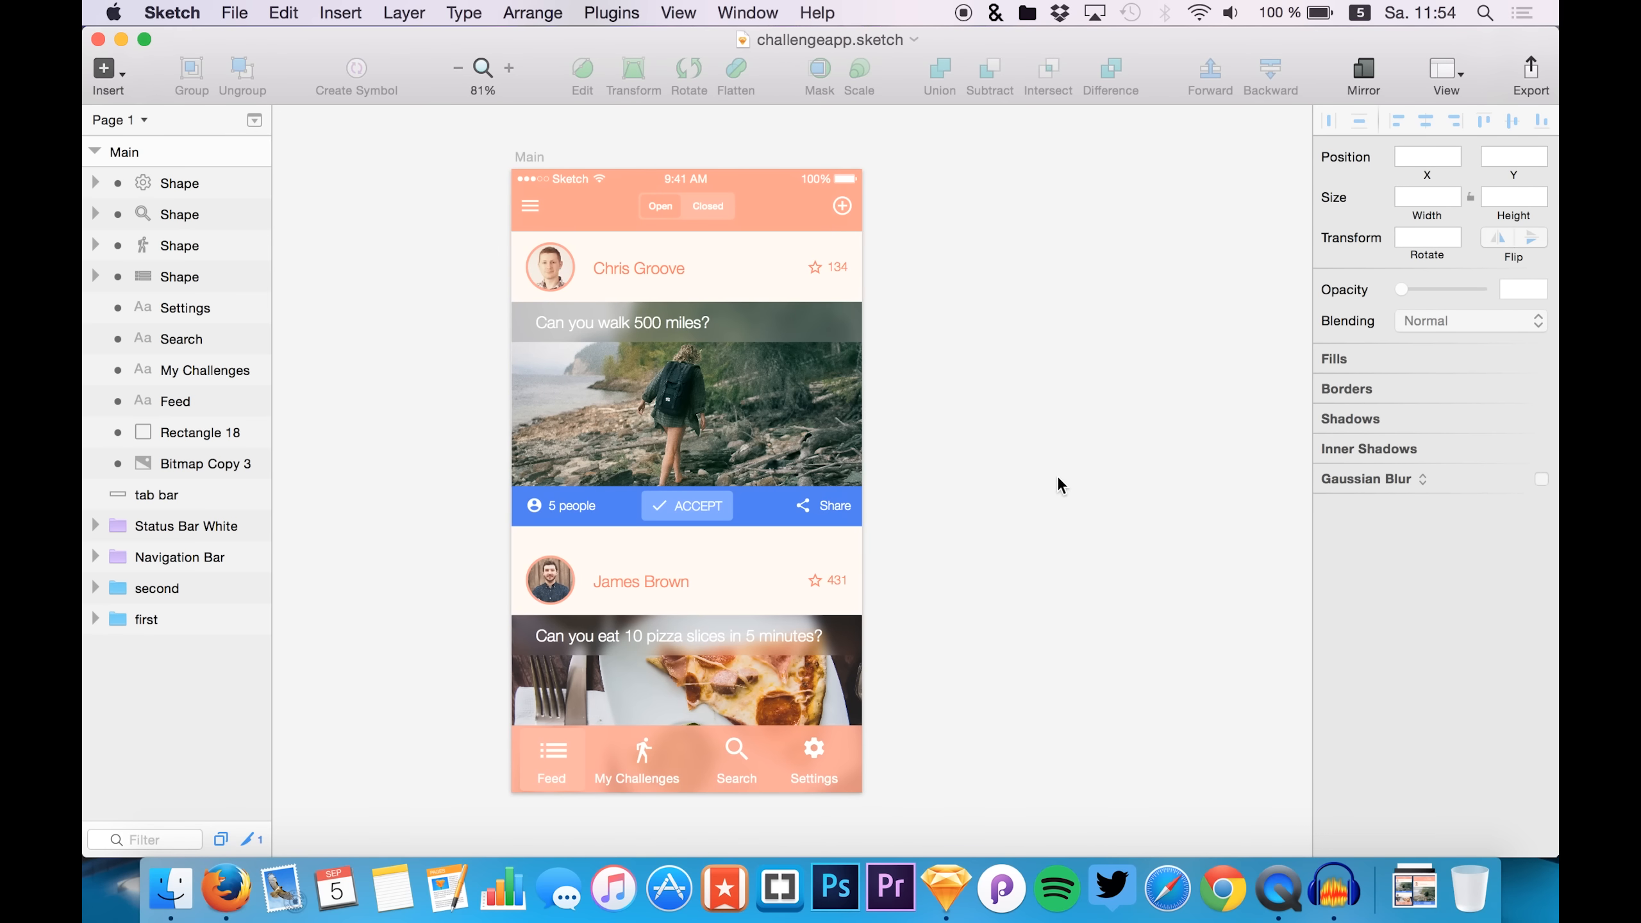
# - Duplicate the Main artboard and rename the copy Menu
pyautogui.click(119, 153)
pyautogui.click(116, 155)
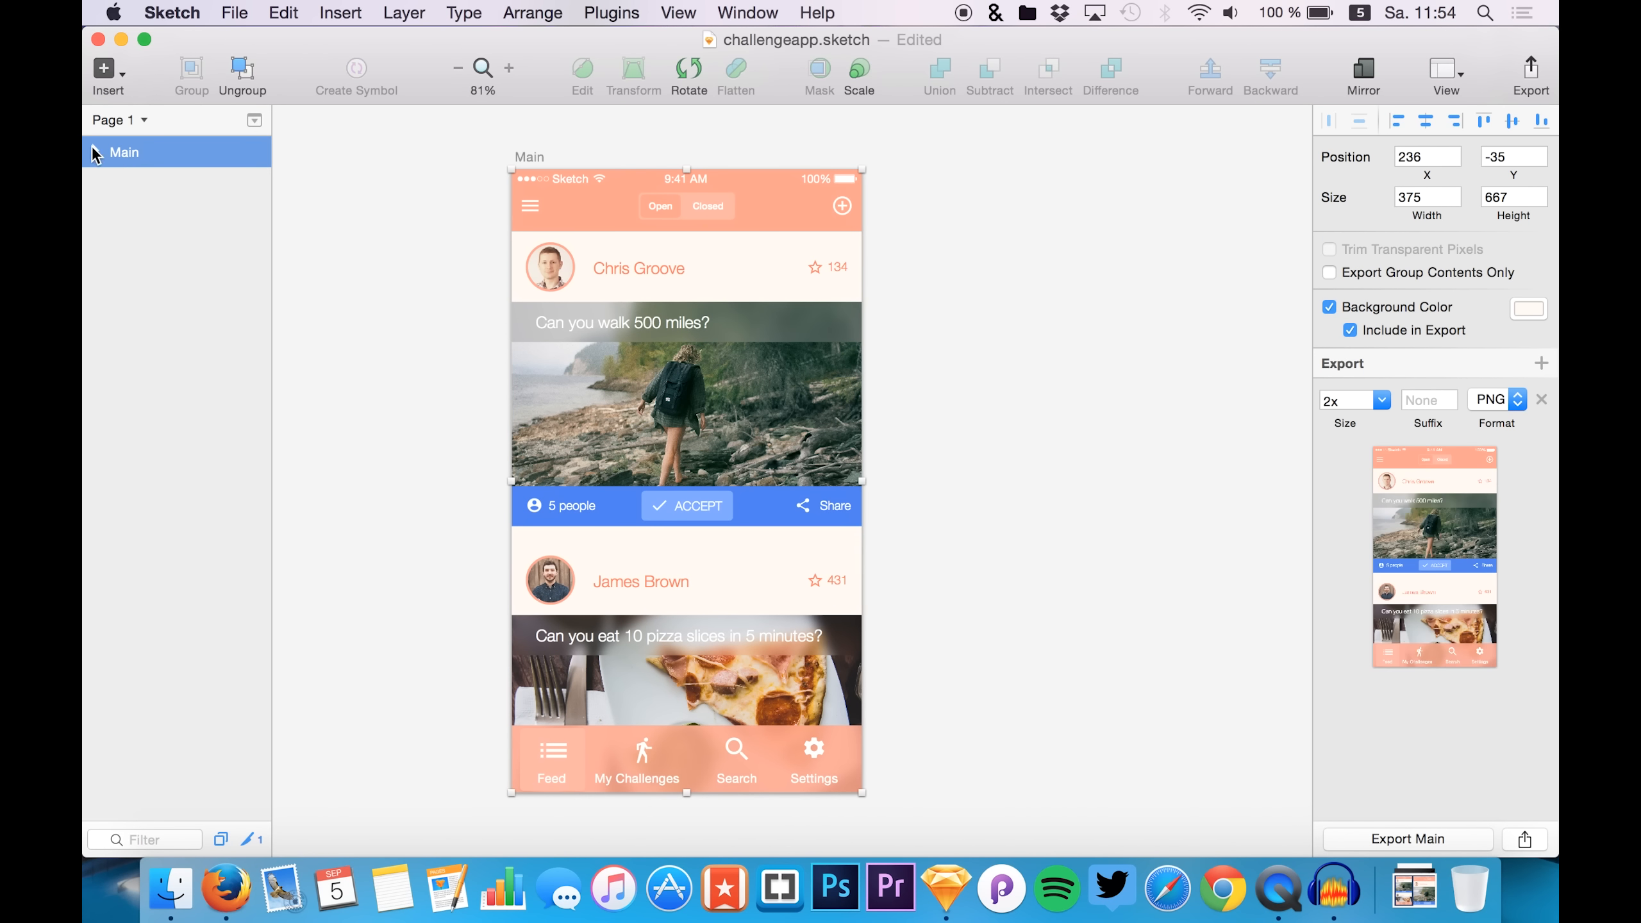
pyautogui.press('super+c')
pyautogui.press('super+v')
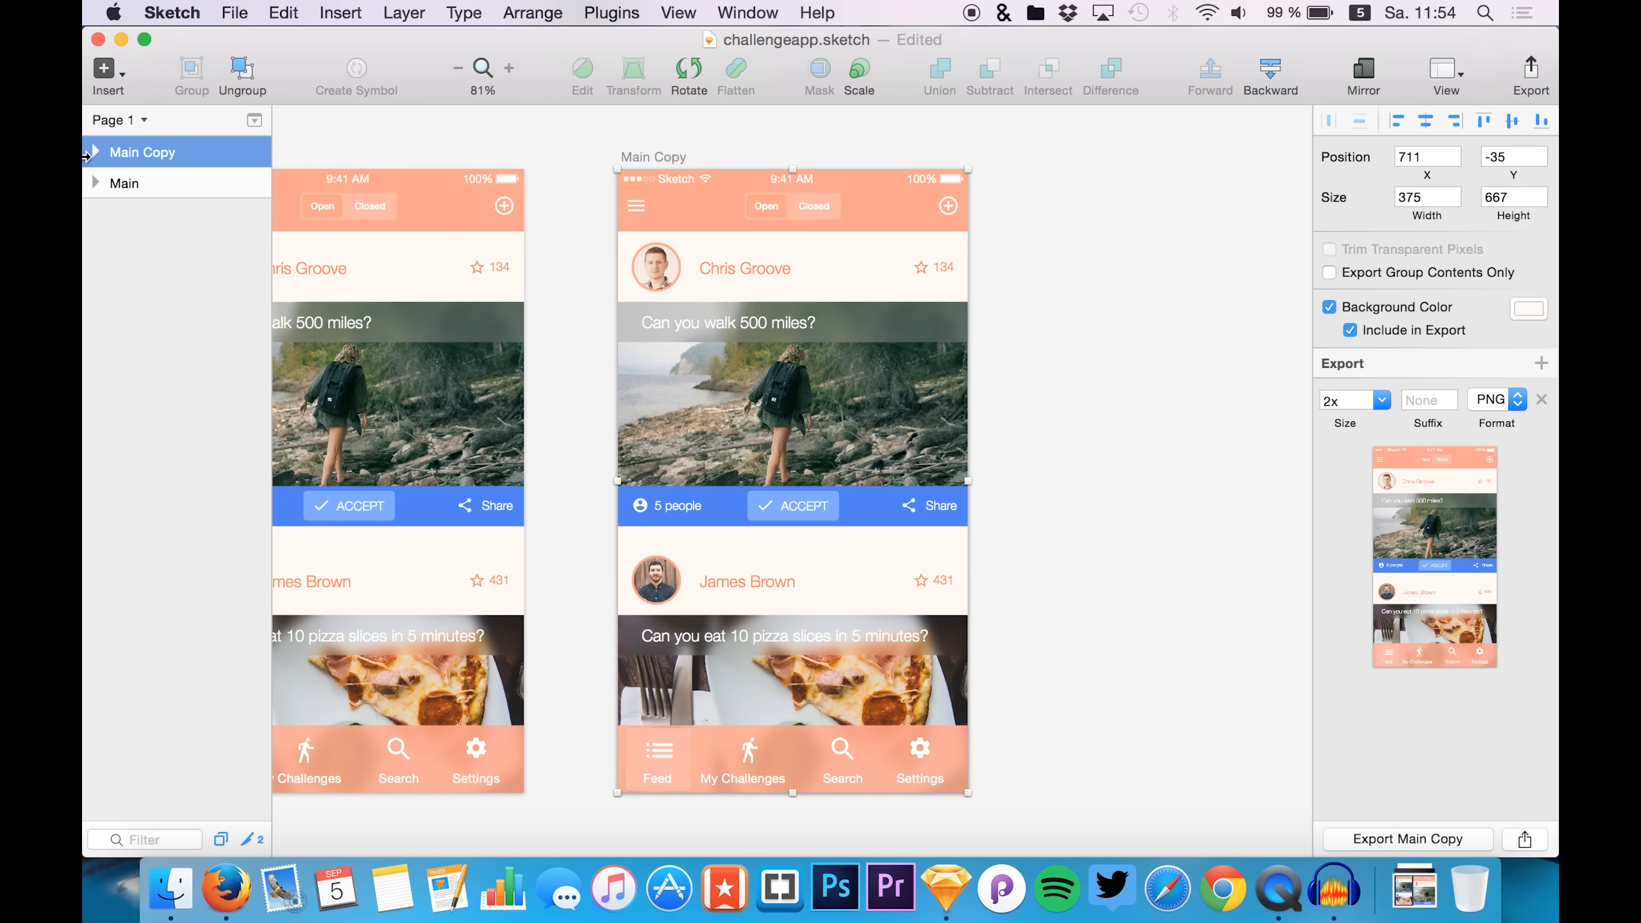
pyautogui.doubleClick(132, 152)
pyautogui.write('Me')
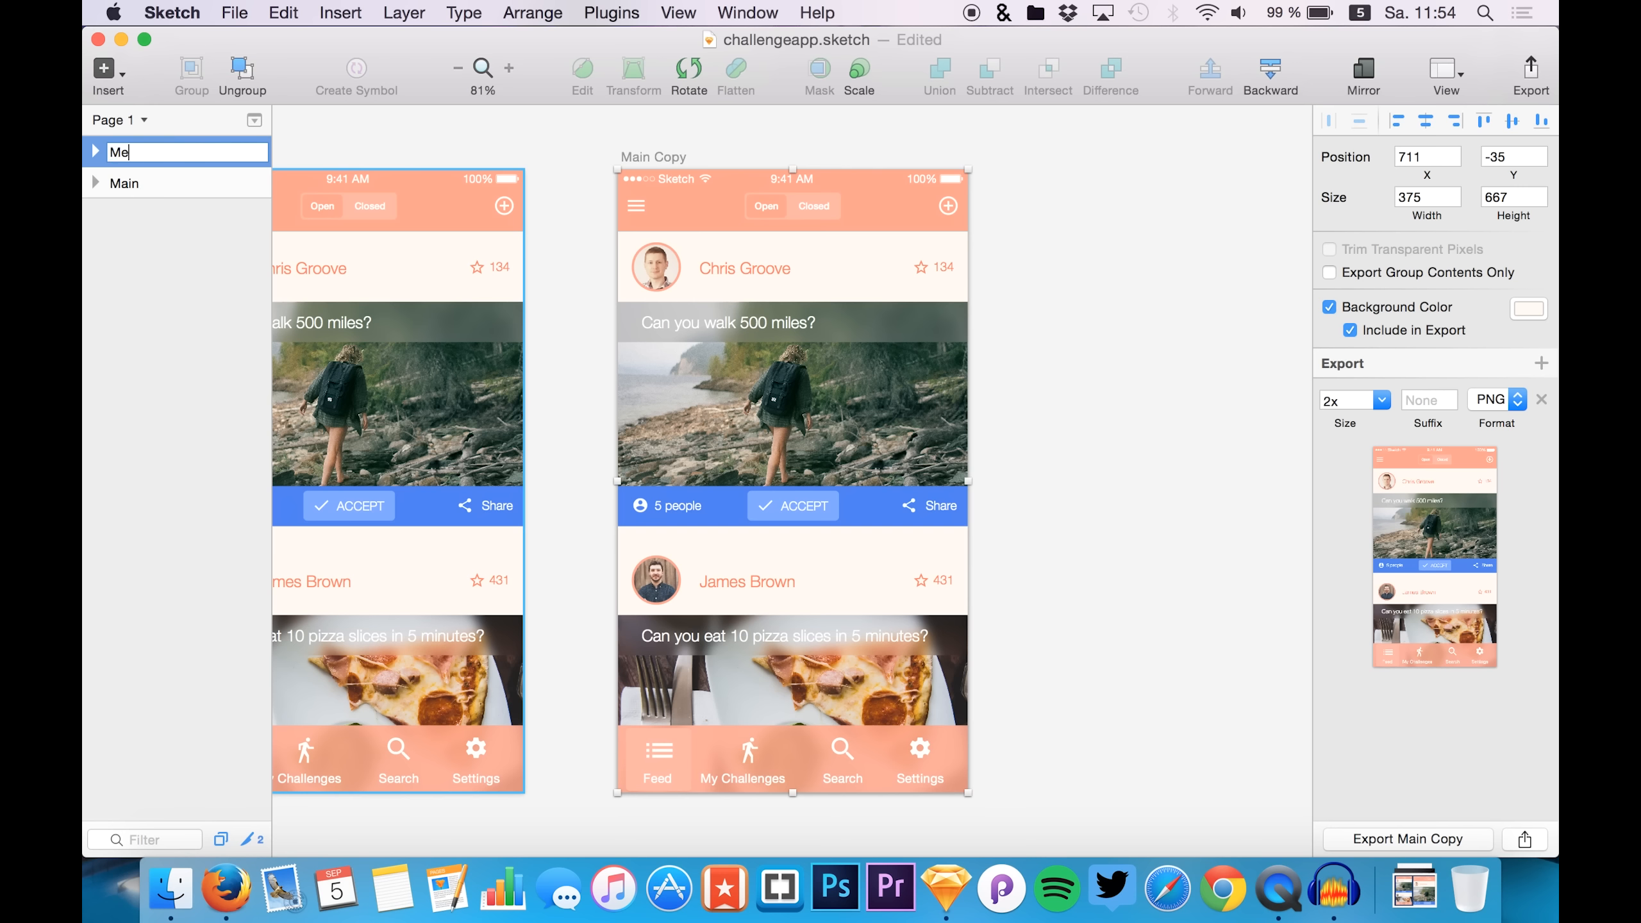
pyautogui.press('Return')
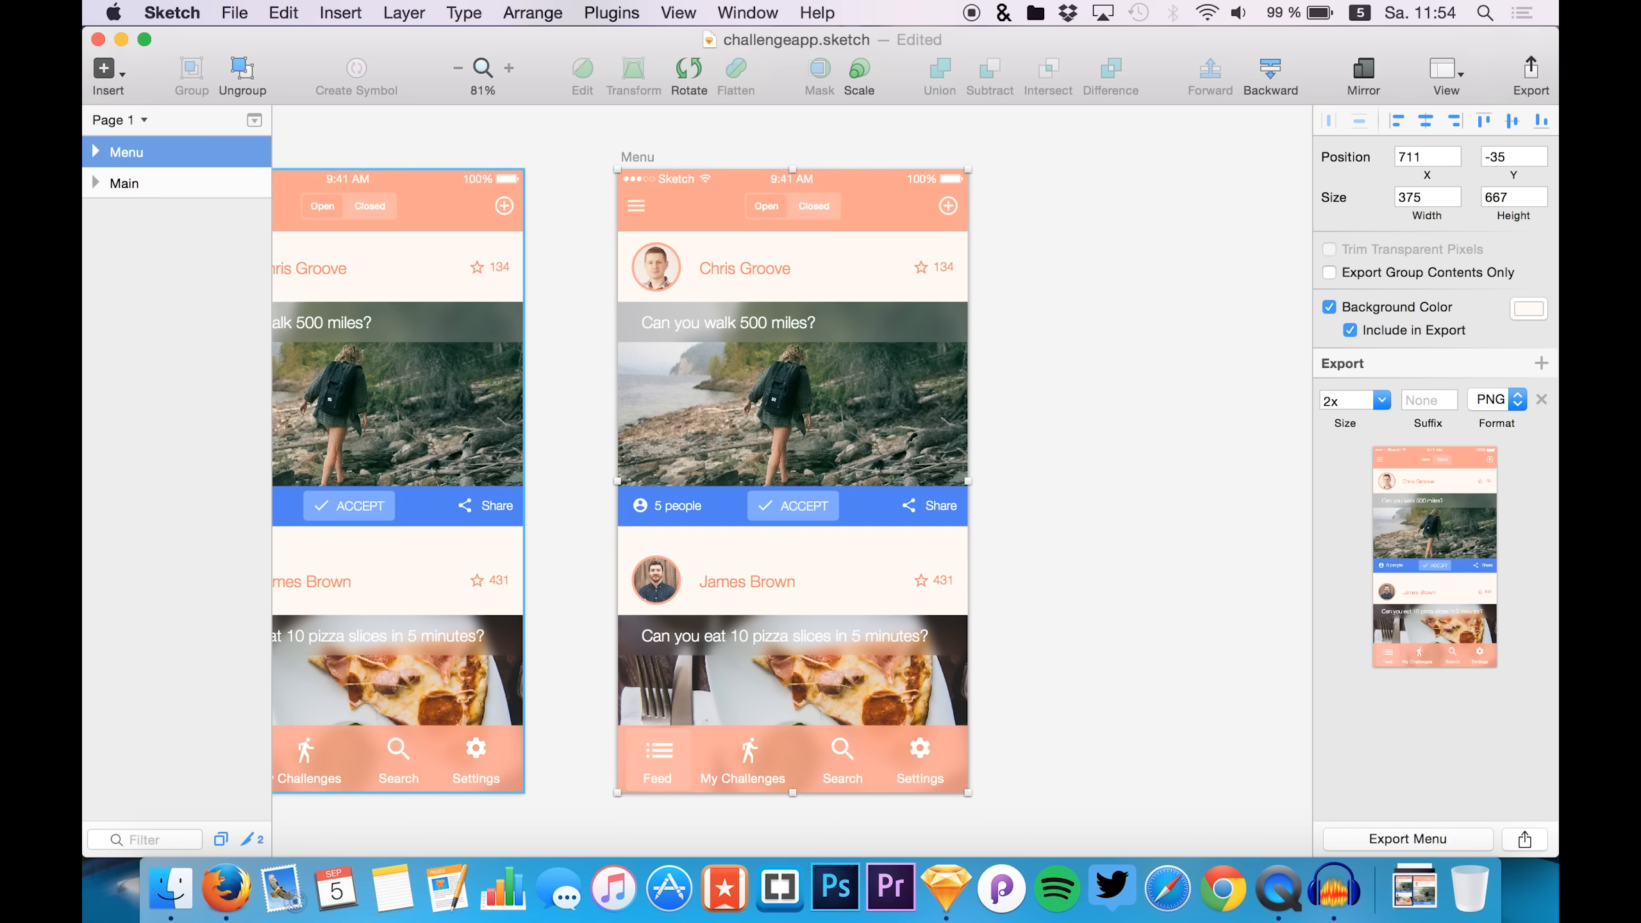
# - Group all layers inside the Menu artboard and name the group BG
pyautogui.click(97, 153)
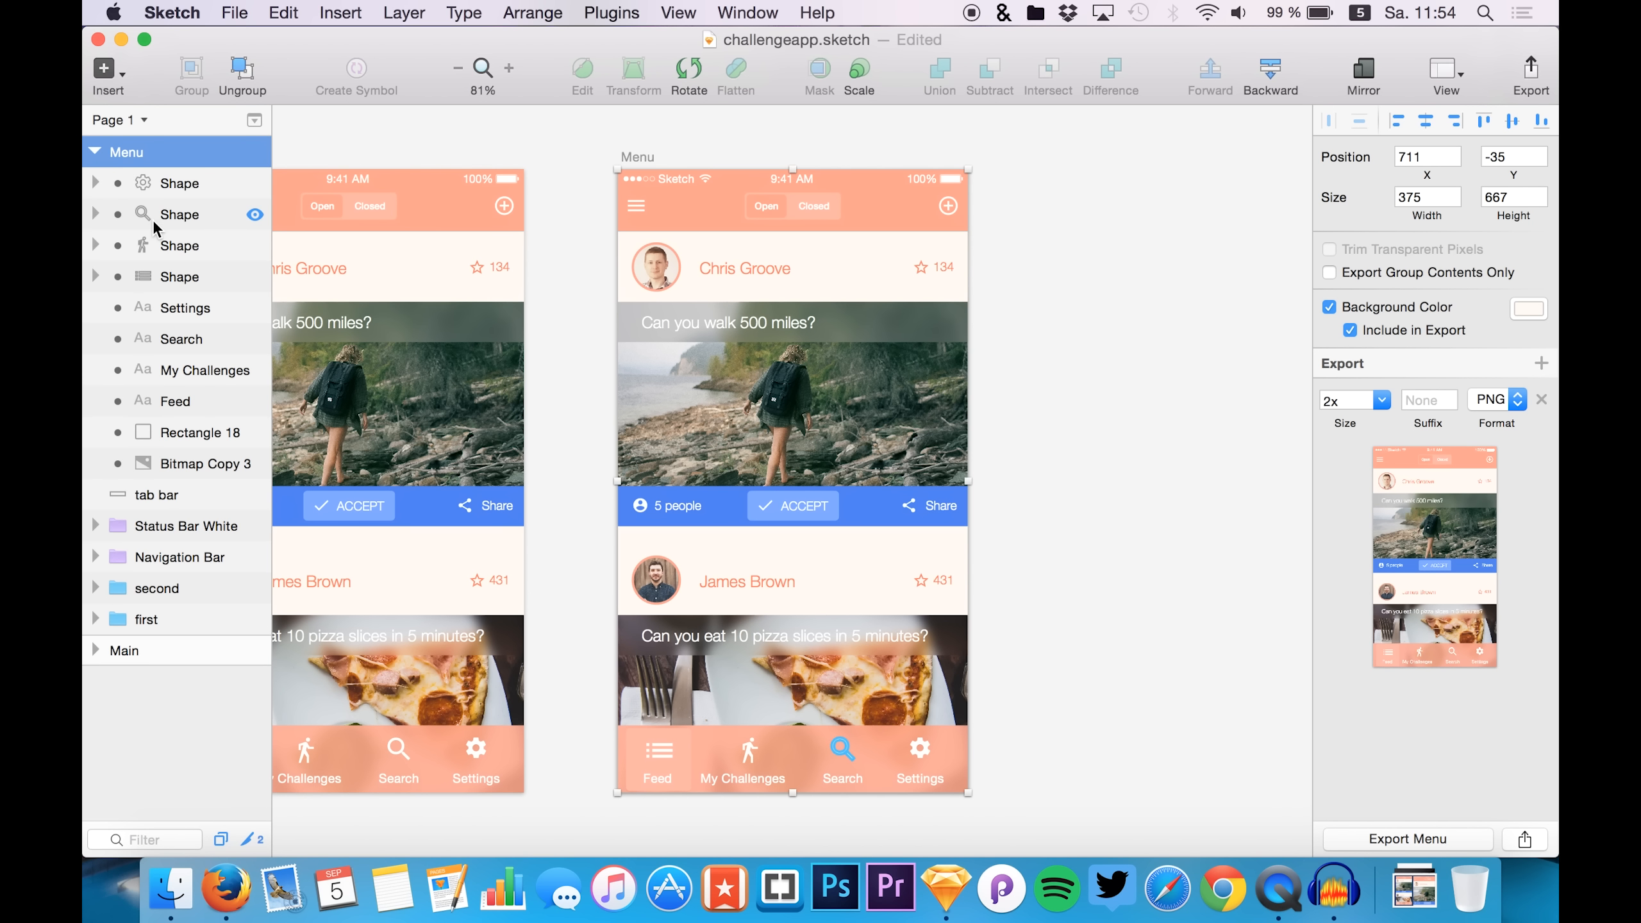
pyautogui.click(150, 184)
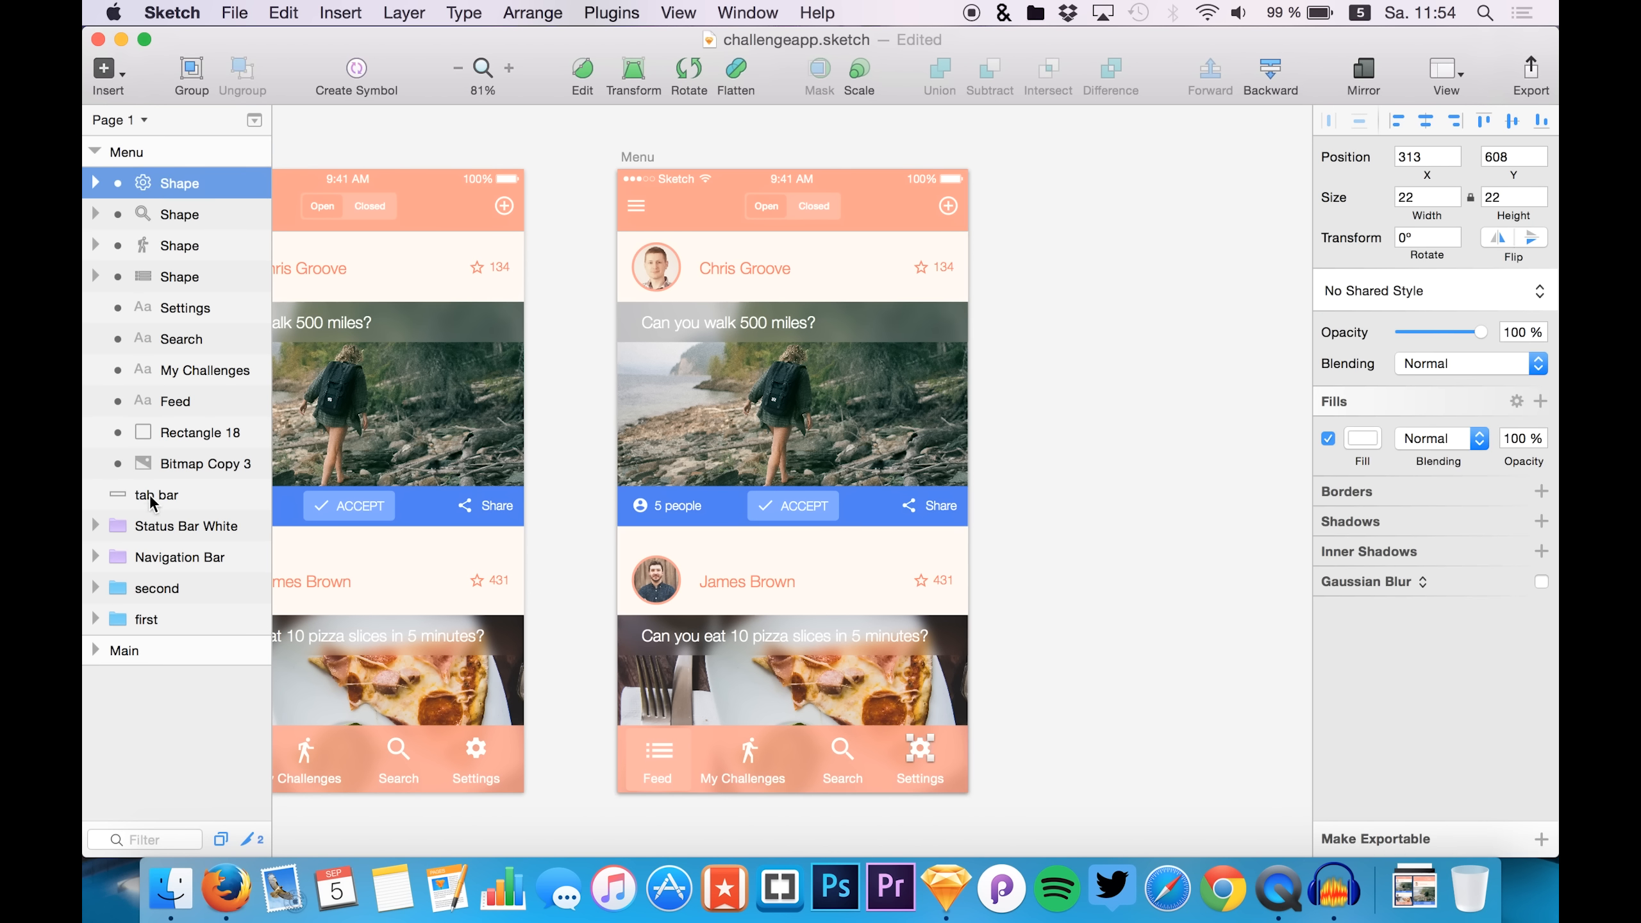
pyautogui.keyDown('shift'); pyautogui.click(150, 619); pyautogui.keyUp('shift')
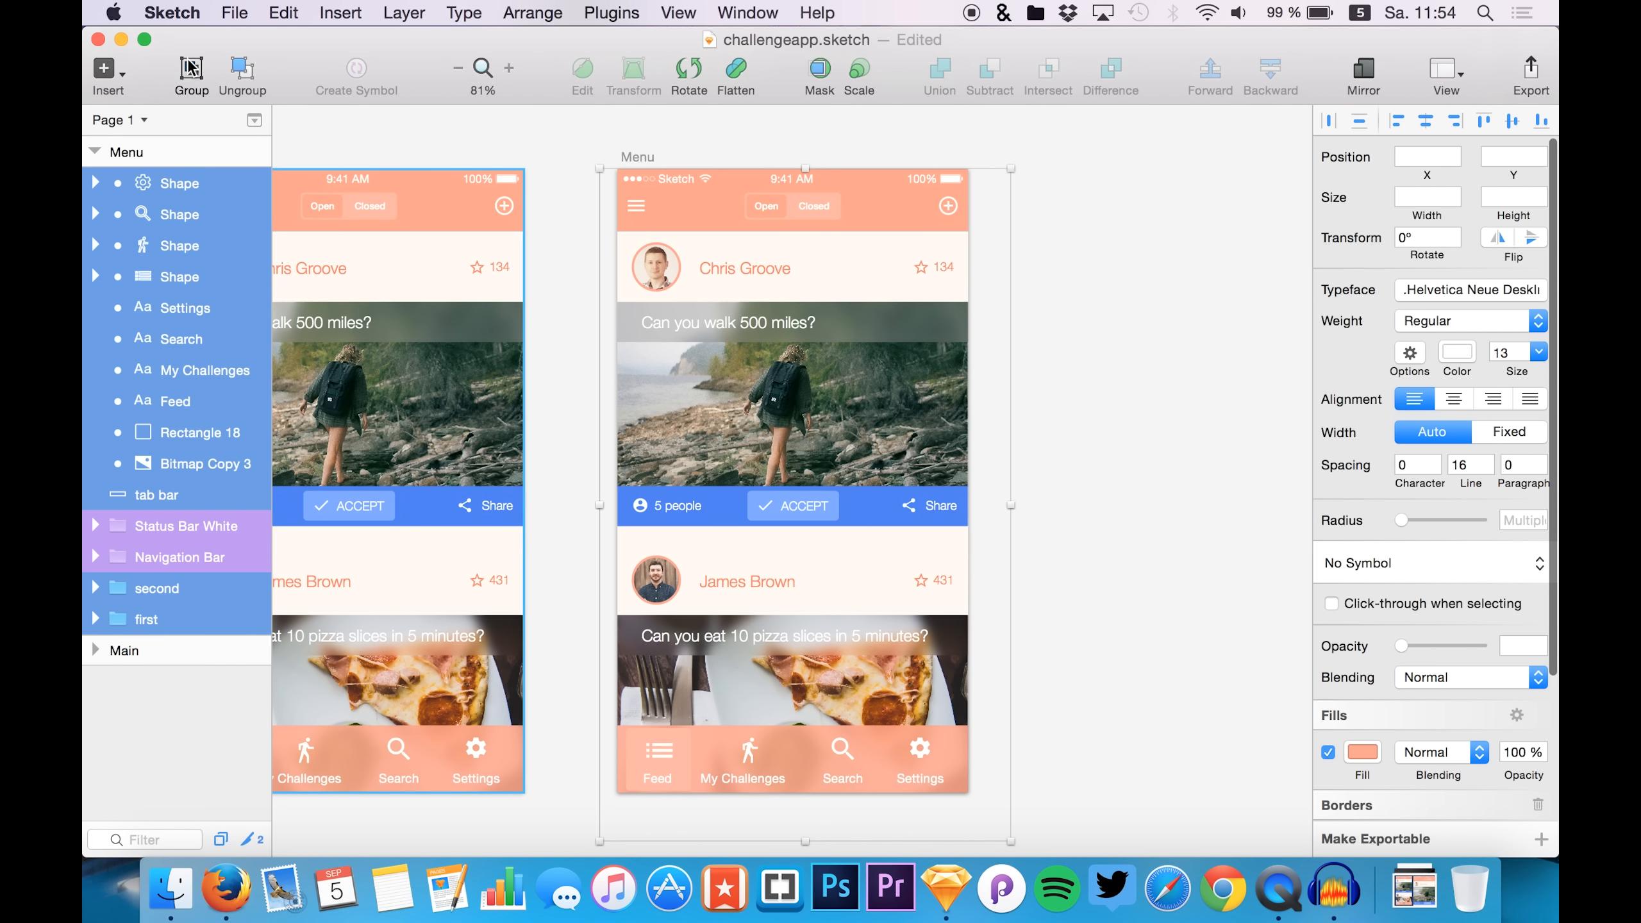
pyautogui.click(191, 66)
pyautogui.doubleClick(154, 184)
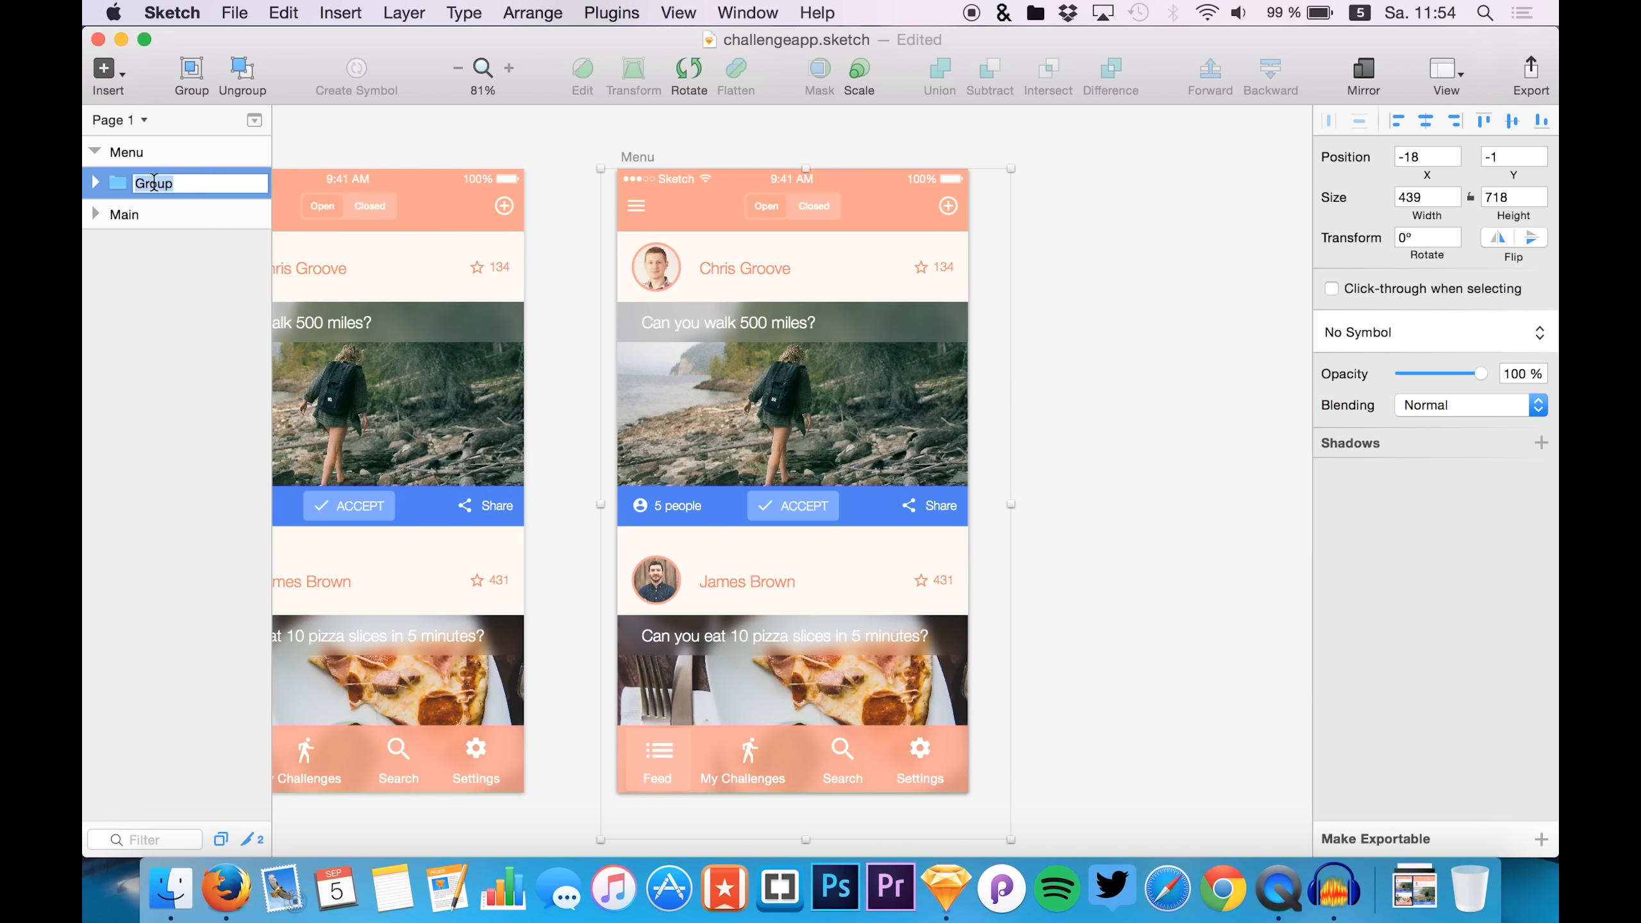
pyautogui.write('bavk')
pyautogui.press('Return')
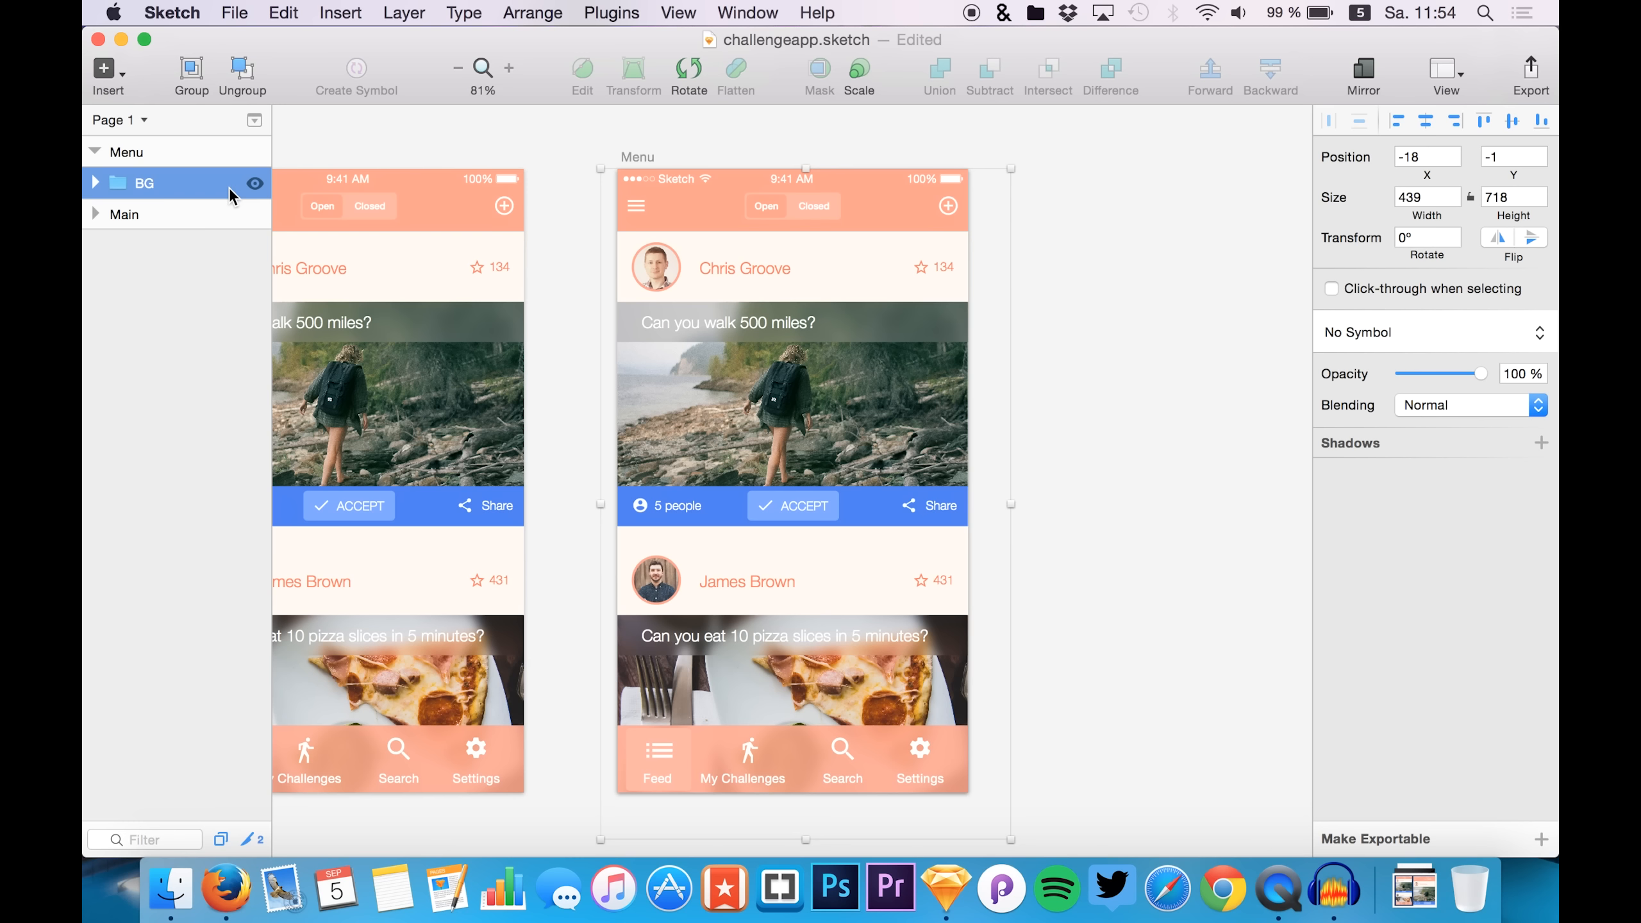
# - Draw a borderless rectangle about 345 × 688 over the Menu artboard's left part, filled with blue 4D81EF sampled from the Share bar
pyautogui.press('r')
pyautogui.moveTo(594, 150); pyautogui.dragTo(915, 803)
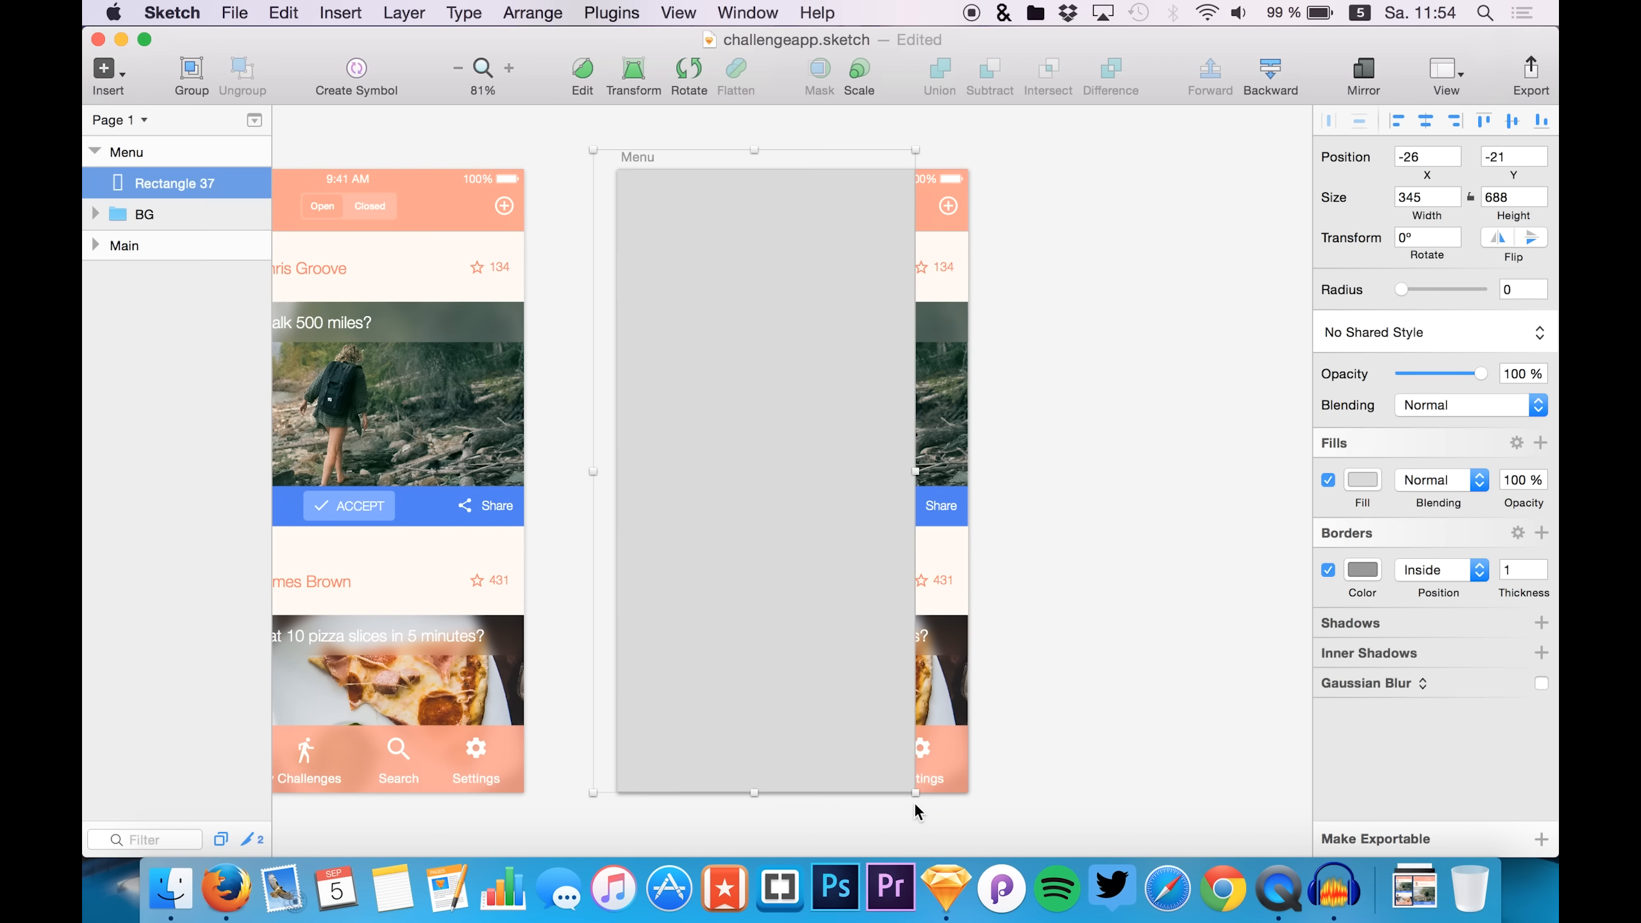
pyautogui.click(1330, 570)
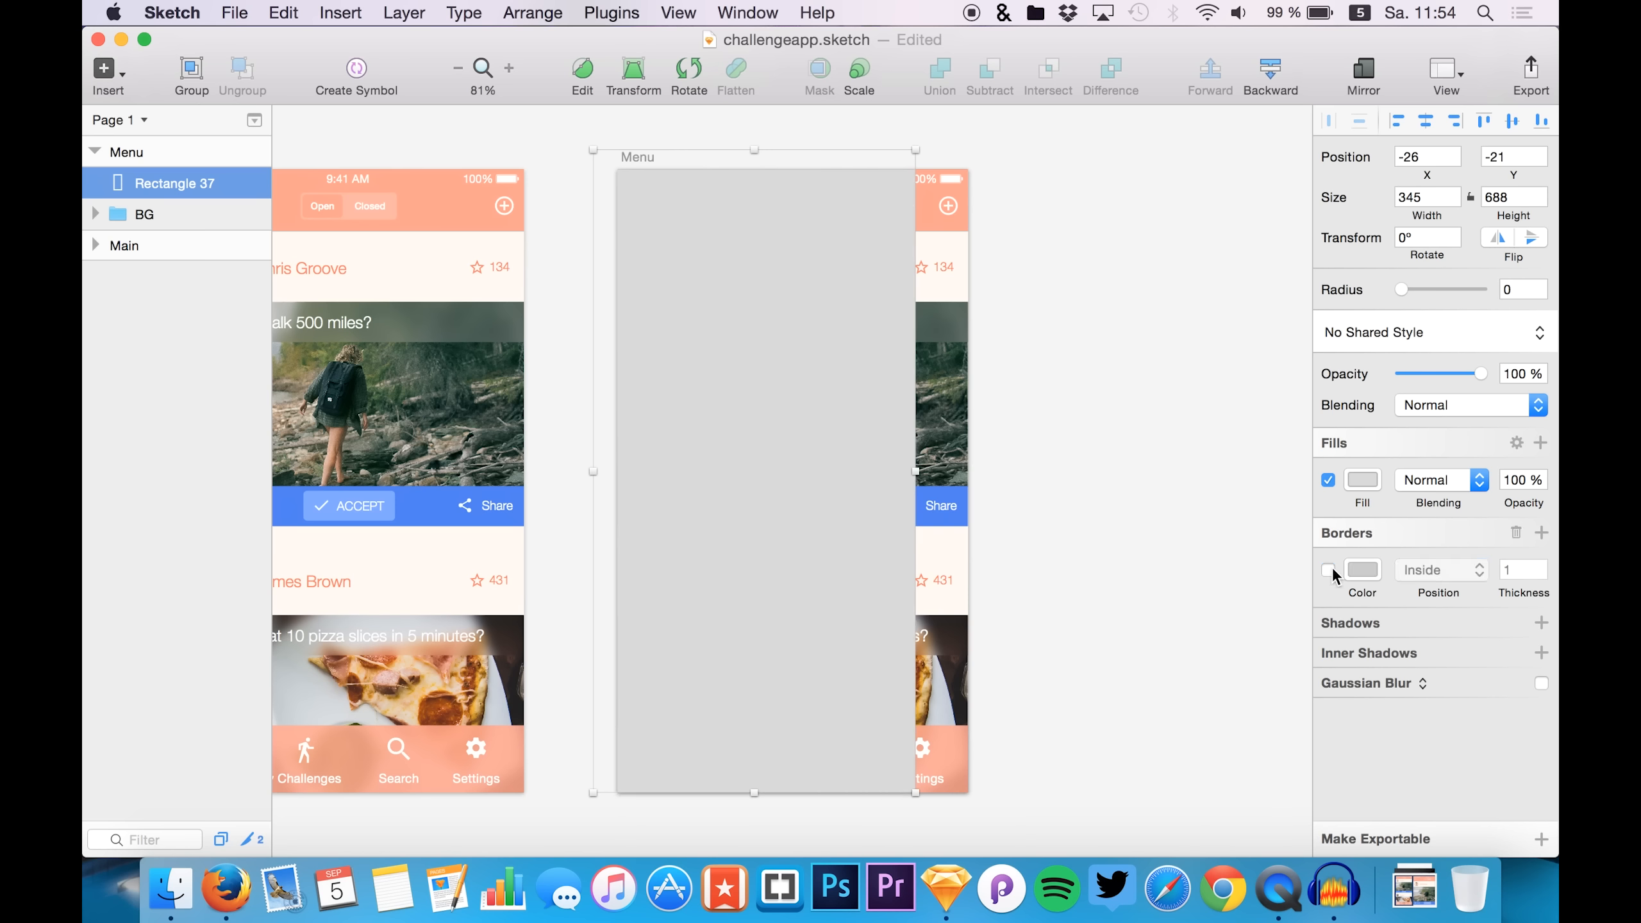
pyautogui.click(1365, 479)
pyautogui.click(1336, 687)
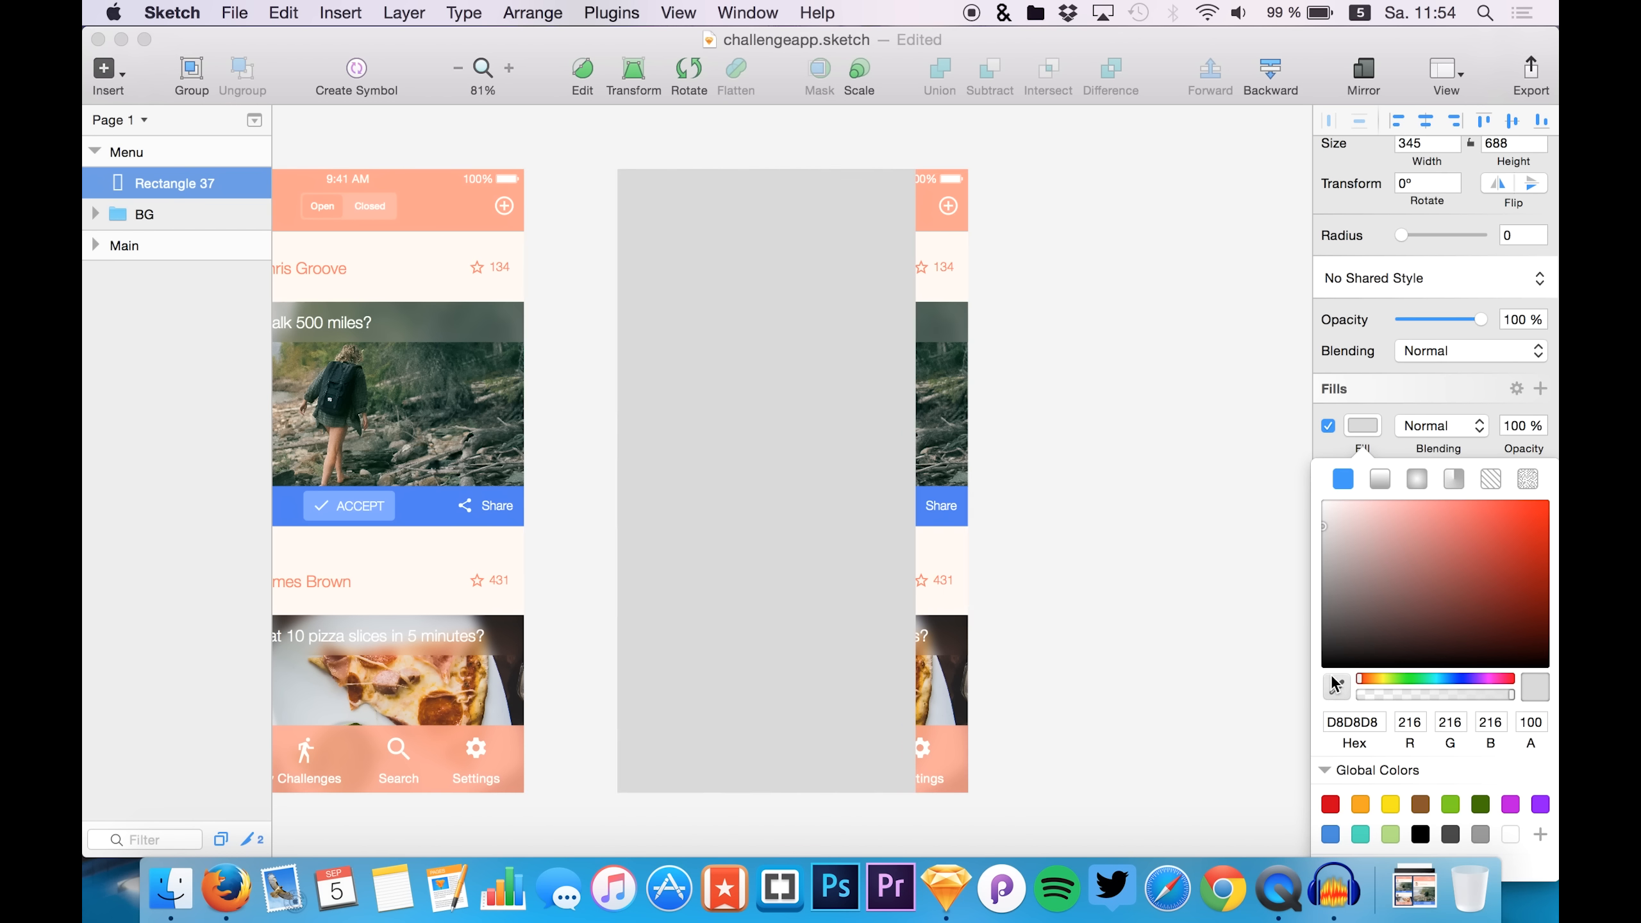
pyautogui.click(930, 508)
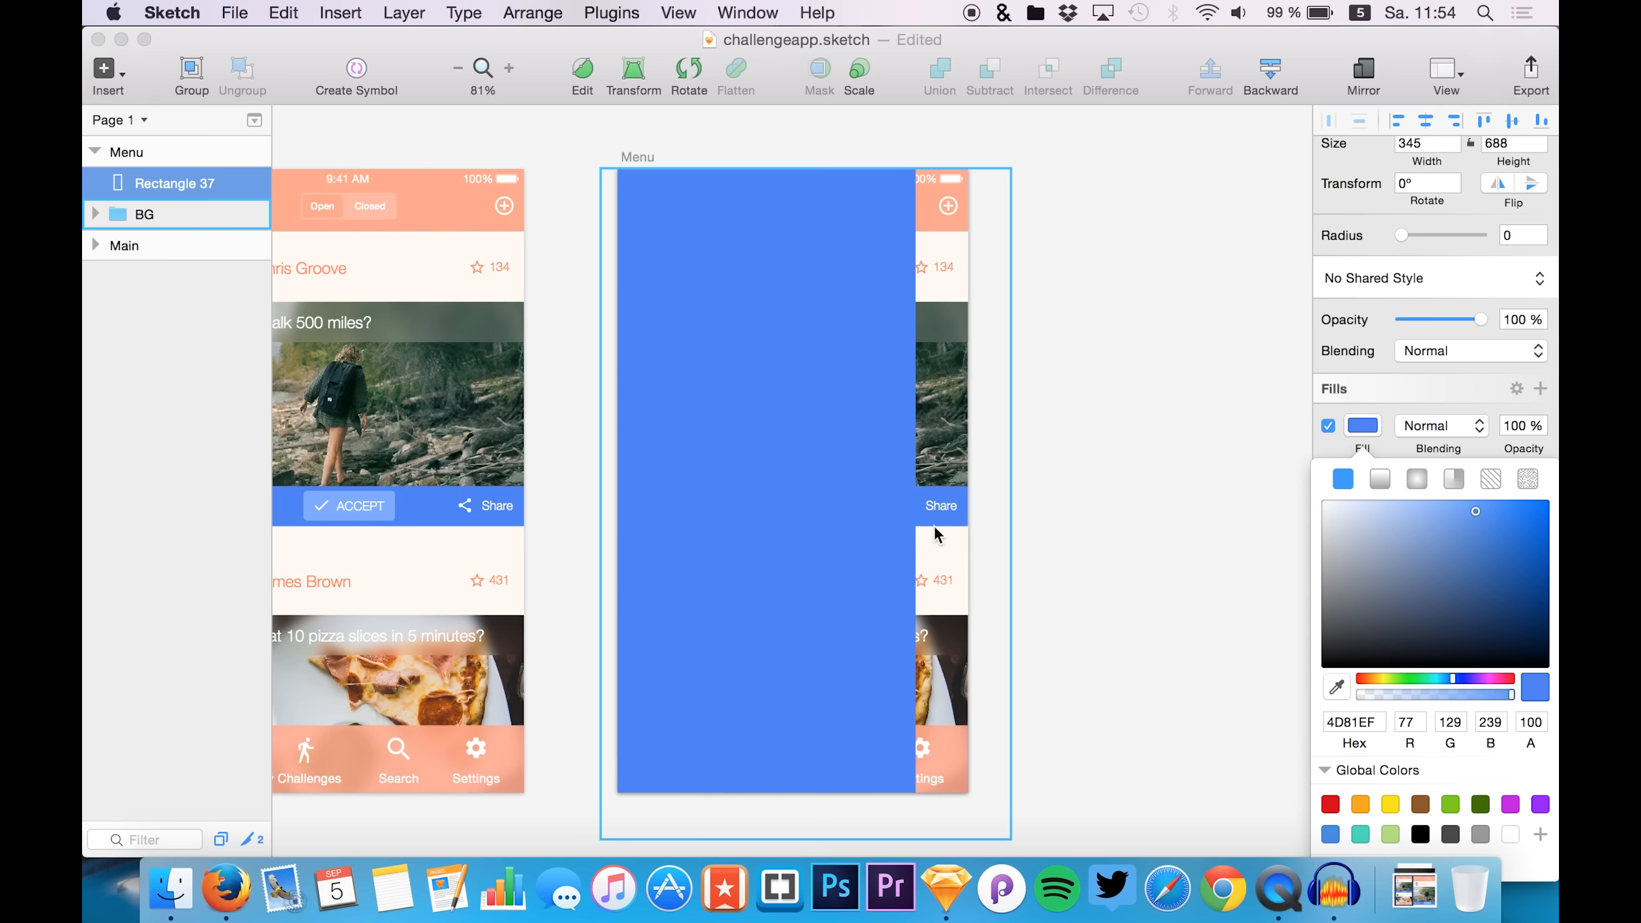
# - Move the BG group right to X 315 so its left edge peeks out beside the blue rectangle
pyautogui.click(137, 214)
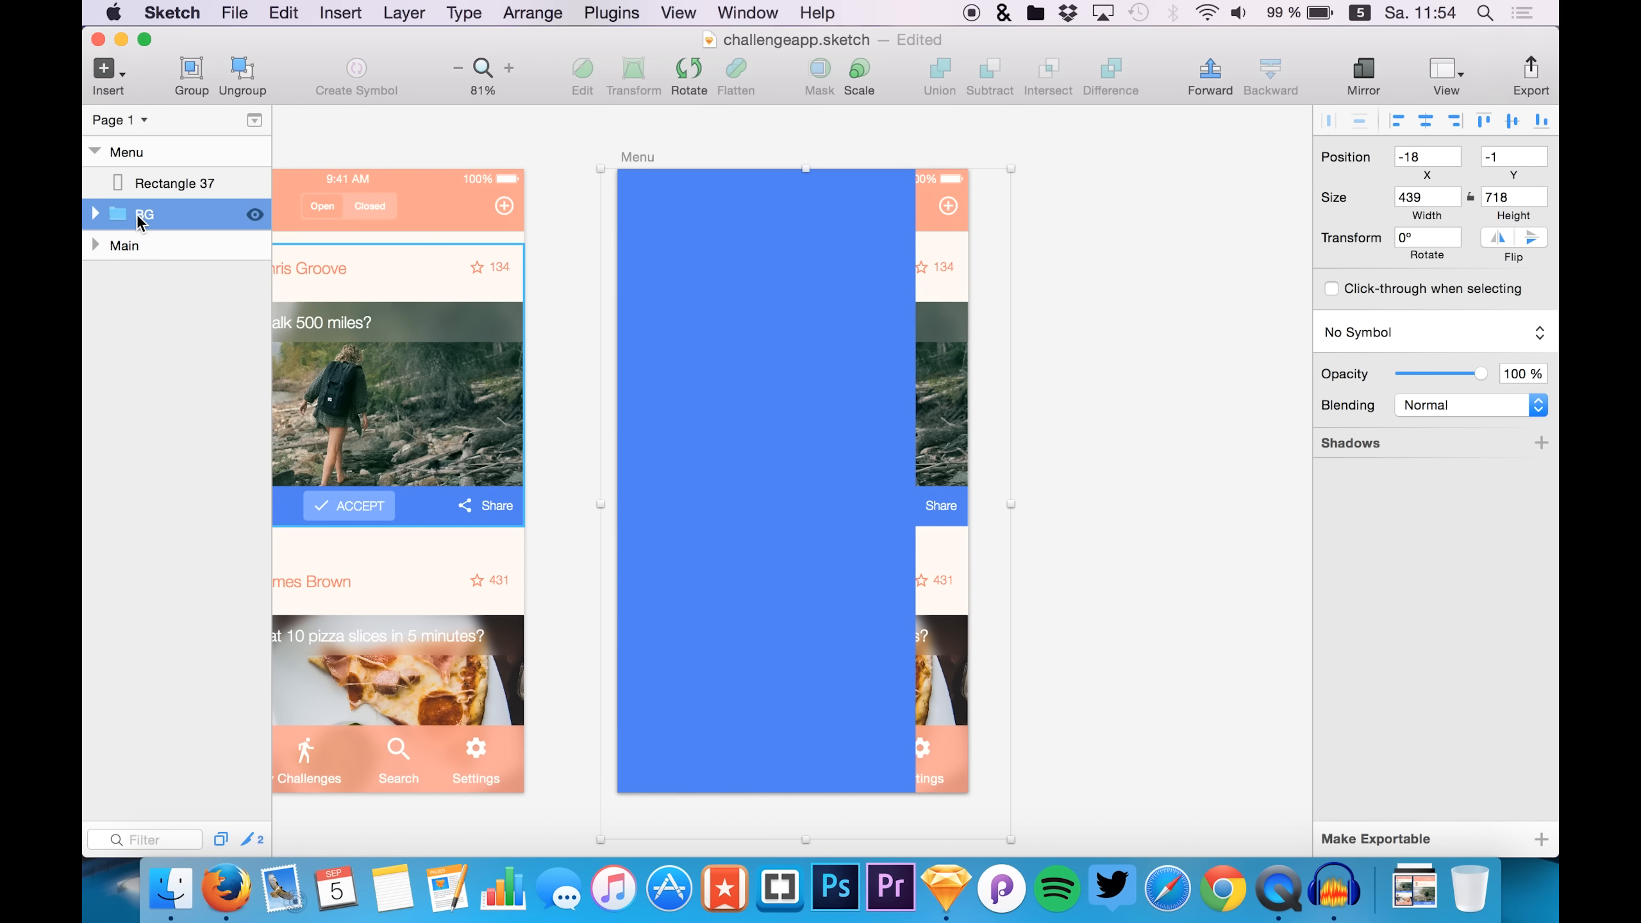
pyautogui.hotkey('shift', 'Right')
pyautogui.hotkey('shift', 'Right')
pyautogui.hotkey('shift', 'Right')
pyautogui.hotkey('shift', 'Right')
pyautogui.hotkey('shift', 'Right')
pyautogui.hotkey('shift', 'Right')
pyautogui.hotkey('shift', 'Right')
pyautogui.hotkey('shift', 'Right')
pyautogui.hotkey('shift', 'Right')
pyautogui.hotkey('shift', 'Right')
pyautogui.hotkey('shift', 'Right')
pyautogui.hotkey('shift', 'Right')
pyautogui.hotkey('shift', 'Right')
pyautogui.hotkey('shift', 'Right')
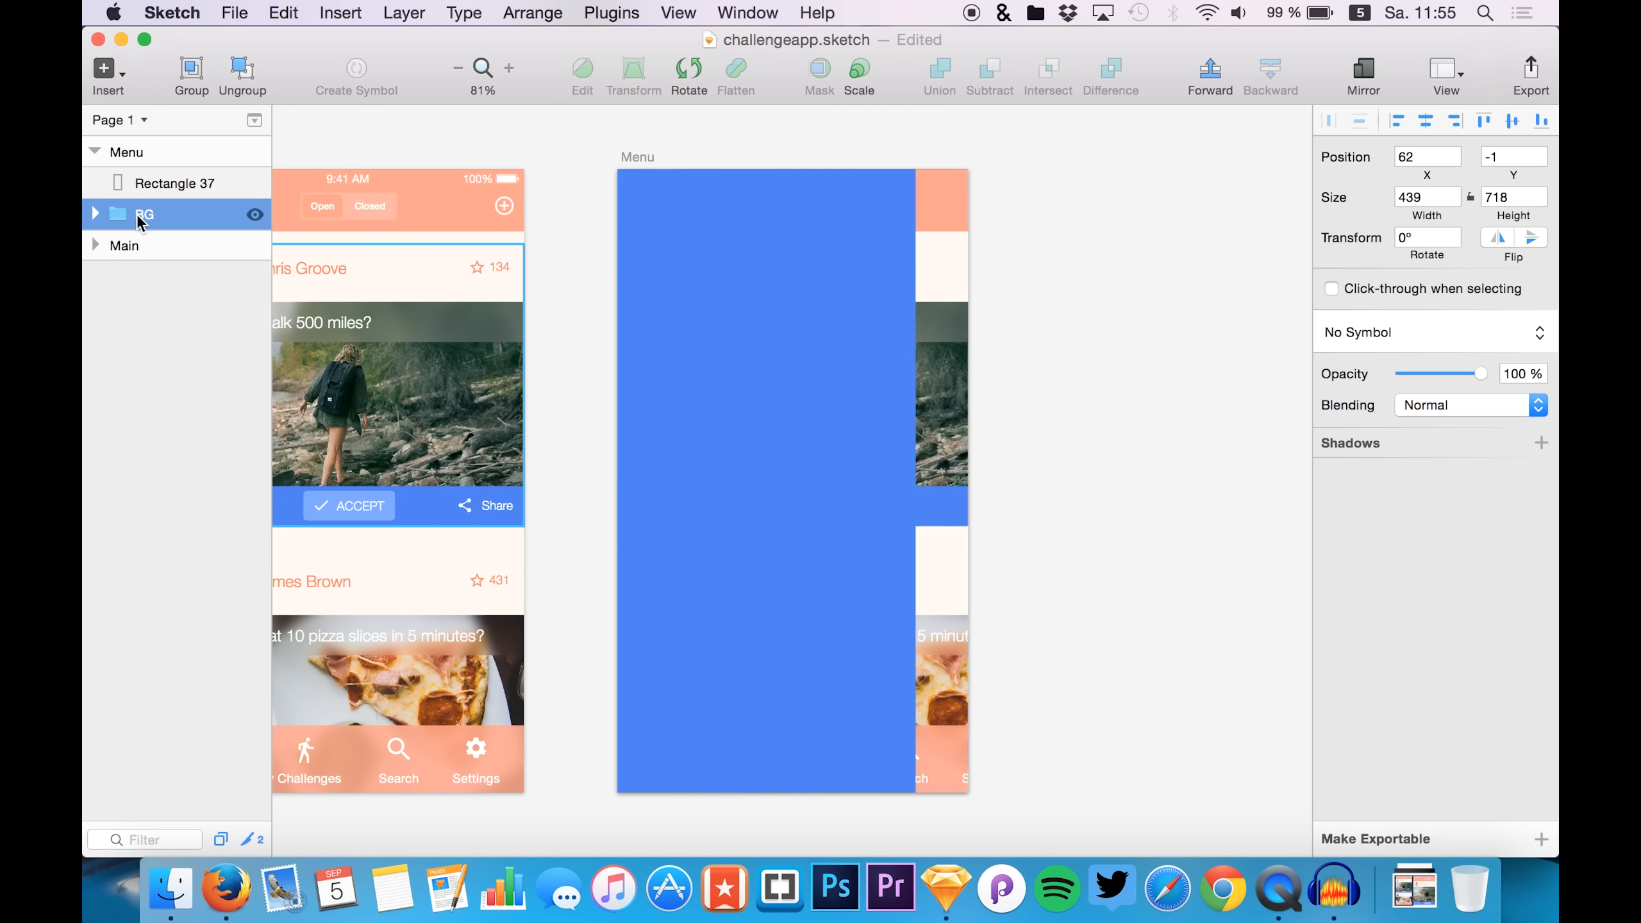
pyautogui.hotkey('shift', 'Right')
pyautogui.hotkey('shift', 'Right')
pyautogui.hotkey('shift', 'Right')
pyautogui.hotkey('shift', 'Right')
pyautogui.hotkey('shift', 'Right')
pyautogui.hotkey('shift', 'Right')
pyautogui.hotkey('shift', 'Right')
pyautogui.hotkey('shift', 'Right')
pyautogui.hotkey('shift', 'Right')
pyautogui.hotkey('shift', 'Right')
pyautogui.hotkey('shift', 'Right')
pyautogui.hotkey('shift', 'Right')
pyautogui.hotkey('shift', 'Right')
pyautogui.hotkey('shift', 'Right')
pyautogui.hotkey('shift', 'Right')
pyautogui.hotkey('shift', 'Right')
pyautogui.hotkey('shift', 'Right')
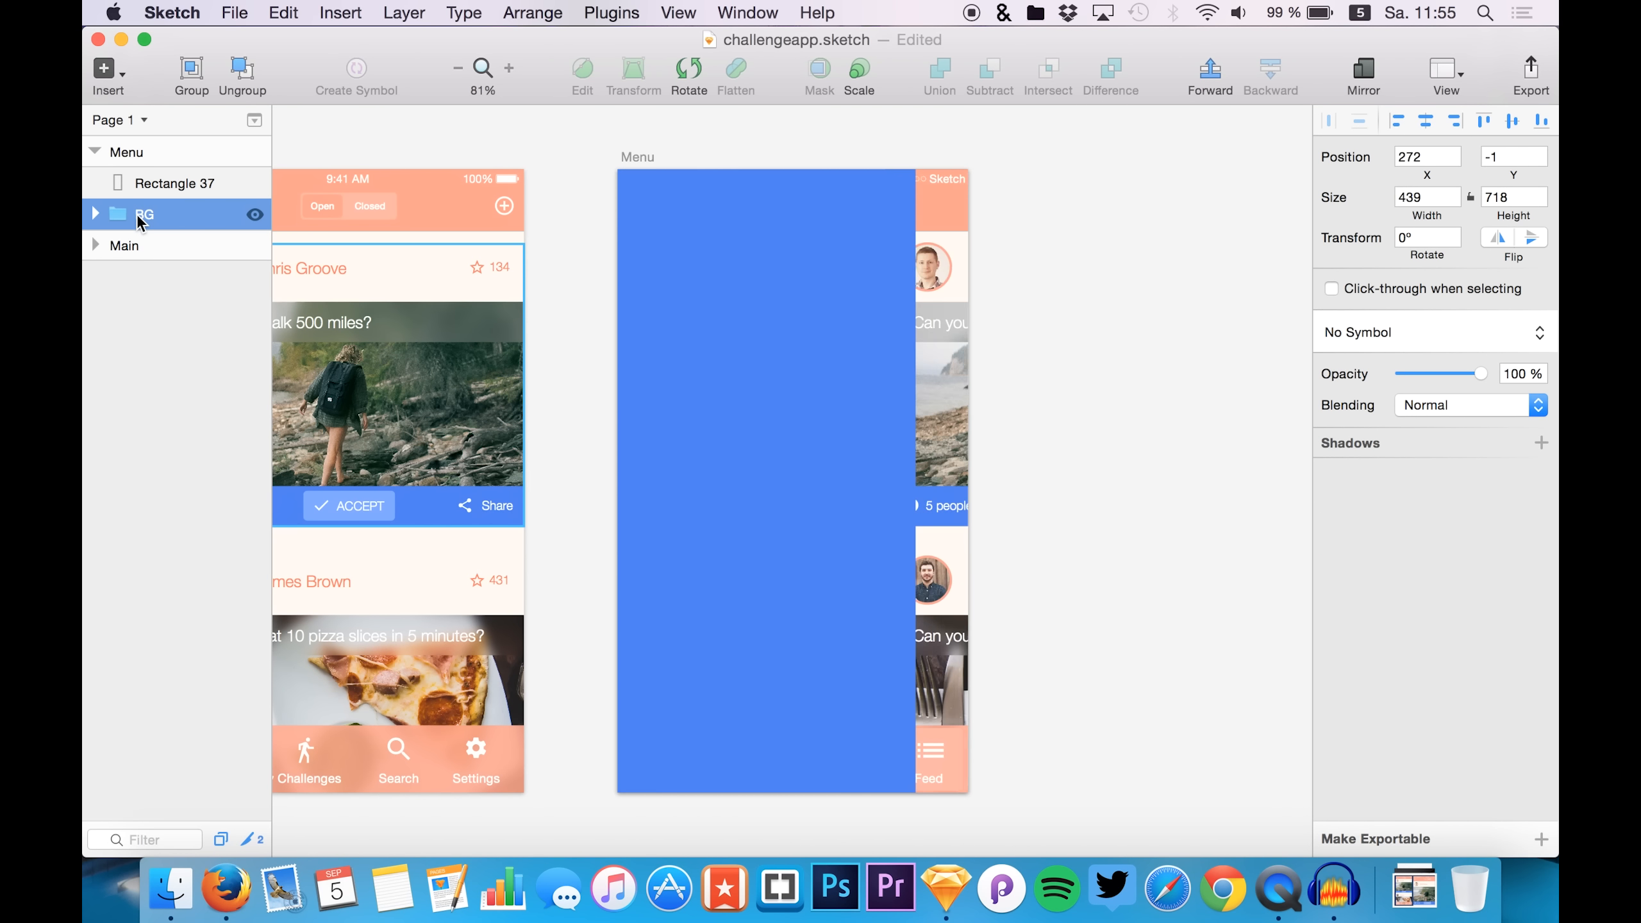
pyautogui.hotkey('shift', 'Right')
pyautogui.hotkey('shift', 'Right')
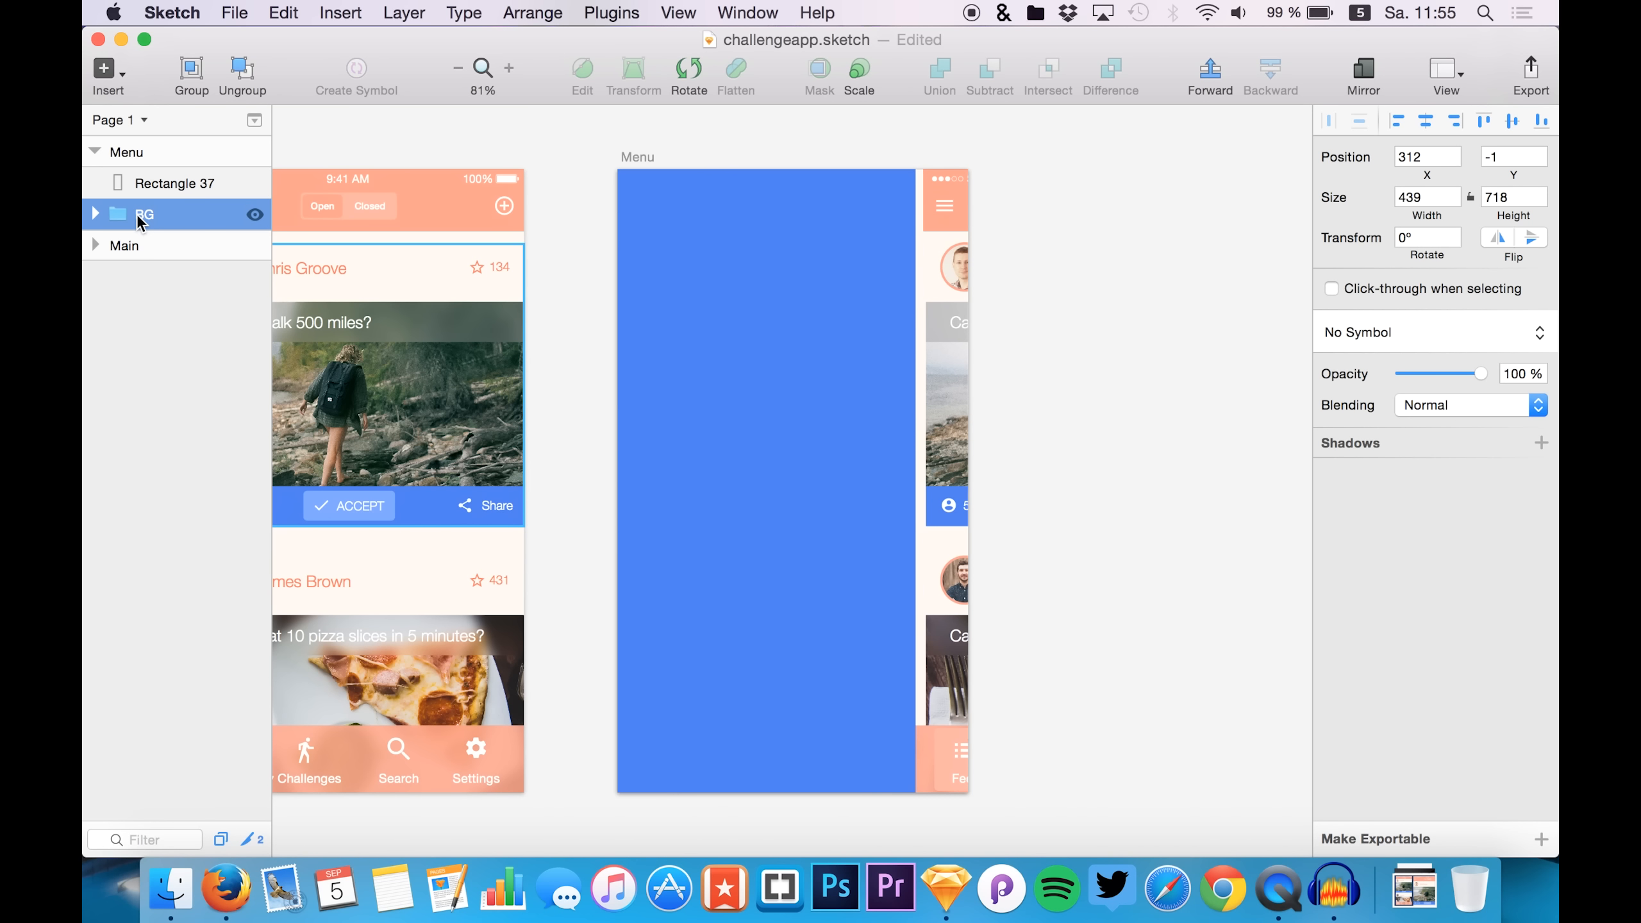
pyautogui.hotkey('shift', 'Left')
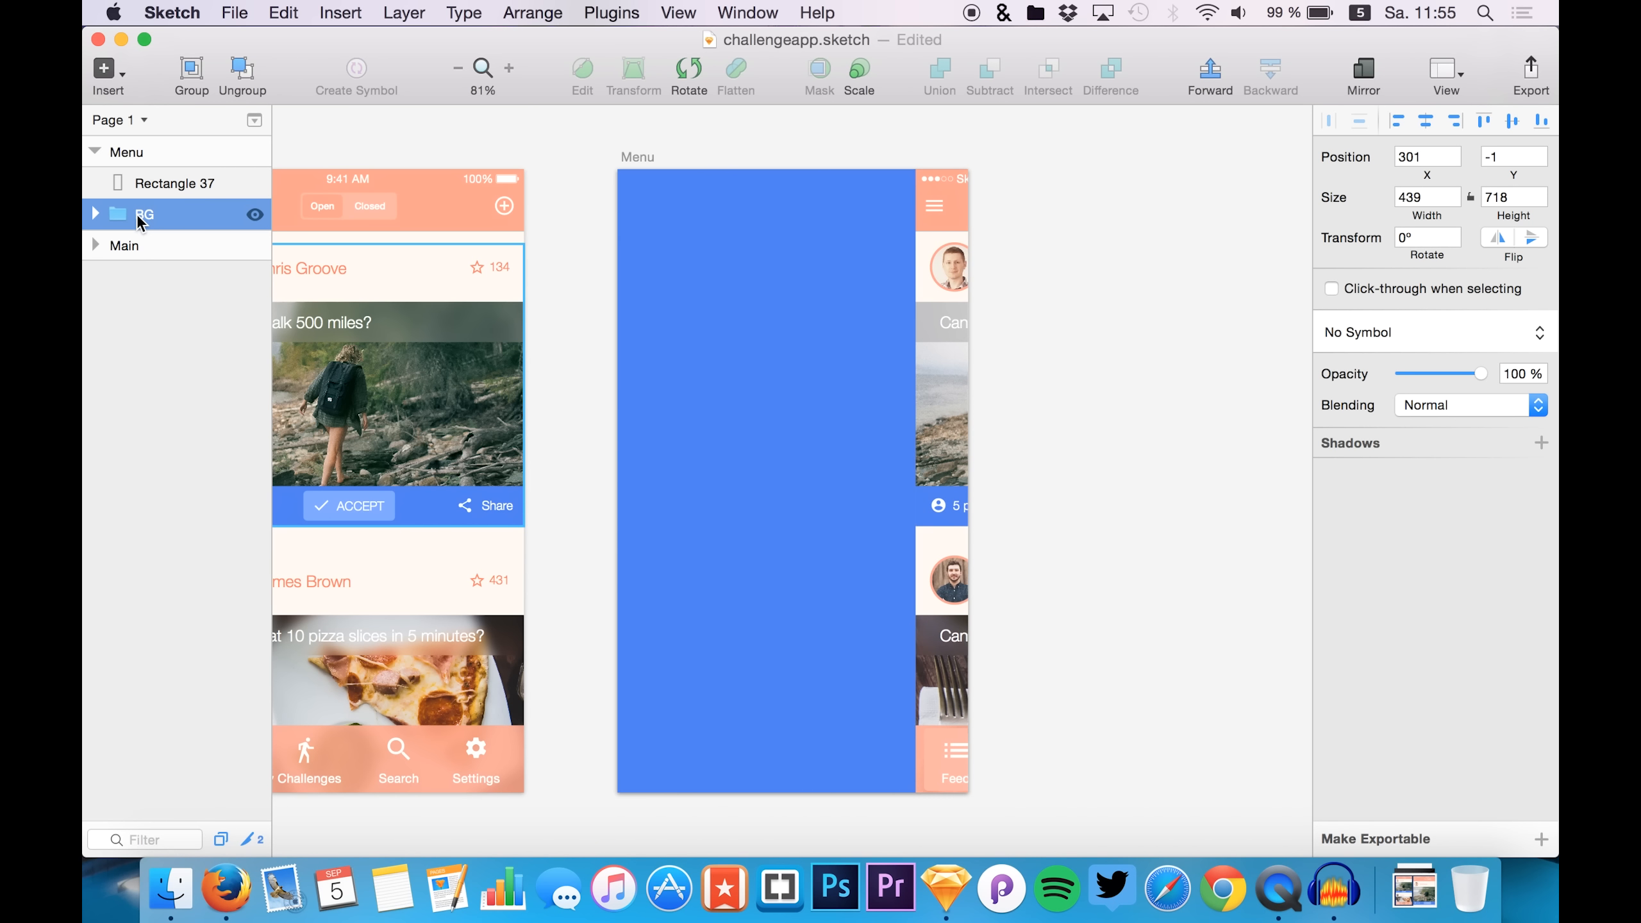
pyautogui.hotkey('shift', 'Right')
pyautogui.press('Right')
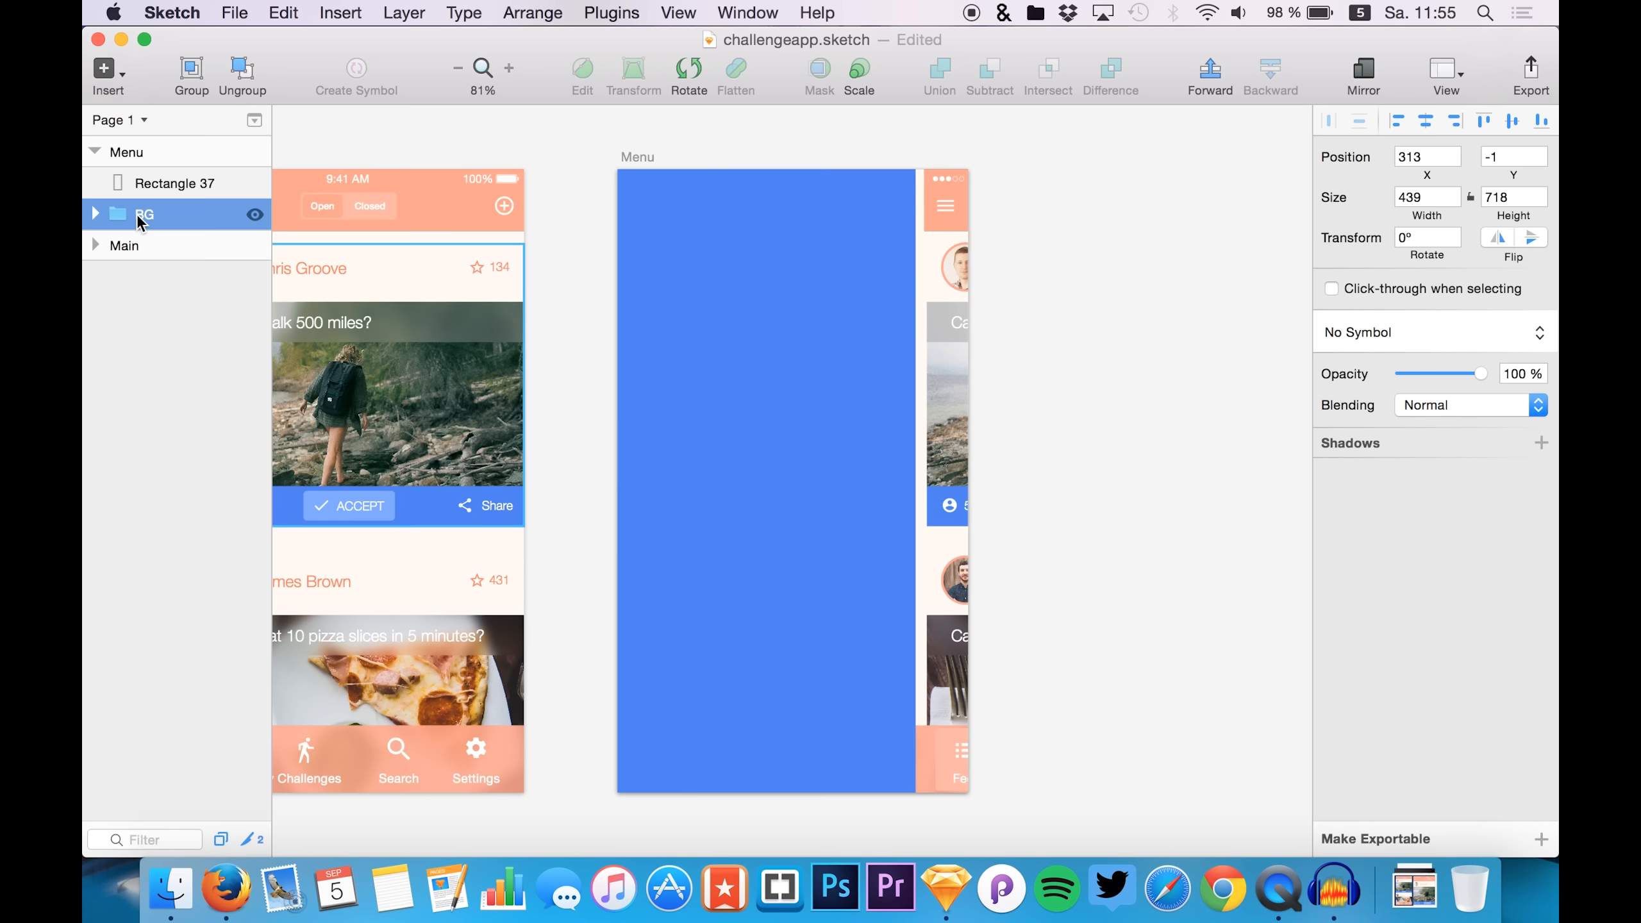
pyautogui.press('Right')
pyautogui.press('Right')
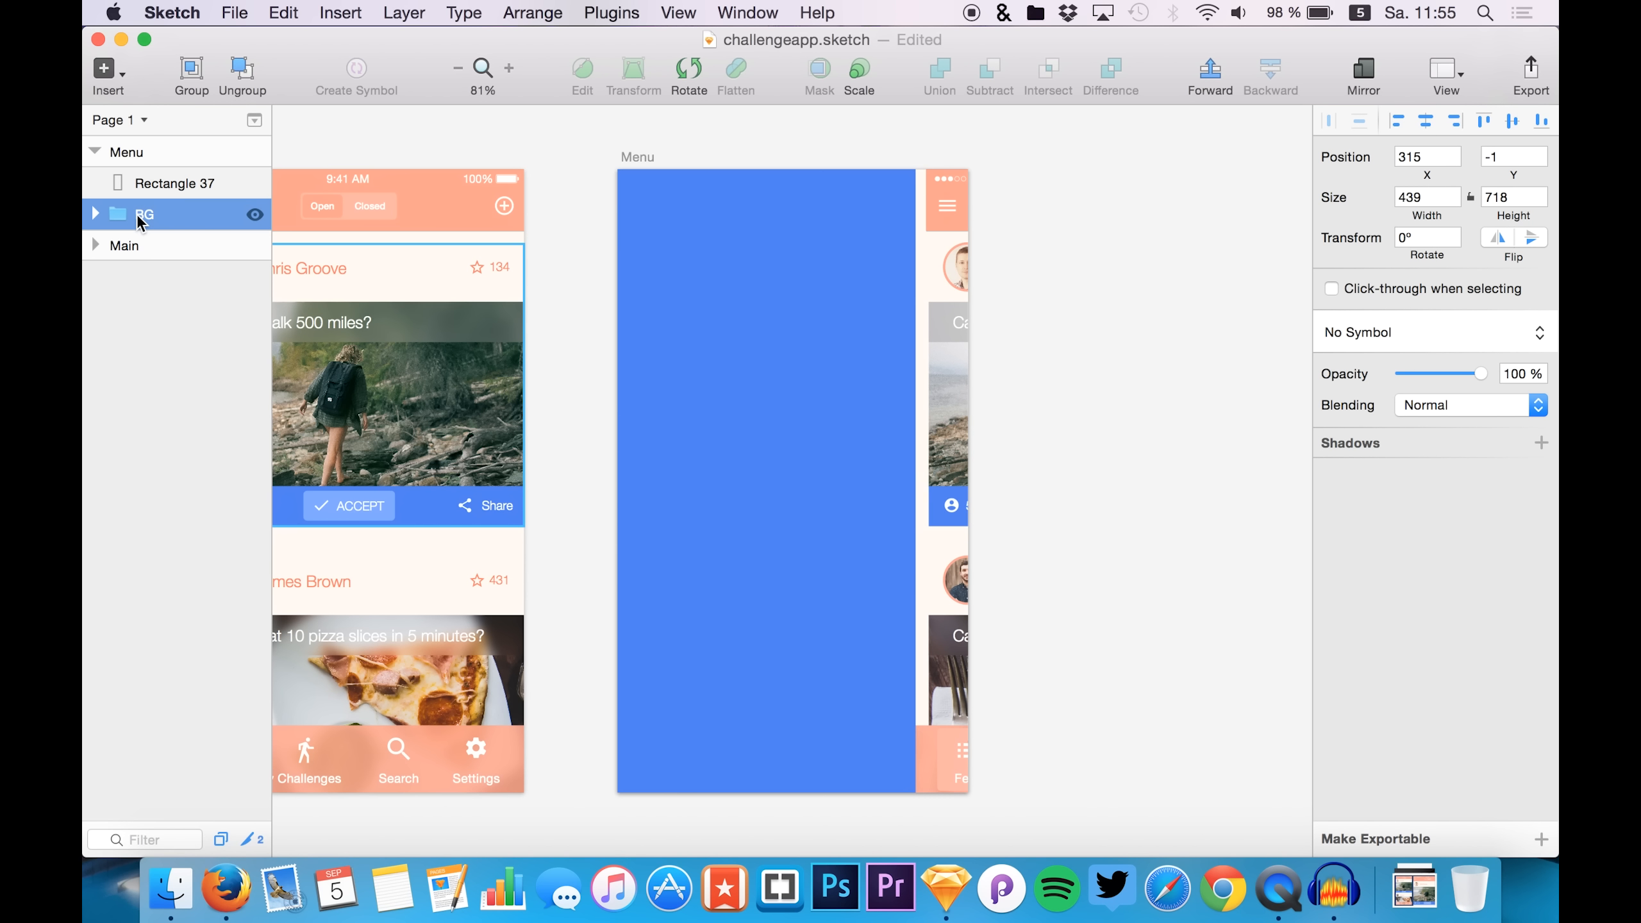
# - Nudge the blue rectangle right to X -10 so it closes the gap to the shifted screen content
pyautogui.click(143, 183)
pyautogui.press('Right')
pyautogui.press('Right')
pyautogui.press('Right')
pyautogui.press('Right')
pyautogui.press('Right')
pyautogui.press('Right')
pyautogui.click(129, 215)
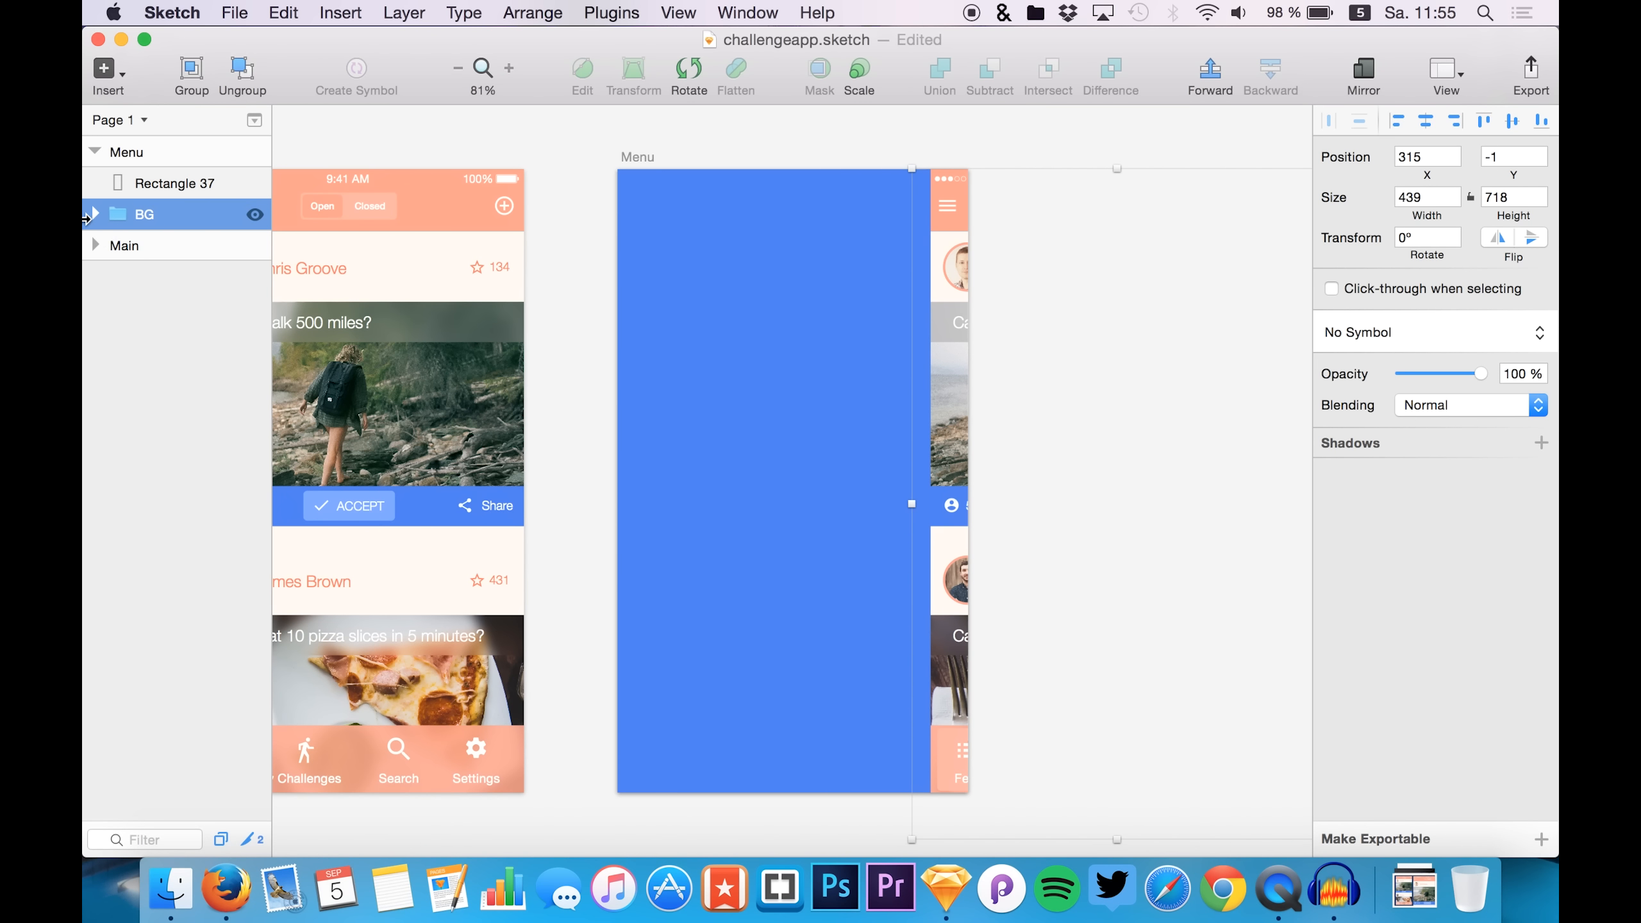
# - Duplicate the blue rectangle and move the lower one right to X 60, covering the visible strip of the BG group
pyautogui.click(134, 185)
pyautogui.press('super+d')
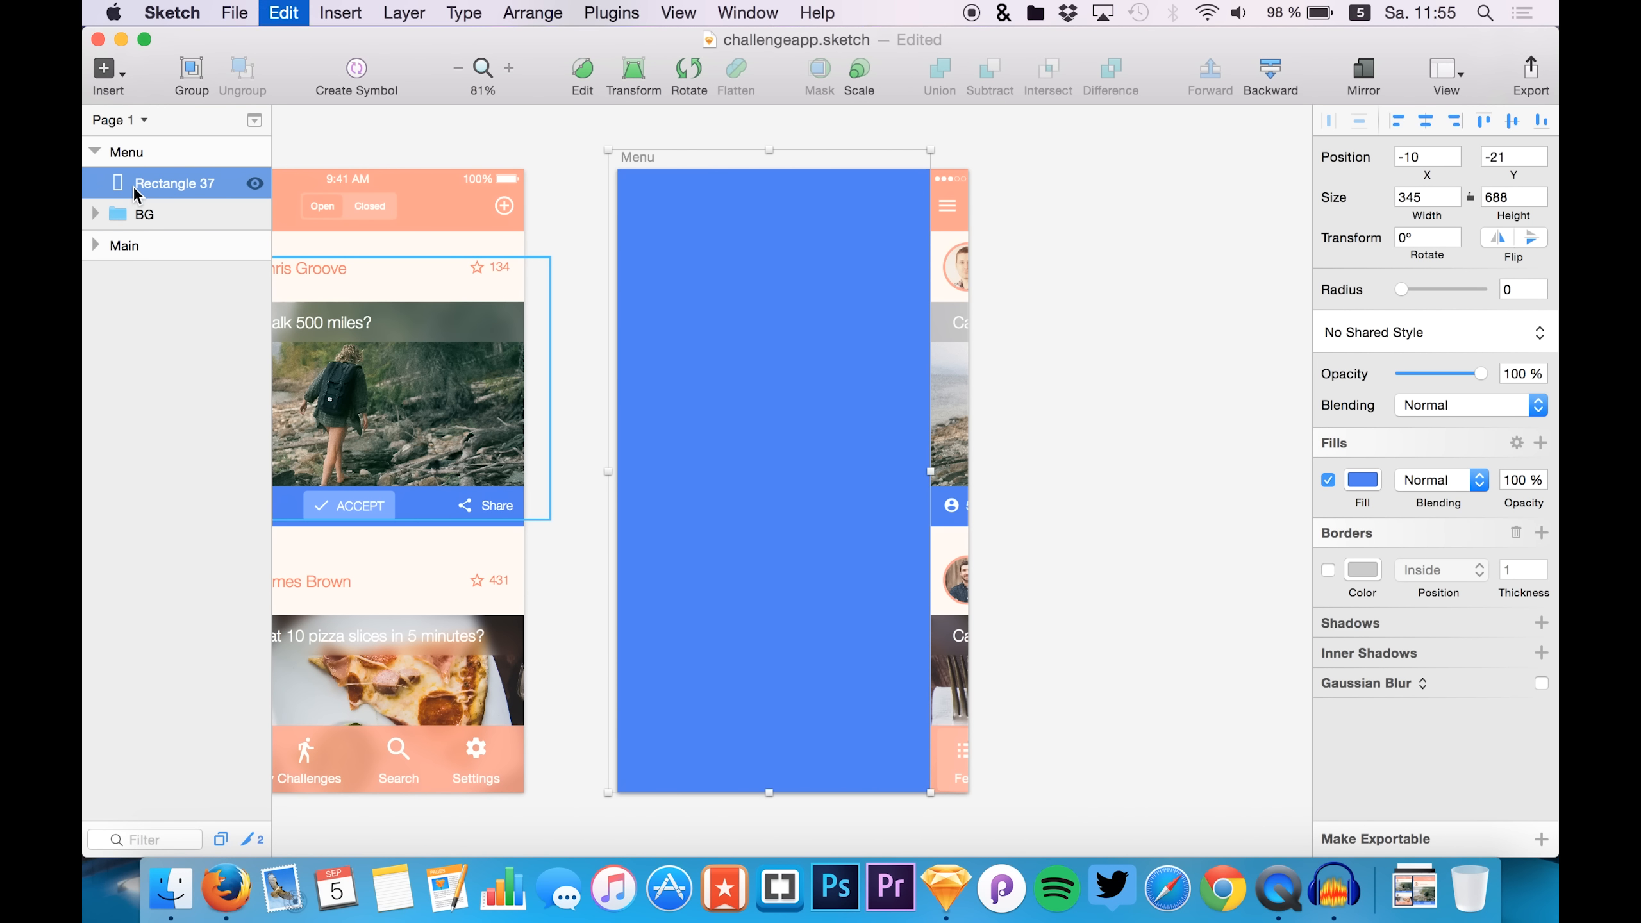
pyautogui.click(136, 223)
pyautogui.hotkey('shift', 'Right')
pyautogui.hotkey('shift', 'Right')
pyautogui.hotkey('shift', 'Right')
pyautogui.hotkey('shift', 'Right')
pyautogui.hotkey('shift', 'Right')
pyautogui.hotkey('shift', 'Right')
pyautogui.hotkey('shift', 'Right')
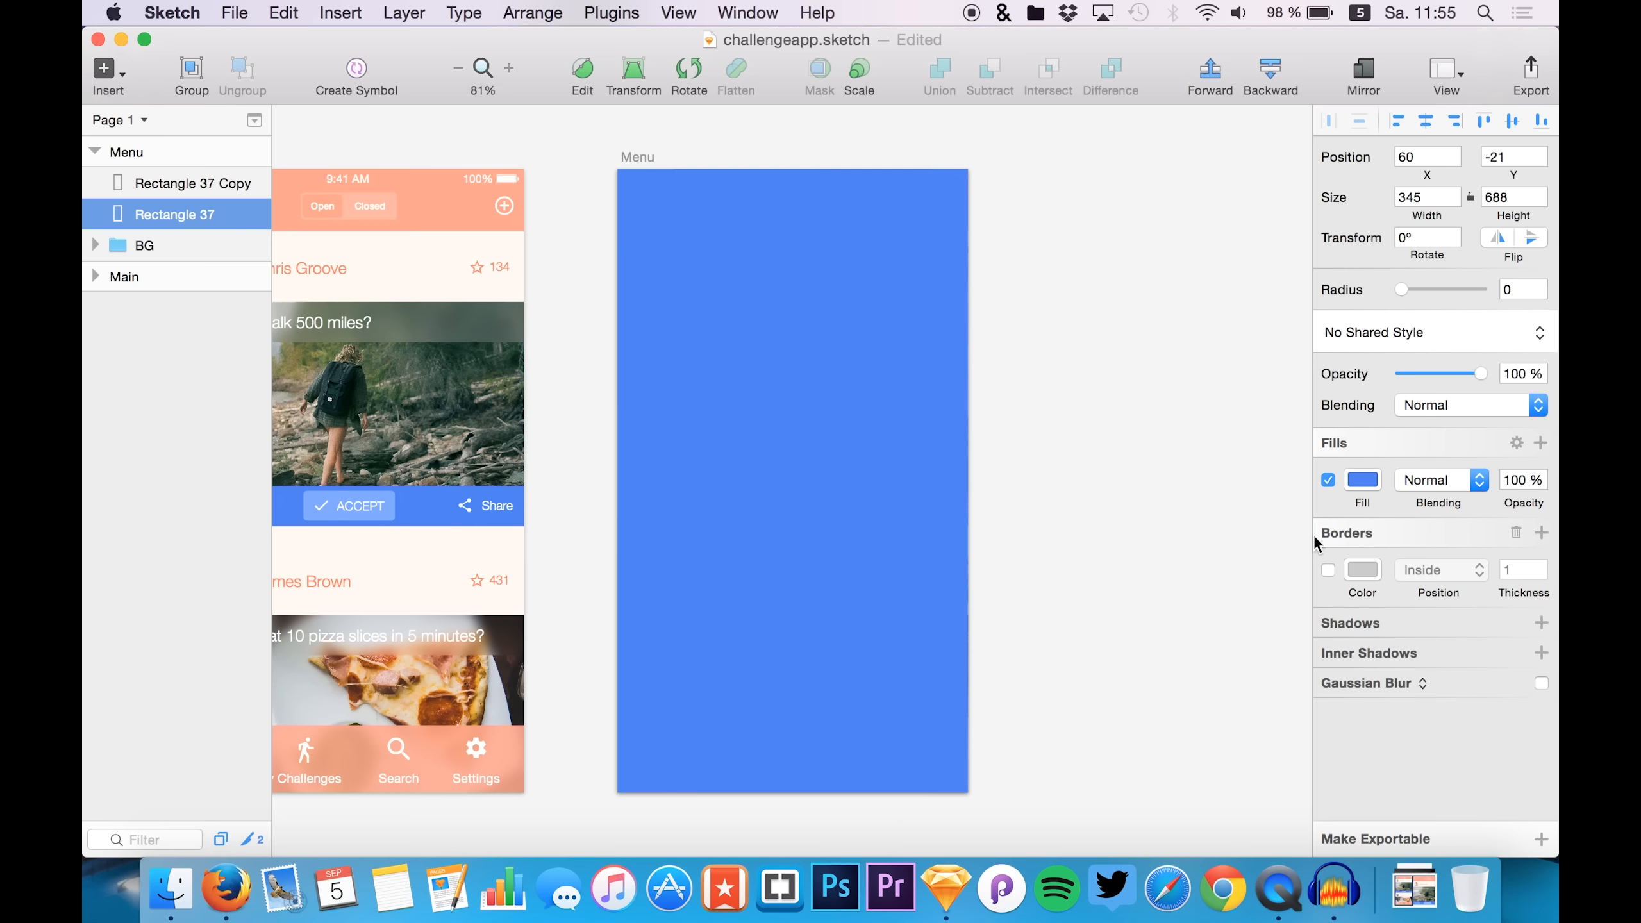
# - Fill the lower rectangle with black 000000 and set its opacity to 30%
pyautogui.click(1356, 480)
pyautogui.moveTo(1379, 620); pyautogui.dragTo(1319, 670)
pyautogui.moveTo(1415, 320); pyautogui.dragTo(1426, 319)
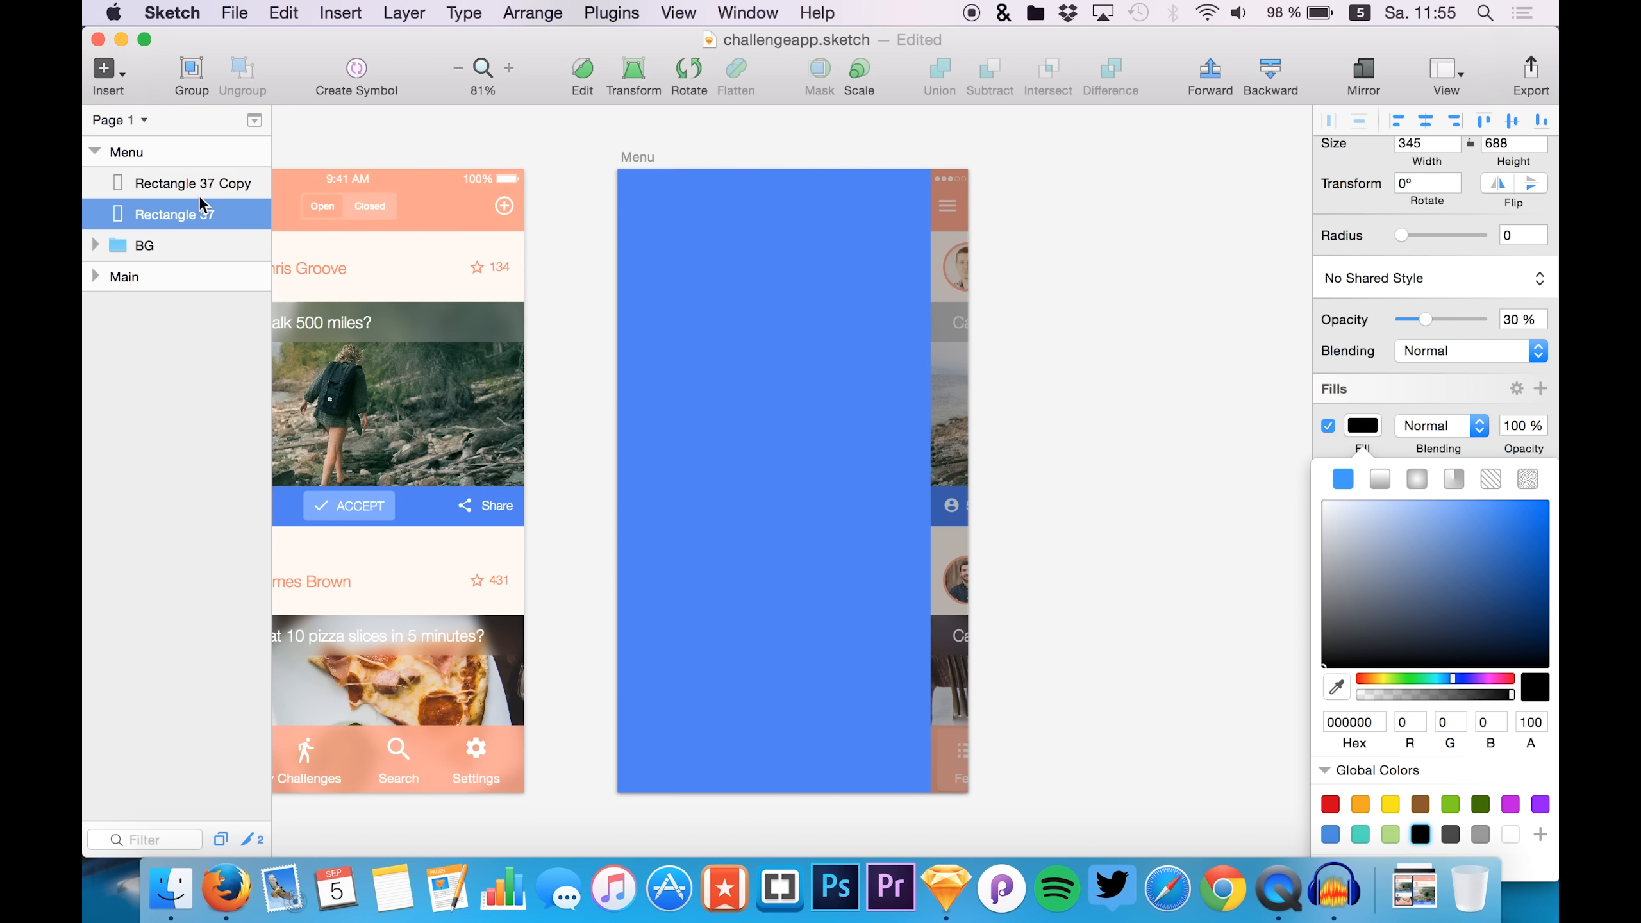
# - Rename the black overlay rectangle darken and the blue rectangle menu BG
pyautogui.doubleClick(191, 213)
pyautogui.write('darken')
pyautogui.press('Return')
pyautogui.click(180, 183)
pyautogui.doubleClick(181, 182)
pyautogui.write('menu ')
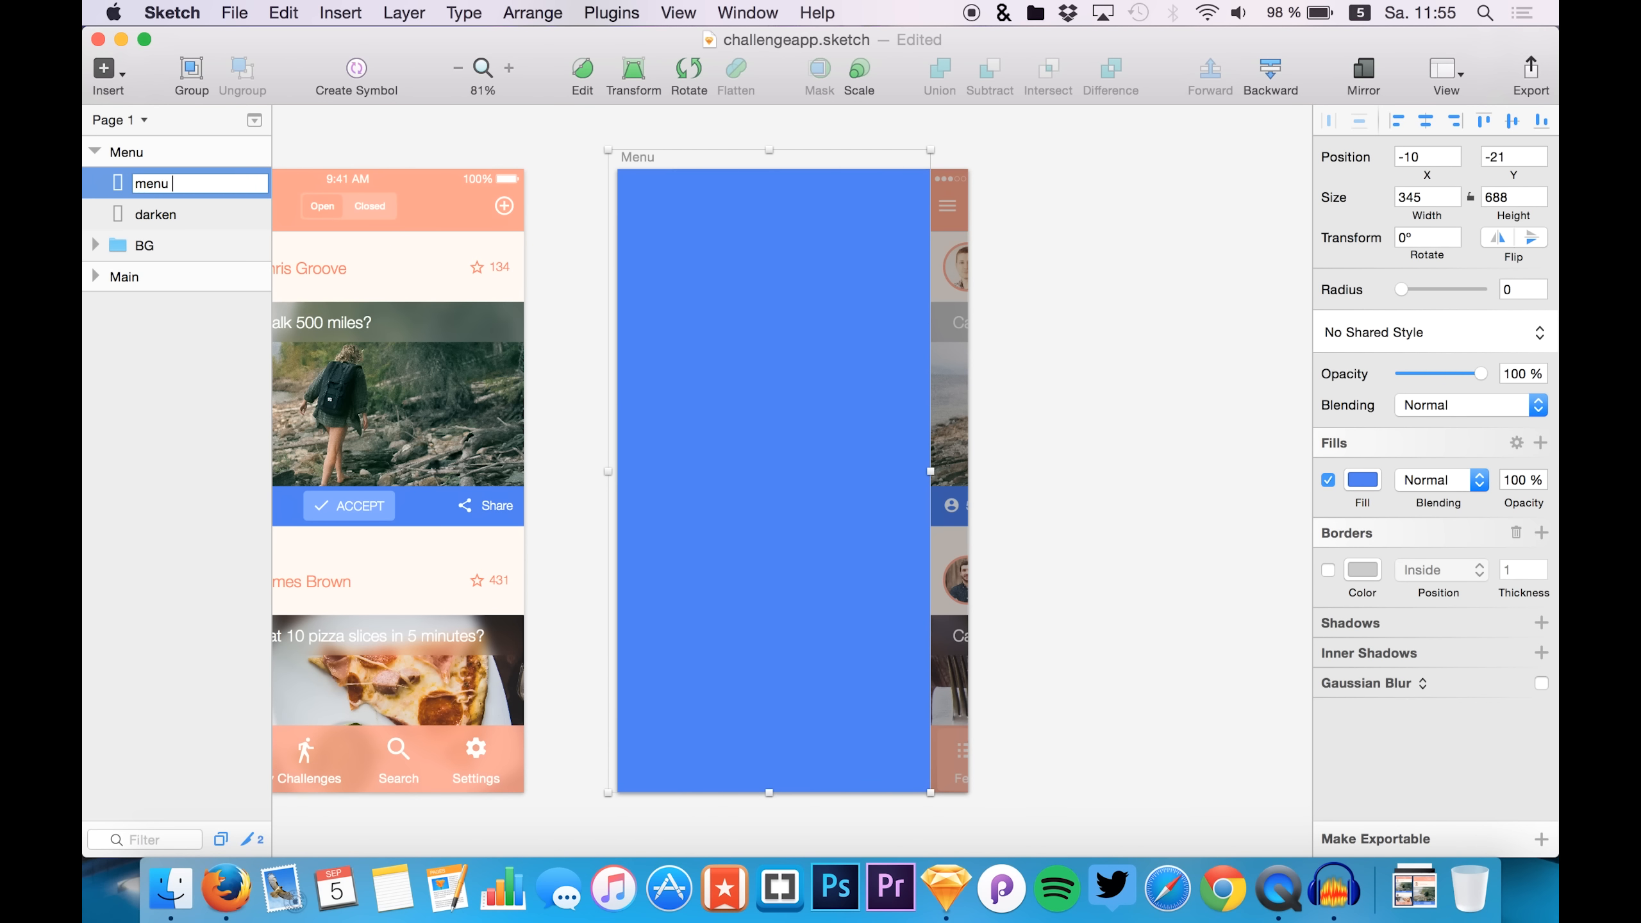
pyautogui.write('BG')
pyautogui.press('Return')
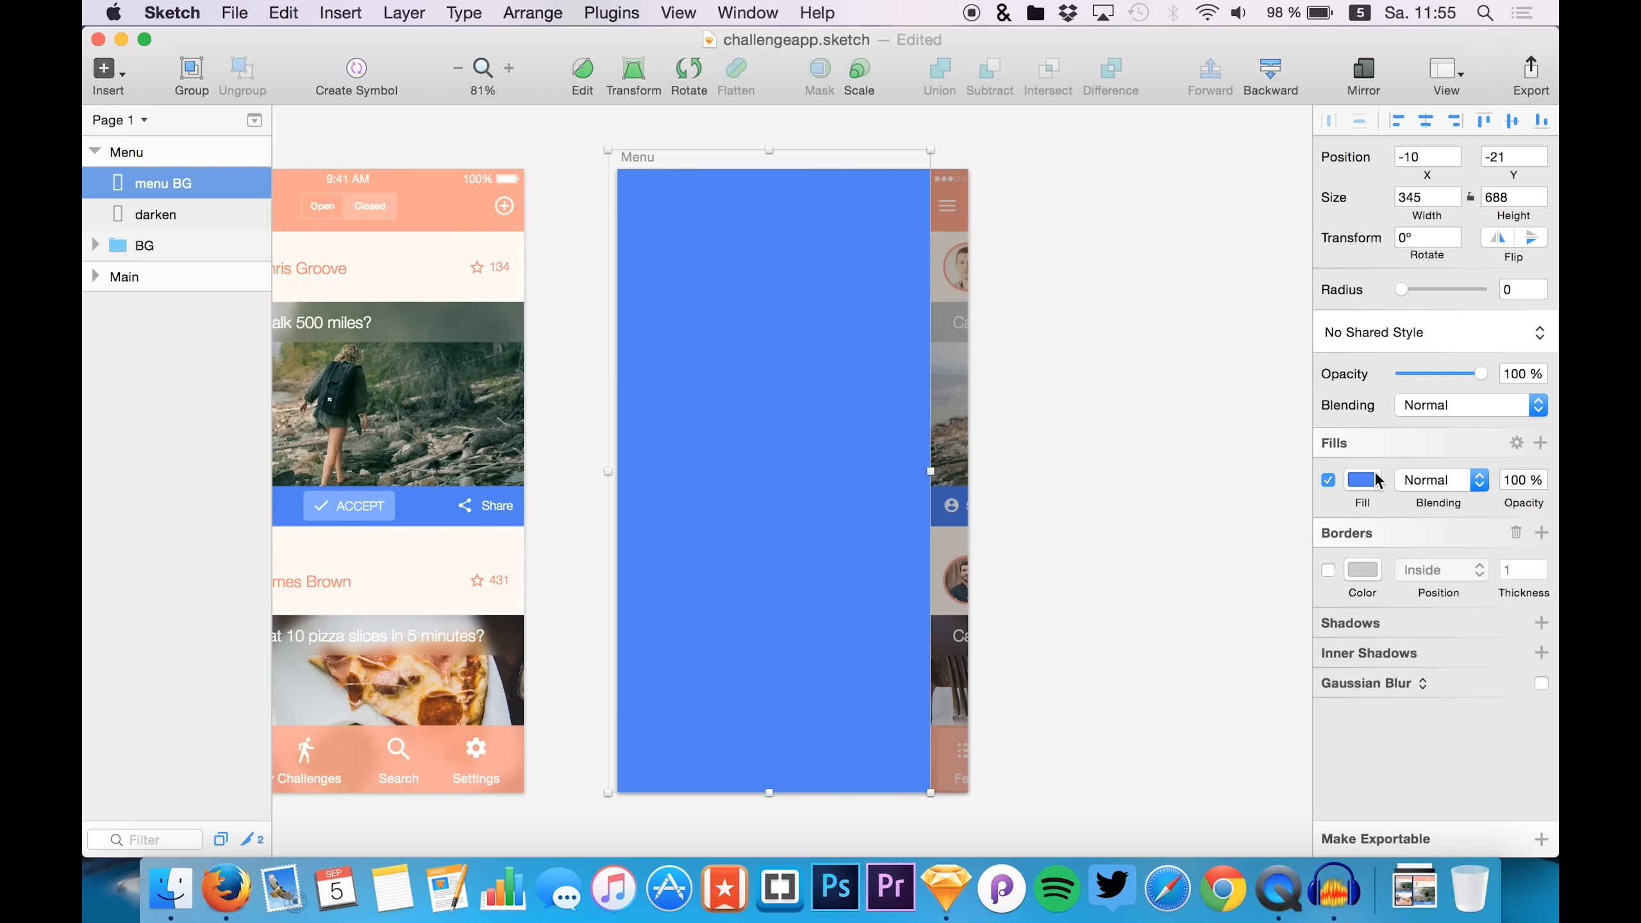
# - Add a shadow to the menu BG rectangle with X offset 2 and Y offset 0
pyautogui.click(1342, 619)
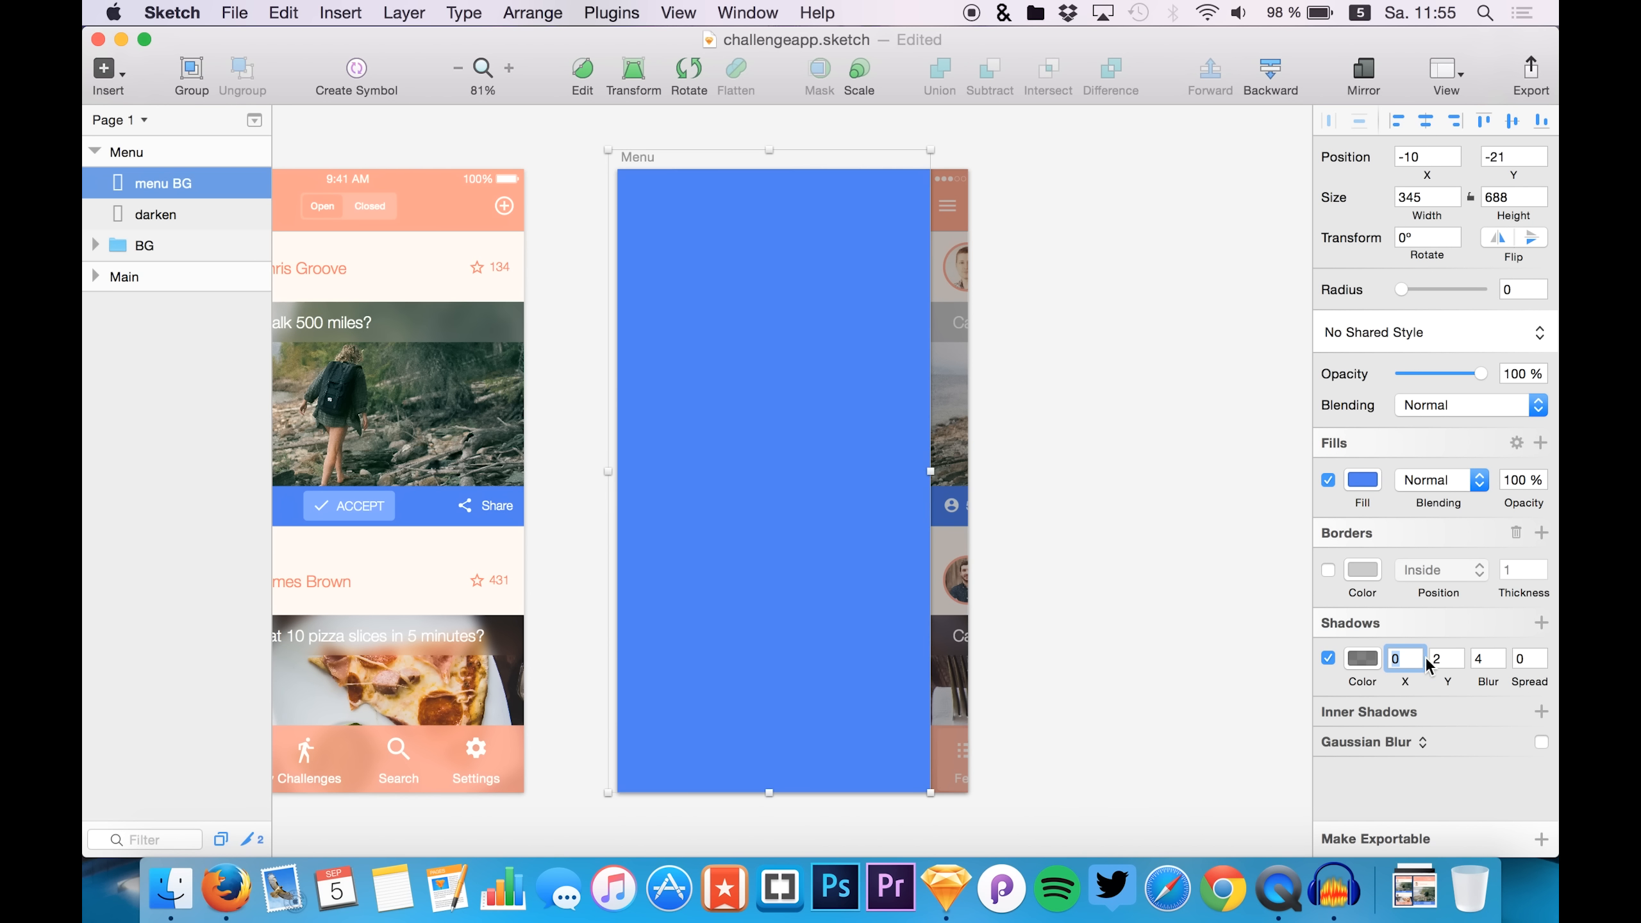
pyautogui.click(1457, 665)
pyautogui.click(1456, 665)
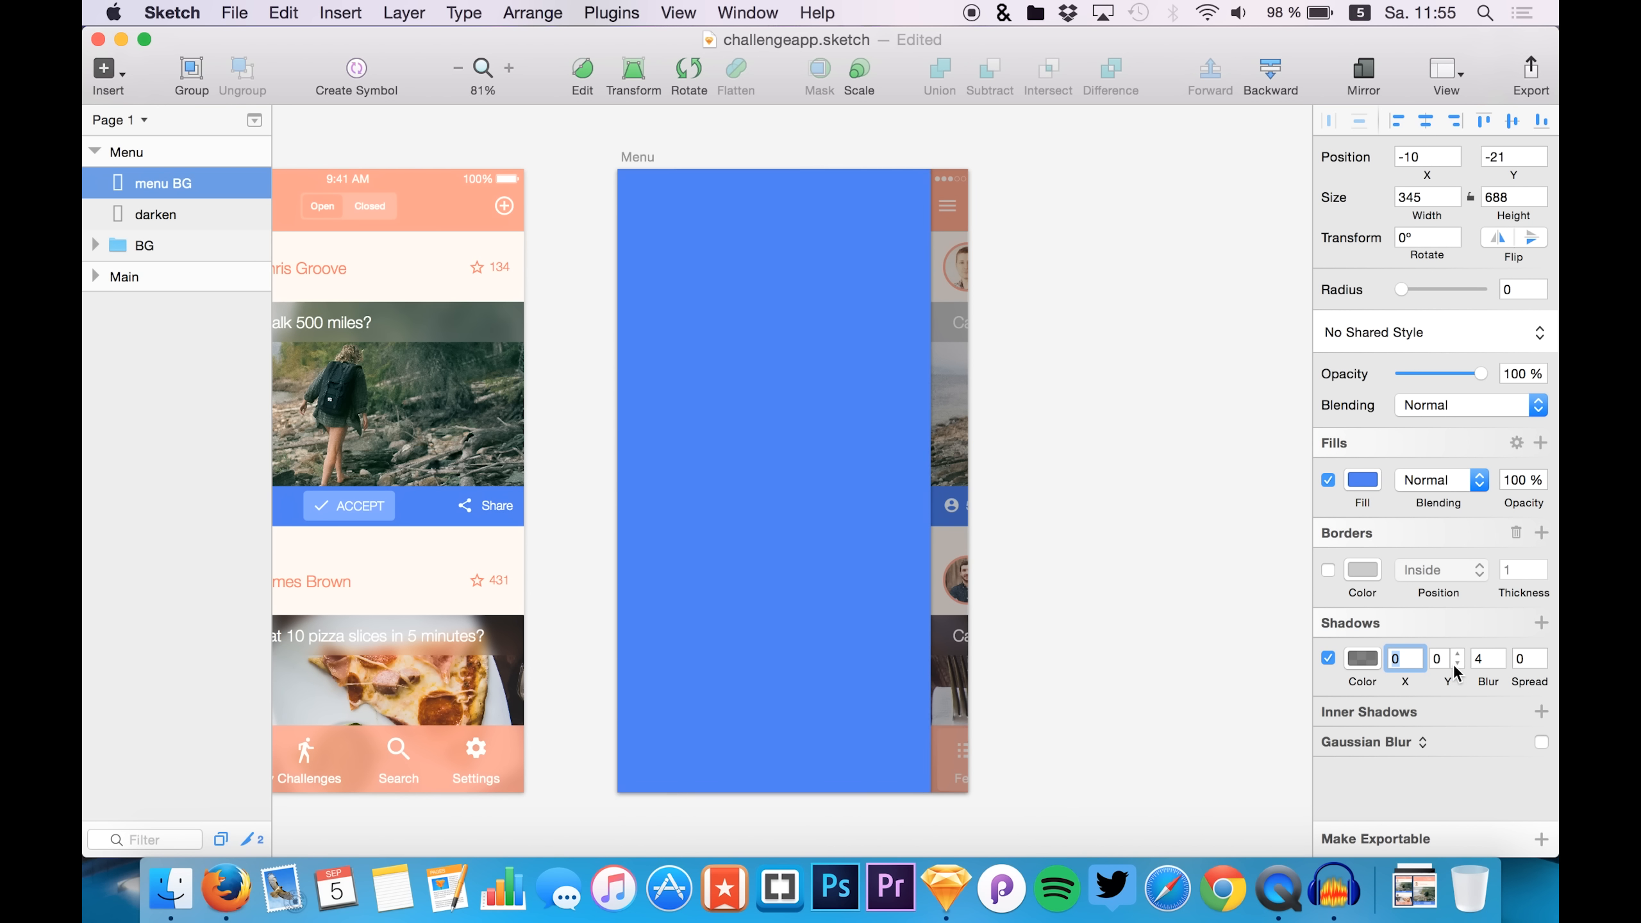
pyautogui.write('2')
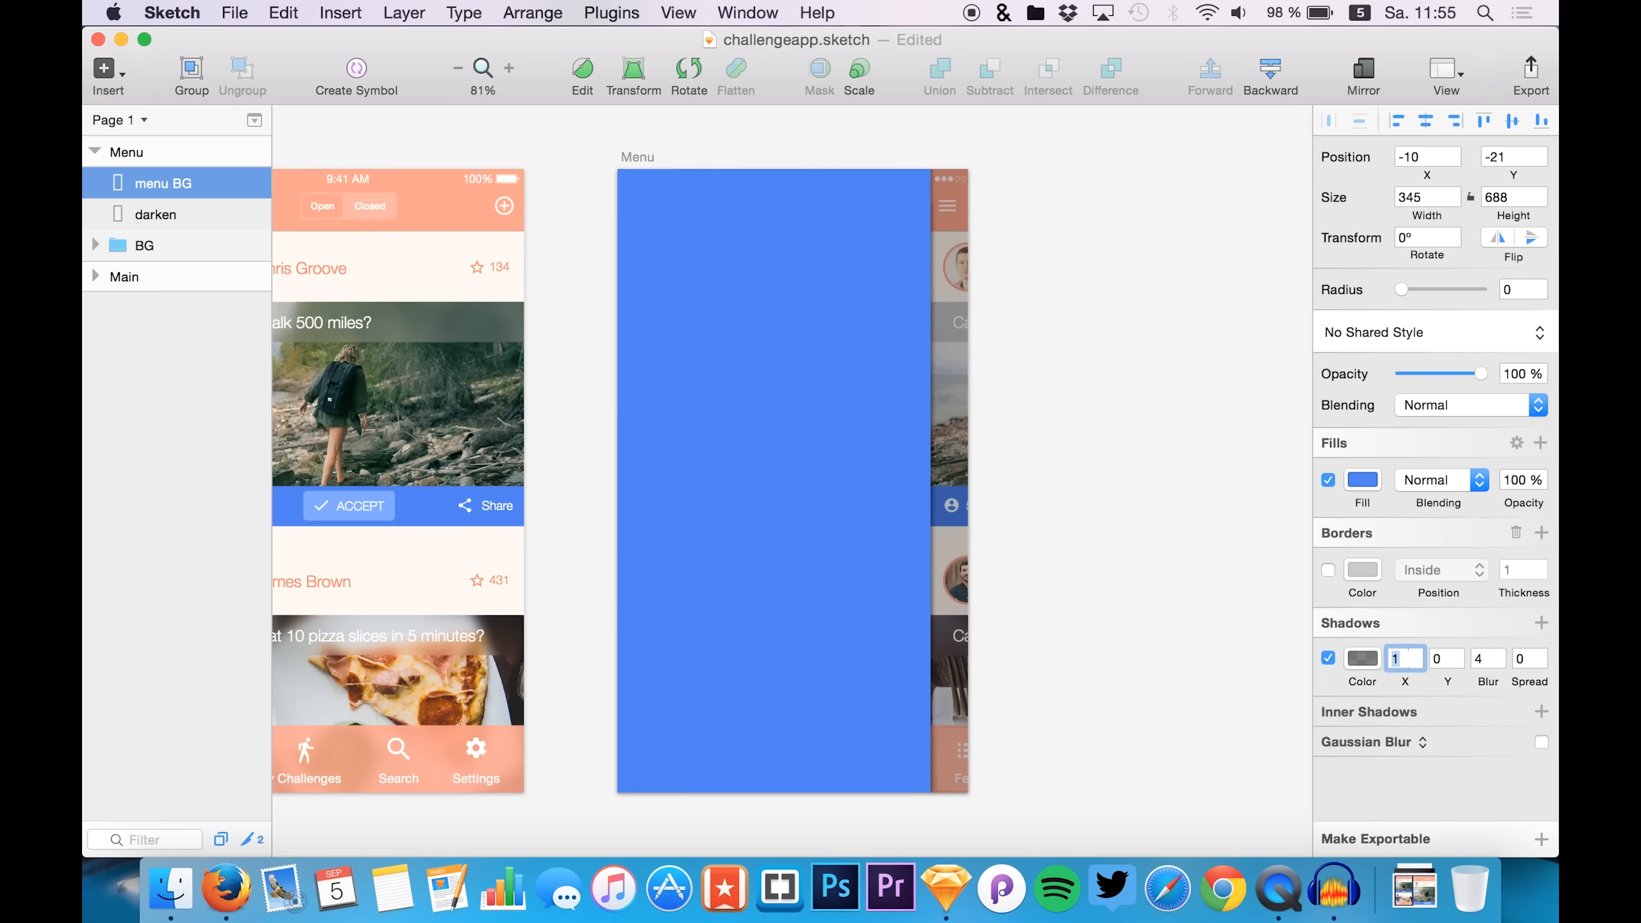
pyautogui.press('Up')
pyautogui.press('Up')
pyautogui.press('Down')
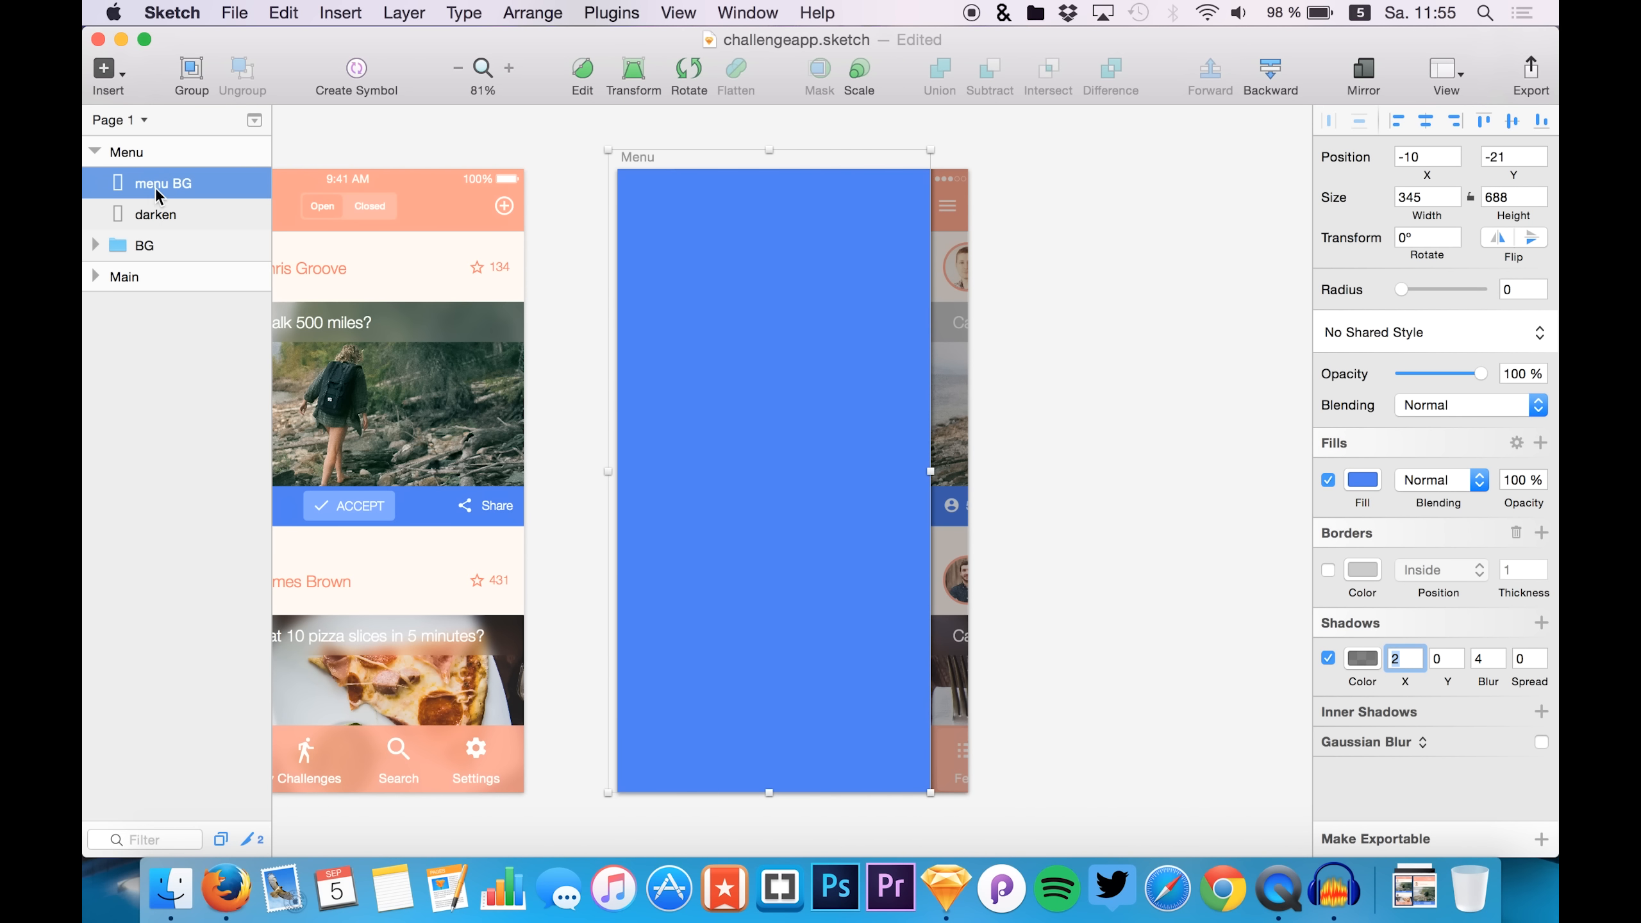
# - Save the document with the menu BG layer selected
pyautogui.click(164, 214)
pyautogui.click(167, 182)
pyautogui.press('super+s')
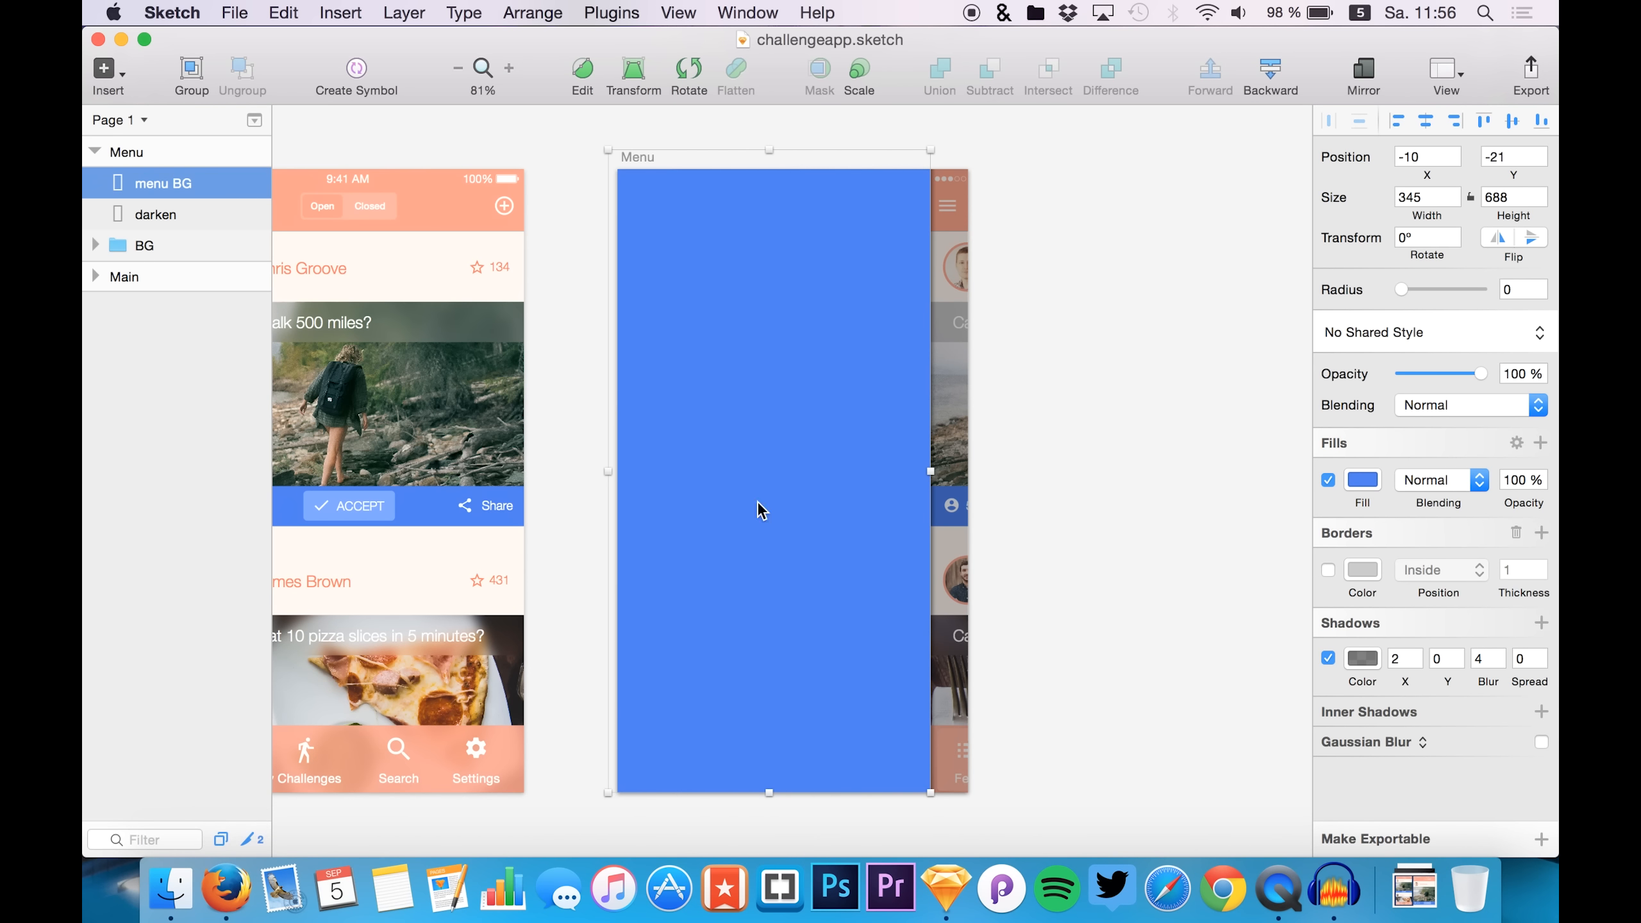
# - Switch to Firefox, browse the faces on uifaces.com and open the portrait of the man with the large moustache
pyautogui.click(226, 889)
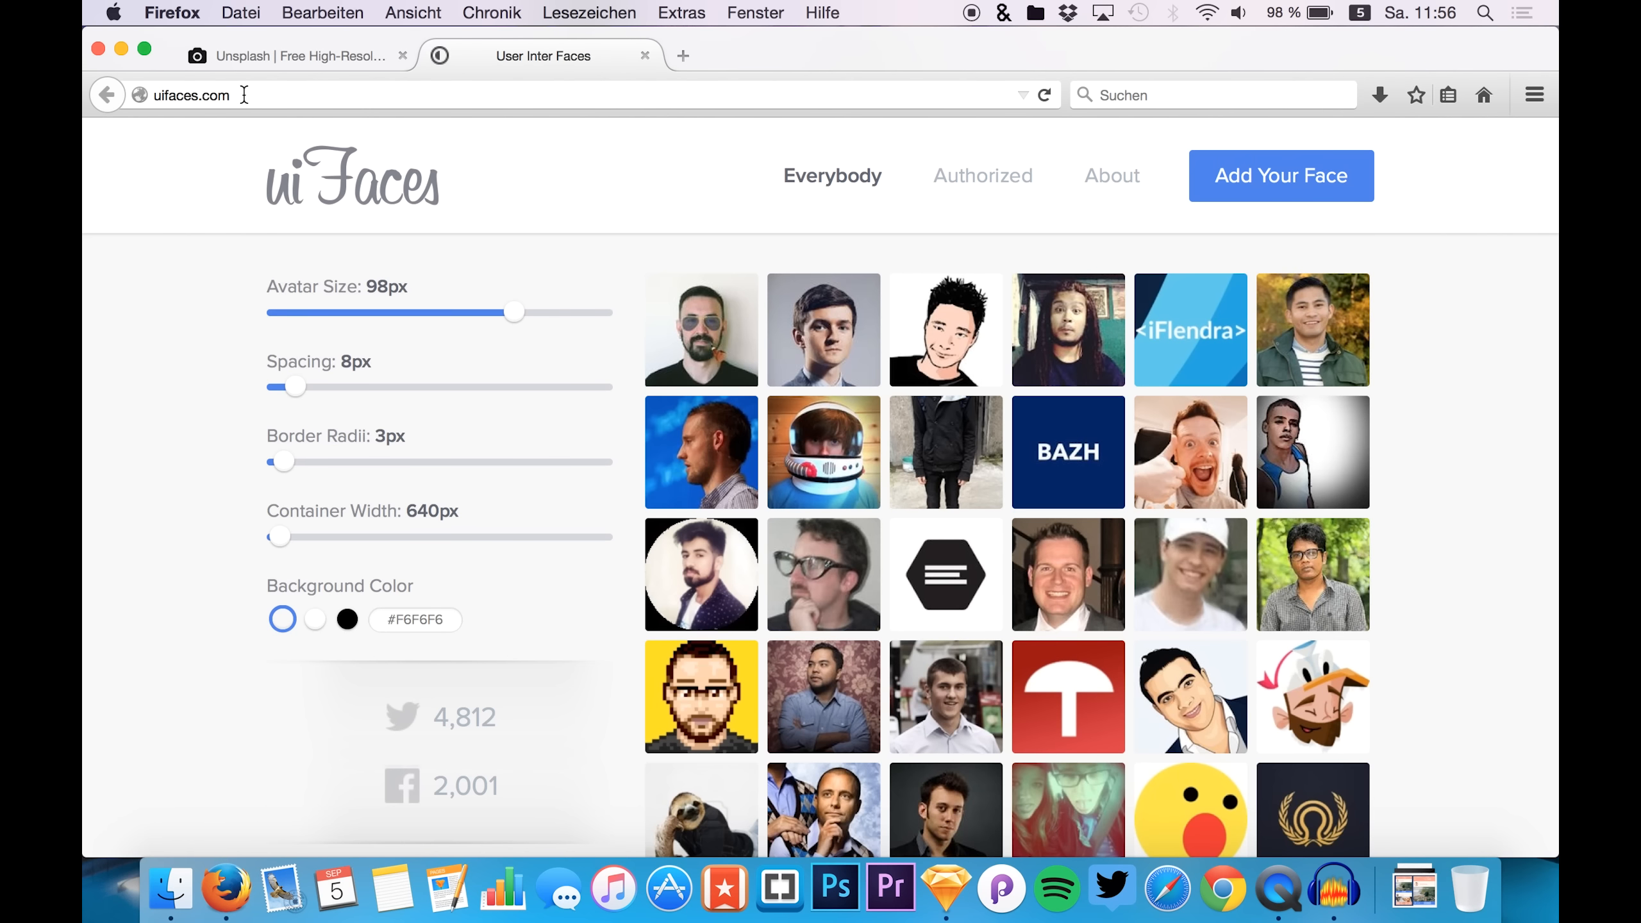
pyautogui.scroll(-4, 902, 636)
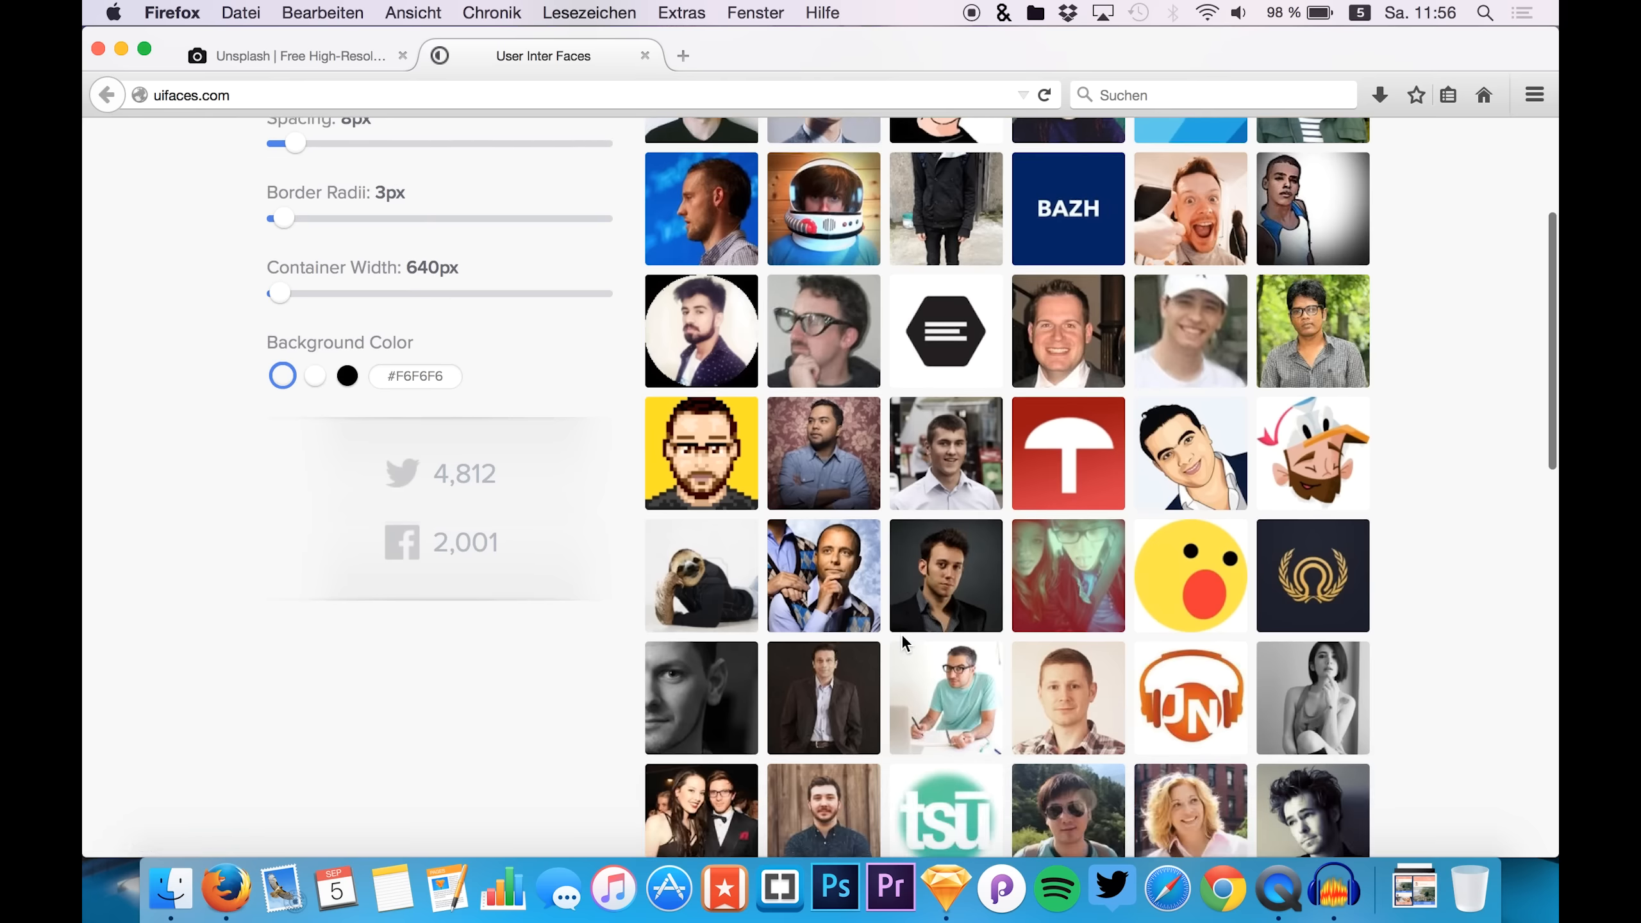
pyautogui.scroll(-7, 852, 591)
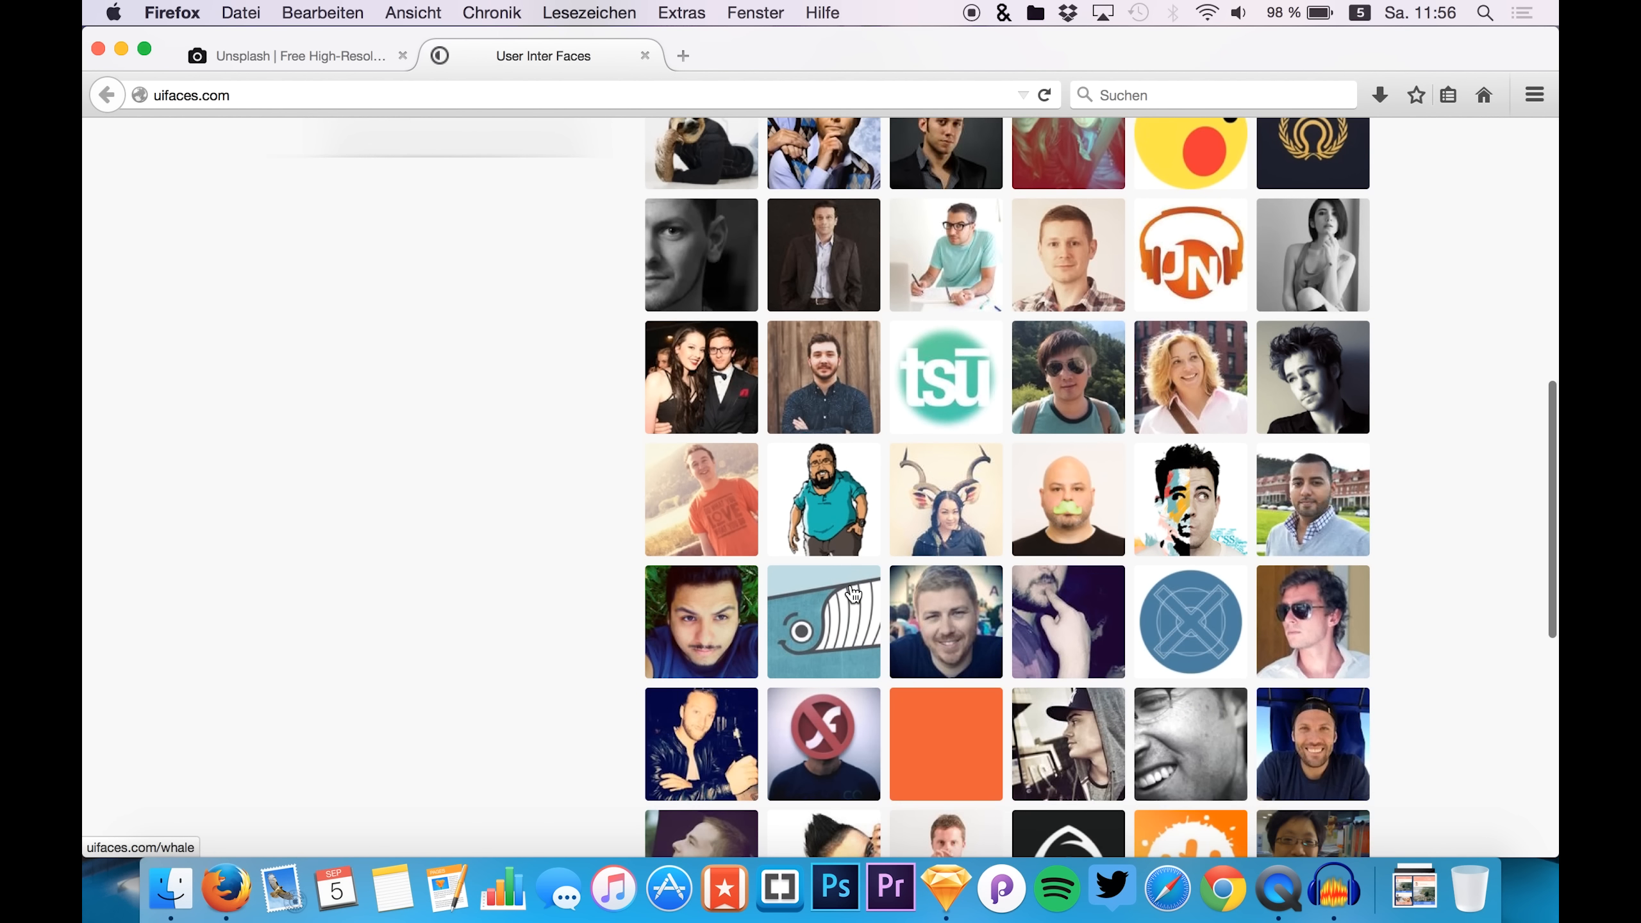
pyautogui.scroll(-9, 1132, 551)
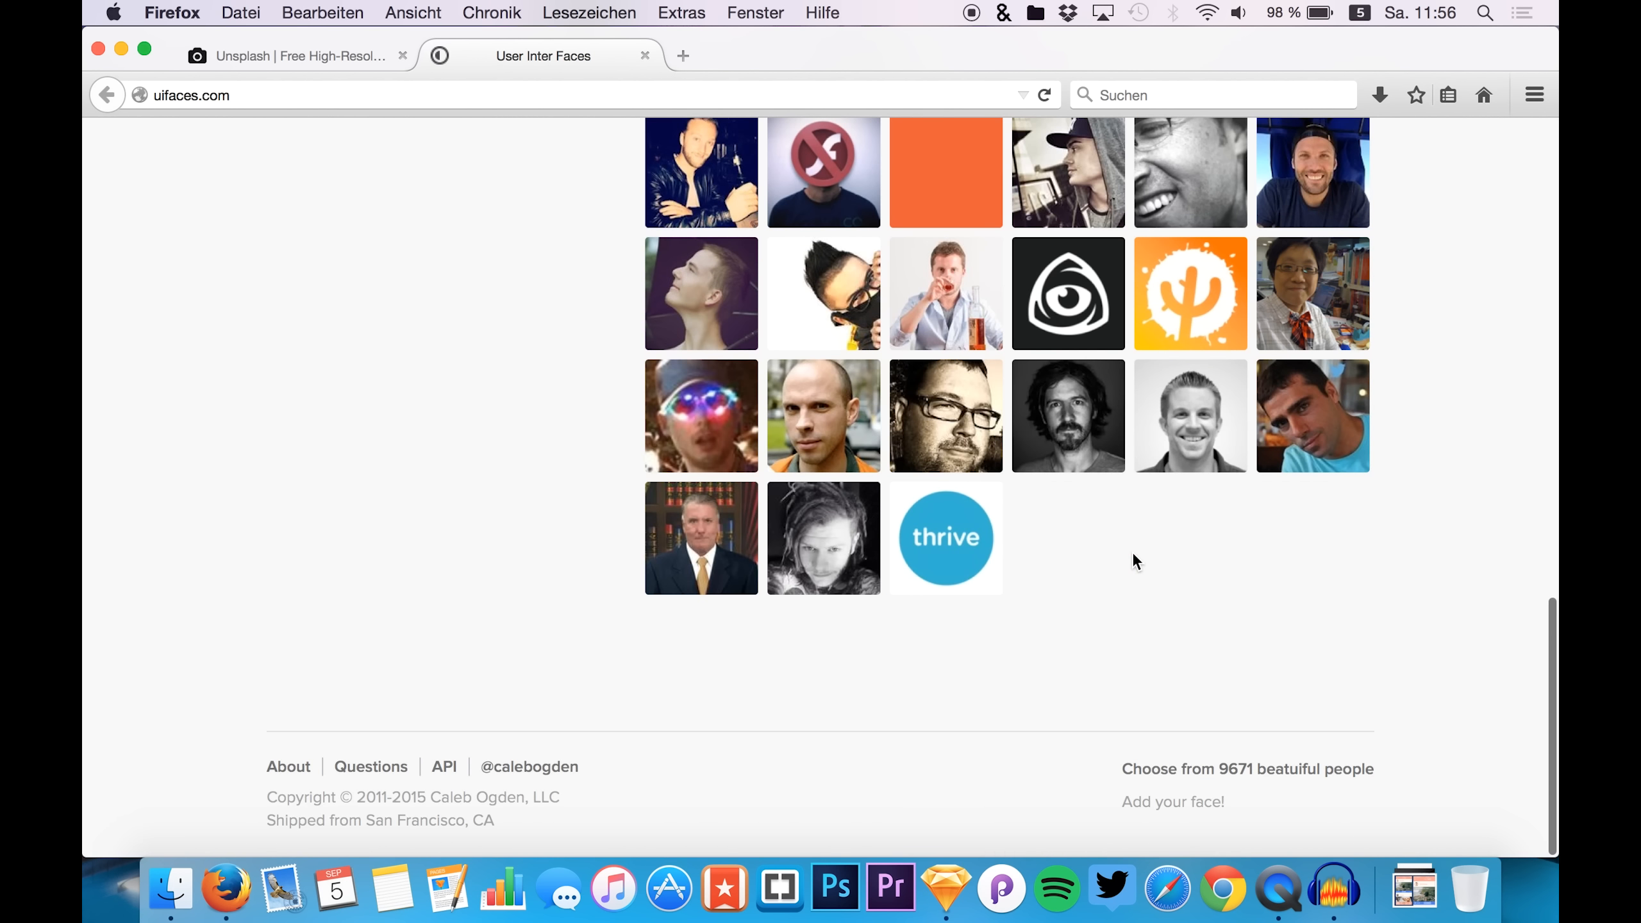
pyautogui.scroll(-4, 1060, 472)
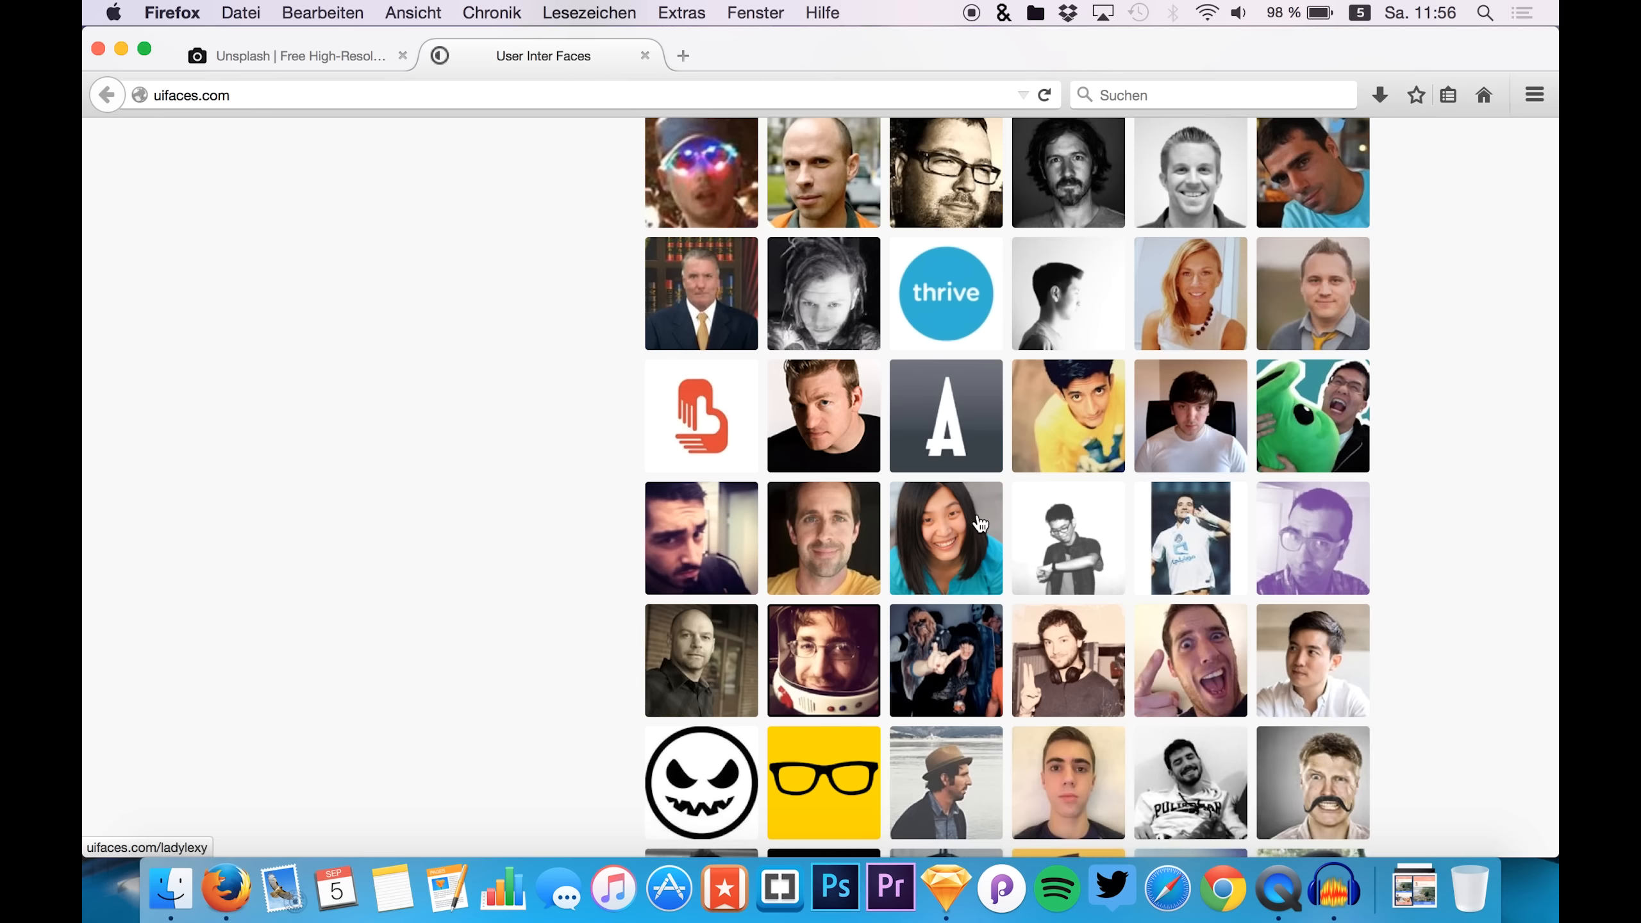
pyautogui.scroll(-4, 981, 522)
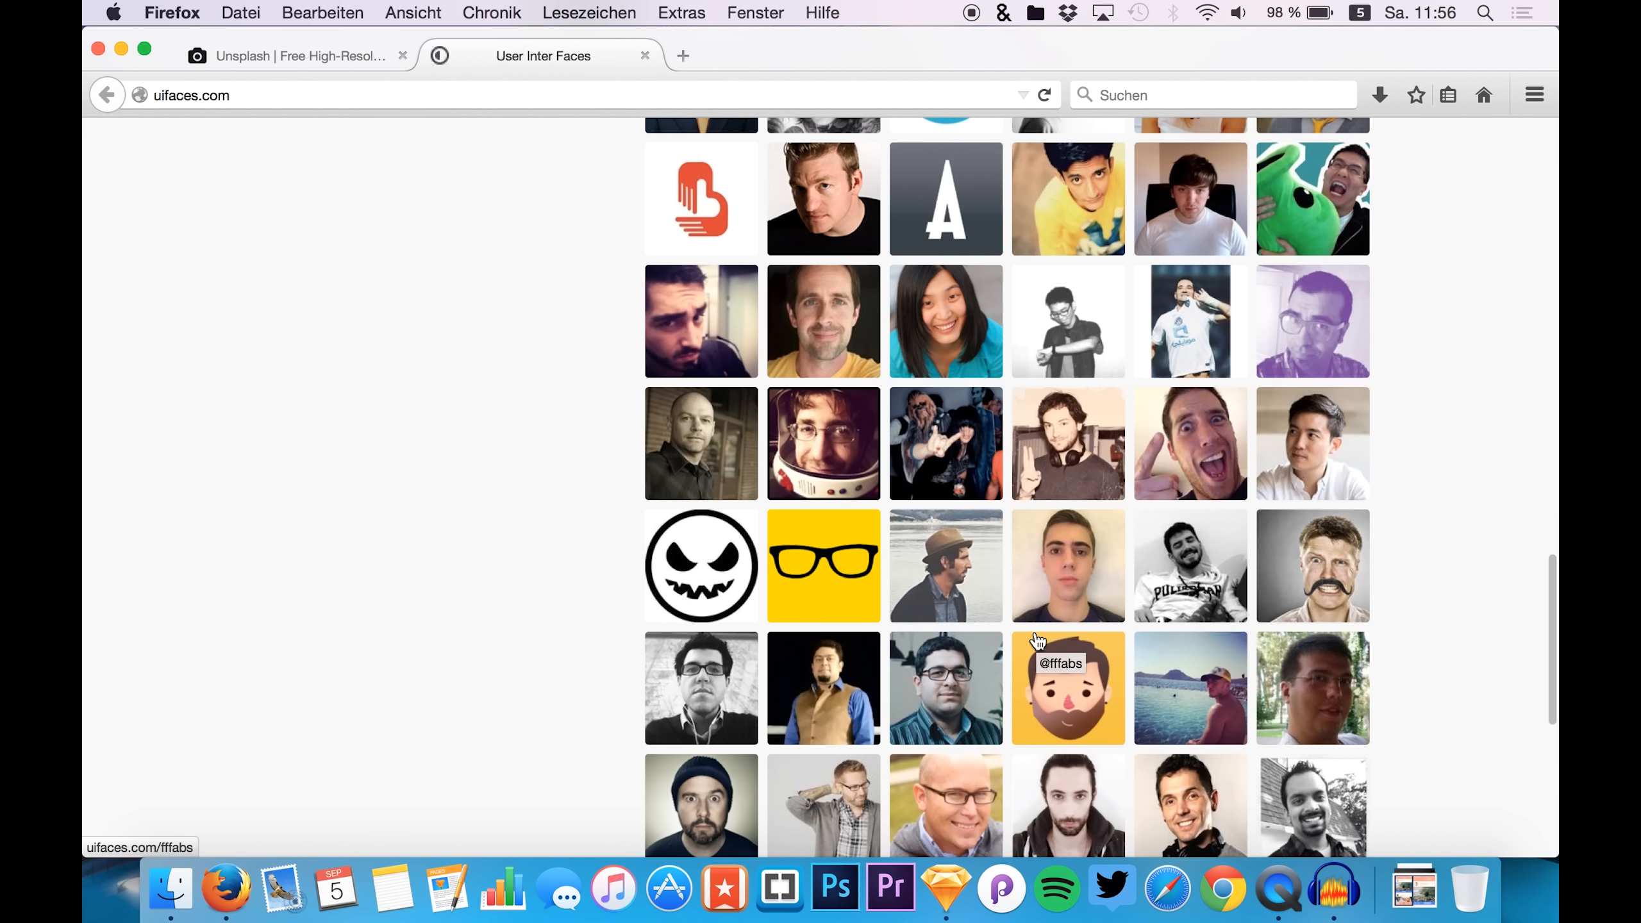
pyautogui.click(1320, 563)
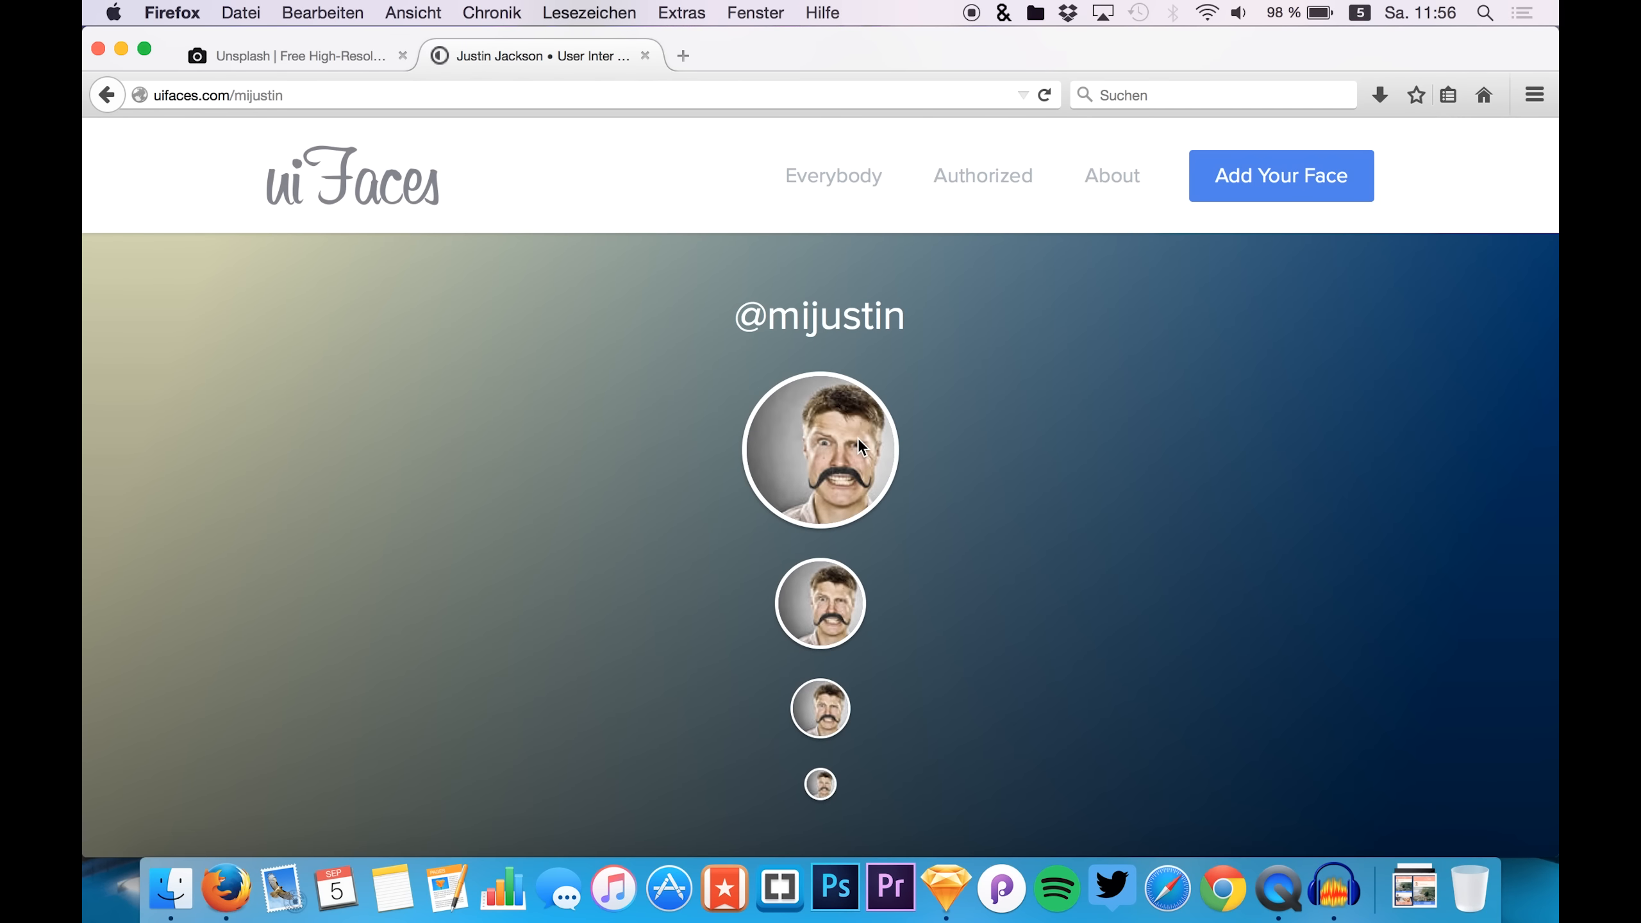
# - Copy the largest version of the moustached man's portrait and paste it above the menu BG layer in Sketch
pyautogui.rightClick(858, 438)
pyautogui.click(906, 473)
pyautogui.click(947, 888)
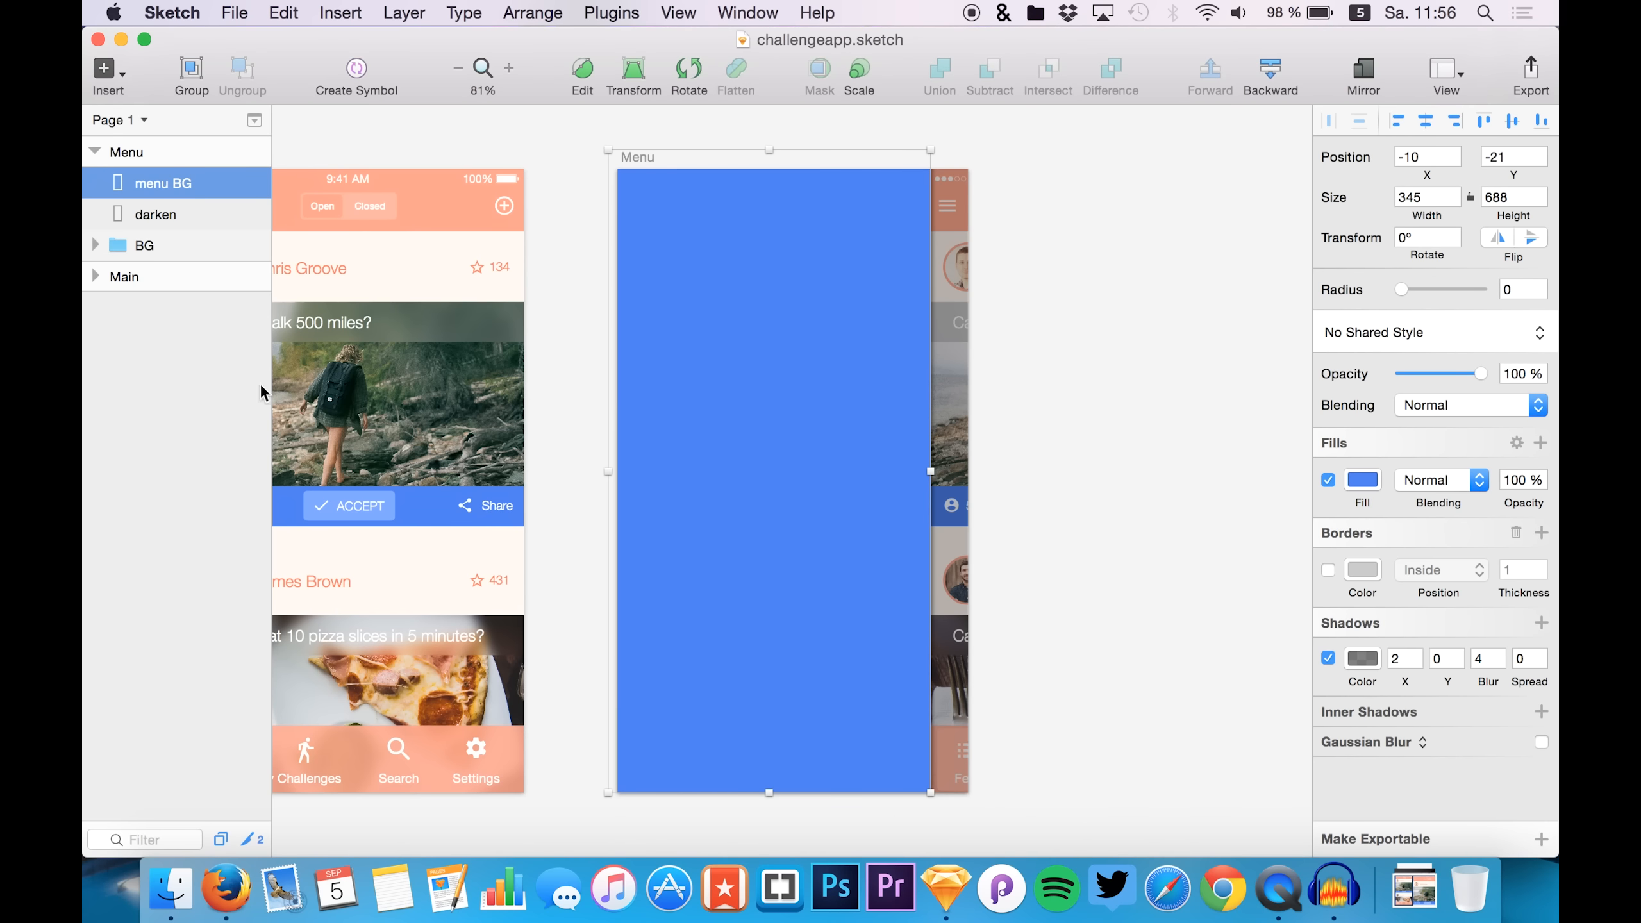
pyautogui.press('super+v')
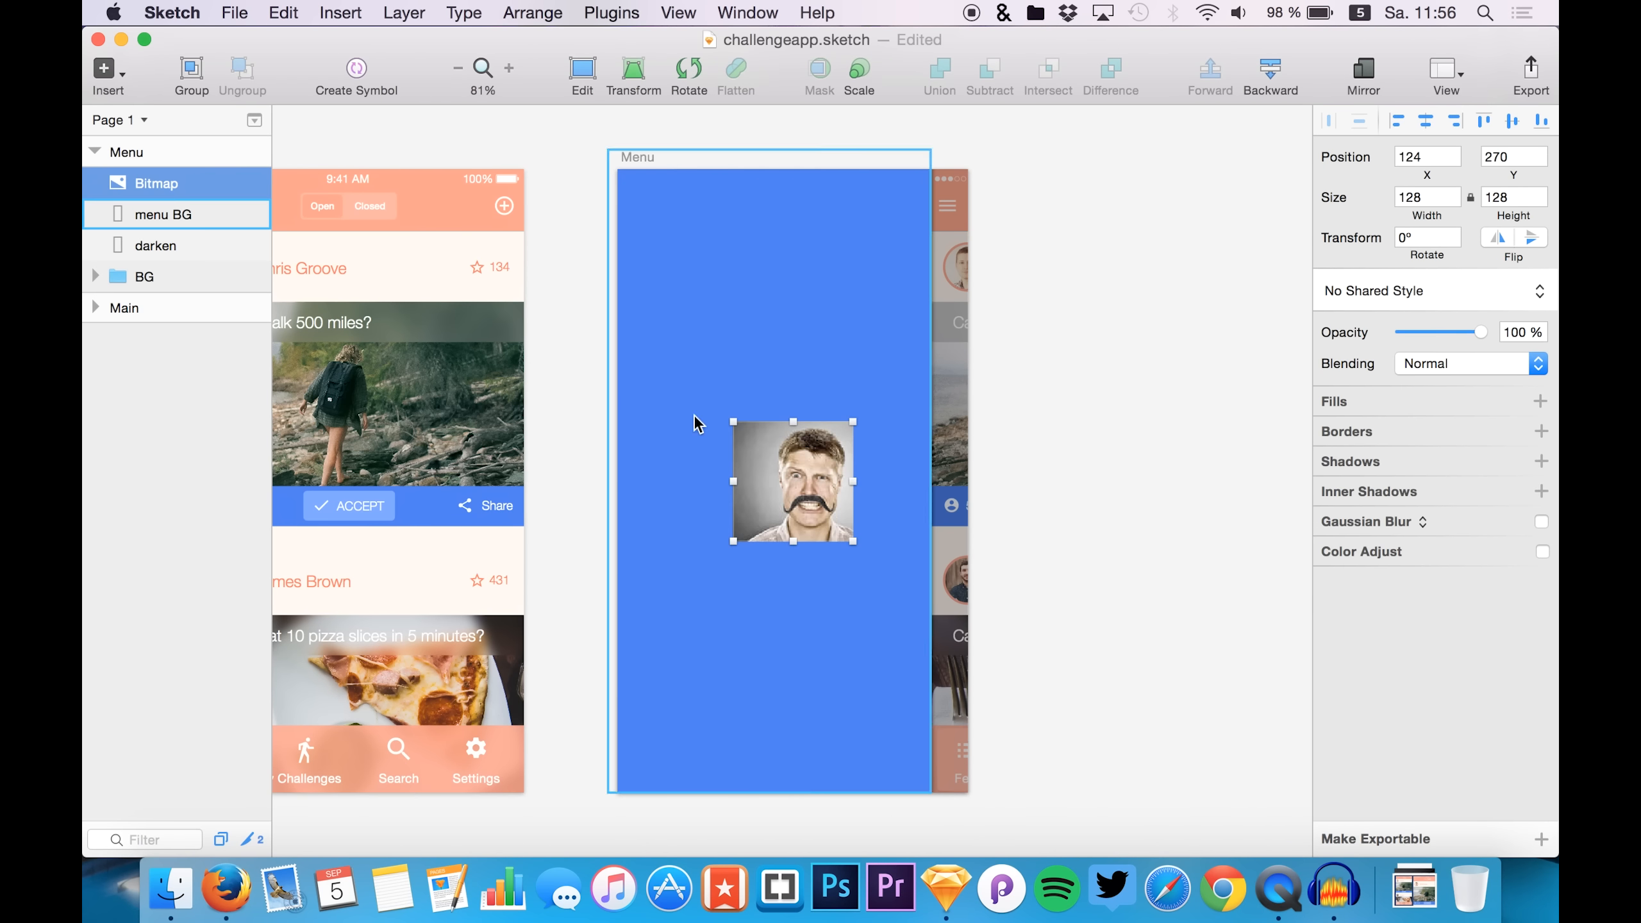
# - Draw a circle directly above the menu BG layer, place it near the menu's upper edge and size it to 115 by 115
pyautogui.click(154, 216)
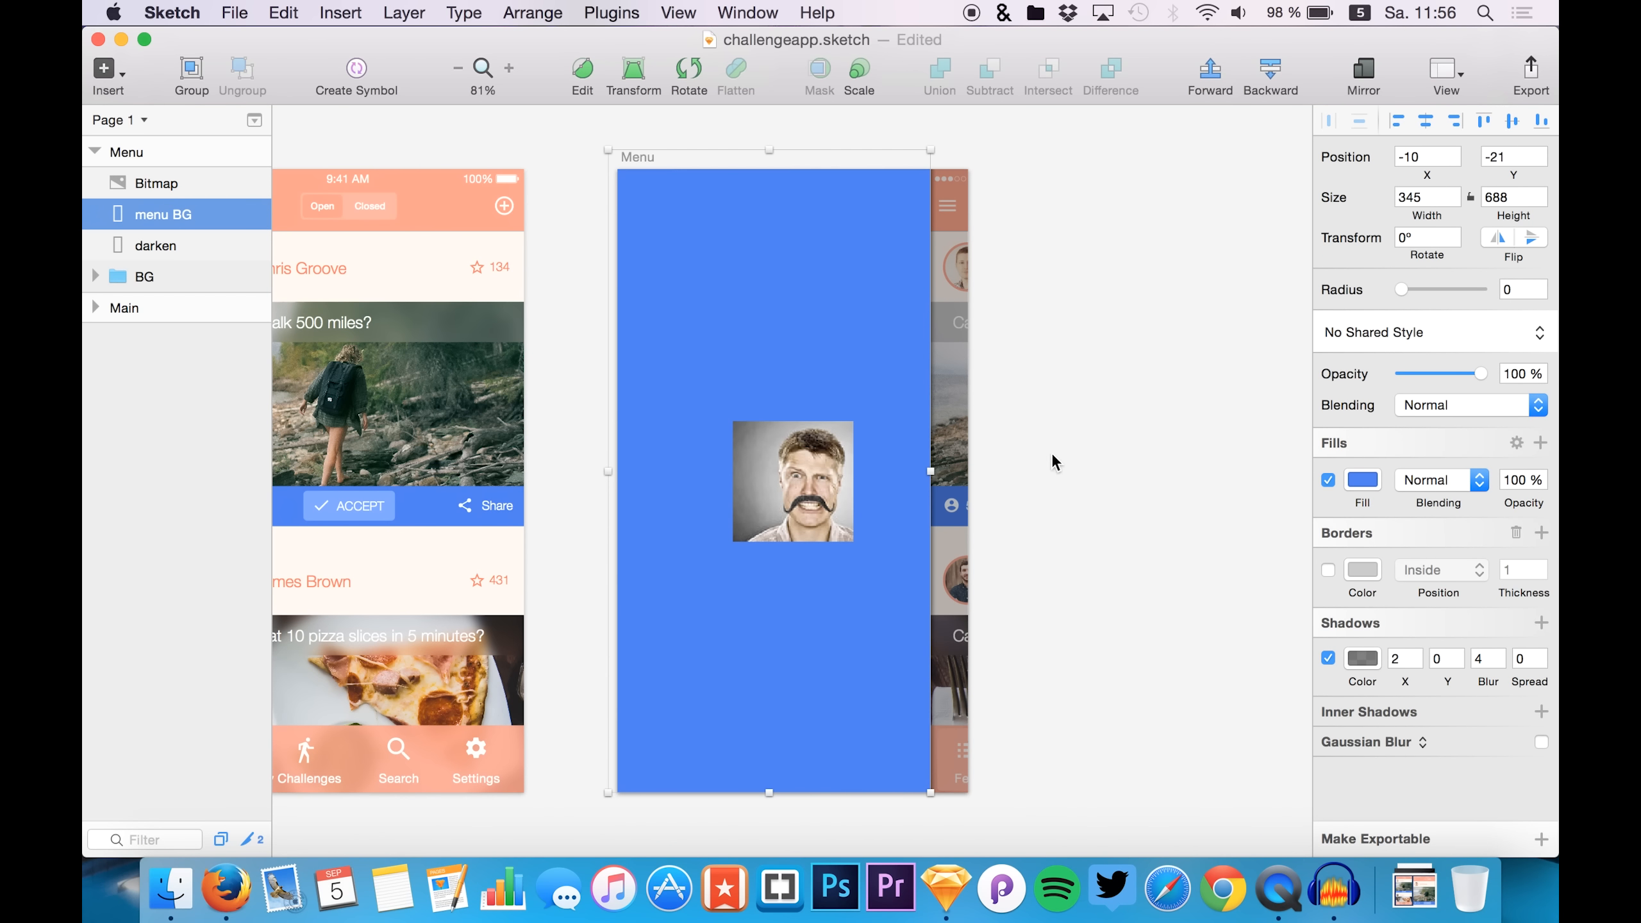
pyautogui.press('o')
pyautogui.moveTo(699, 386); pyautogui.dragTo(909, 526)
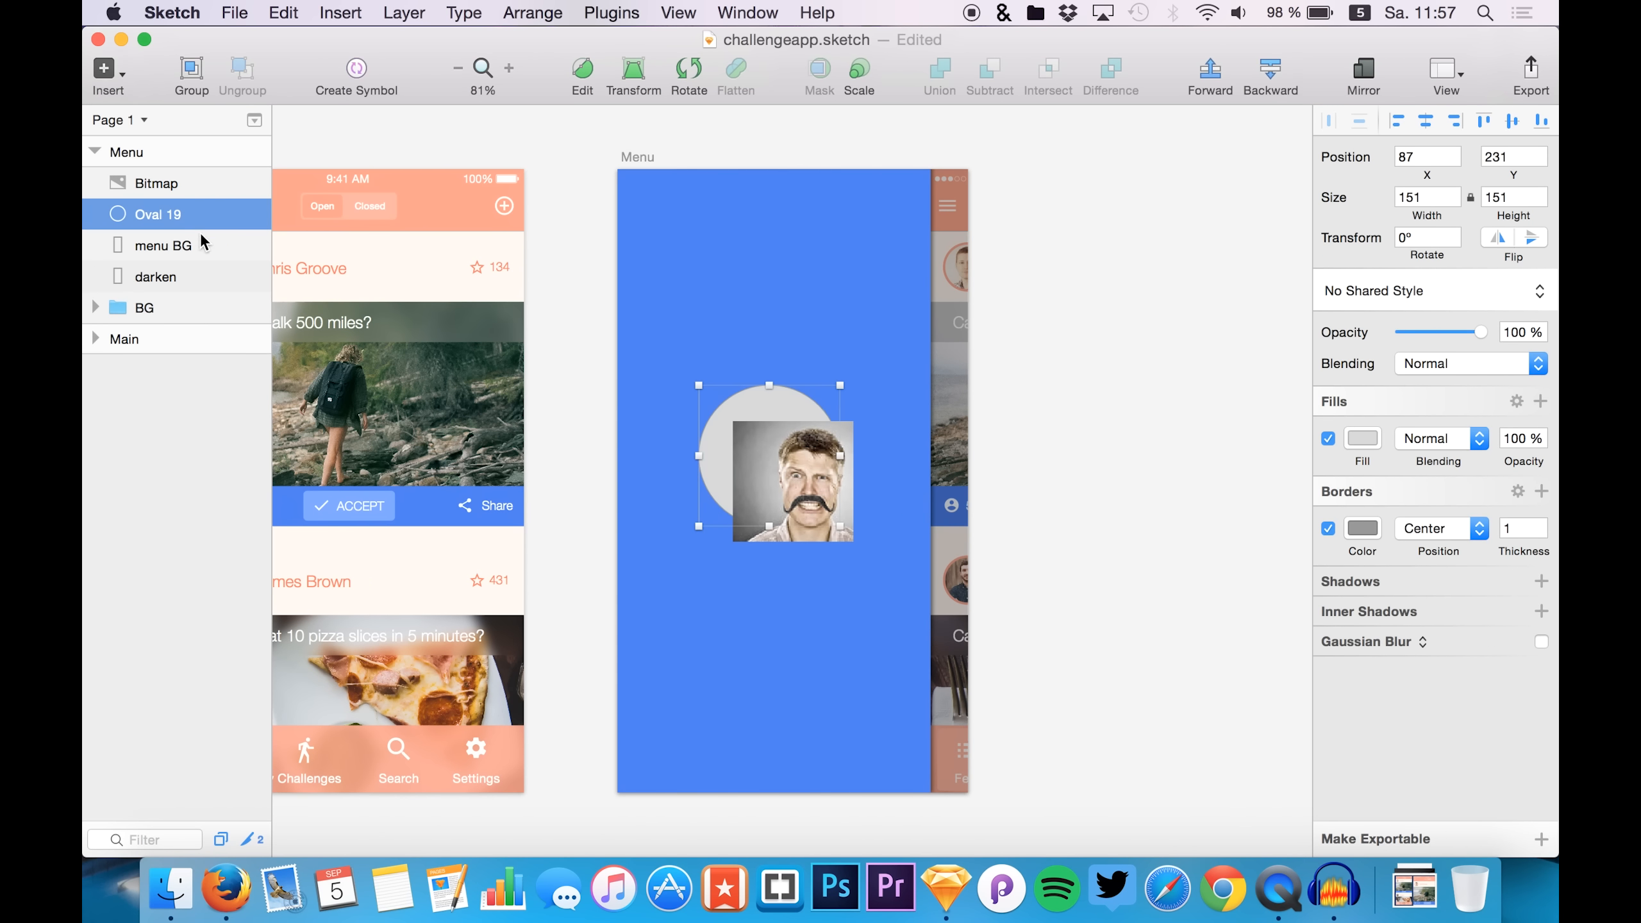
pyautogui.moveTo(775, 453); pyautogui.dragTo(769, 278)
pyautogui.moveTo(845, 348); pyautogui.dragTo(826, 319)
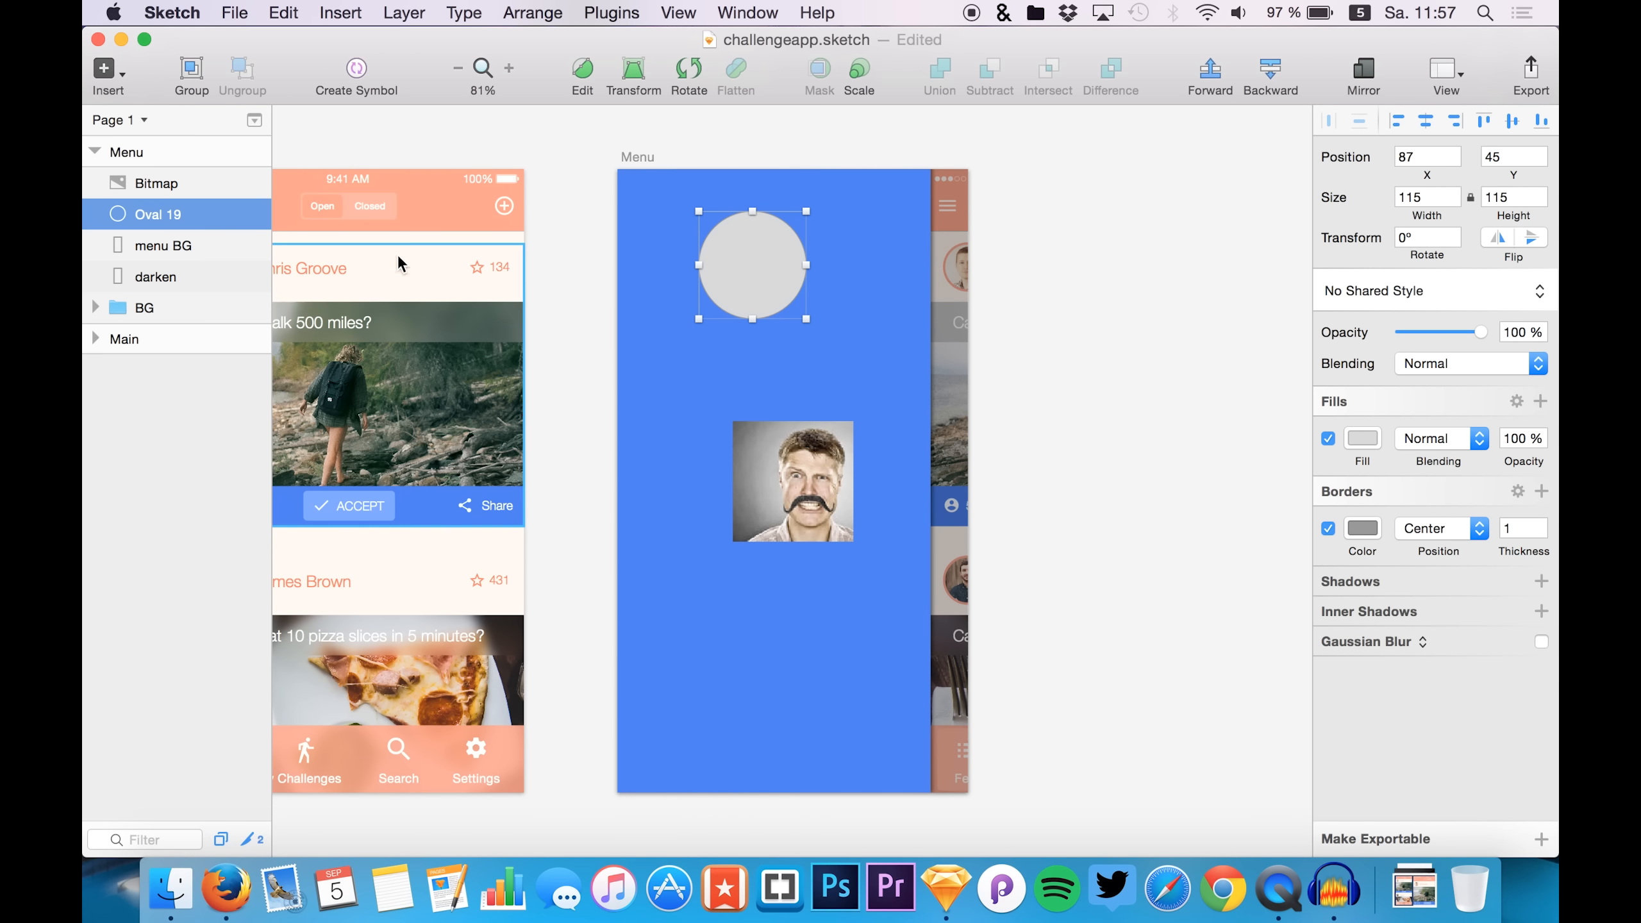
# - Nudge the circle horizontally to X 113 within the blue menu area
pyautogui.press('Right')
pyautogui.press('Right')
pyautogui.press('Right')
pyautogui.press('Right')
pyautogui.press('Right')
pyautogui.press('Right')
pyautogui.press('Right')
pyautogui.press('Right')
pyautogui.press('Right')
pyautogui.press('Right')
pyautogui.press('Right')
pyautogui.press('Right')
pyautogui.press('Right')
pyautogui.press('Right')
pyautogui.press('Right')
pyautogui.press('Right')
pyautogui.press('Right')
pyautogui.press('Right')
pyautogui.press('Right')
pyautogui.press('Right')
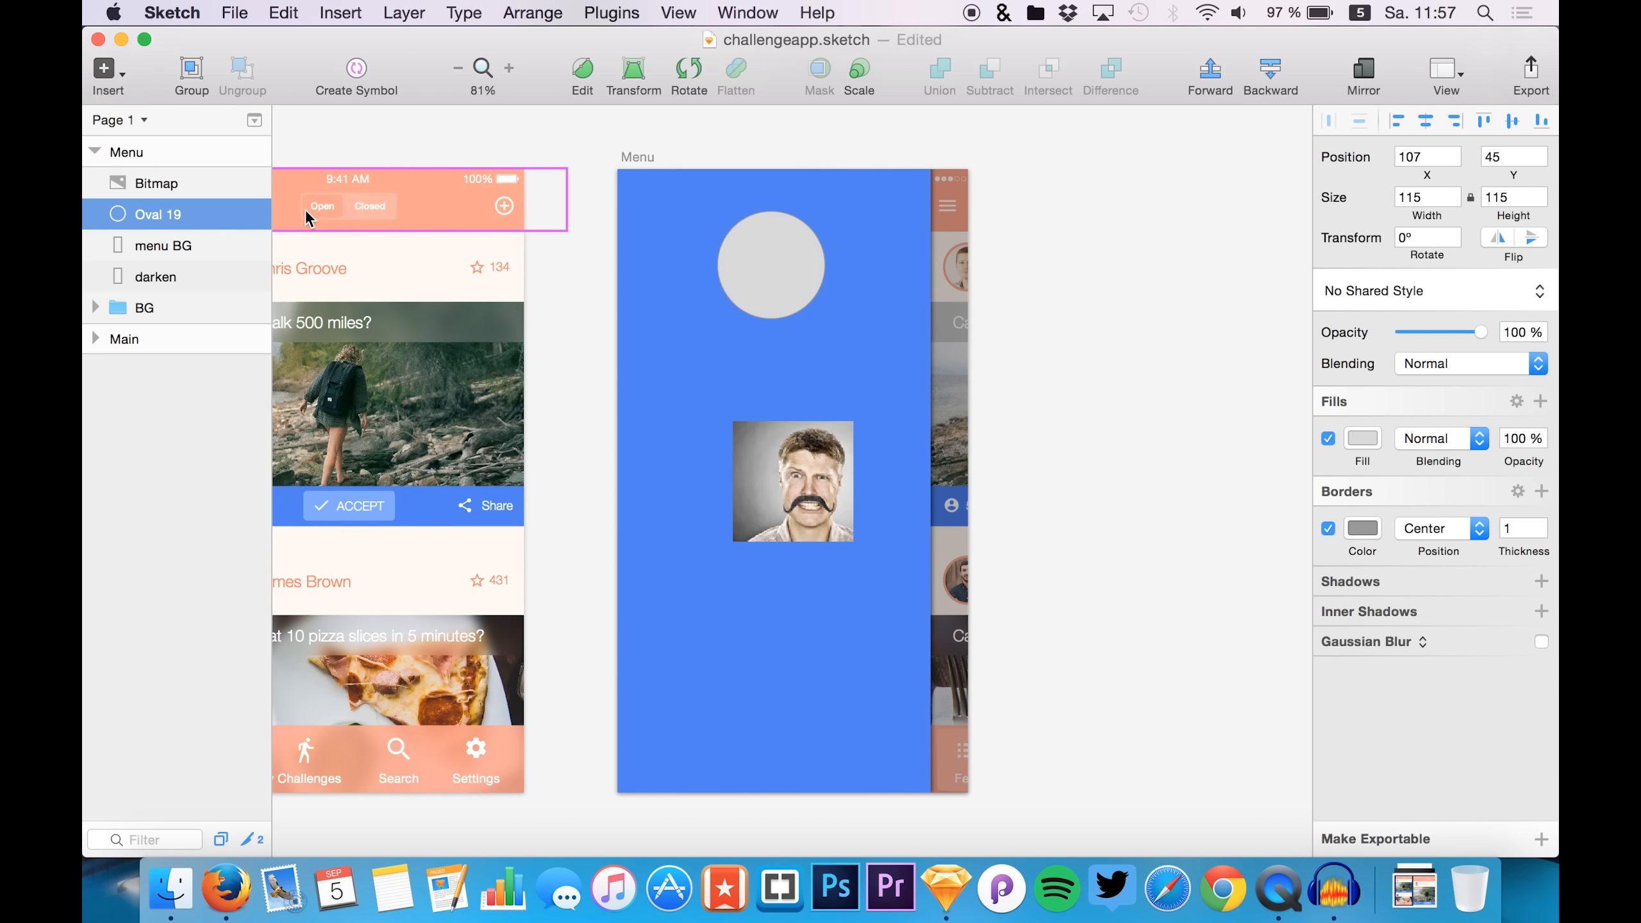
pyautogui.press('Left')
pyautogui.press('Left')
pyautogui.press('Left')
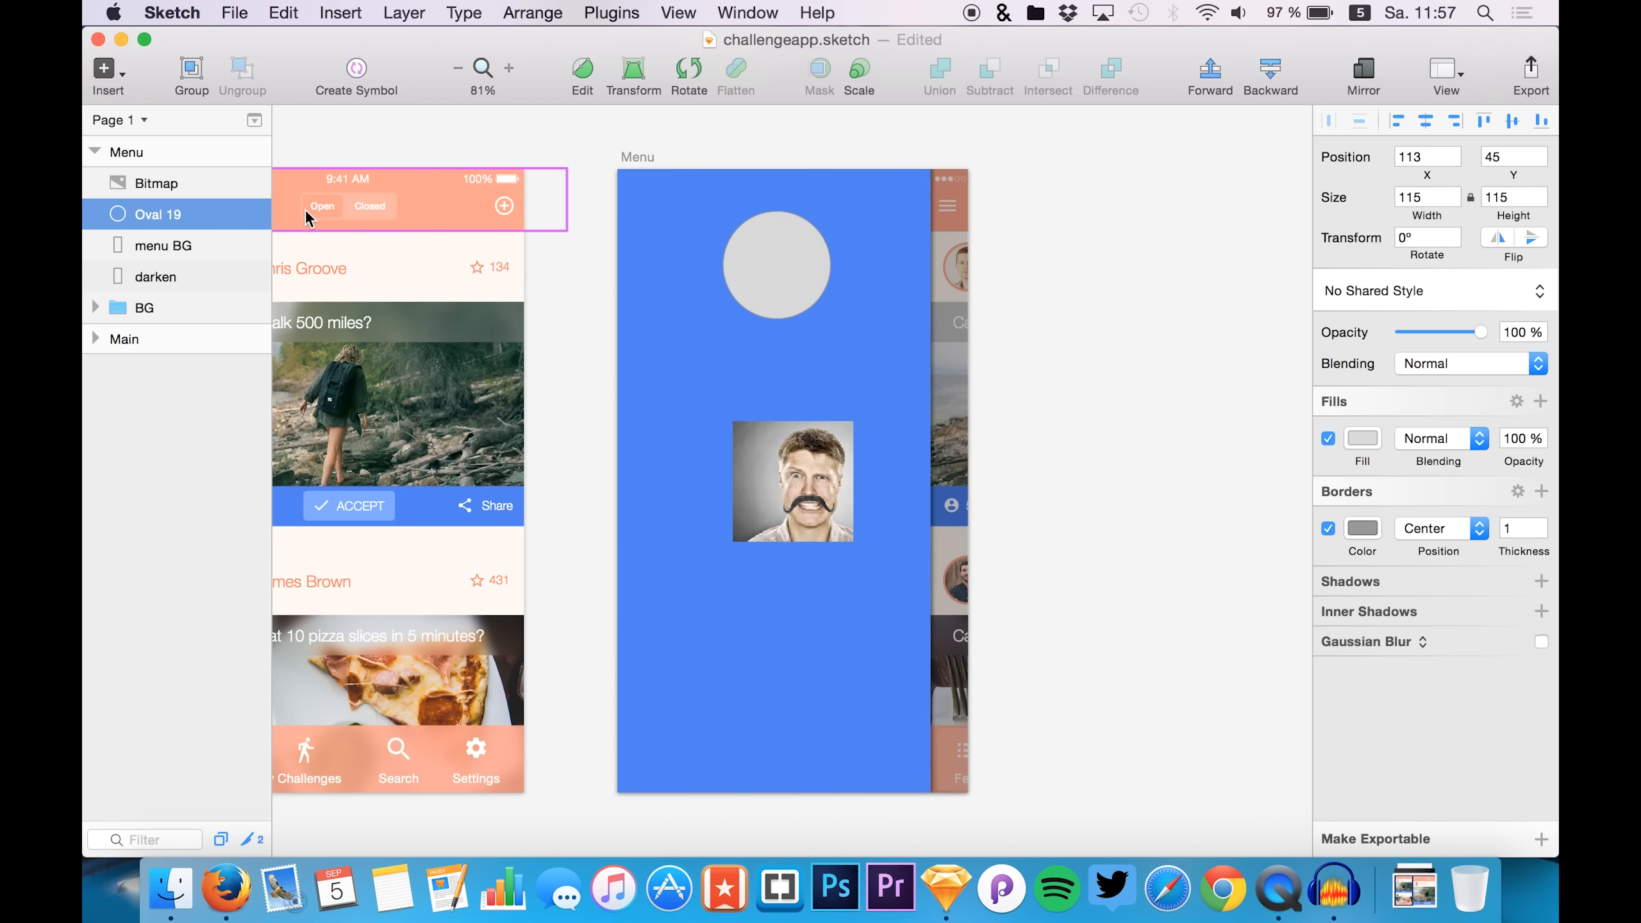
# - Use the circle as a mask for the portrait bitmap above it
pyautogui.doubleClick(148, 216)
pyautogui.click(172, 241)
pyautogui.click(171, 213)
pyautogui.rightClick(171, 212)
pyautogui.click(246, 659)
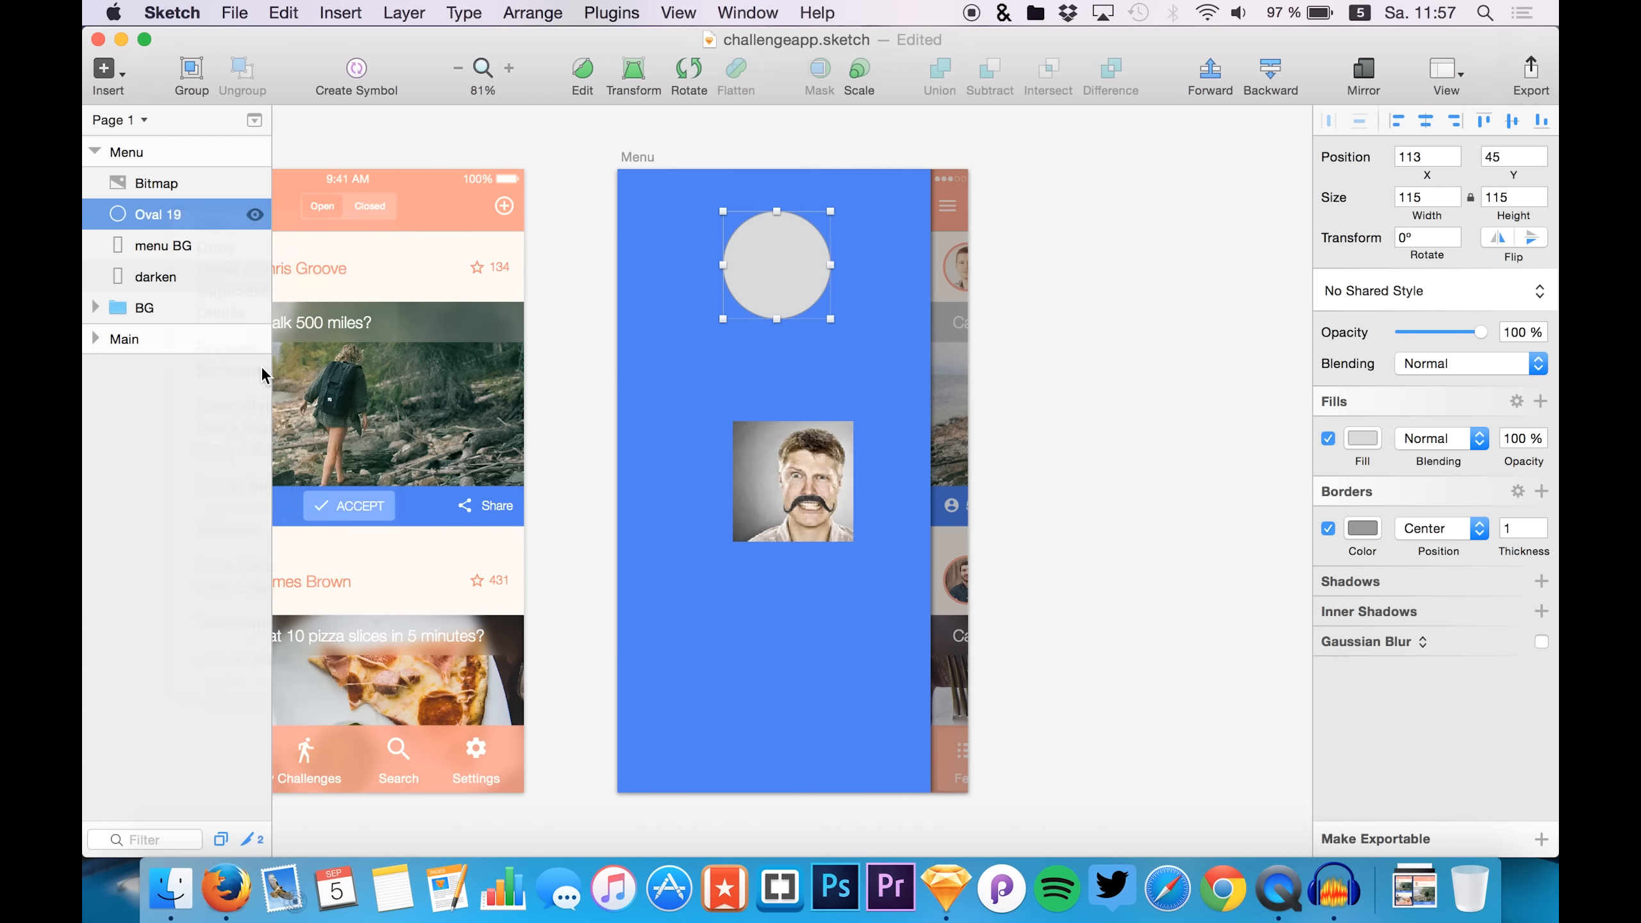
# - Move the portrait bitmap onto the circular mask at X 95, Y 34
pyautogui.click(177, 182)
pyautogui.hotkey('shift', 'Up')
pyautogui.hotkey('shift', 'Up')
pyautogui.hotkey('shift', 'Up')
pyautogui.hotkey('shift', 'Up')
pyautogui.hotkey('shift', 'Up')
pyautogui.hotkey('shift', 'Up')
pyautogui.hotkey('shift', 'Up')
pyautogui.hotkey('shift', 'Up')
pyautogui.hotkey('shift', 'Up')
pyautogui.hotkey('shift', 'Up')
pyautogui.hotkey('shift', 'Up')
pyautogui.hotkey('shift', 'Up')
pyautogui.hotkey('shift', 'Up')
pyautogui.hotkey('shift', 'Up')
pyautogui.hotkey('shift', 'Up')
pyautogui.hotkey('shift', 'Up')
pyautogui.hotkey('shift', 'Left')
pyautogui.hotkey('shift', 'Left')
pyautogui.hotkey('shift', 'Up')
pyautogui.press('Right')
pyautogui.hotkey('shift', 'Left')
pyautogui.hotkey('shift', 'Up')
pyautogui.press('Down')
pyautogui.press('Down')
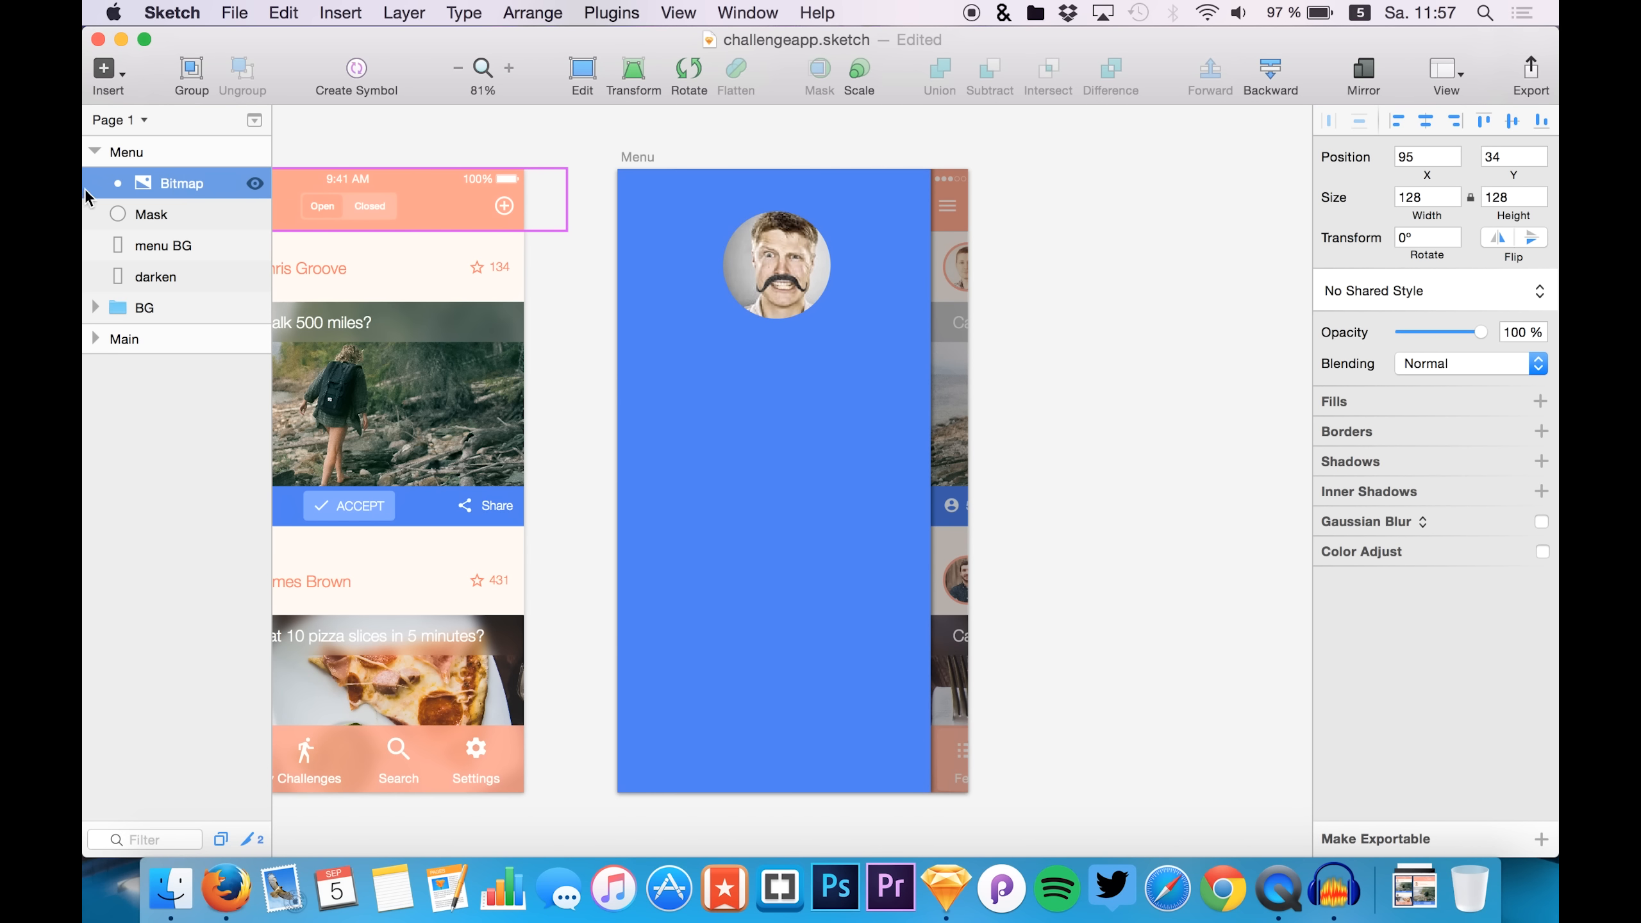
# - Scale the portrait bitmap down to 119 by 119 and fit it over the circle at X 108, Y 43
pyautogui.click(766, 272)
pyautogui.doubleClick(765, 272)
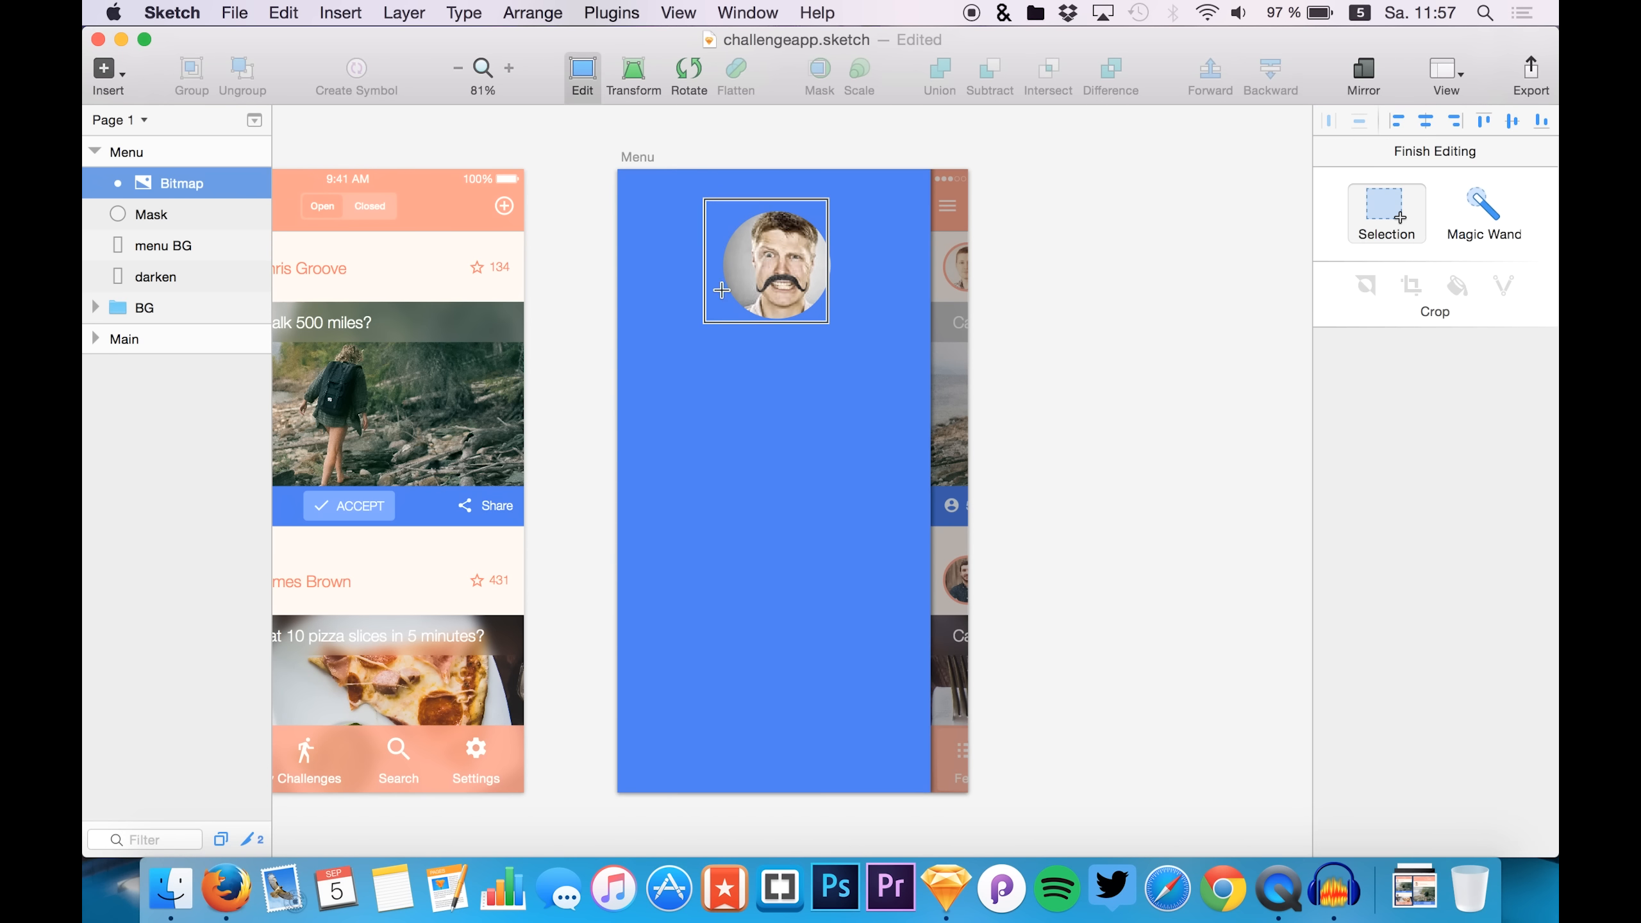
pyautogui.click(572, 83)
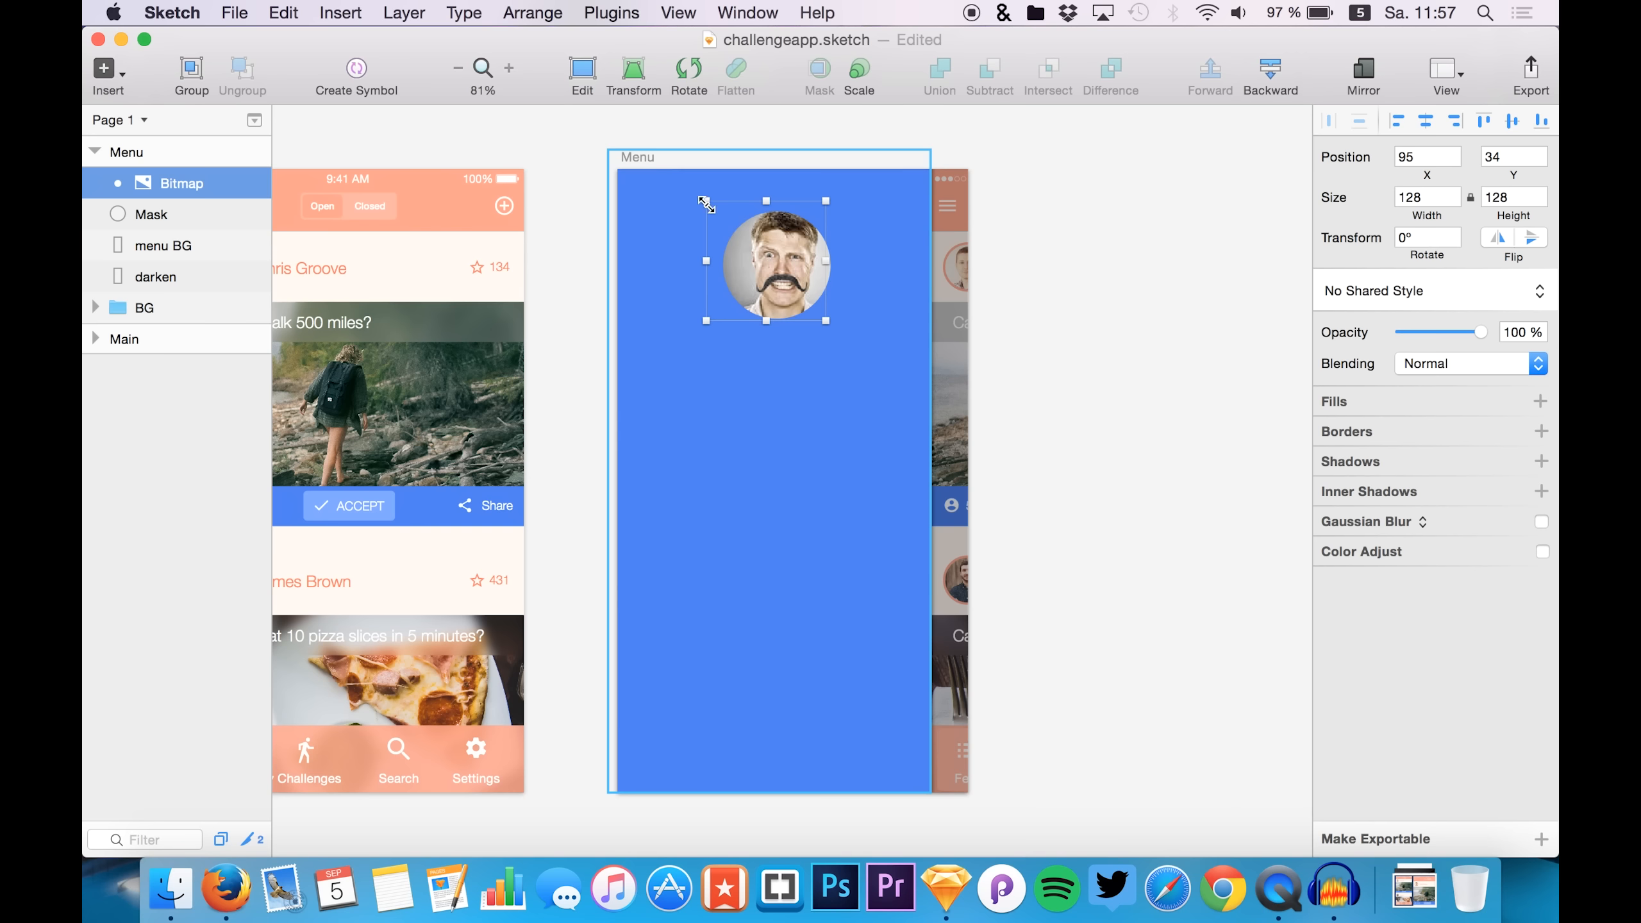
pyautogui.moveTo(707, 203); pyautogui.dragTo(718, 213)
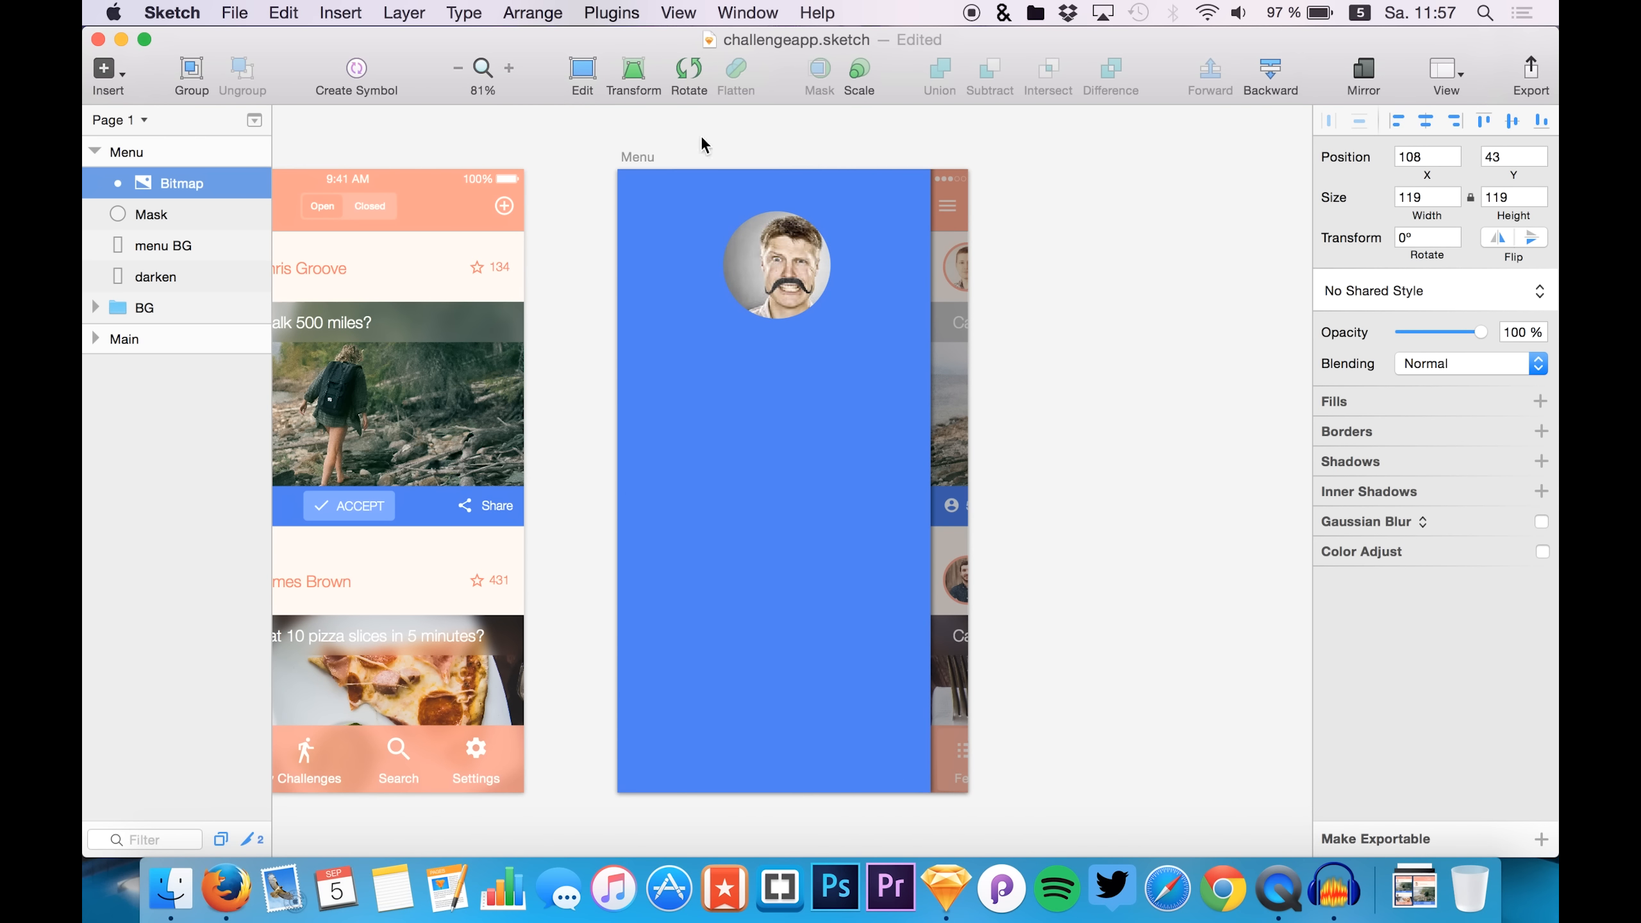
# - Rename the mask layer avatar and add a shadow with its default settings to it
pyautogui.click(126, 216)
pyautogui.doubleClick(145, 220)
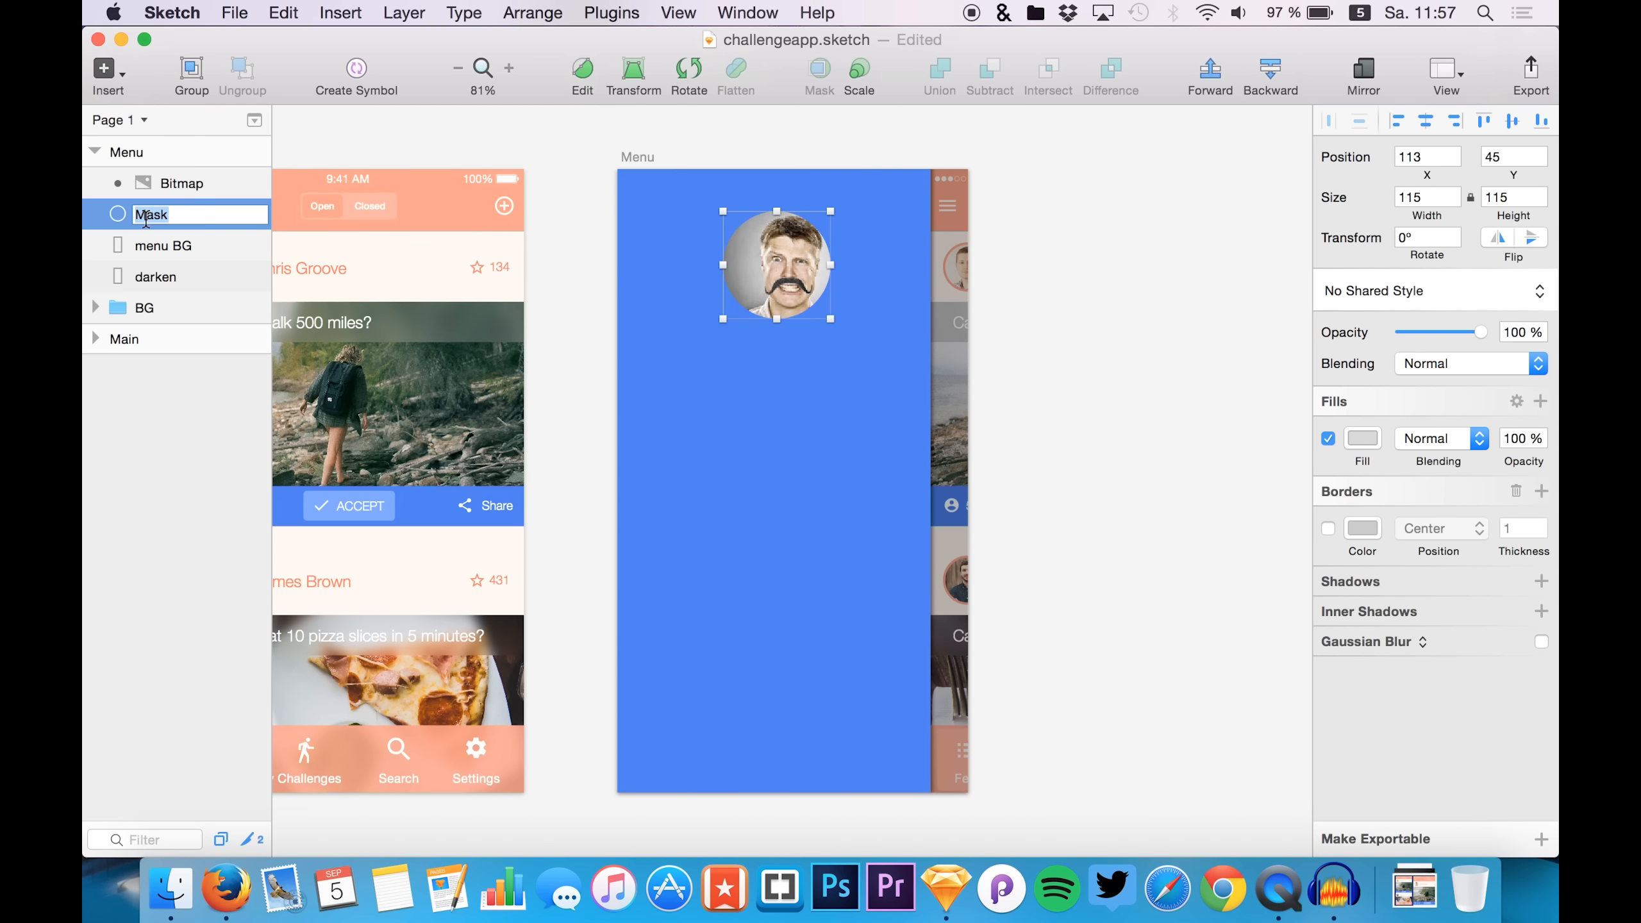
pyautogui.write('avat')
pyautogui.press('Return')
pyautogui.click(1349, 585)
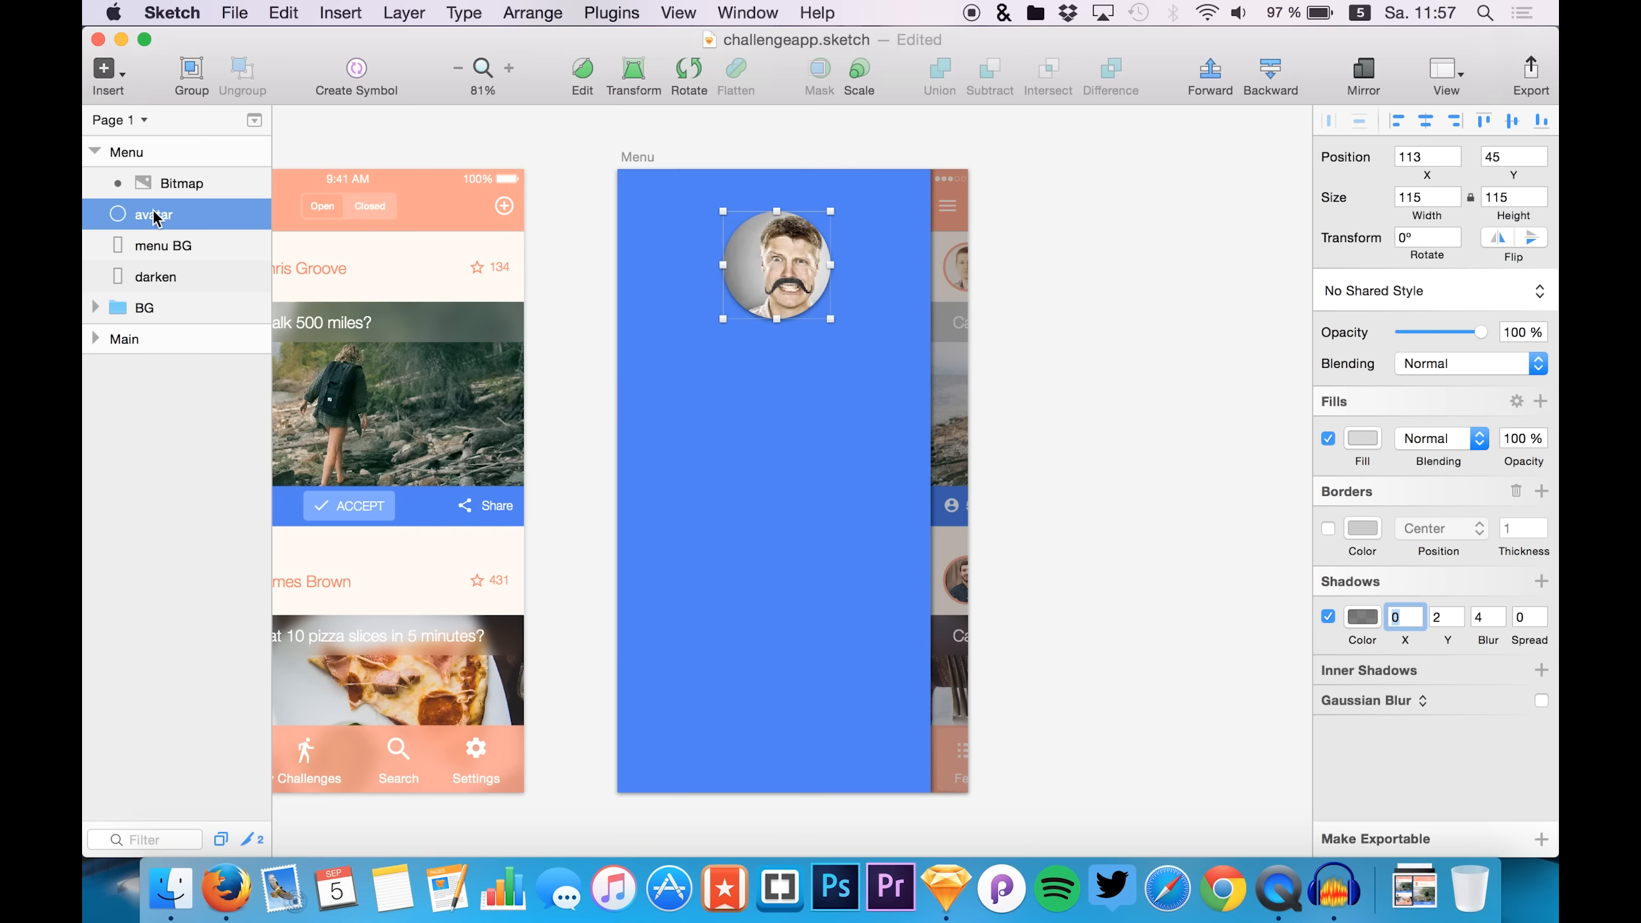
# - Add a text layer with the profile's full name below the avatar and set its font size to 24
pyautogui.click(153, 277)
pyautogui.click(166, 182)
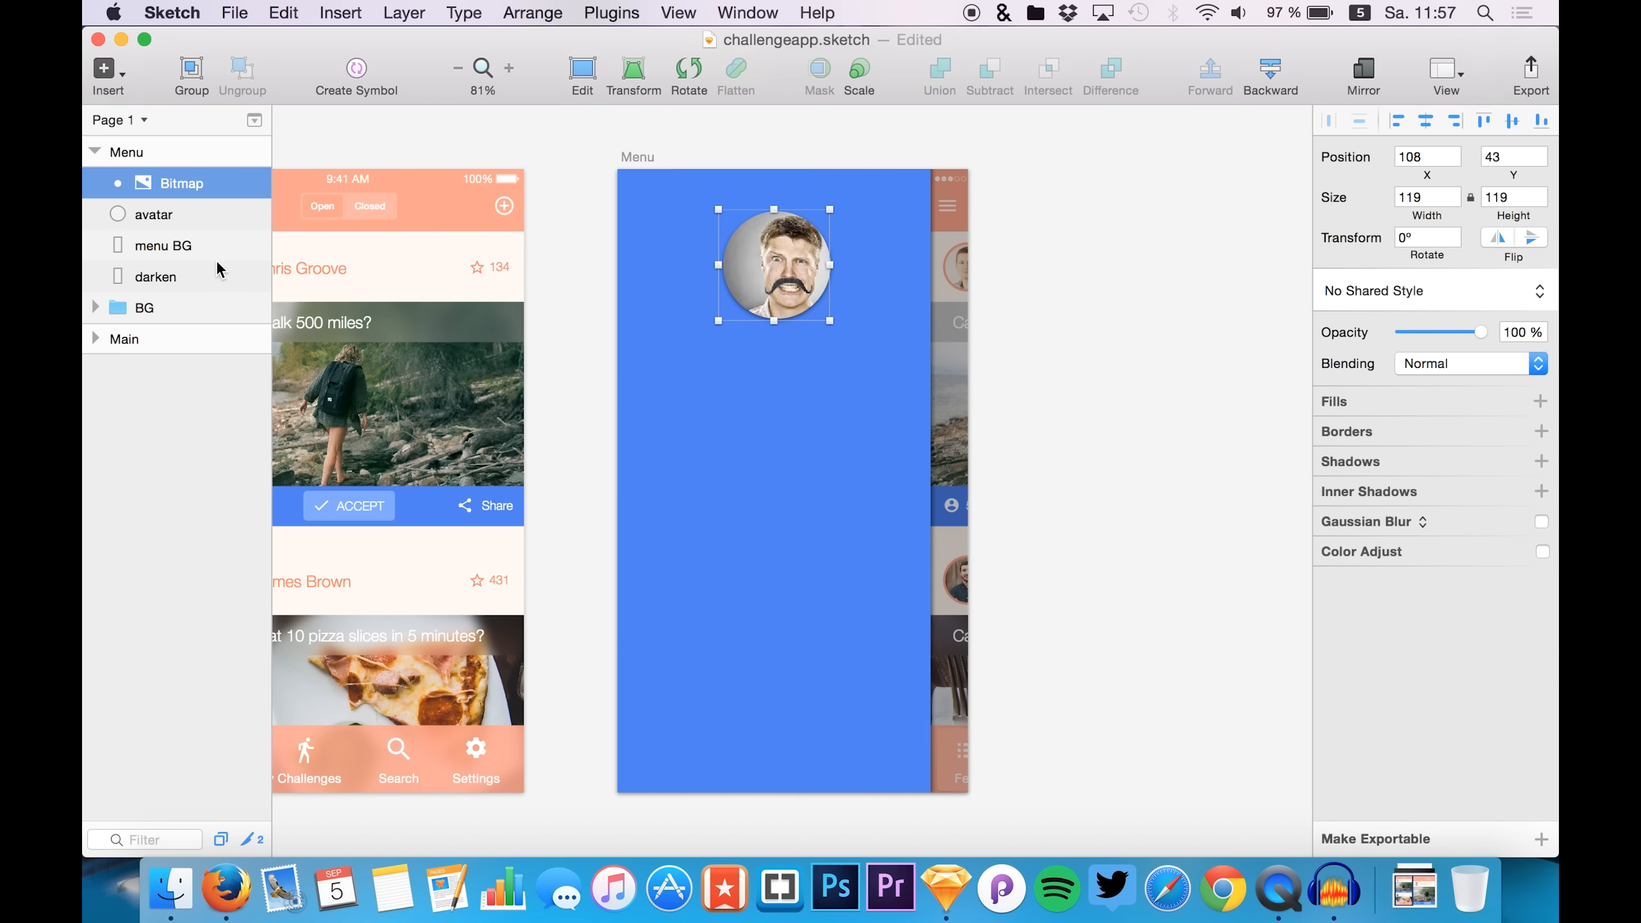
pyautogui.press('t')
pyautogui.click(731, 355)
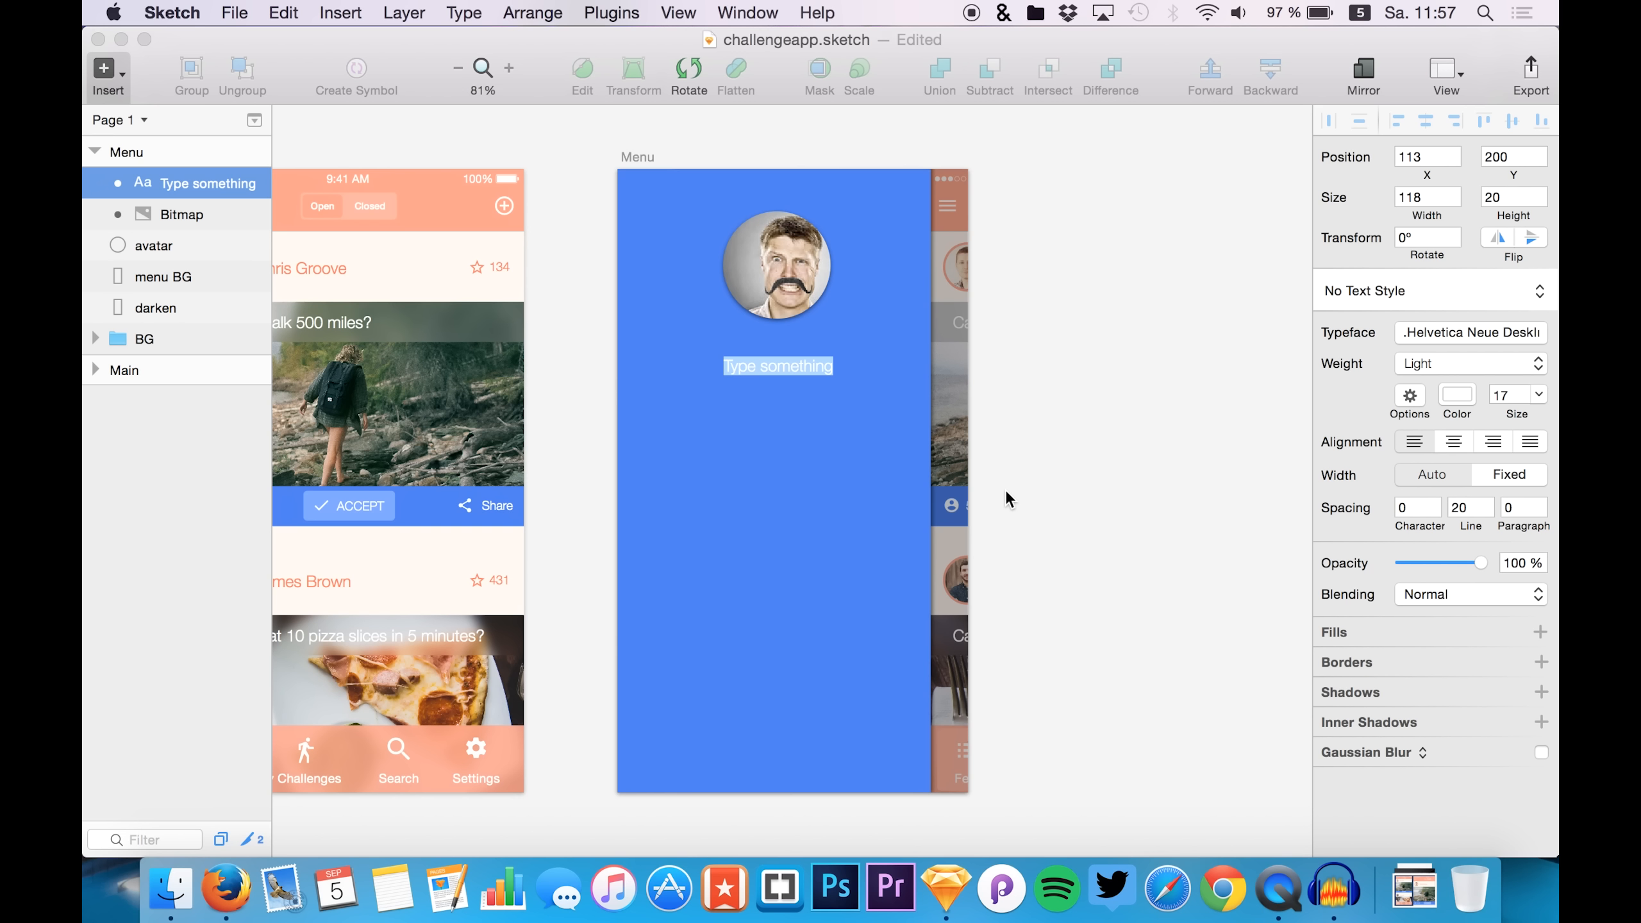
pyautogui.write('José Right')
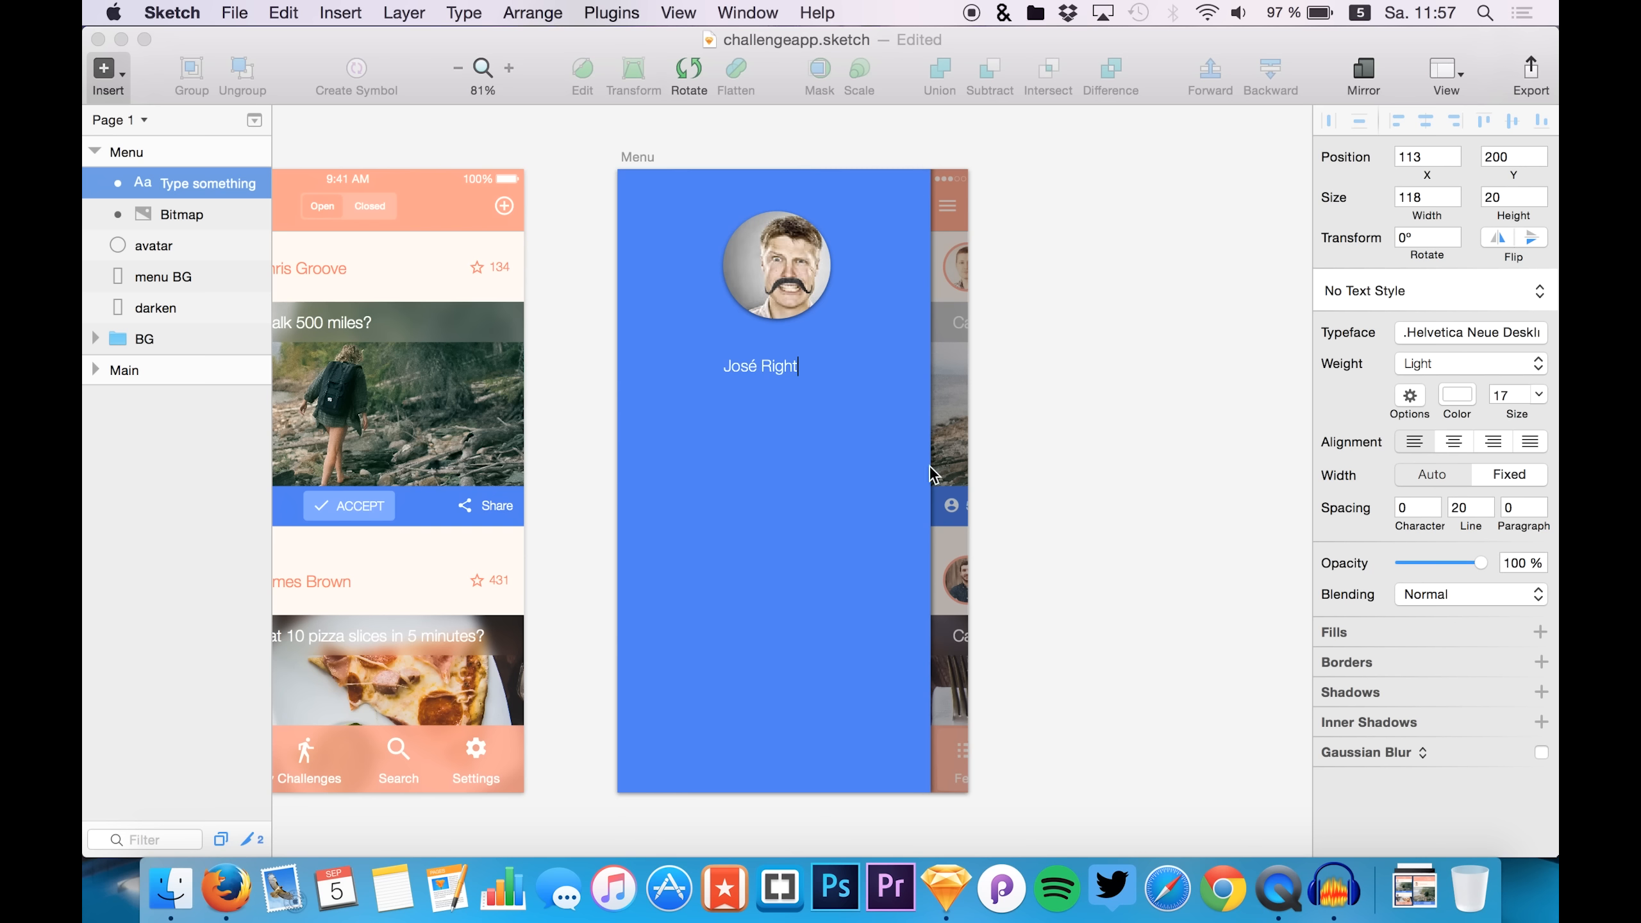
pyautogui.tripleClick(742, 372)
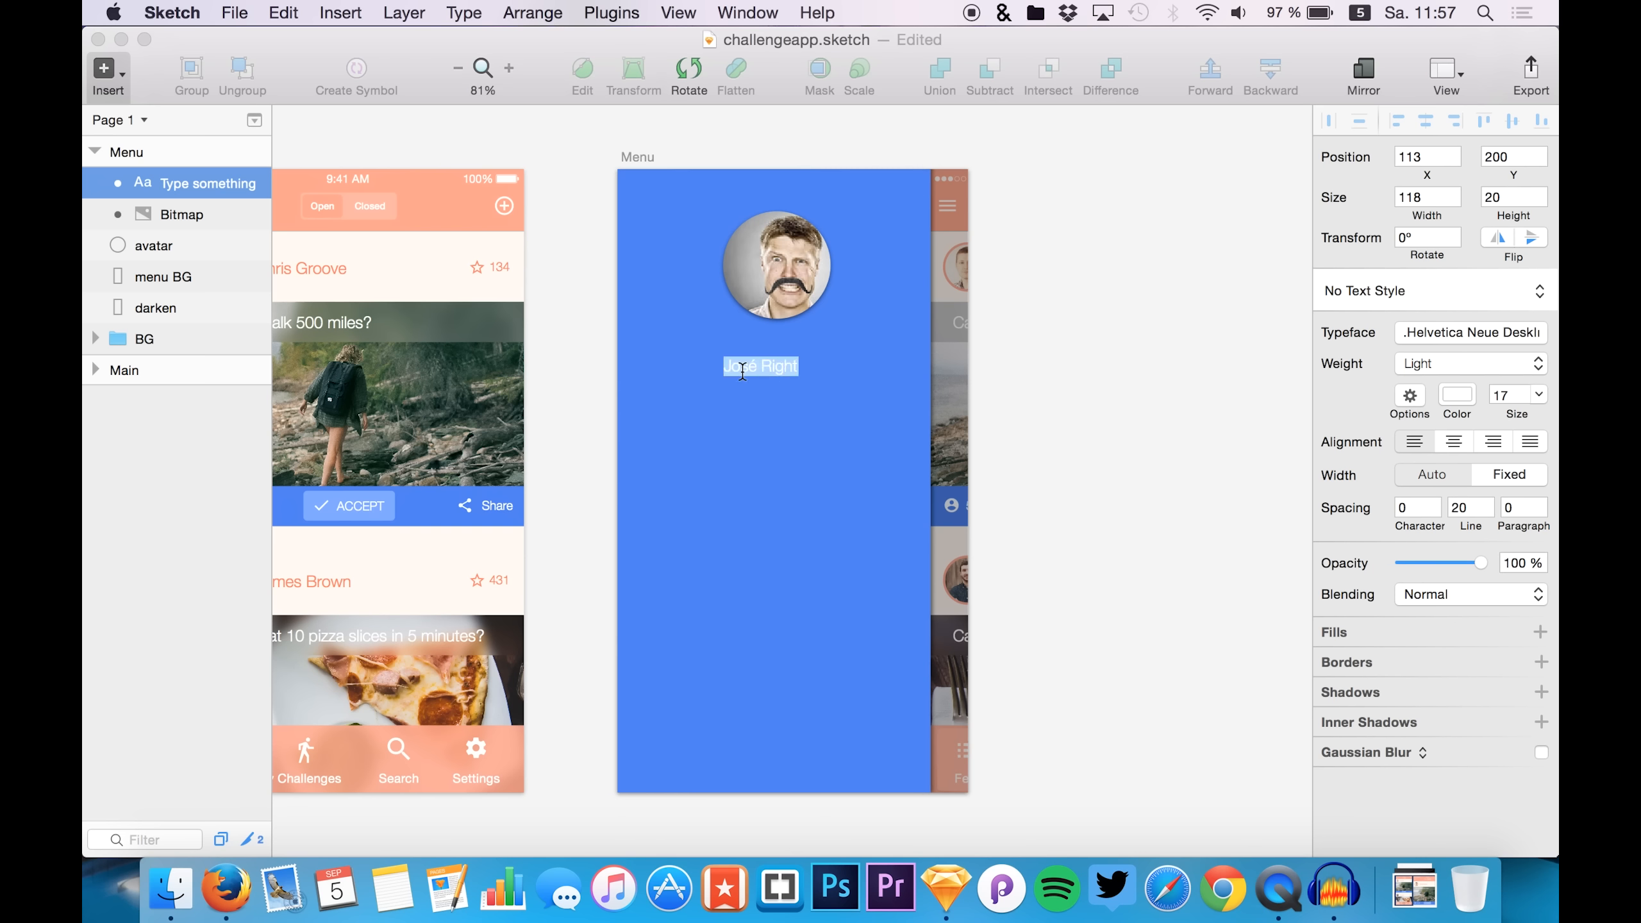
pyautogui.click(1541, 396)
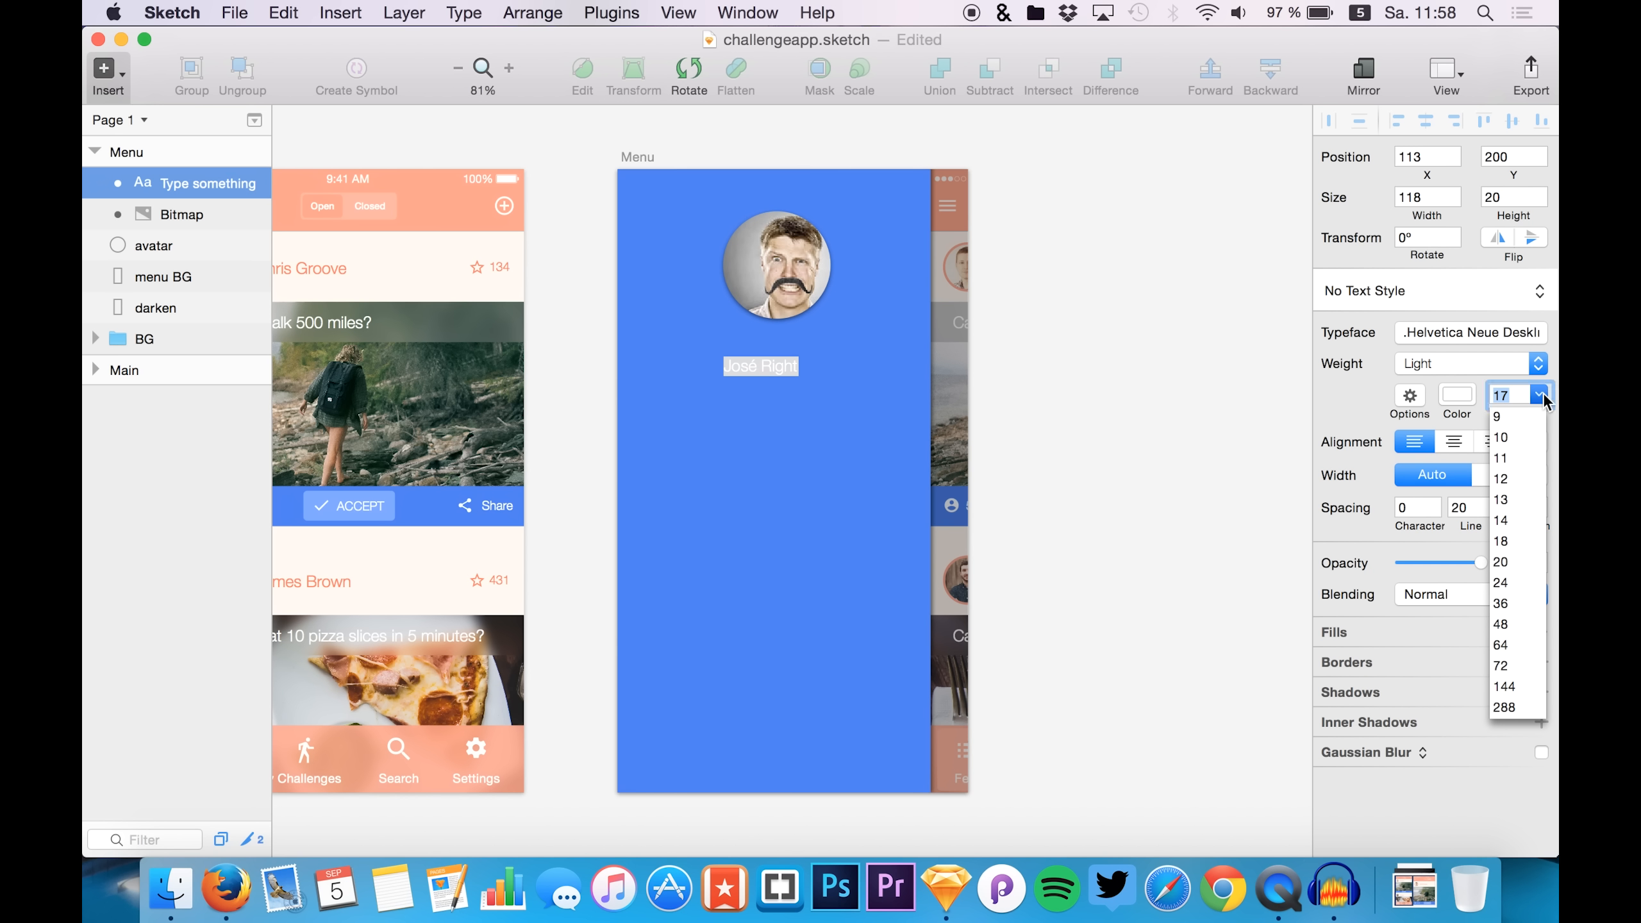
pyautogui.click(1515, 585)
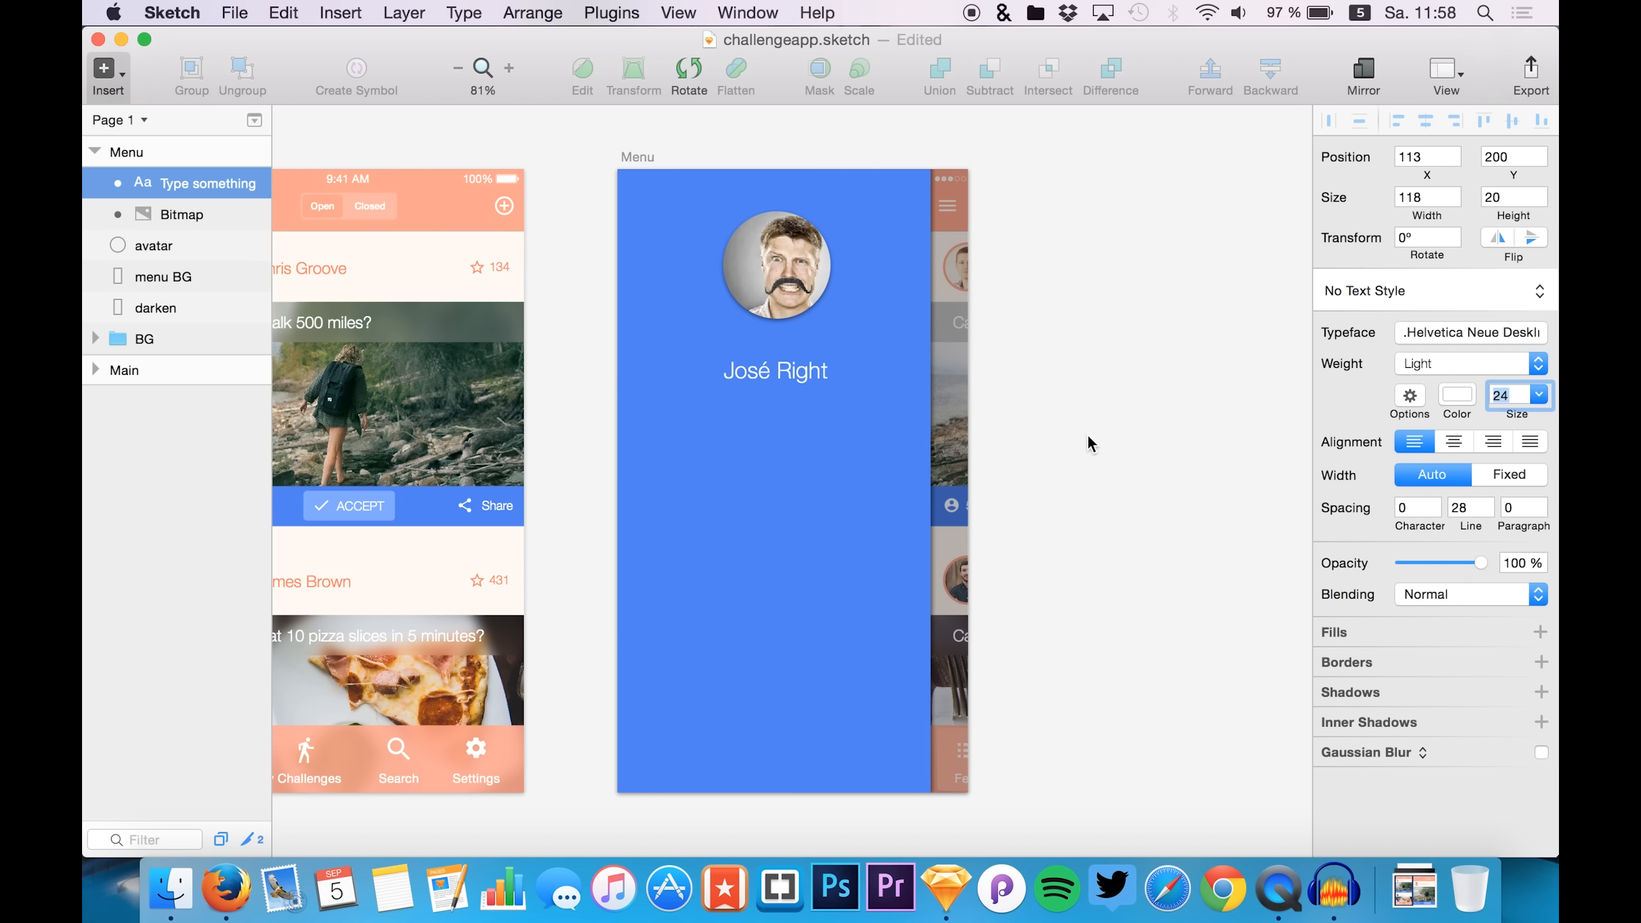
# - Make the profile name text ignore the underlying avatar mask
pyautogui.click(183, 217)
pyautogui.click(220, 182)
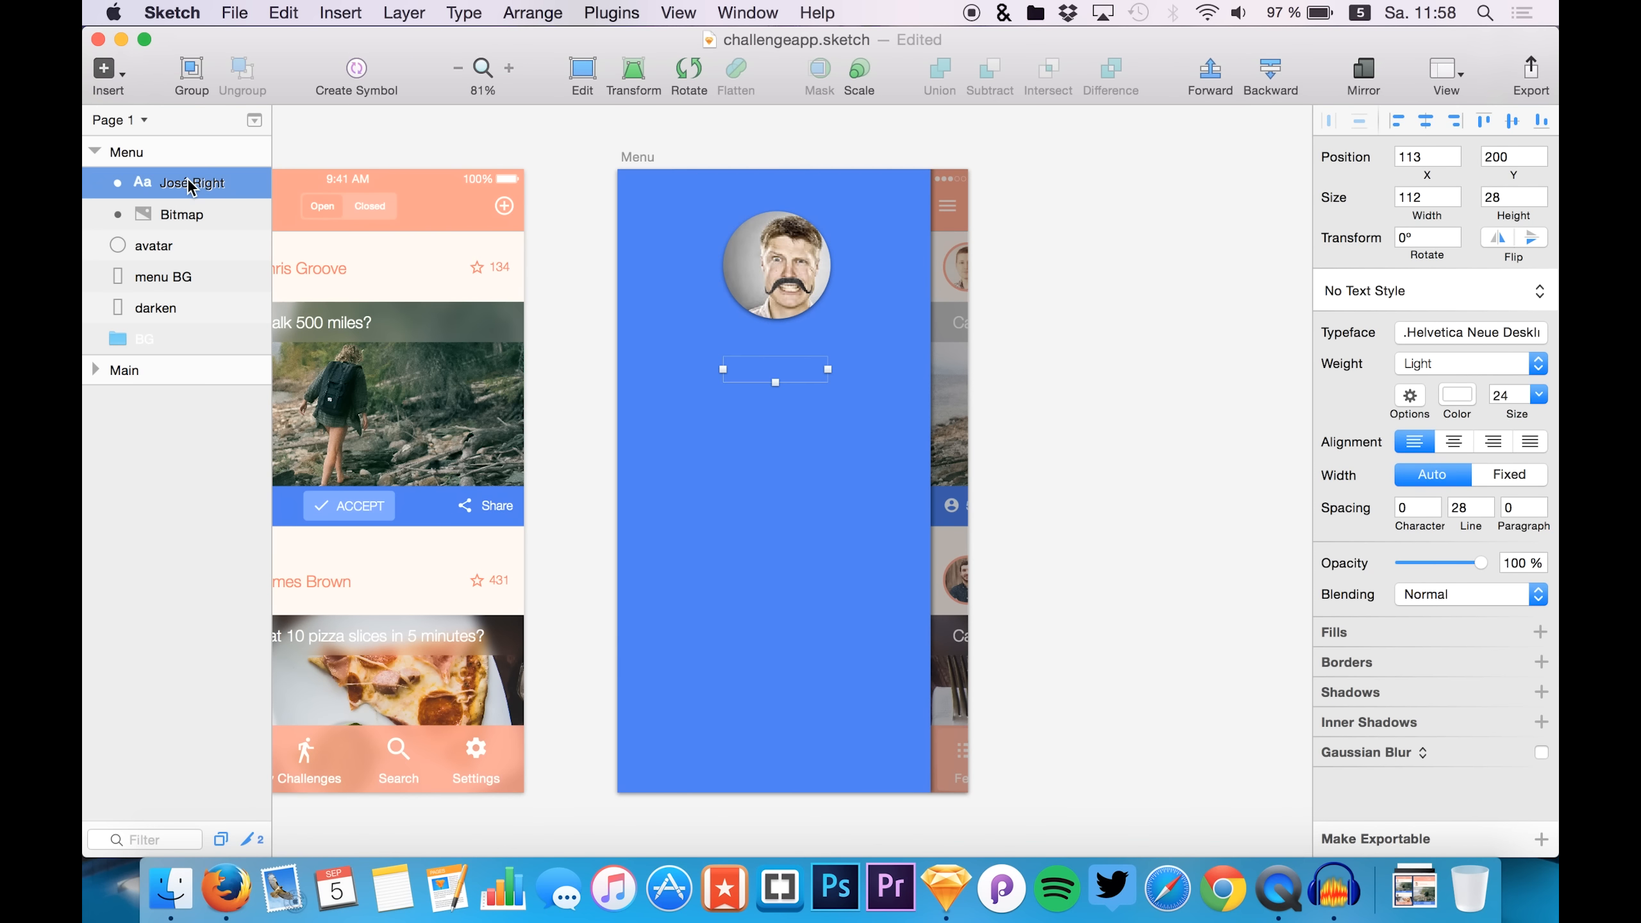
pyautogui.rightClick(192, 187)
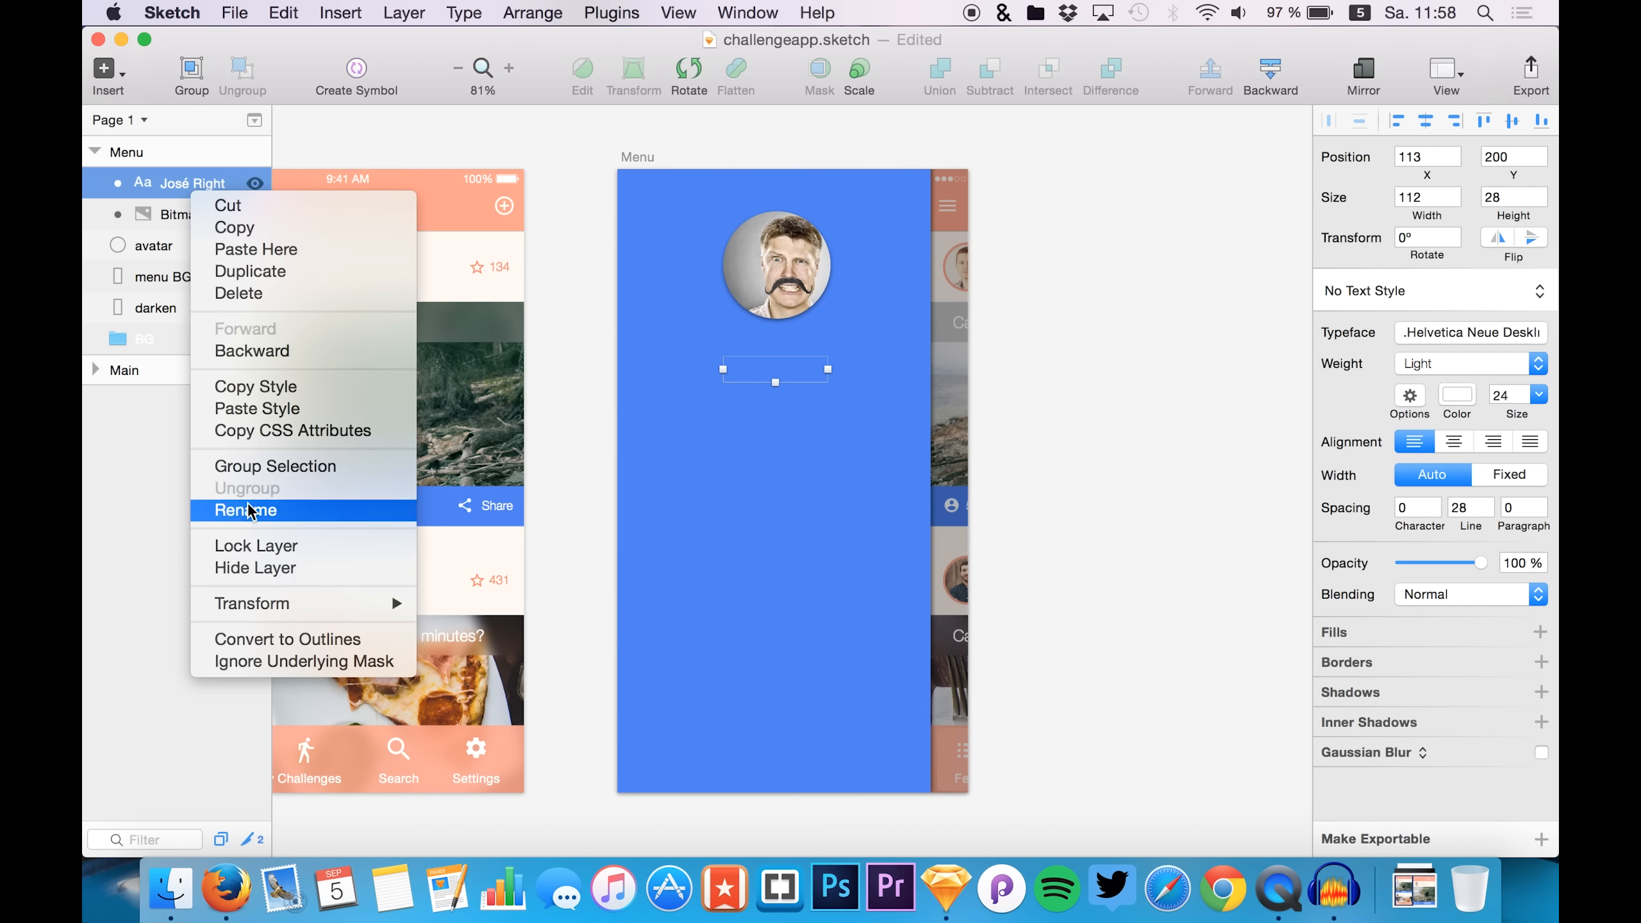
pyautogui.click(259, 668)
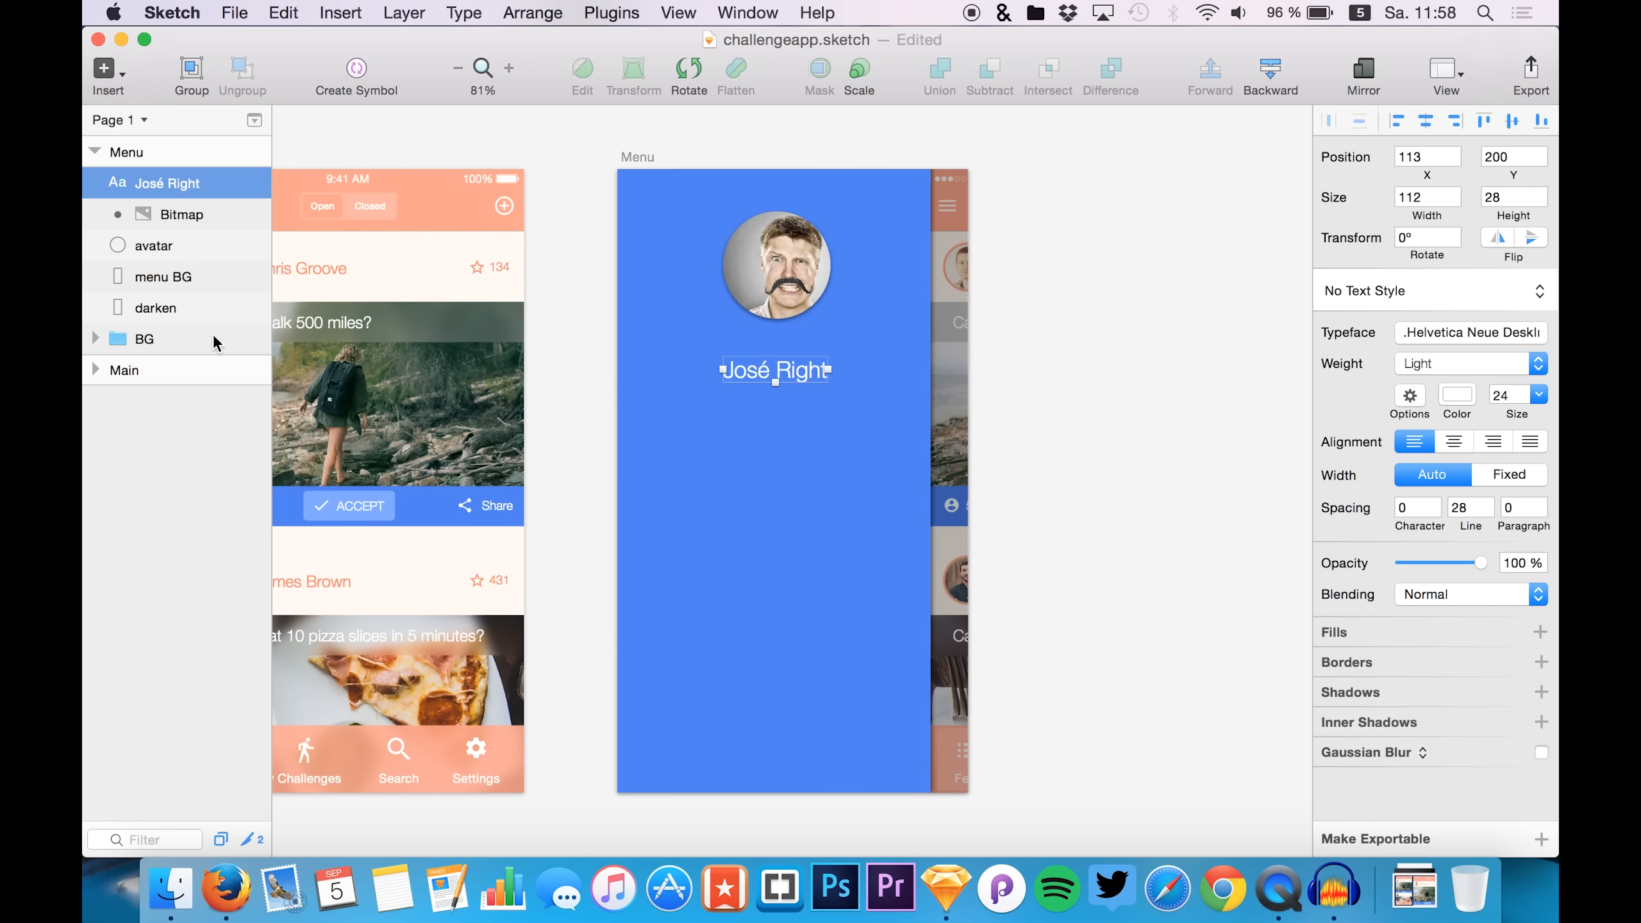
# - Nudge the profile name text to X 111, Y 181, just below the avatar
pyautogui.click(169, 223)
pyautogui.click(175, 163)
pyautogui.click(174, 181)
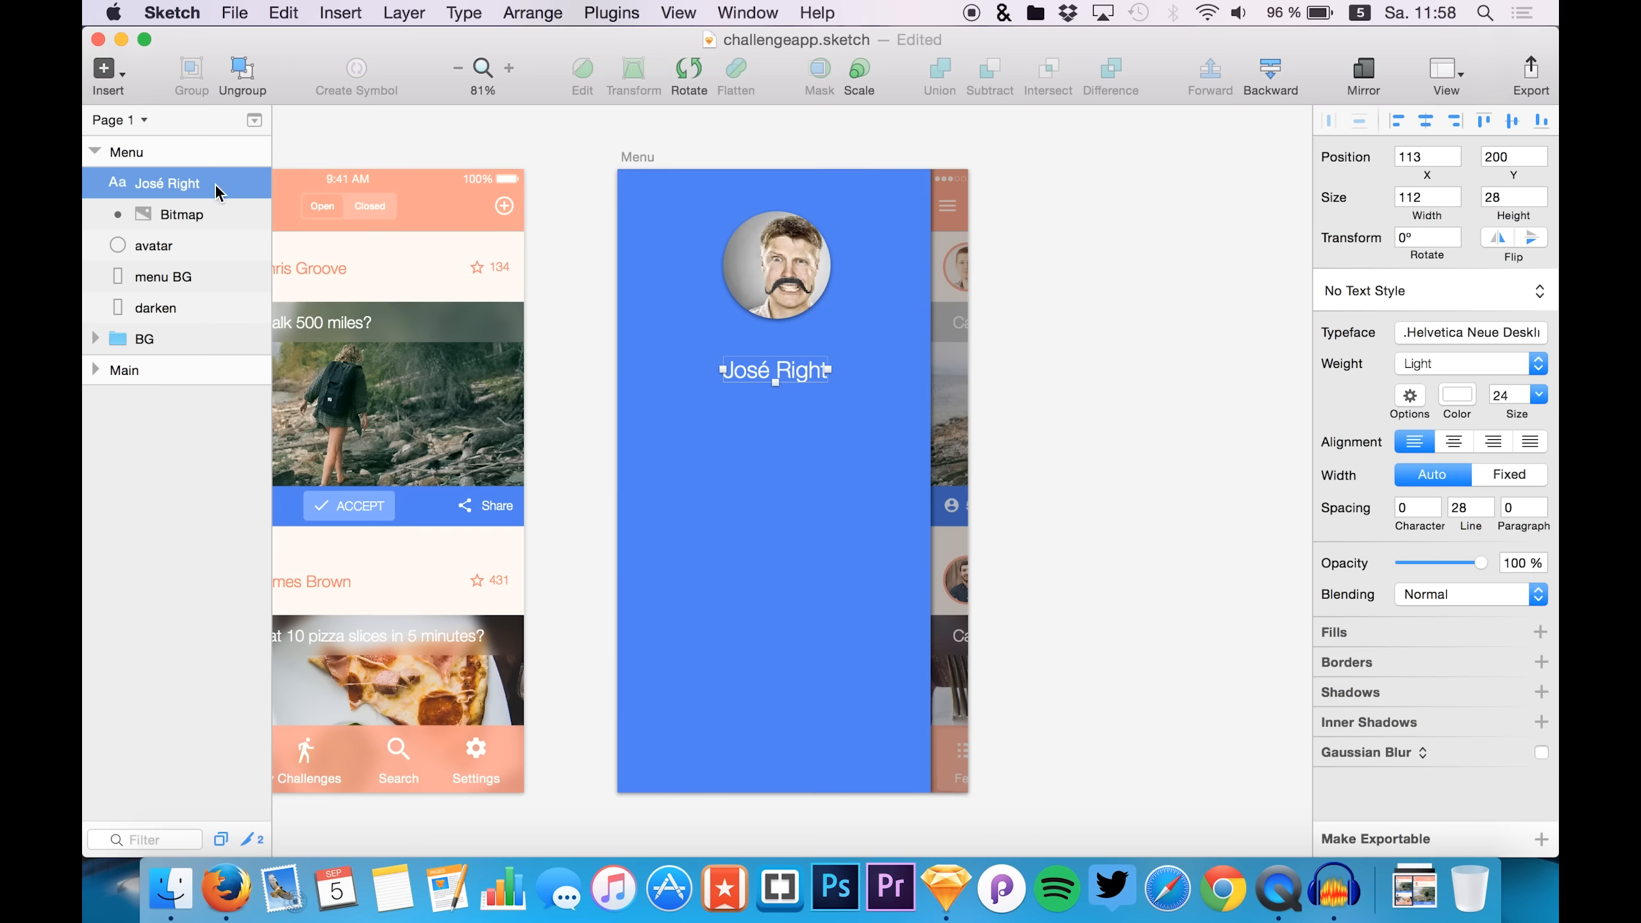
pyautogui.hotkey('shift', 'Up')
pyautogui.press('Right')
pyautogui.press('Right')
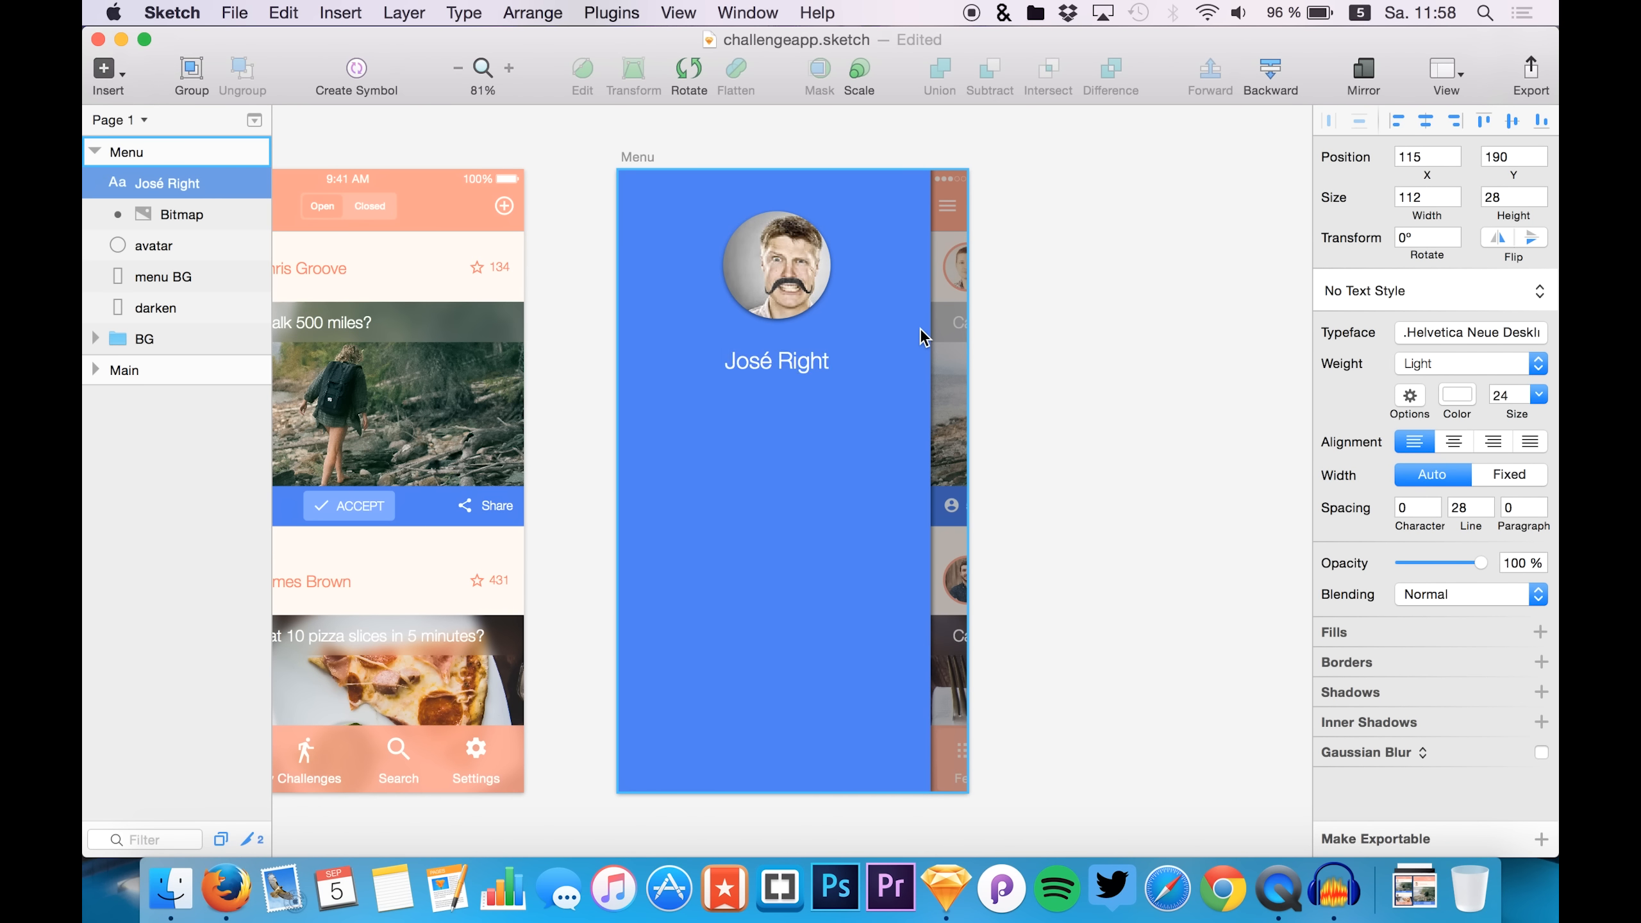
pyautogui.press('Left')
pyautogui.press('Left')
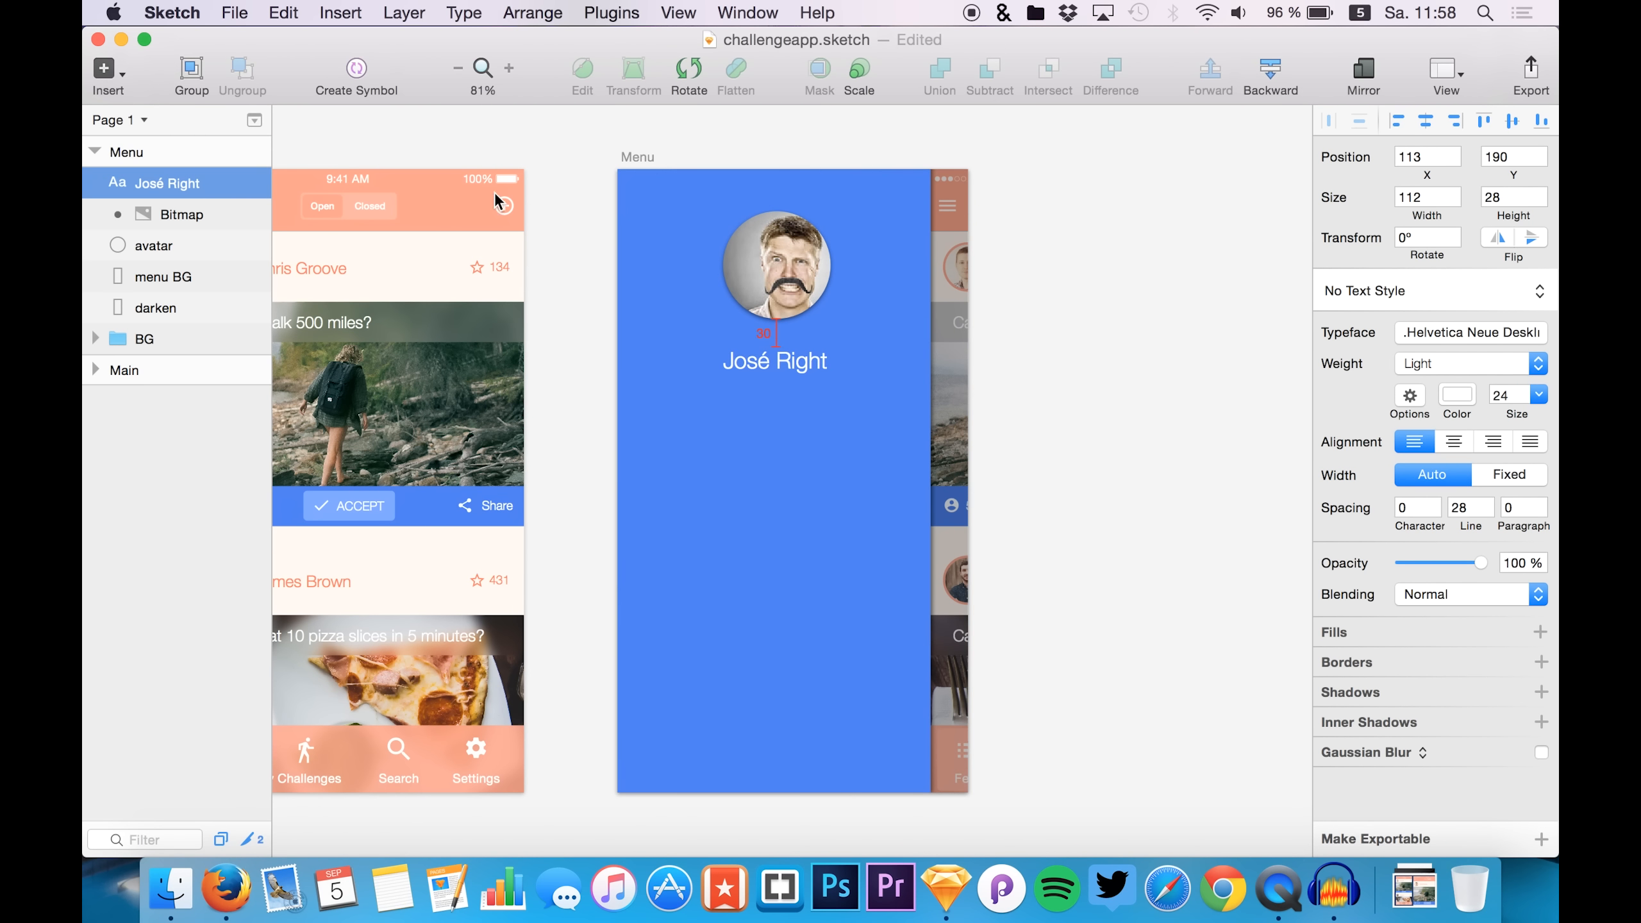
pyautogui.press('Left')
pyautogui.press('Left')
pyautogui.press('Left')
pyautogui.press('Left')
pyautogui.press('Right')
pyautogui.press('Right')
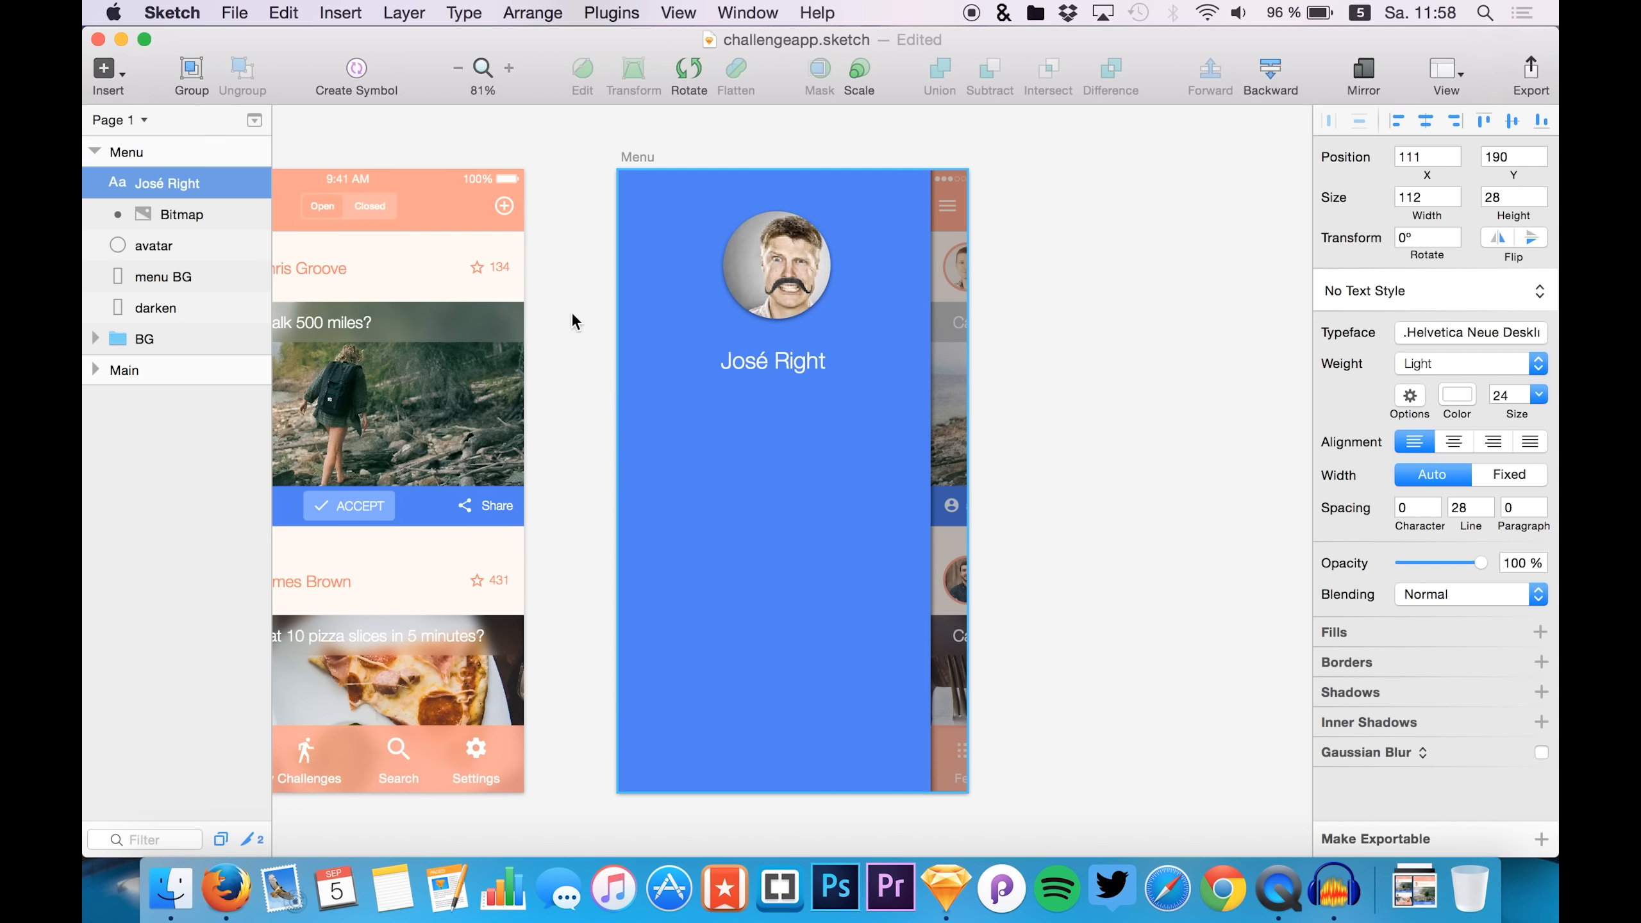
pyautogui.press('Up')
pyautogui.press('Up')
pyautogui.press('Up')
pyautogui.press('Up')
pyautogui.press('Up')
pyautogui.press('Up')
pyautogui.press('Up')
pyautogui.press('Up')
pyautogui.press('Up')
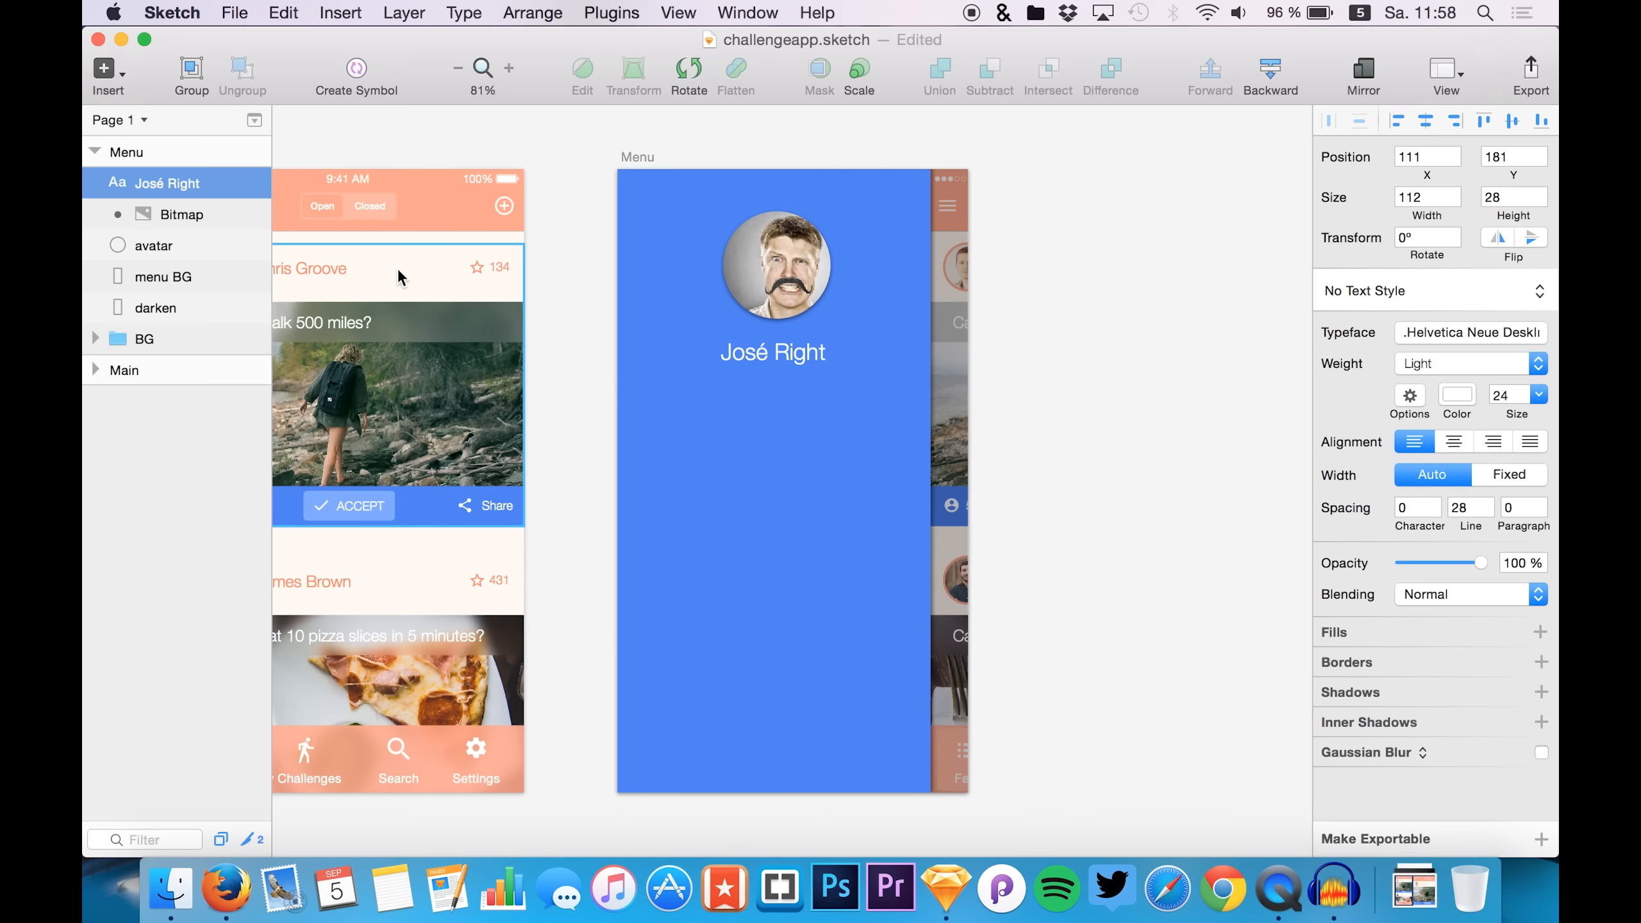
# - Open the recent document Material Design Icons.sketch
pyautogui.click(160, 212)
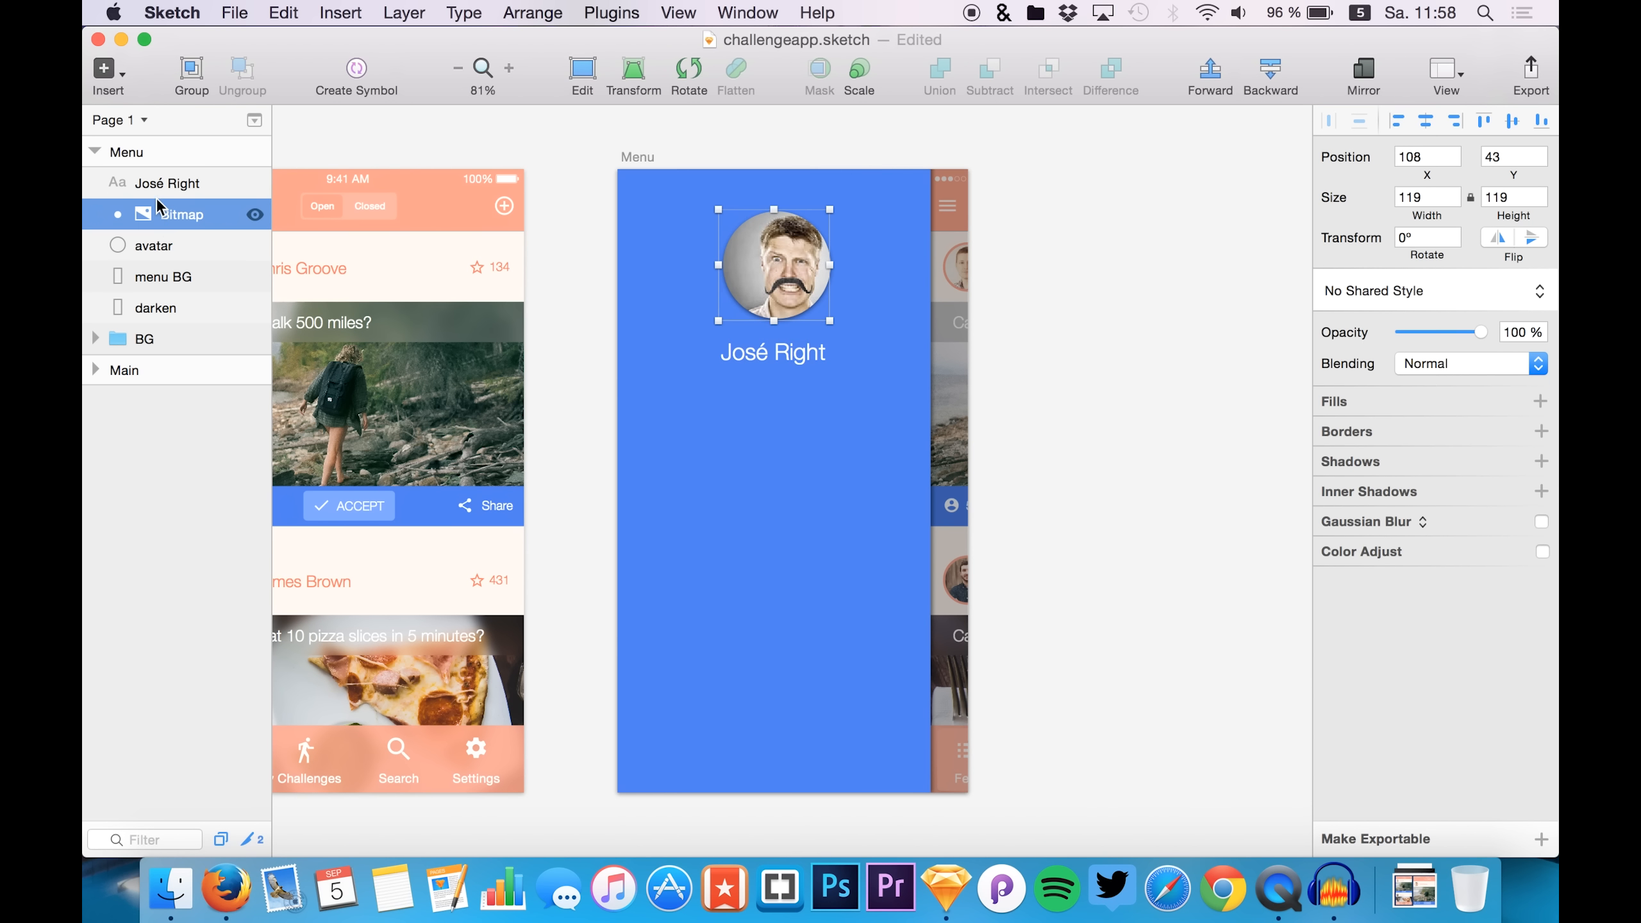
pyautogui.click(152, 183)
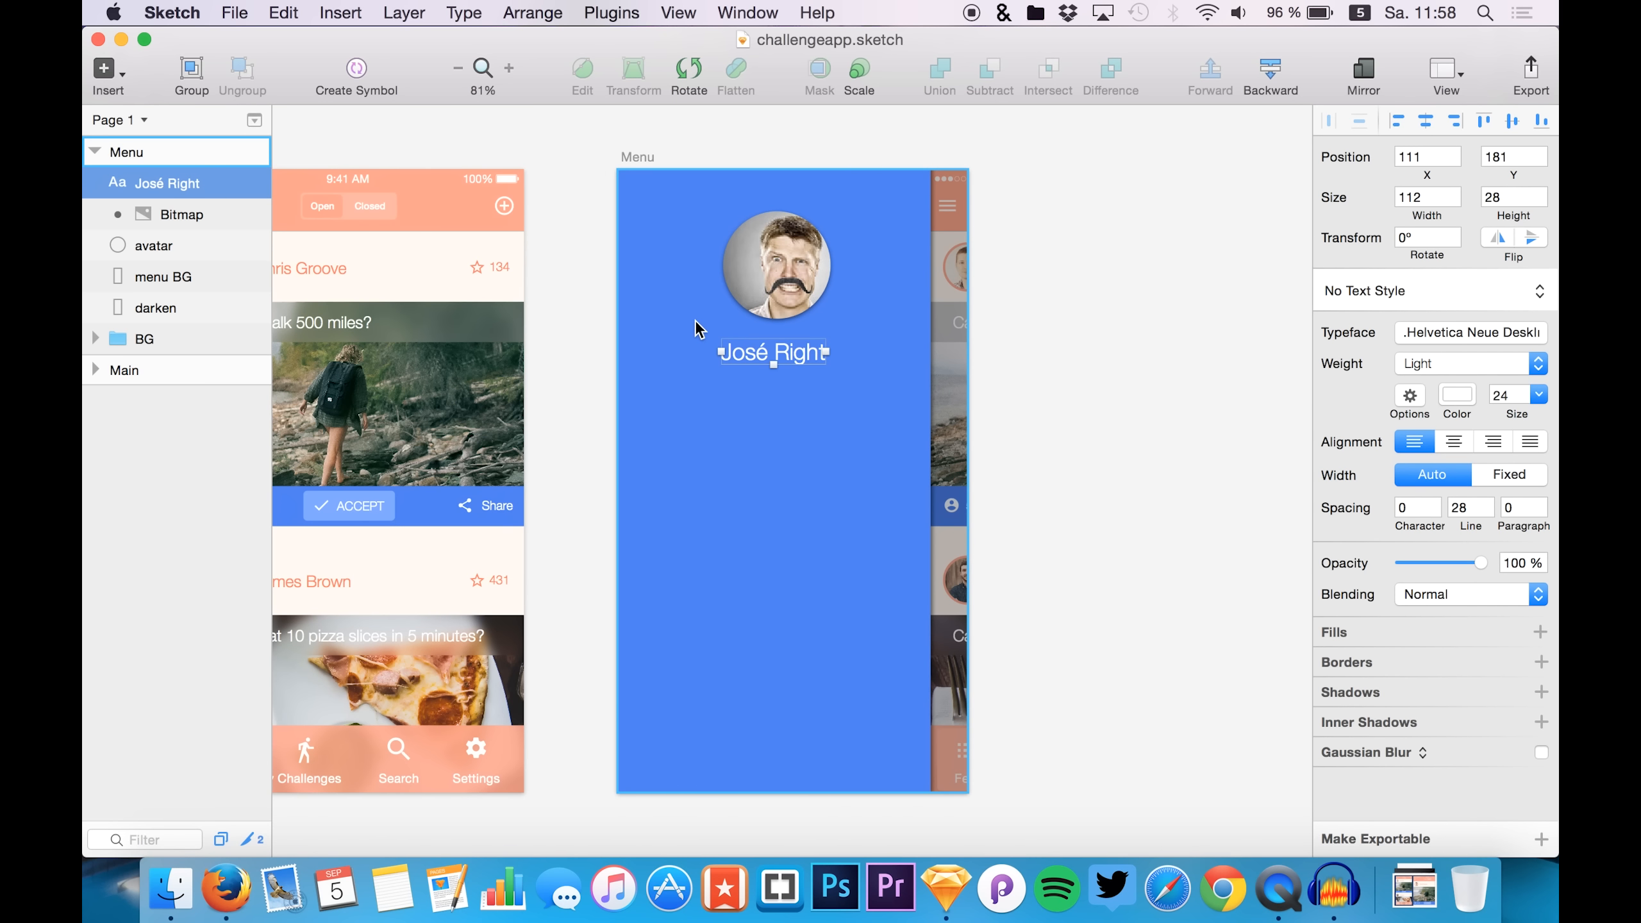
pyautogui.click(249, 12)
pyautogui.moveTo(265, 109)
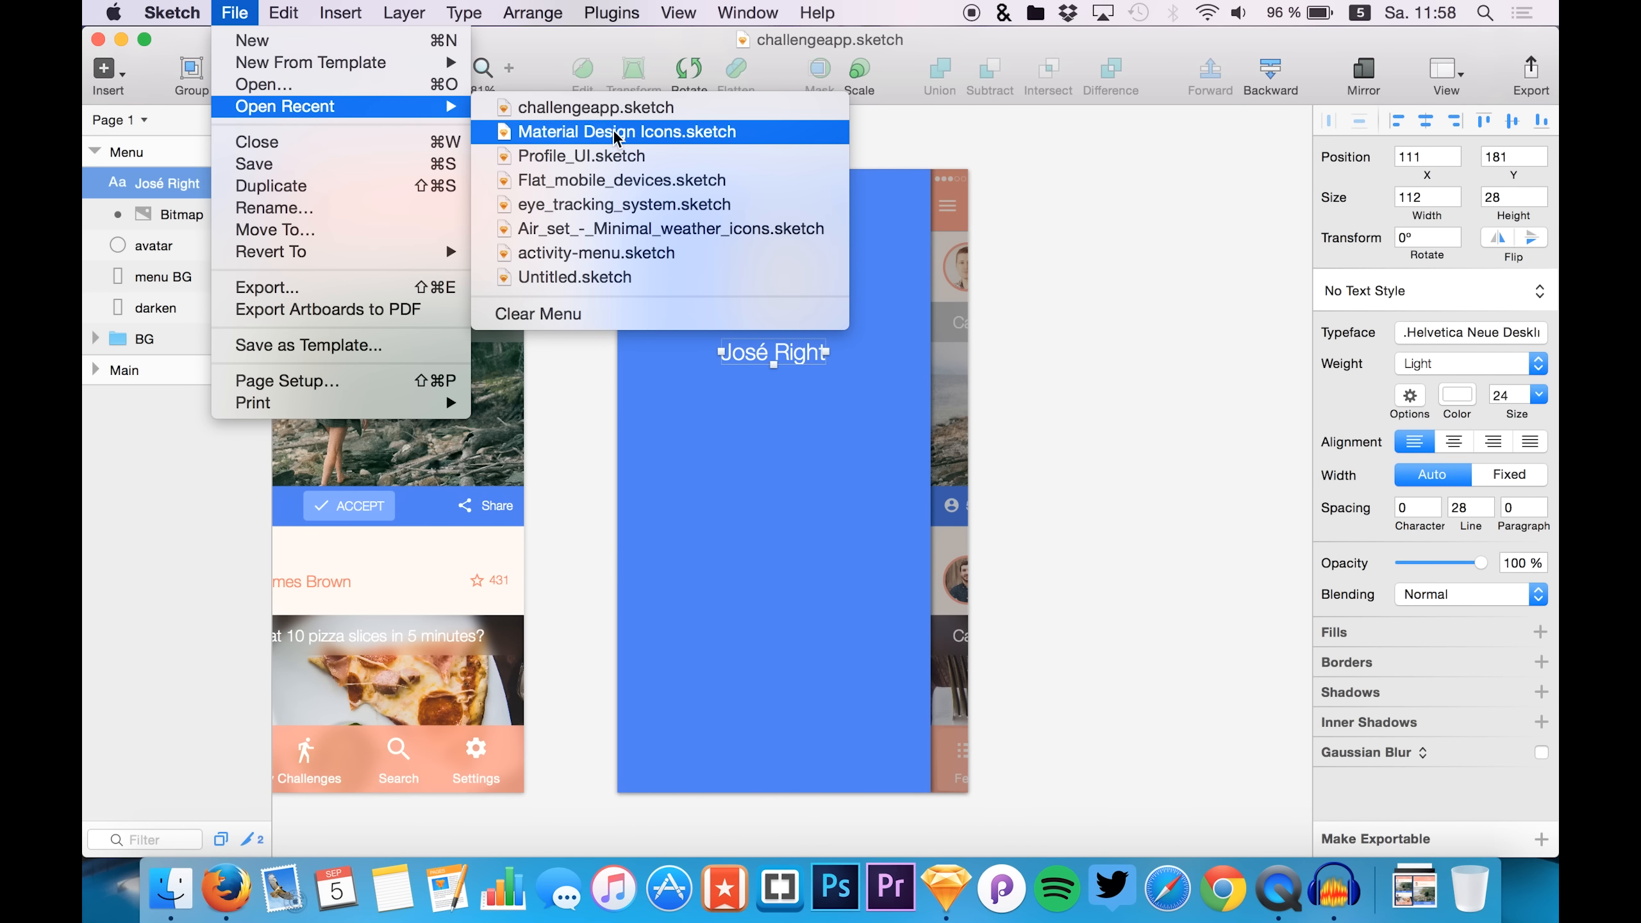
pyautogui.click(602, 133)
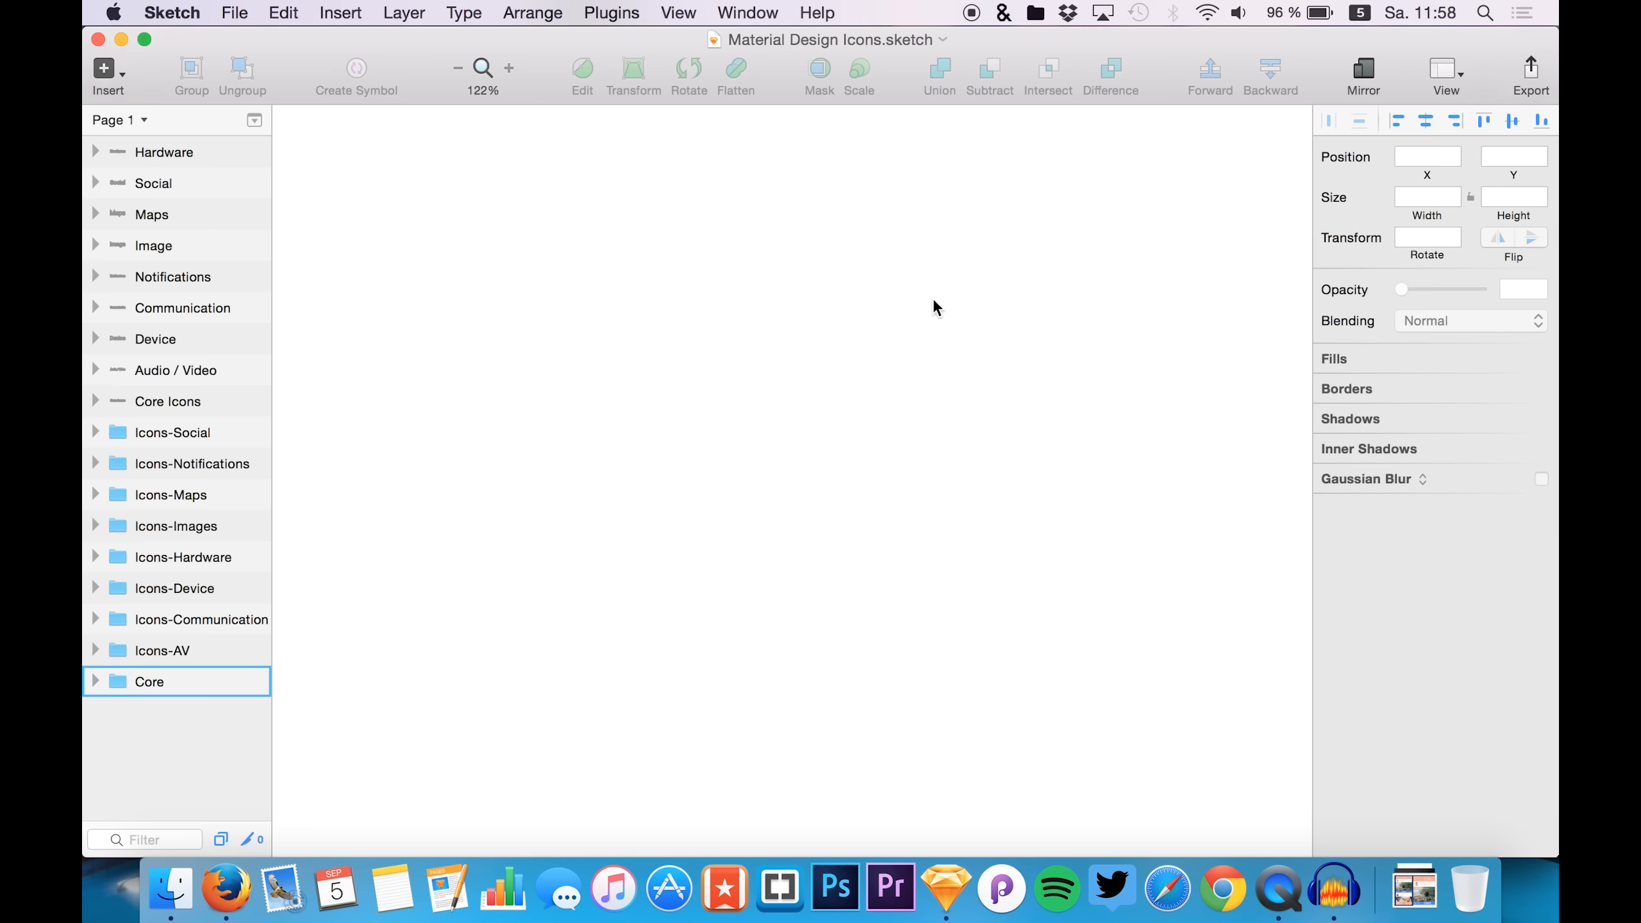
# - Find the walking-person icon in the Maps set and select its Shape layer in the directionswalk group for copying
pyautogui.scroll(5, 704, 404)
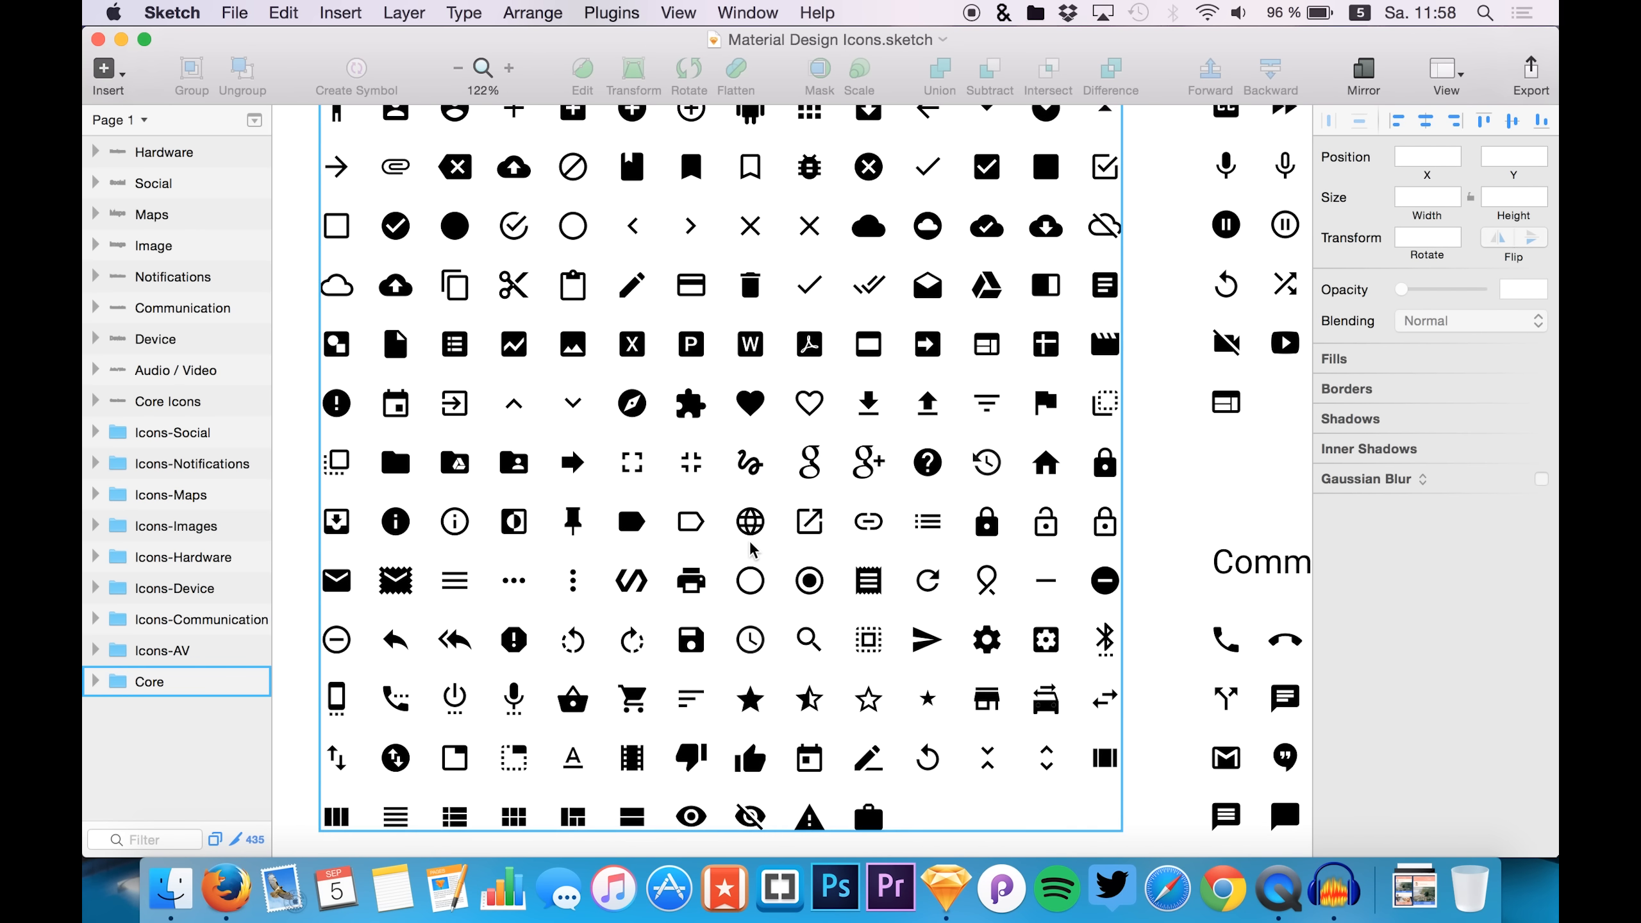
pyautogui.scroll(-3, 751, 548)
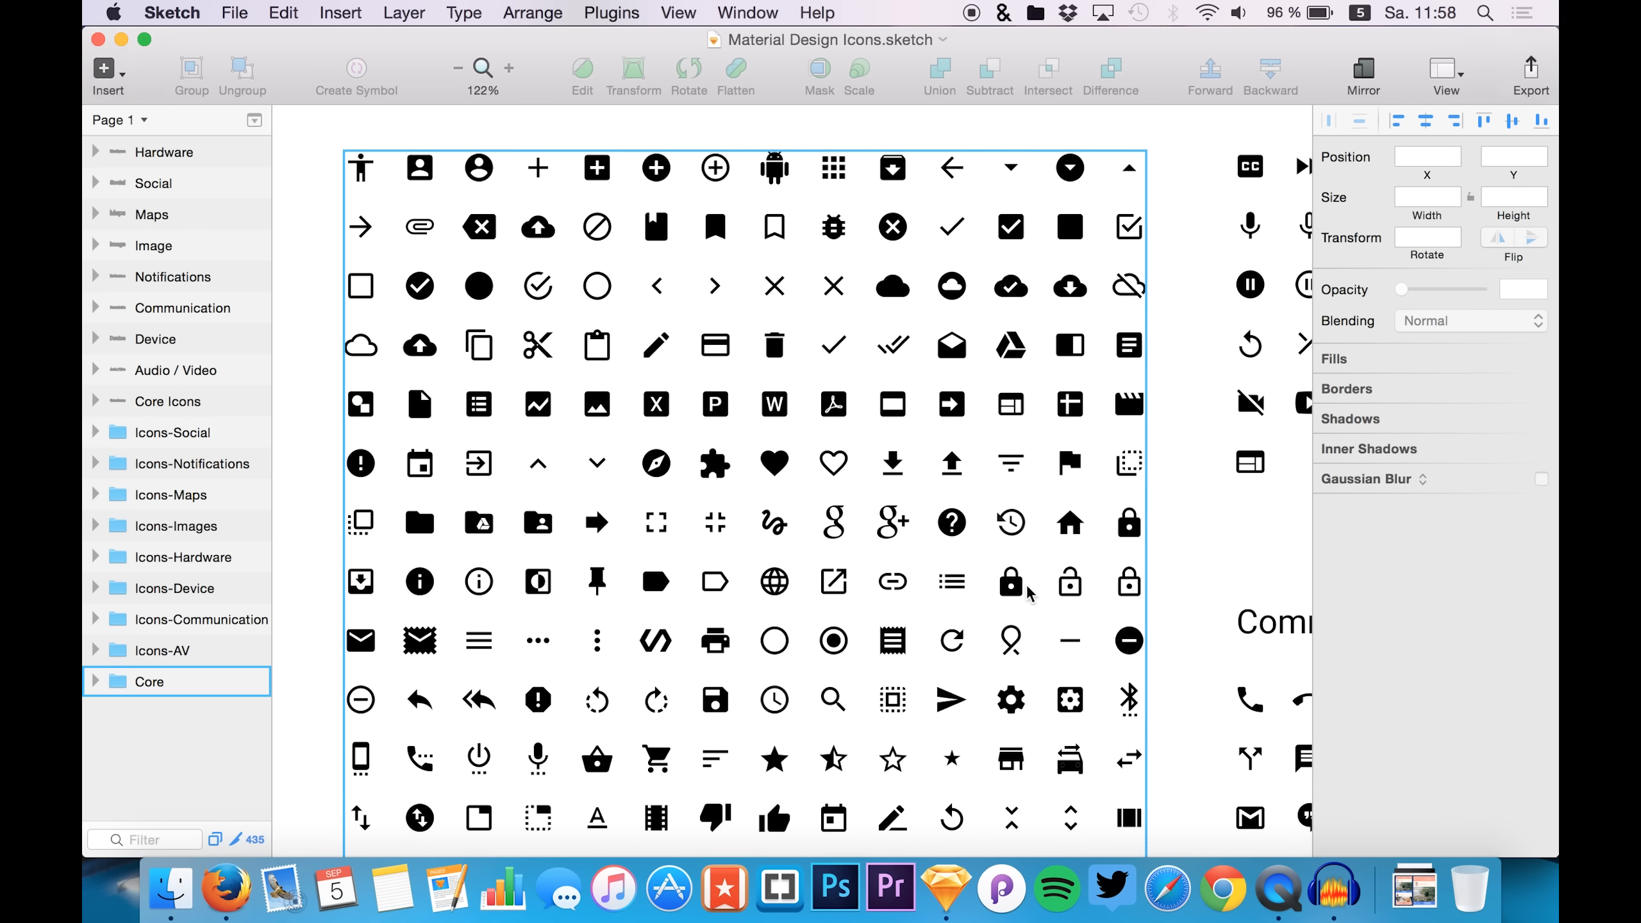
pyautogui.scroll(-10, 1027, 585)
pyautogui.hscroll(5, 1027, 586)
pyautogui.scroll(-8, 1027, 586)
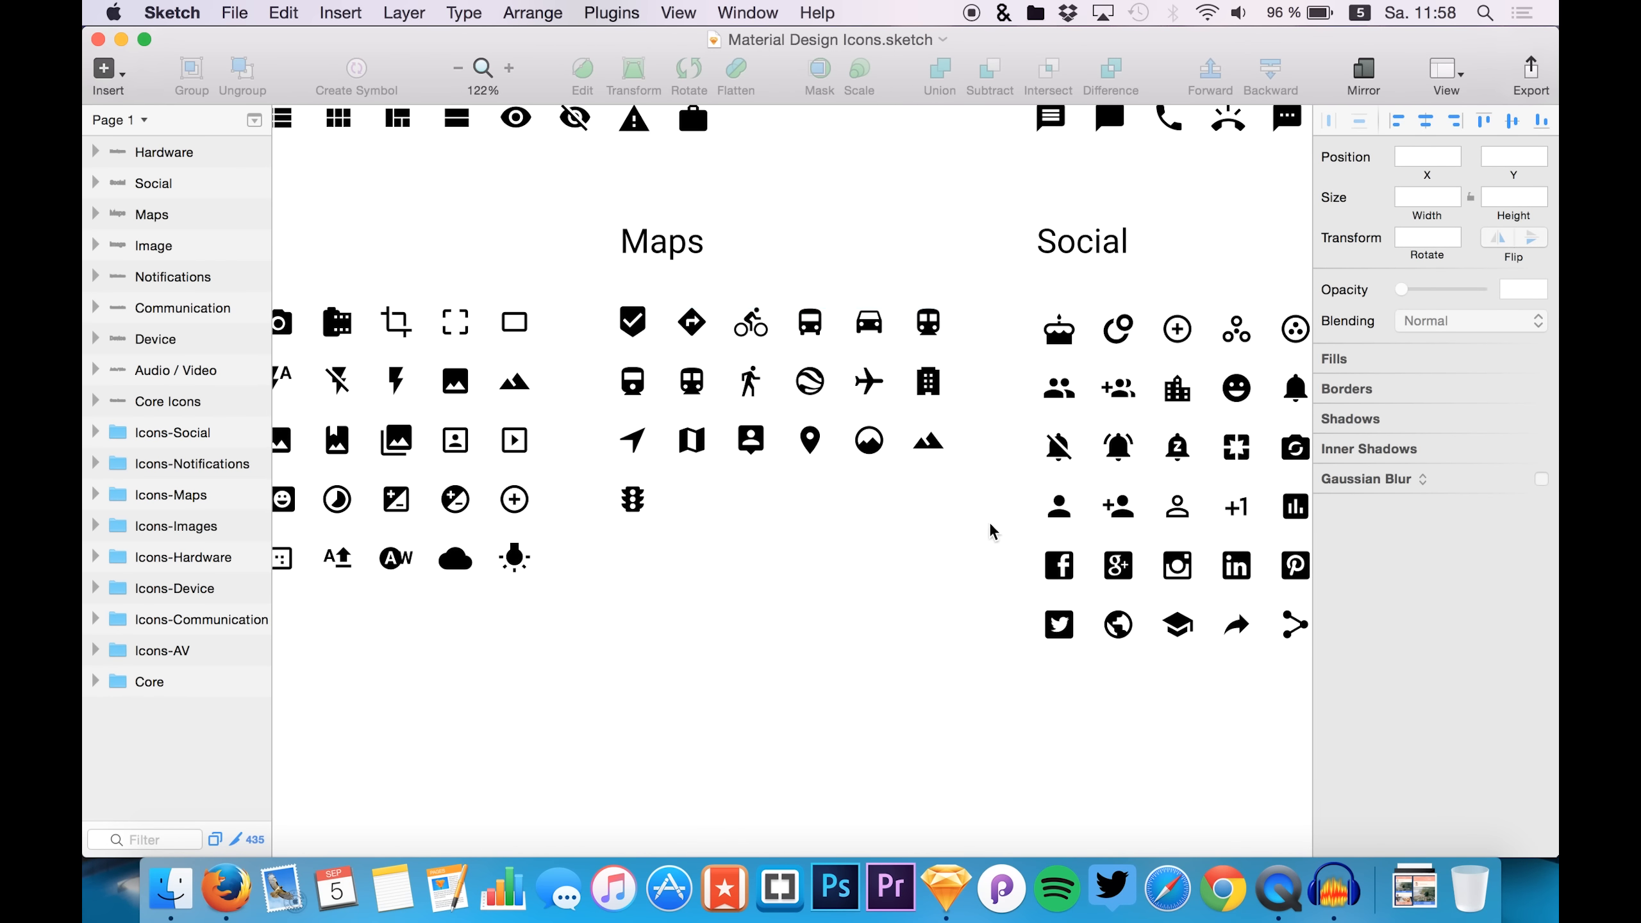
pyautogui.click(750, 385)
pyautogui.click(213, 370)
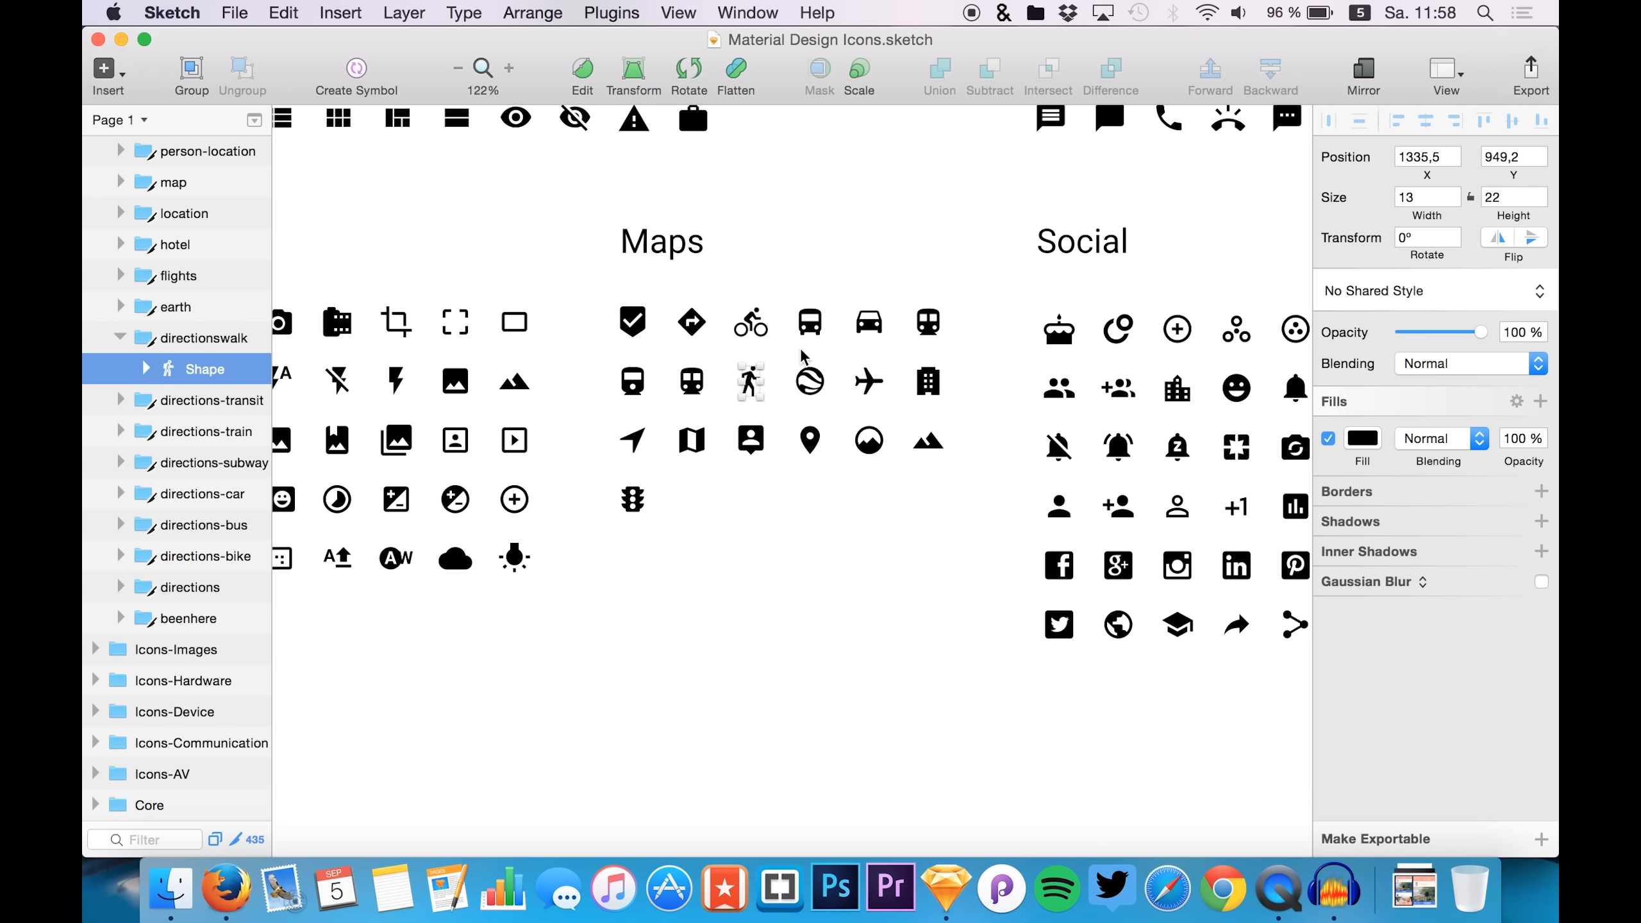
# - Switch back to challengeapp.sketch, paste the walking icon into the Menu artboard and fill it with white (FFFFFF)
pyautogui.hotkey('ctrl', 'Up')
pyautogui.click(954, 504)
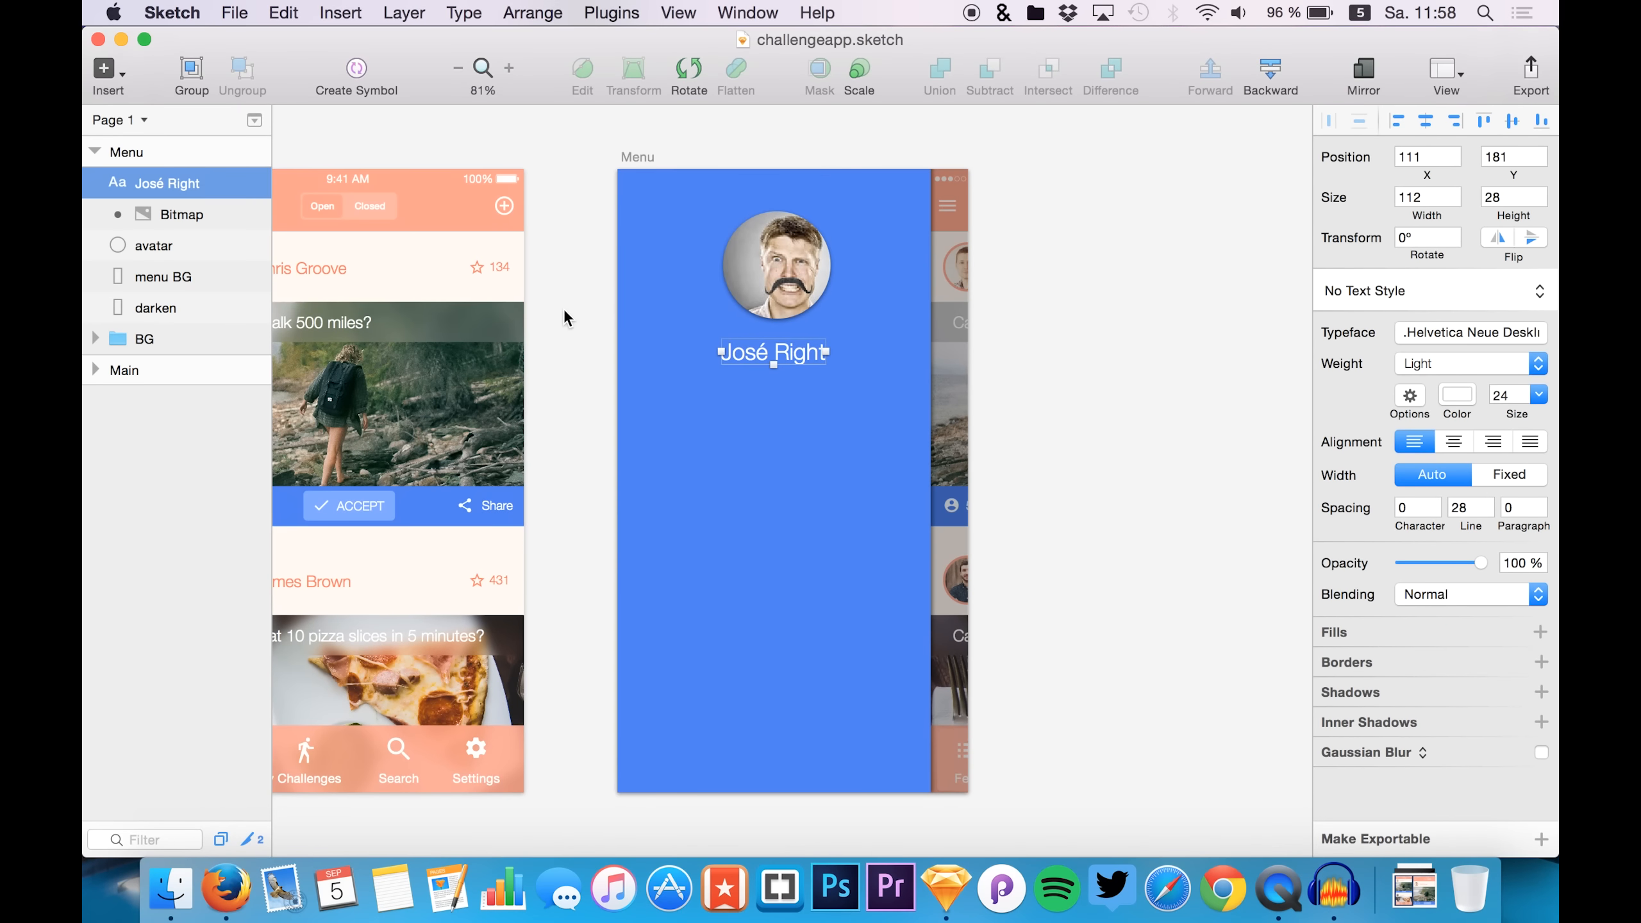
pyautogui.hscroll(-5, 419, 406)
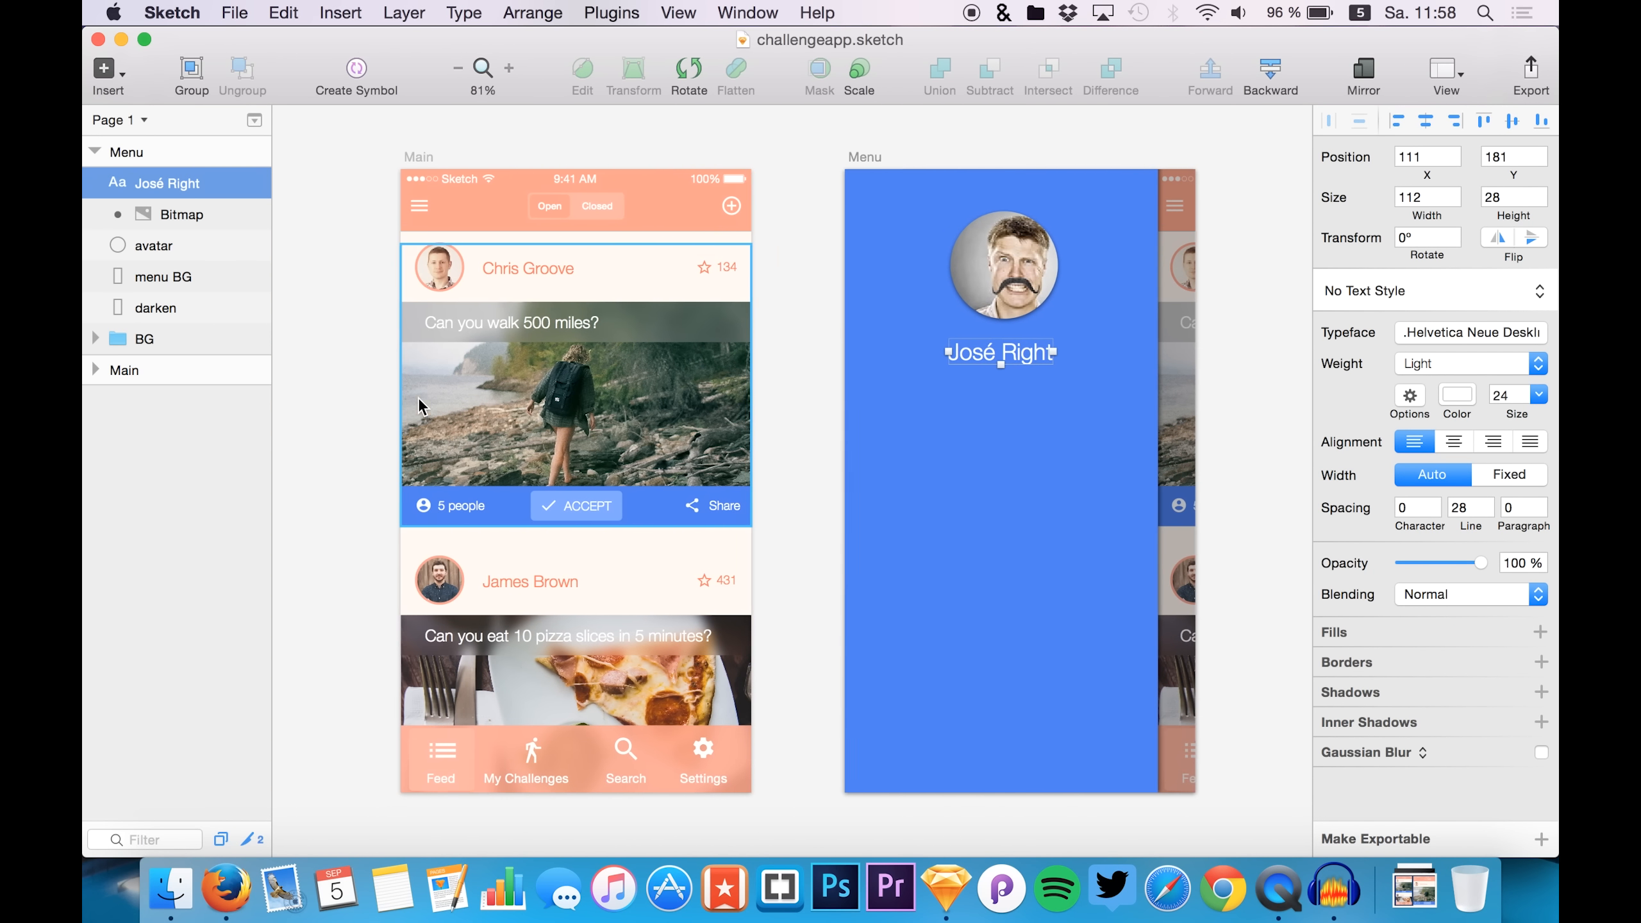
pyautogui.hscroll(-1, 419, 406)
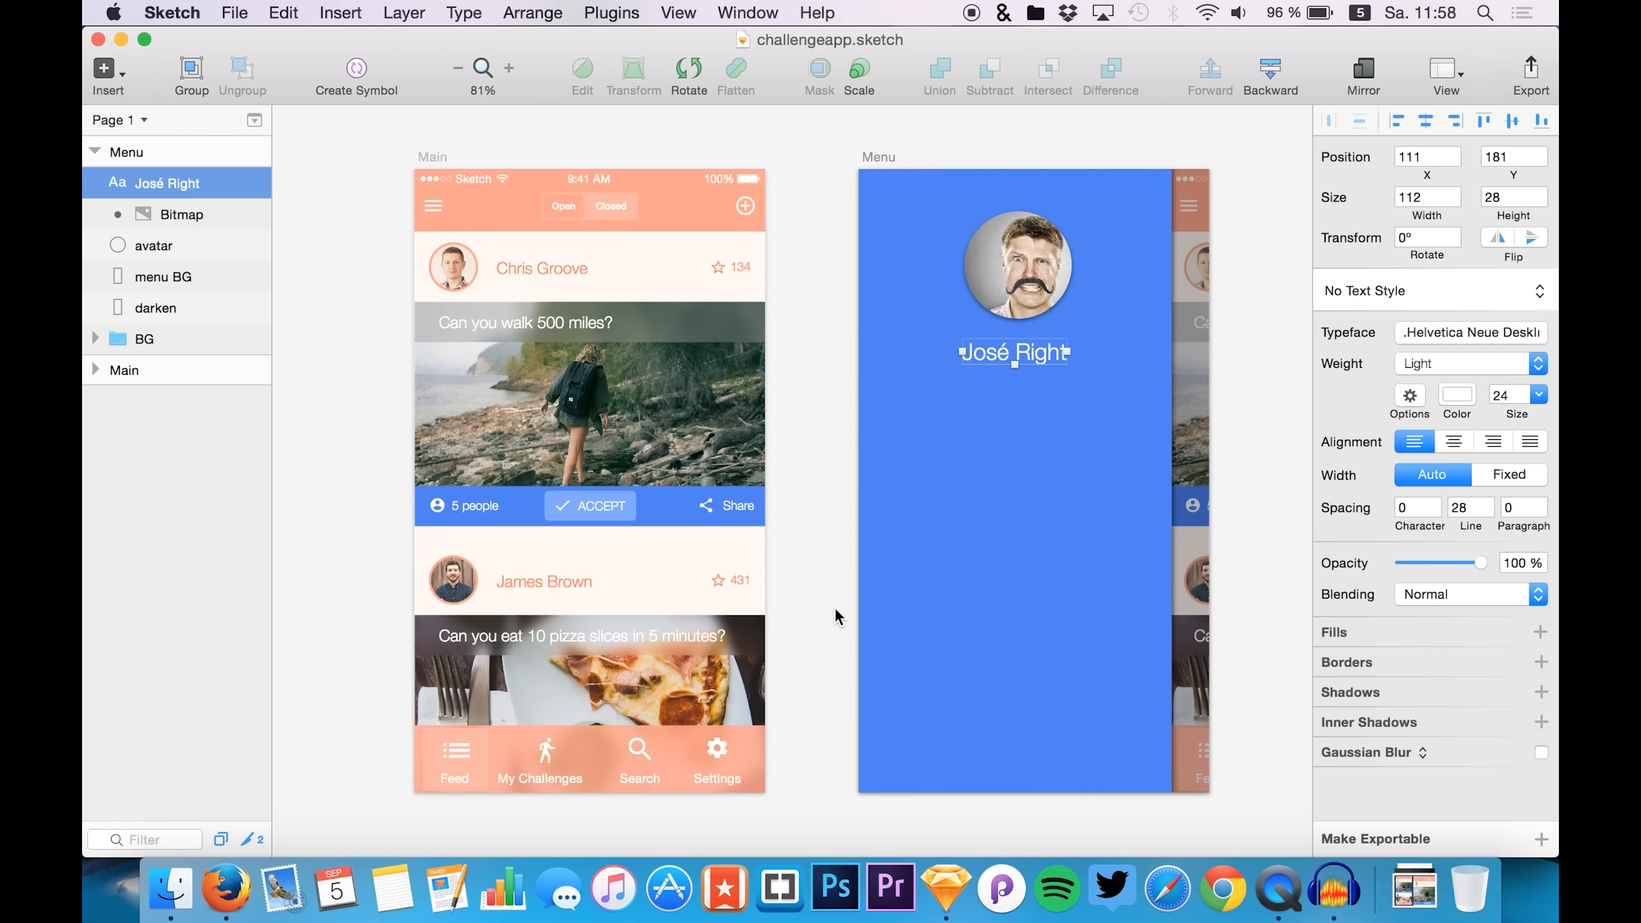
pyautogui.hscroll(4, 754, 521)
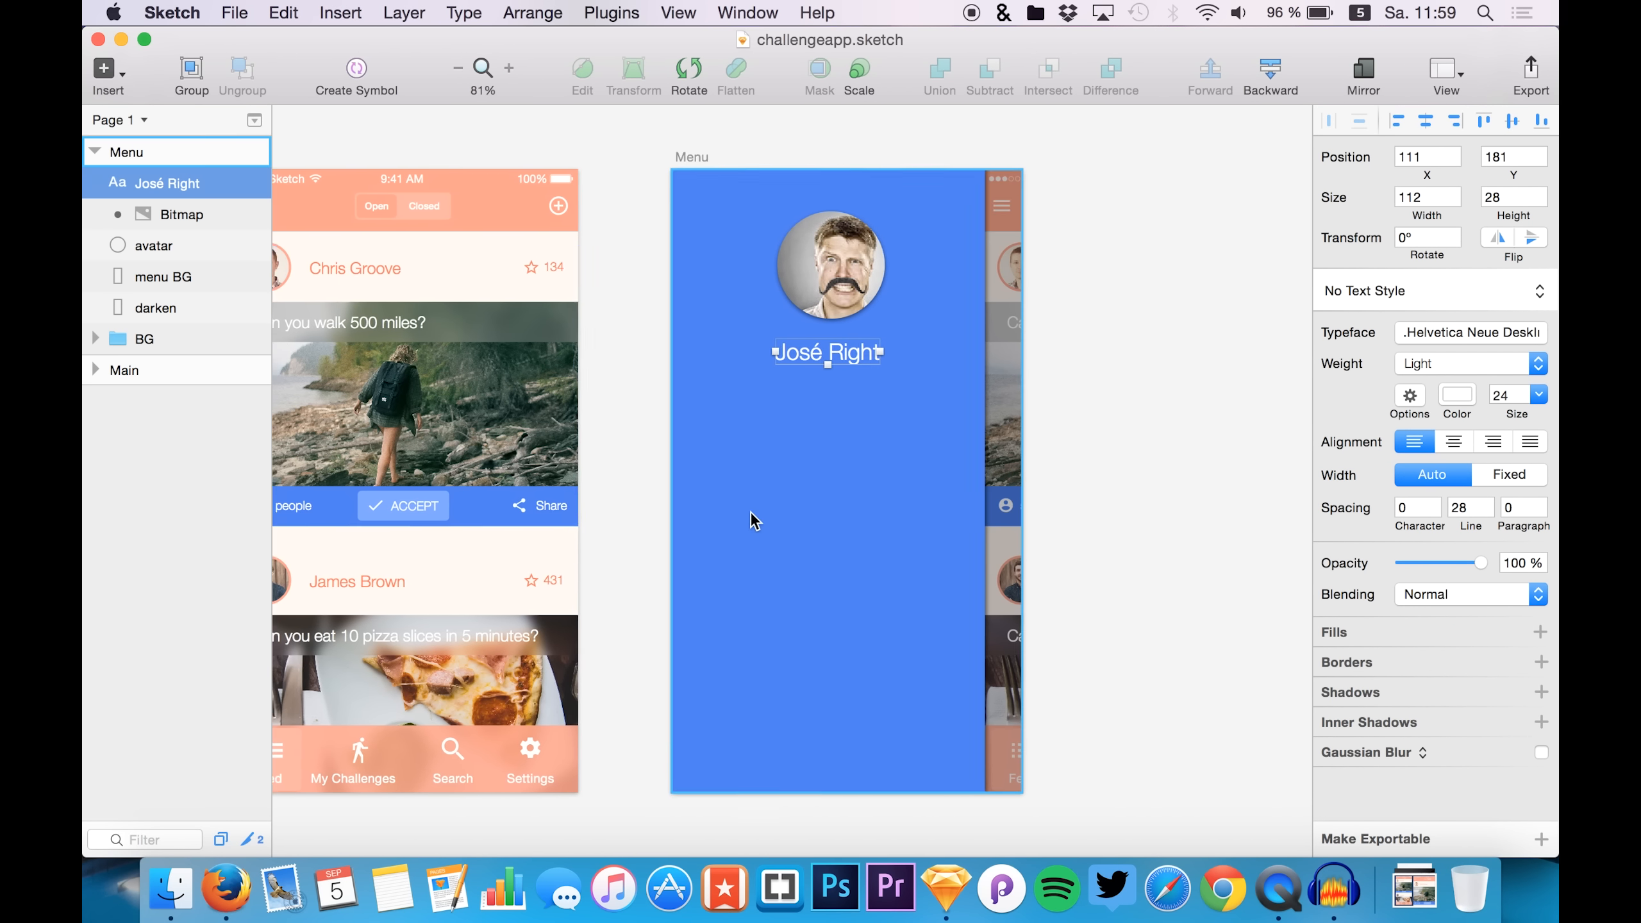
pyautogui.press('super+v')
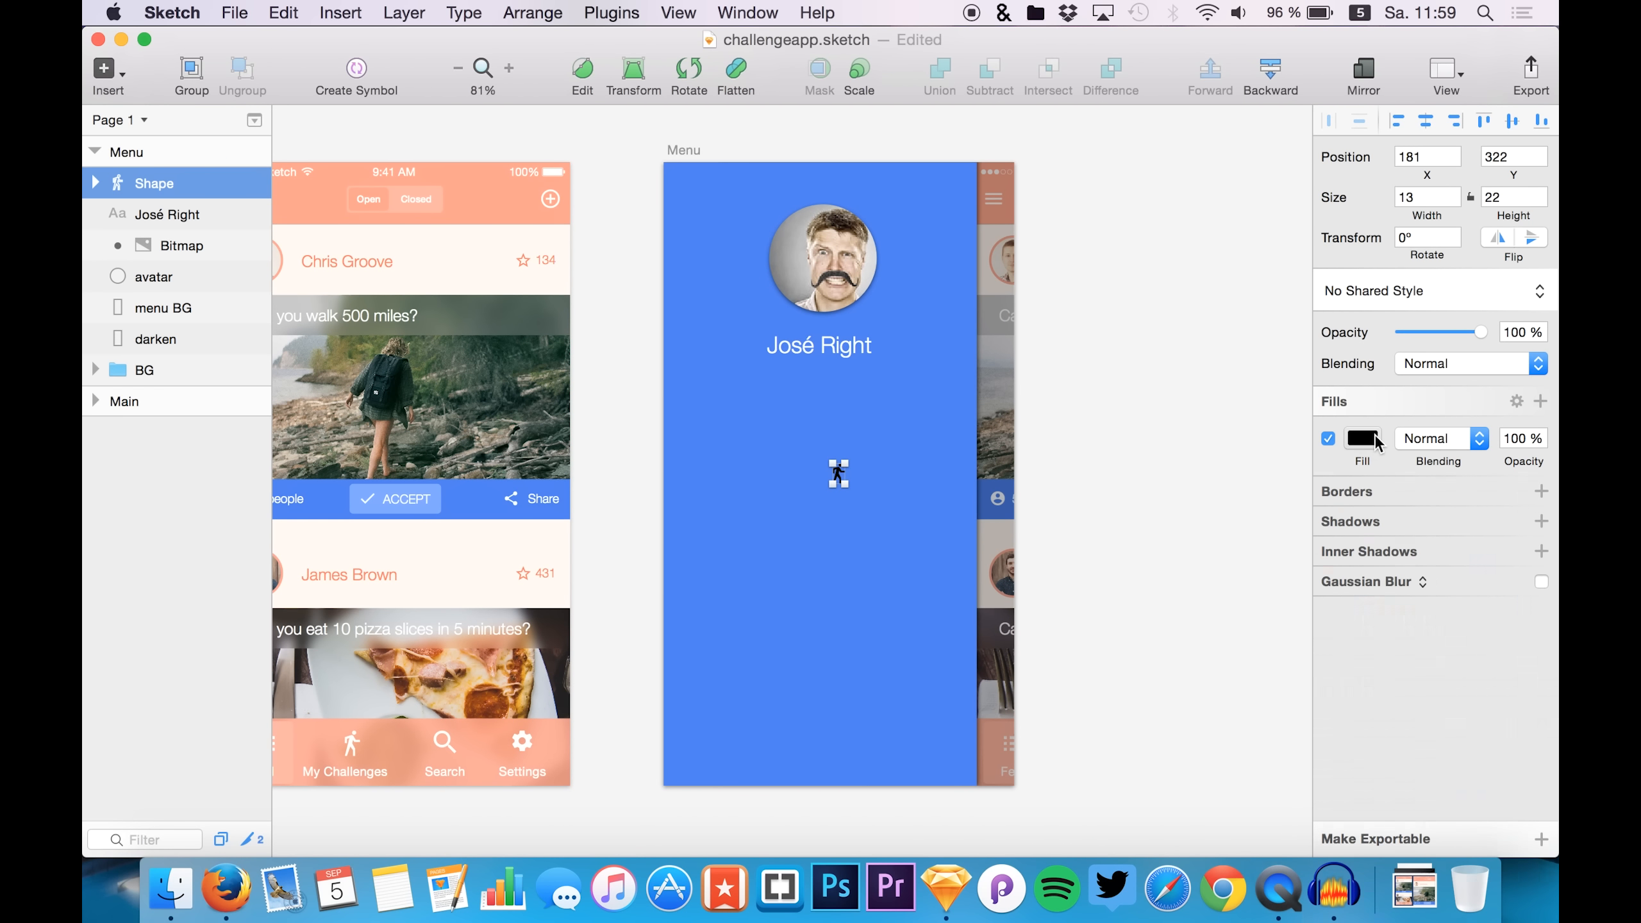
pyautogui.click(1374, 439)
pyautogui.moveTo(1374, 570); pyautogui.dragTo(1318, 510)
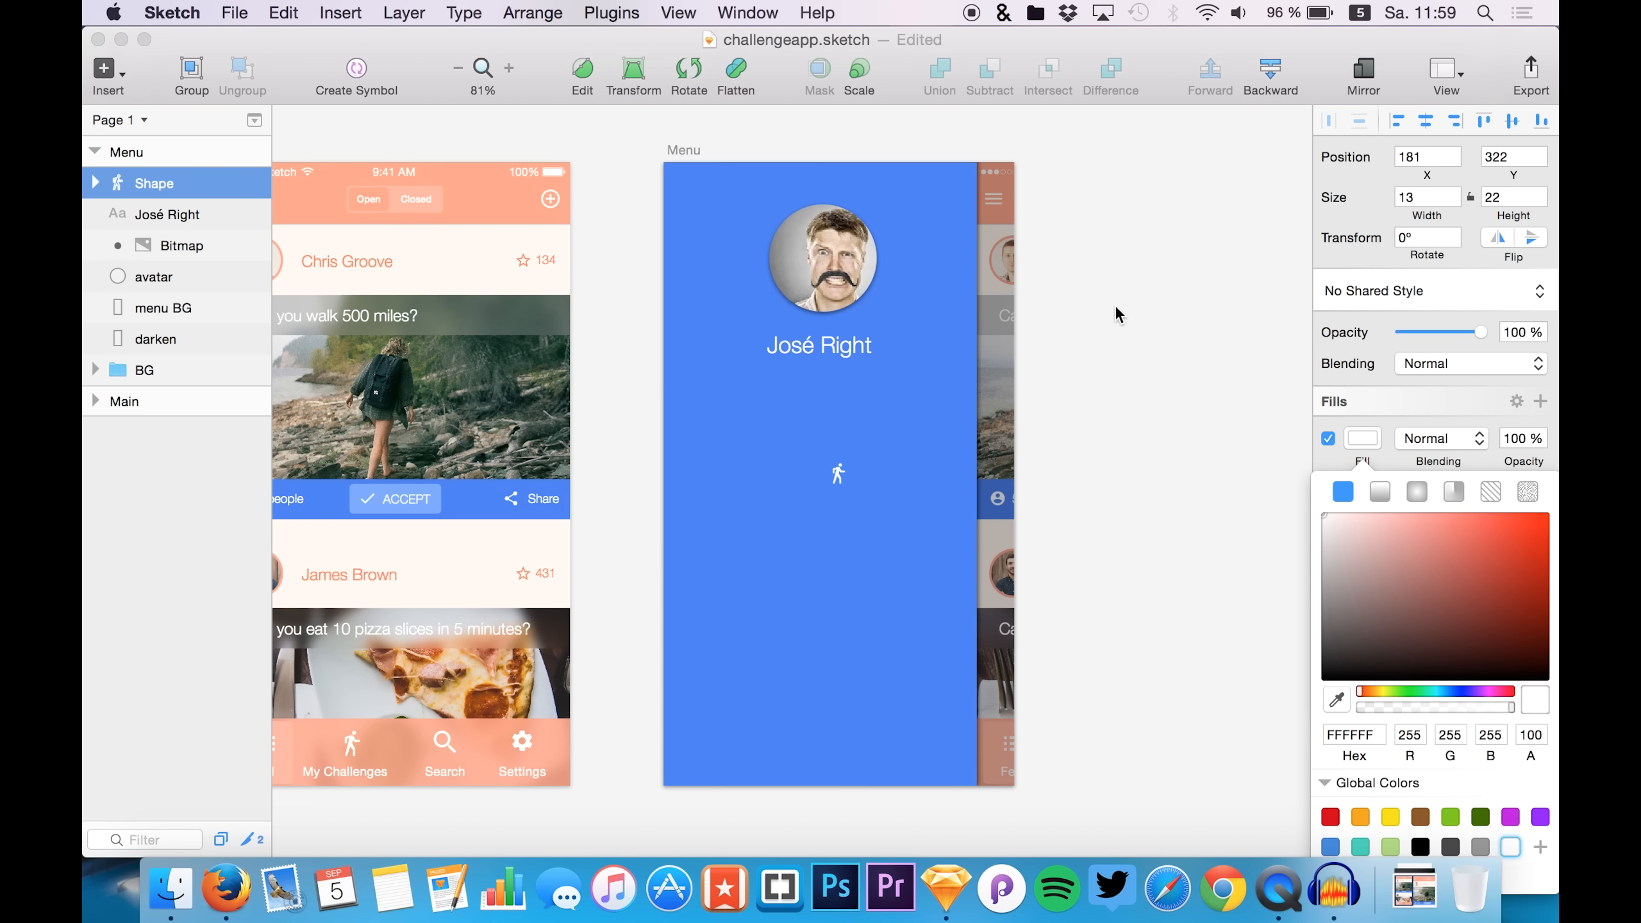
# - Move the white walking icon up to just below the profile name, near the start of the text
pyautogui.click(178, 217)
pyautogui.click(149, 185)
pyautogui.hotkey('shift', 'Up')
pyautogui.hotkey('shift', 'Left')
pyautogui.hotkey('shift', 'Up')
pyautogui.hotkey('shift', 'Left')
pyautogui.hotkey('shift', 'Up')
pyautogui.hotkey('shift', 'Left')
pyautogui.hotkey('shift', 'Up')
pyautogui.hotkey('shift', 'Up')
pyautogui.hotkey('shift', 'Left')
pyautogui.hotkey('shift', 'Up')
pyautogui.hotkey('shift', 'Left')
pyautogui.hotkey('shift', 'Up')
pyautogui.hotkey('shift', 'Left')
pyautogui.hotkey('shift', 'Up')
pyautogui.hotkey('shift', 'Up')
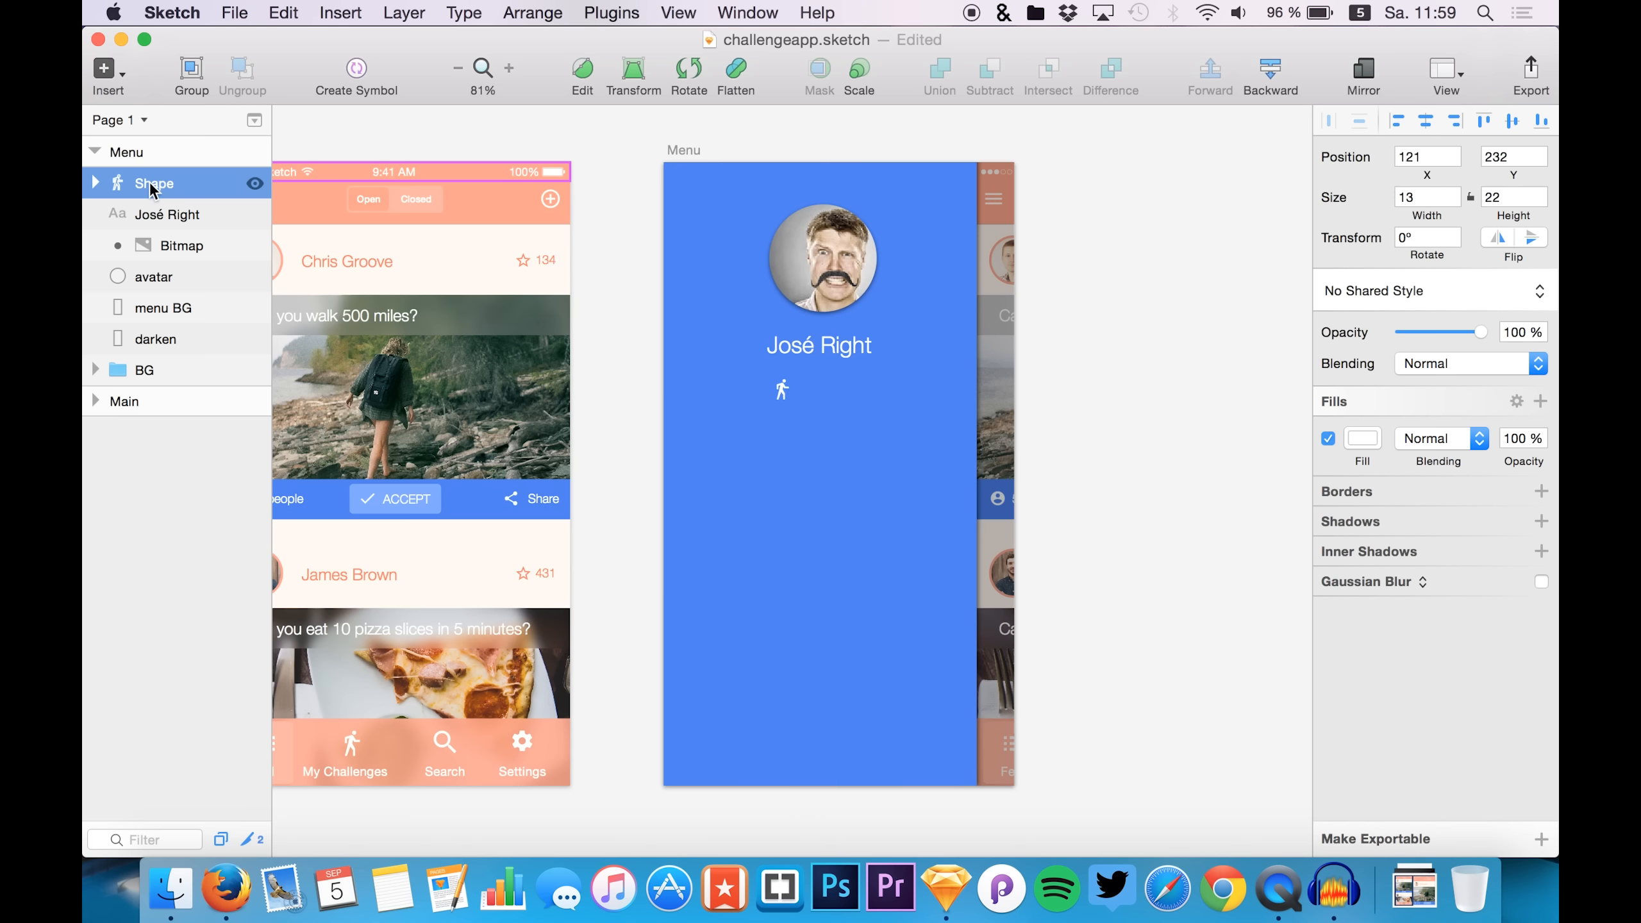
# - Duplicate the profile name text and move the copy to X 150, Y 218, beside the walking icon
pyautogui.click(145, 216)
pyautogui.press('super+d')
pyautogui.hotkey('shift', 'Down')
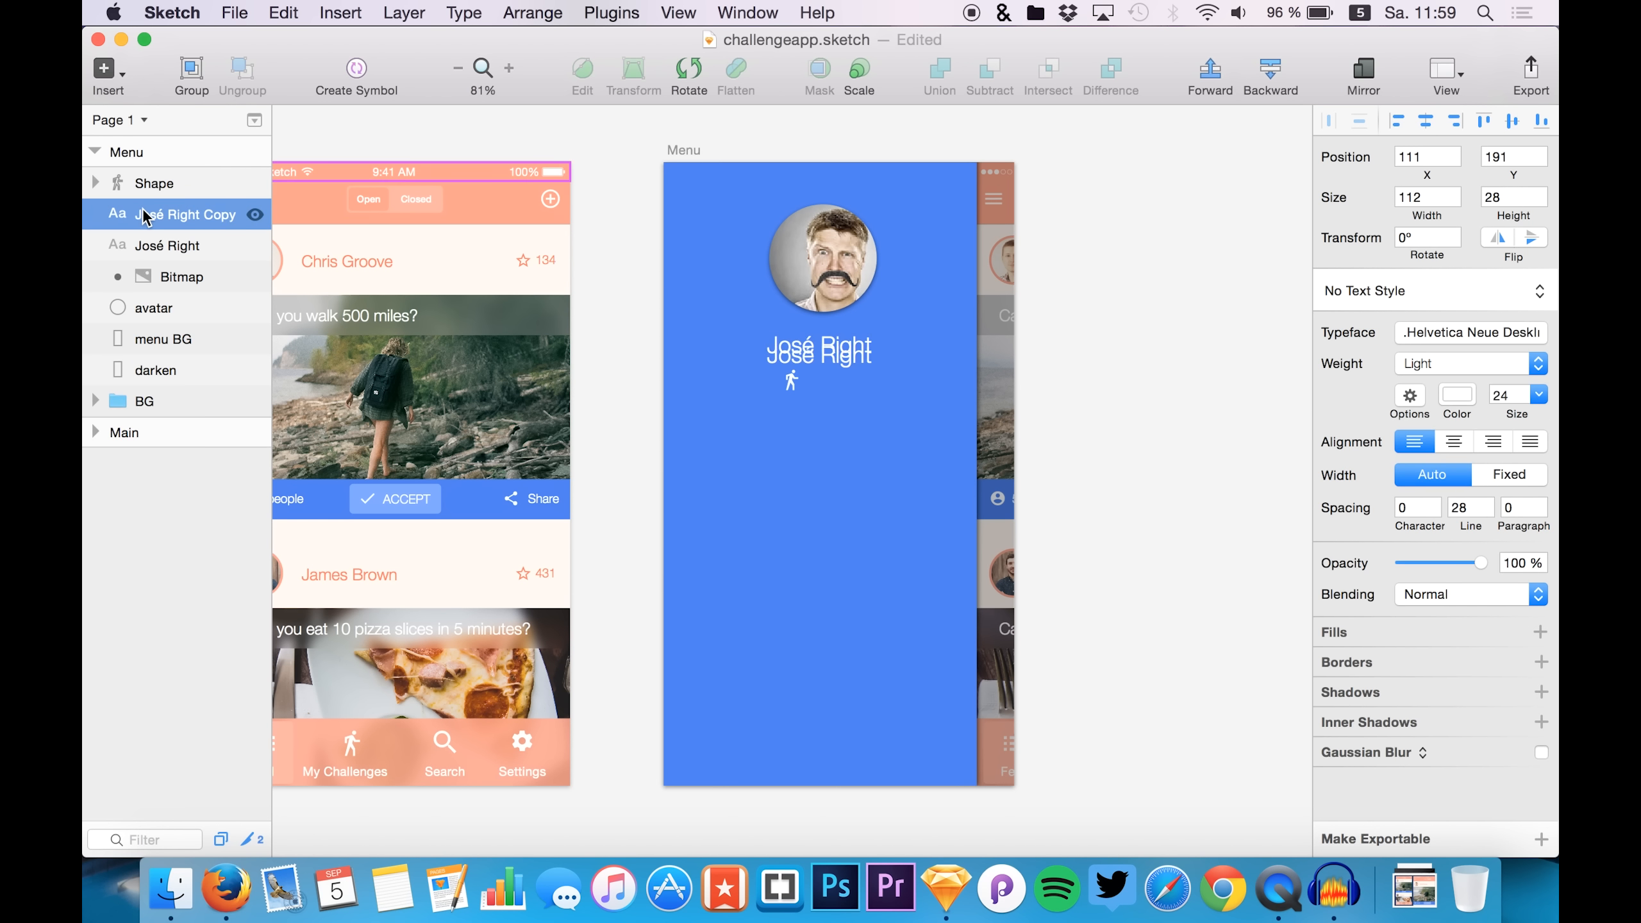
pyautogui.hotkey('shift', 'Down')
pyautogui.hotkey('shift', 'Down')
pyautogui.hotkey('shift', 'Right')
pyautogui.hotkey('shift', 'Down')
pyautogui.hotkey('shift', 'Right')
pyautogui.hotkey('shift', 'Right')
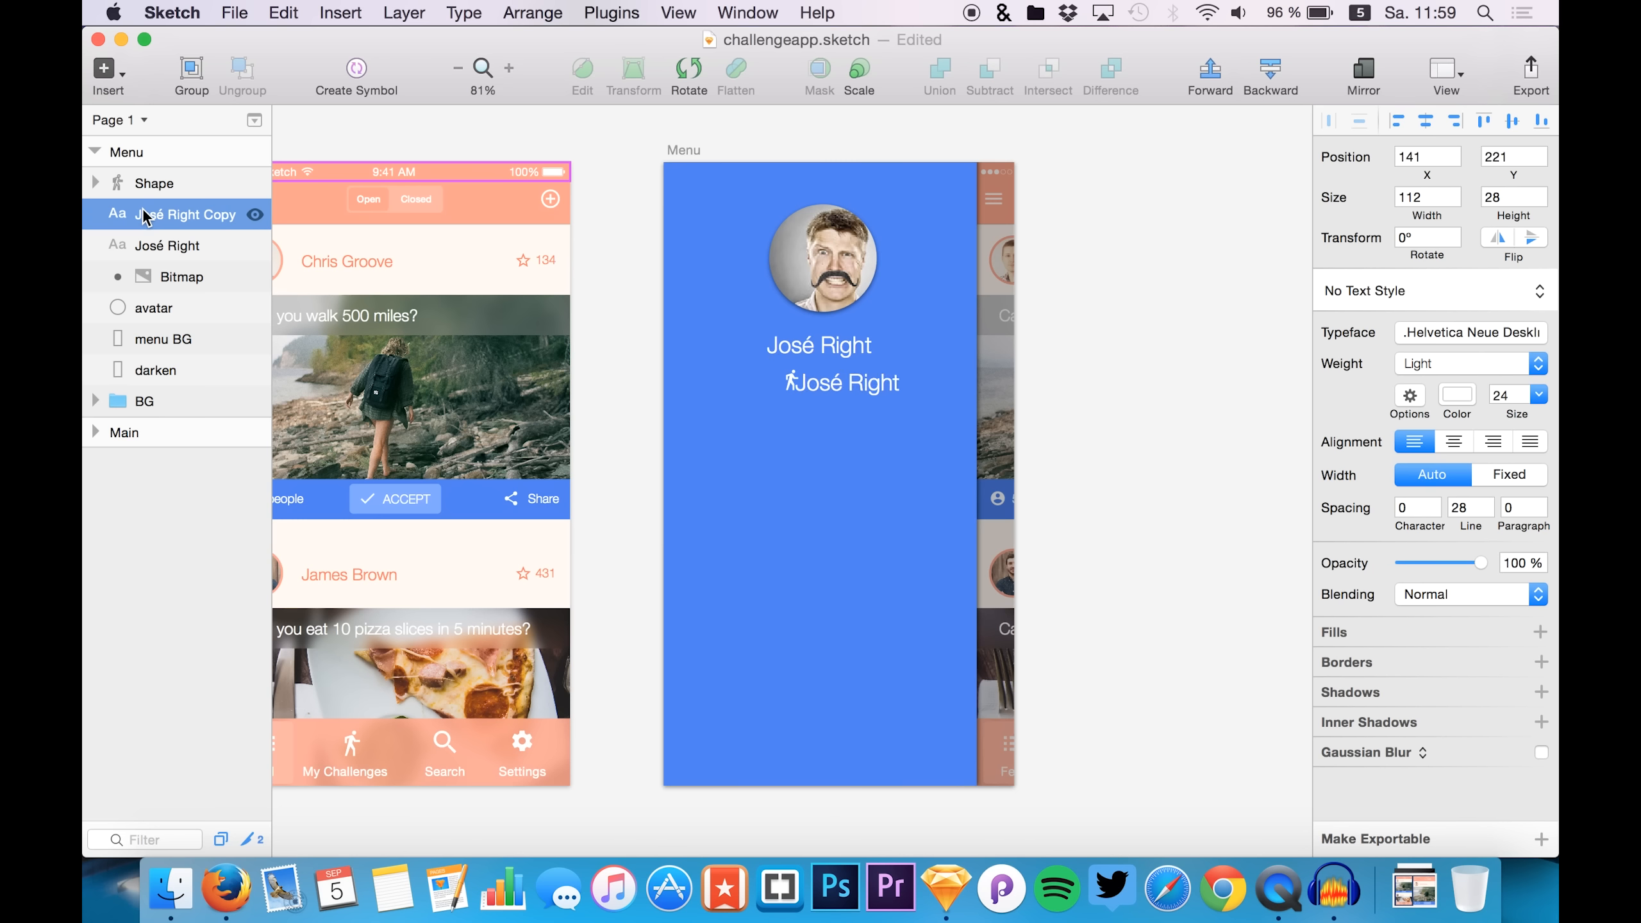
pyautogui.press('Right')
pyautogui.press('Right')
pyautogui.press('Right')
pyautogui.press('Up')
pyautogui.press('Right')
pyautogui.press('Right')
pyautogui.press('Up')
pyautogui.press('Right')
pyautogui.press('Right')
pyautogui.press('Up')
pyautogui.press('Right')
pyautogui.press('Right')
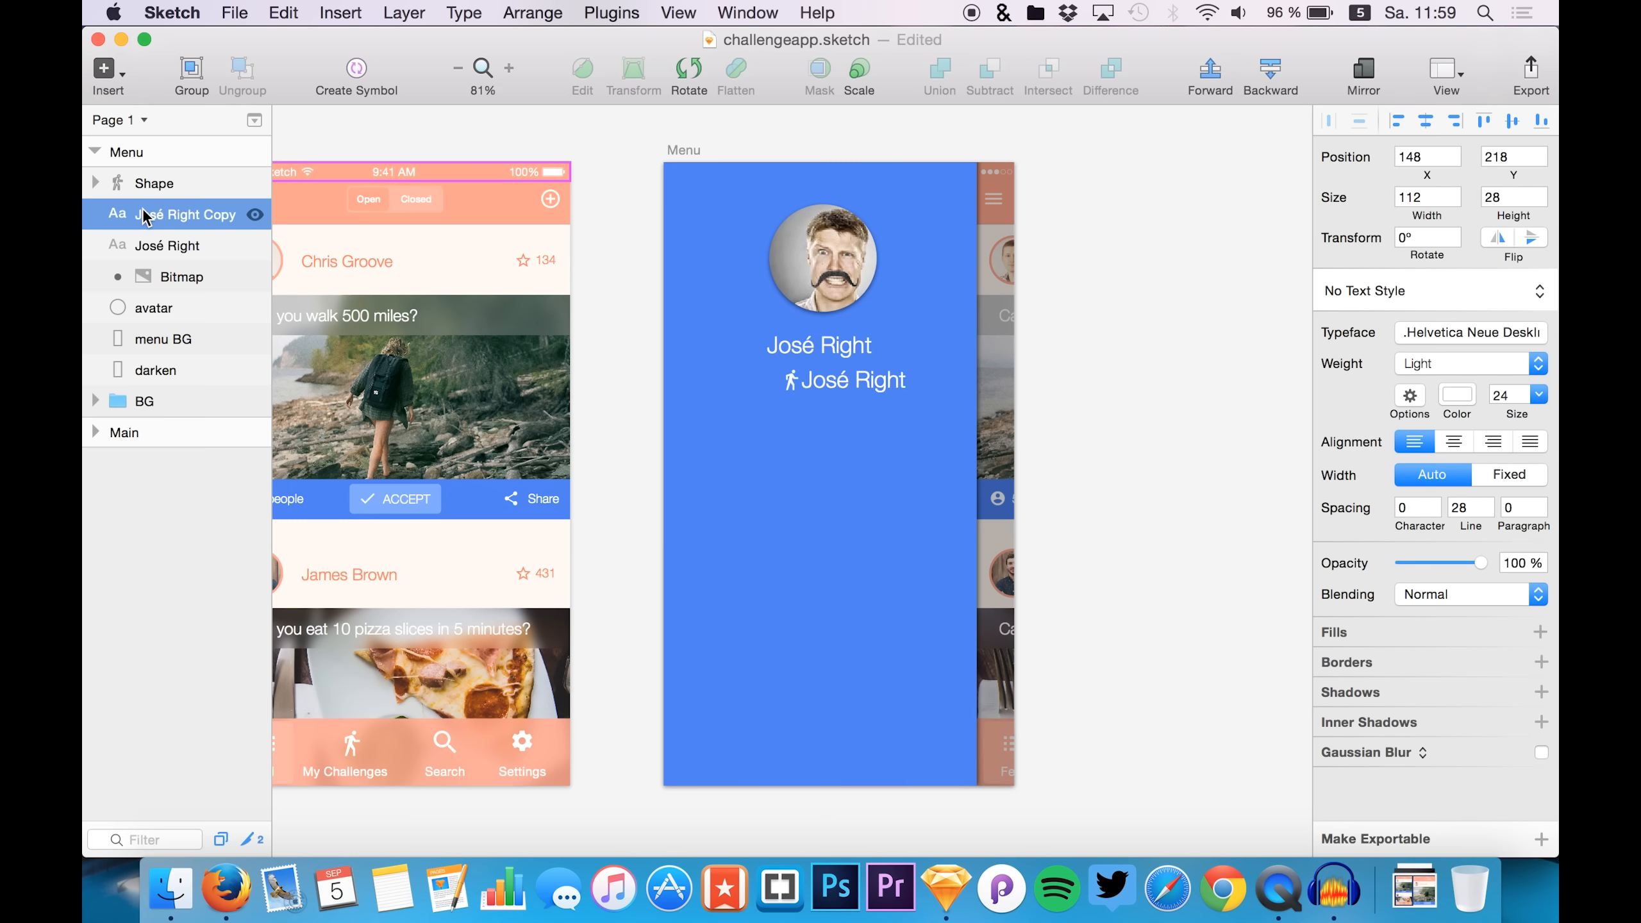
# - Set the font size of the duplicated text to 16
pyautogui.click(1542, 395)
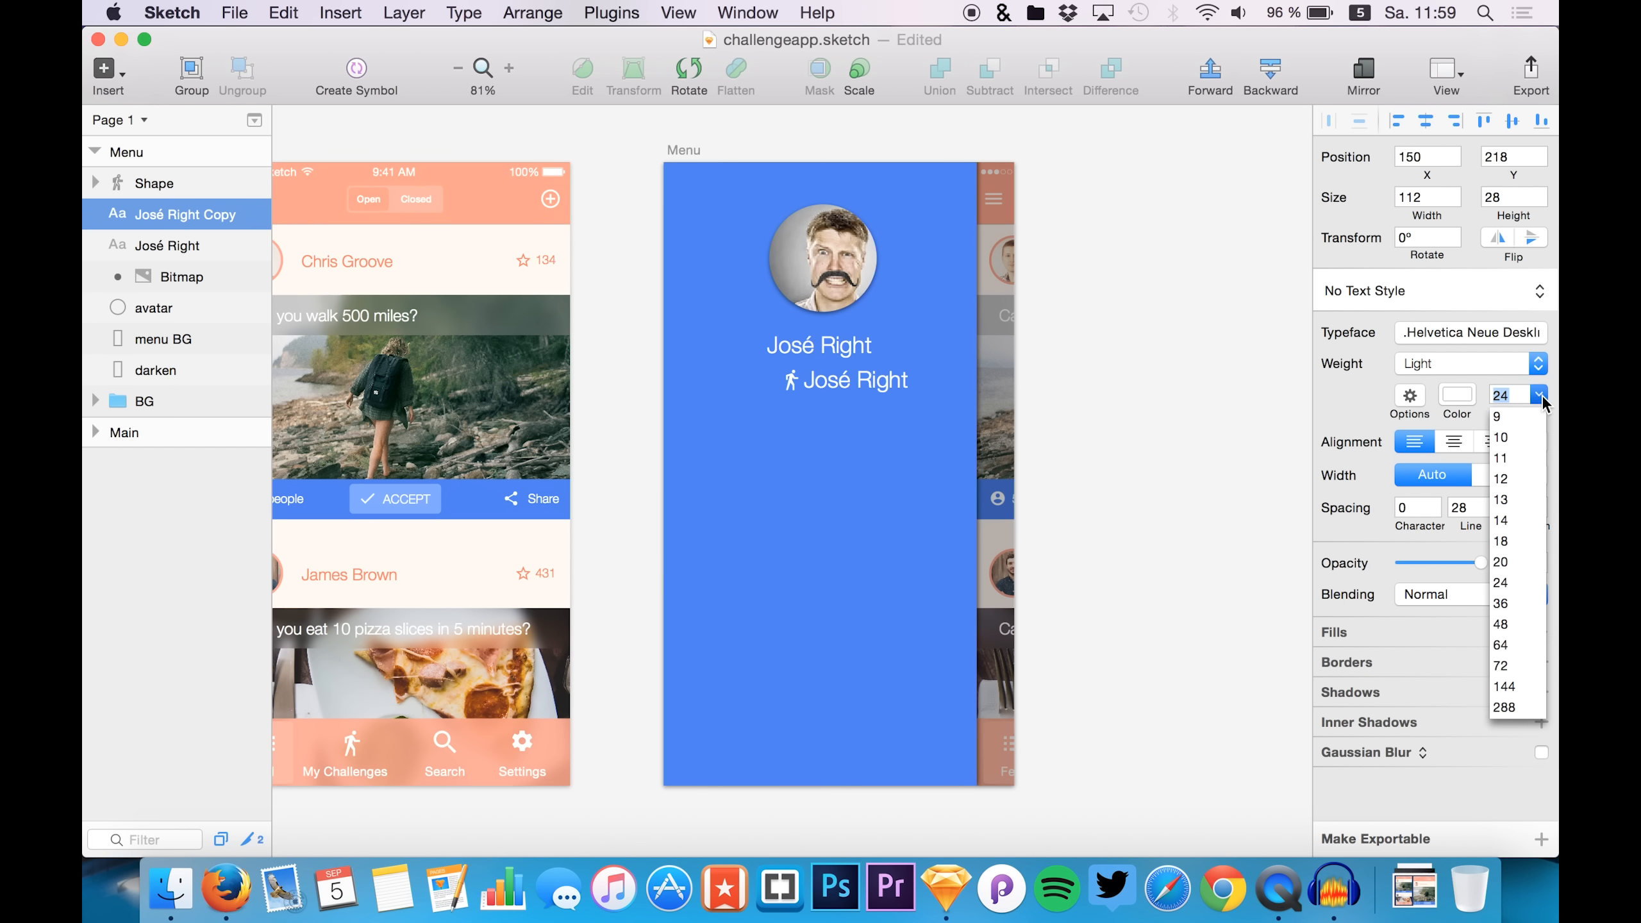
pyautogui.click(1512, 529)
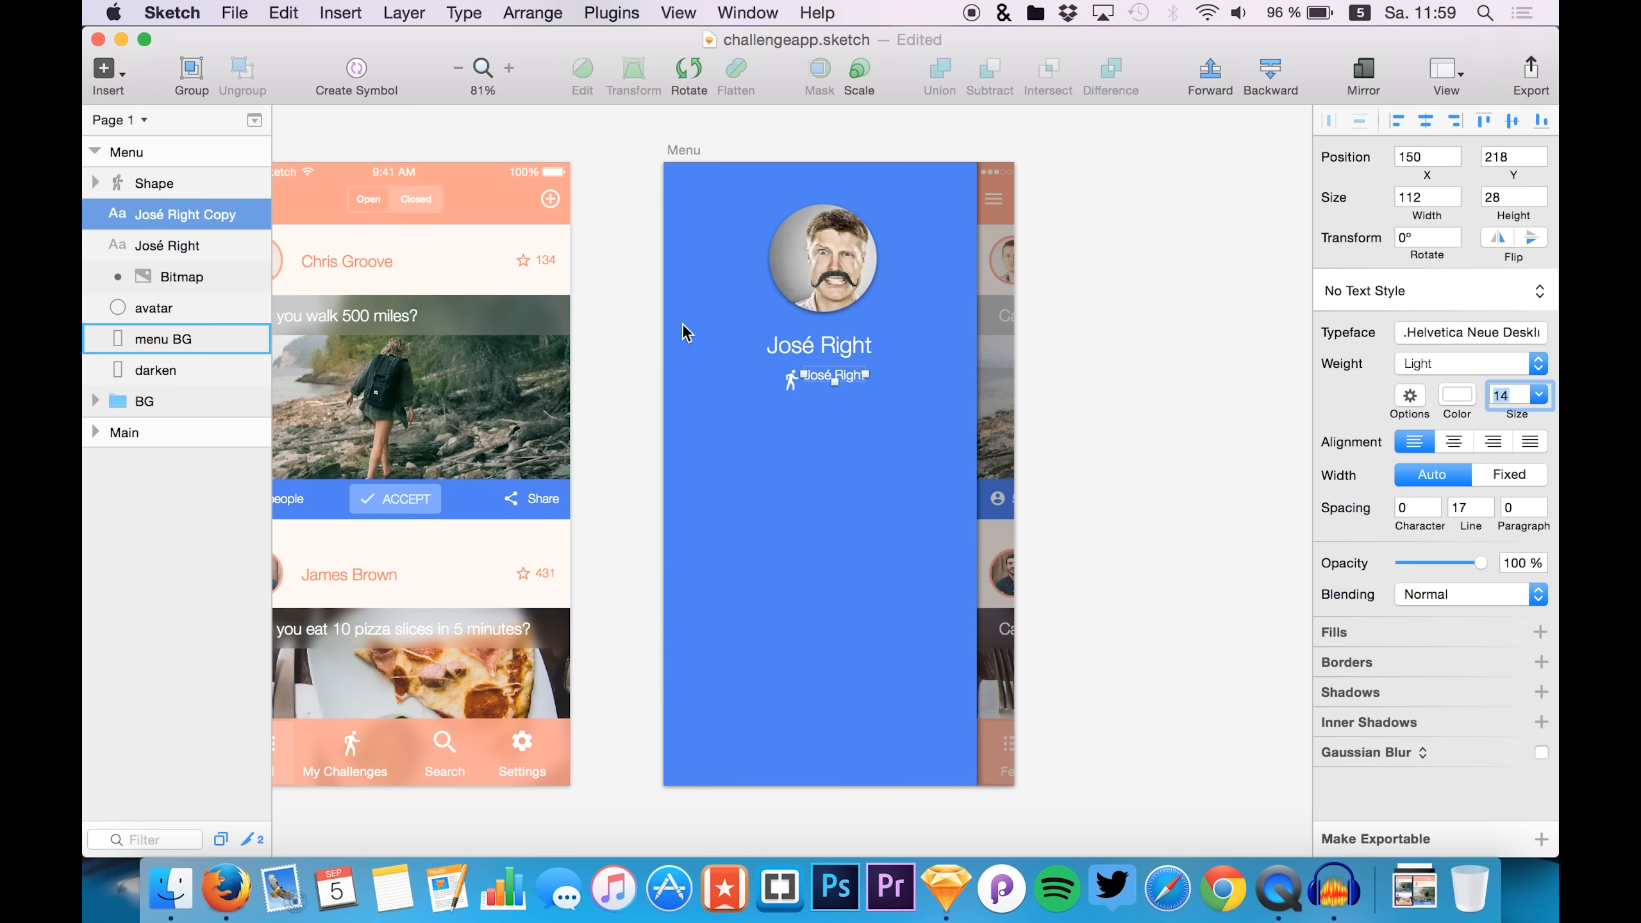
pyautogui.write('16')
pyautogui.press('Return')
# - Replace the duplicated text beside the walking icon with 430
pyautogui.doubleClick(834, 384)
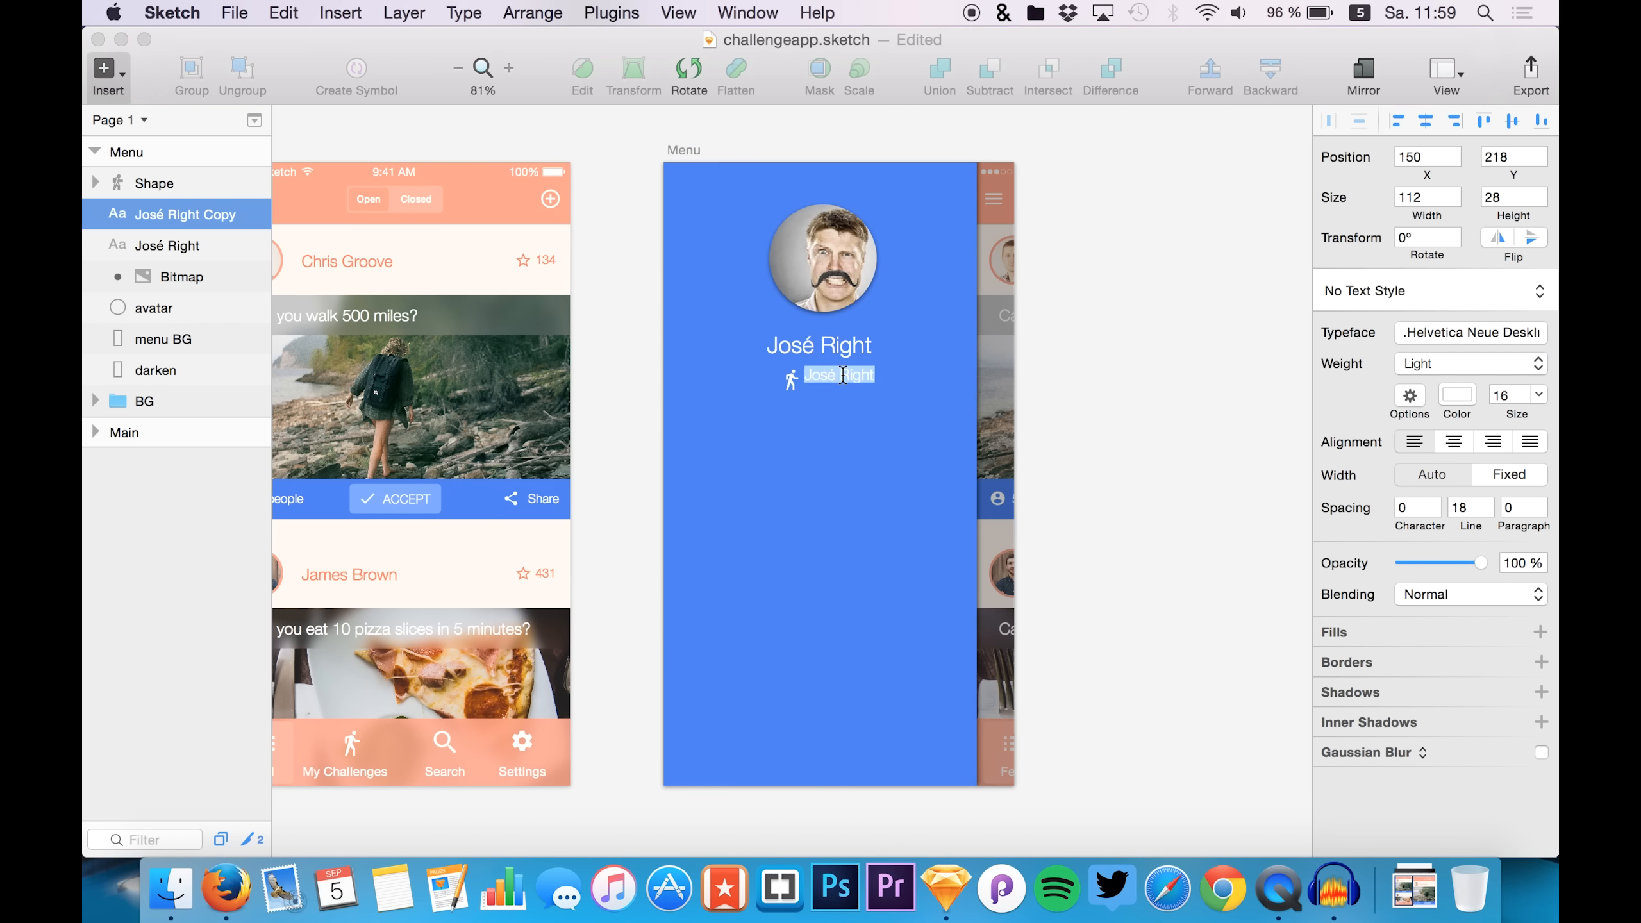
pyautogui.write('34')
pyautogui.press('BackSpace')
pyautogui.press('Escape')
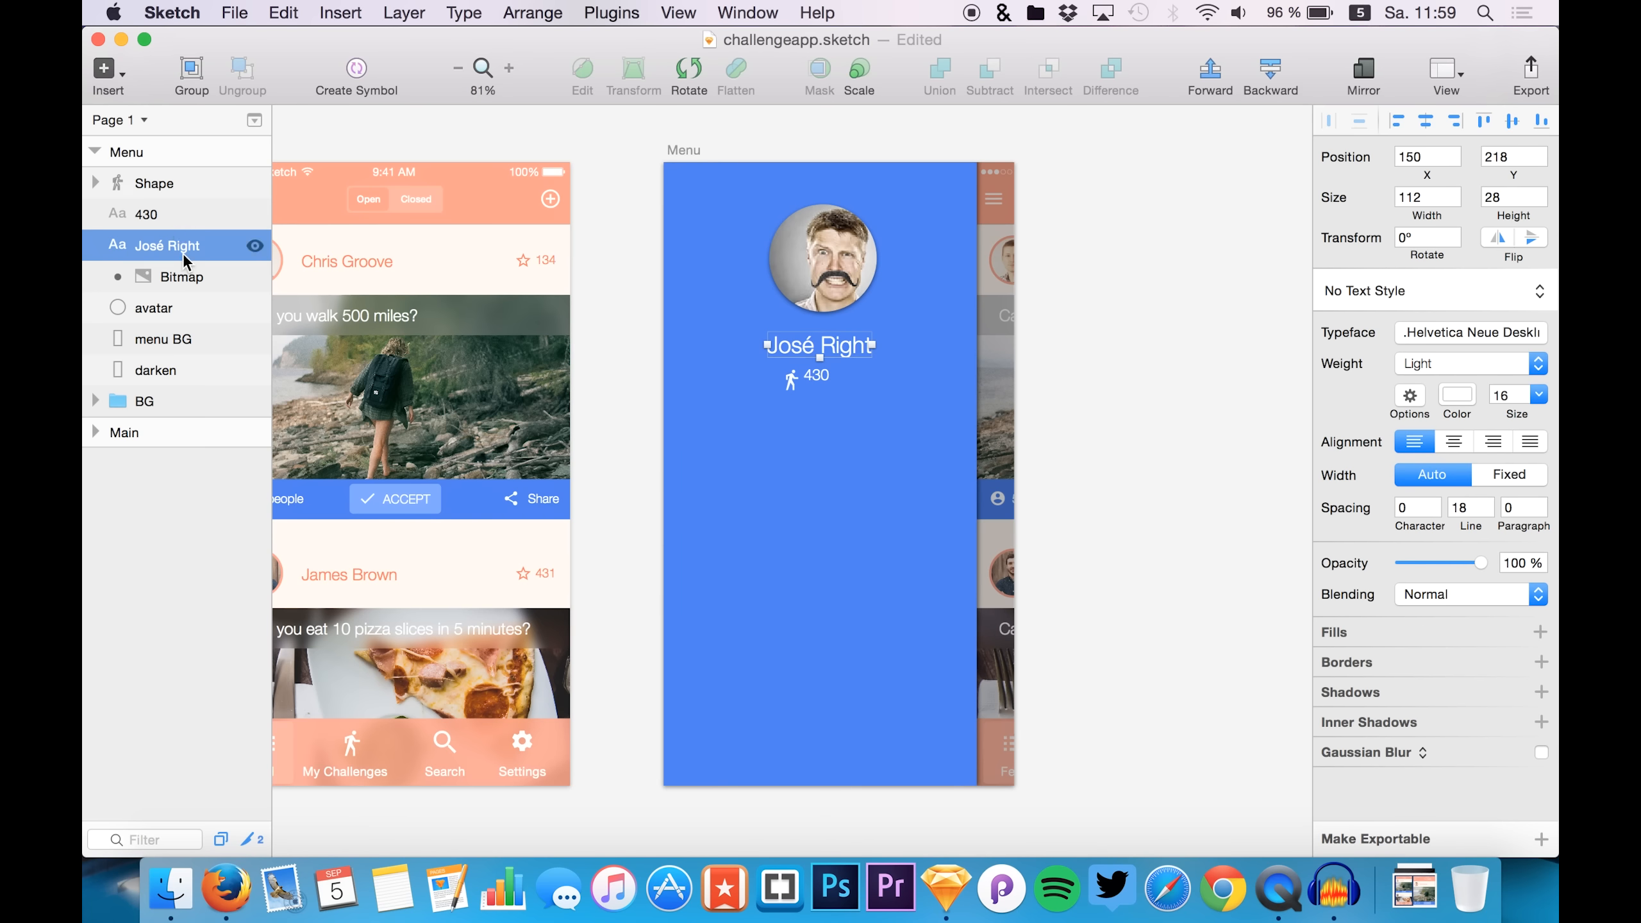
# - Nudge the 430 text a few pixels down and right so it sits level with the walking icon
pyautogui.press('Down')
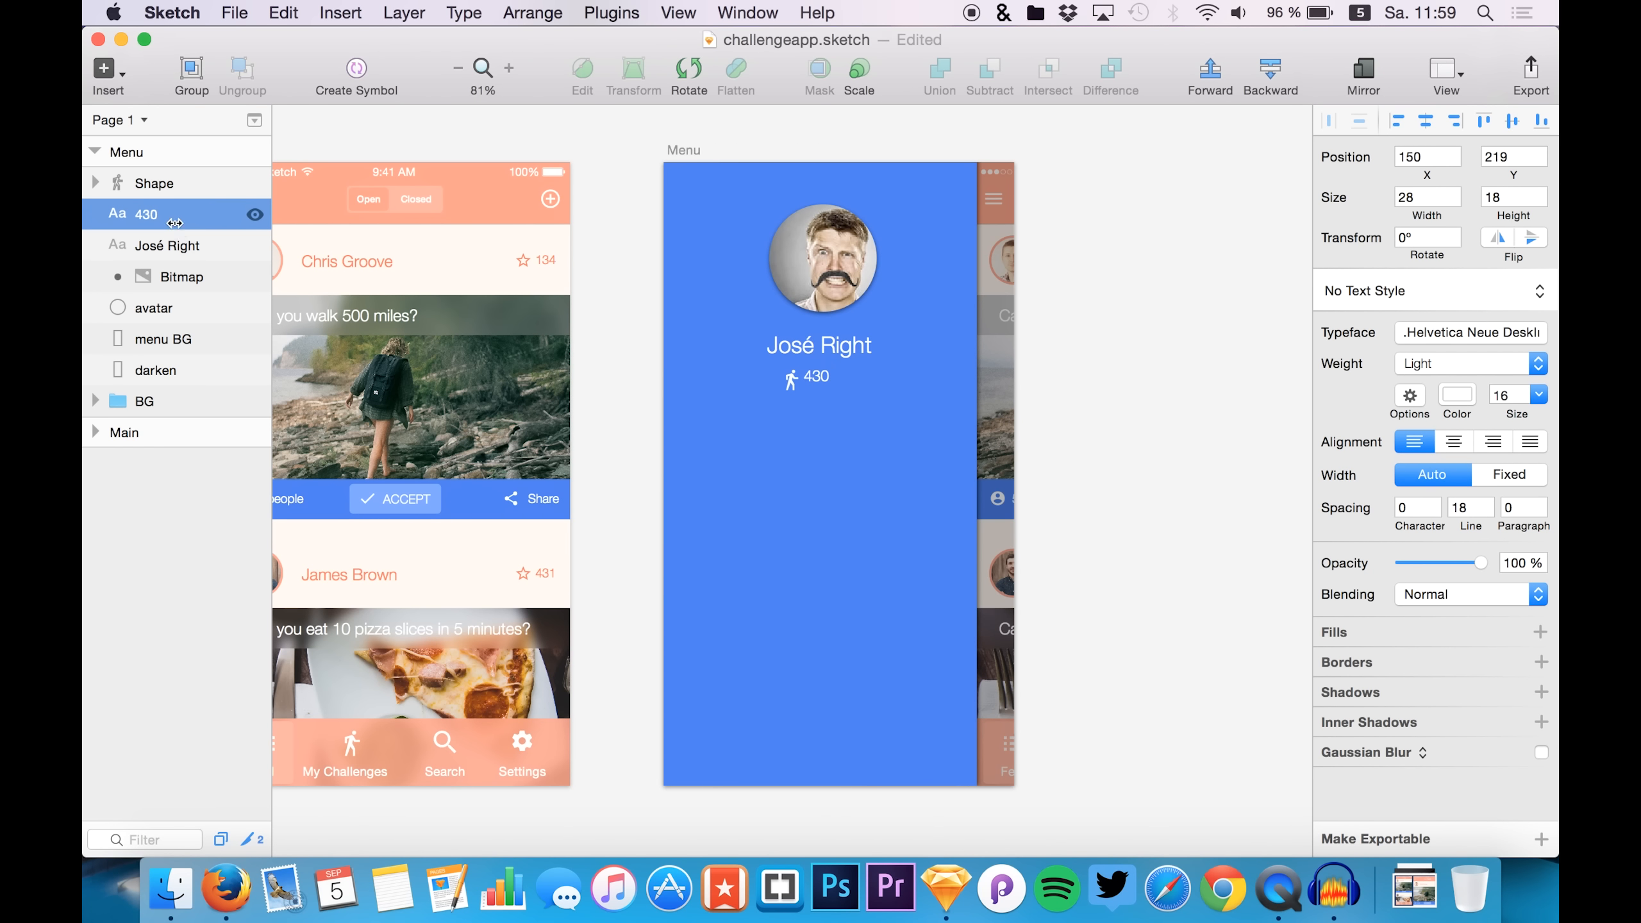
pyautogui.press('Down')
pyautogui.press('Down')
pyautogui.press('Down')
pyautogui.press('Right')
pyautogui.press('Right')
pyautogui.press('Right')
# - Reduce the walking icon and the 430 text to 60% opacity and move them together to the centre below the profile name
pyautogui.keyDown('shift'); pyautogui.click(162, 183); pyautogui.keyUp('shift')
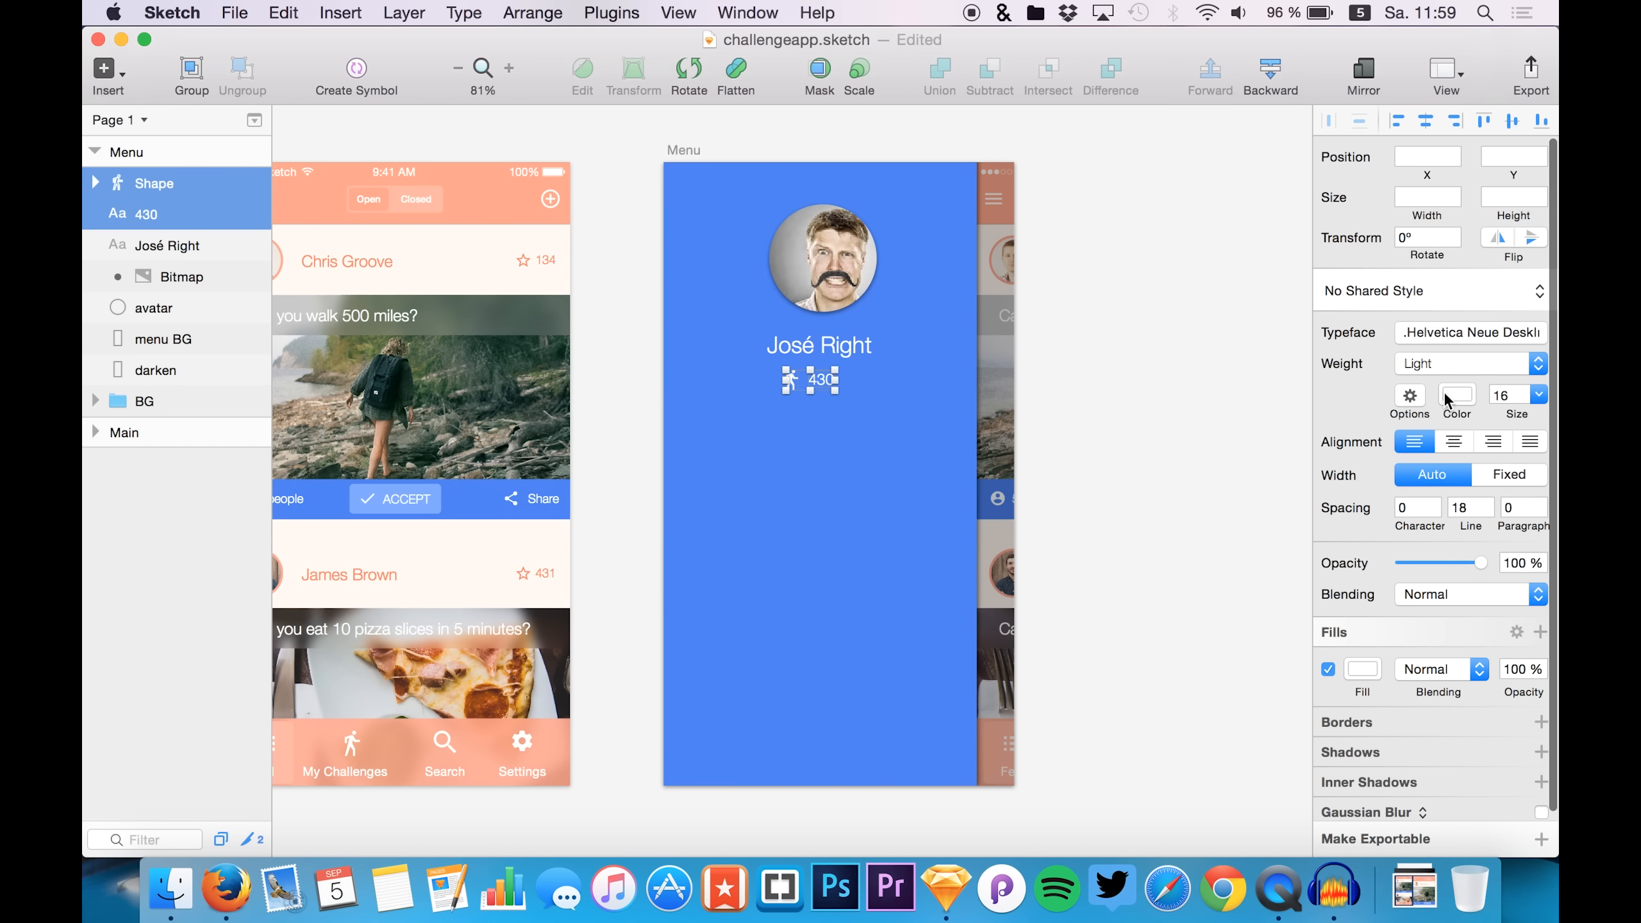
pyautogui.moveTo(1458, 561); pyautogui.dragTo(1449, 559)
pyautogui.moveTo(790, 415); pyautogui.dragTo(801, 416)
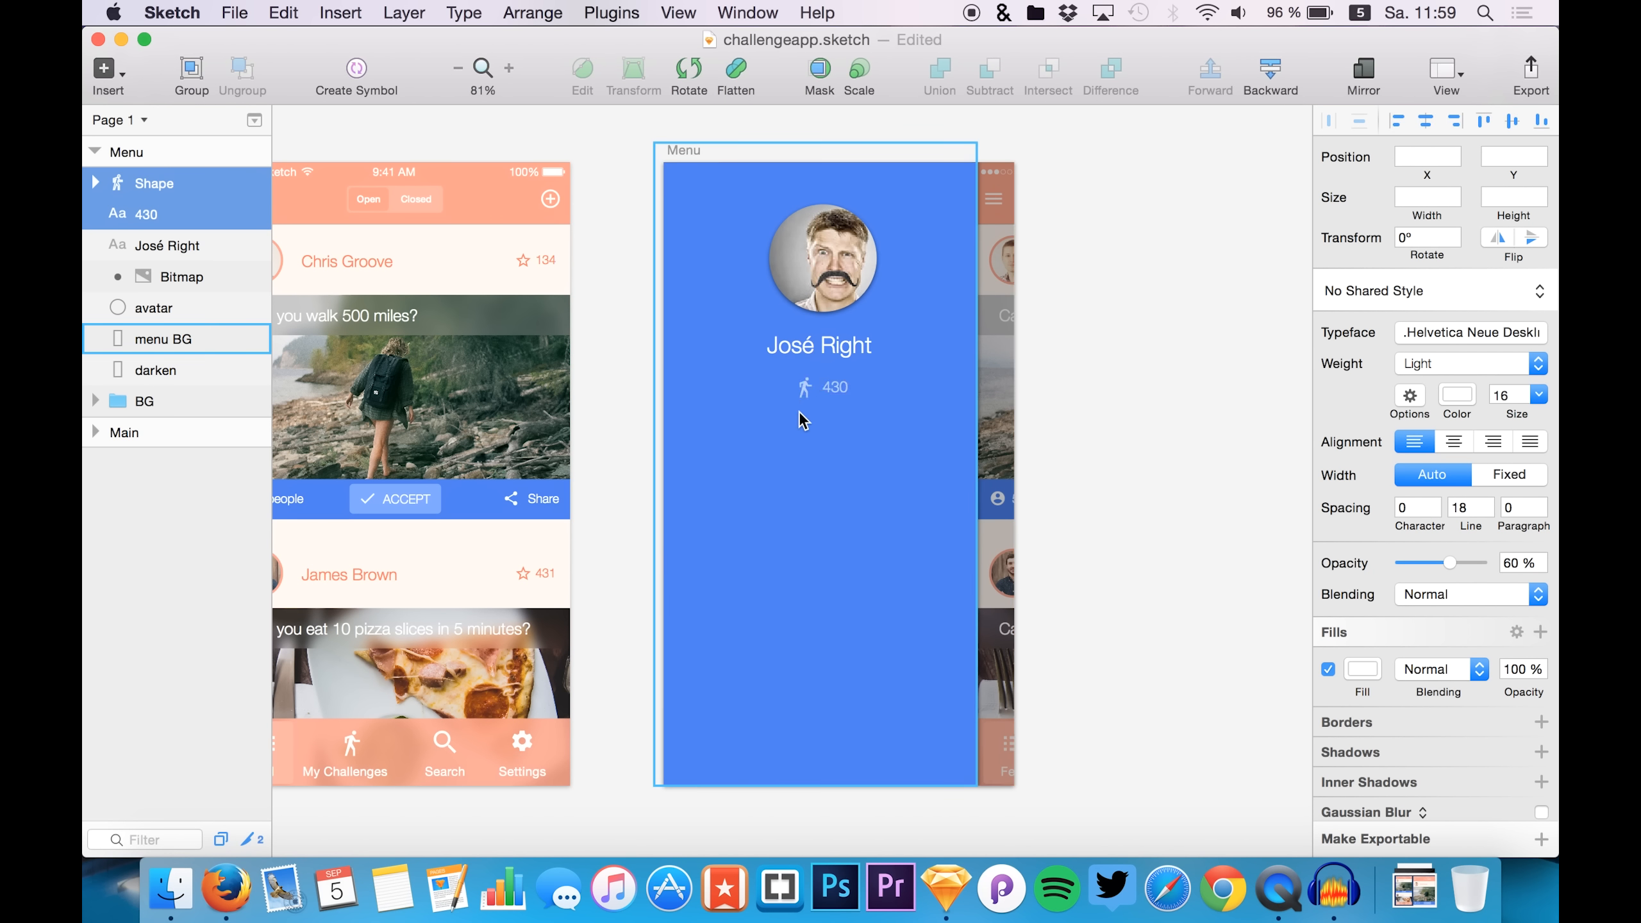
pyautogui.press('Left')
pyautogui.press('Left')
pyautogui.press('Left')
pyautogui.press('Up')
pyautogui.press('Up')
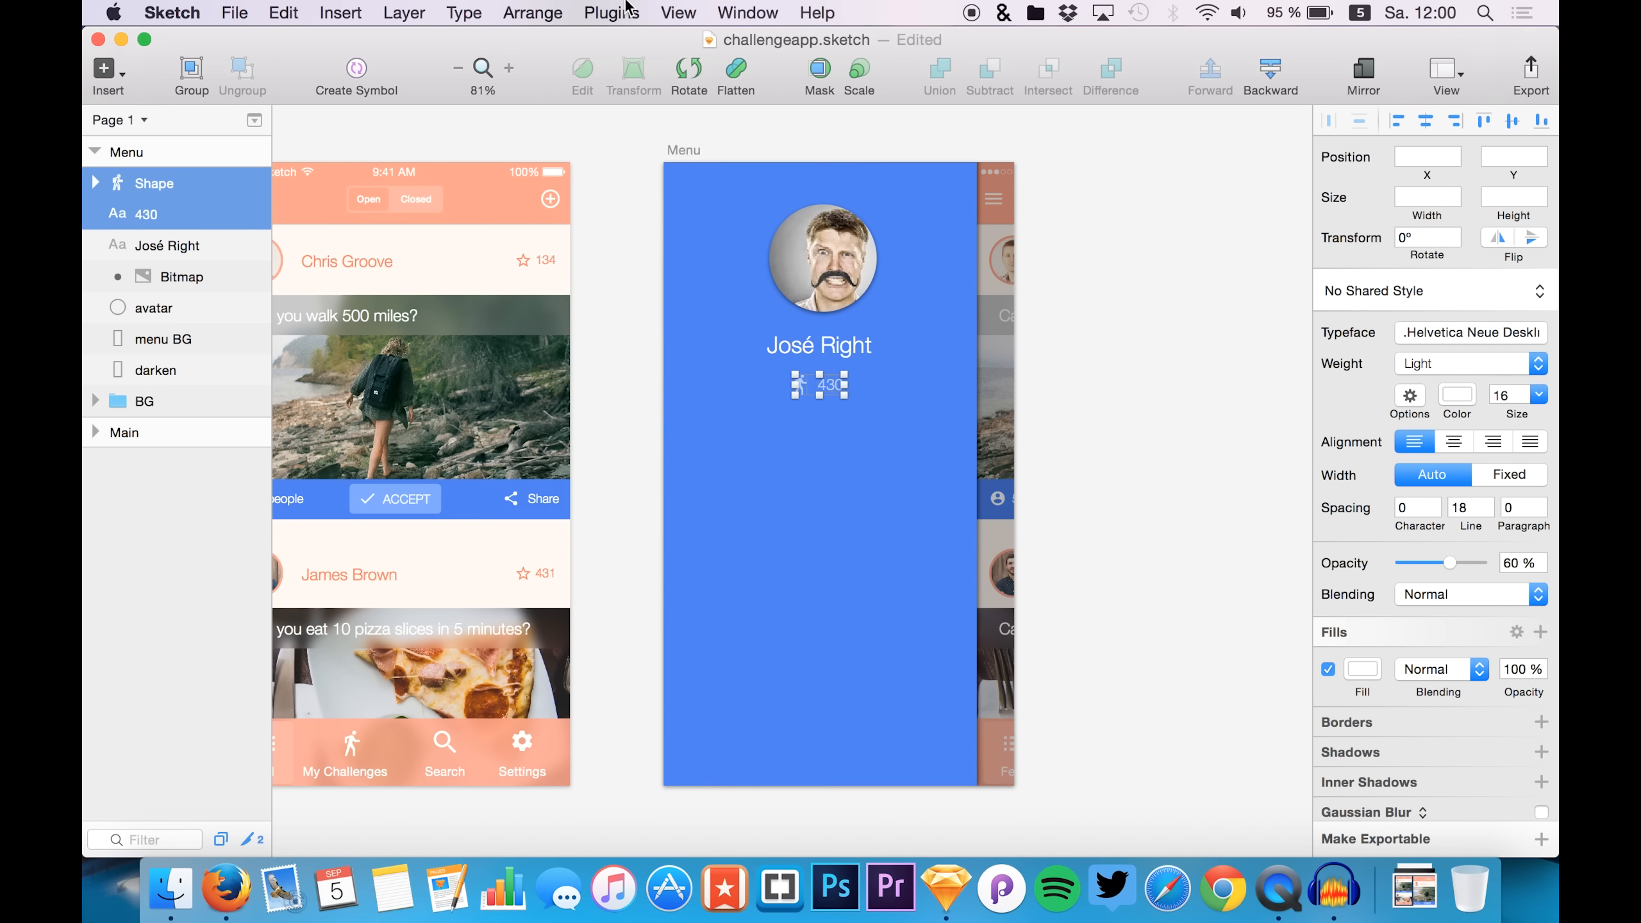
# - Show the rulers and place a vertical guide at 168, along the centre of the blue menu panel
pyautogui.click(678, 12)
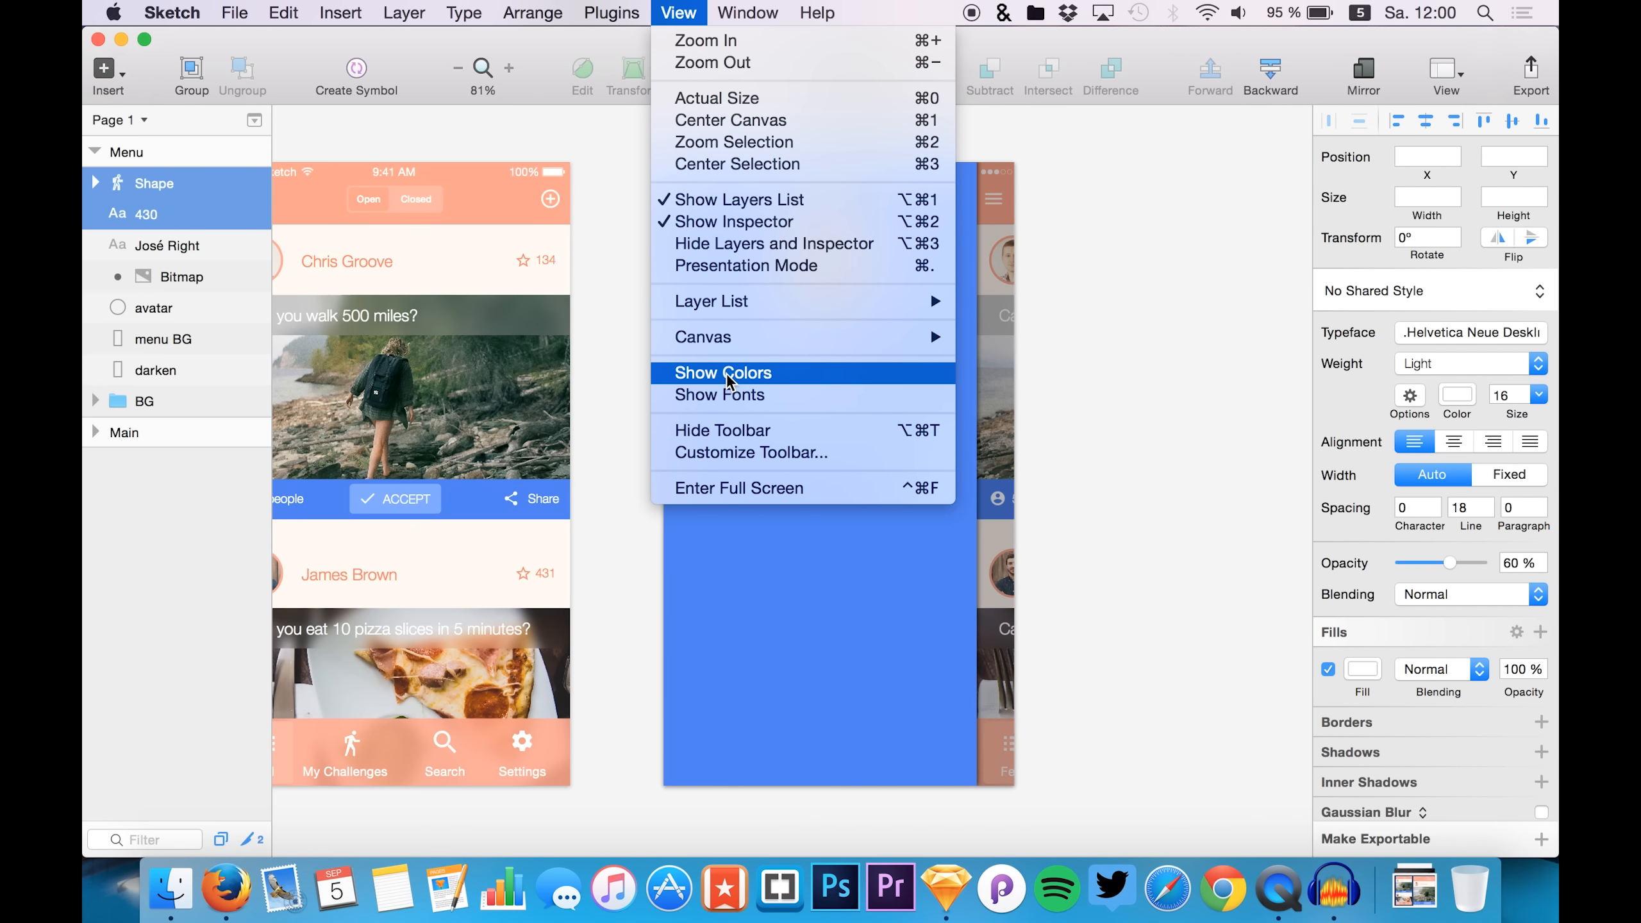
pyautogui.moveTo(722, 339)
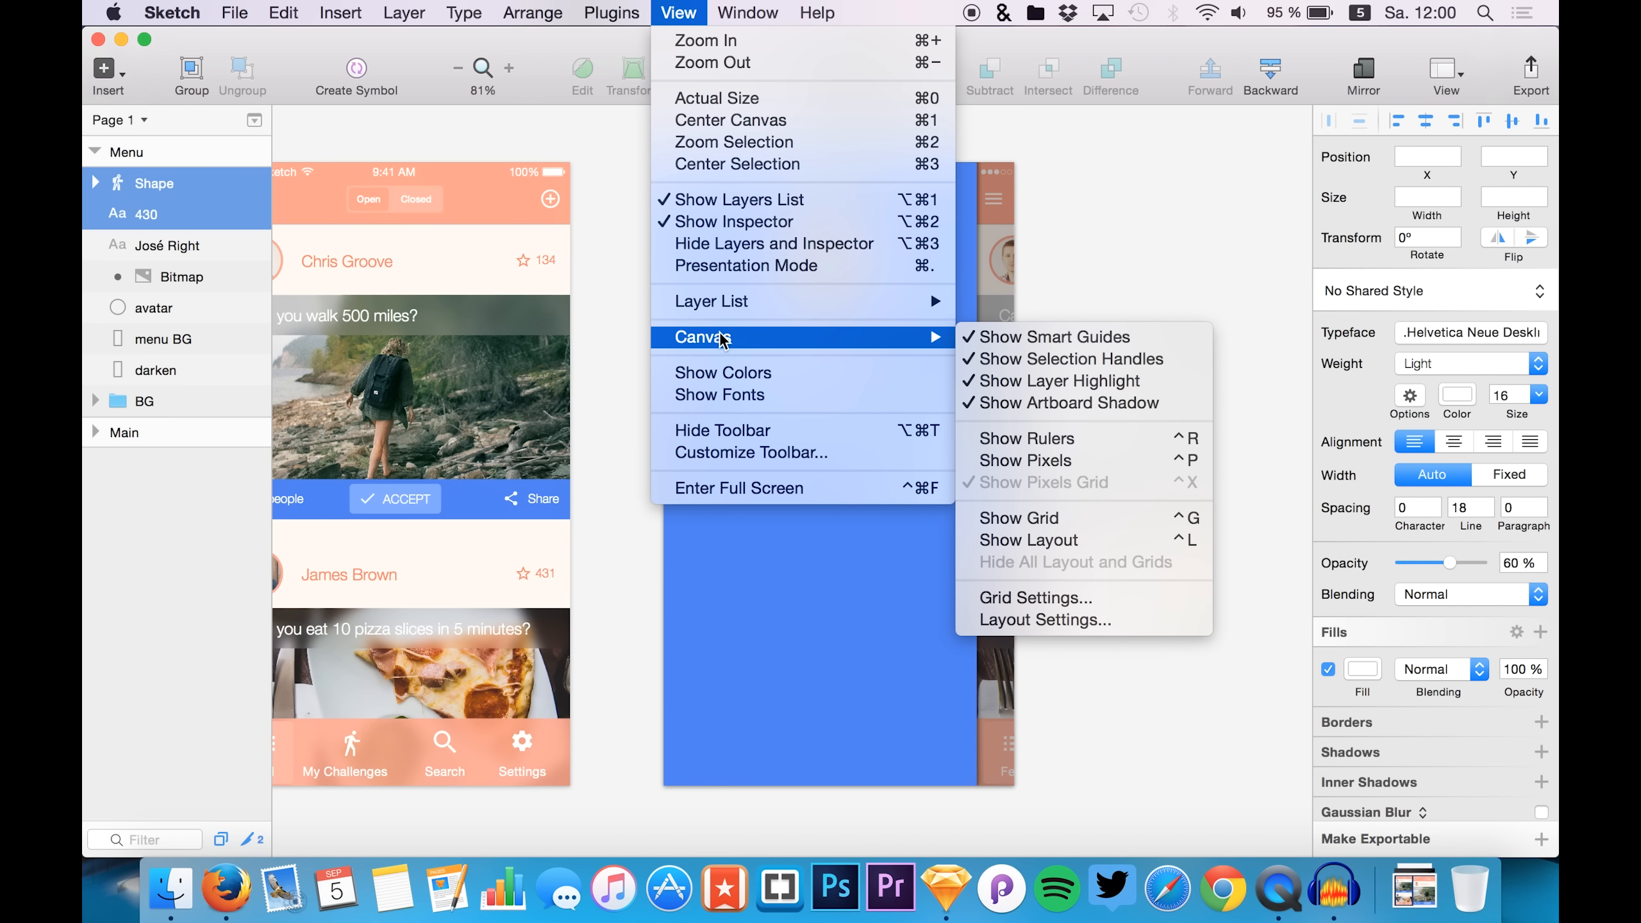
pyautogui.click(1051, 442)
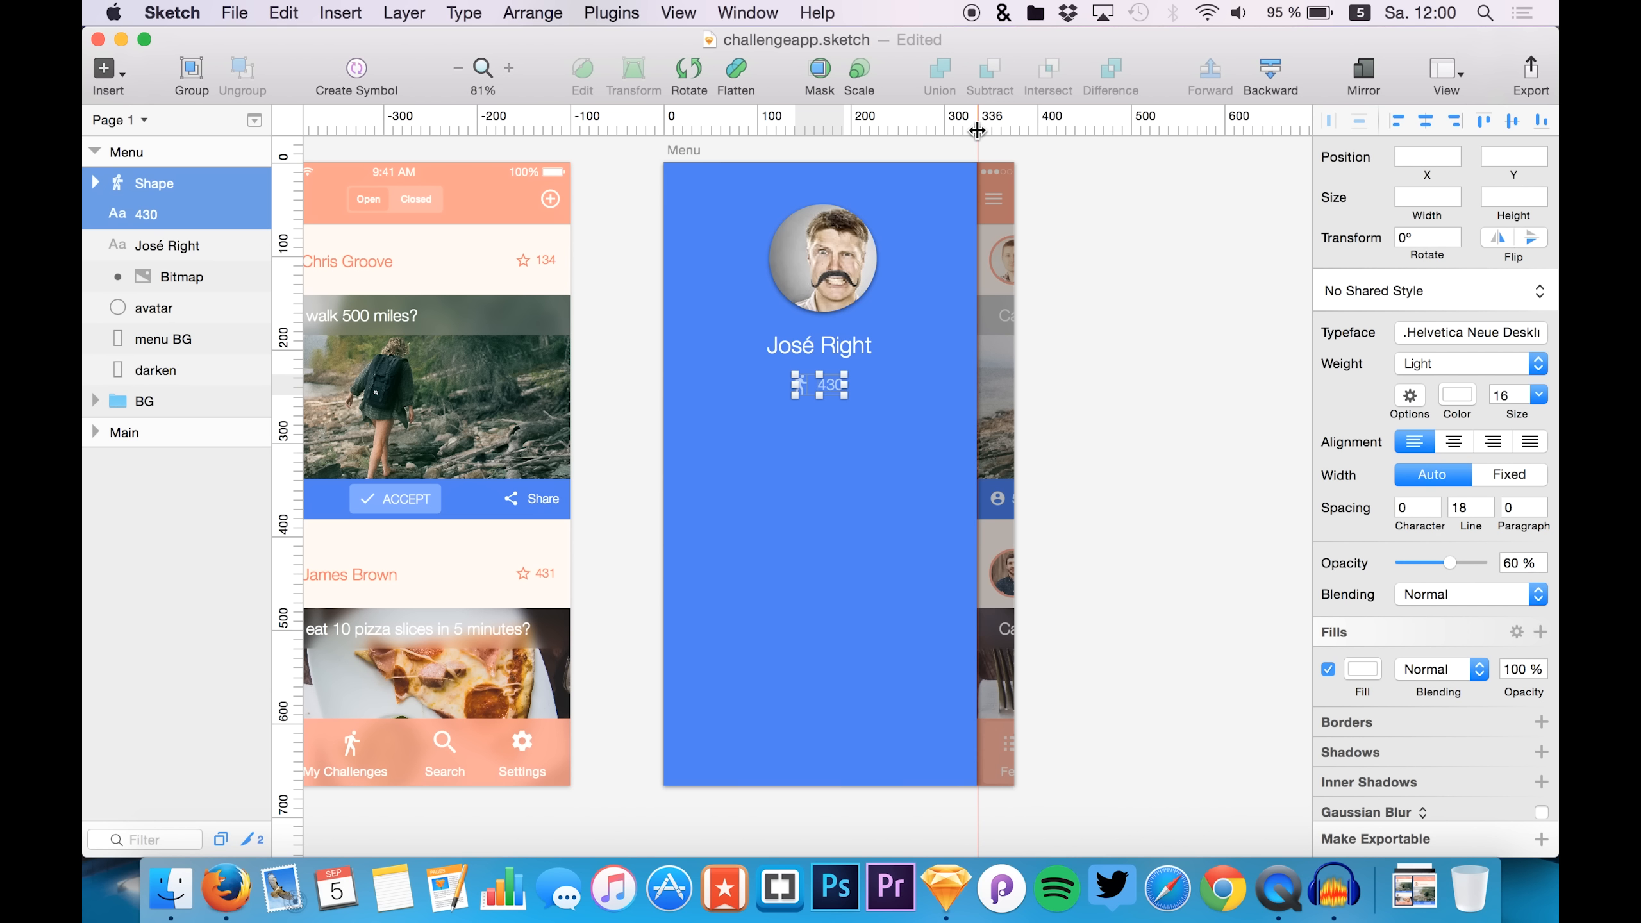
pyautogui.moveTo(977, 132); pyautogui.dragTo(848, 134)
pyautogui.click(818, 130)
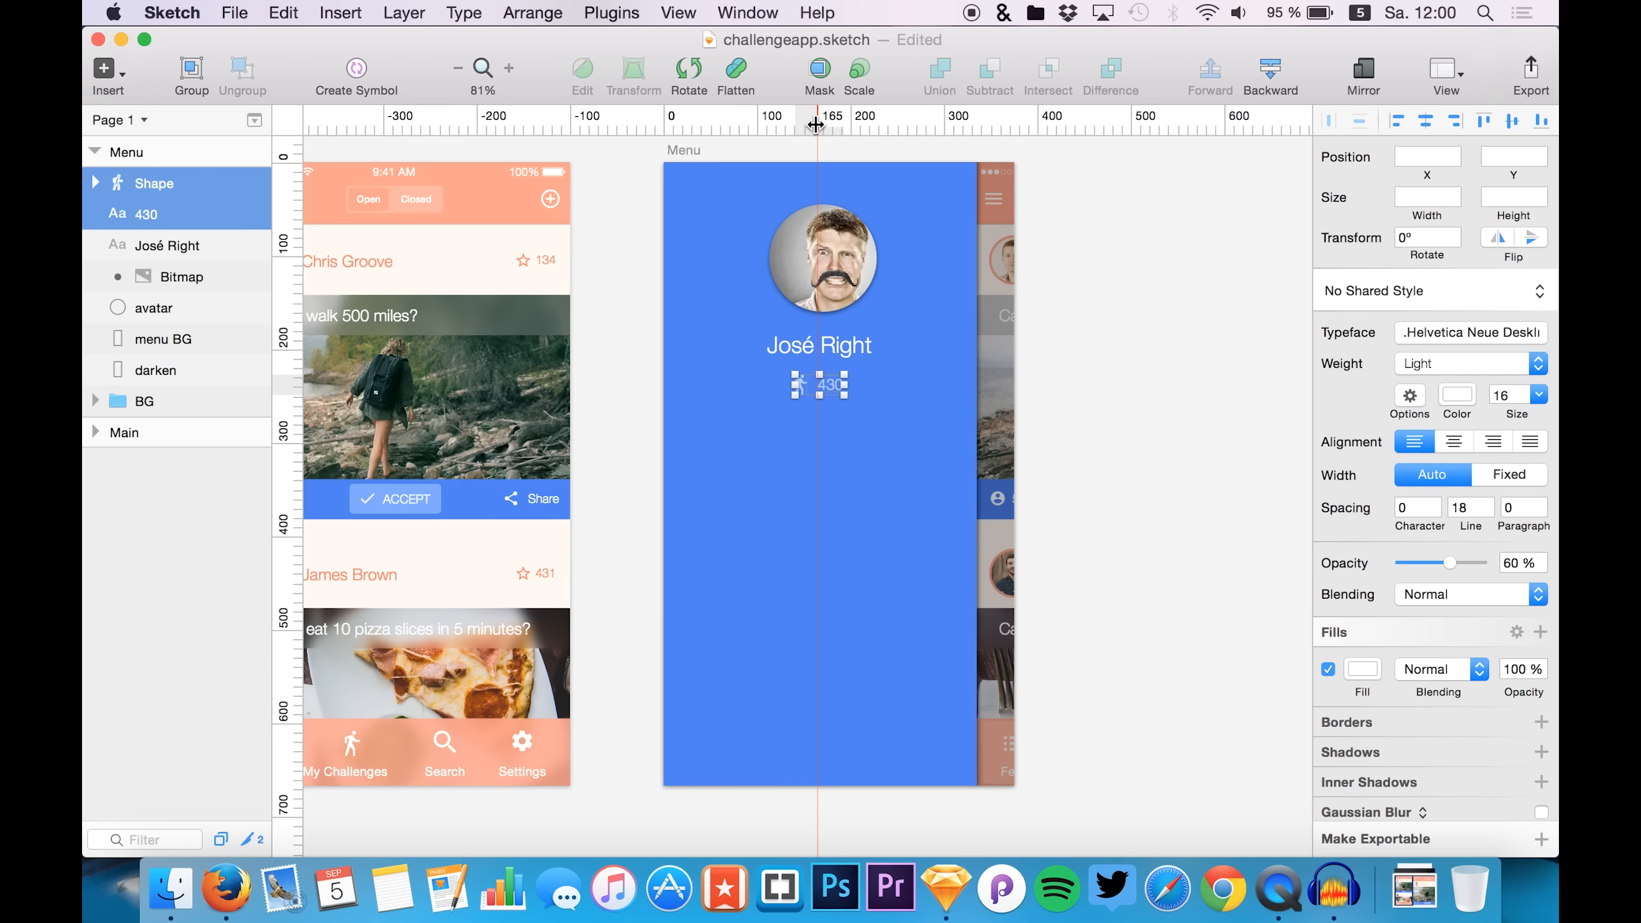
pyautogui.moveTo(823, 126); pyautogui.dragTo(825, 127)
pyautogui.scroll(8, 828, 263)
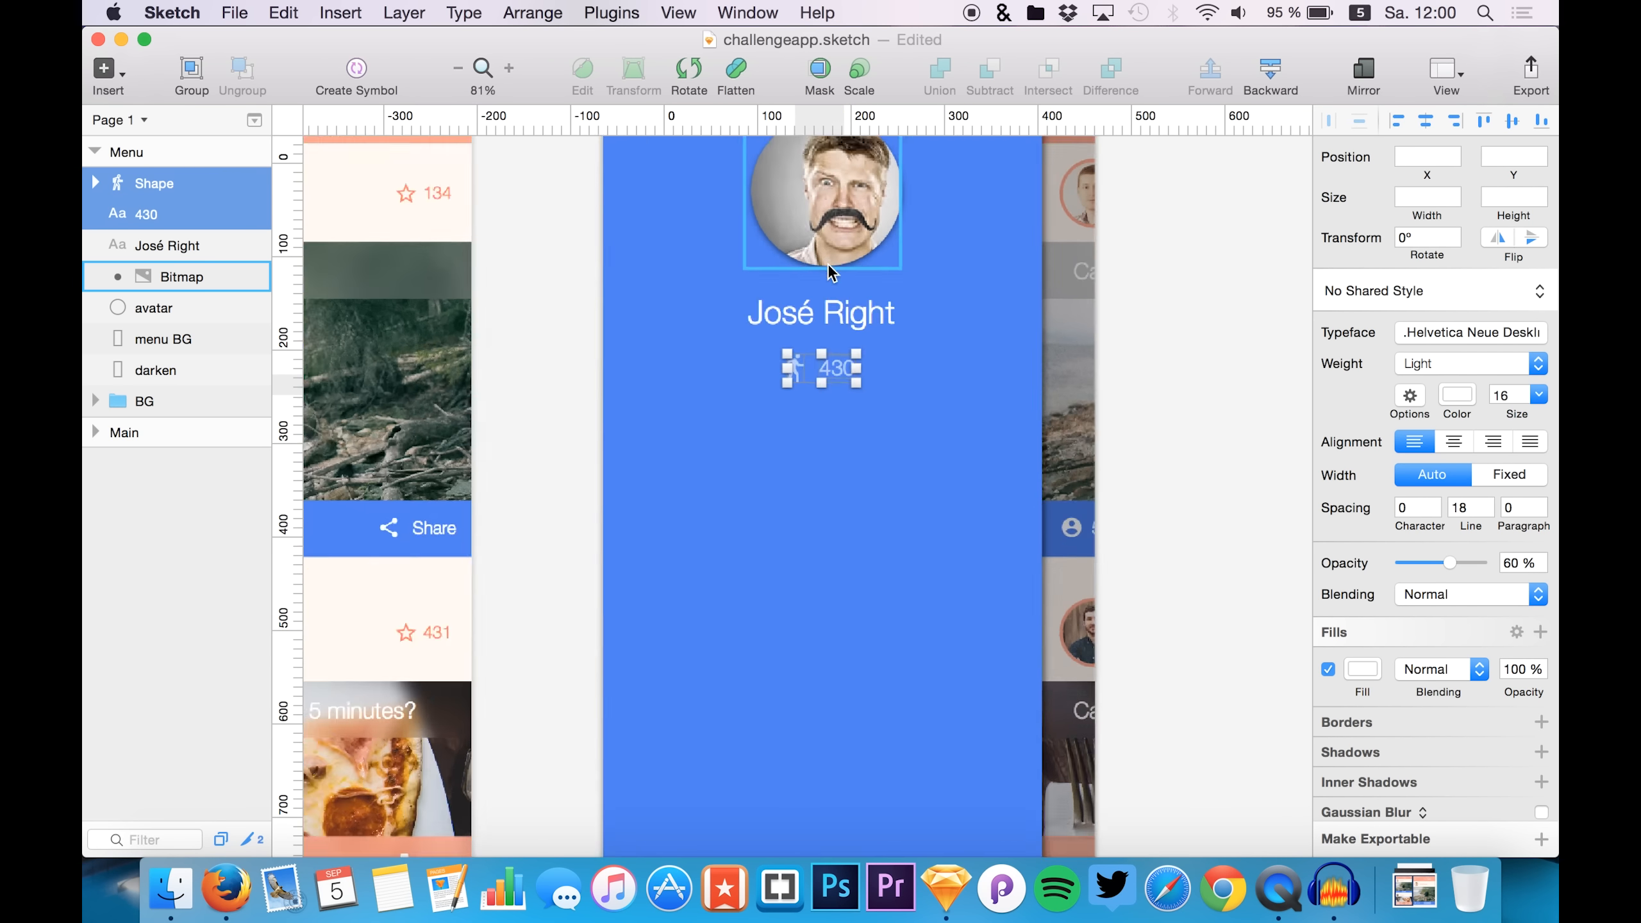
pyautogui.scroll(2, 828, 263)
pyautogui.moveTo(824, 125); pyautogui.dragTo(808, 126)
pyautogui.scroll(-5, 802, 336)
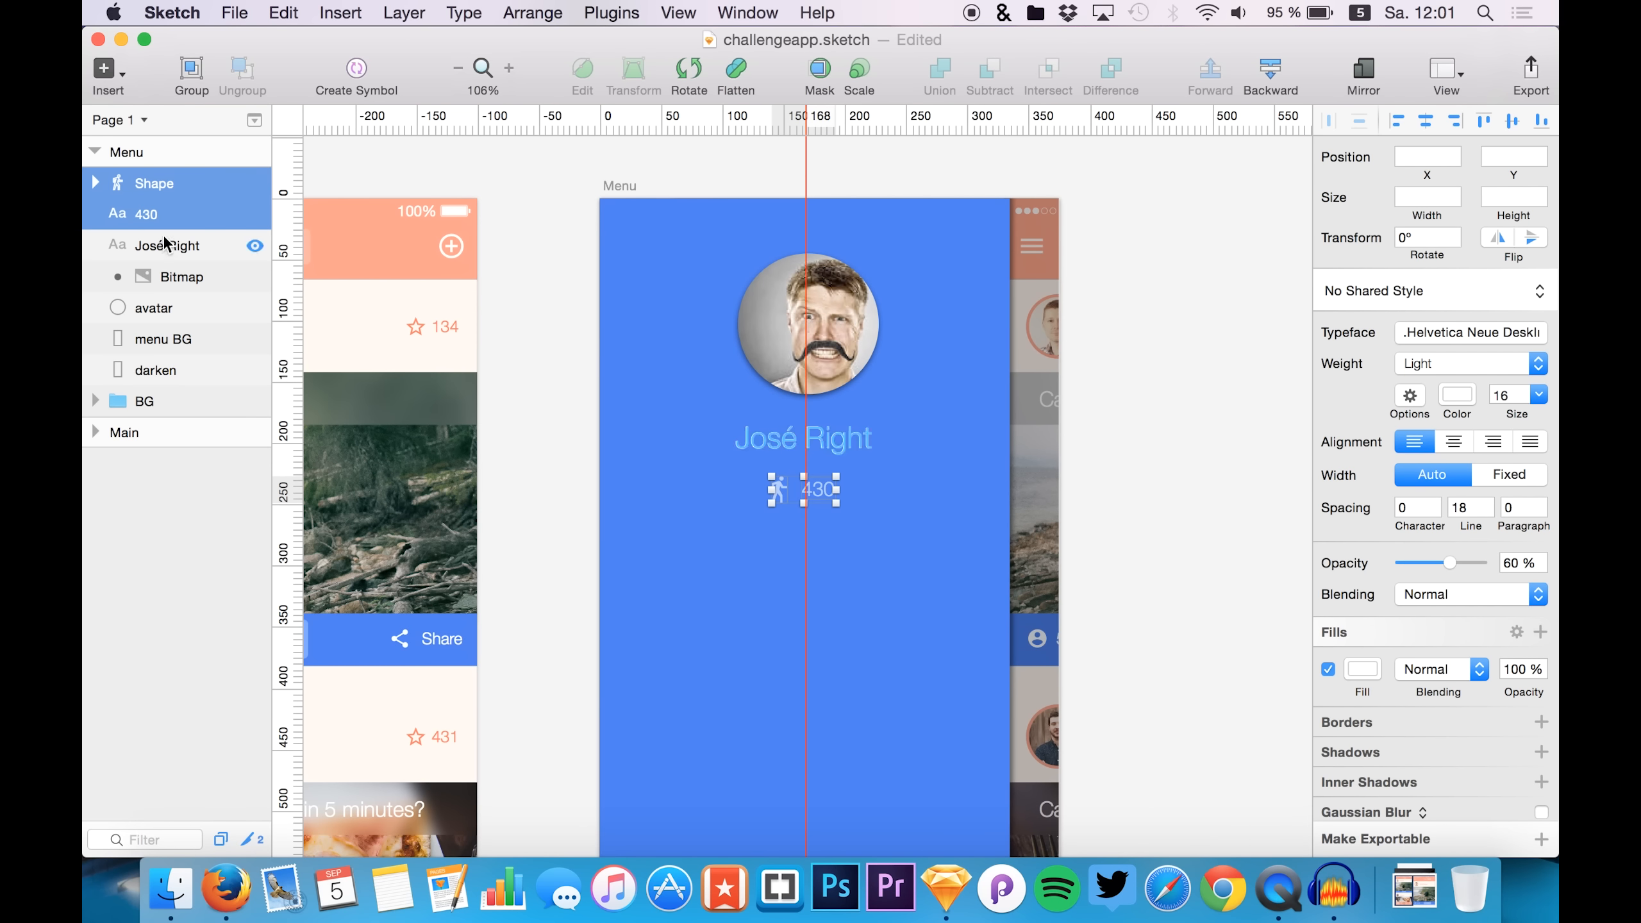
# - Move the avatar circle to X 111, Y 43 so it is centred on the vertical guide
pyautogui.click(162, 330)
pyautogui.click(154, 304)
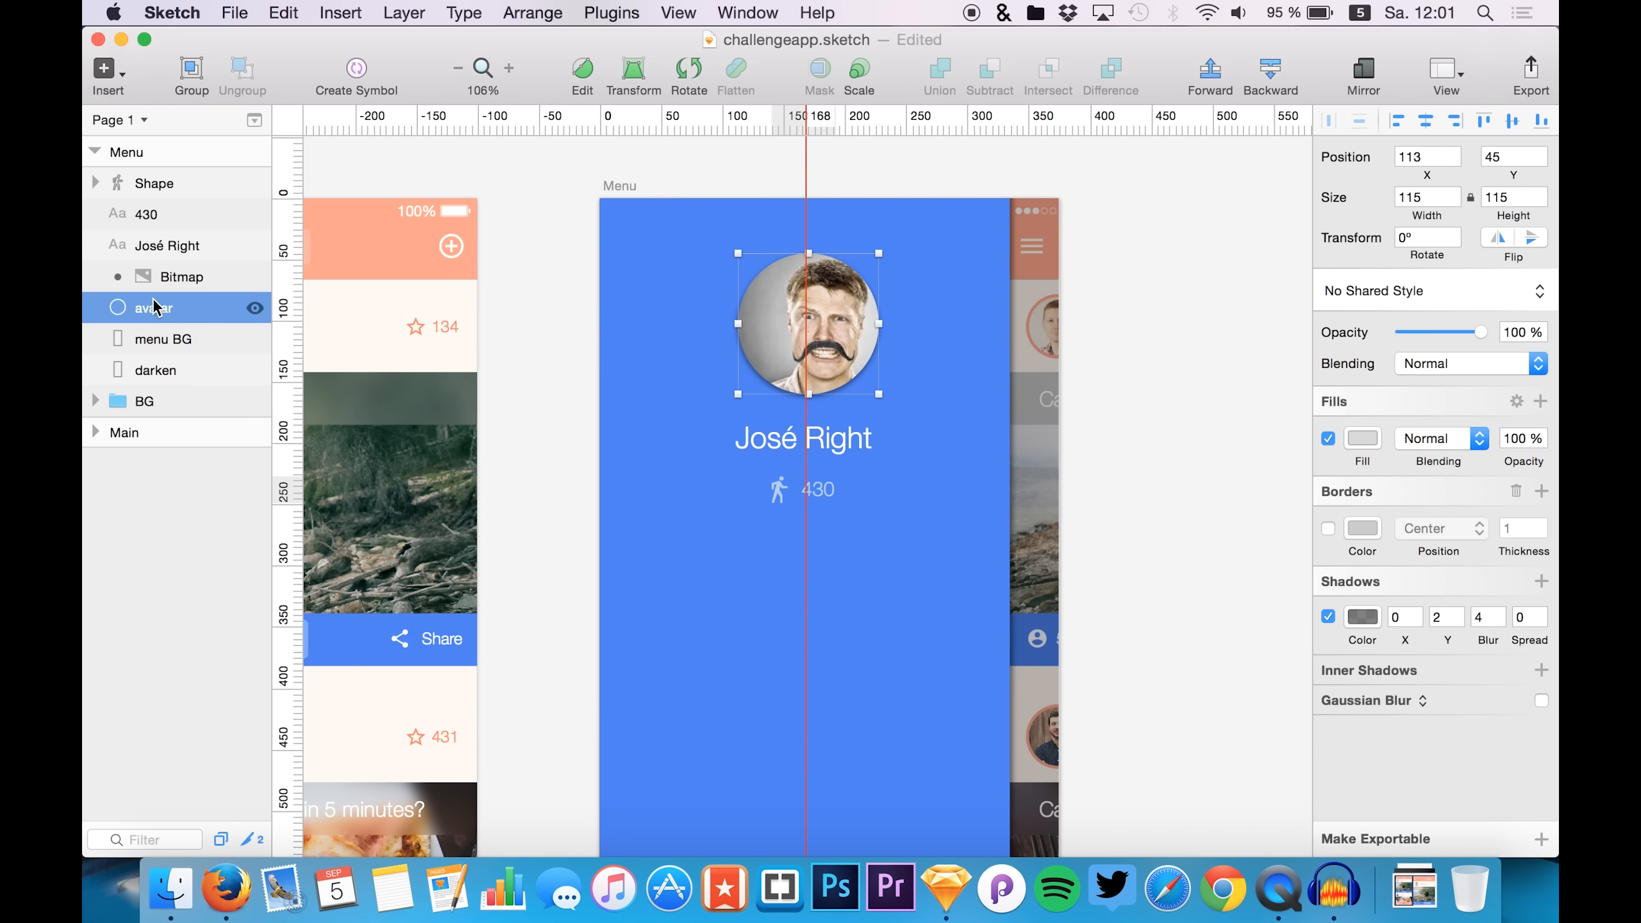
pyautogui.moveTo(640, 327)
pyautogui.mouseDown()
pyautogui.moveTo(743, 329)
pyautogui.moveTo(656, 317)
pyautogui.mouseUp()
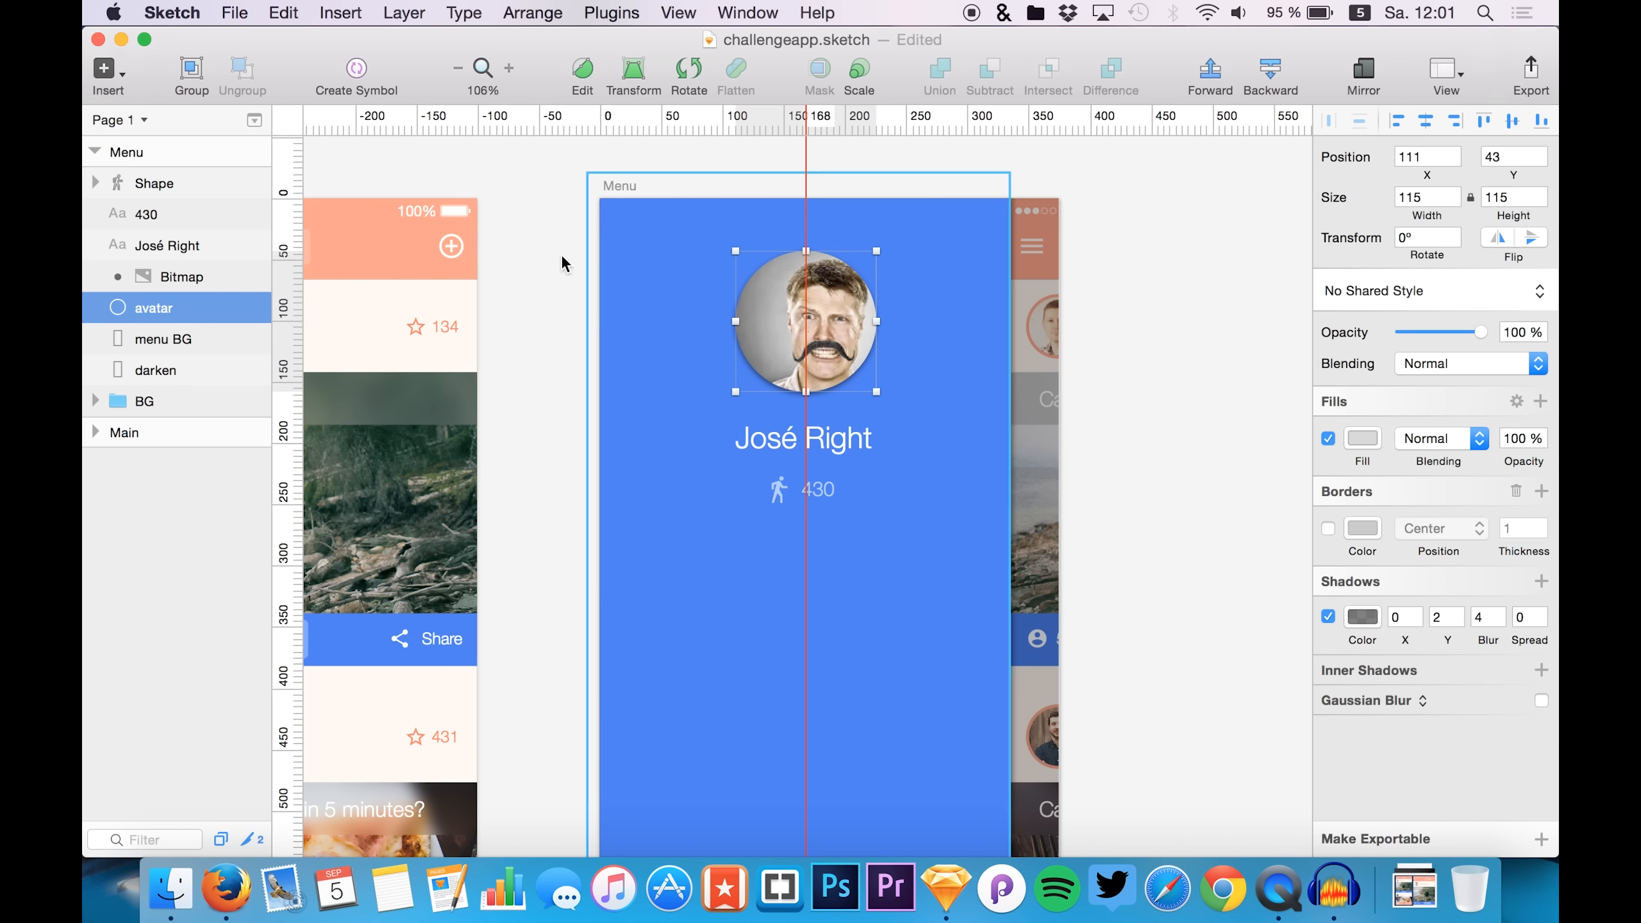
# - Nudge the avatar's Bitmap photo to X 109, Y 43 to match the moved circle
pyautogui.click(179, 277)
pyautogui.hotkey('alt', 'shift', 'Left')
pyautogui.hotkey('alt', 'shift', 'Left')
pyautogui.hotkey('alt', 'shift', 'Right')
pyautogui.hotkey('alt', 'shift', 'Right')
pyautogui.hotkey('alt', 'Right')
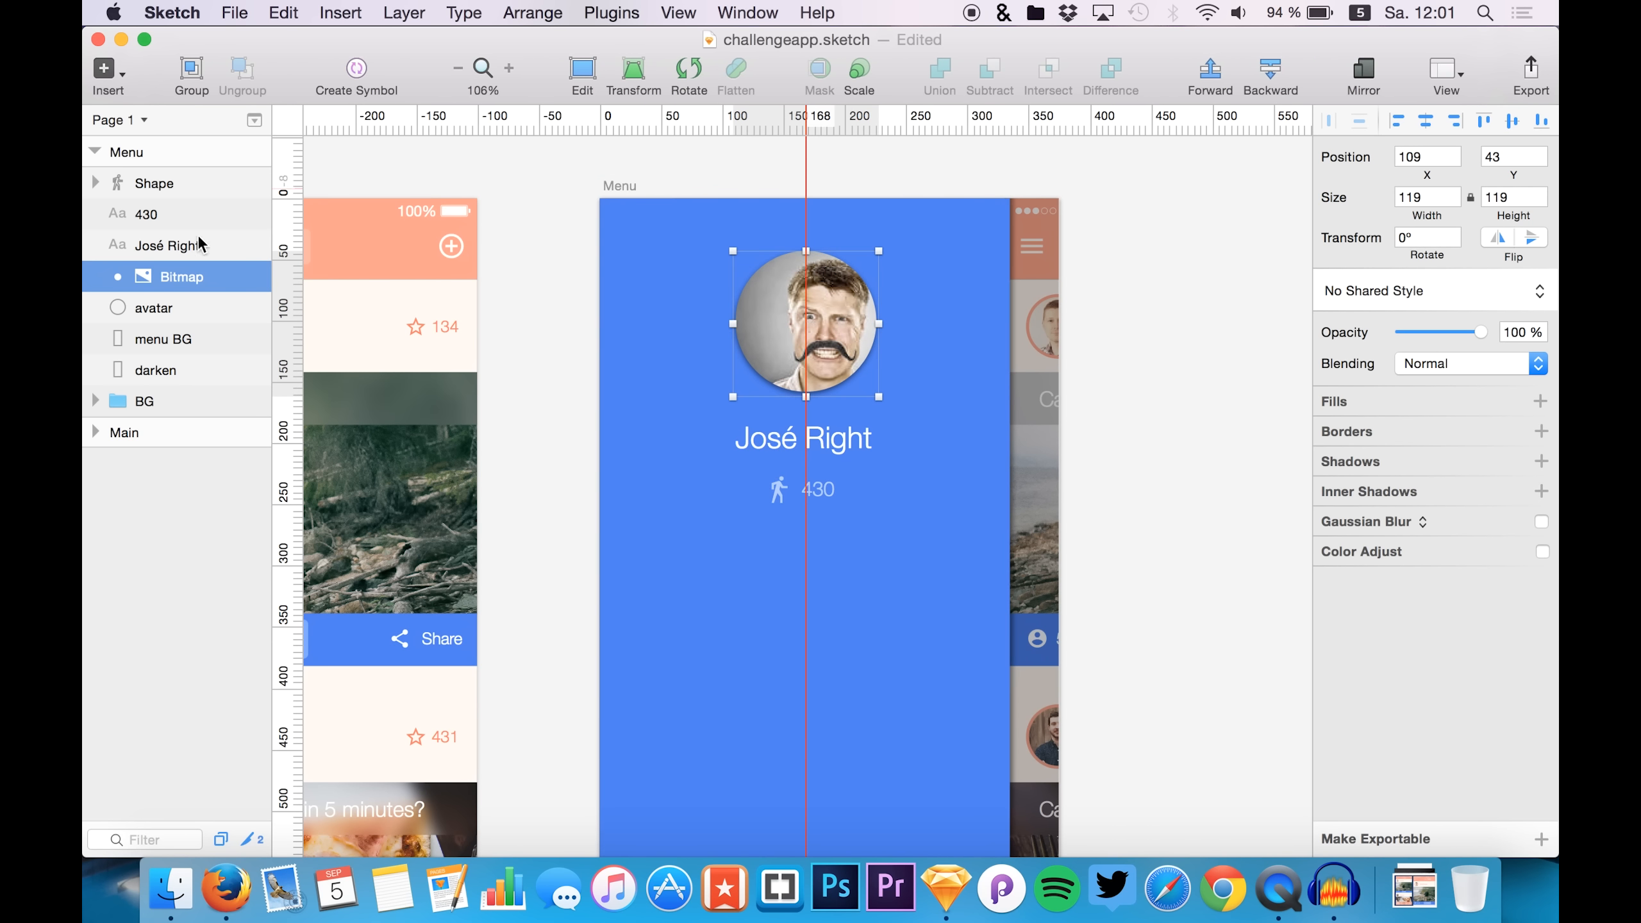
# - Centre the profile name on the vertical guide and move the walking icon and 430 text slightly up, closer to the name
pyautogui.click(166, 245)
pyautogui.moveTo(780, 428)
pyautogui.mouseDown()
pyautogui.moveTo(762, 428)
pyautogui.moveTo(779, 428)
pyautogui.mouseUp()
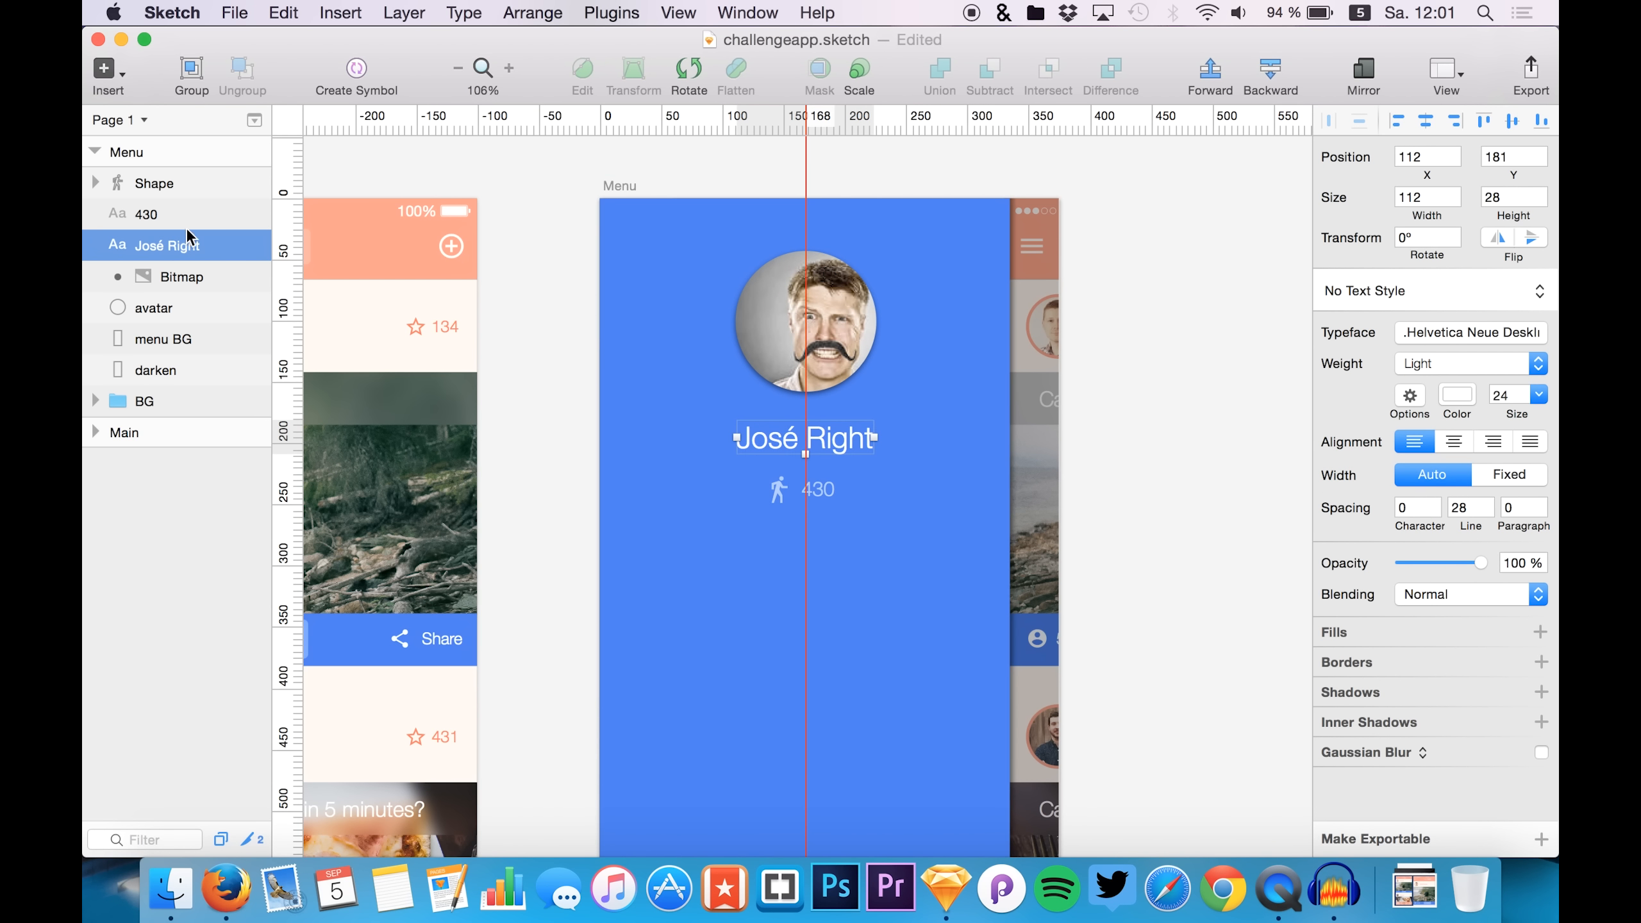
pyautogui.click(133, 193)
pyautogui.keyDown('shift'); pyautogui.click(133, 205); pyautogui.keyUp('shift')
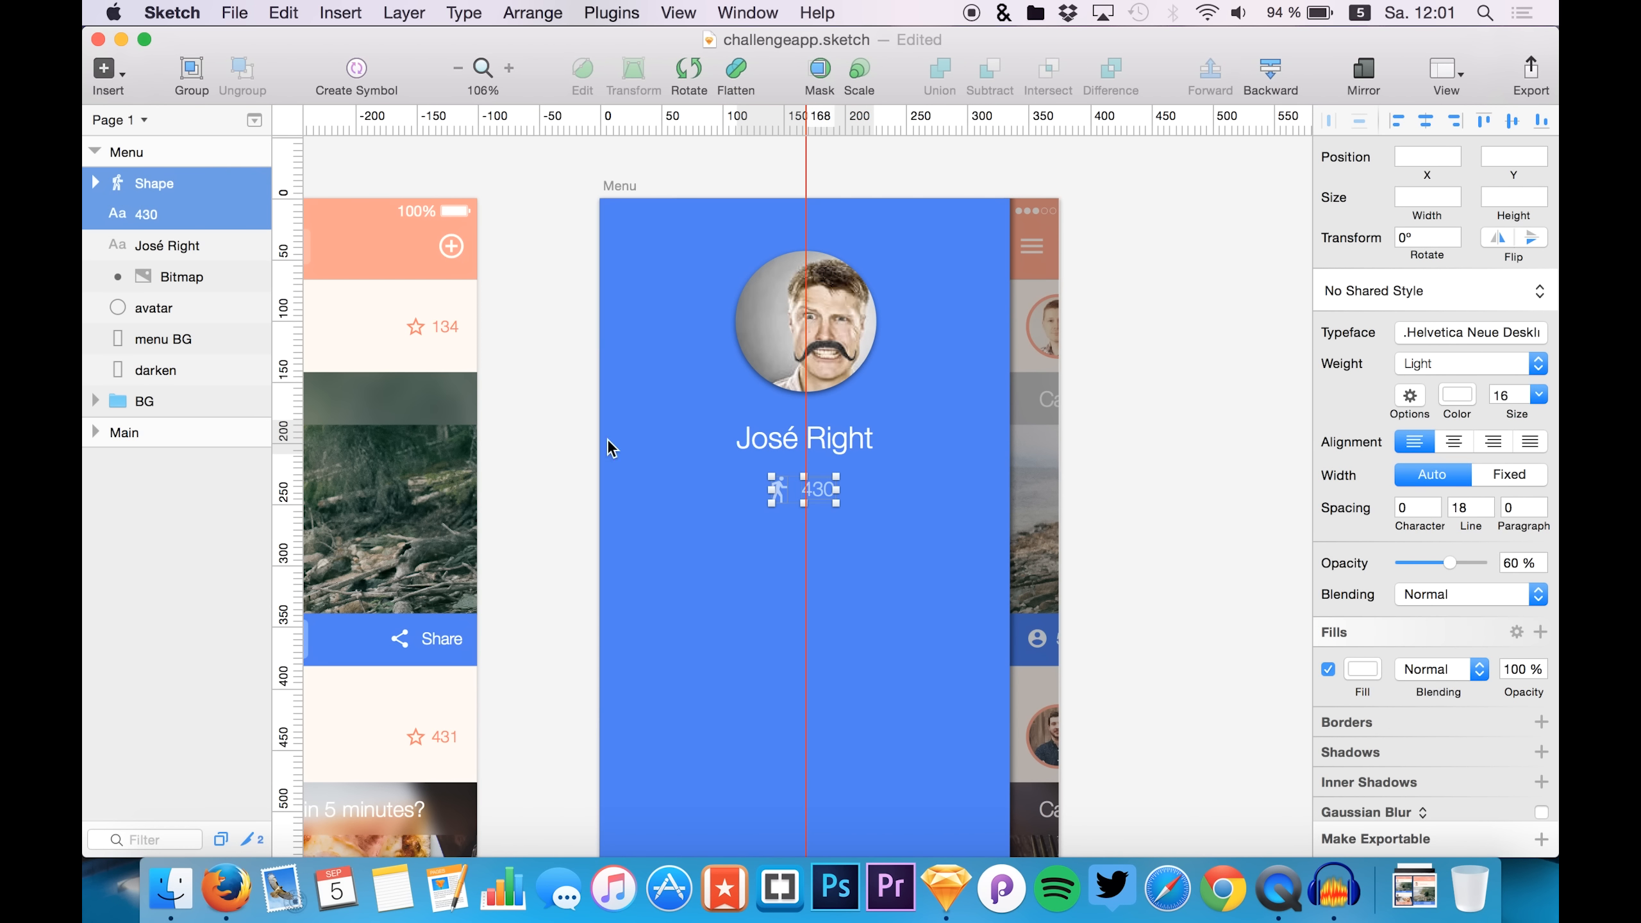
pyautogui.press('alt')
pyautogui.moveTo(789, 490); pyautogui.dragTo(786, 486)
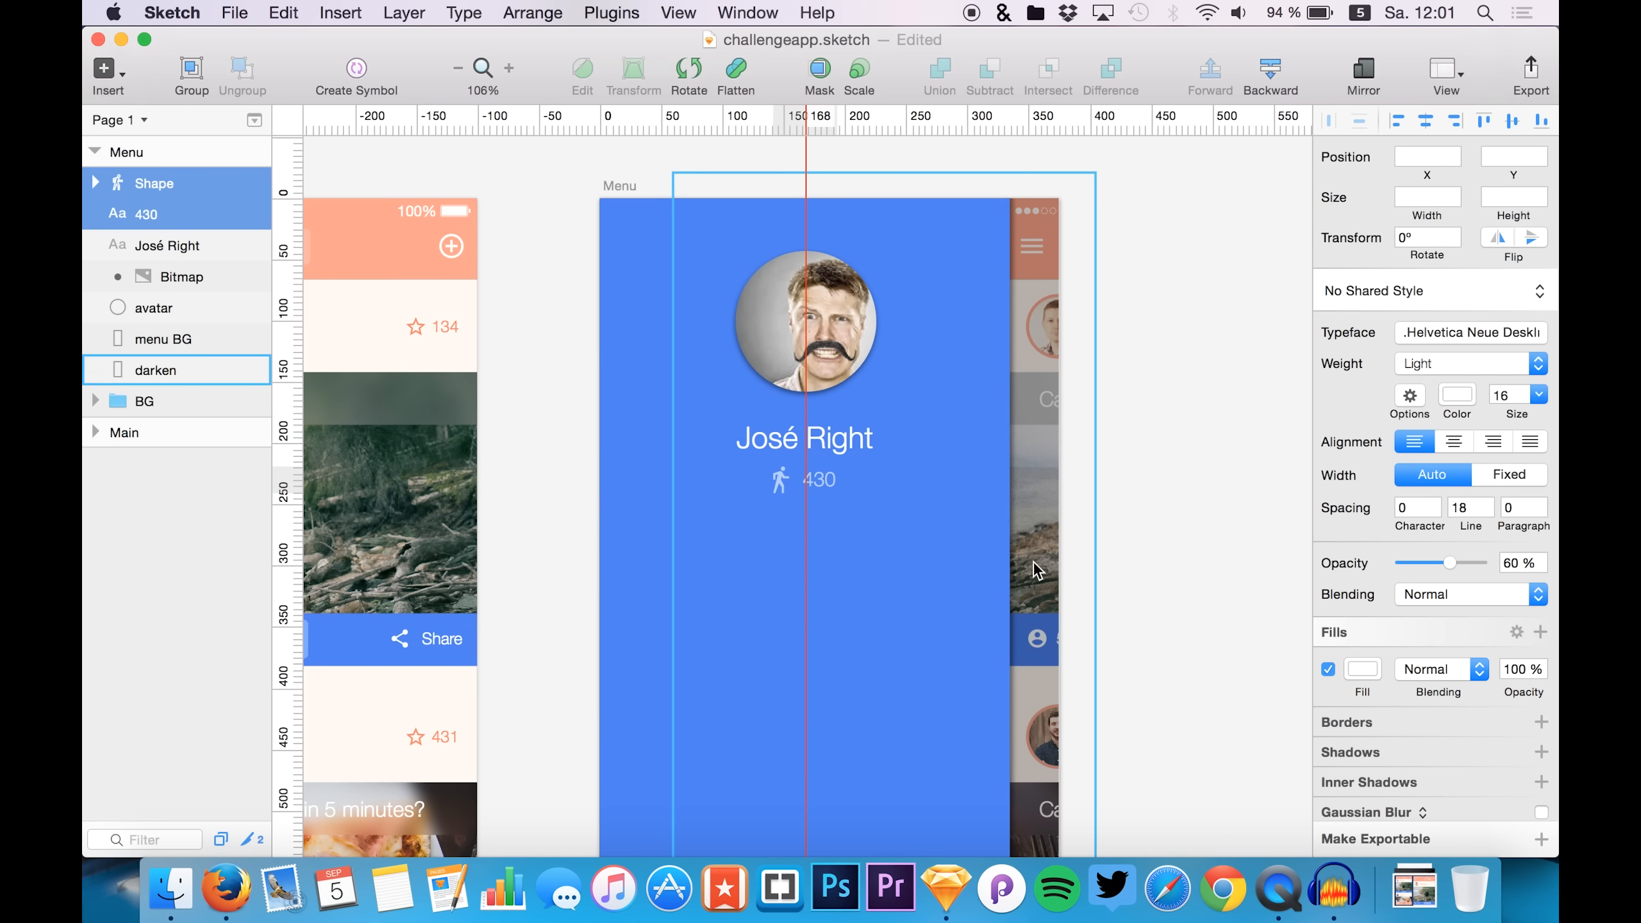
# - Clear the selection and save the document
pyautogui.scroll(-3, 996, 569)
pyautogui.scroll(1, 997, 577)
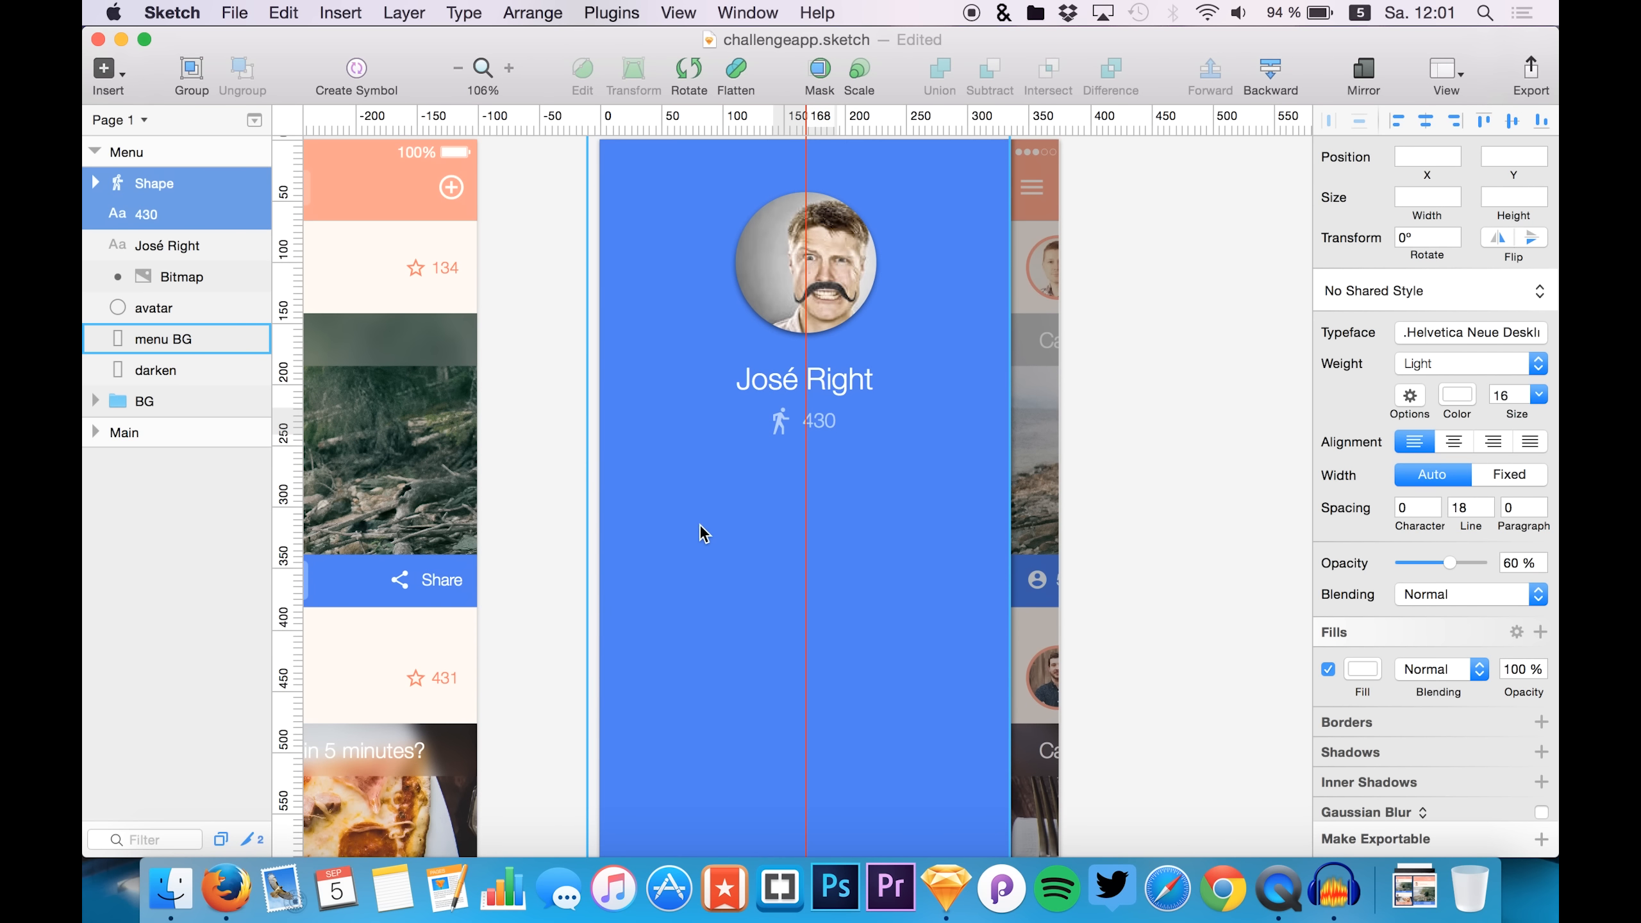
pyautogui.click(652, 511)
pyautogui.click(1193, 440)
pyautogui.press('super+s')
# - In the Main artboard's first card, place the ACCEPT text layer directly above its checkmark and copy both together with btn BG
pyautogui.scroll(-5, 1122, 446)
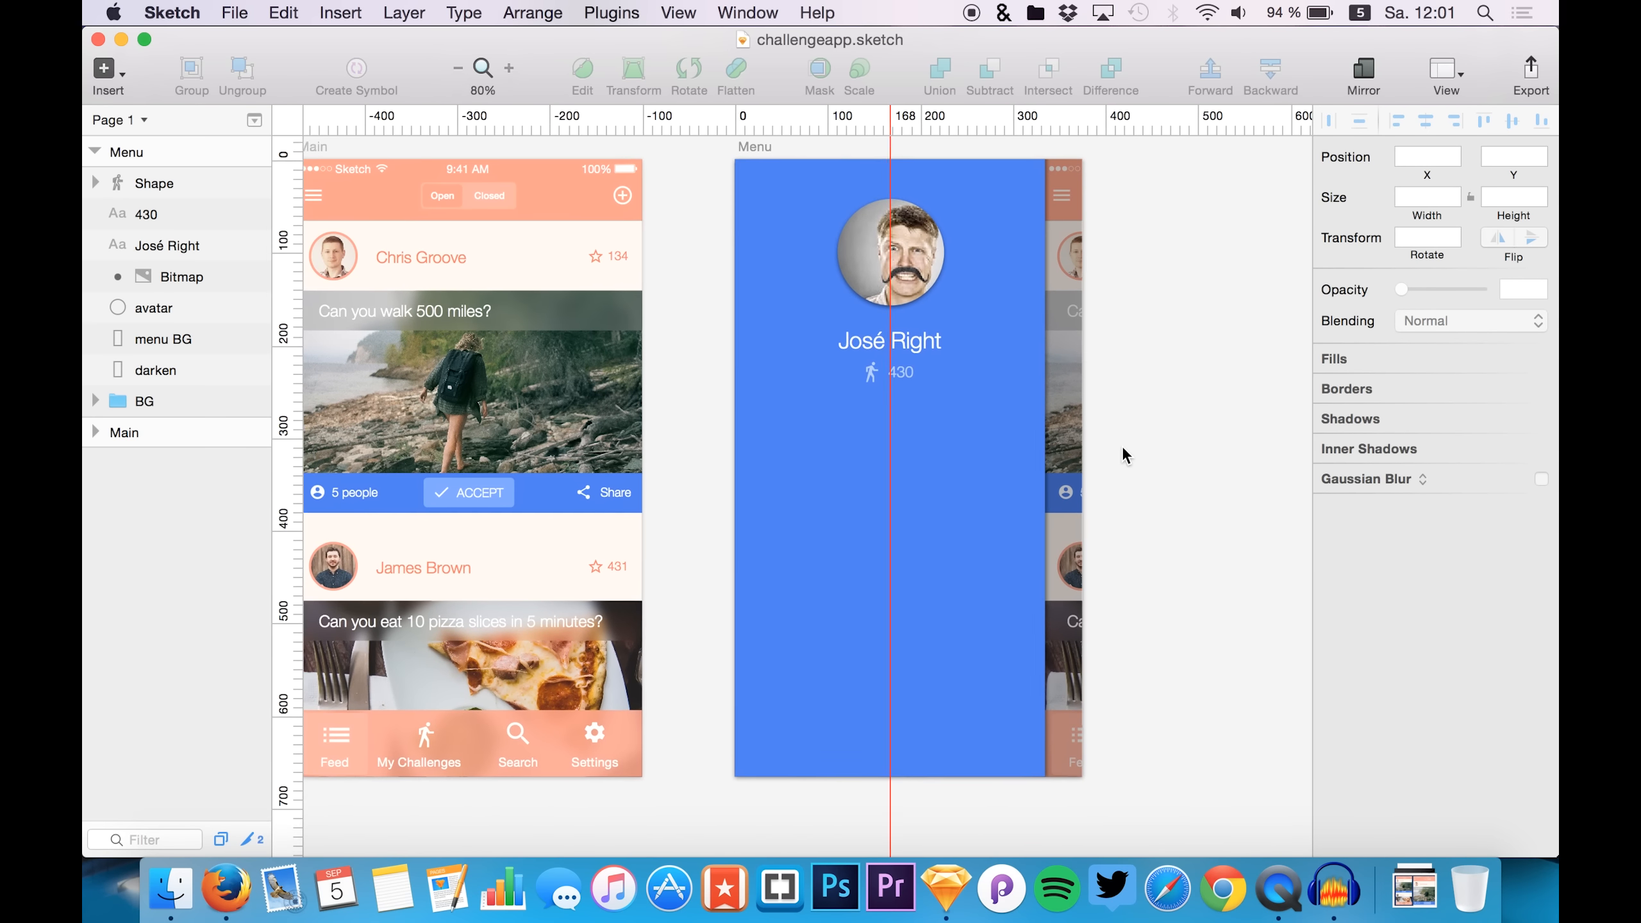
pyautogui.scroll(2, 997, 426)
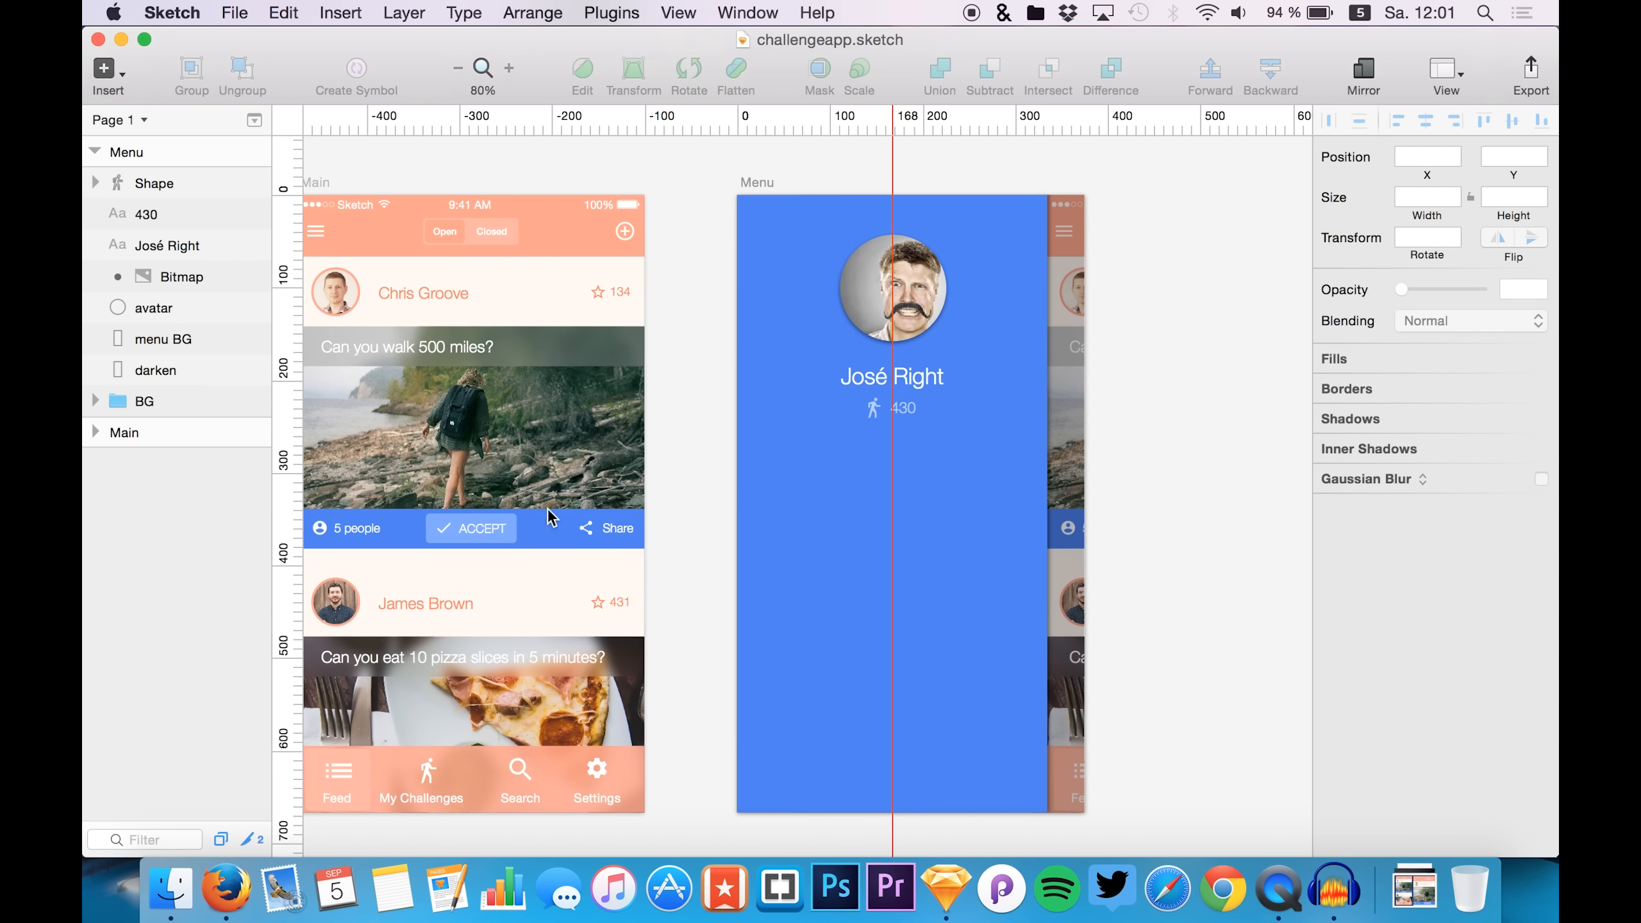
pyautogui.doubleClick(485, 529)
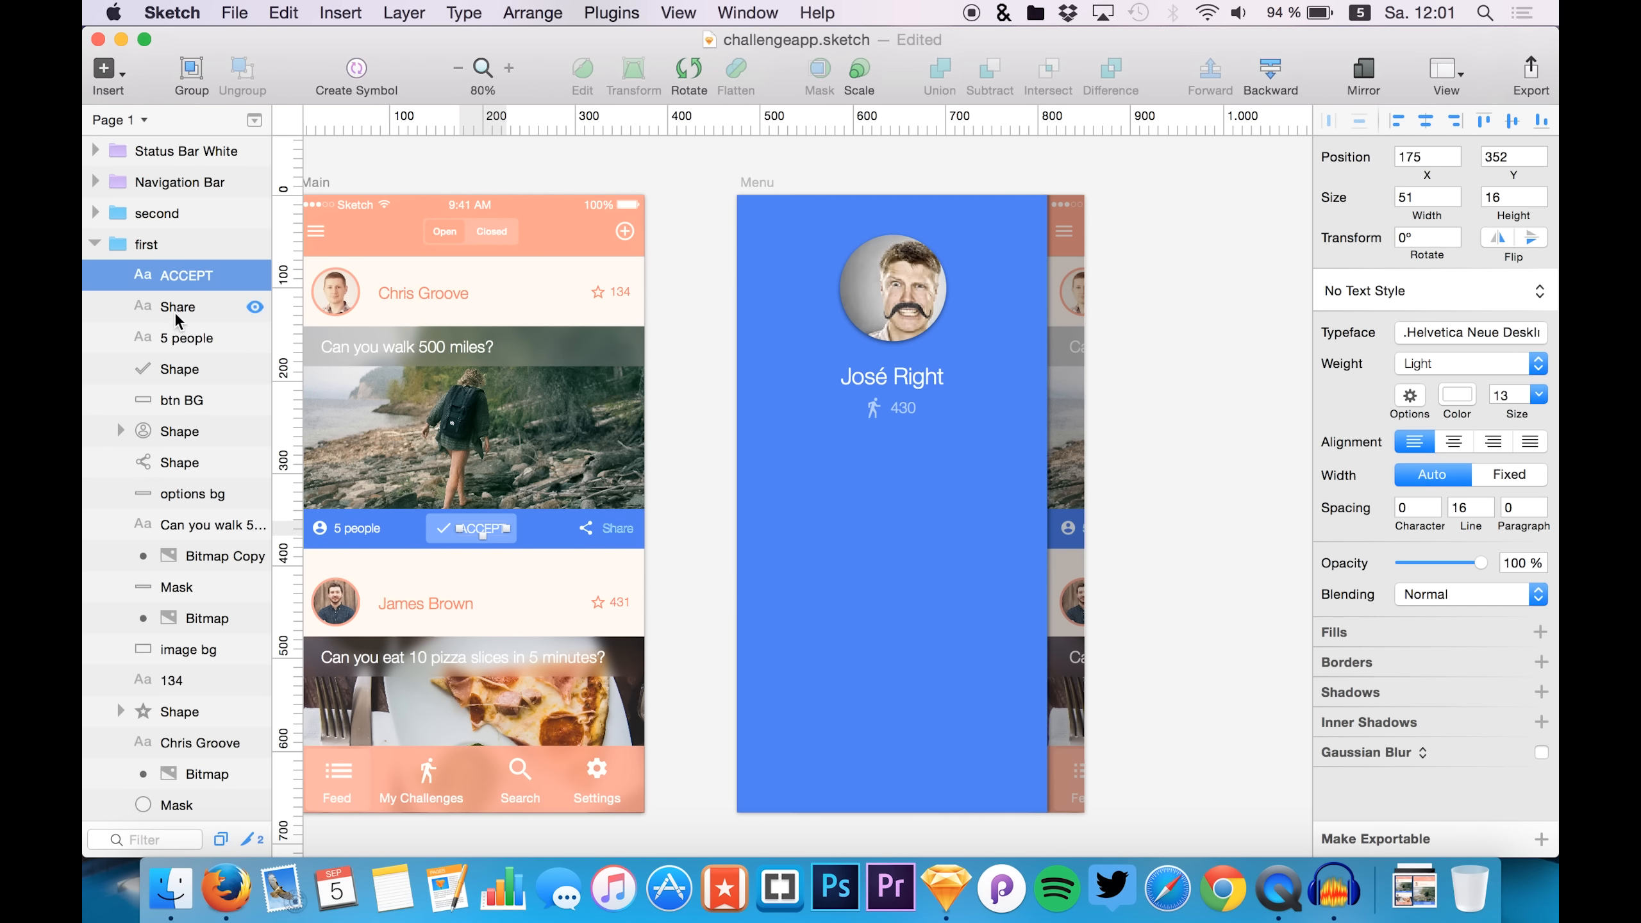
pyautogui.keyDown('super'); pyautogui.click(176, 369); pyautogui.keyUp('super')
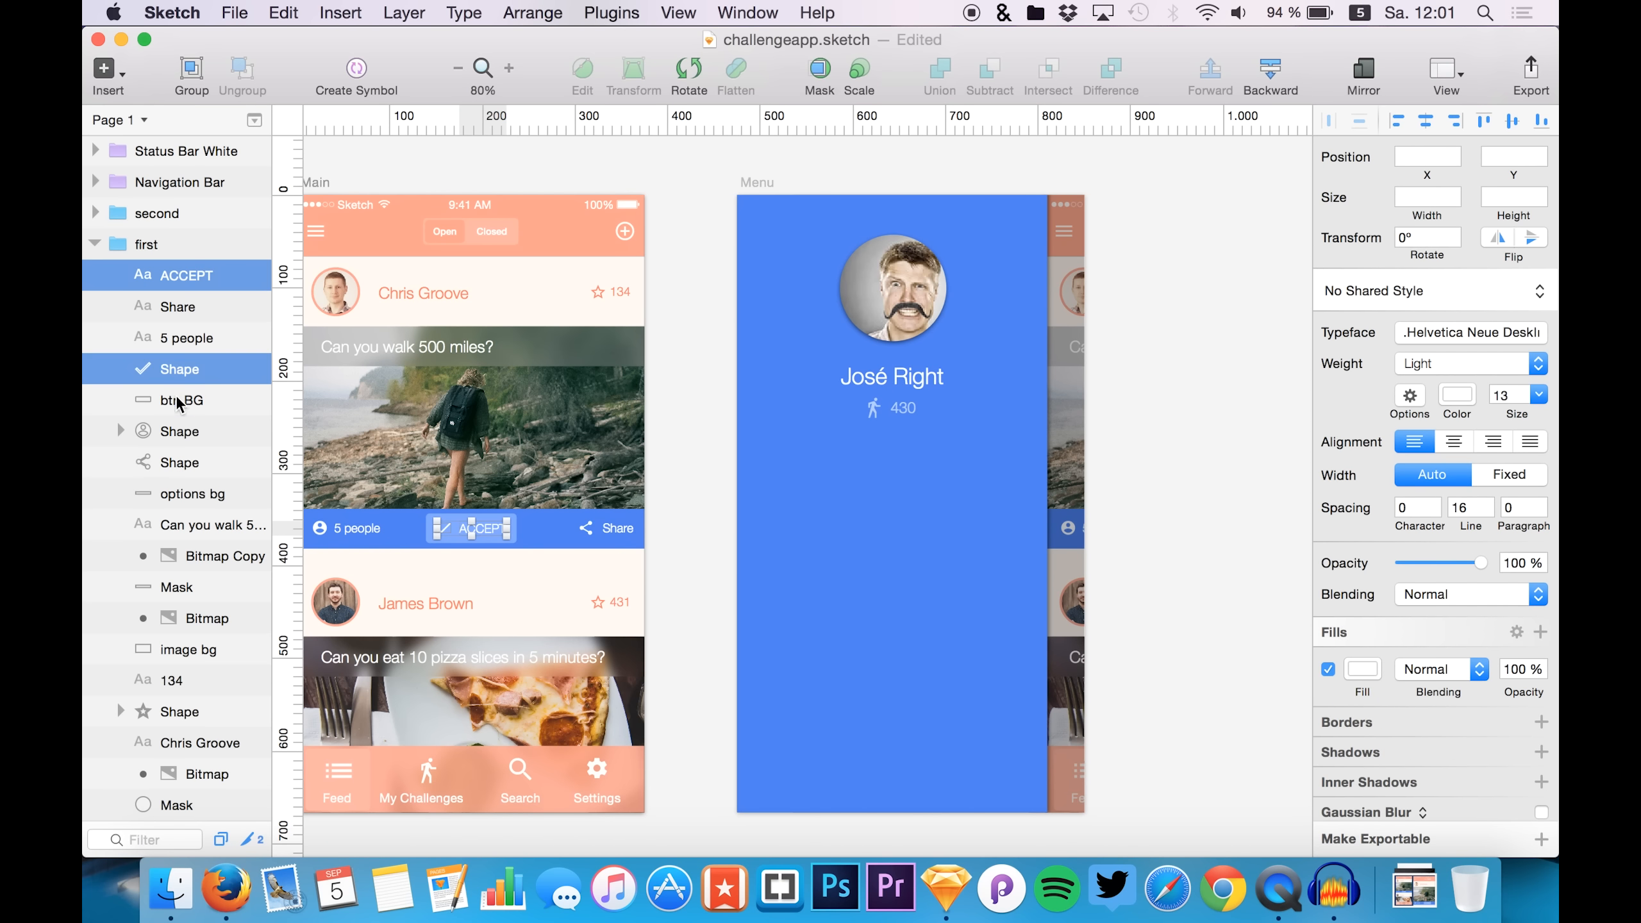
pyautogui.keyDown('super'); pyautogui.click(178, 401); pyautogui.keyUp('super')
pyautogui.click(174, 304)
pyautogui.moveTo(174, 288); pyautogui.dragTo(174, 357)
pyautogui.keyDown('super'); pyautogui.click(176, 369); pyautogui.keyUp('super')
pyautogui.keyDown('super'); pyautogui.click(171, 400); pyautogui.keyUp('super')
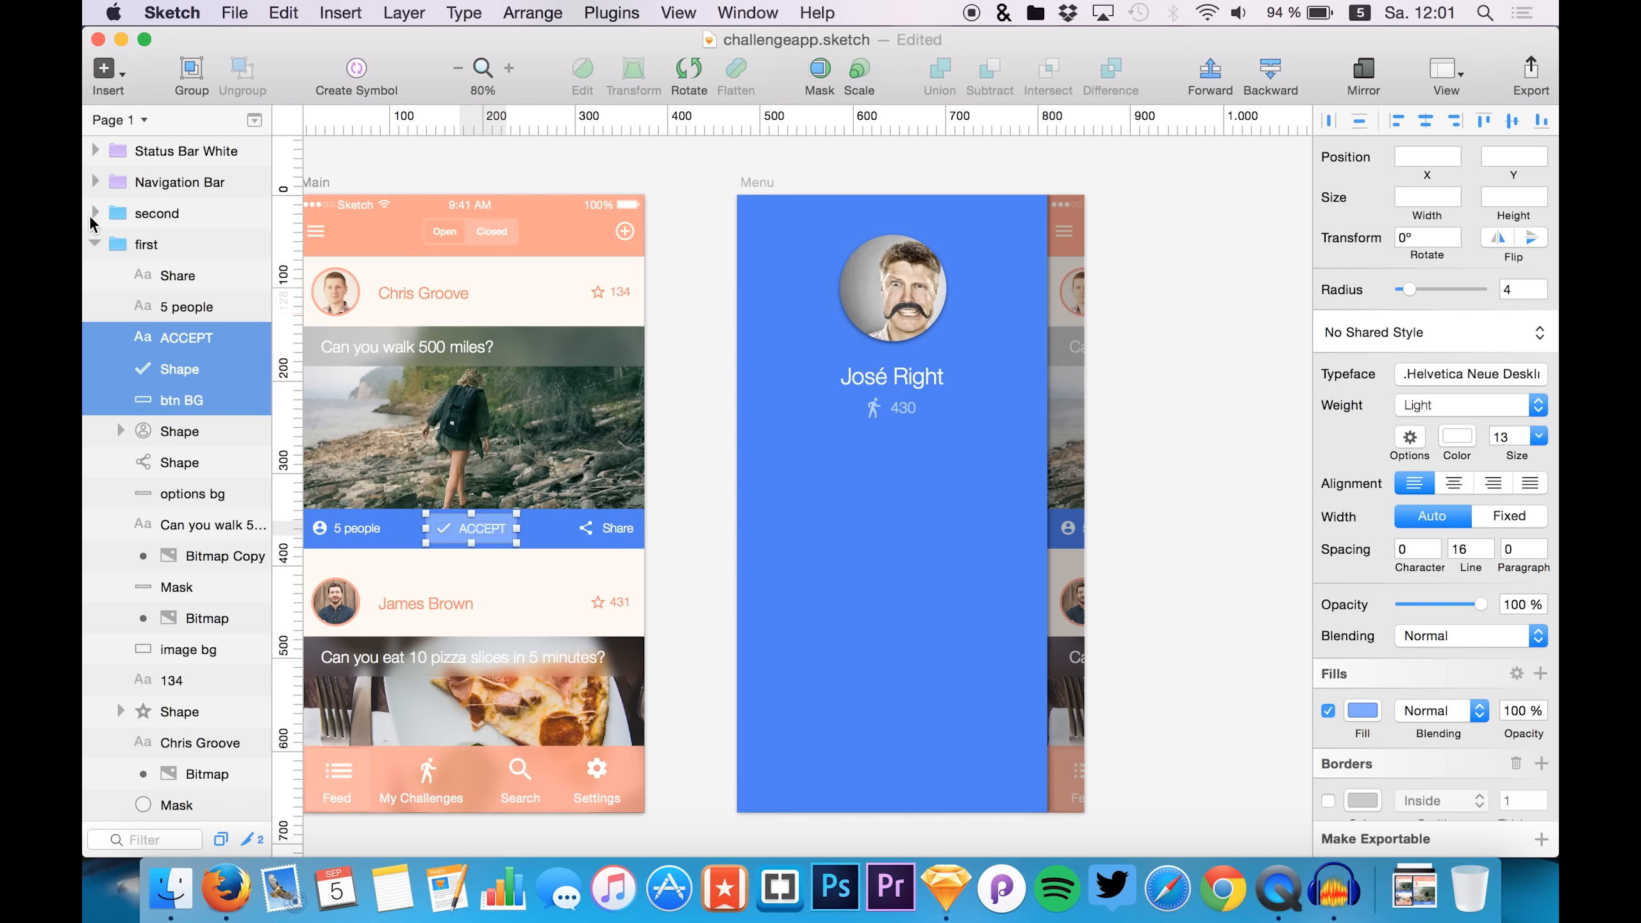
# - Paste the copied ACCEPT text, checkmark and button background into the Menu artboard, above the walking icon layer
pyautogui.scroll(10, 97, 194)
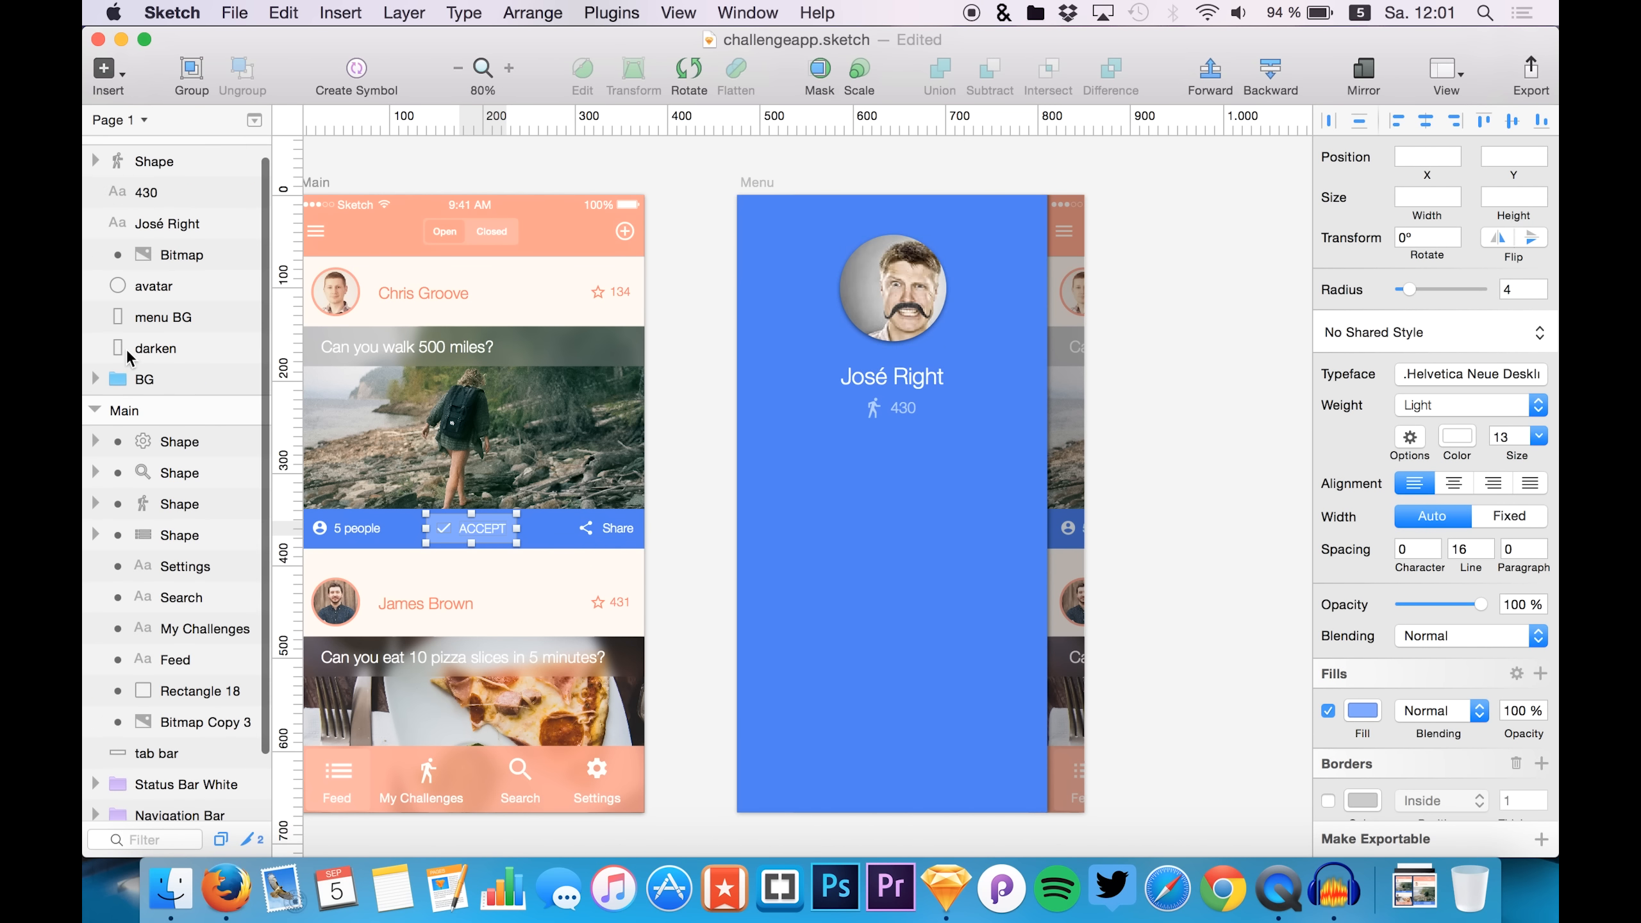
pyautogui.scroll(2, 126, 350)
pyautogui.click(95, 152)
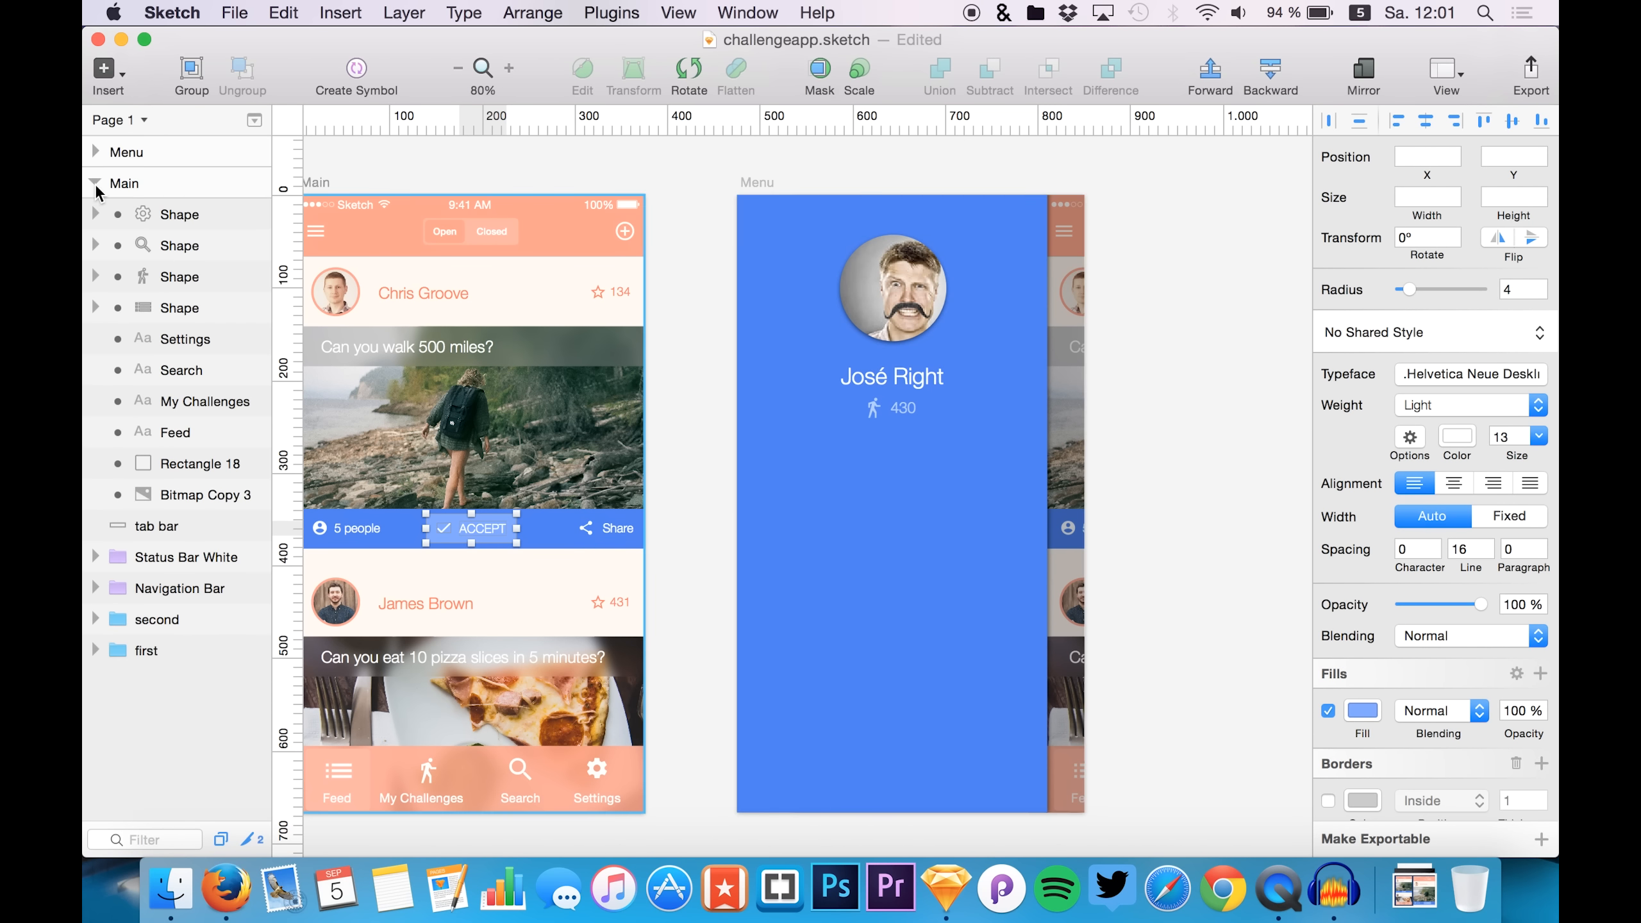
pyautogui.click(96, 183)
pyautogui.click(95, 152)
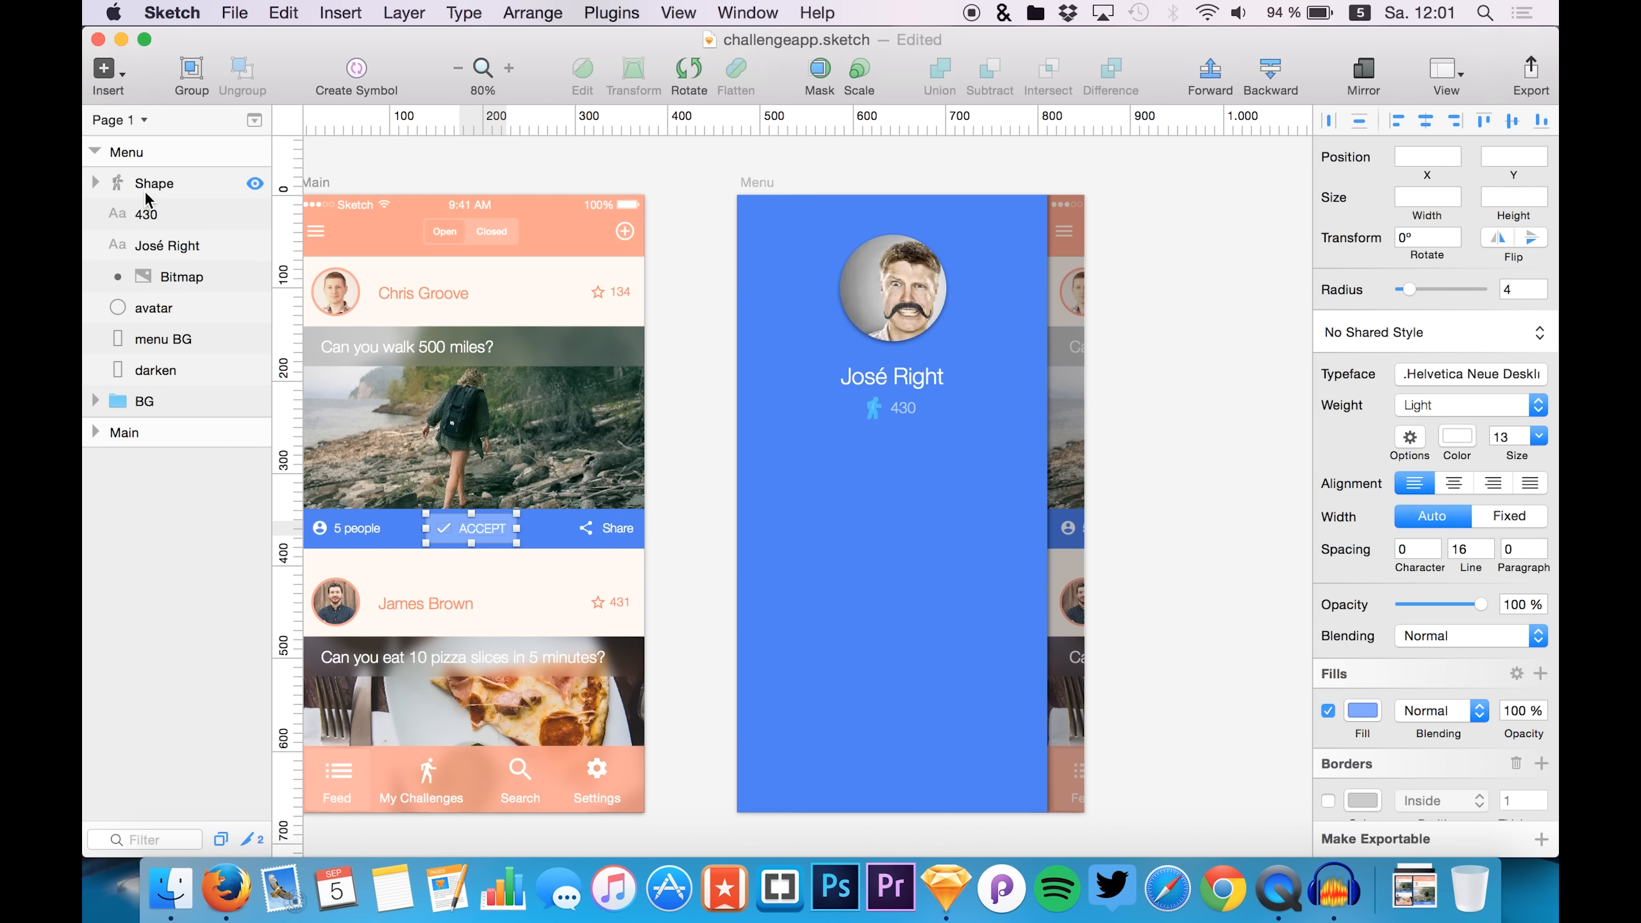
pyautogui.click(145, 191)
pyautogui.press('super+v')
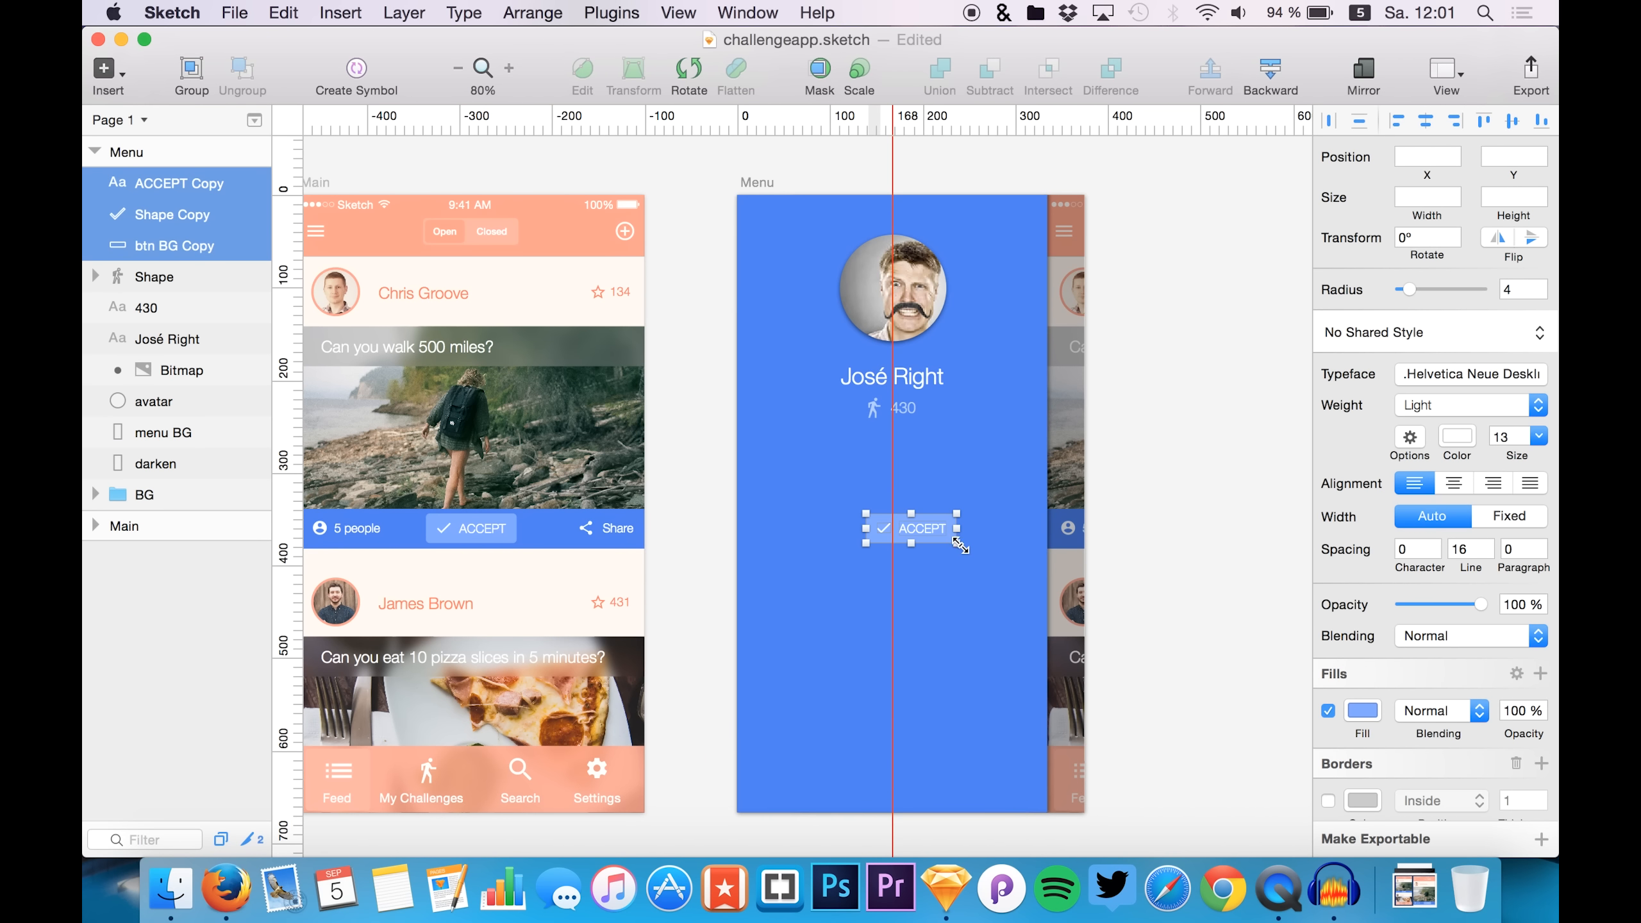
# - Try to enlarge the three pasted button layers together while they are ungrouped, and undo the resize
pyautogui.moveTo(957, 543); pyautogui.dragTo(1084, 596)
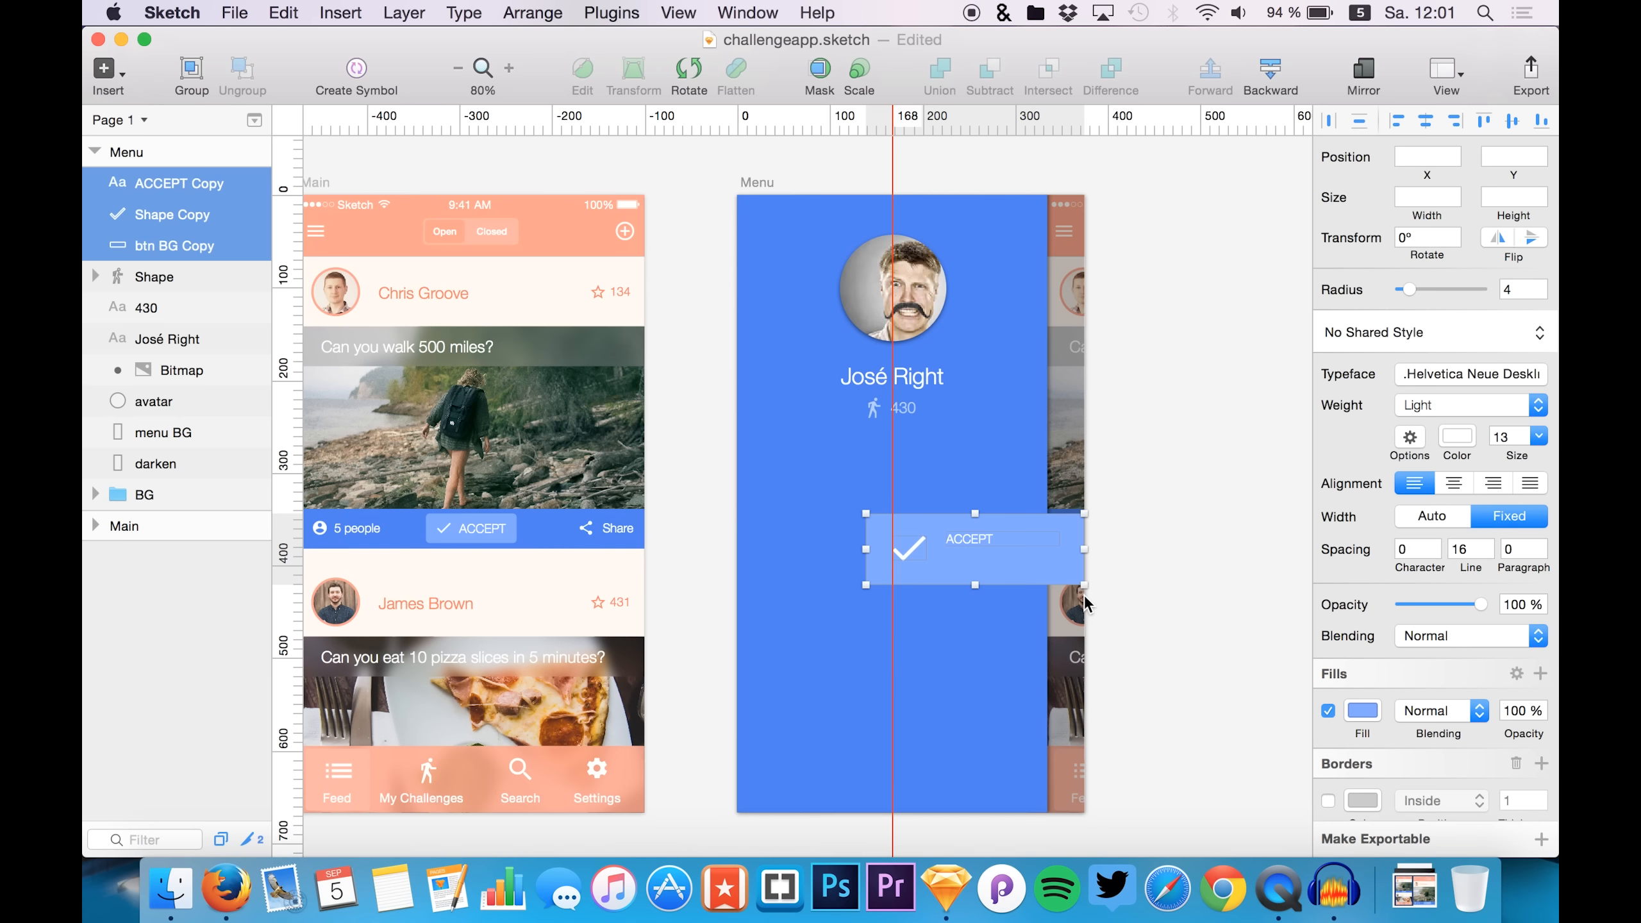
pyautogui.press('super+z')
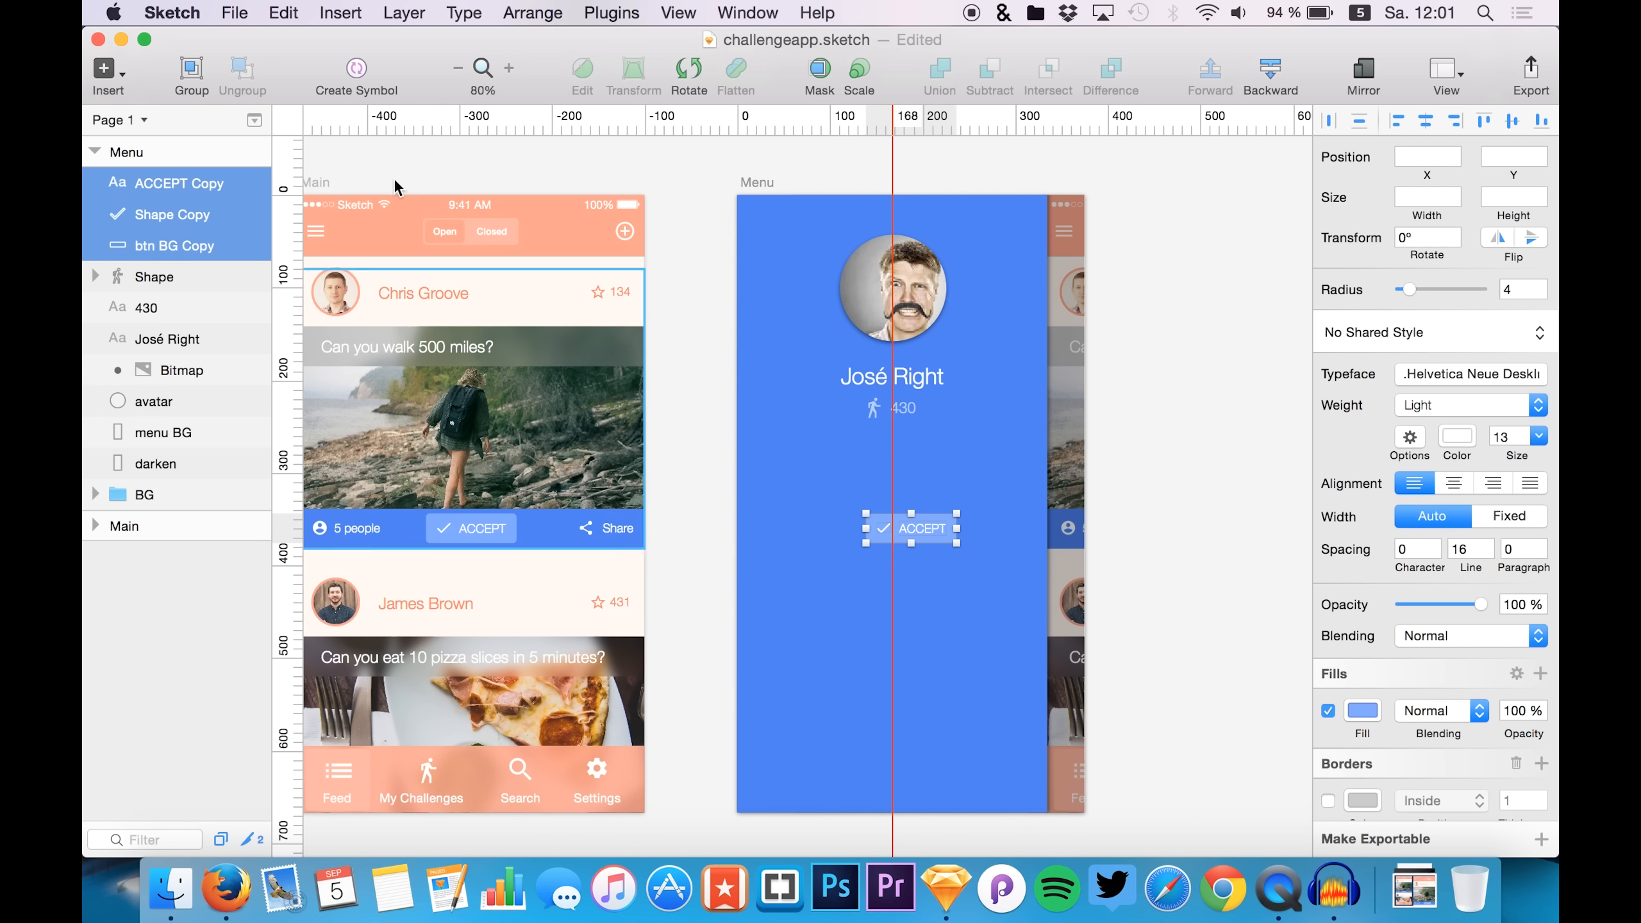
# - Group the pasted text, checkmark and background layers and name the group btn
pyautogui.click(191, 70)
pyautogui.doubleClick(171, 183)
pyautogui.write('btn')
pyautogui.press('Return')
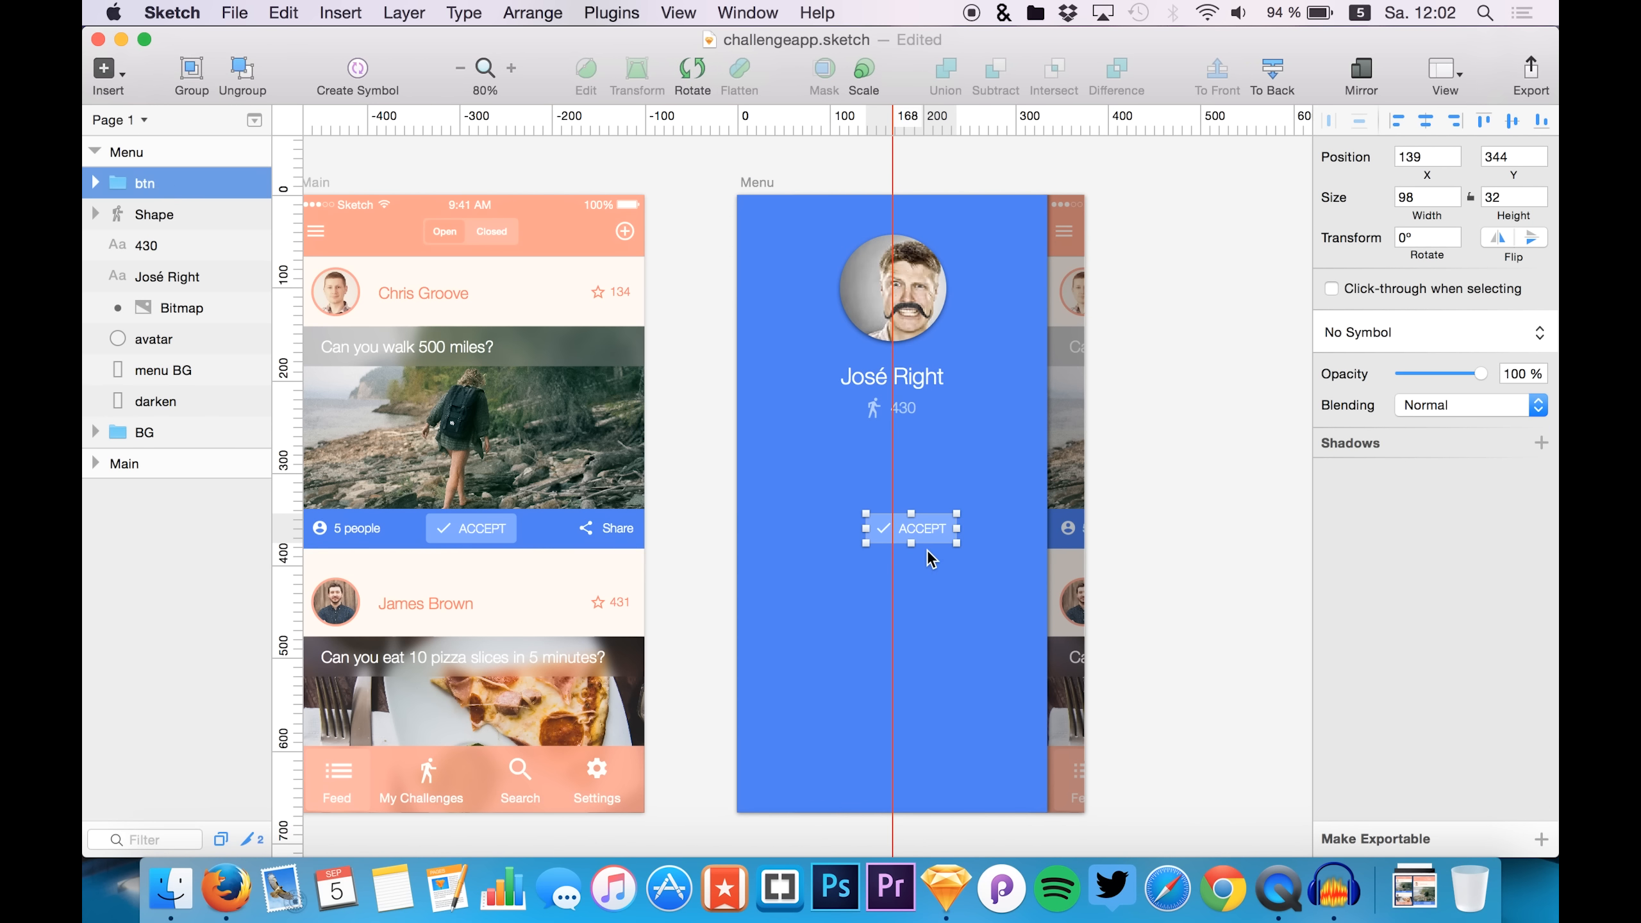
# - Enlarge the btn group proportionally to about 206 × 67 and position it at X 65, Y 274, centred below the challenge count
pyautogui.moveTo(905, 542); pyautogui.dragTo(995, 544)
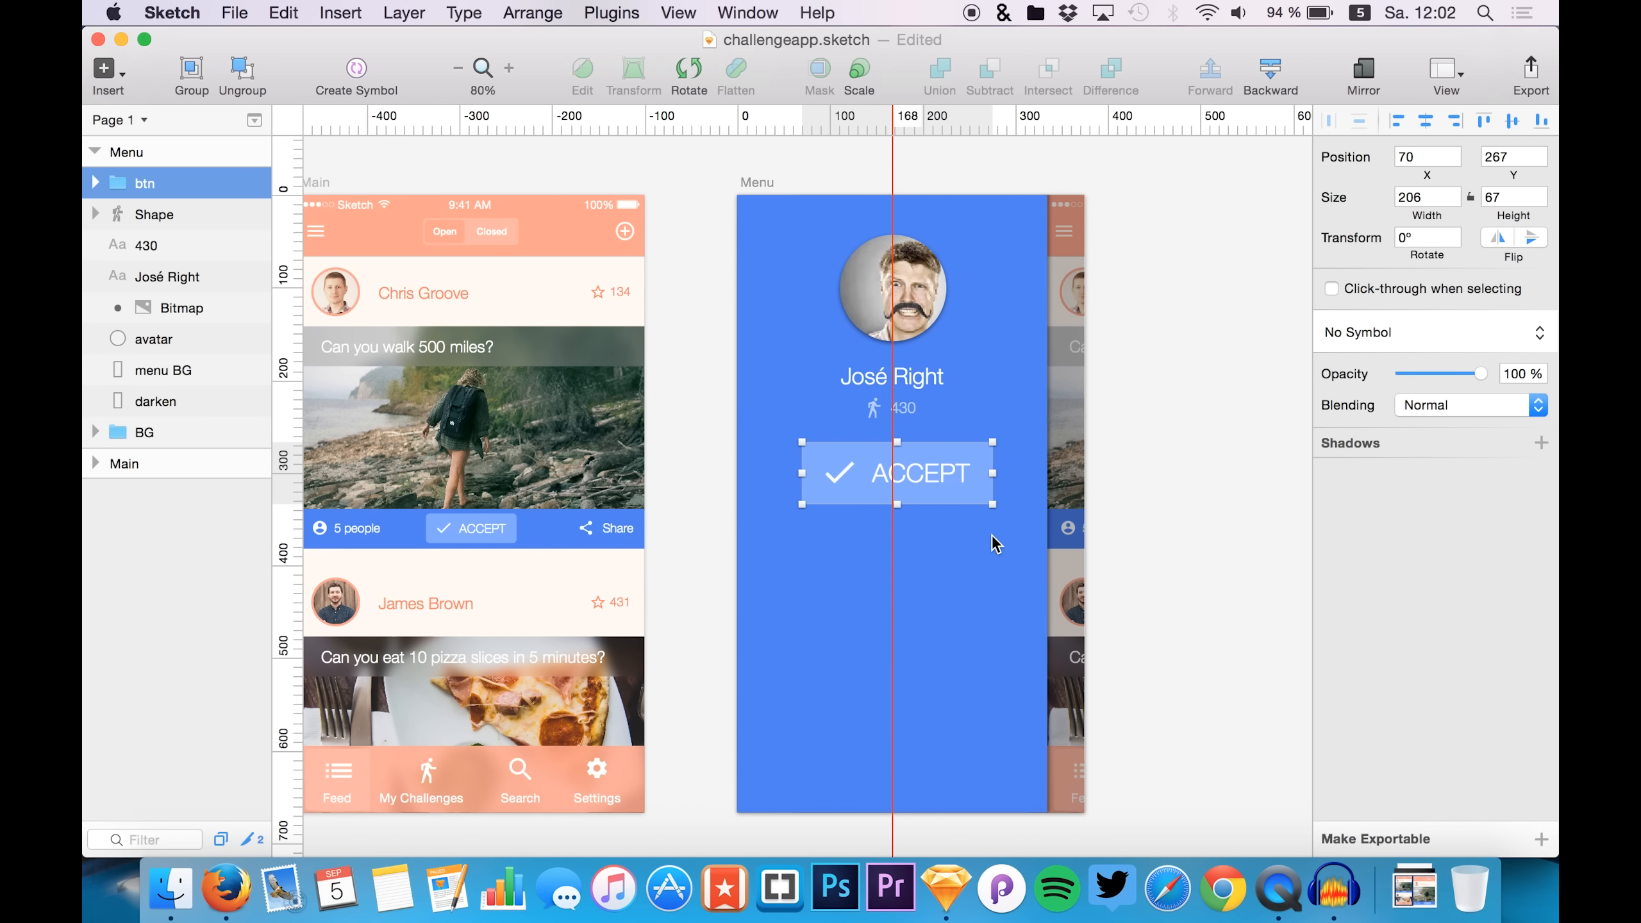
pyautogui.press('alt')
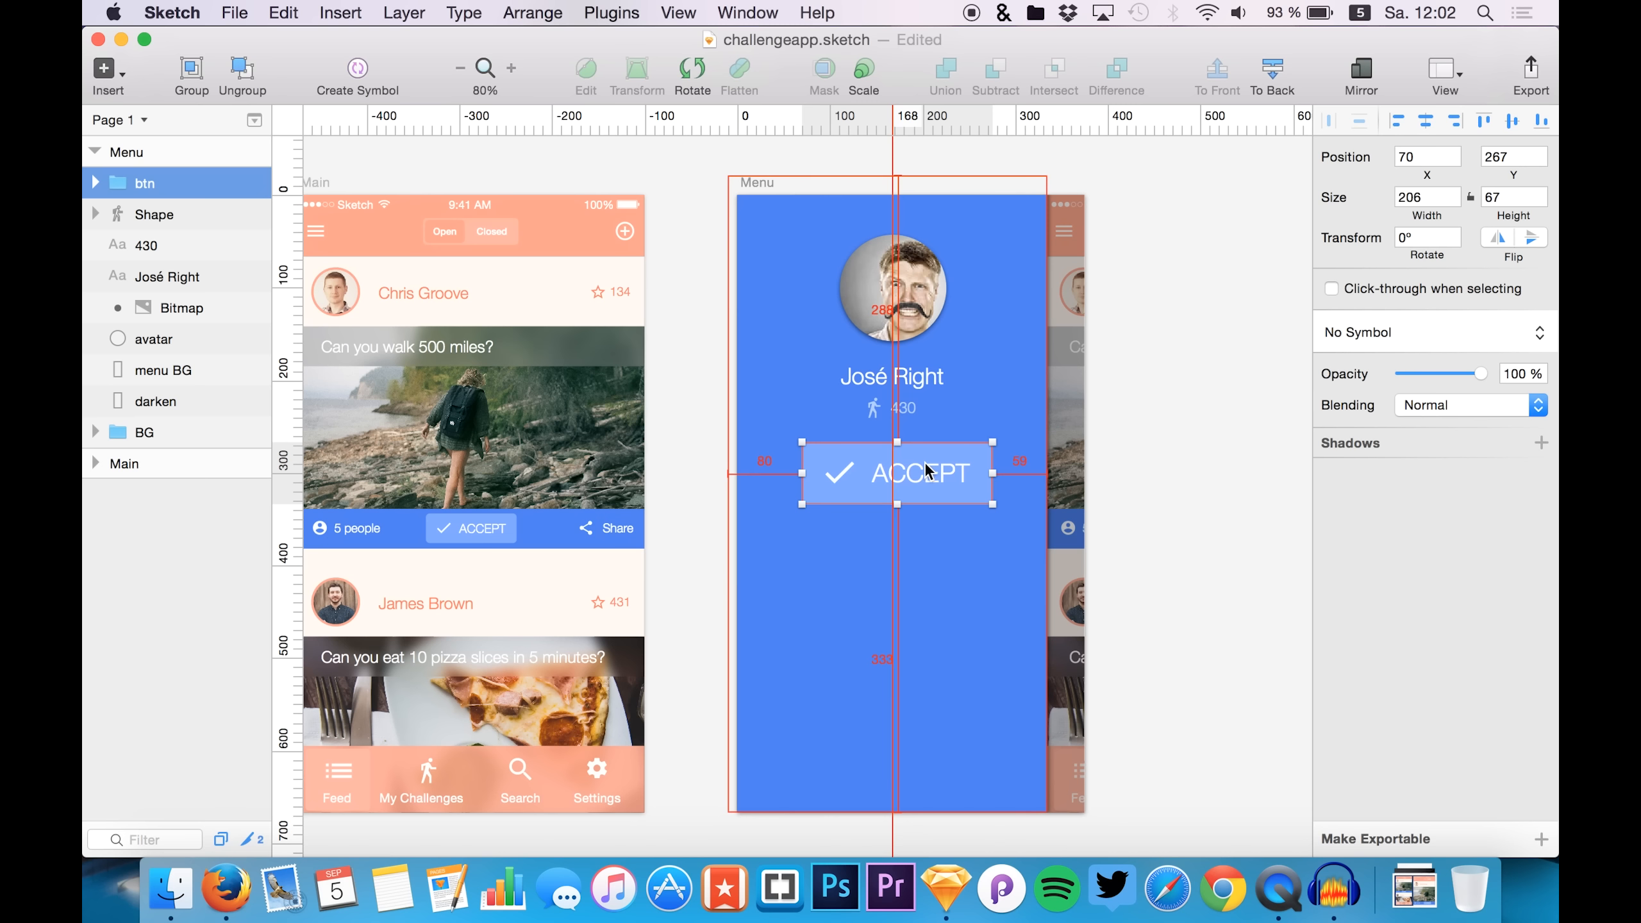
pyautogui.moveTo(925, 471); pyautogui.dragTo(924, 478)
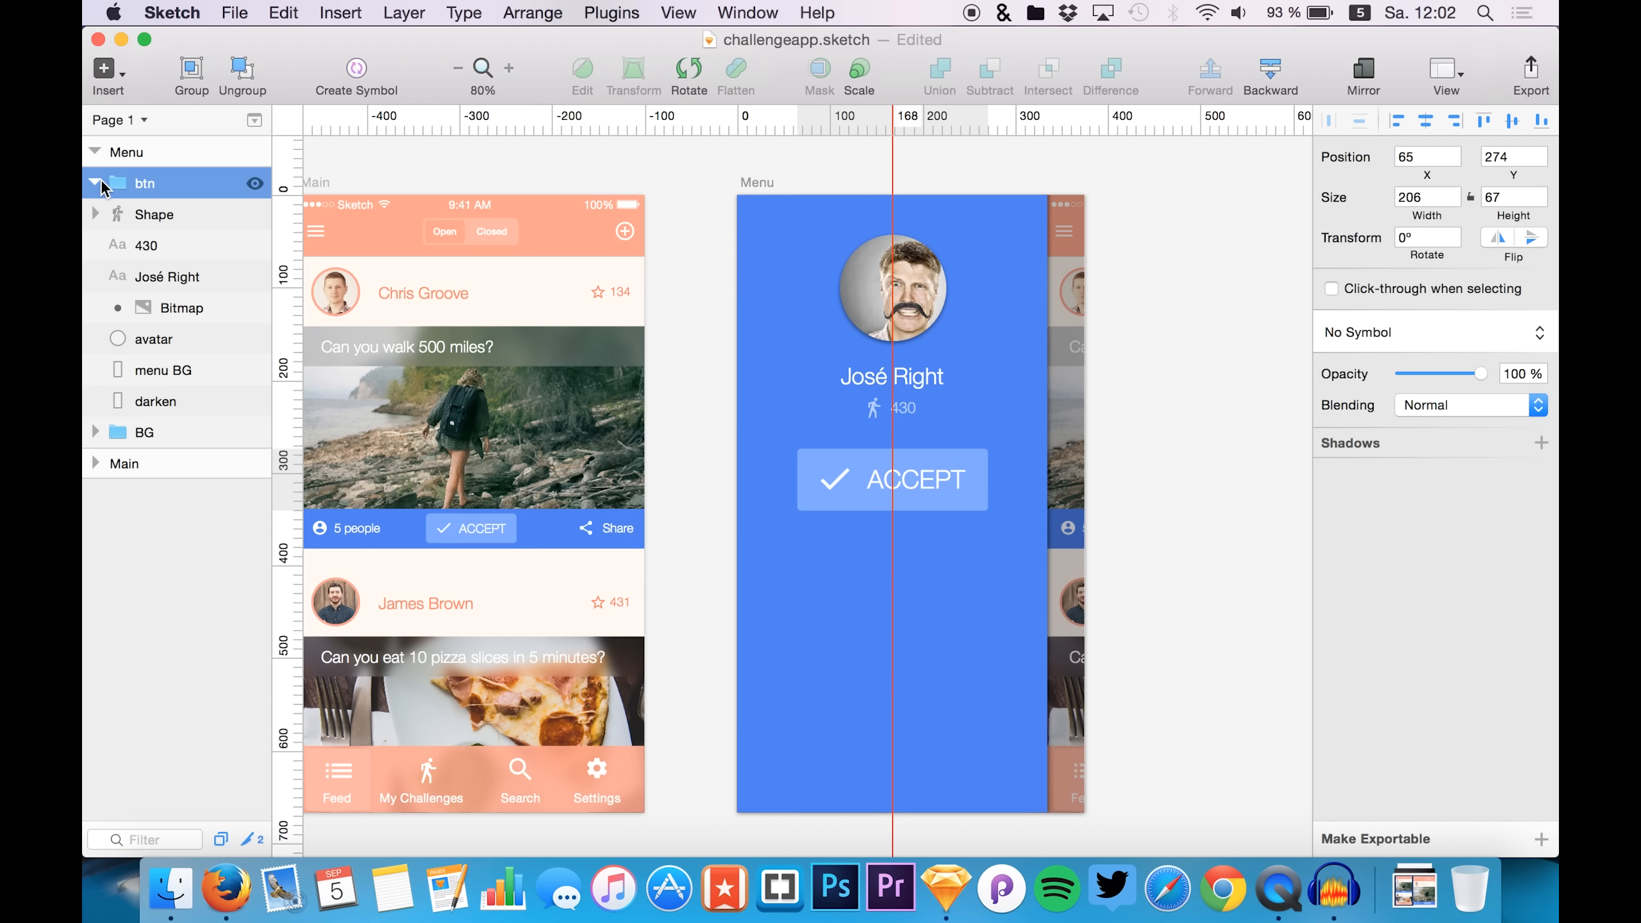
# - Change the button's label text in the btn group to CREATE CHALLENGE
pyautogui.click(100, 184)
pyautogui.click(184, 214)
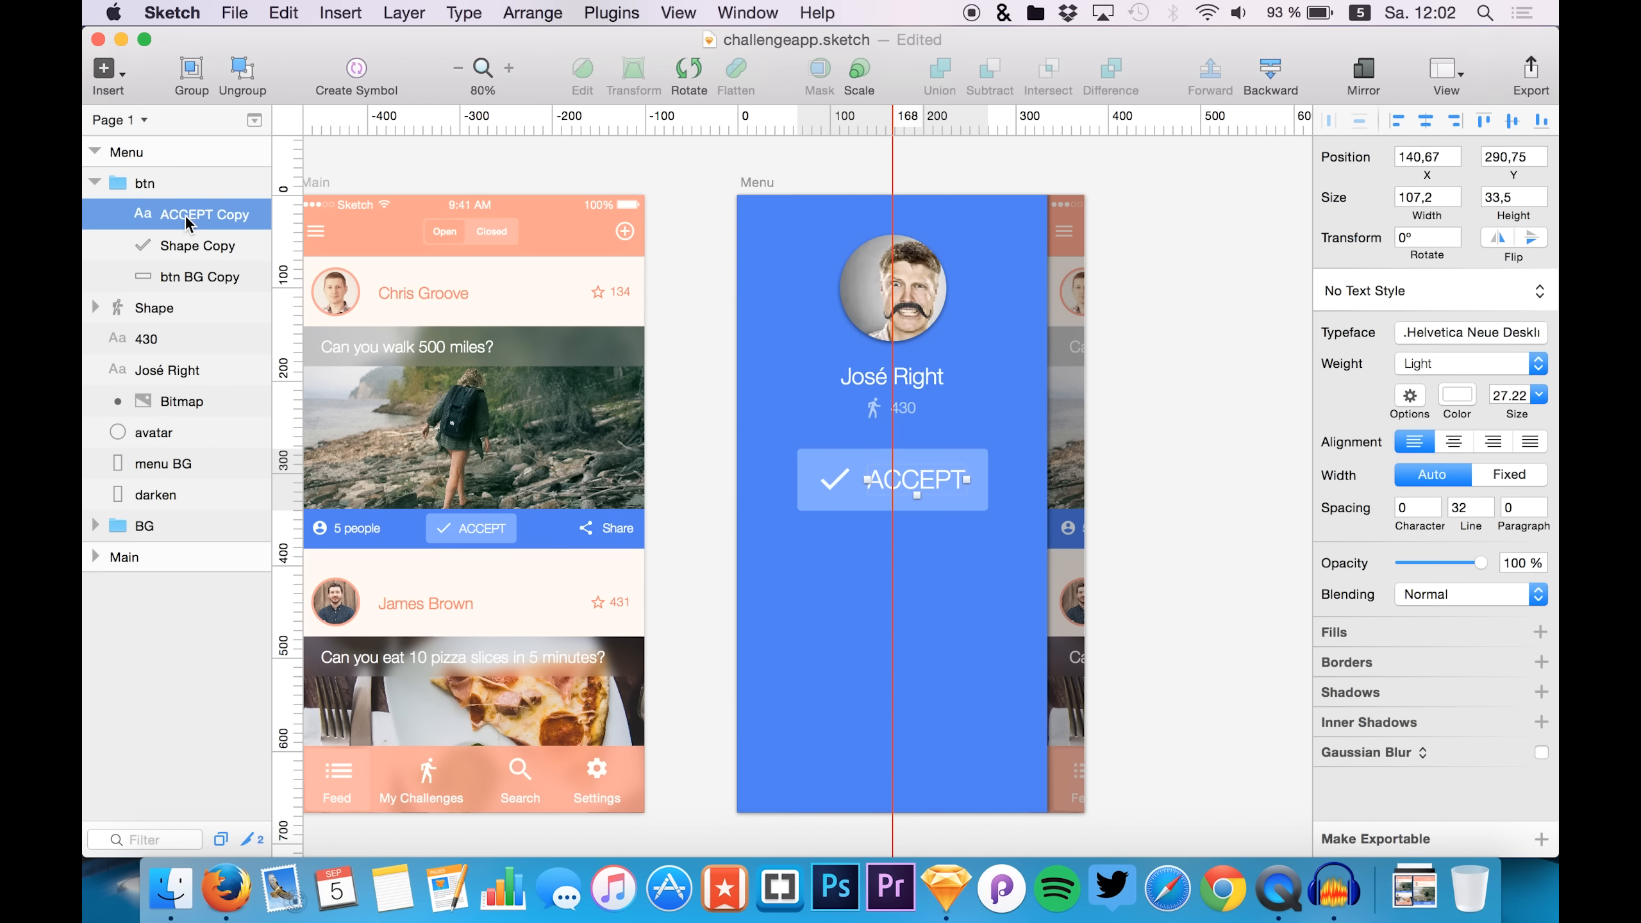
pyautogui.doubleClick(912, 477)
pyautogui.write('Crat')
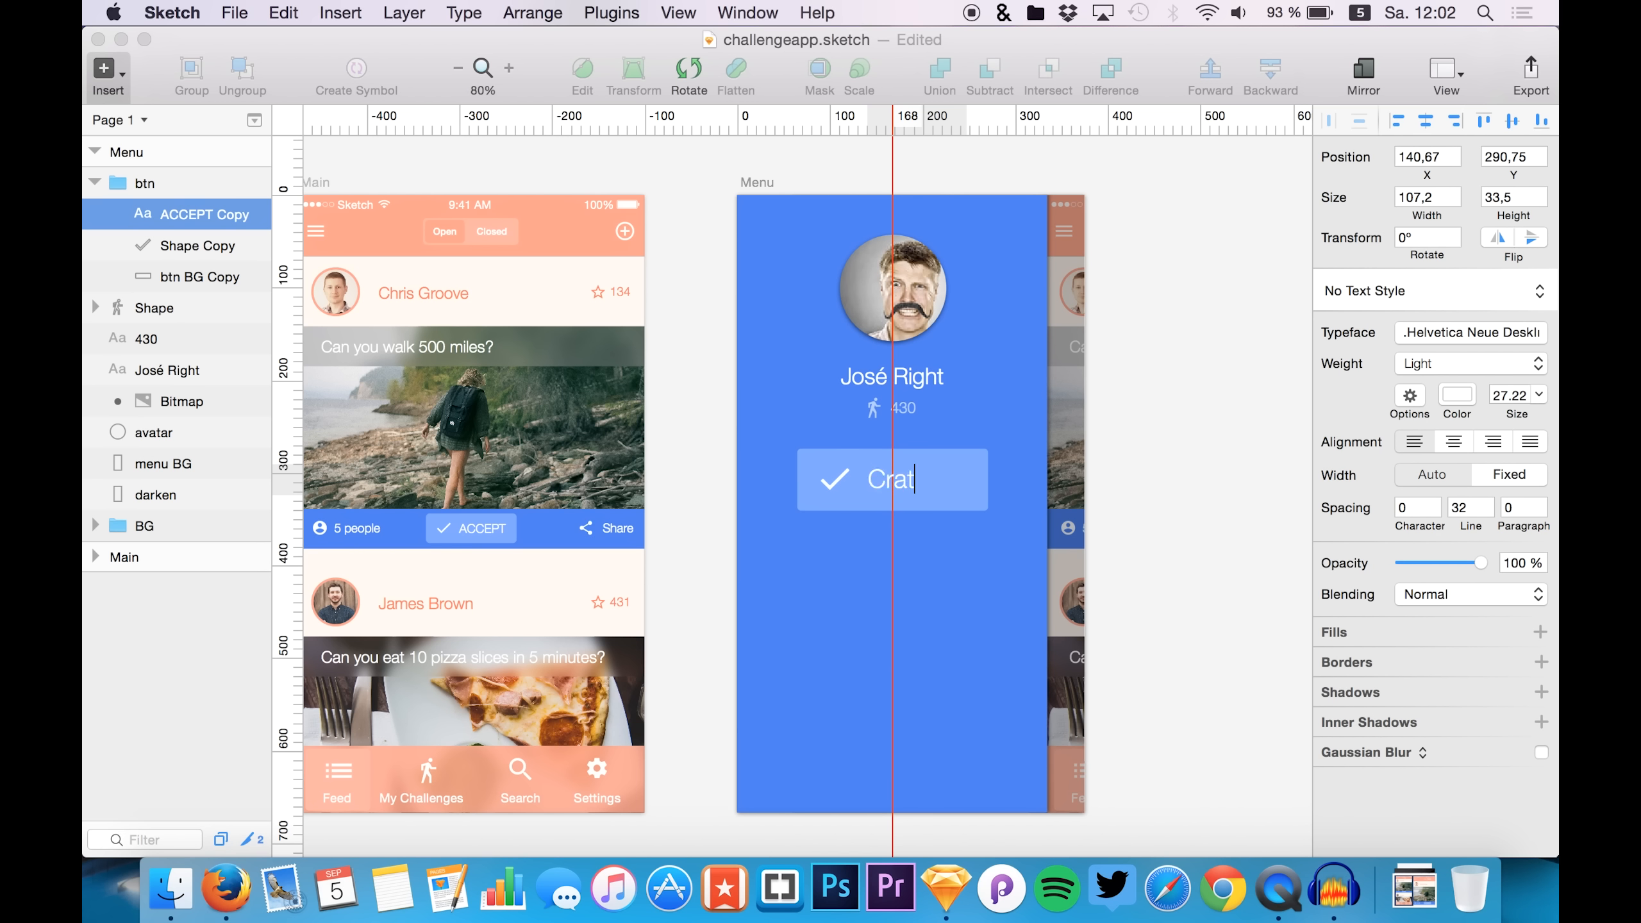
pyautogui.write('eREATE CHALLENGE')
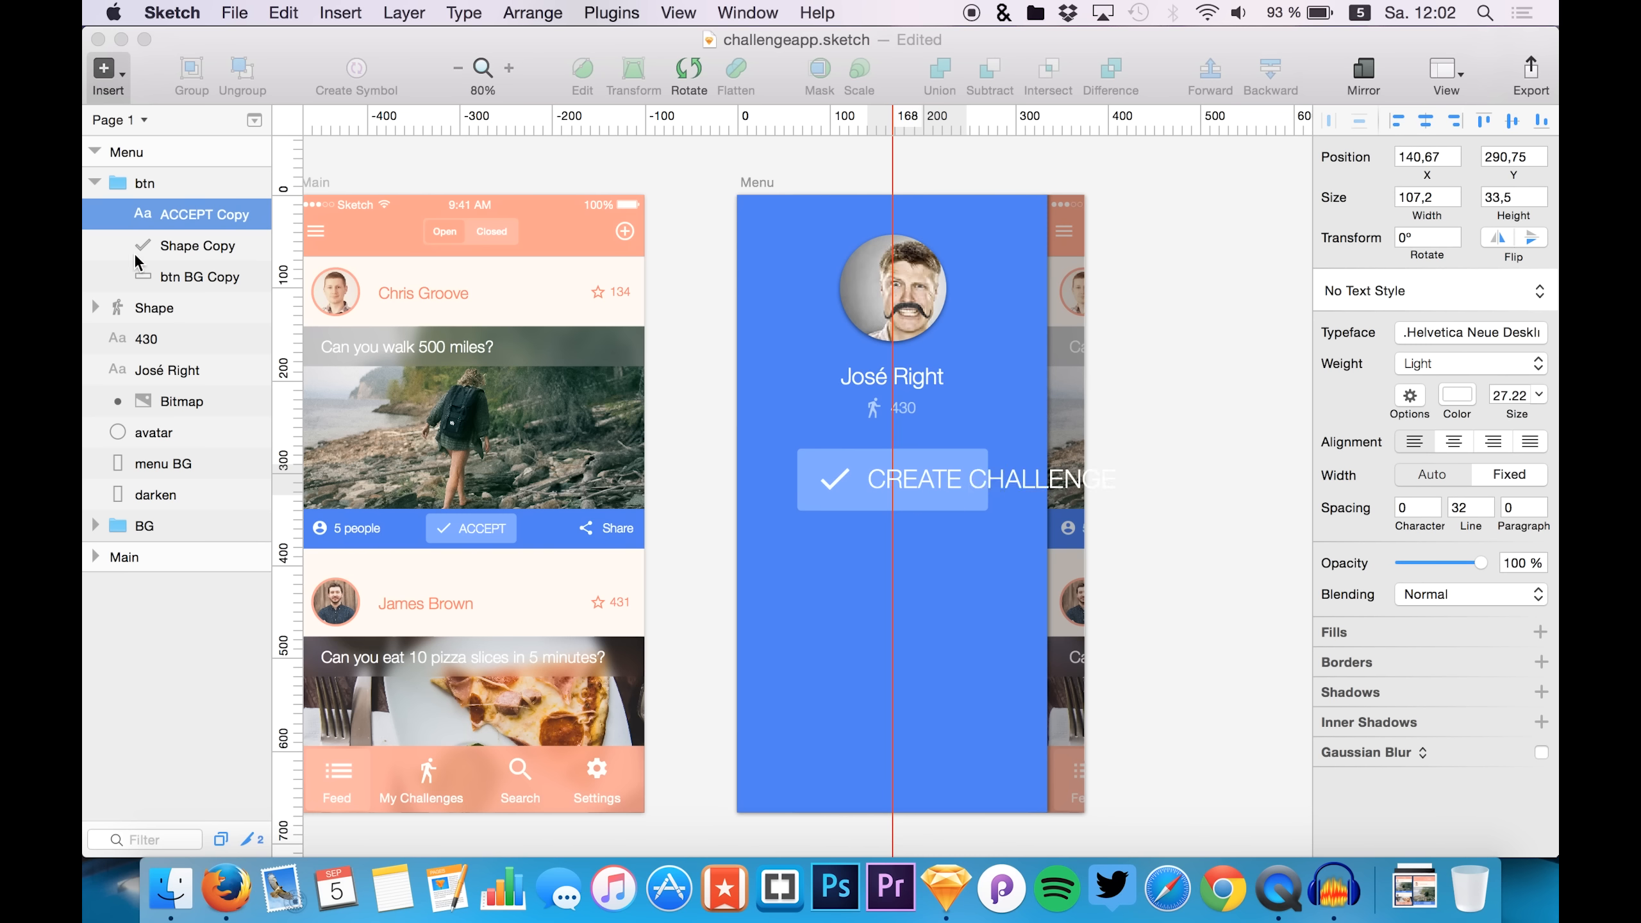
pyautogui.click(138, 255)
# - Set the font size of the CREATE CHALLENGE label to 20
pyautogui.click(178, 214)
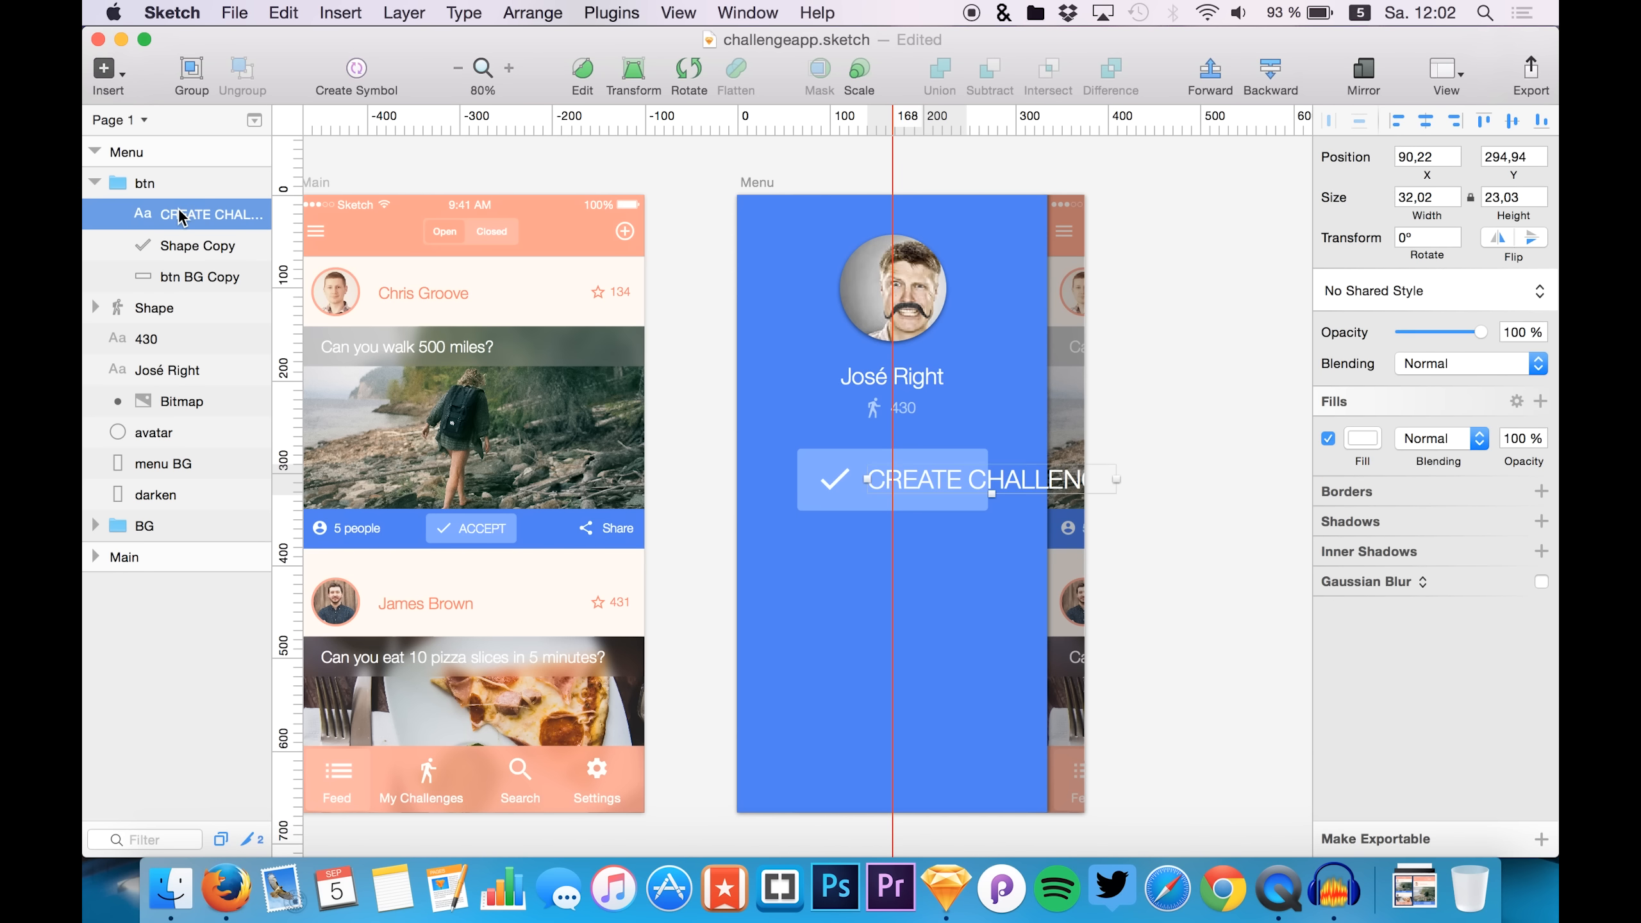
pyautogui.click(1506, 394)
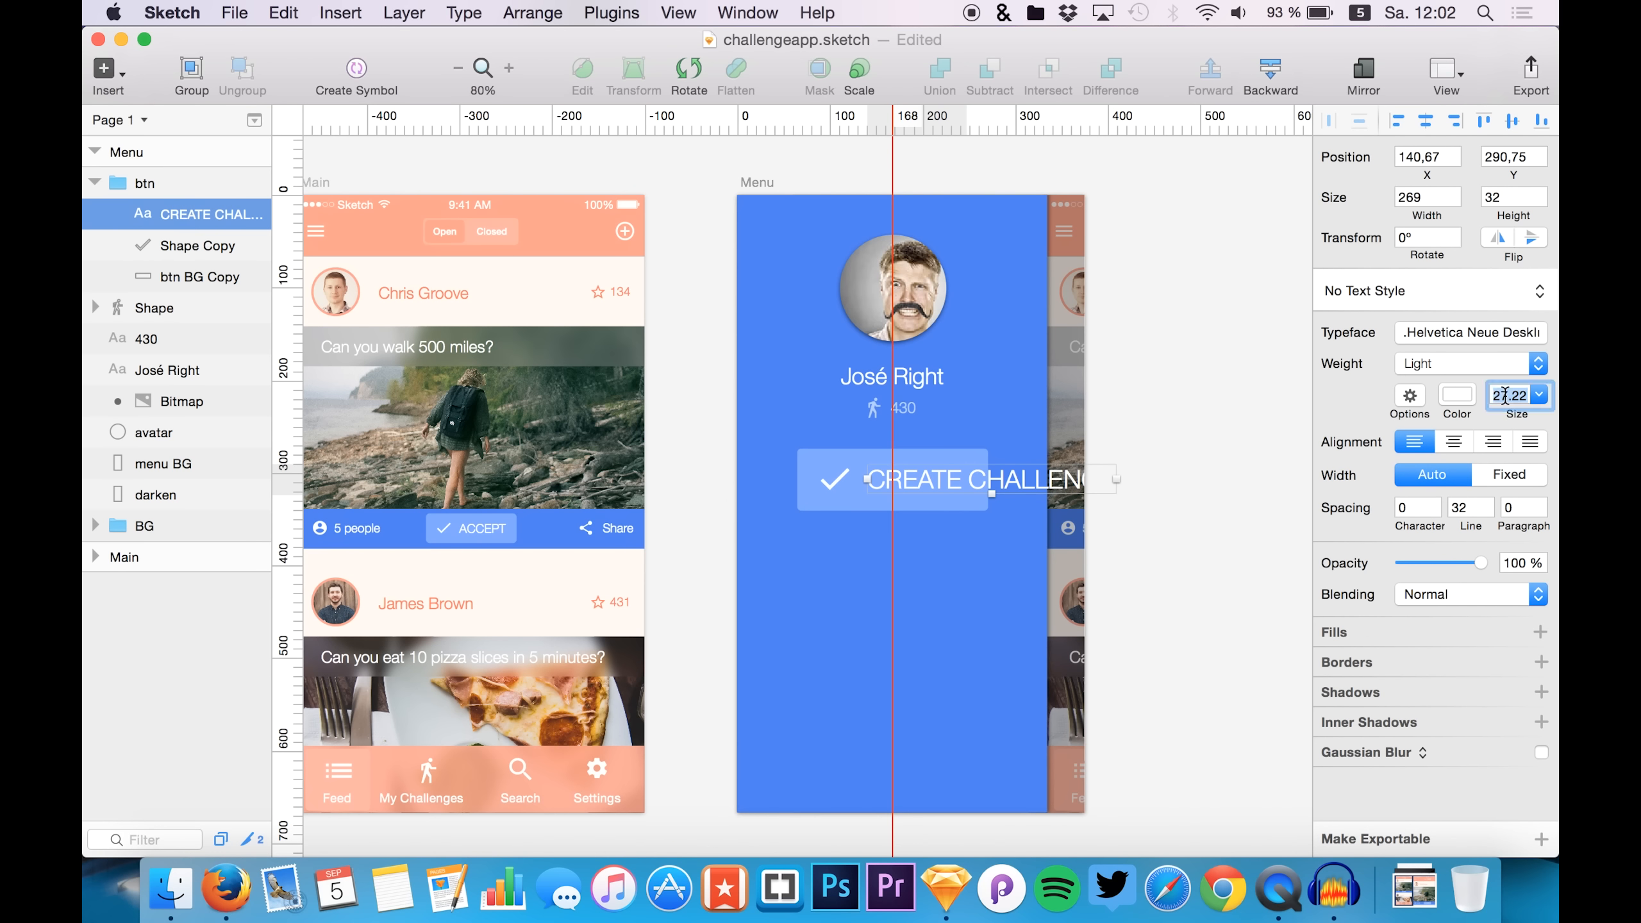
pyautogui.write('20')
pyautogui.press('Return')
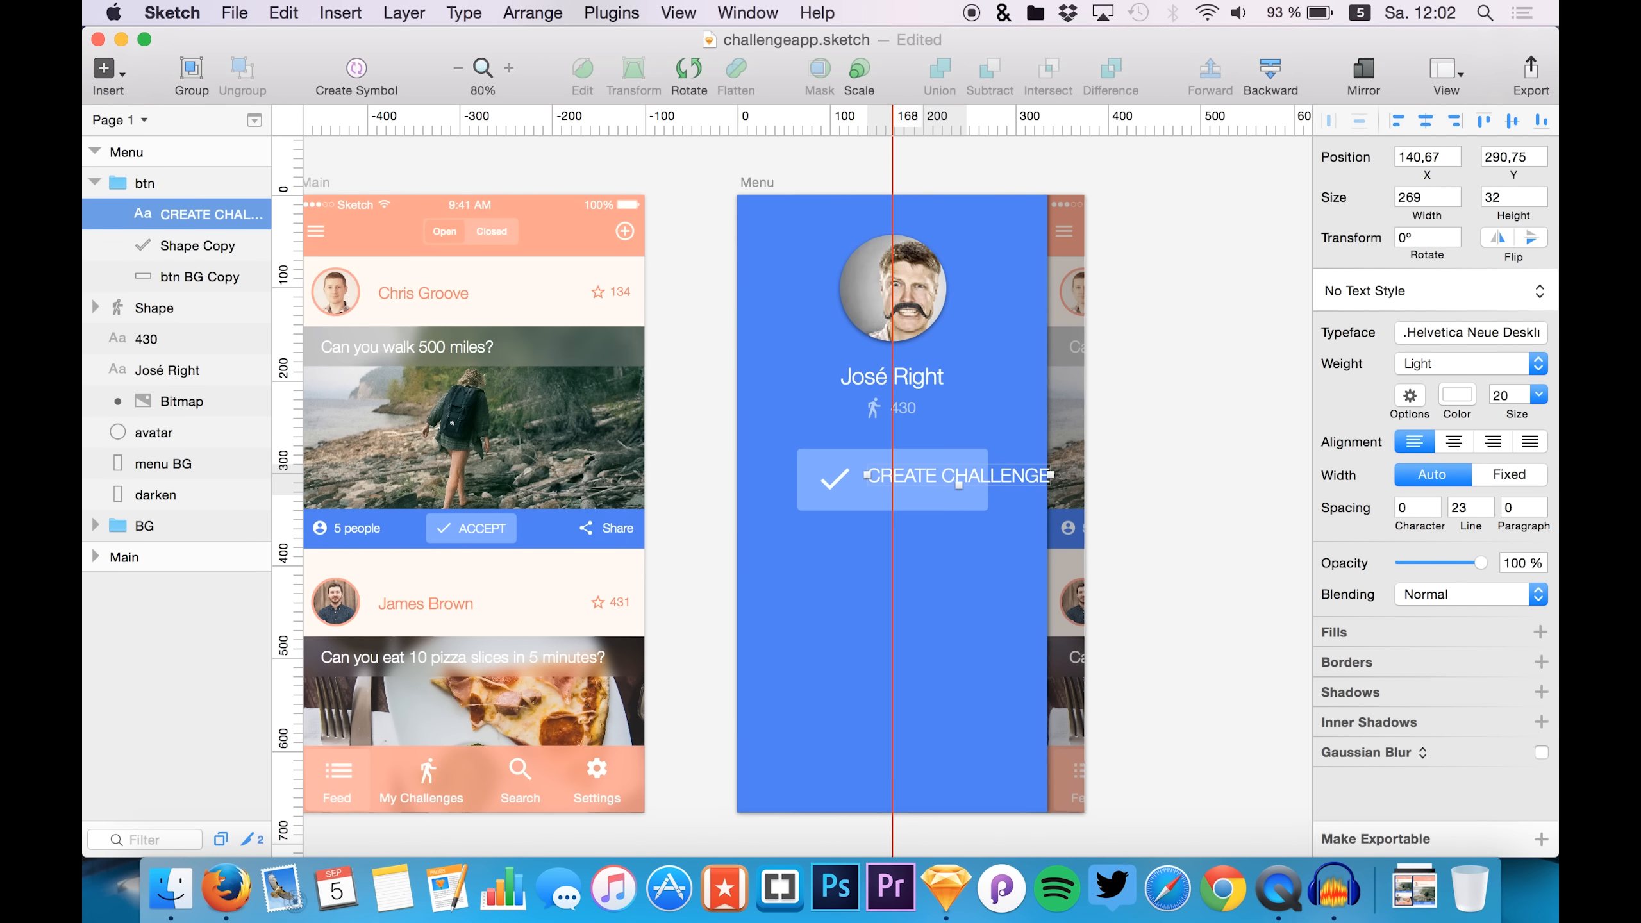
# - Move the CREATE CHALLENGE label left and slightly down to X 100,67, Y 292,75 on the button
pyautogui.hotkey('shift', 'Left')
pyautogui.hotkey('shift', 'Left')
pyautogui.hotkey('shift', 'Left')
pyautogui.hotkey('shift', 'Left')
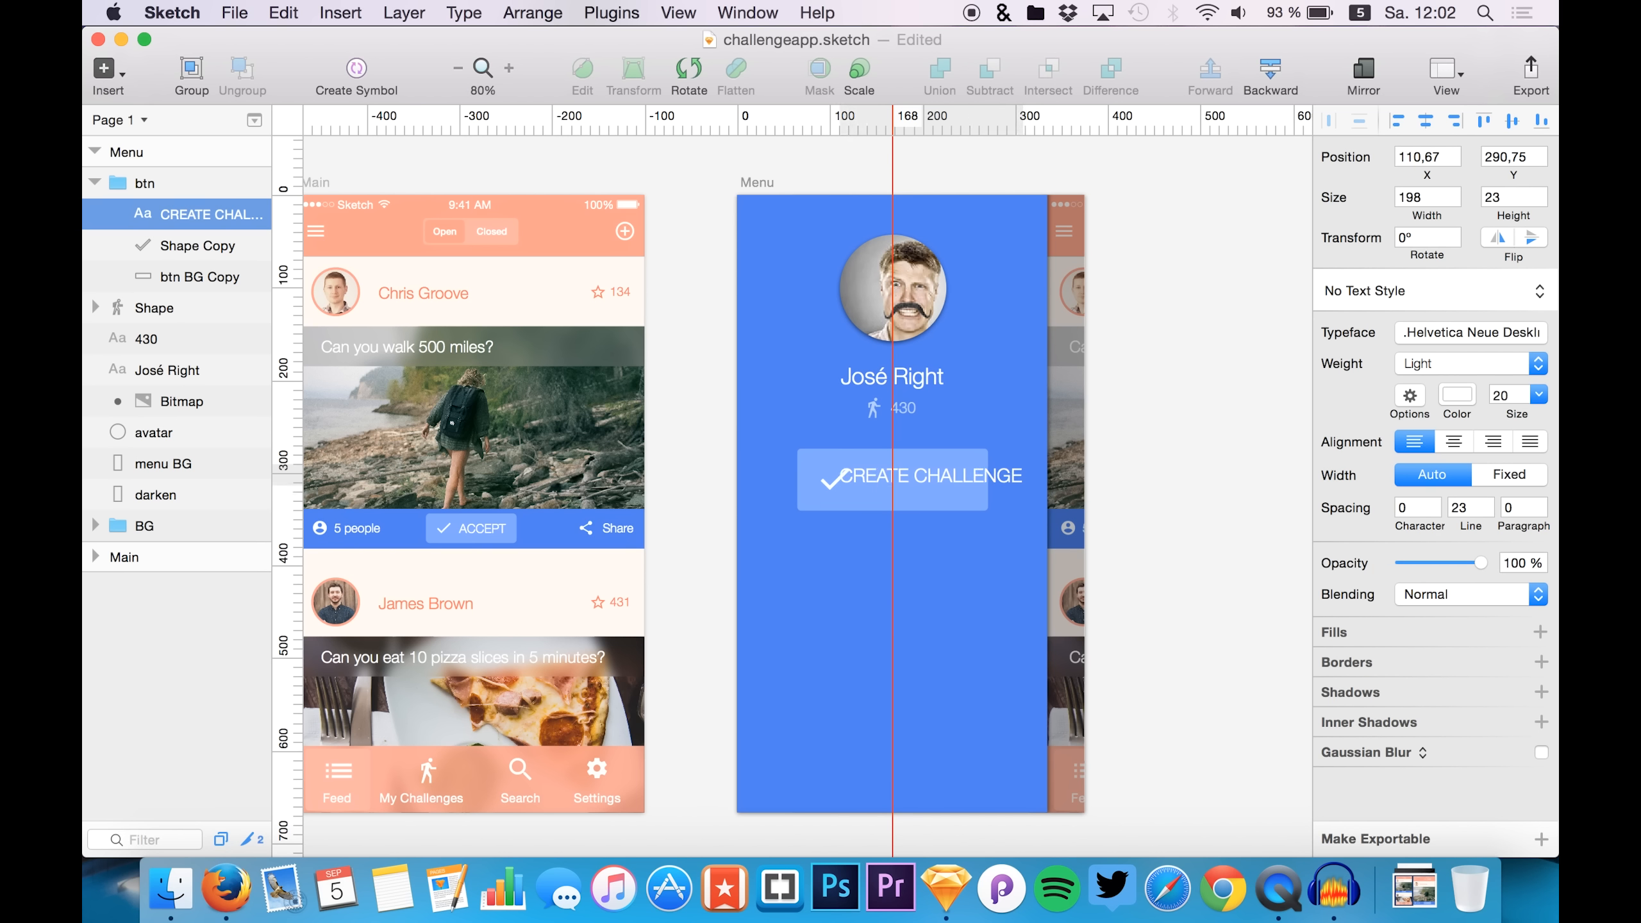
pyautogui.press('Down')
pyautogui.press('Down')
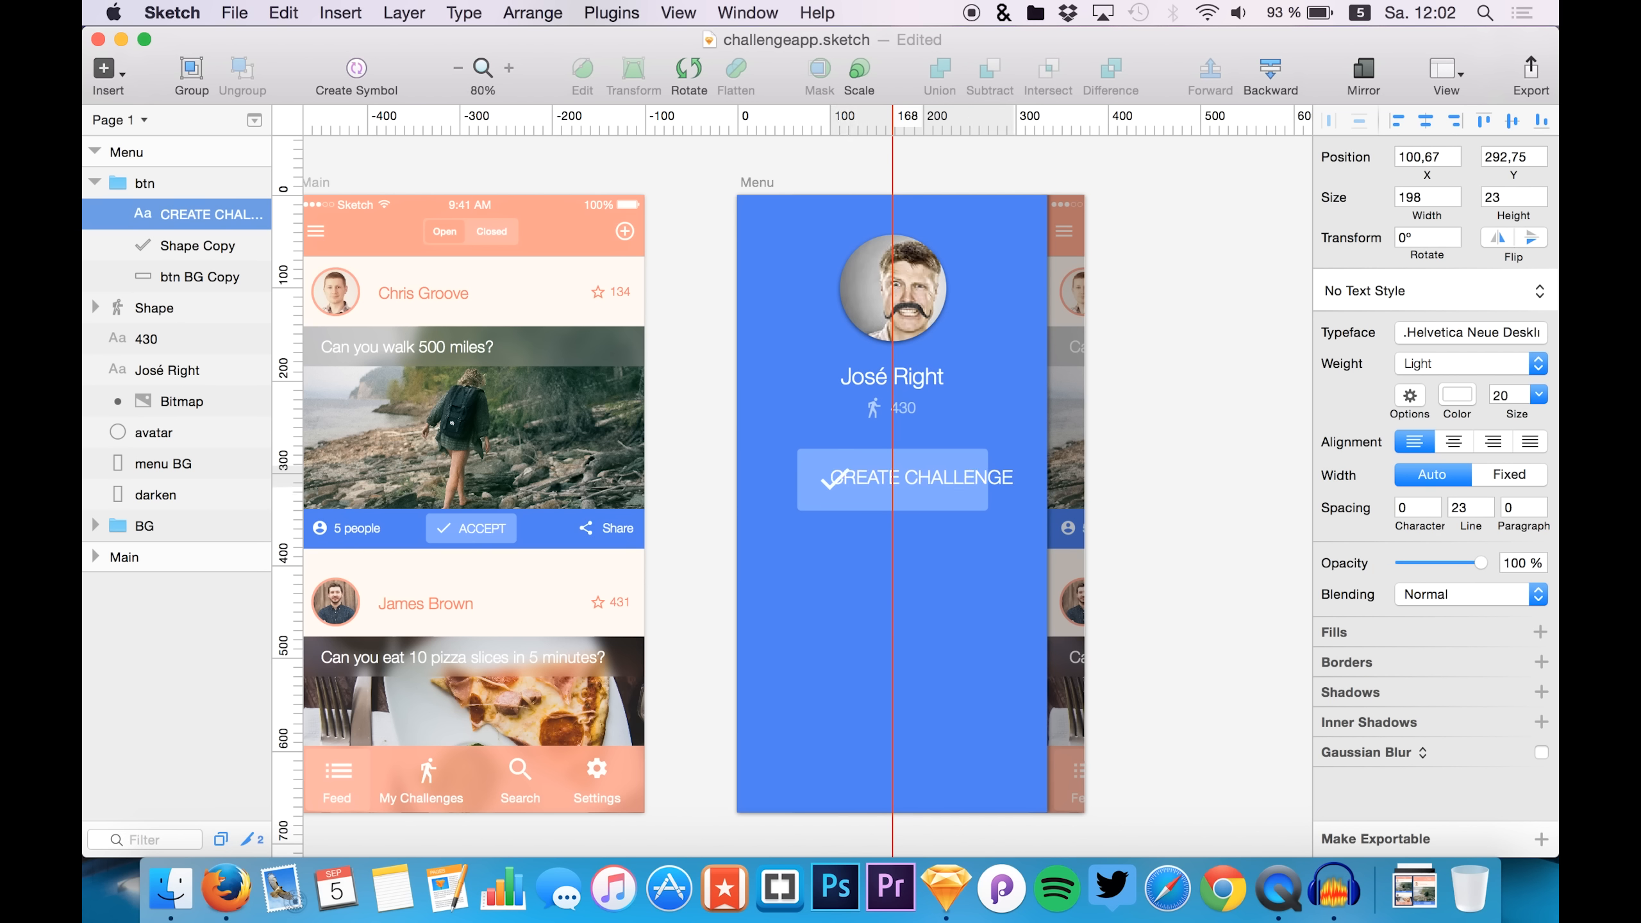
# - Switch to Material Design Icons.sketch and copy the Shape inside add-circle-outline from the Core Icons
pyautogui.hotkey('ctrl', 'Up')
pyautogui.click(949, 508)
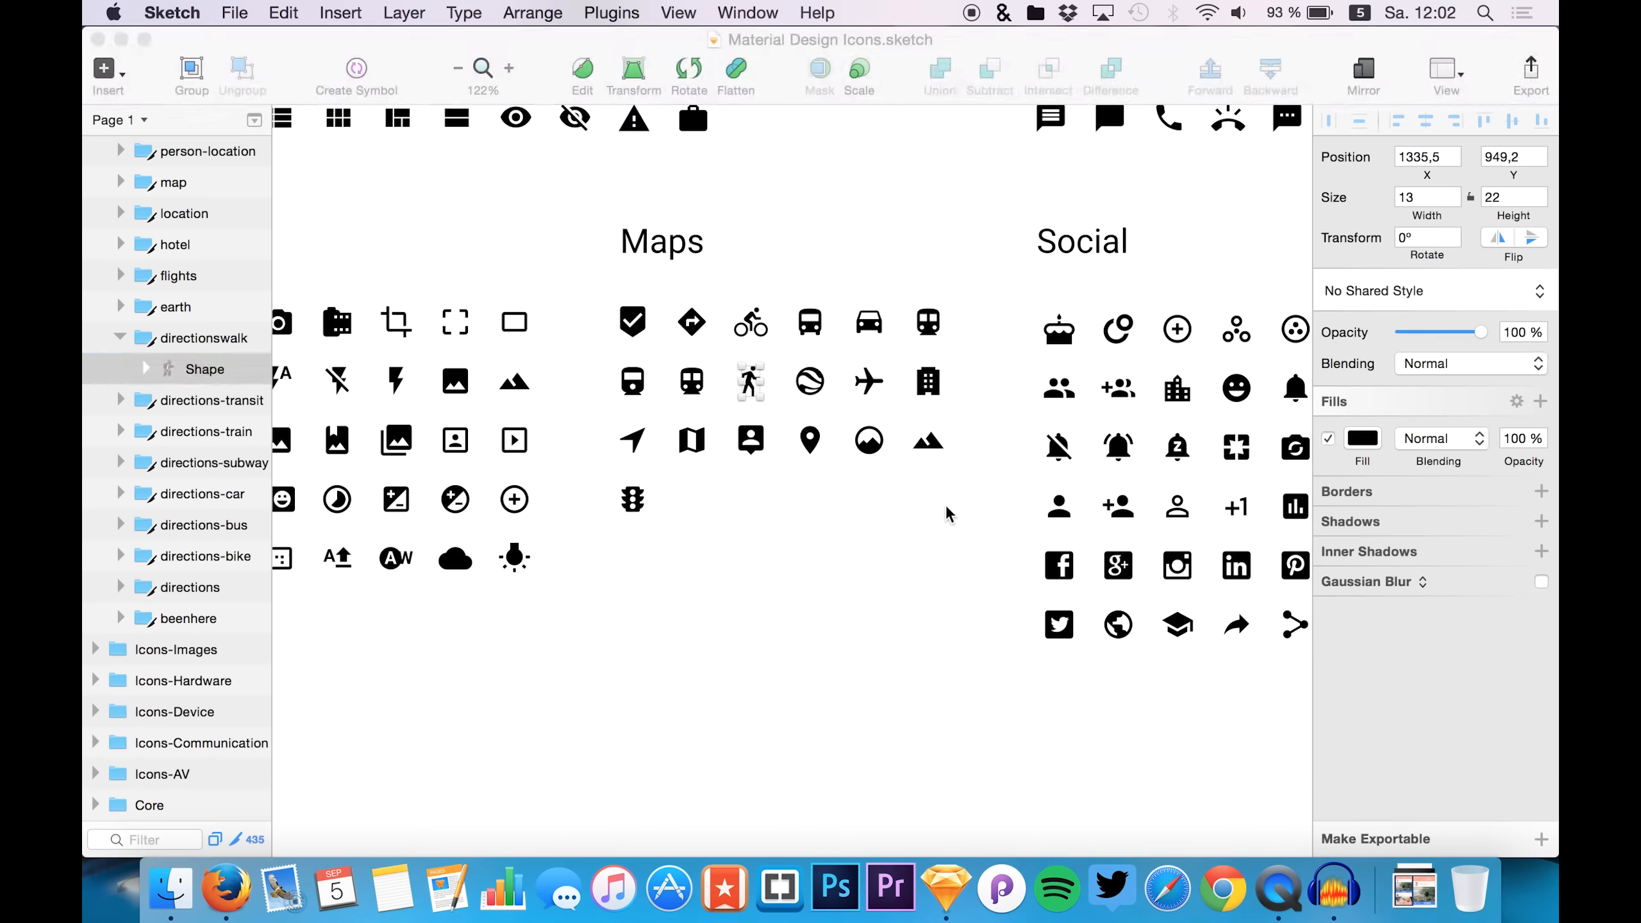
pyautogui.hscroll(-5, 617, 432)
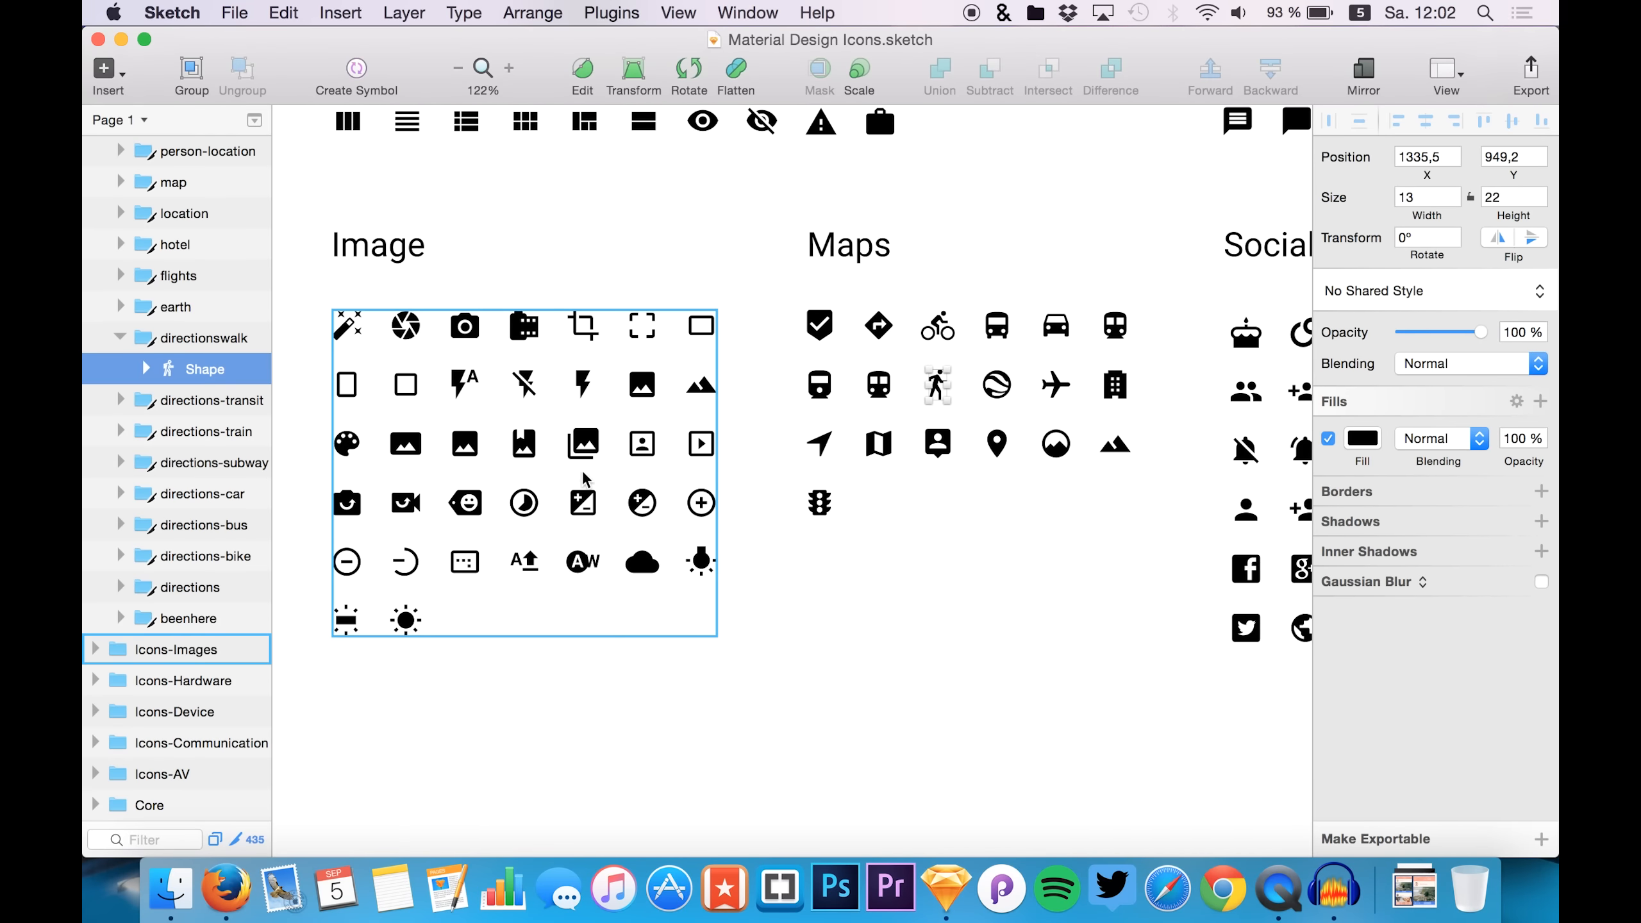
pyautogui.scroll(15, 607, 464)
pyautogui.scroll(-5, 594, 407)
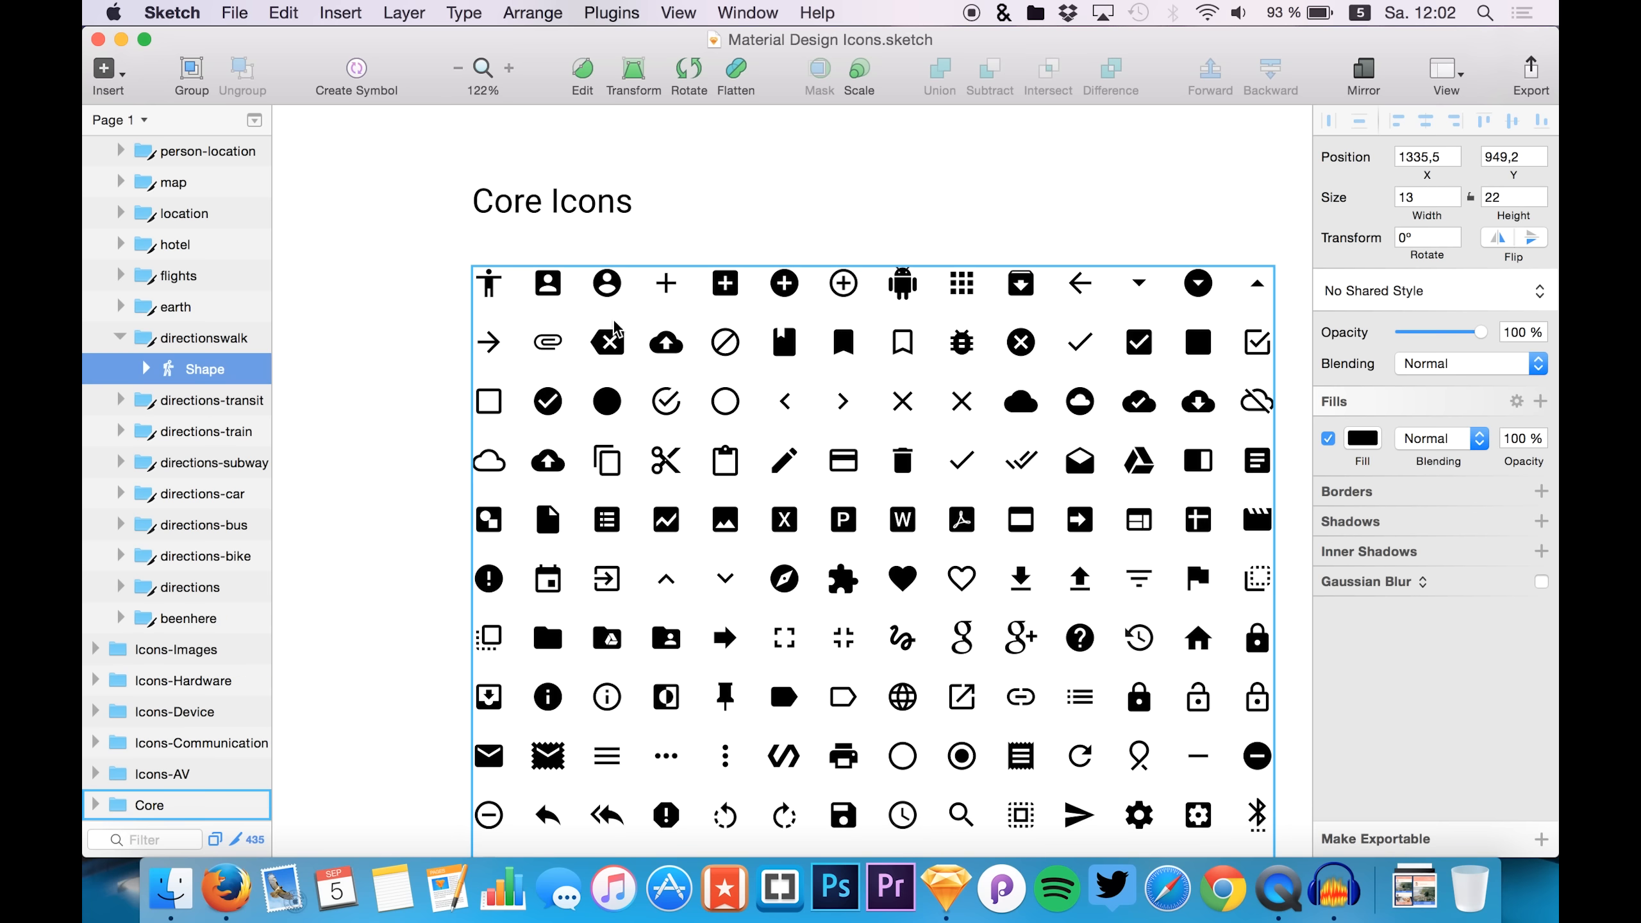
pyautogui.doubleClick(838, 282)
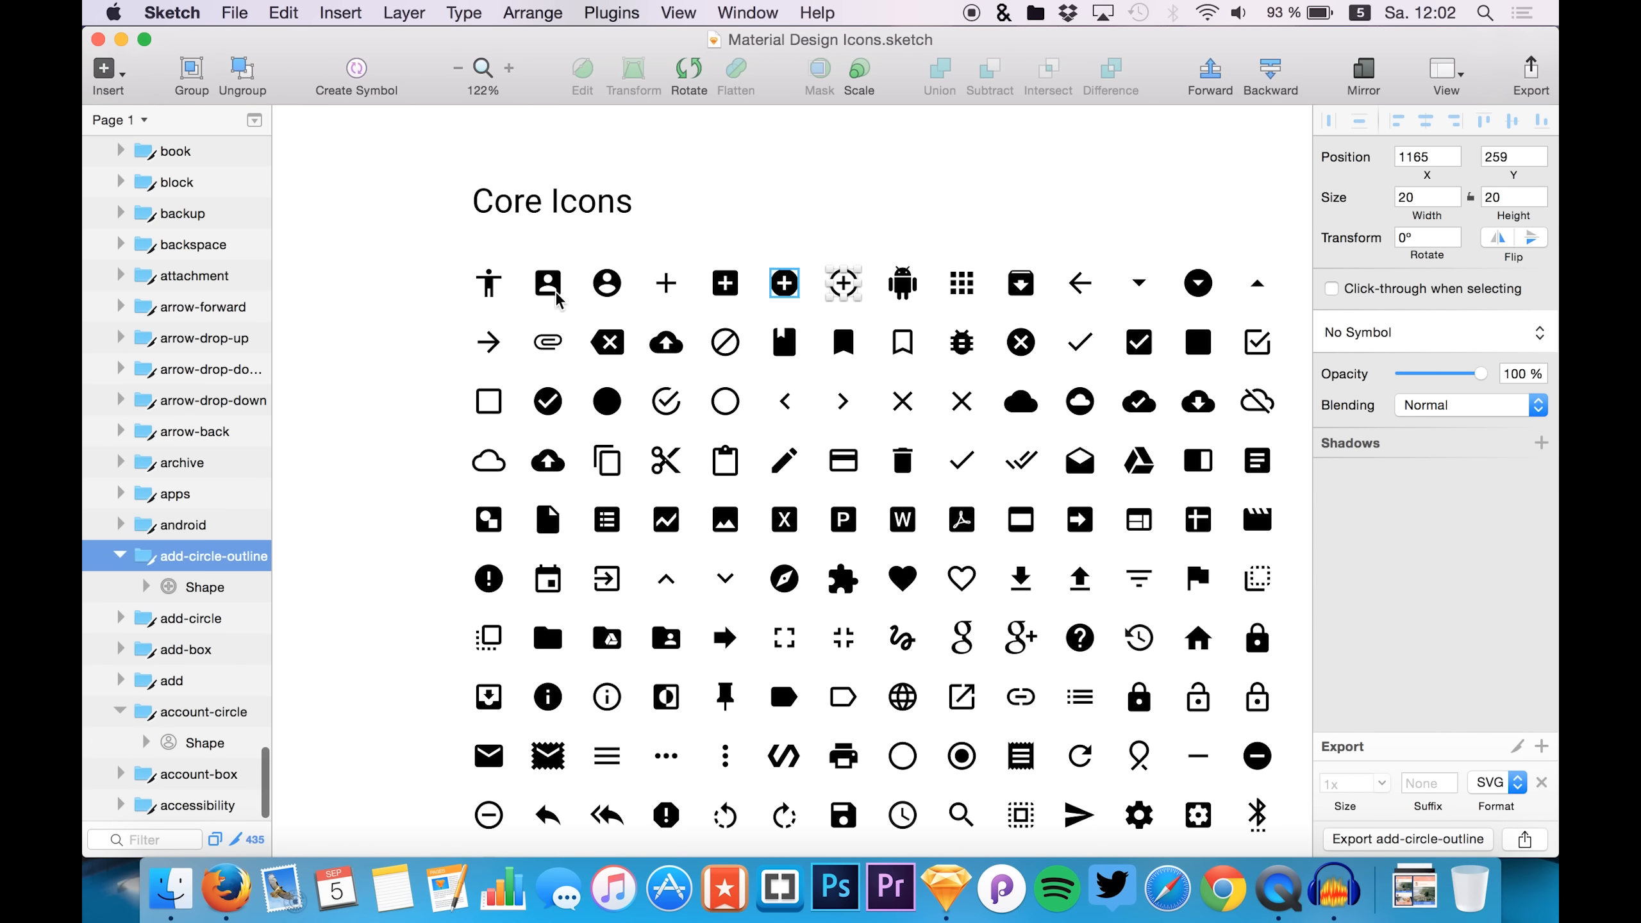
pyautogui.click(175, 591)
# - Return to challengeapp.sketch, paste the outlined plus icon into the btn group and move it to X 70, Y 298
pyautogui.hotkey('ctrl', 'Up')
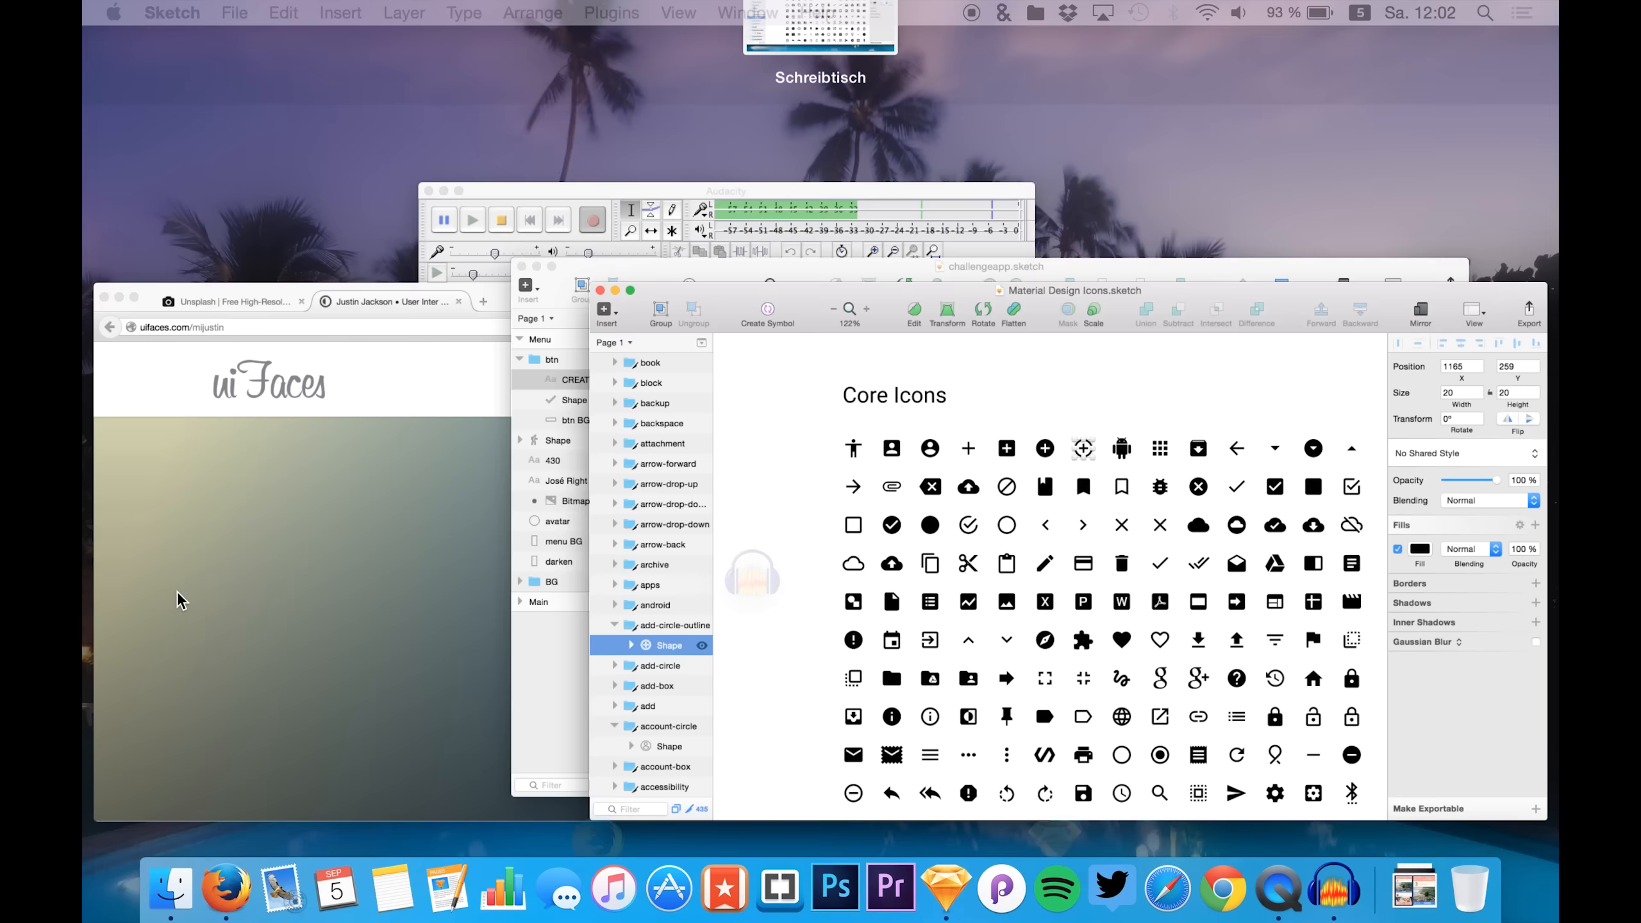
pyautogui.click(904, 679)
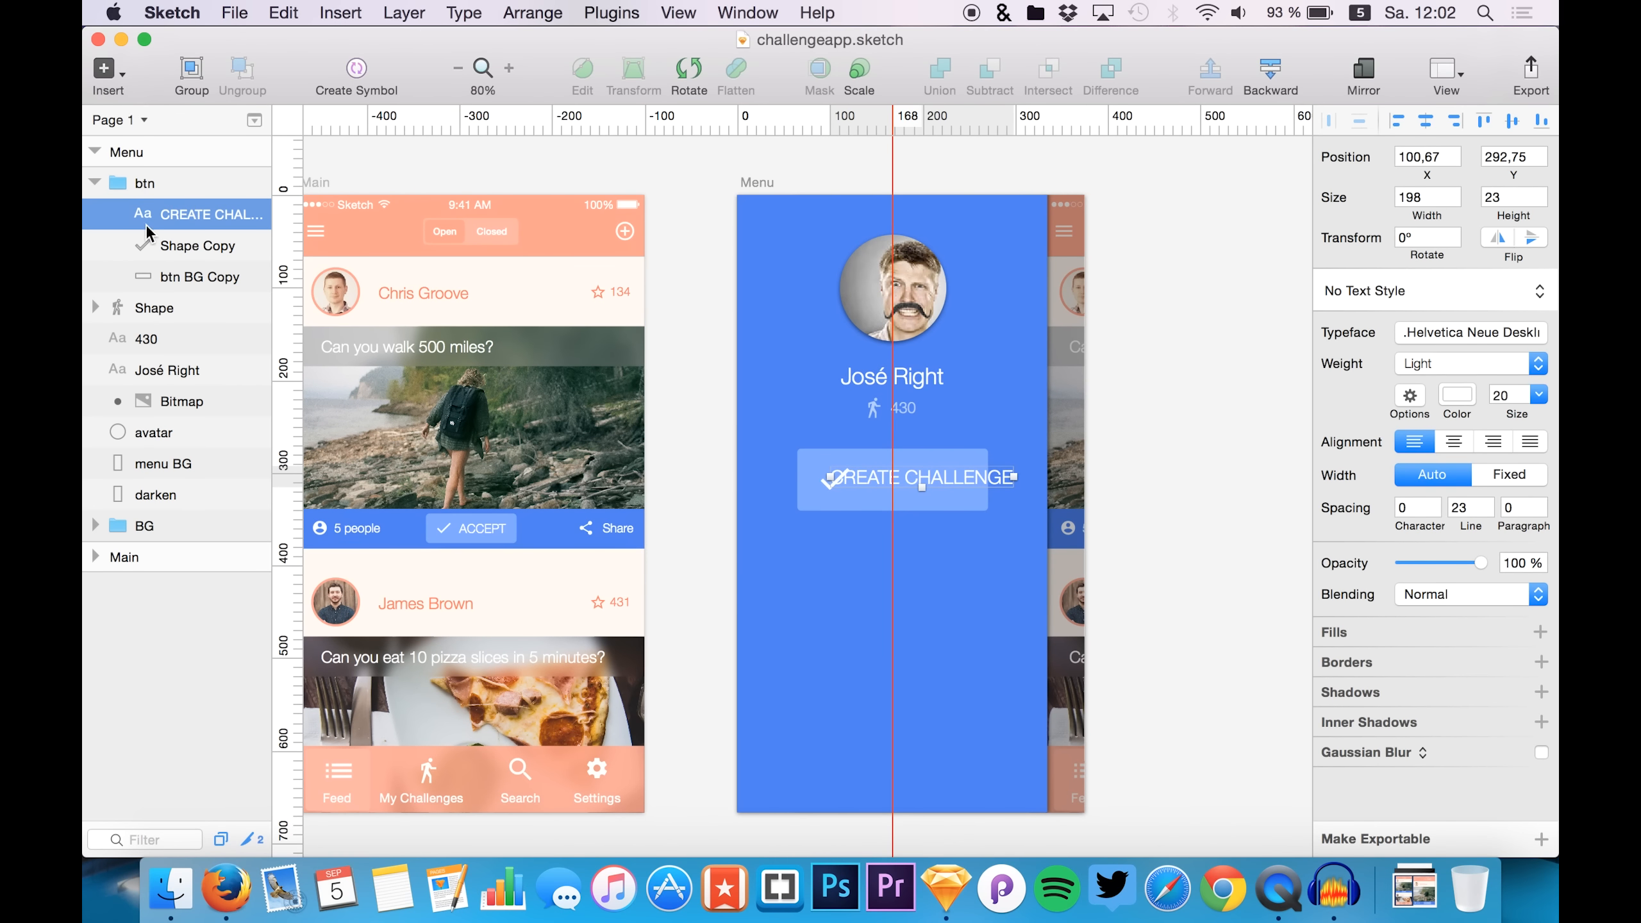
pyautogui.hotkey('ctrl', 'v')
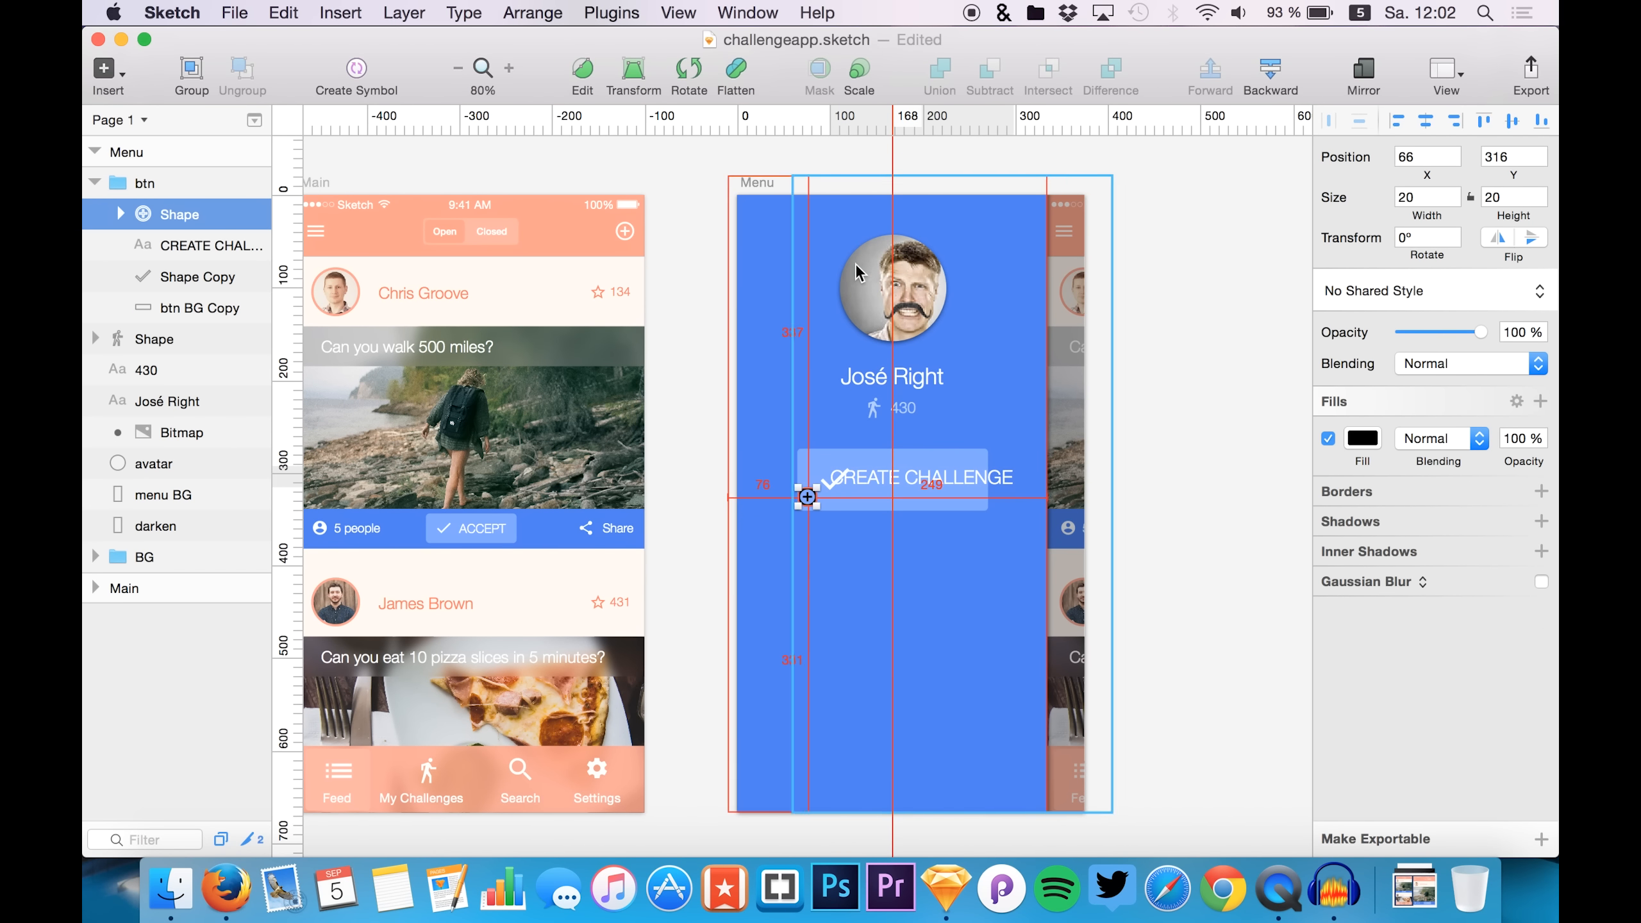
pyautogui.moveTo(865, 289); pyautogui.dragTo(869, 268)
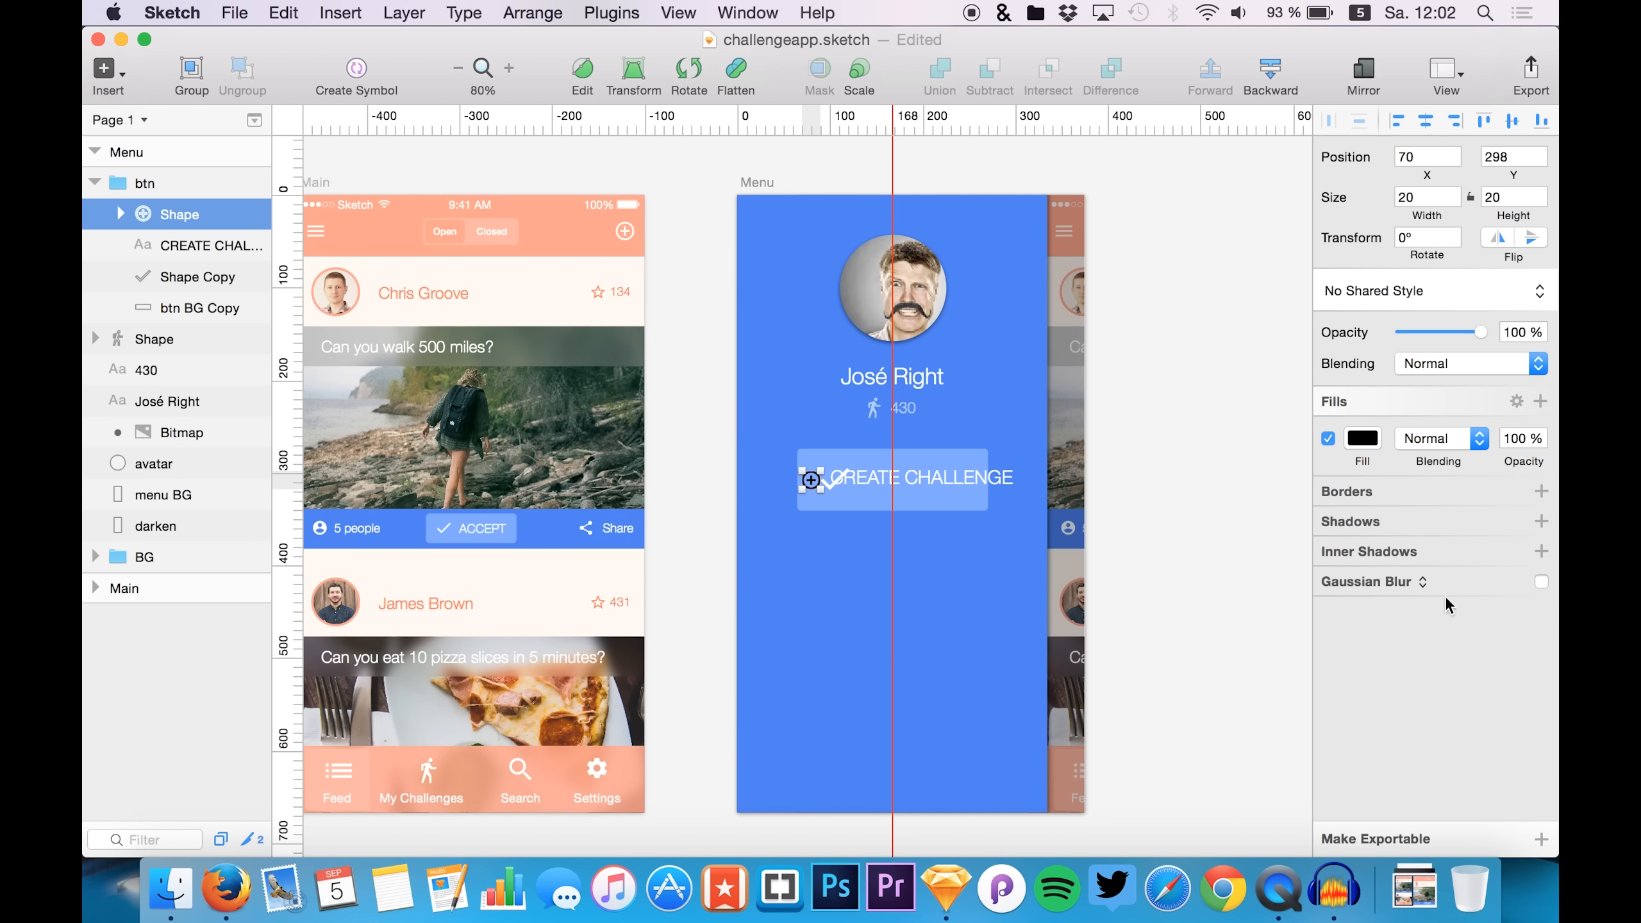
# - Set the plus icon's fill to white FFFFFF and delete the Shape Copy checkmark from the btn group
pyautogui.click(1365, 441)
pyautogui.click(1510, 847)
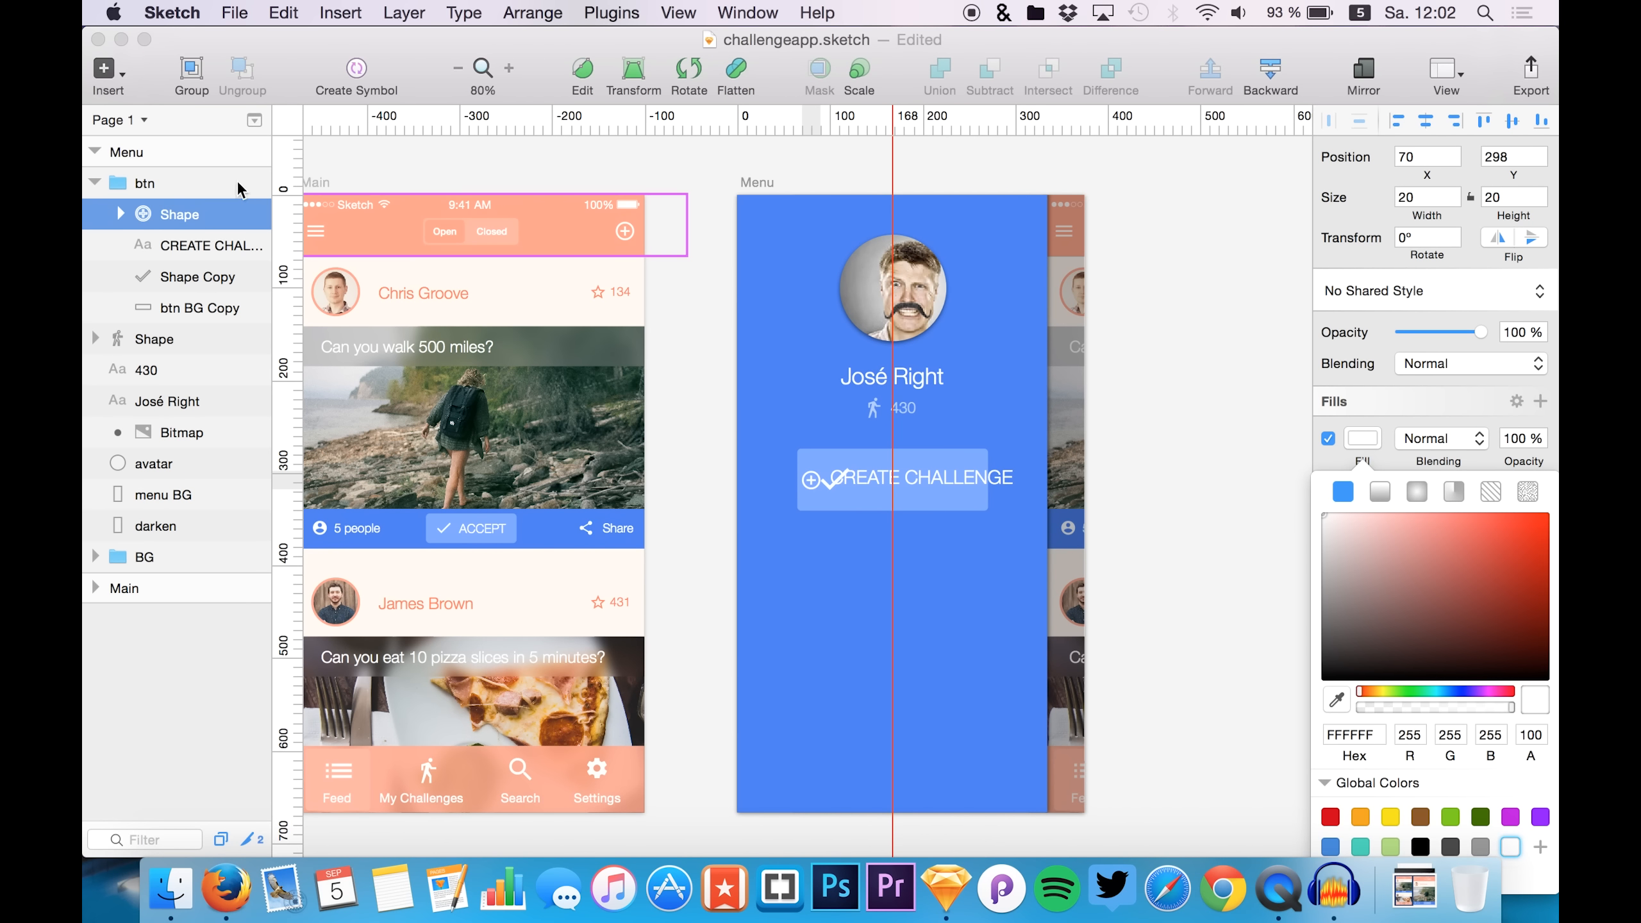
pyautogui.click(179, 279)
pyautogui.press('Delete')
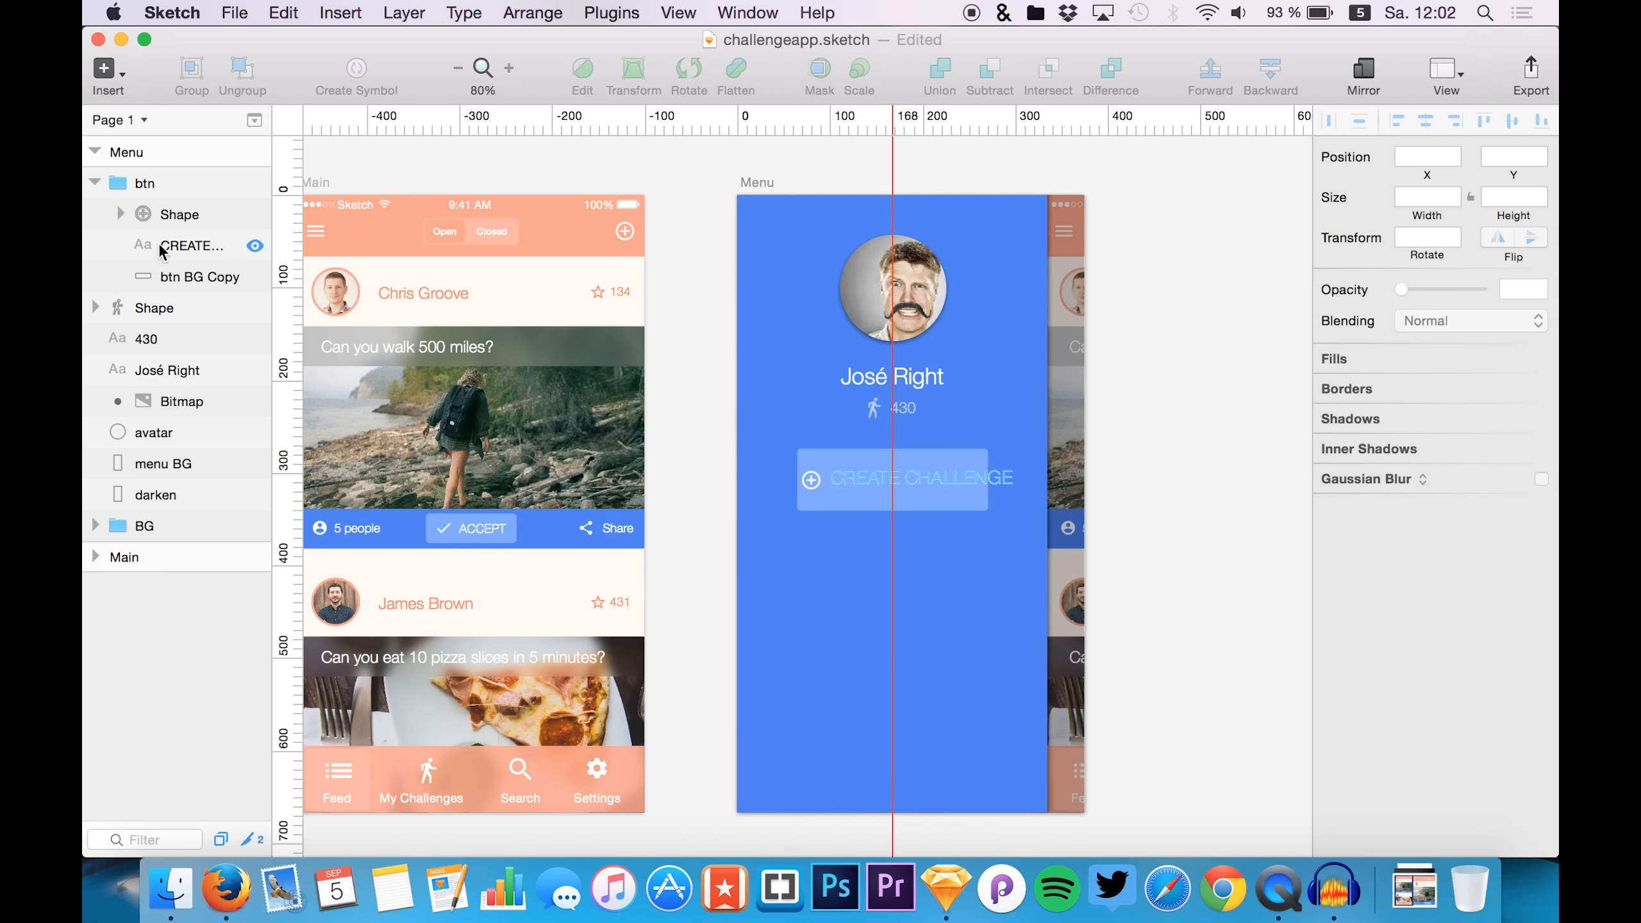
# - Move the plus icon to X 80, Y 297 and the CREATE CHALLENGE label to X 118,67, Y 294,75
pyautogui.click(179, 219)
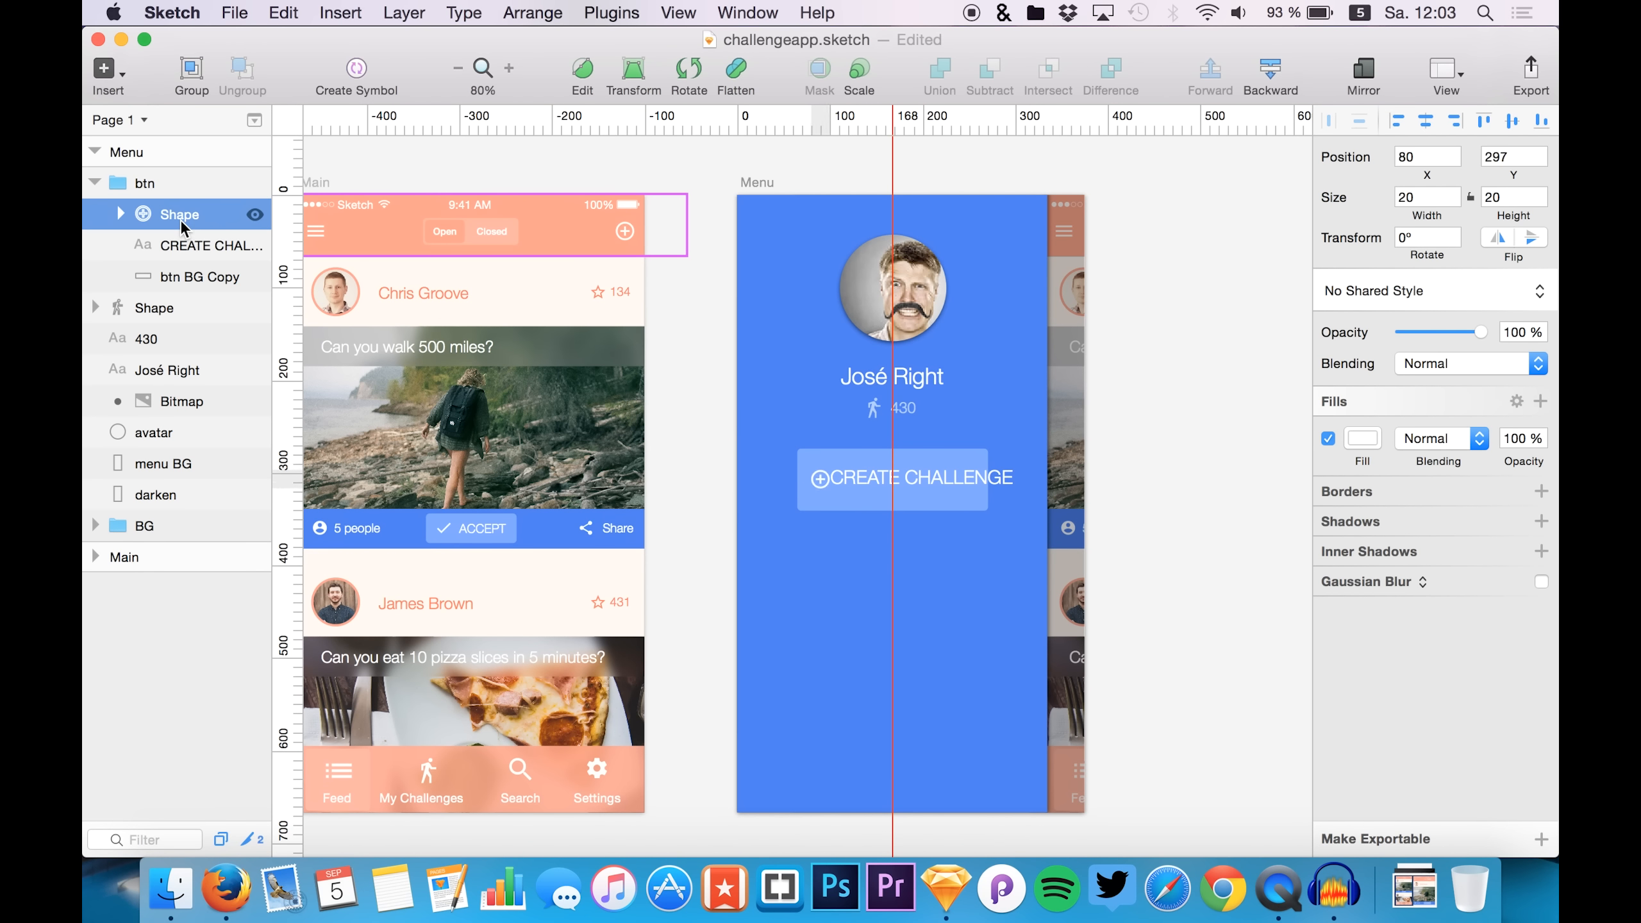
pyautogui.click(161, 248)
pyautogui.press('Right')
pyautogui.press('Right')
pyautogui.press('Right')
pyautogui.press('Right')
pyautogui.press('Right')
pyautogui.press('Right')
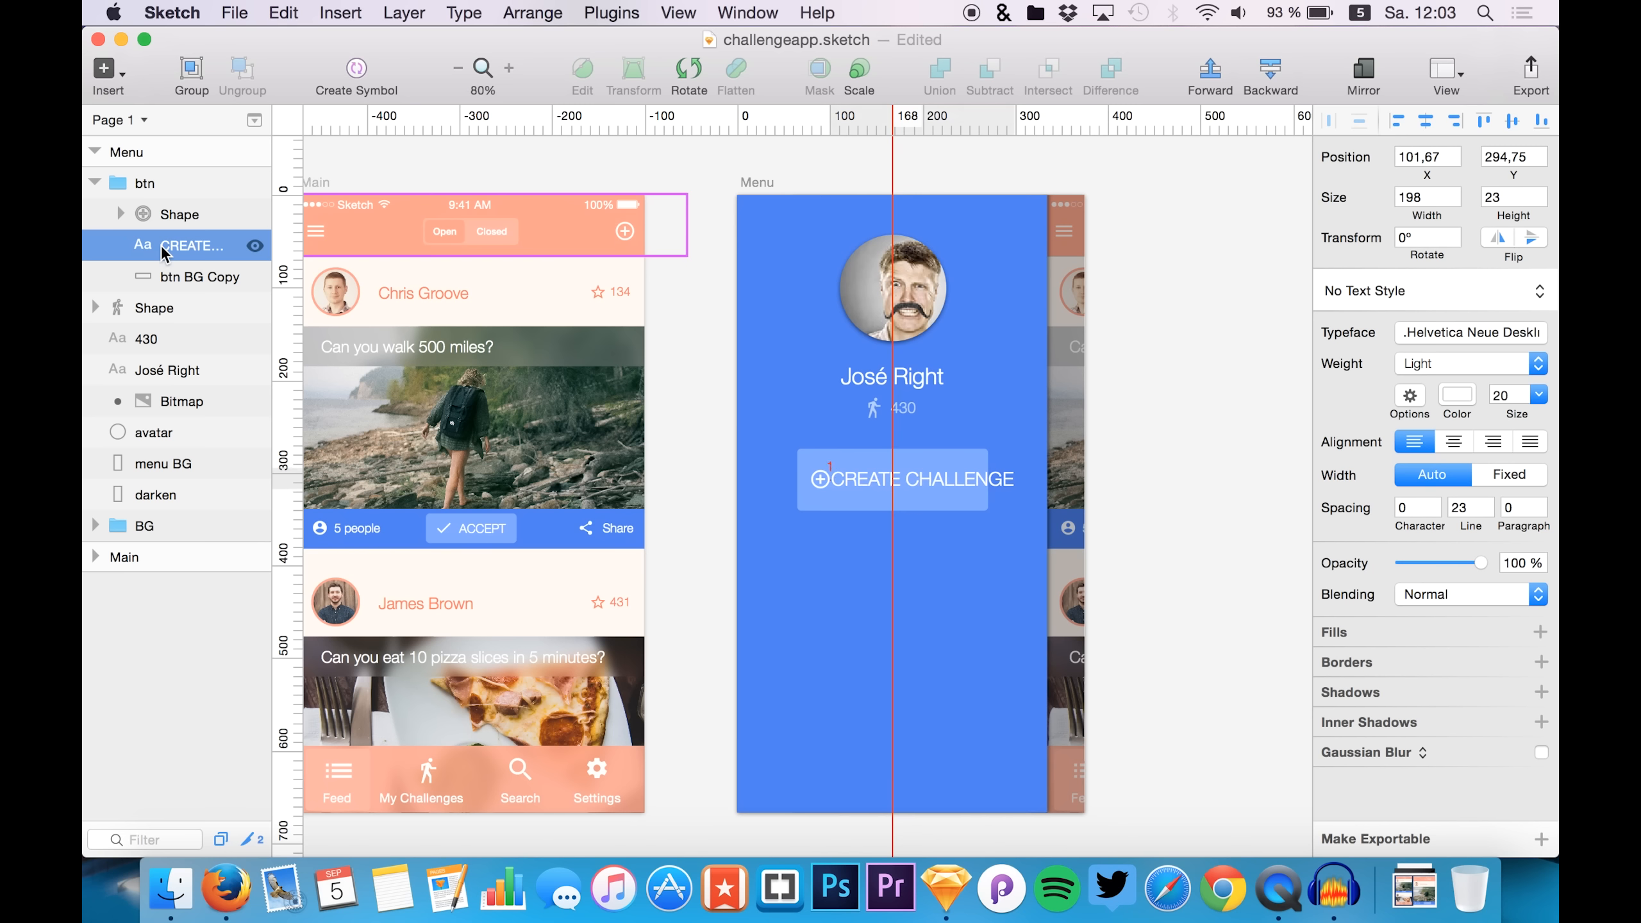
pyautogui.press('Down')
pyautogui.press('Down')
pyautogui.press('Right')
pyautogui.press('Right')
pyautogui.press('Right')
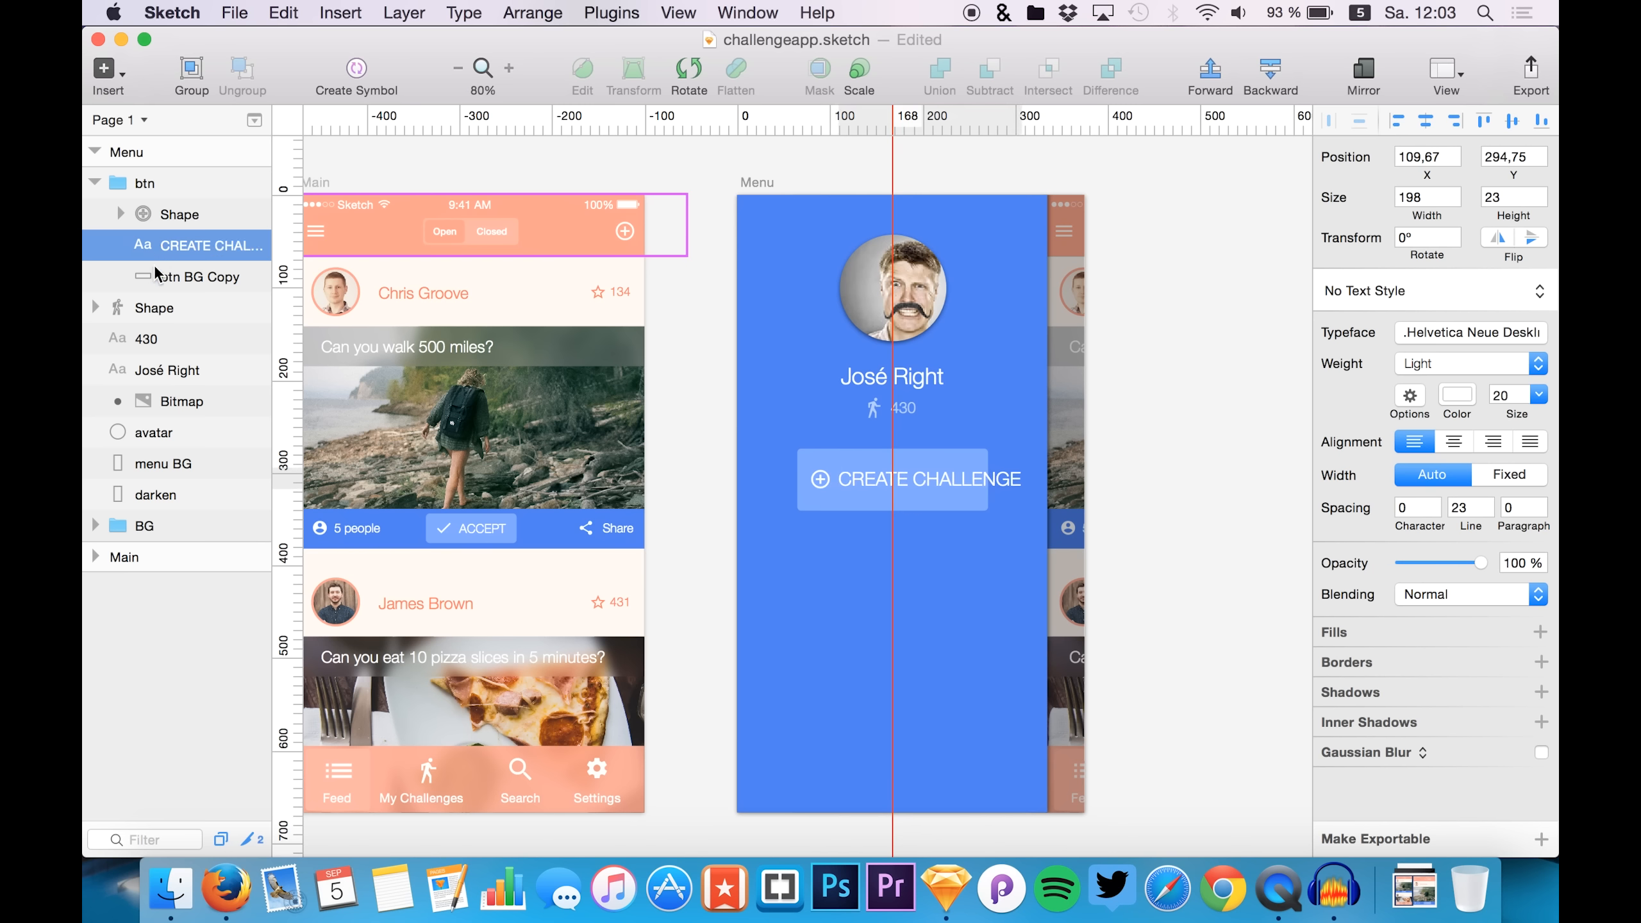
pyautogui.press('Right')
pyautogui.press('Right')
pyautogui.press('Right')
pyautogui.press('Right')
pyautogui.press('Right')
pyautogui.press('Right')
pyautogui.press('Right')
pyautogui.press('Right')
pyautogui.press('Right')
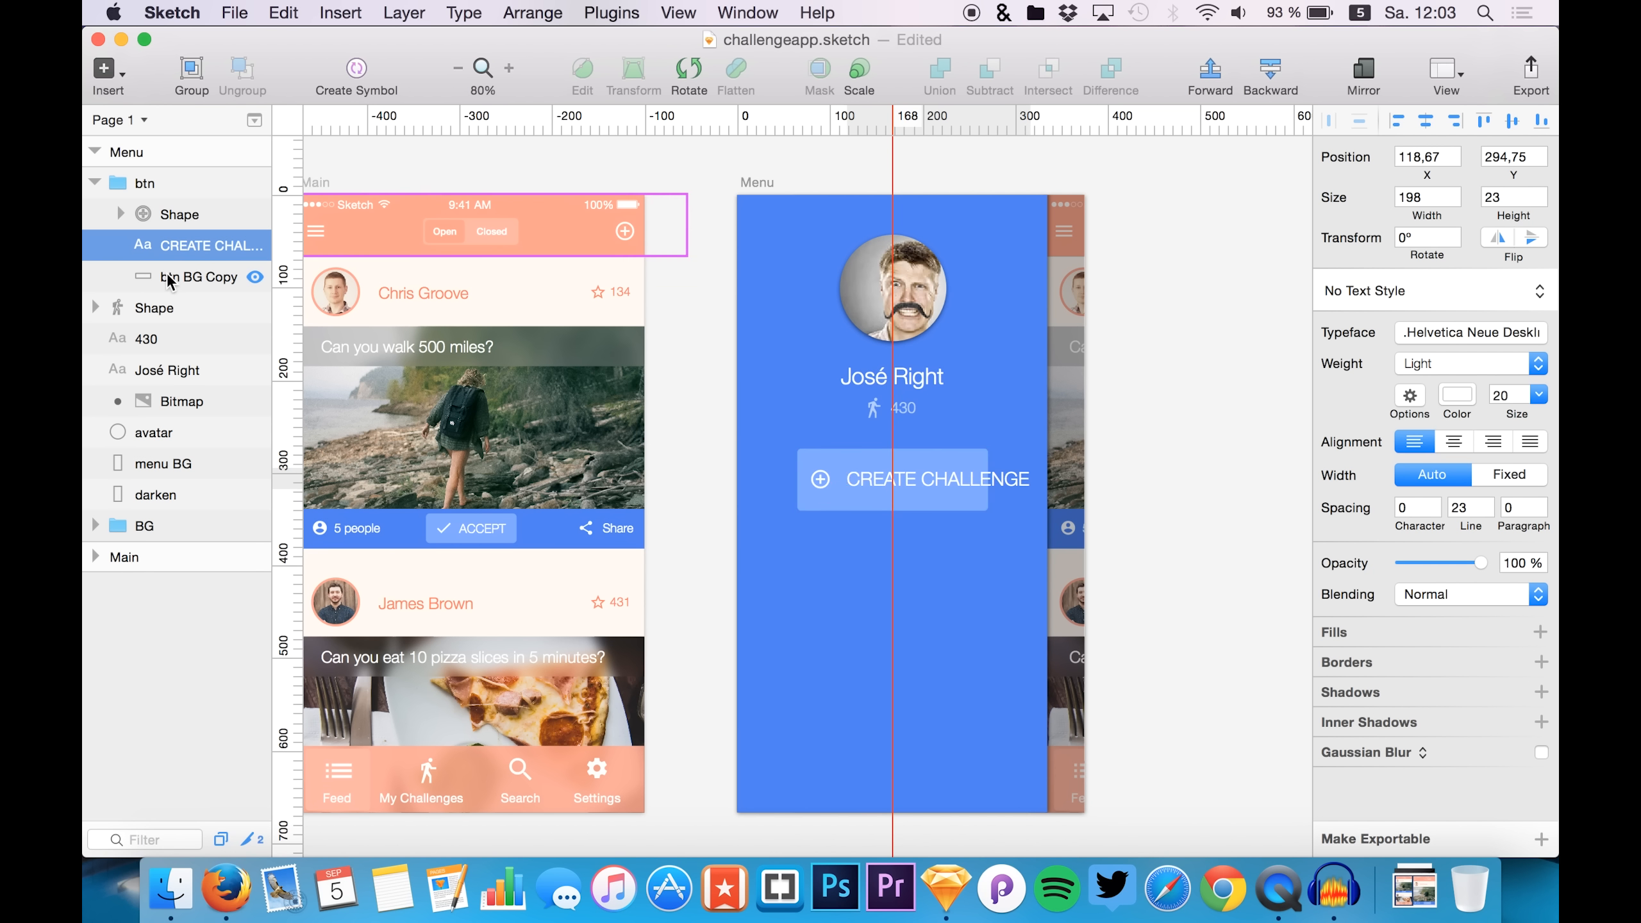
# - Widen the btn BG Copy rectangle to 275 and move it to X 58
pyautogui.click(169, 280)
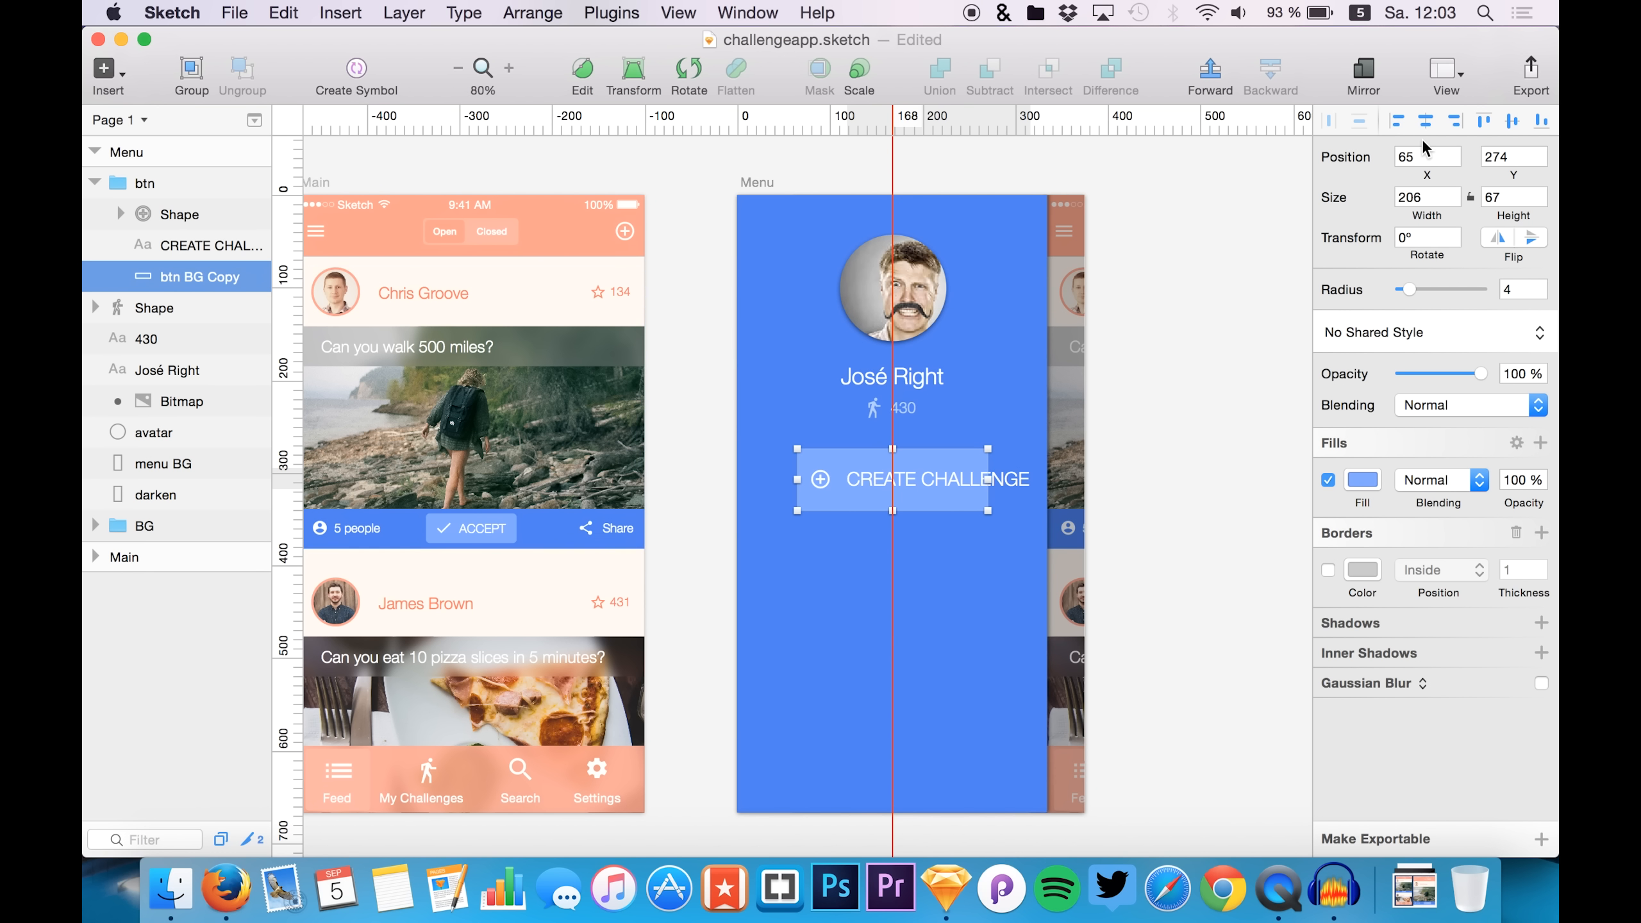
pyautogui.click(1399, 194)
pyautogui.press('Return')
pyautogui.write('2')
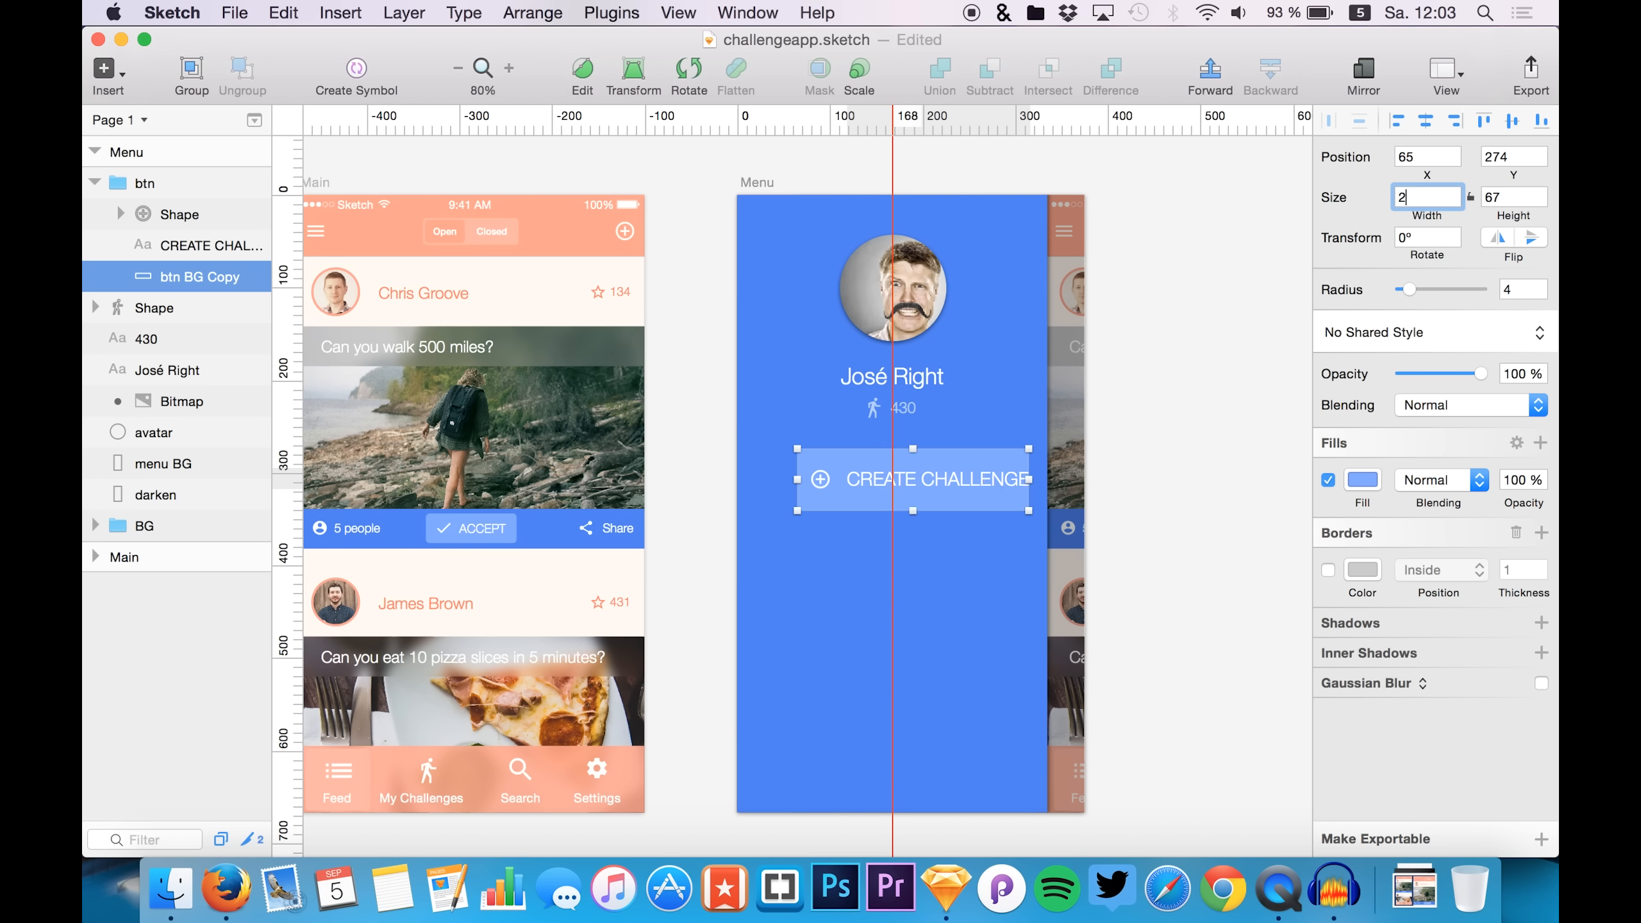
pyautogui.write('70')
pyautogui.press('Return')
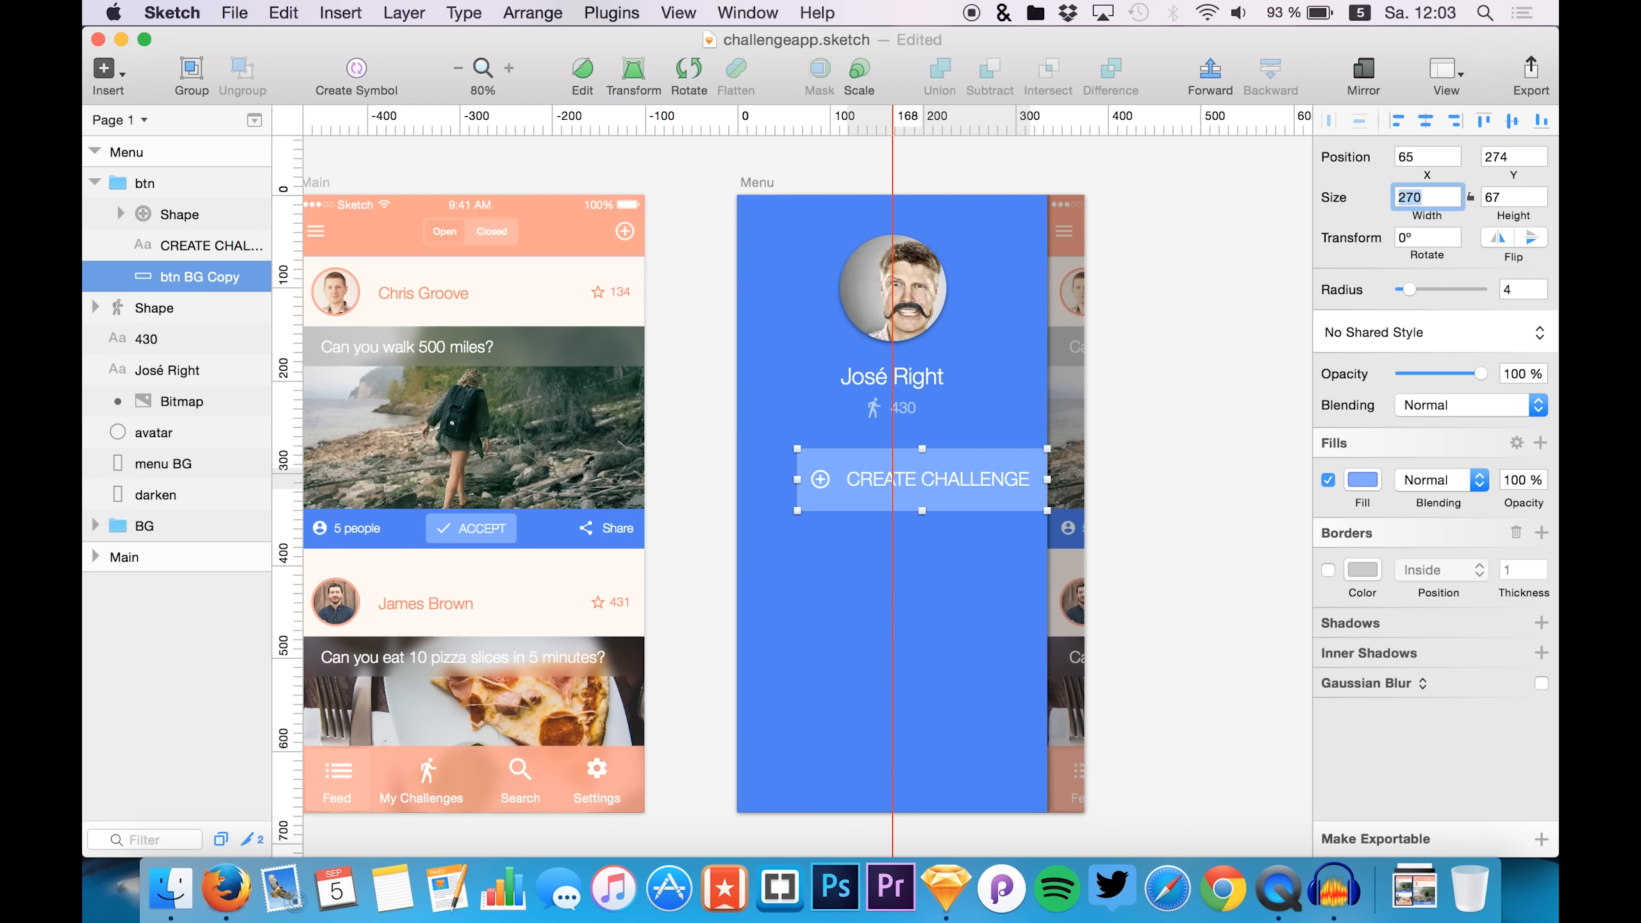
pyautogui.write('275')
pyautogui.press('Return')
pyautogui.click(146, 237)
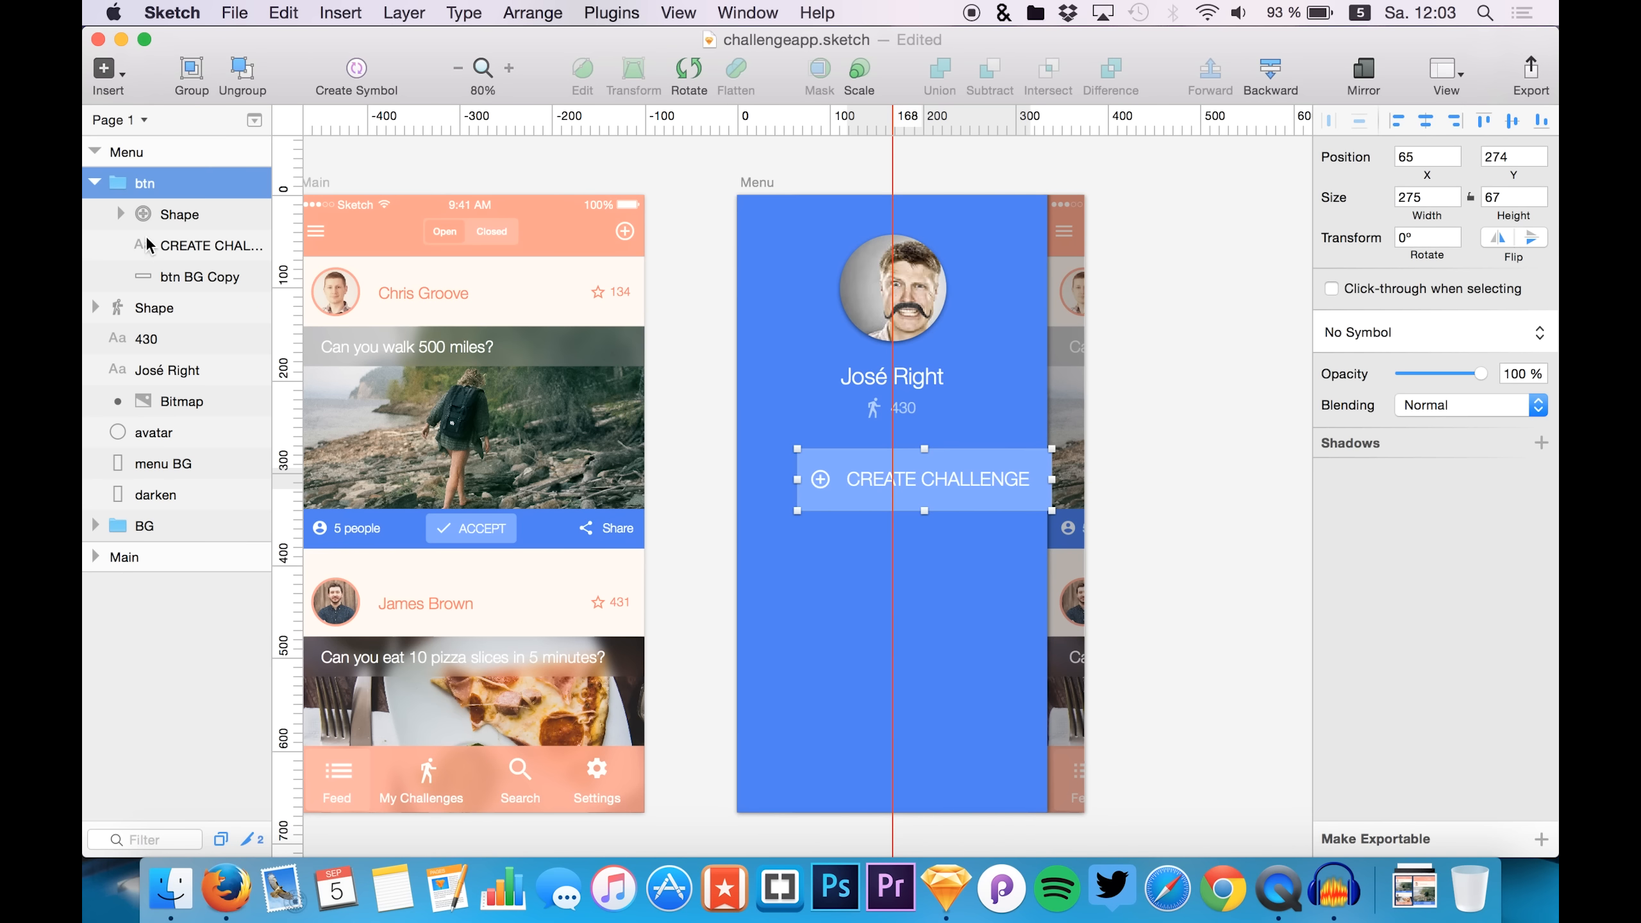
pyautogui.click(155, 265)
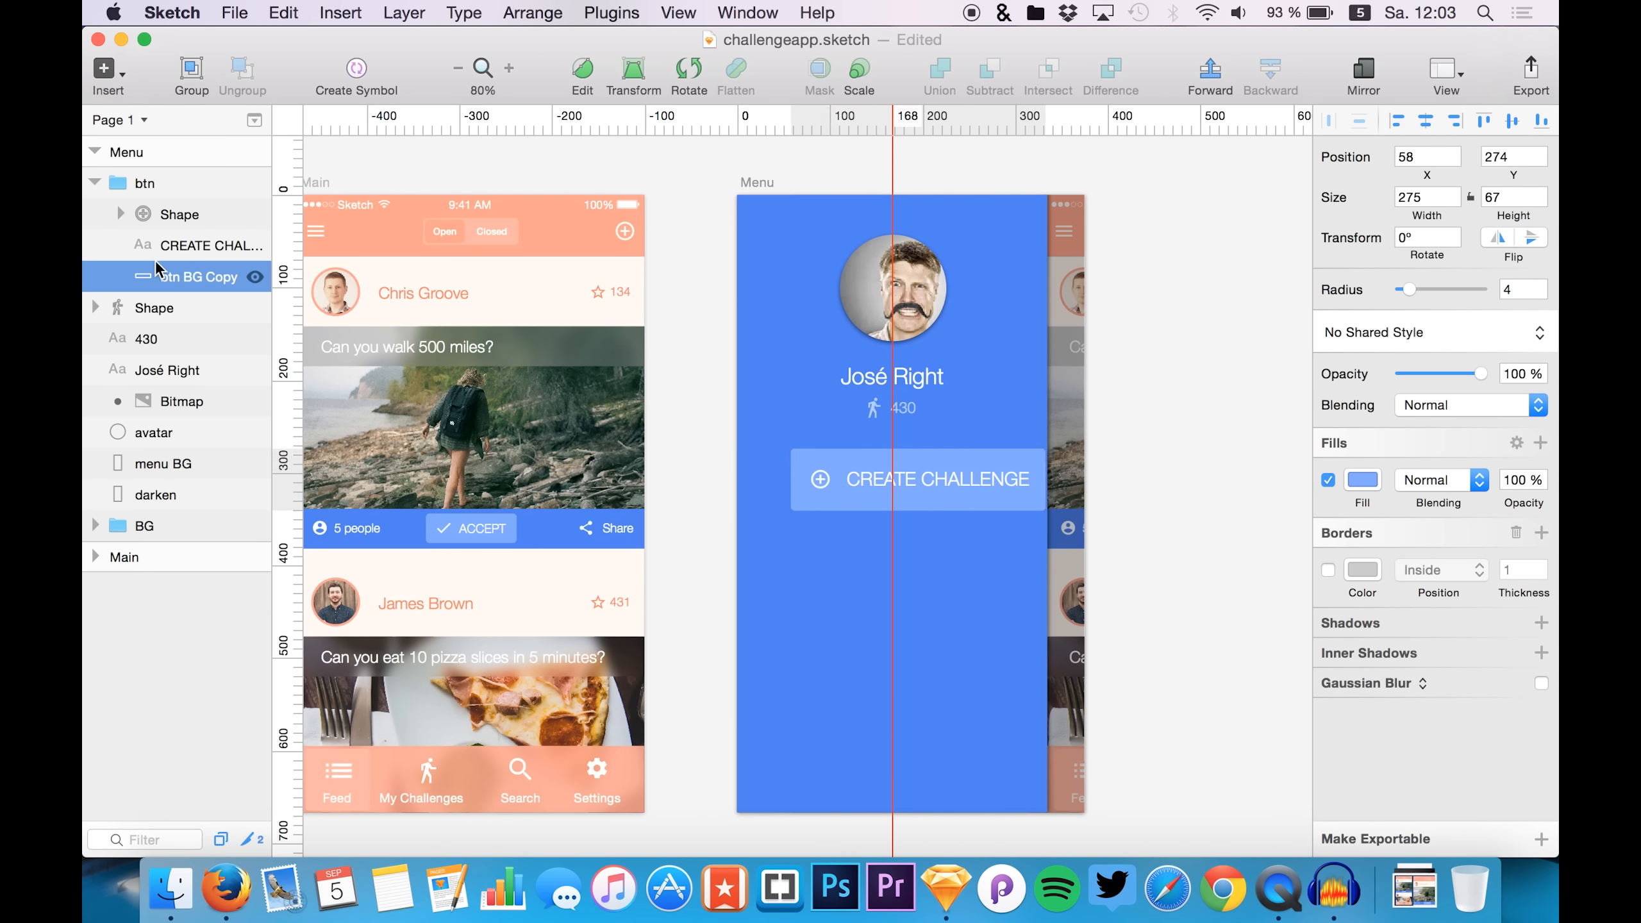
# - Move the btn group to X 31, Y 266, and nudge its plus icon and label slightly left on the button
pyautogui.click(146, 183)
pyautogui.press('alt')
pyautogui.moveTo(841, 454); pyautogui.dragTo(813, 450)
pyautogui.hotkey('shift', 'Down')
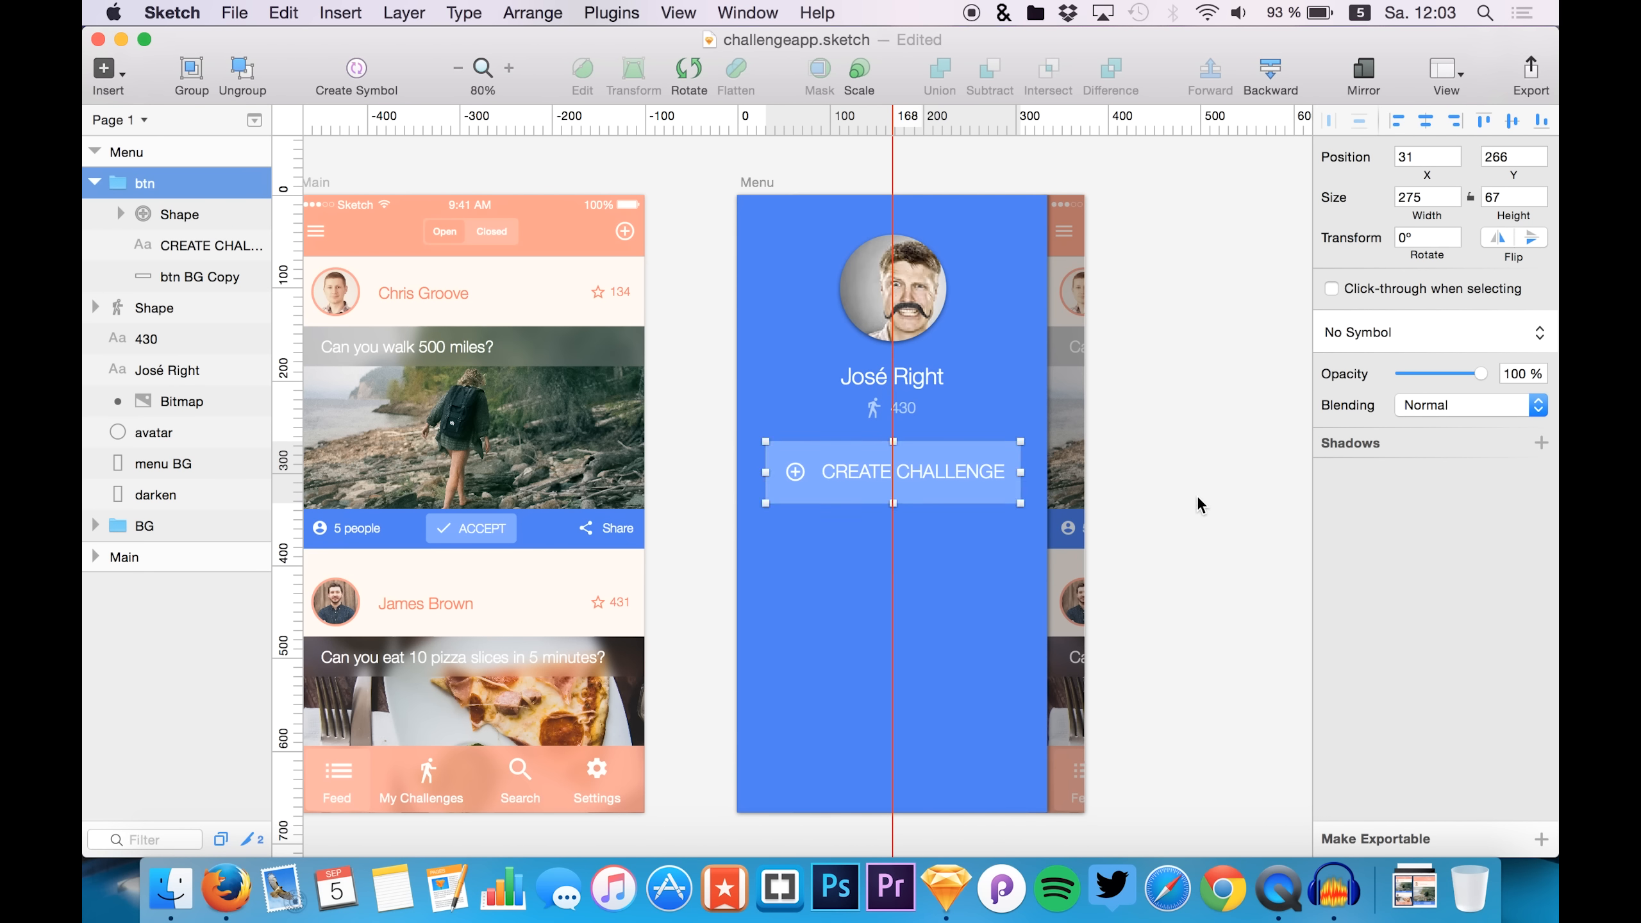
pyautogui.click(165, 216)
pyautogui.keyDown('shift'); pyautogui.click(176, 248); pyautogui.keyUp('shift')
# - Rename the btn BG Copy layer as btn BG and collapse the btn group
pyautogui.click(172, 276)
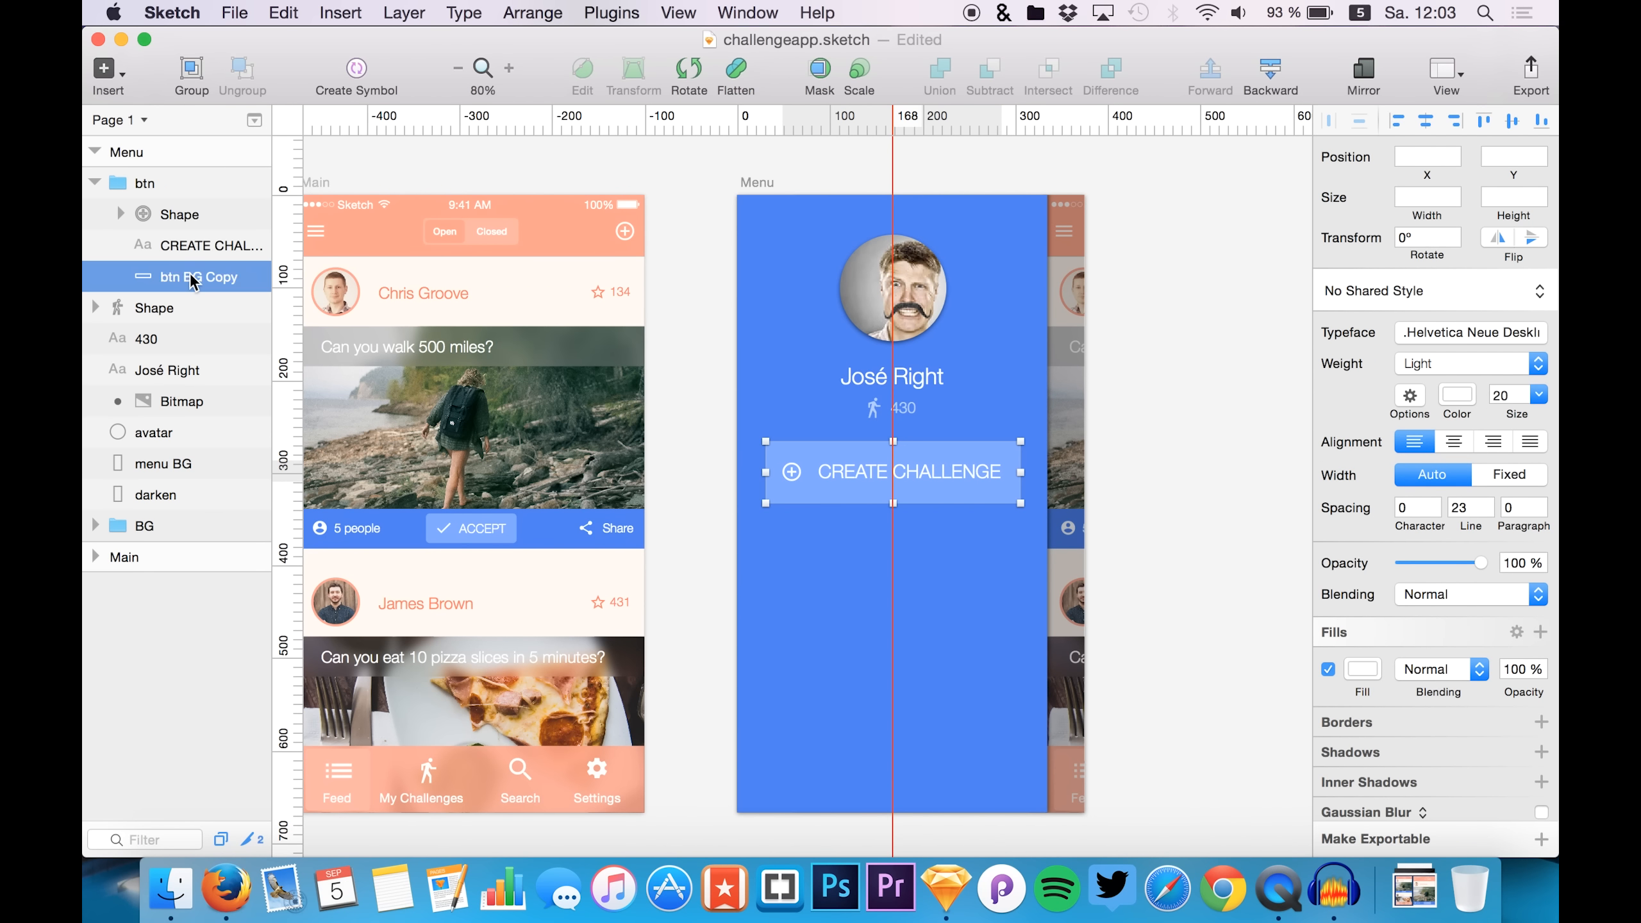
pyautogui.doubleClick(191, 277)
pyautogui.write('btn BG')
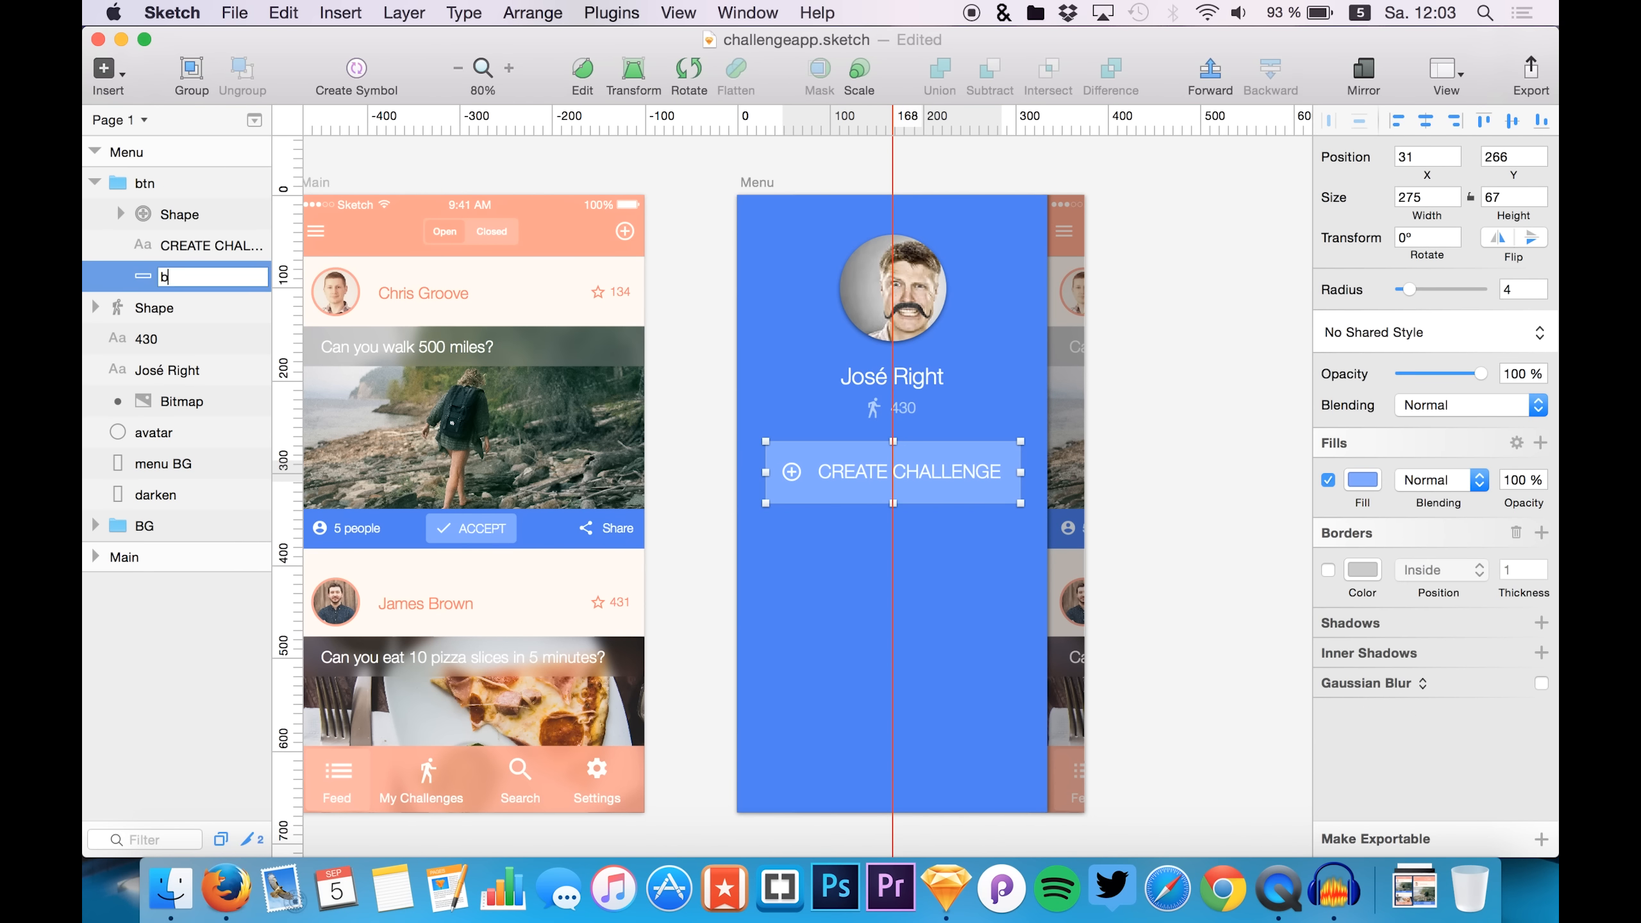
pyautogui.press('Return')
pyautogui.click(93, 188)
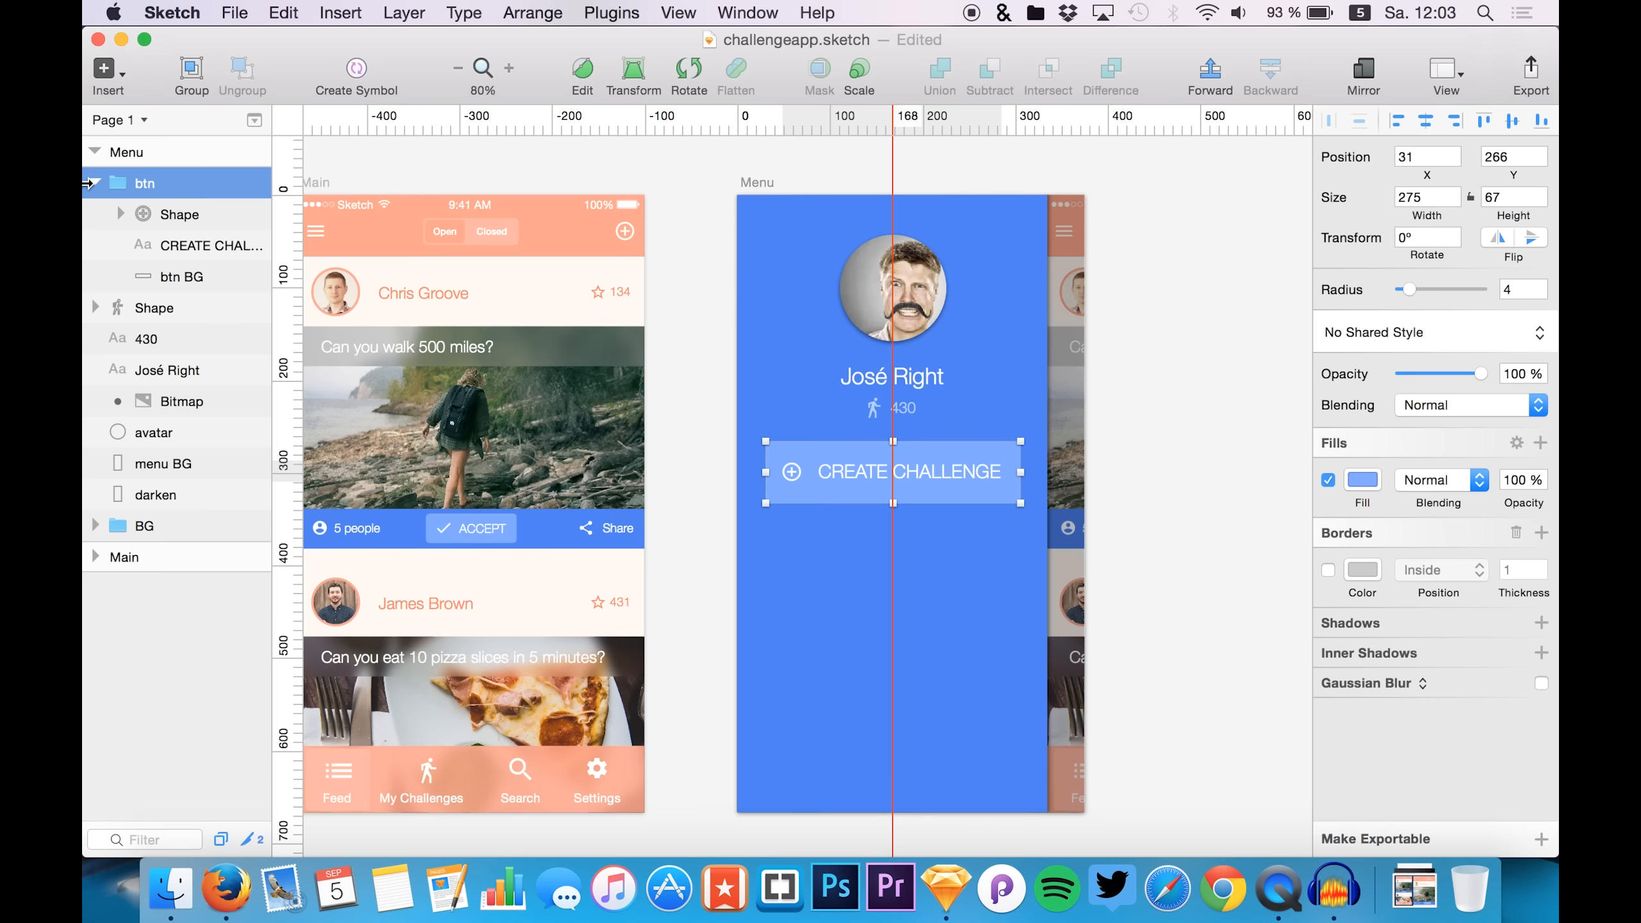
pyautogui.click(94, 184)
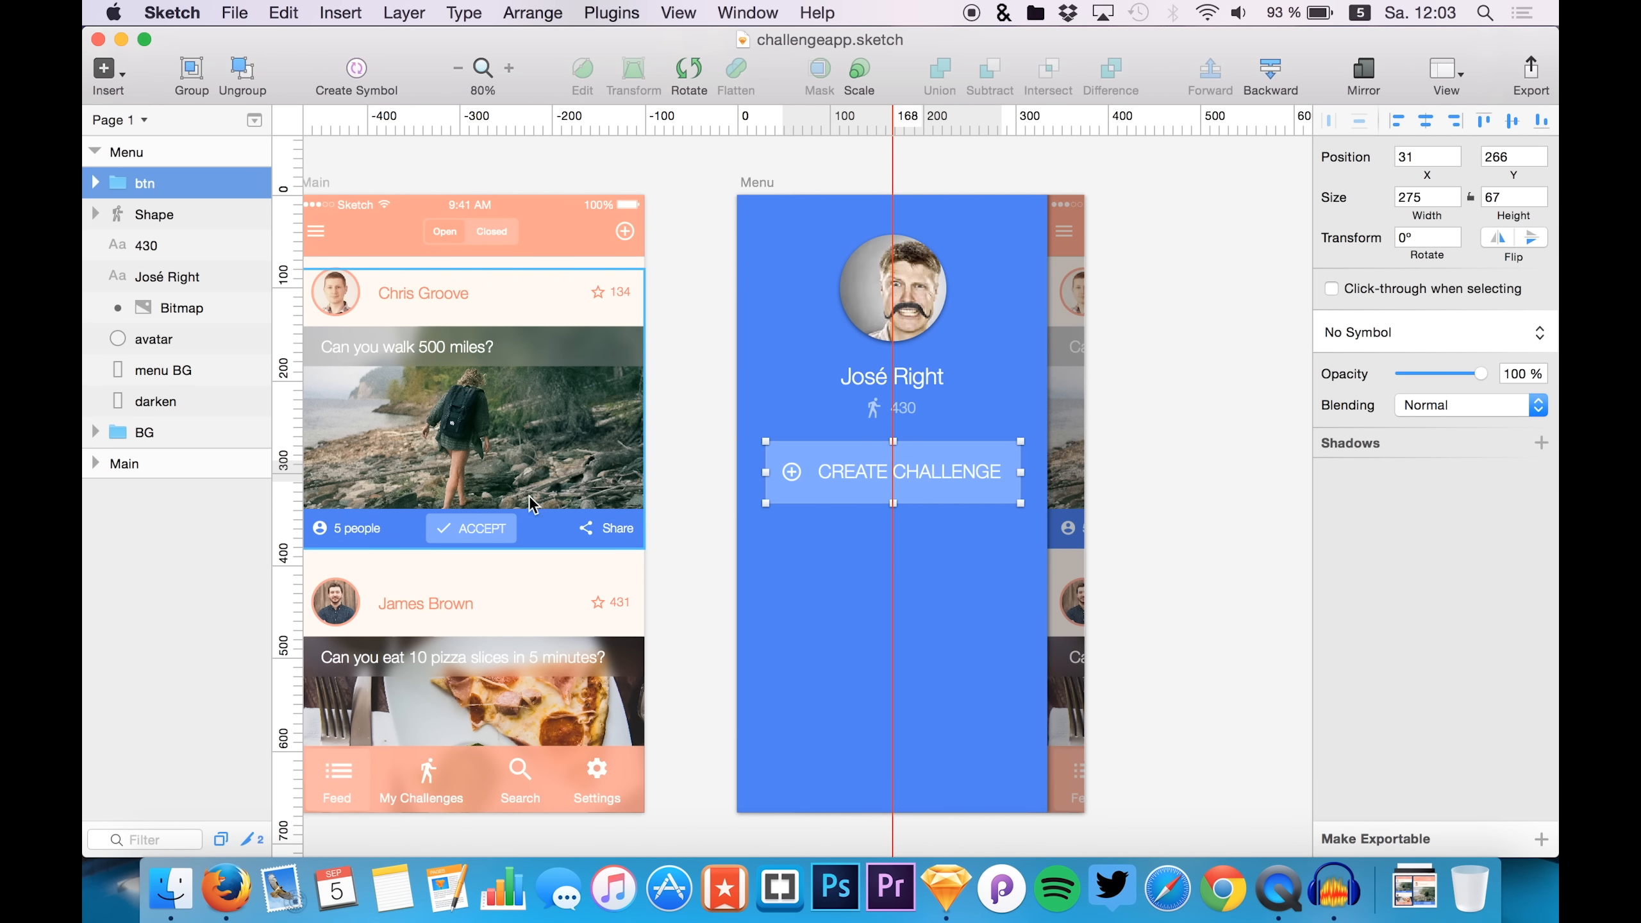
pyautogui.click(706, 424)
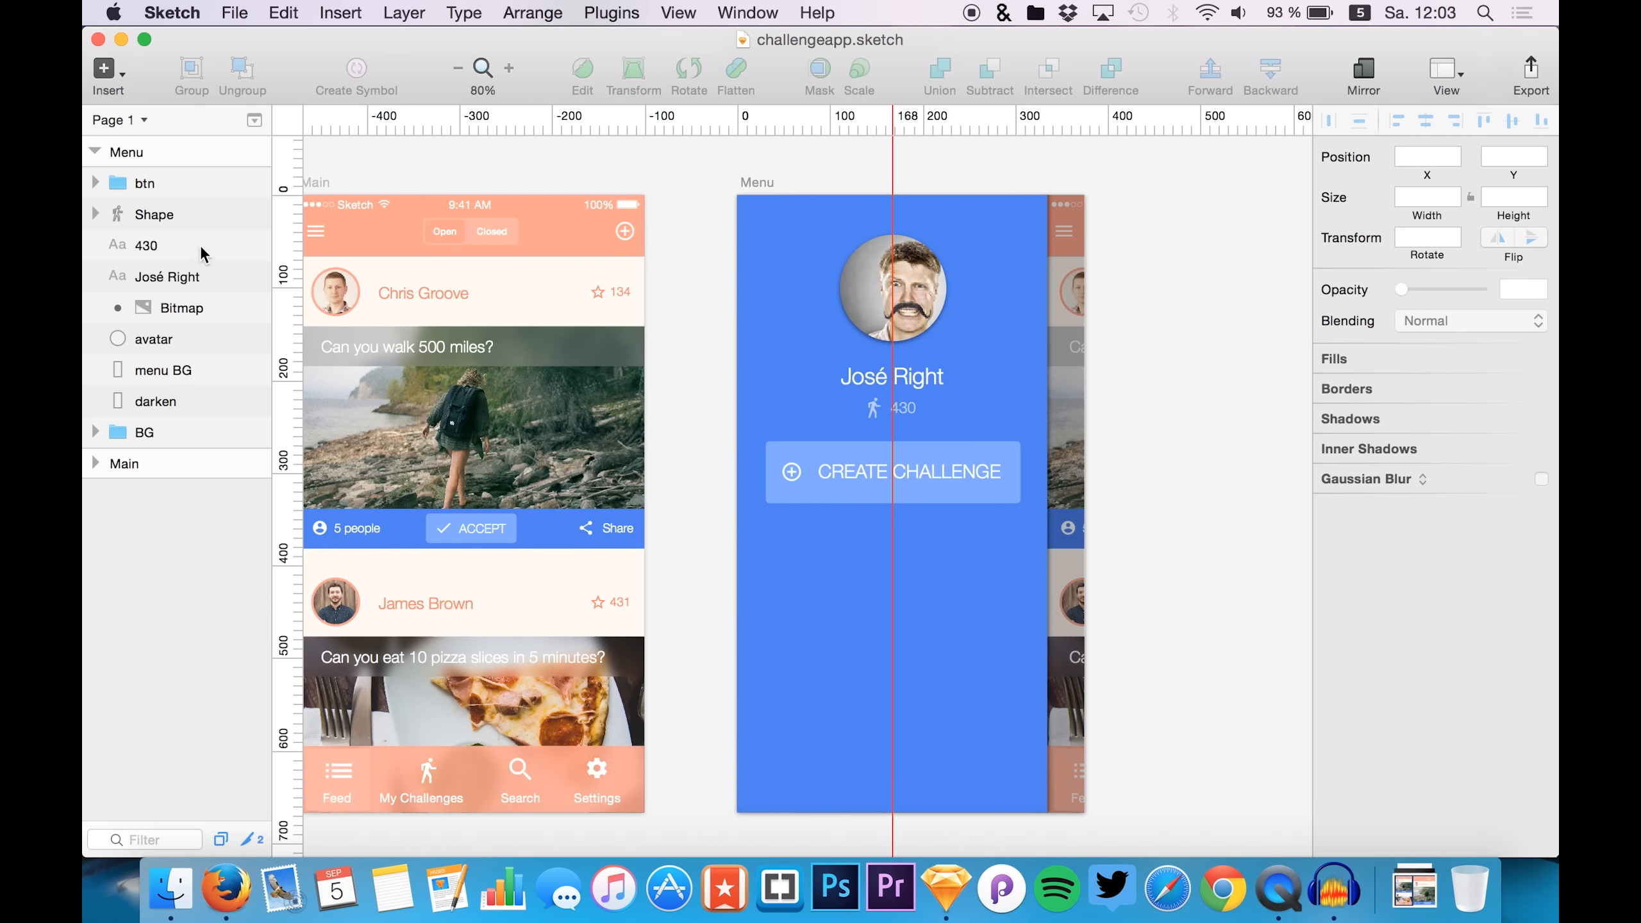
# - Group the walking-figure Shape, 430 count, profile name, Bitmap and avatar layers as profile, and save the document
pyautogui.click(147, 216)
pyautogui.keyDown('shift'); pyautogui.click(148, 412); pyautogui.keyUp('shift')
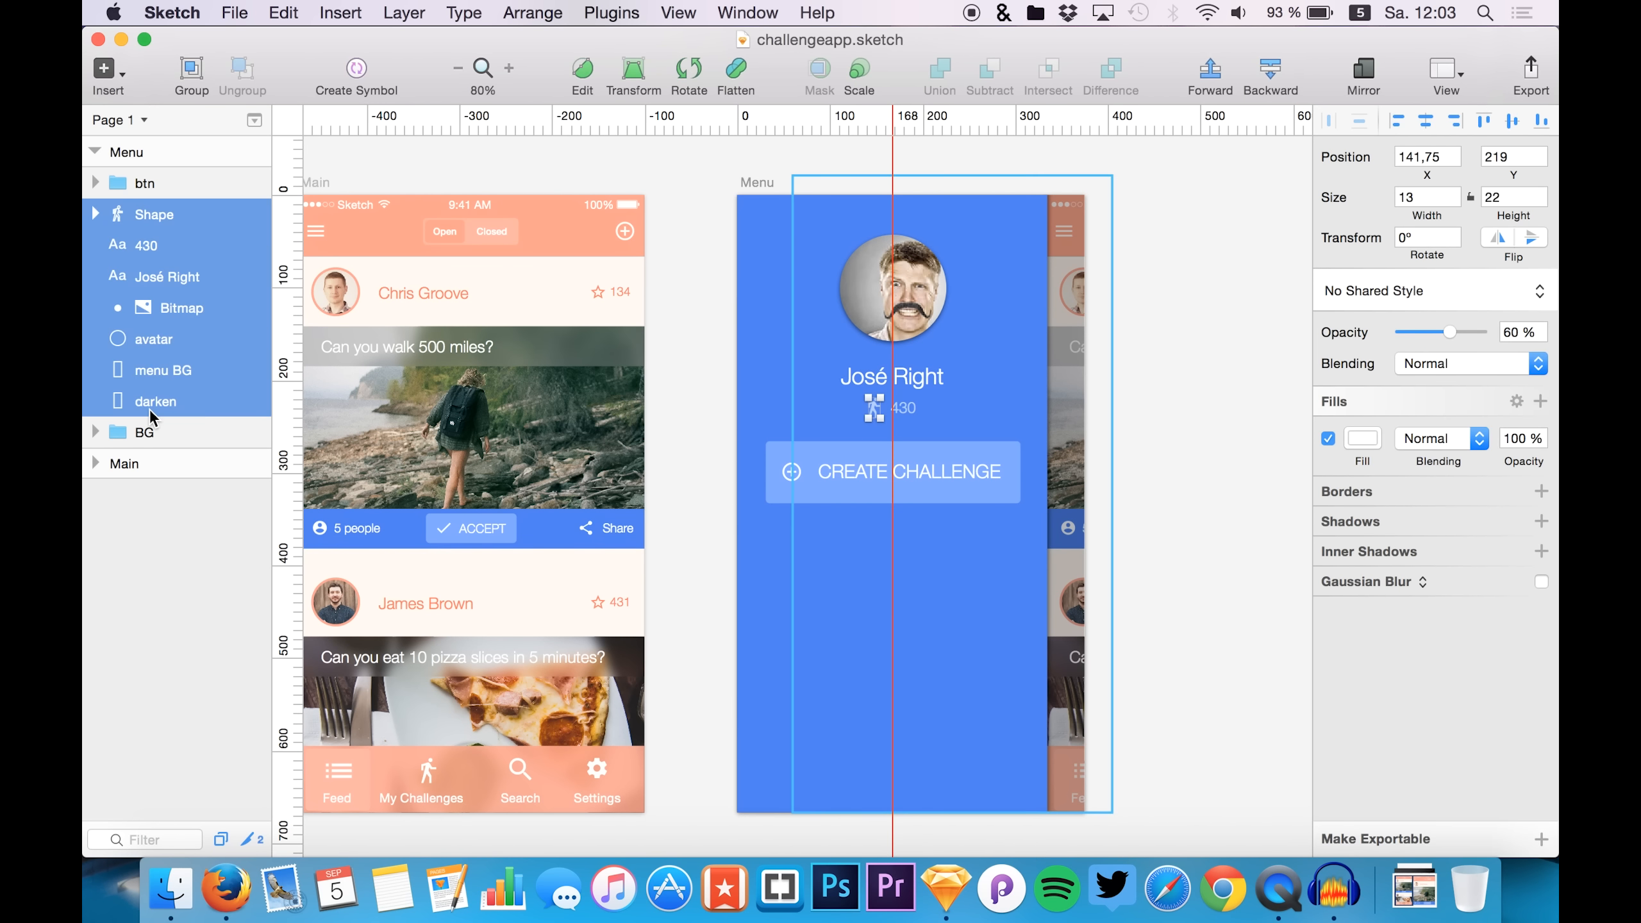
pyautogui.keyDown('super'); pyautogui.click(150, 350); pyautogui.keyUp('super')
pyautogui.keyDown('super'); pyautogui.click(150, 380); pyautogui.keyUp('super')
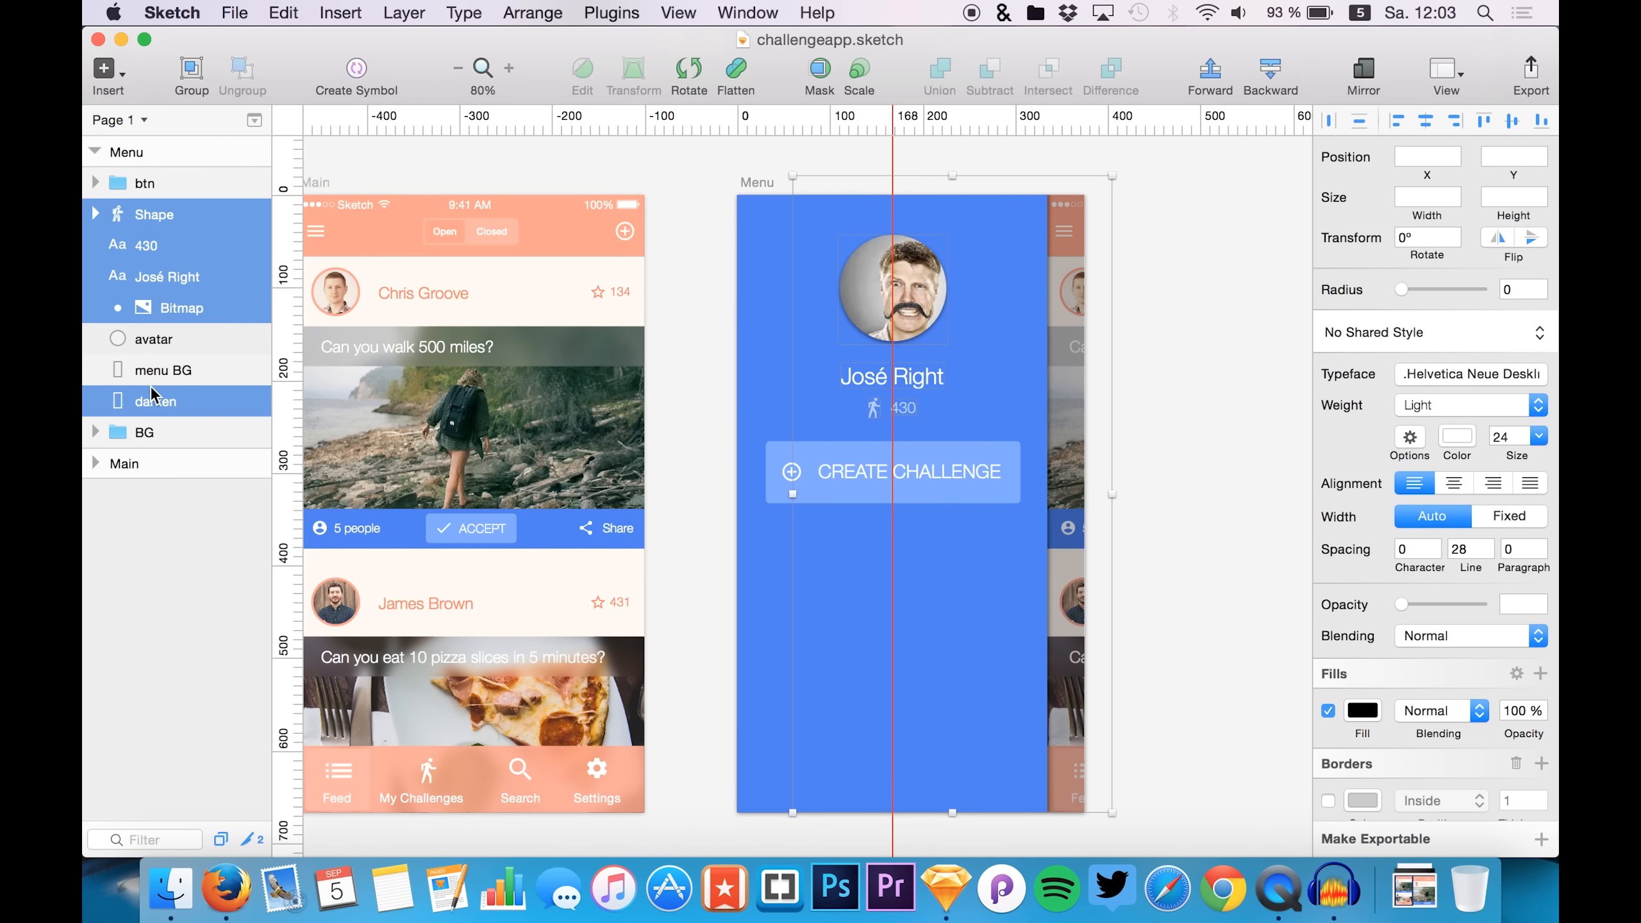
pyautogui.keyDown('super'); pyautogui.click(150, 401); pyautogui.keyUp('super')
pyautogui.keyDown('super'); pyautogui.click(137, 338); pyautogui.keyUp('super')
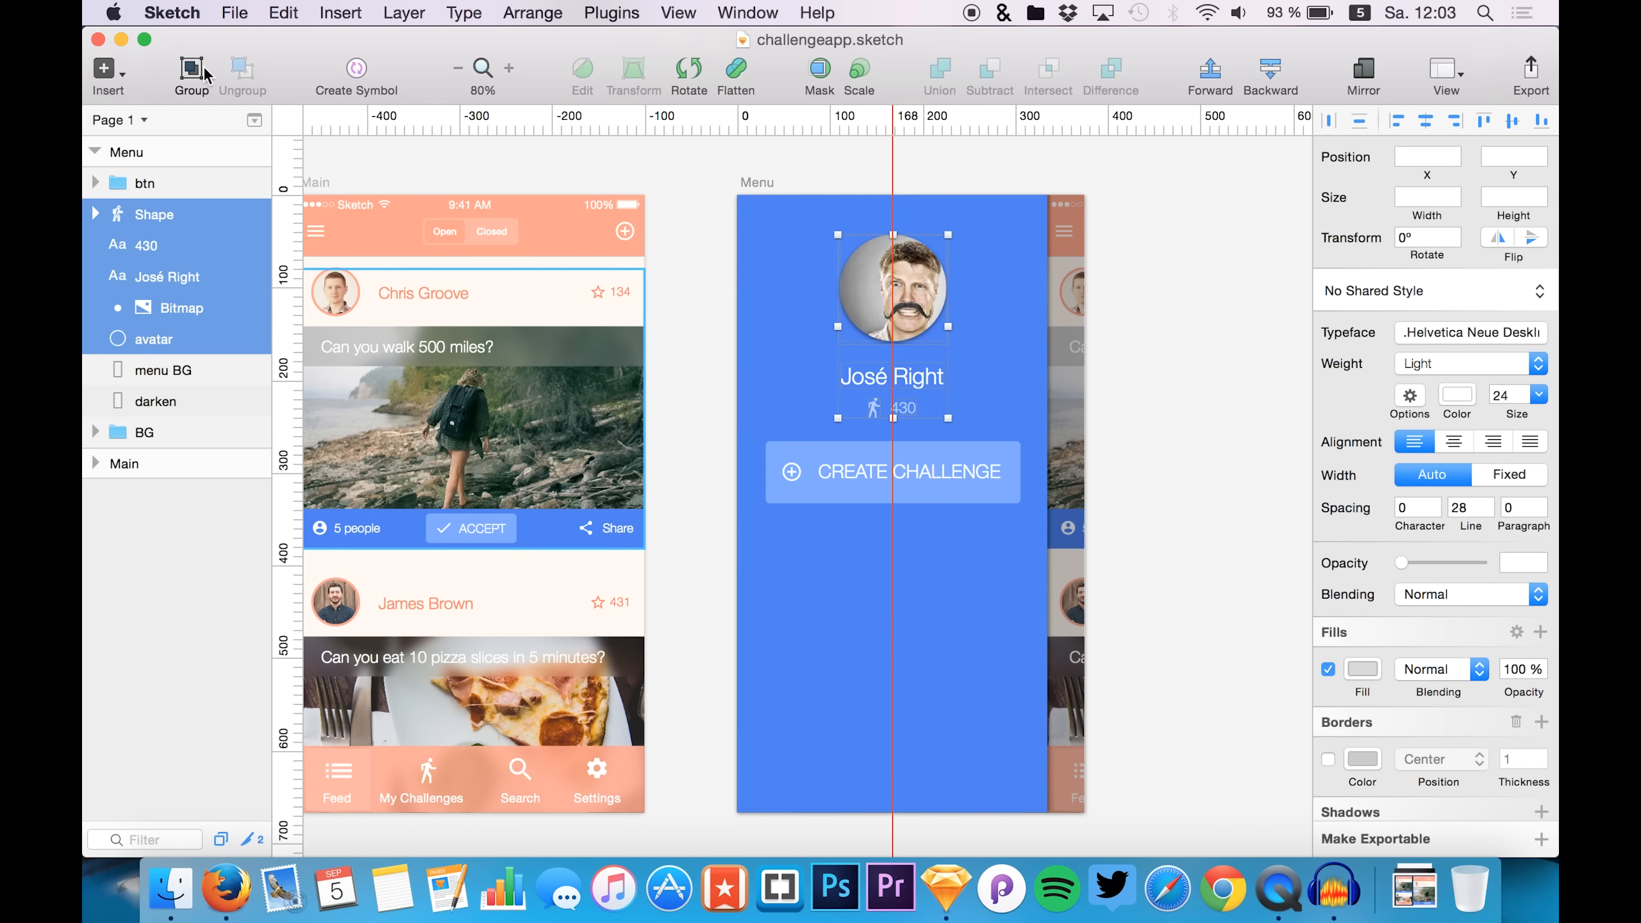
pyautogui.click(193, 69)
pyautogui.doubleClick(161, 216)
pyautogui.write('profil')
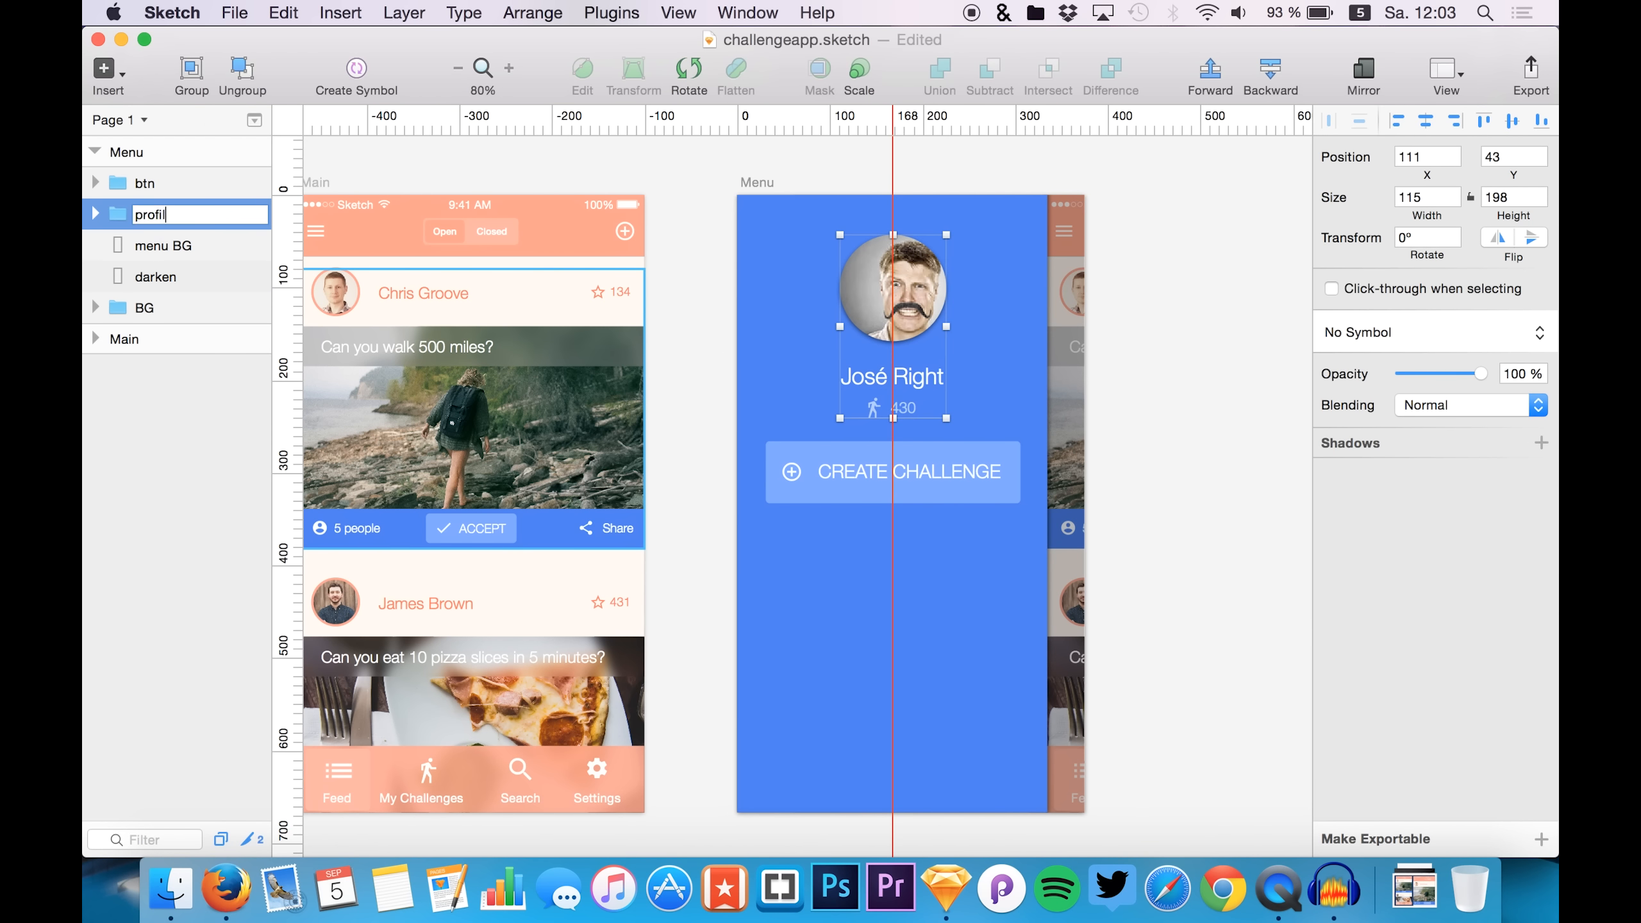
pyautogui.write('e')
pyautogui.press('Return')
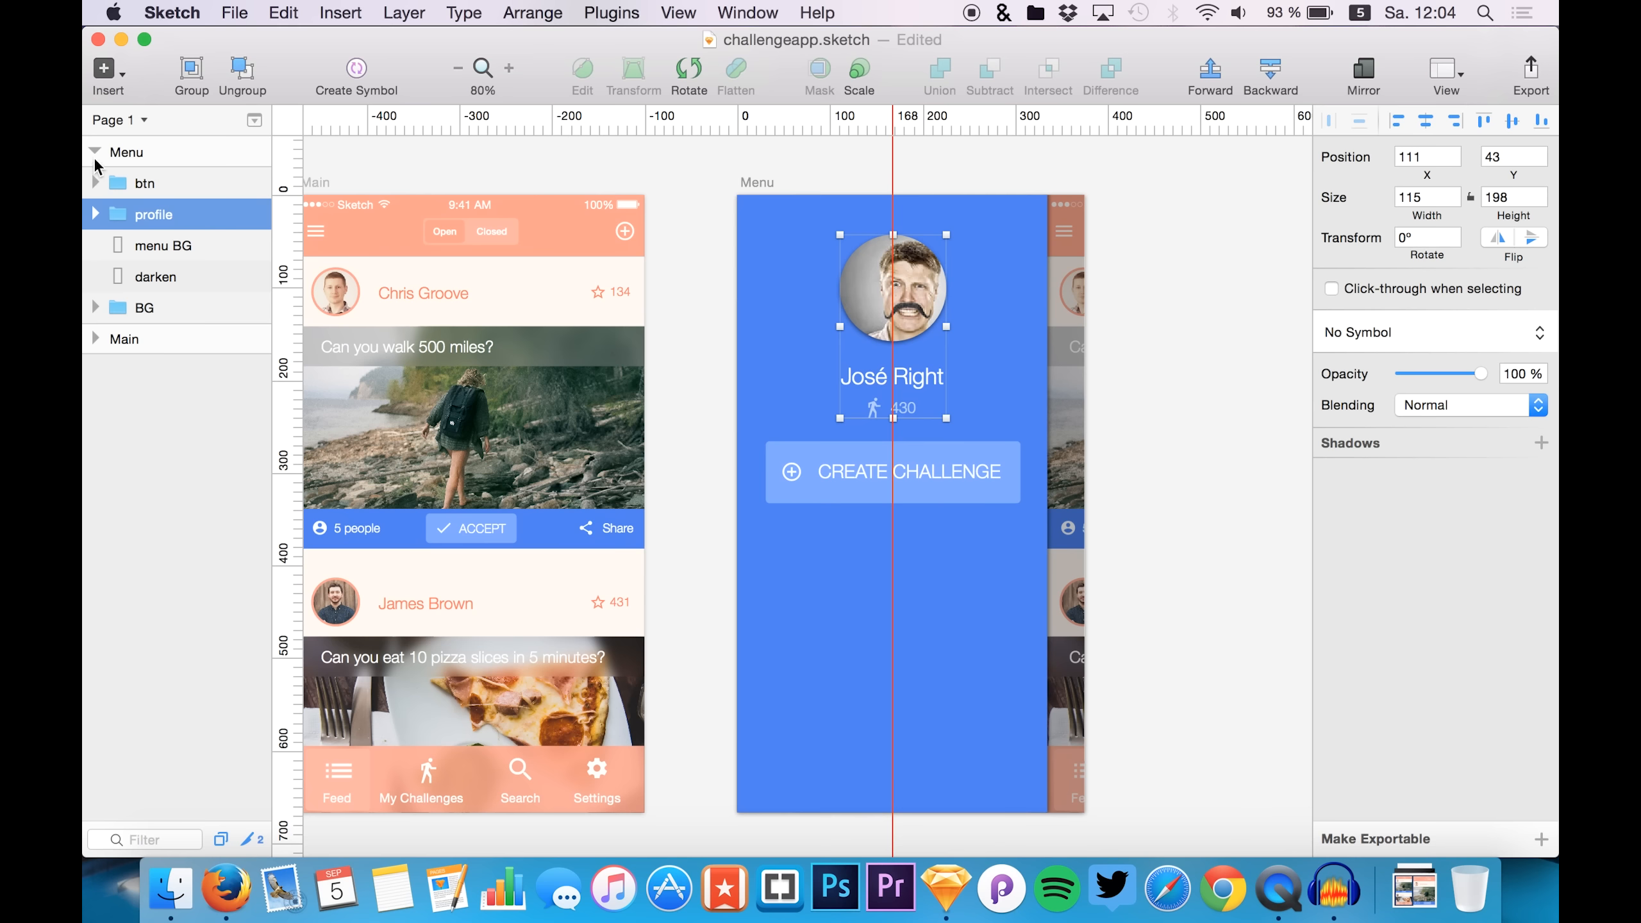
pyautogui.click(133, 183)
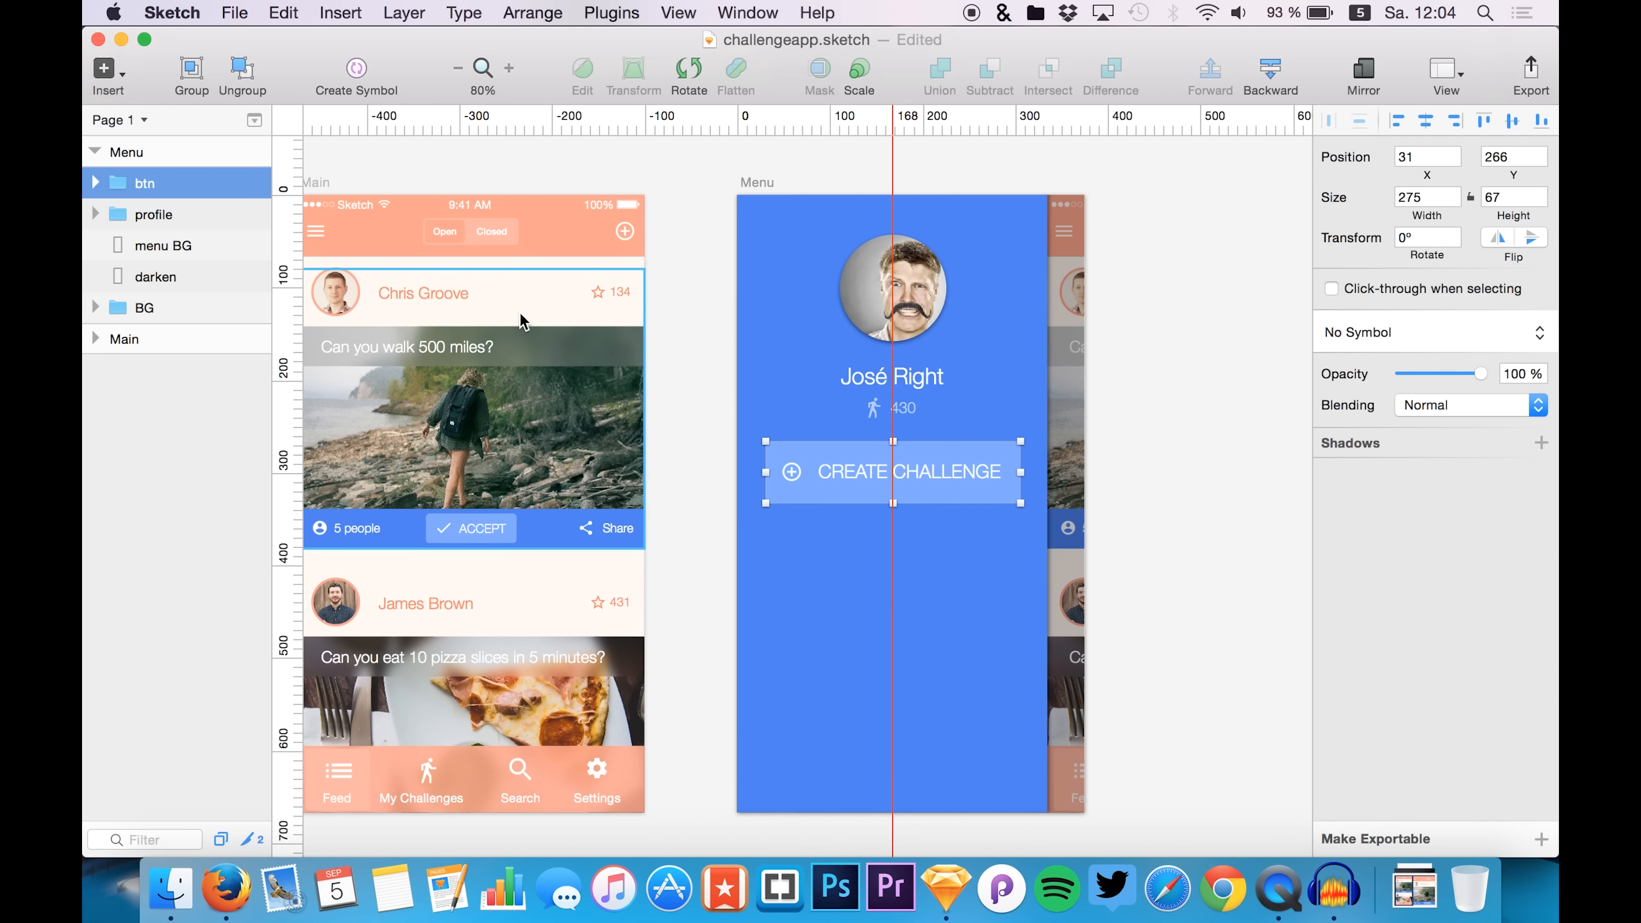
pyautogui.press('super+s')
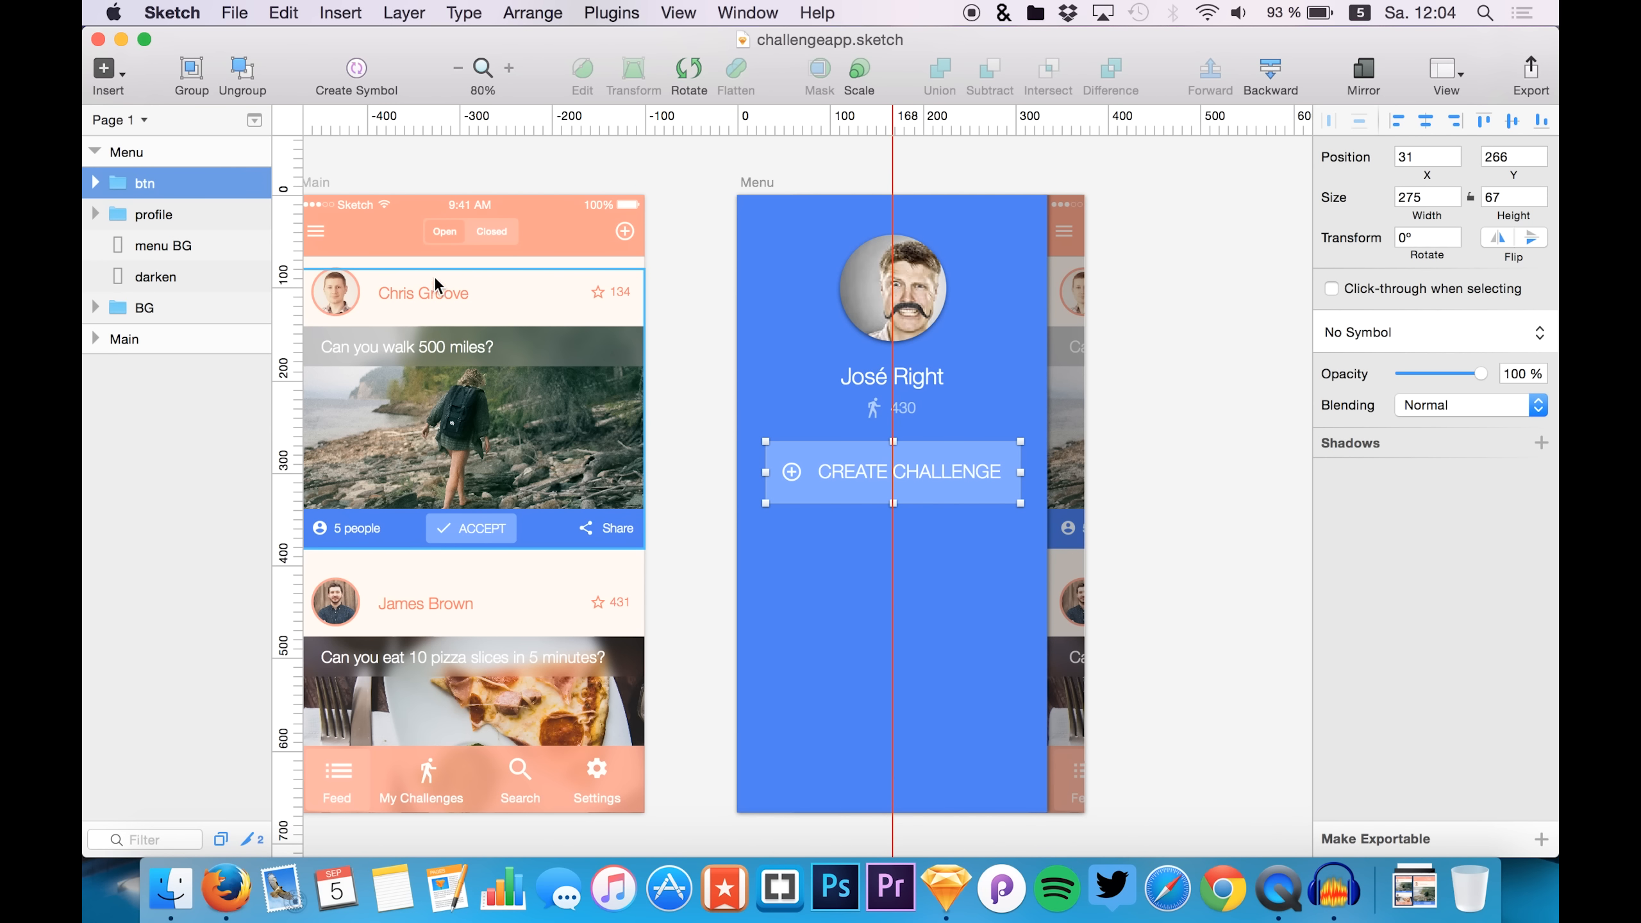
# - Draw a borderless rectangle about 349 × 65 at X -14, Y 382 across the menu below the CREATE CHALLENGE button
pyautogui.click(146, 247)
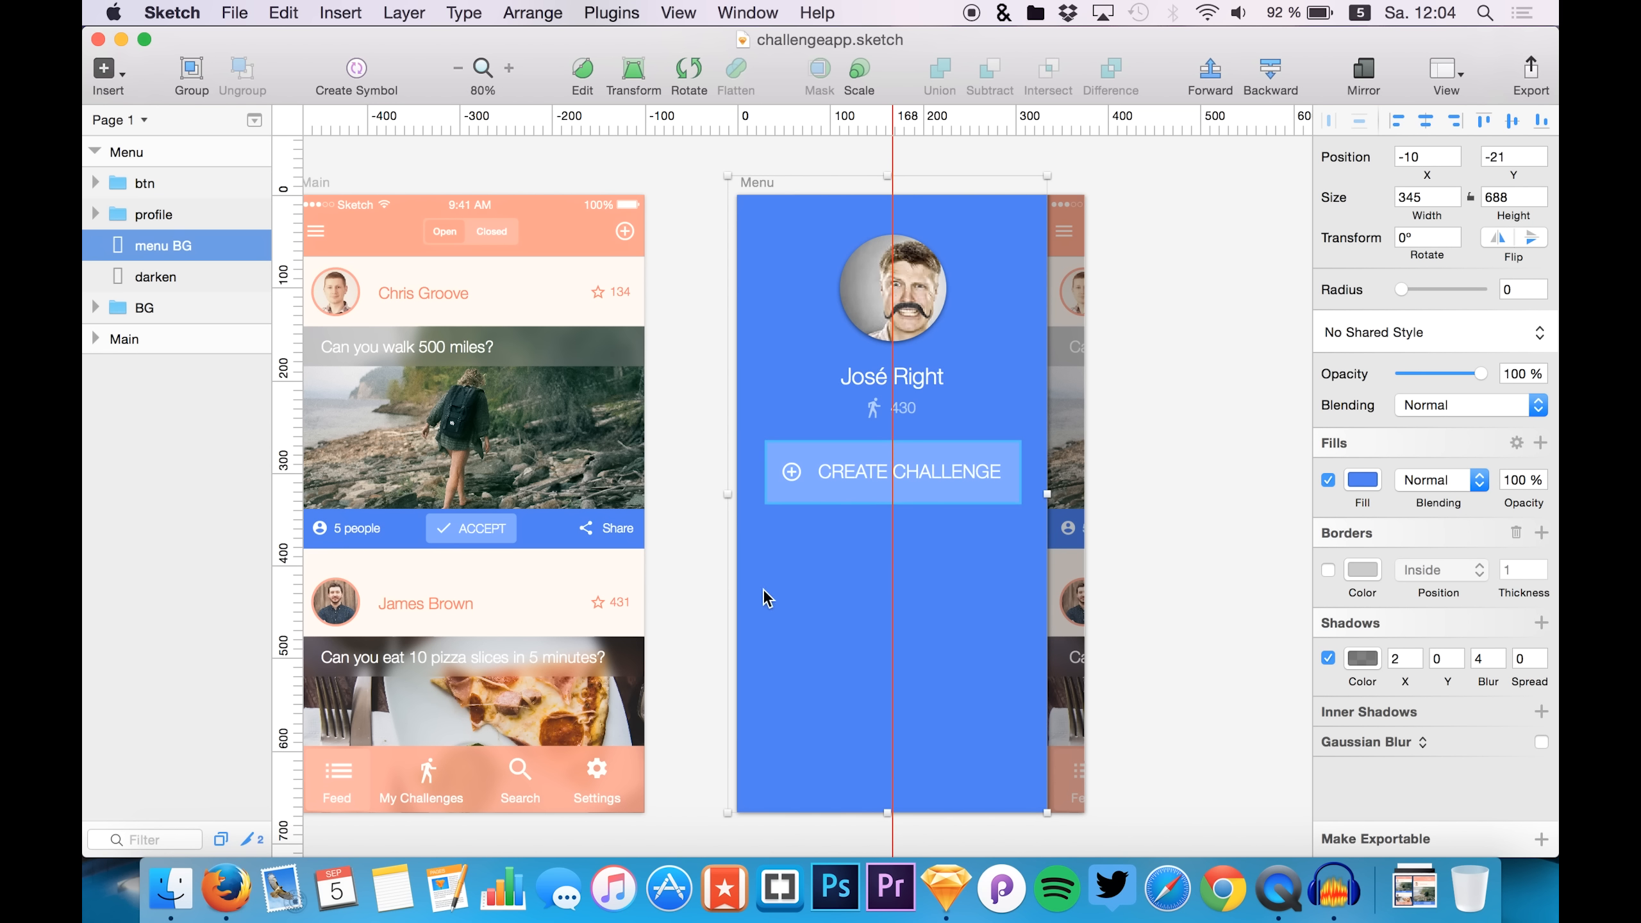
pyautogui.press('r')
pyautogui.moveTo(726, 550); pyautogui.dragTo(1047, 610)
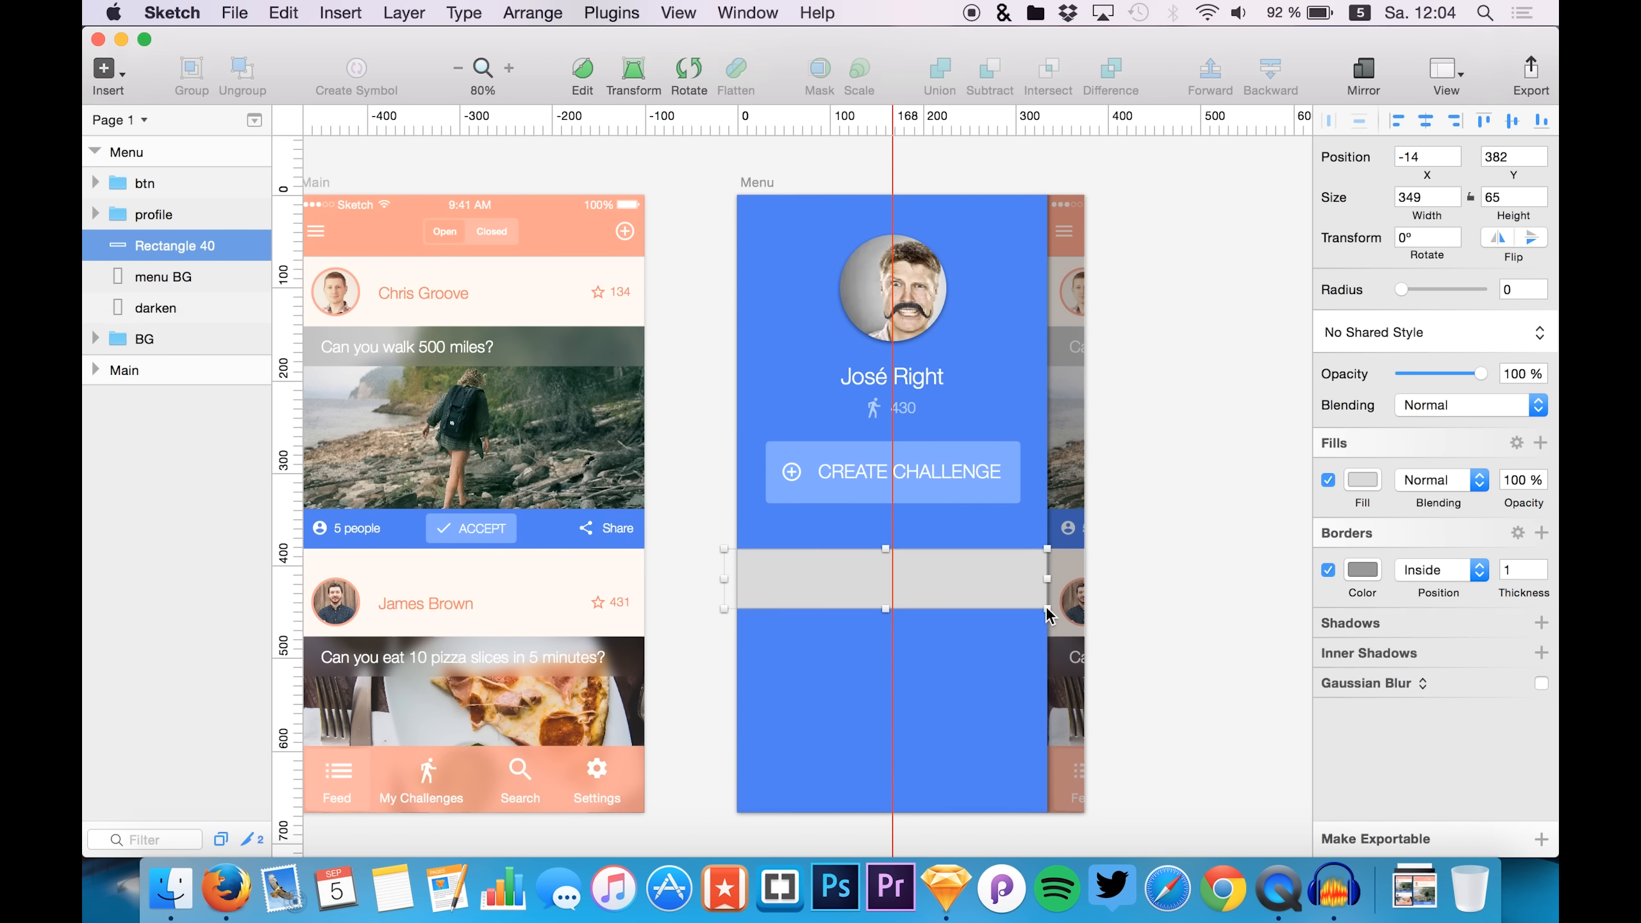
pyautogui.click(1328, 569)
# - Fill the new rectangle with the blue sampled from the menu background, darkened slightly
pyautogui.click(1363, 480)
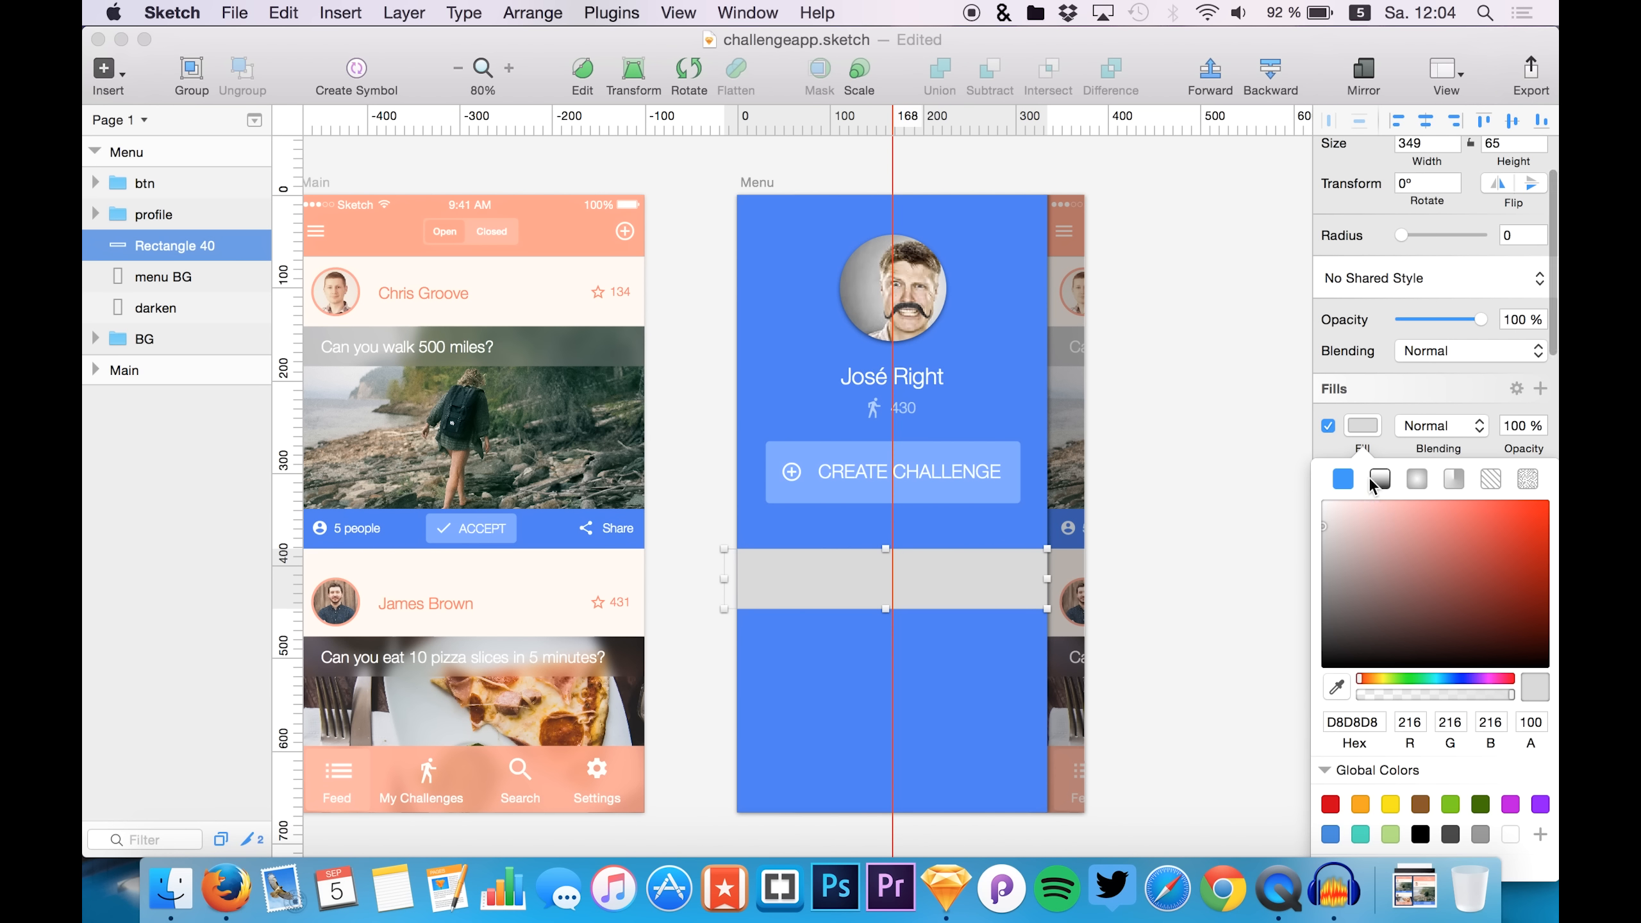
pyautogui.click(1336, 687)
pyautogui.click(1034, 523)
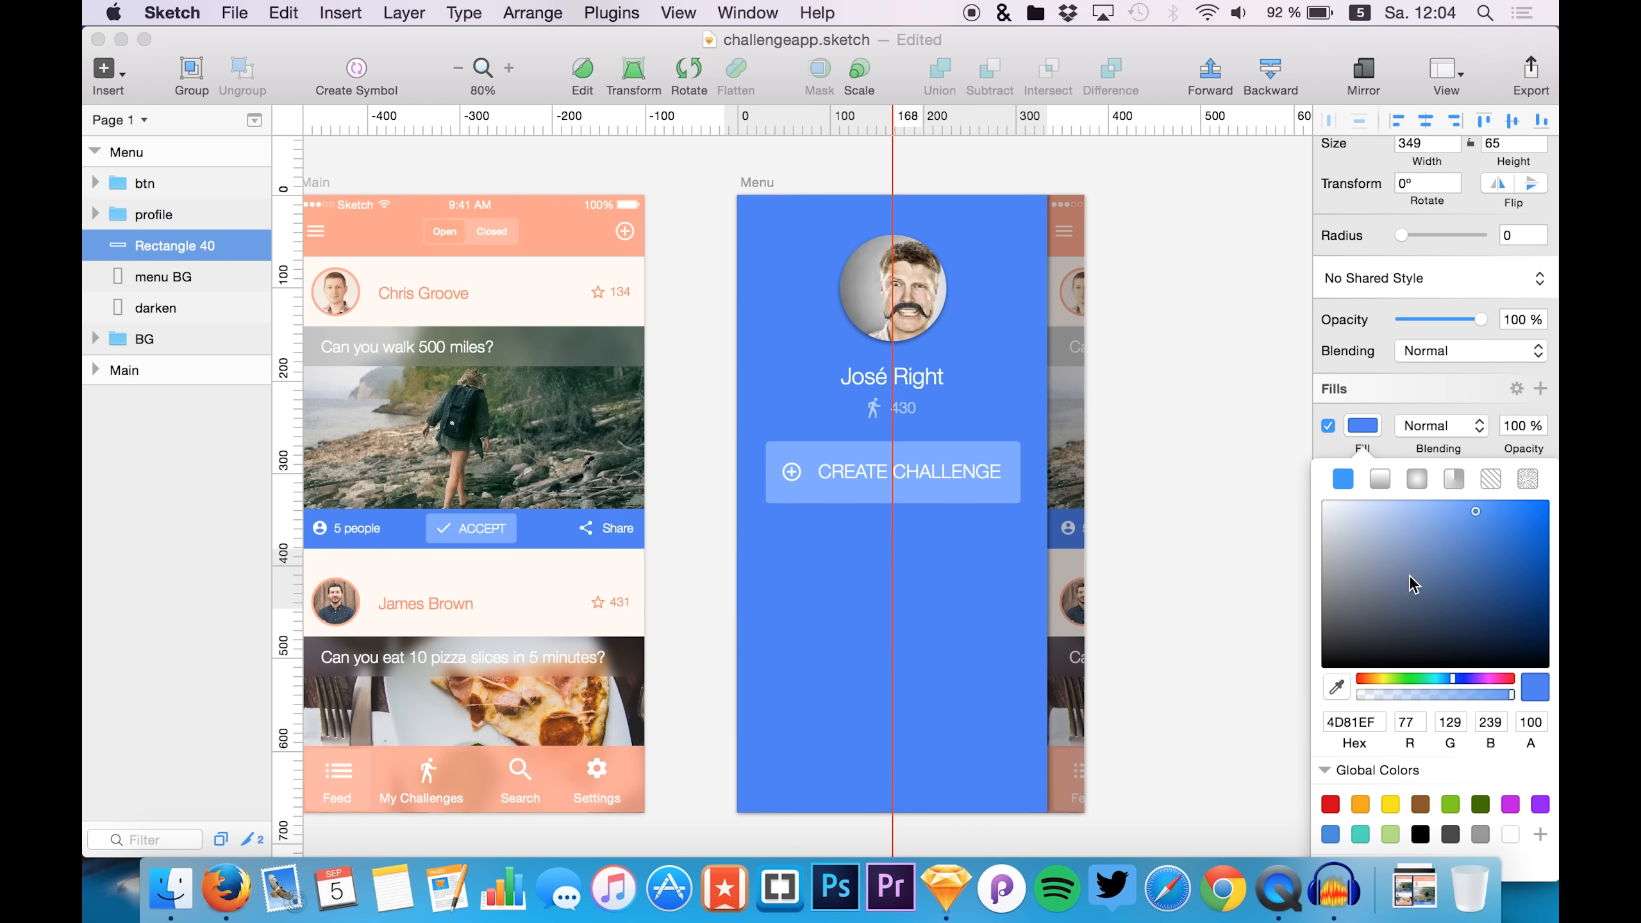
pyautogui.moveTo(1479, 517); pyautogui.dragTo(1478, 525)
# - Rename the dark blue rectangle layer as option 1
pyautogui.click(162, 251)
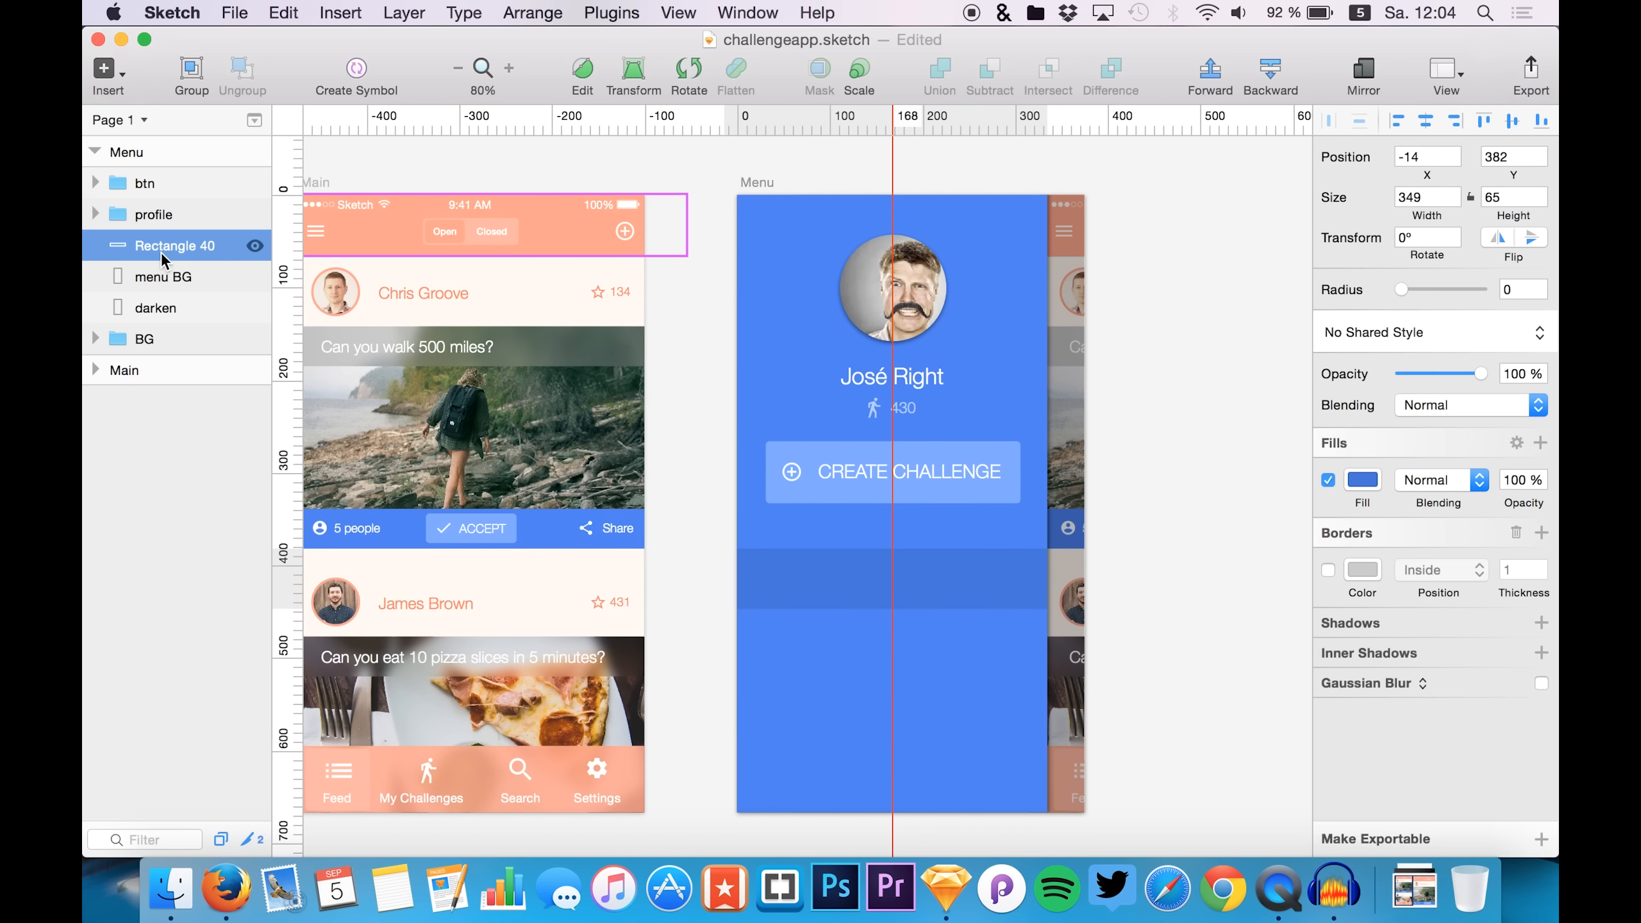
pyautogui.doubleClick(162, 251)
pyautogui.write('option 1')
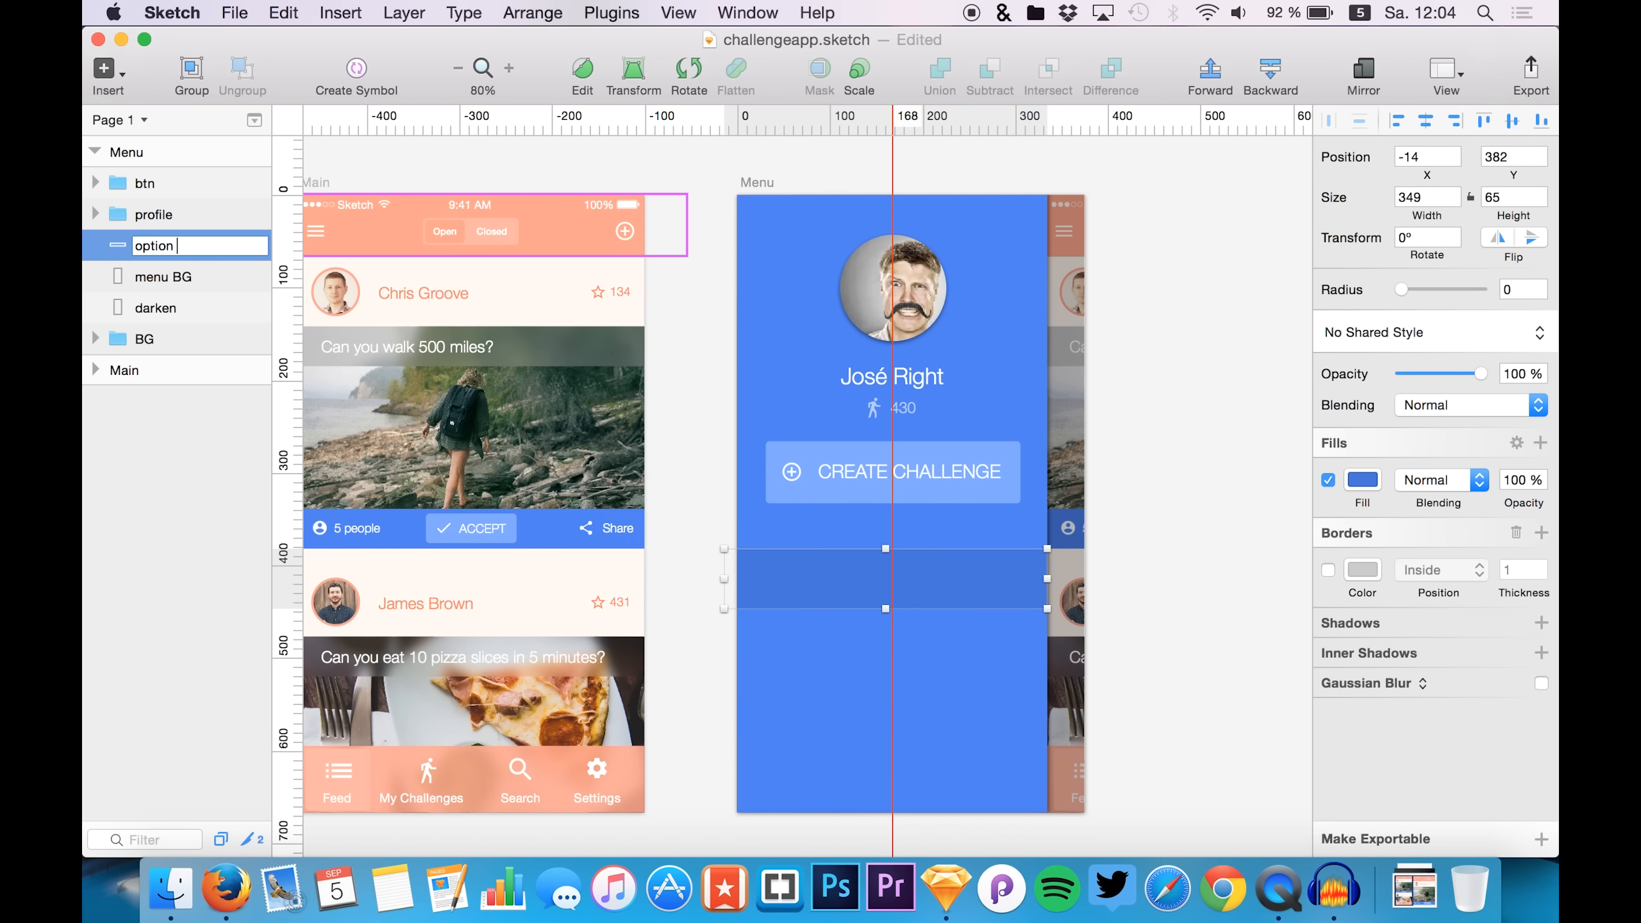
pyautogui.press('Return')
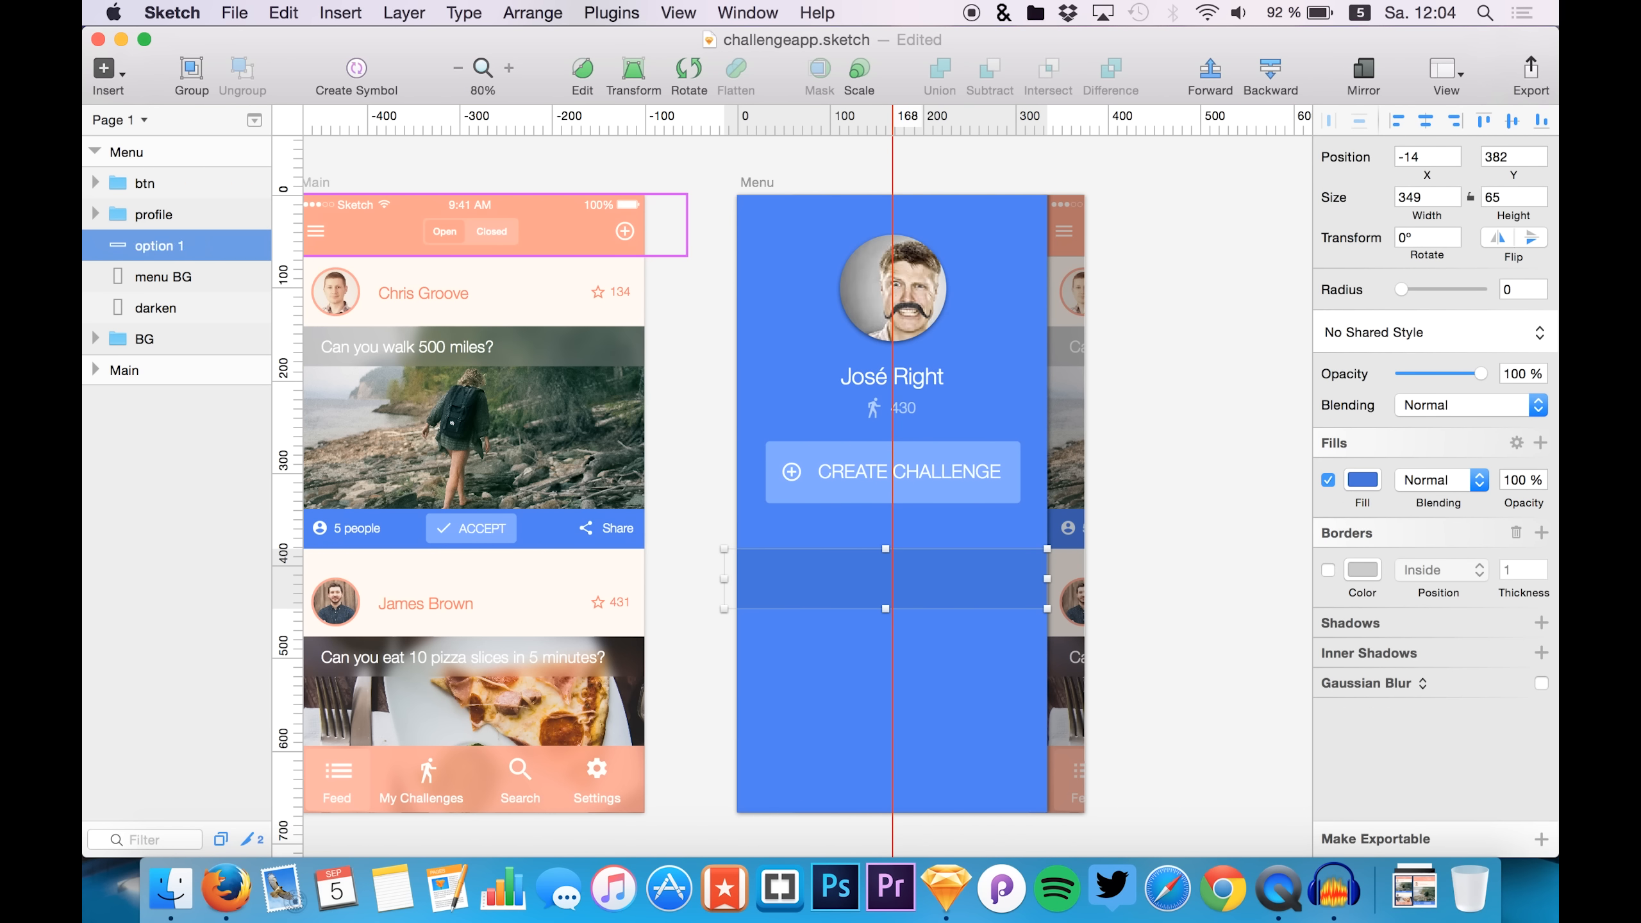
# - Put the option 1 rectangle in its own group and name the group options
pyautogui.click(207, 79)
pyautogui.click(104, 247)
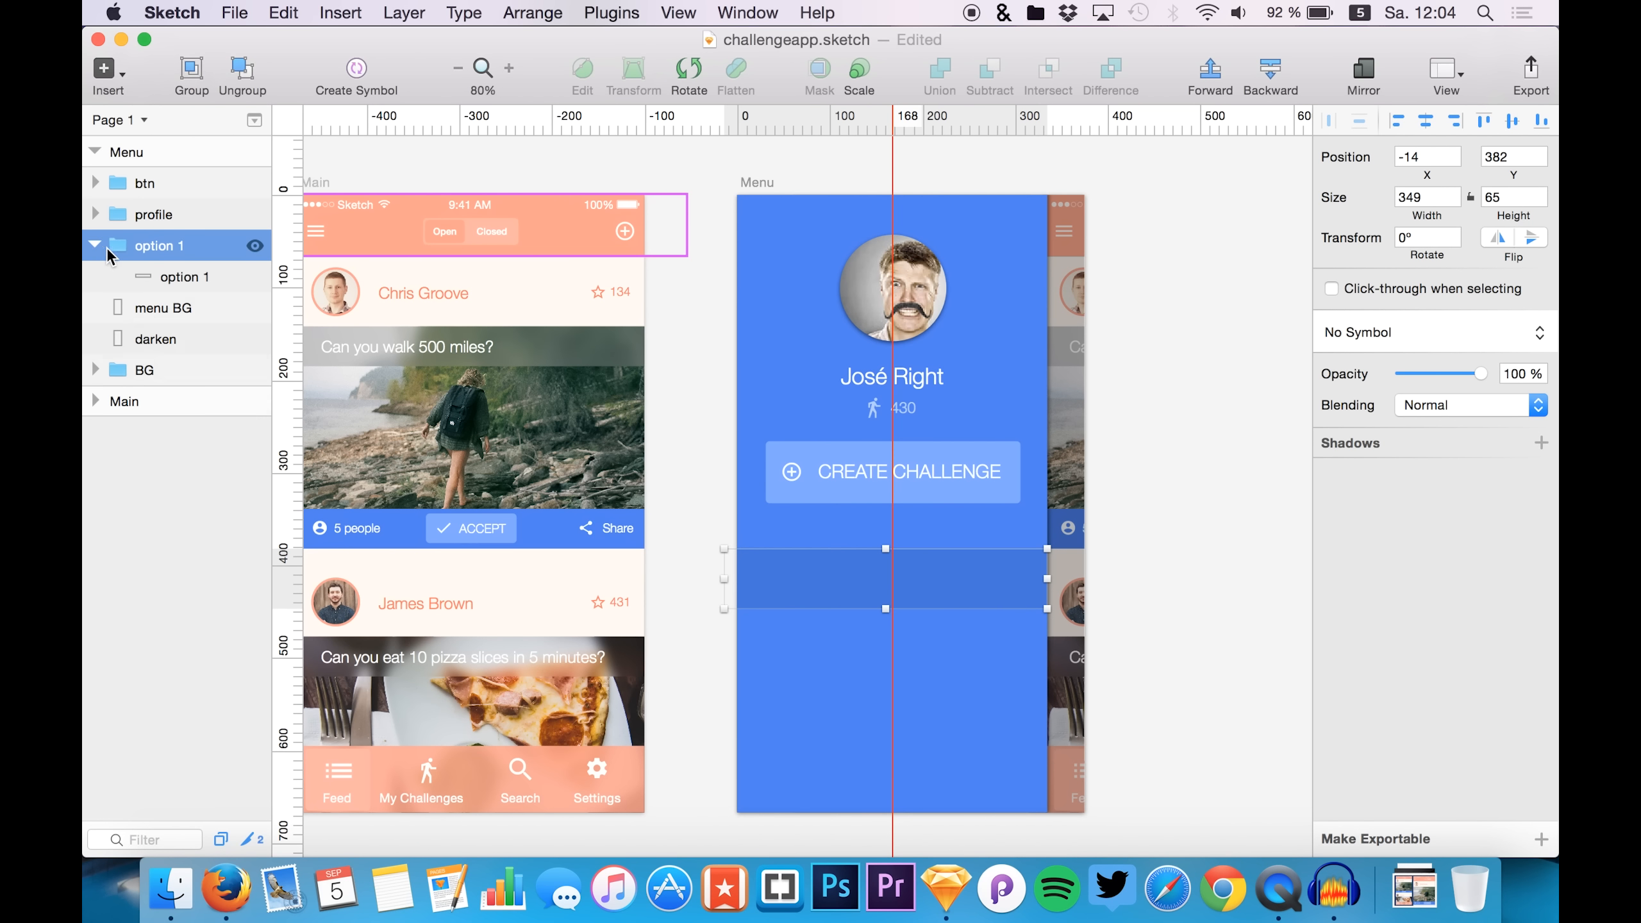
pyautogui.doubleClick(151, 250)
pyautogui.write('options')
pyautogui.press('Return')
# - Add the text Activity Feed on the option 1 bar at X 107, Y 407, inside the options group
pyautogui.click(187, 278)
pyautogui.press('t')
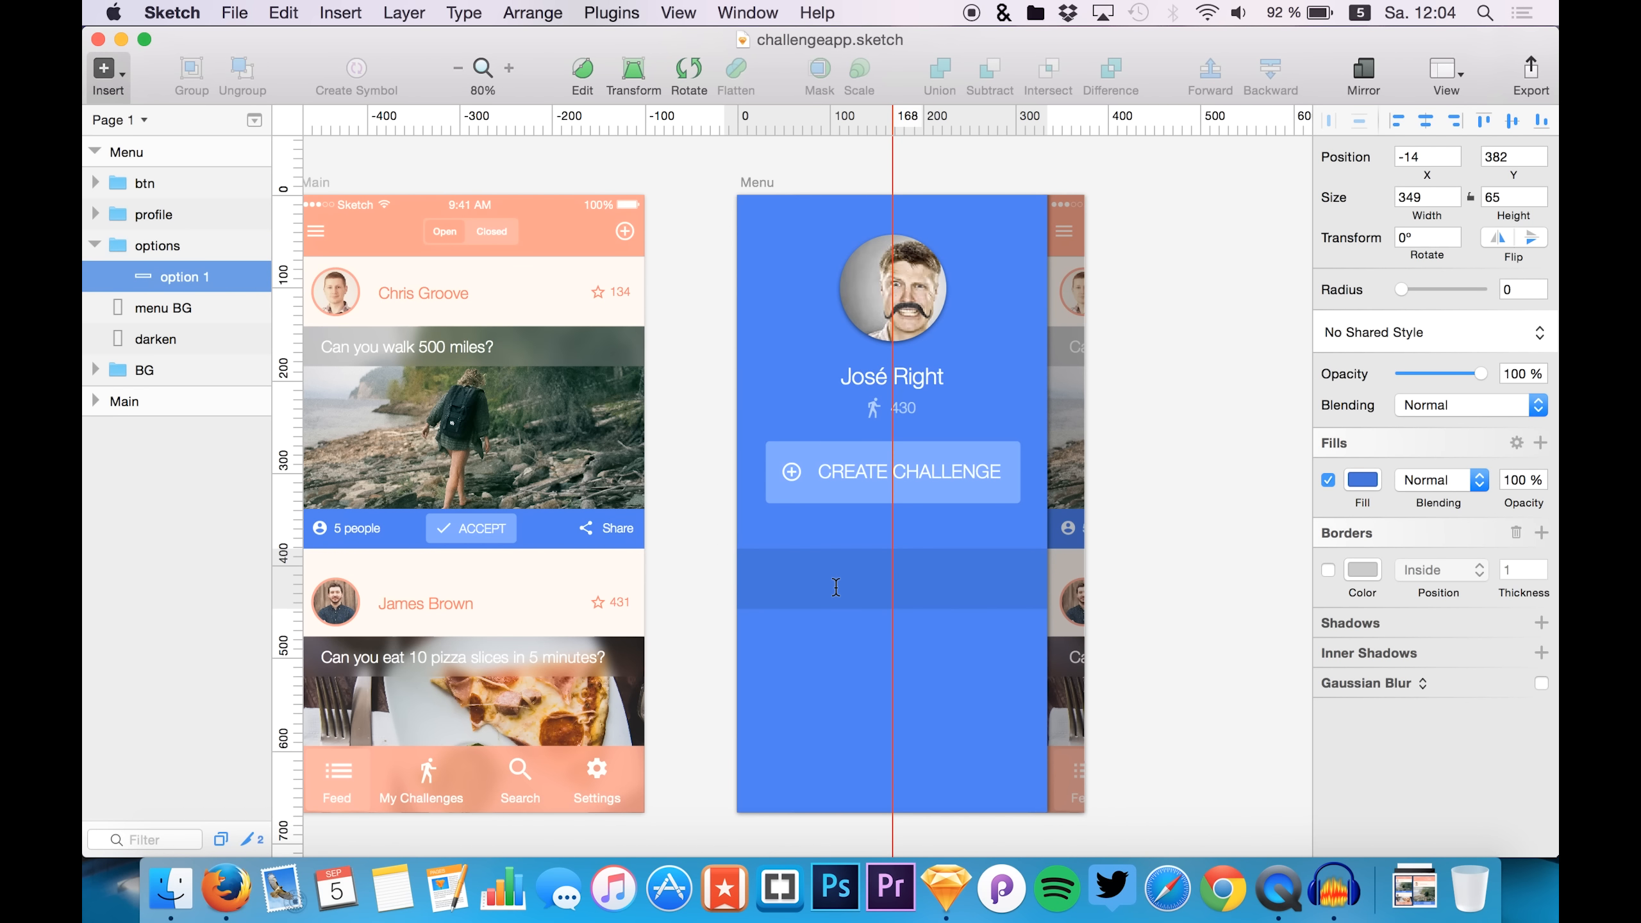
pyautogui.click(837, 587)
pyautogui.write('Acti')
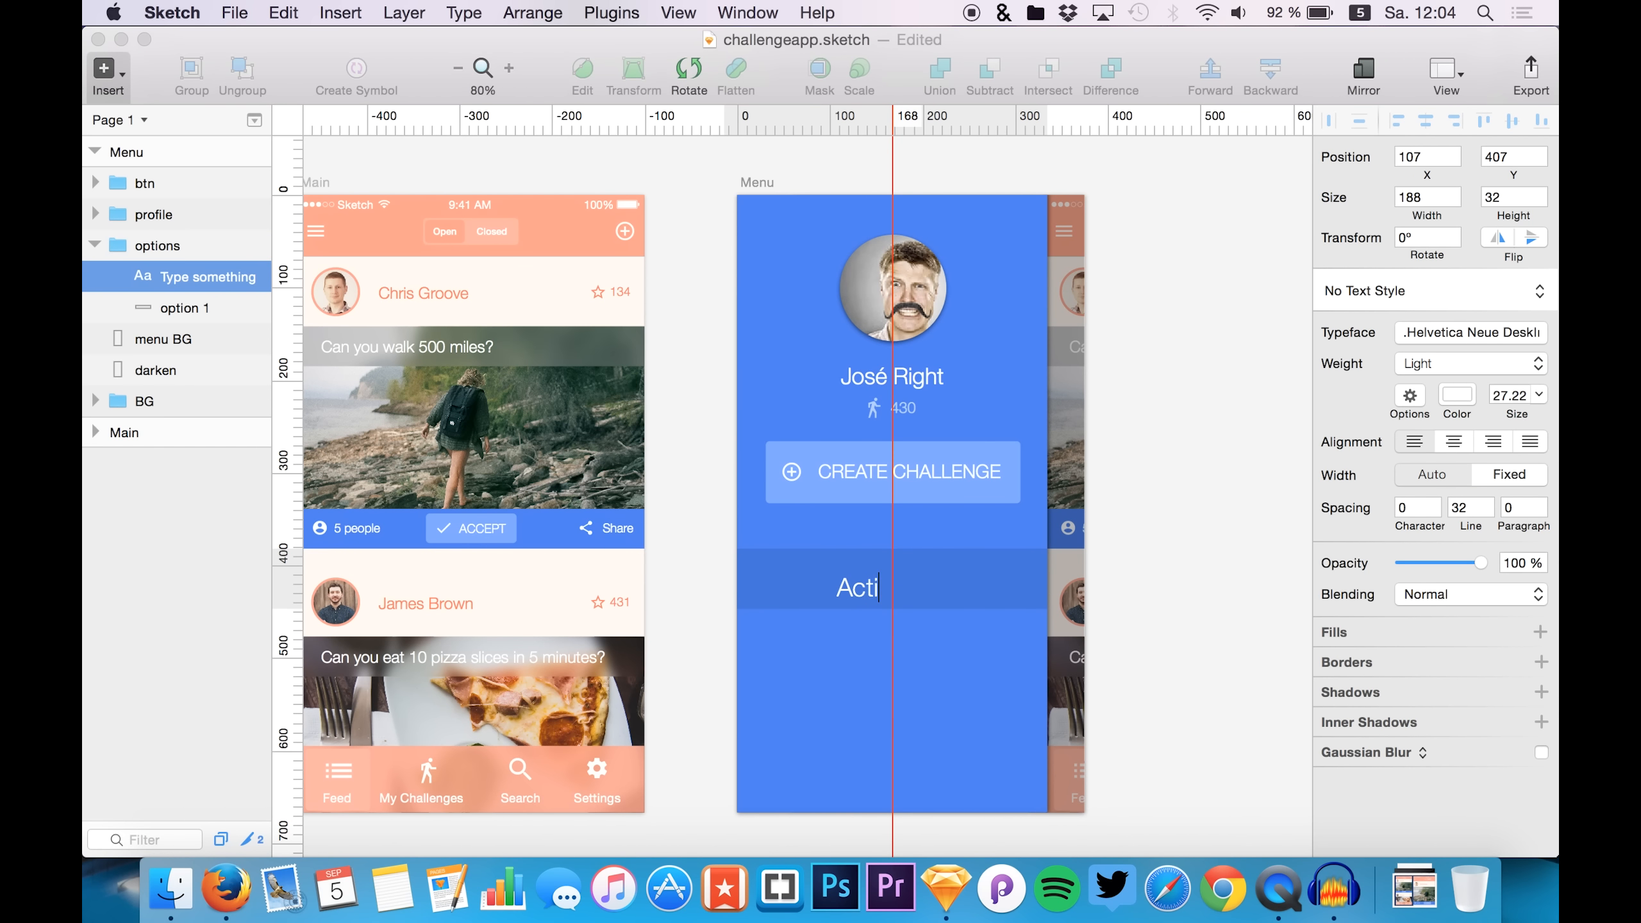
pyautogui.write('vity Feed')
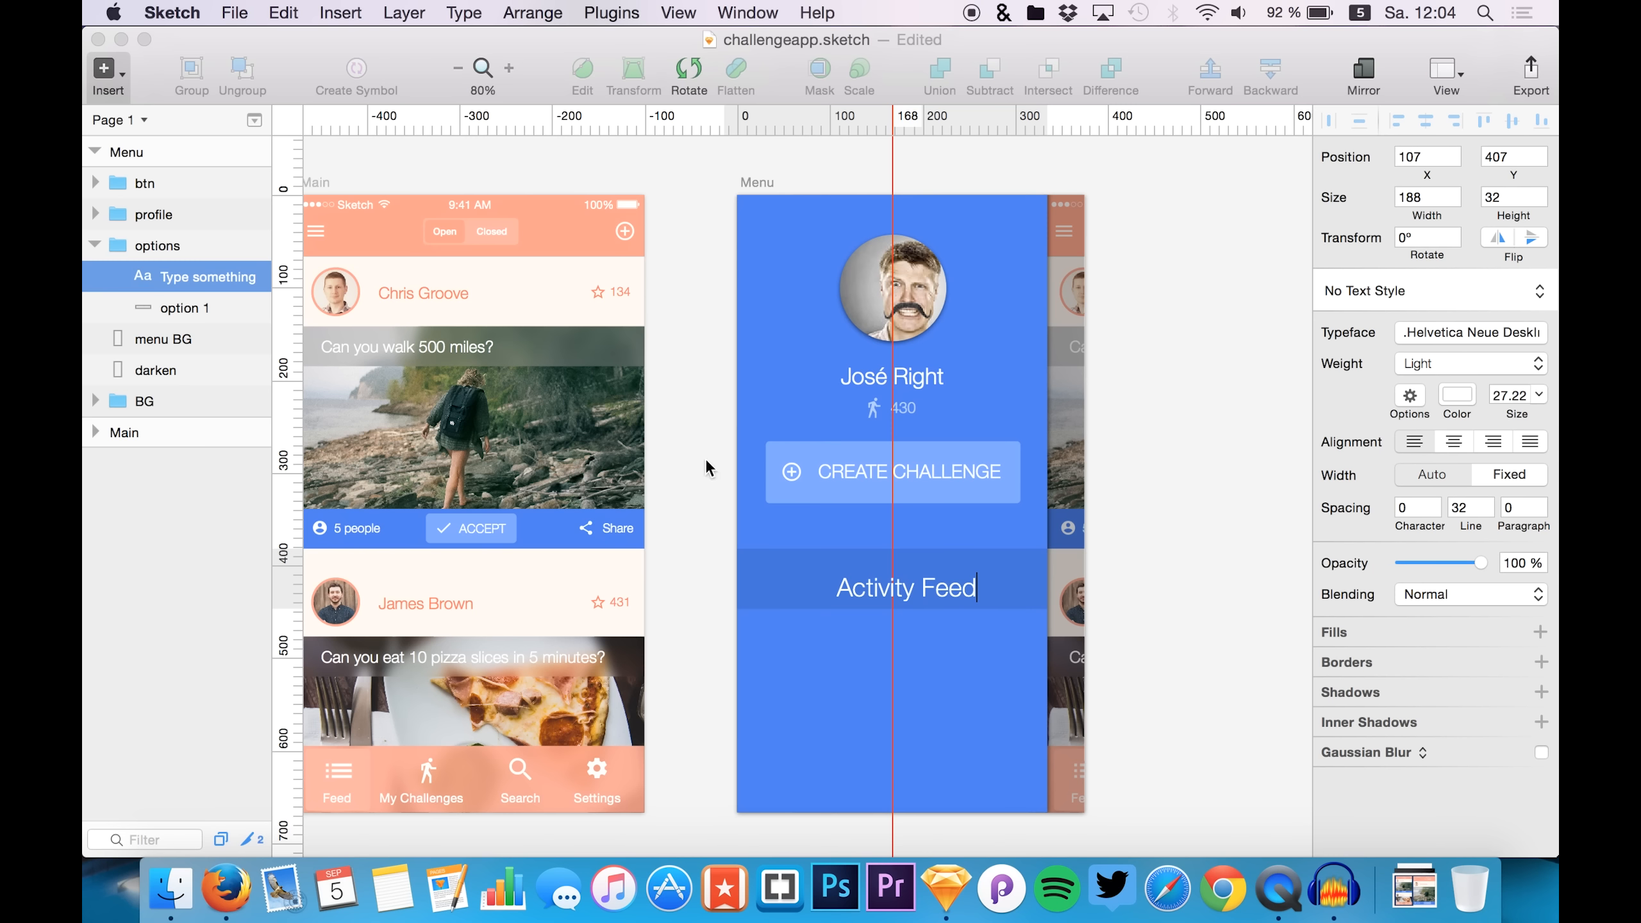
# - Try the Activity Feed text at size 25, then at size 20
pyautogui.press('super+a')
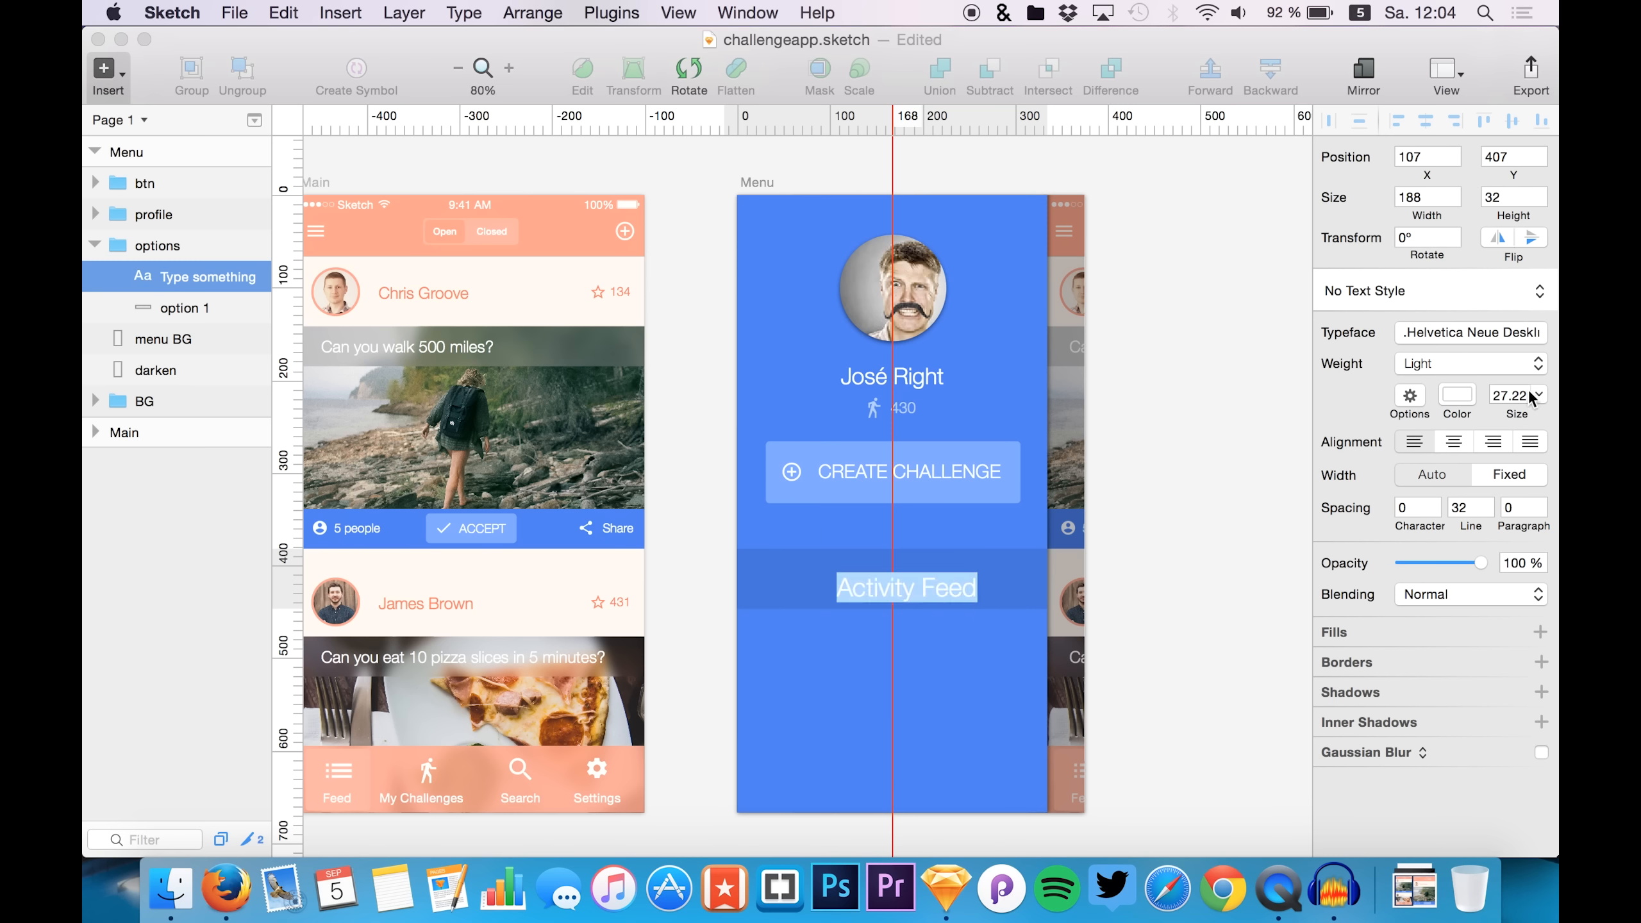
pyautogui.click(1502, 391)
pyautogui.write('25')
pyautogui.press('Return')
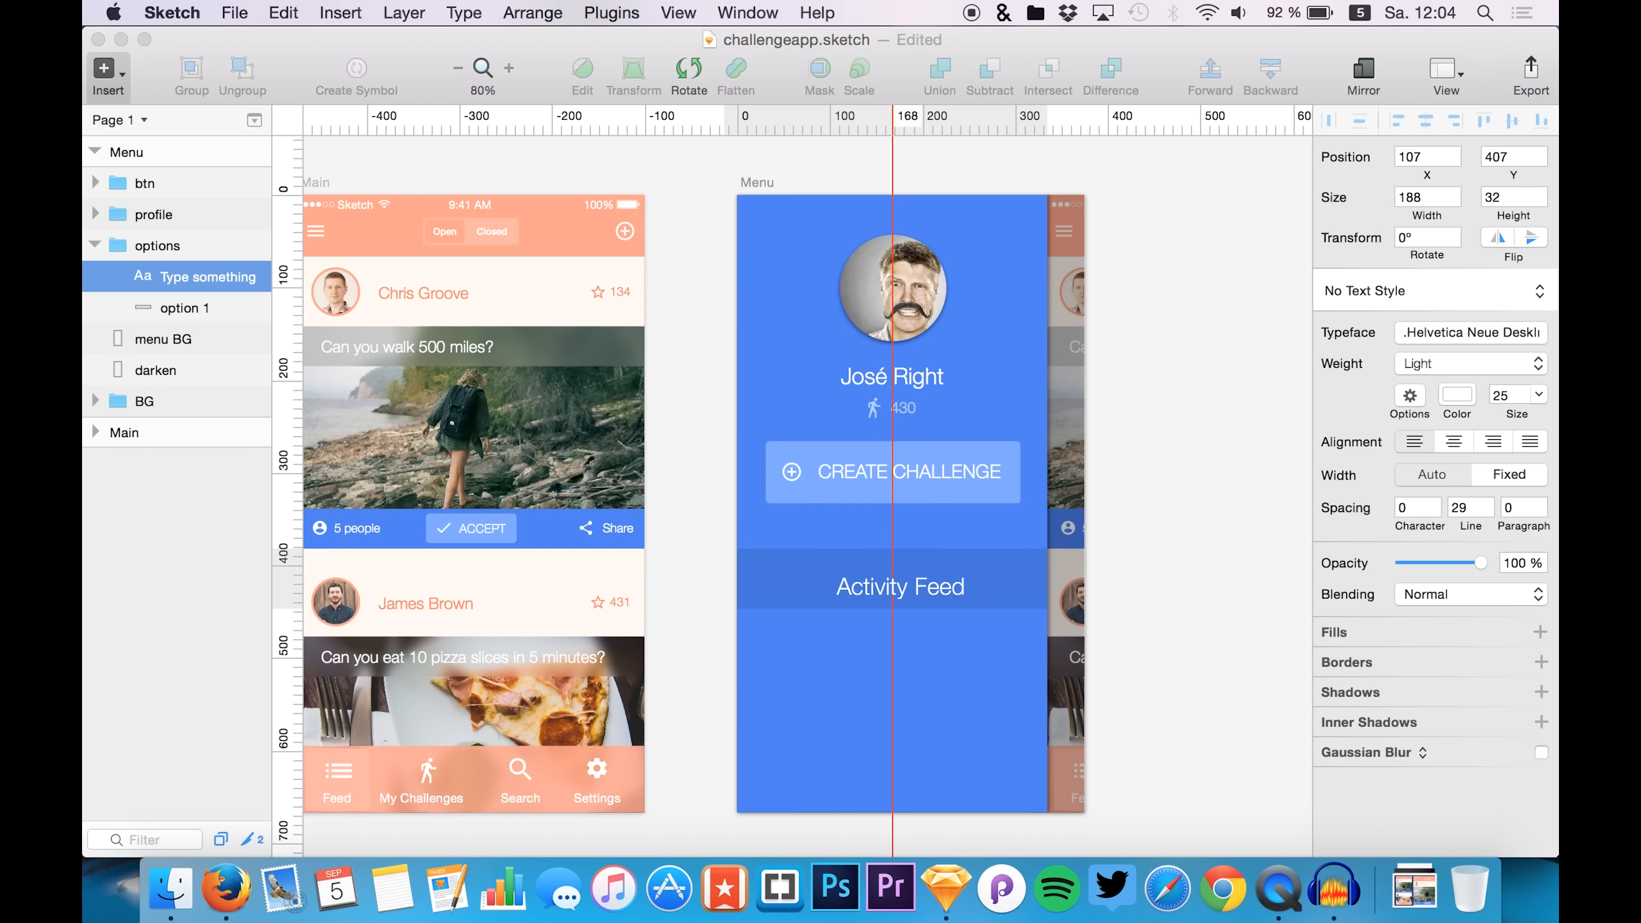
pyautogui.press('super+a')
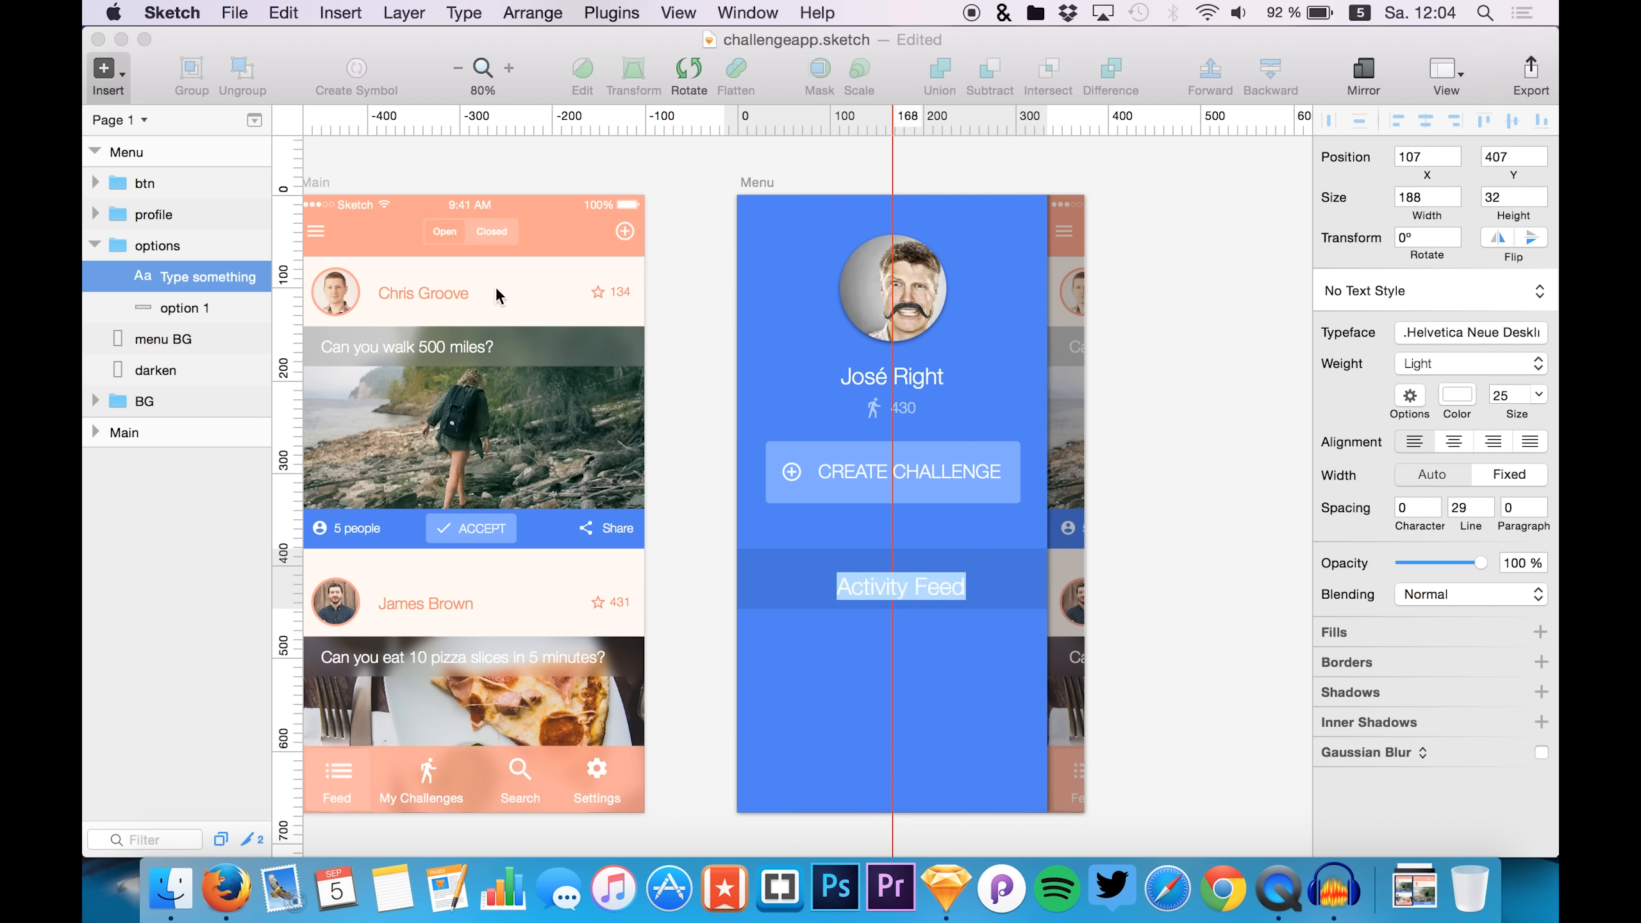
pyautogui.click(157, 309)
pyautogui.click(167, 276)
pyautogui.click(1495, 396)
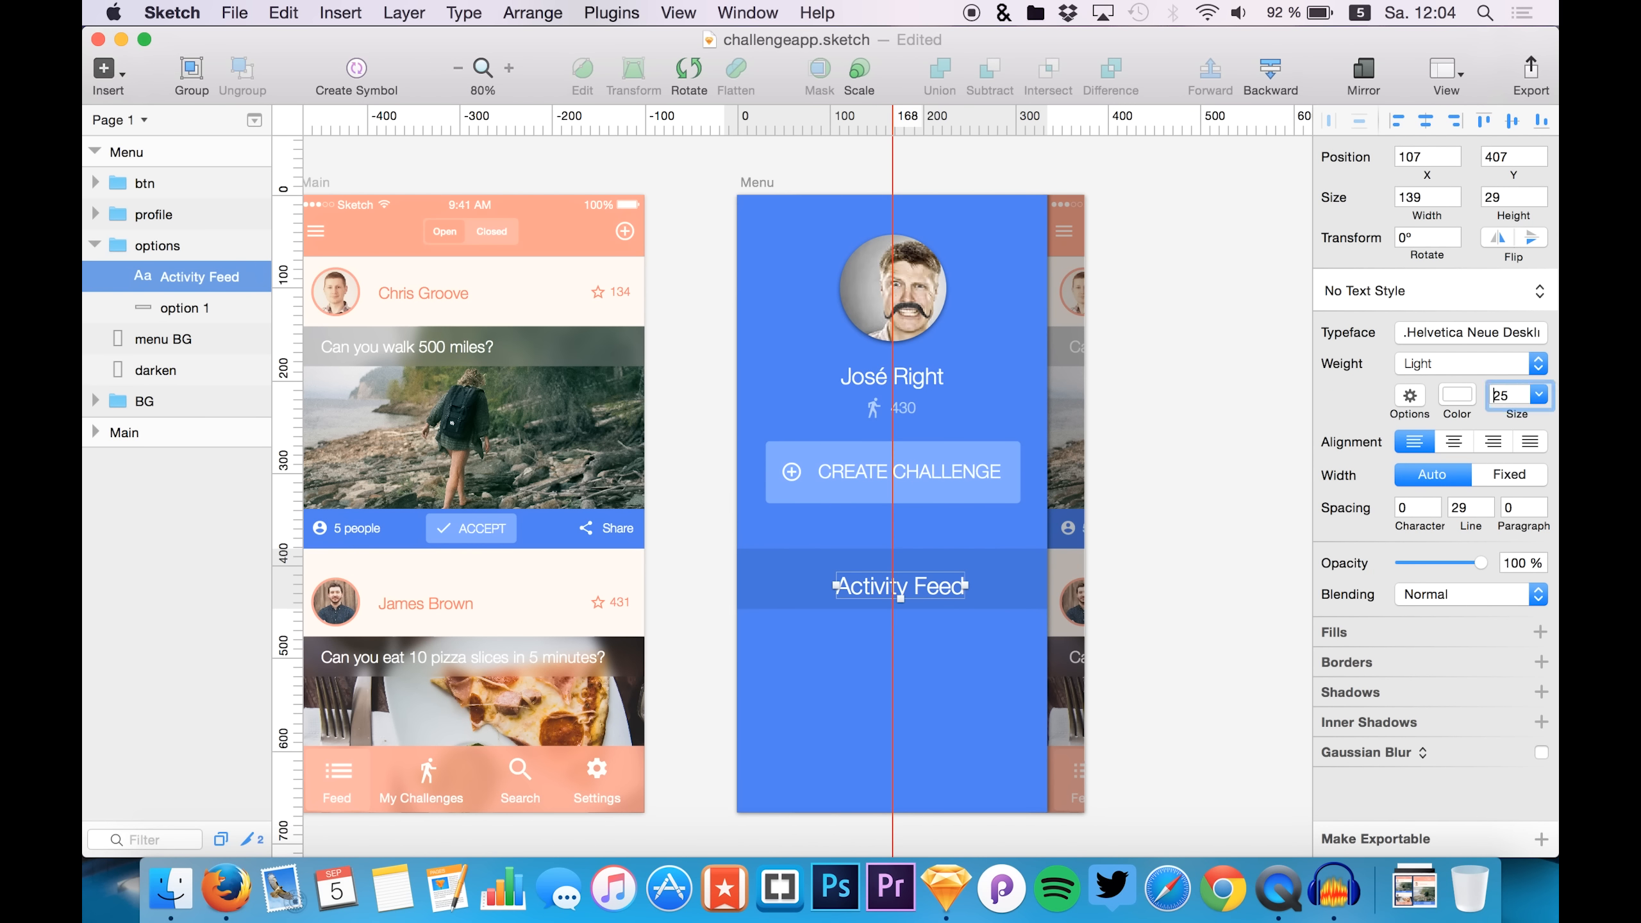
pyautogui.write('20')
pyautogui.press('Return')
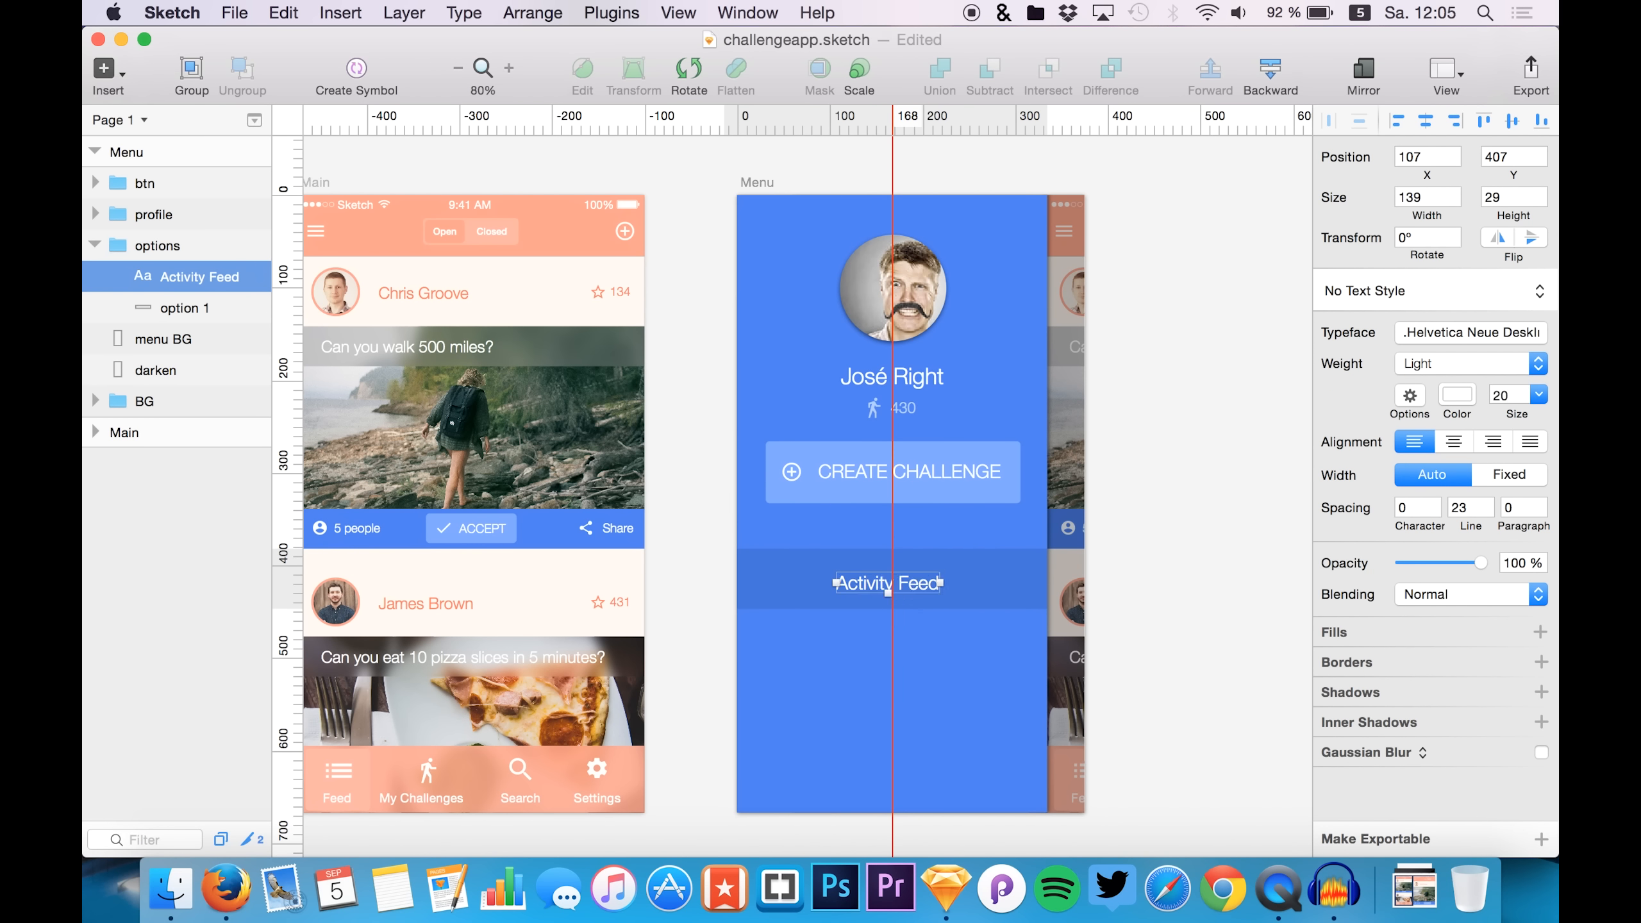
pyautogui.press('2')
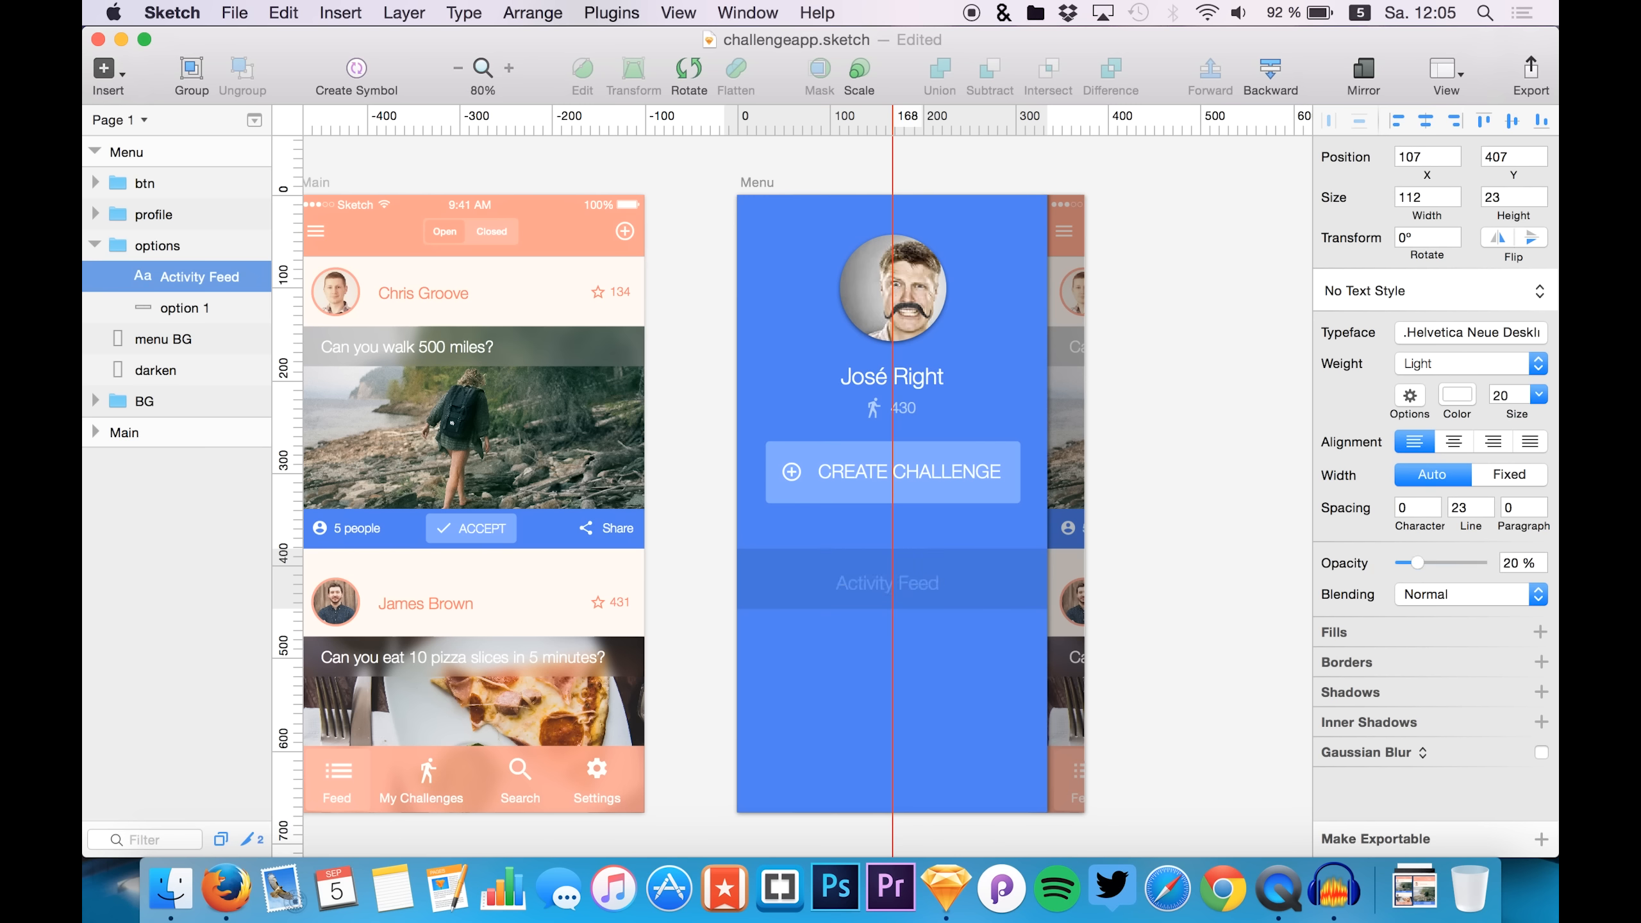
pyautogui.press('BackSpace')
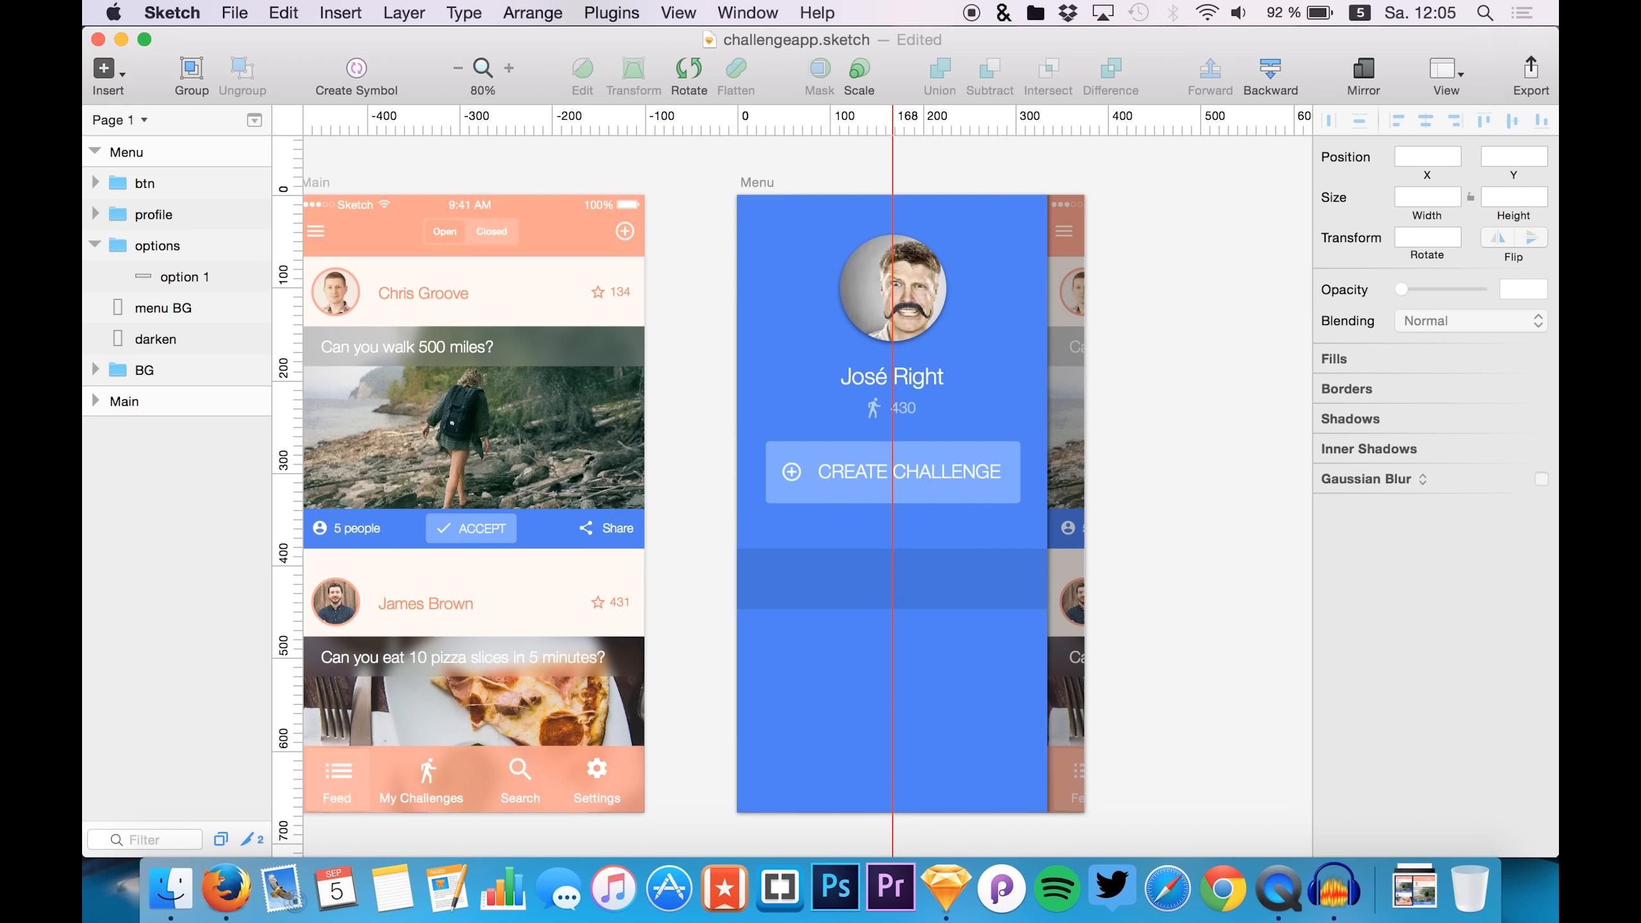
pyautogui.press('super+z')
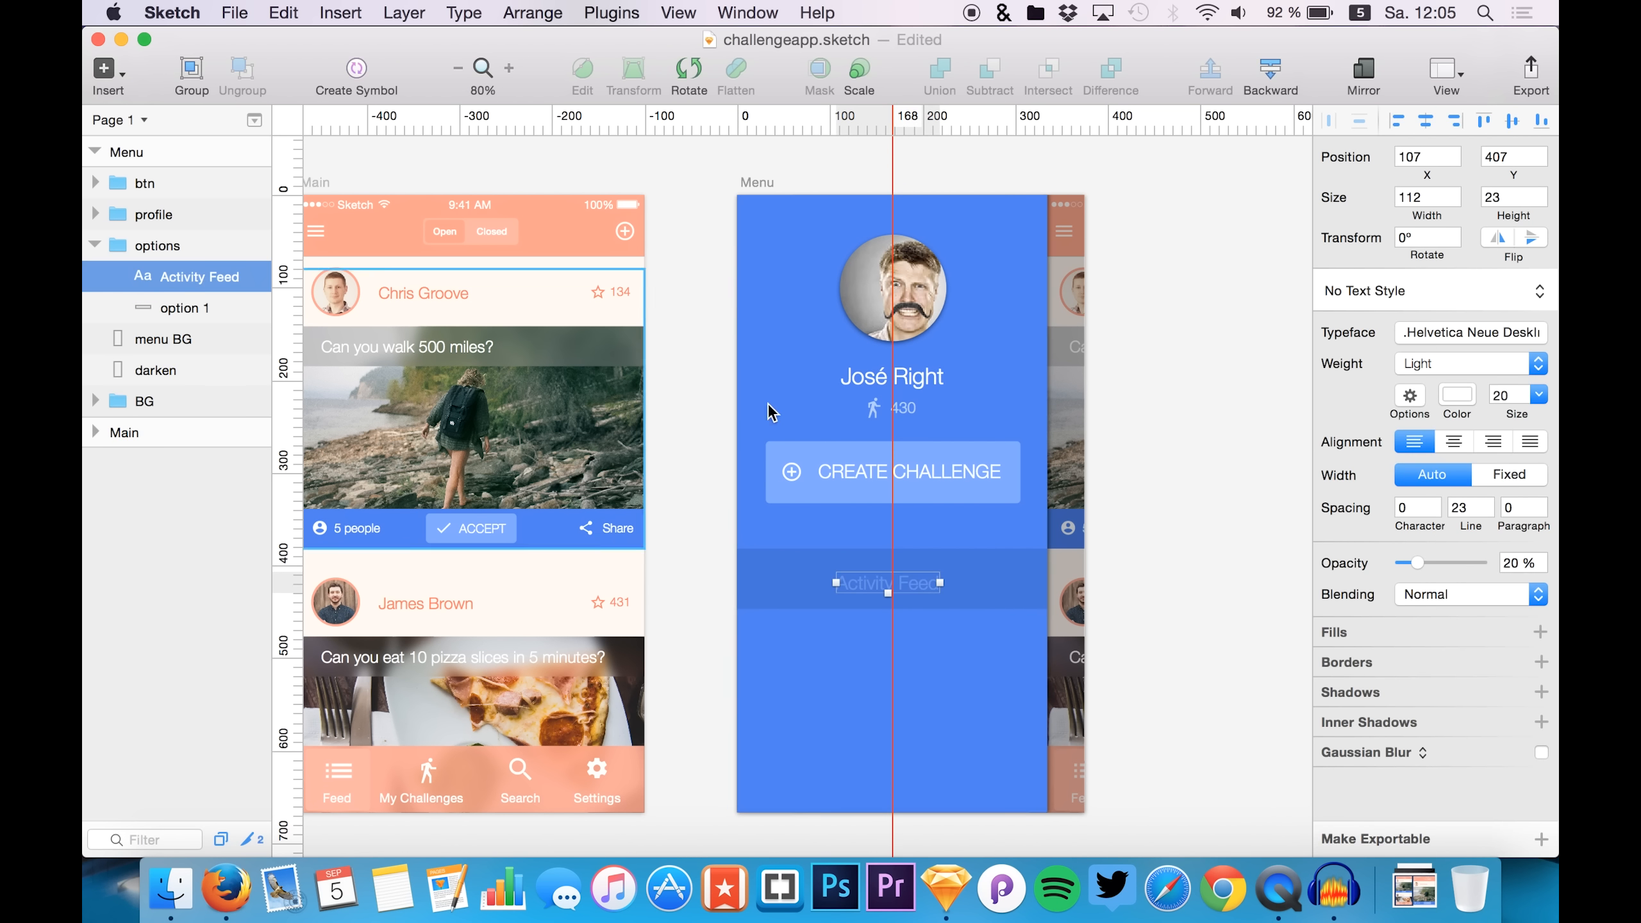
pyautogui.press('0')
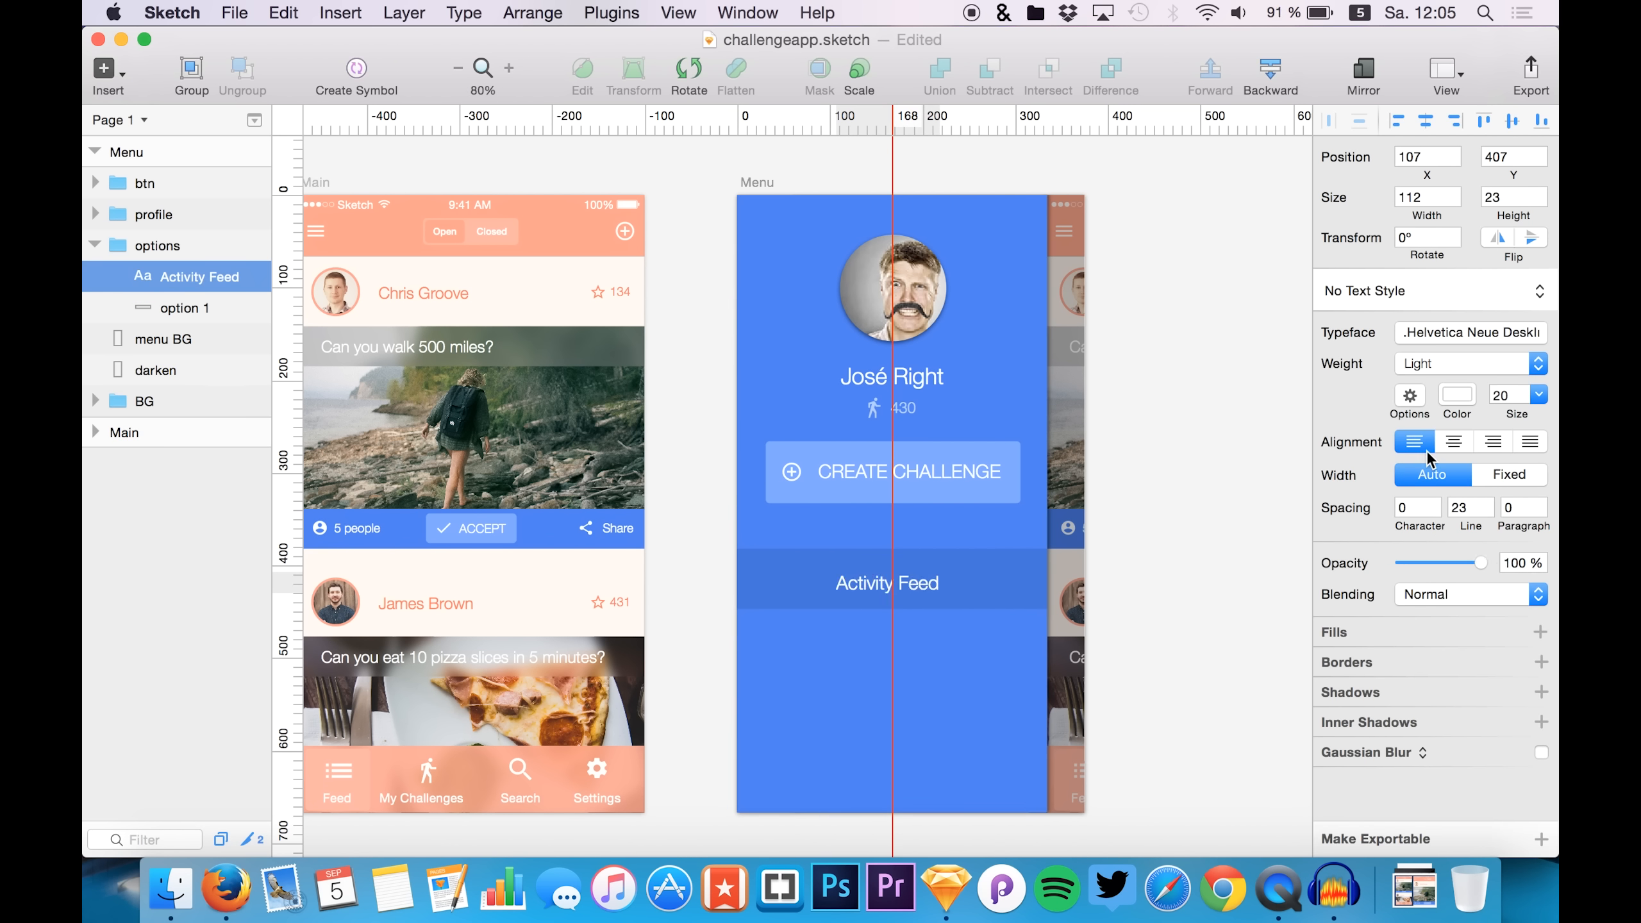
# - Set the Activity Feed text size to 23 and move the text to X 87, Y 401
pyautogui.click(1510, 390)
pyautogui.write('23')
pyautogui.press('Return')
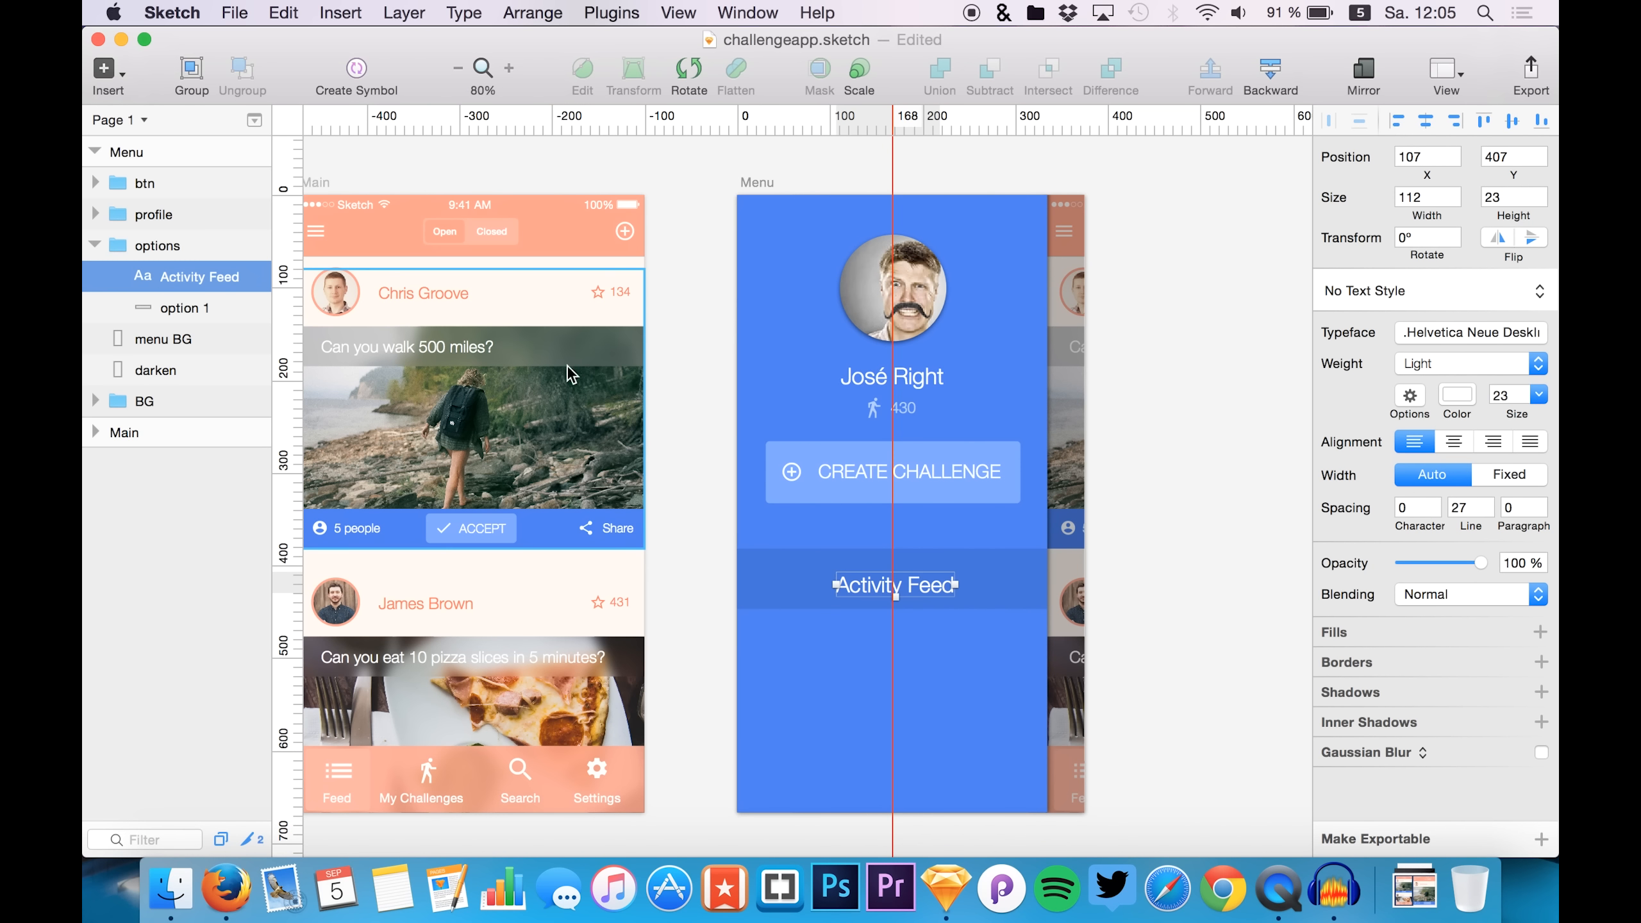
pyautogui.click(190, 309)
pyautogui.click(184, 282)
pyautogui.moveTo(885, 589)
pyautogui.mouseDown()
pyautogui.moveTo(898, 606)
pyautogui.moveTo(867, 581)
pyautogui.moveTo(895, 583)
pyautogui.moveTo(868, 597)
pyautogui.moveTo(864, 582)
pyautogui.mouseUp()
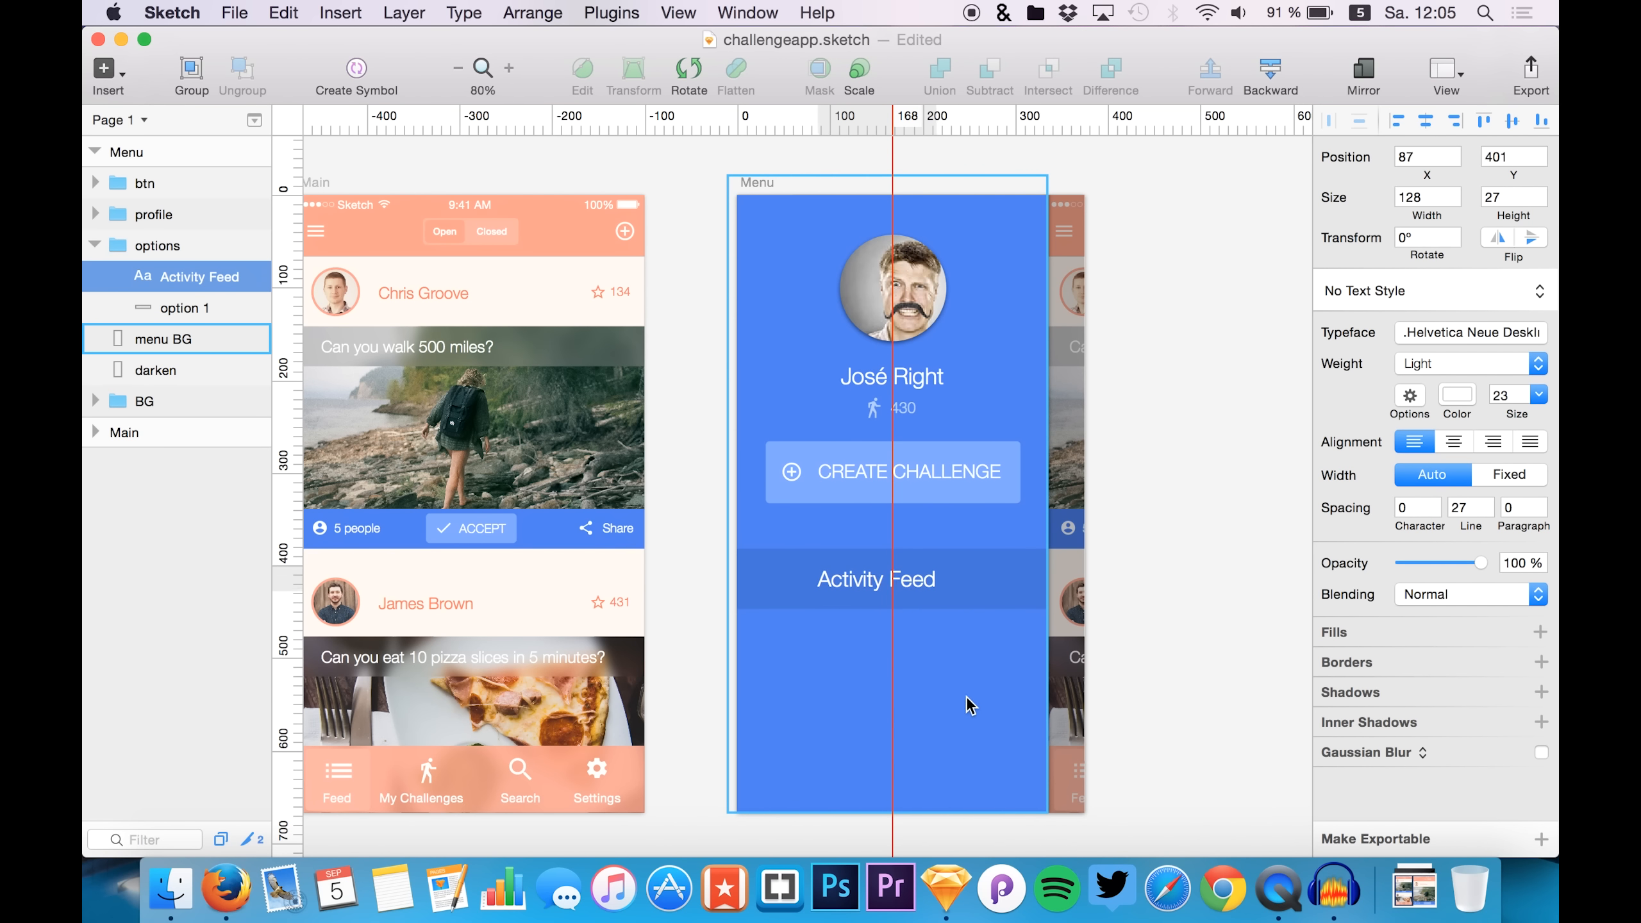
# - Duplicate the Activity Feed text together with the option 1 bar
pyautogui.click(162, 304)
pyautogui.keyDown('shift'); pyautogui.click(185, 282); pyautogui.keyUp('shift')
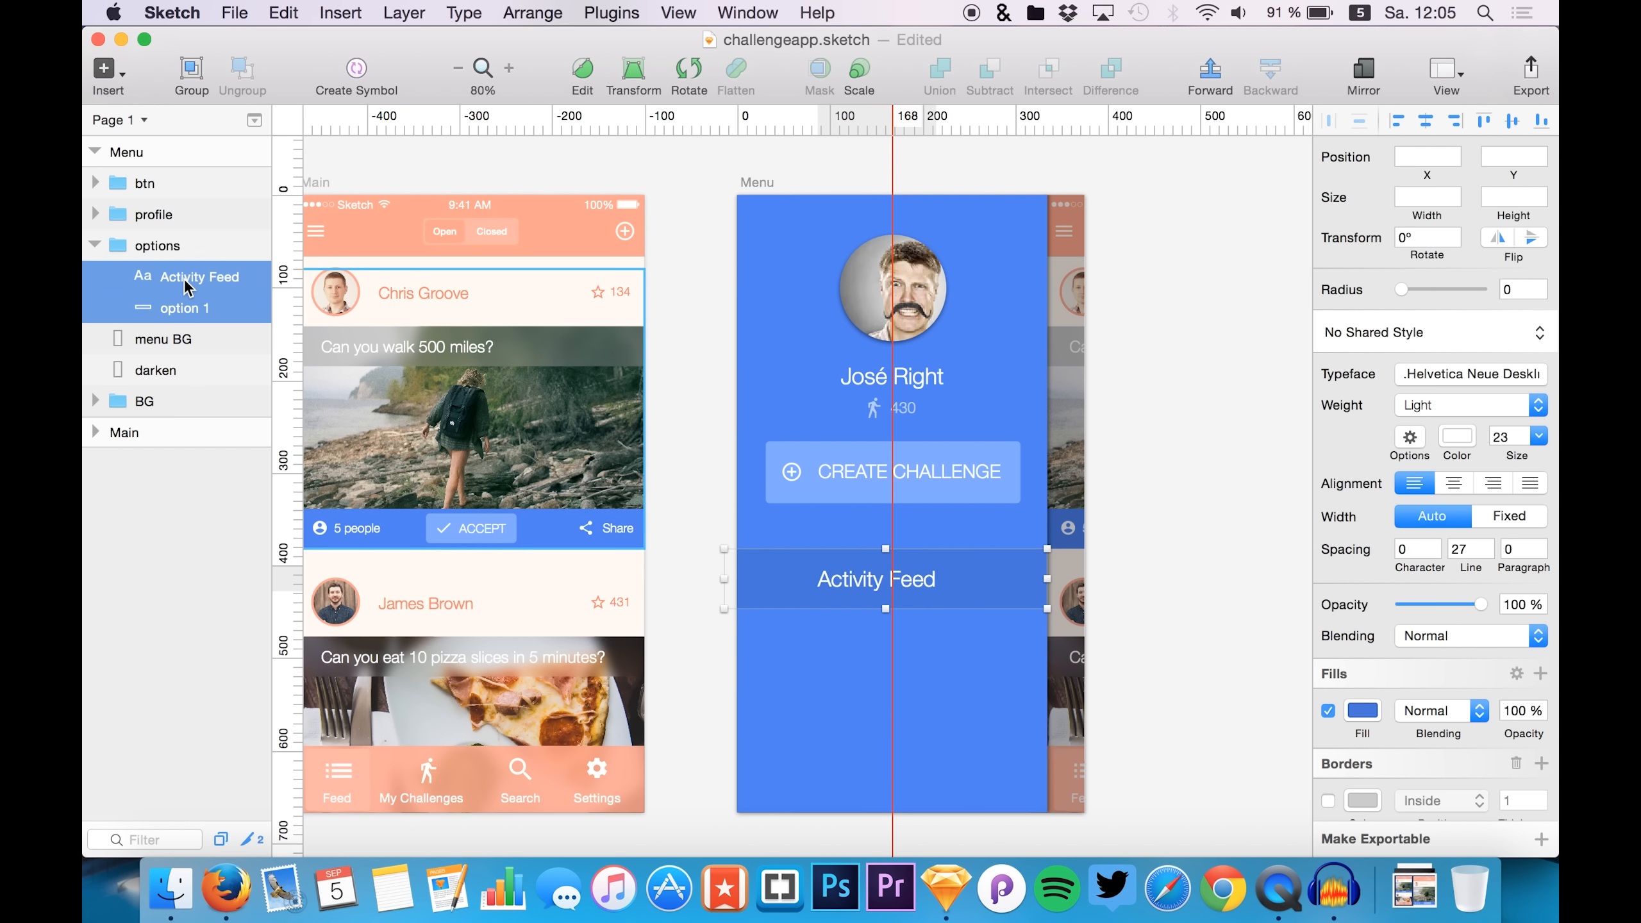
pyautogui.press('super+d')
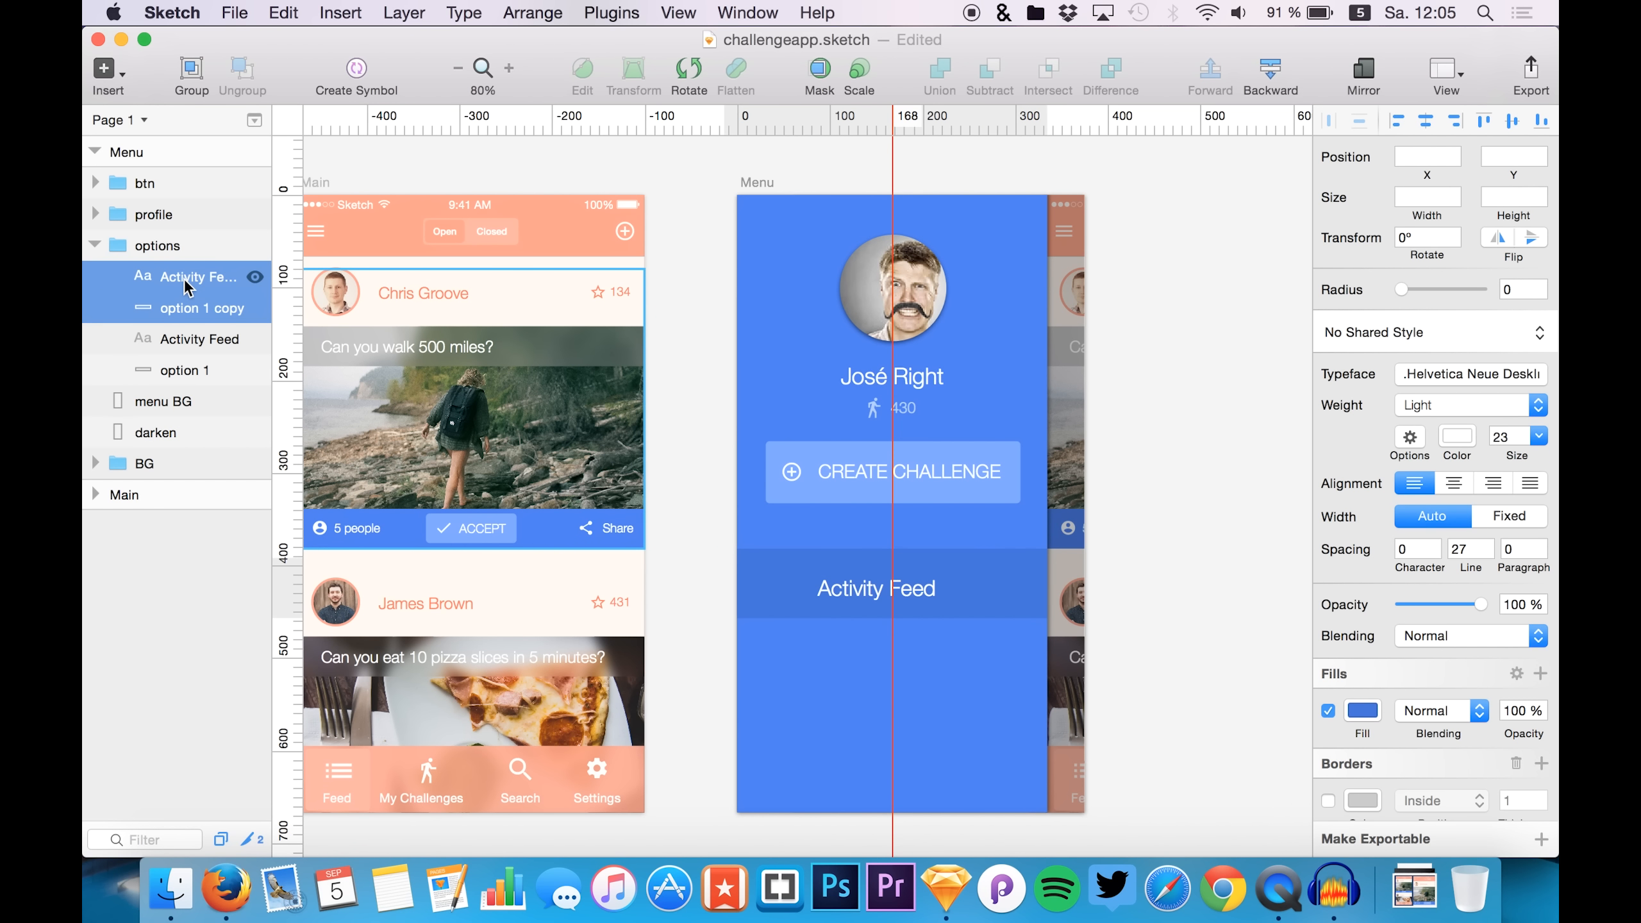
pyautogui.hotkey('shift', 'Down')
pyautogui.hotkey('shift', 'Down')
pyautogui.hotkey('shift', 'Down')
pyautogui.hotkey('shift', 'Down')
pyautogui.hotkey('shift', 'Down')
pyautogui.hotkey('shift', 'Down')
pyautogui.hotkey('shift', 'Down')
pyautogui.hotkey('shift', 'Down')
pyautogui.hotkey('shift', 'Down')
pyautogui.hotkey('shift', 'Down')
pyautogui.hotkey('shift', 'Down')
pyautogui.hotkey('shift', 'Down')
pyautogui.hotkey('shift', 'Down')
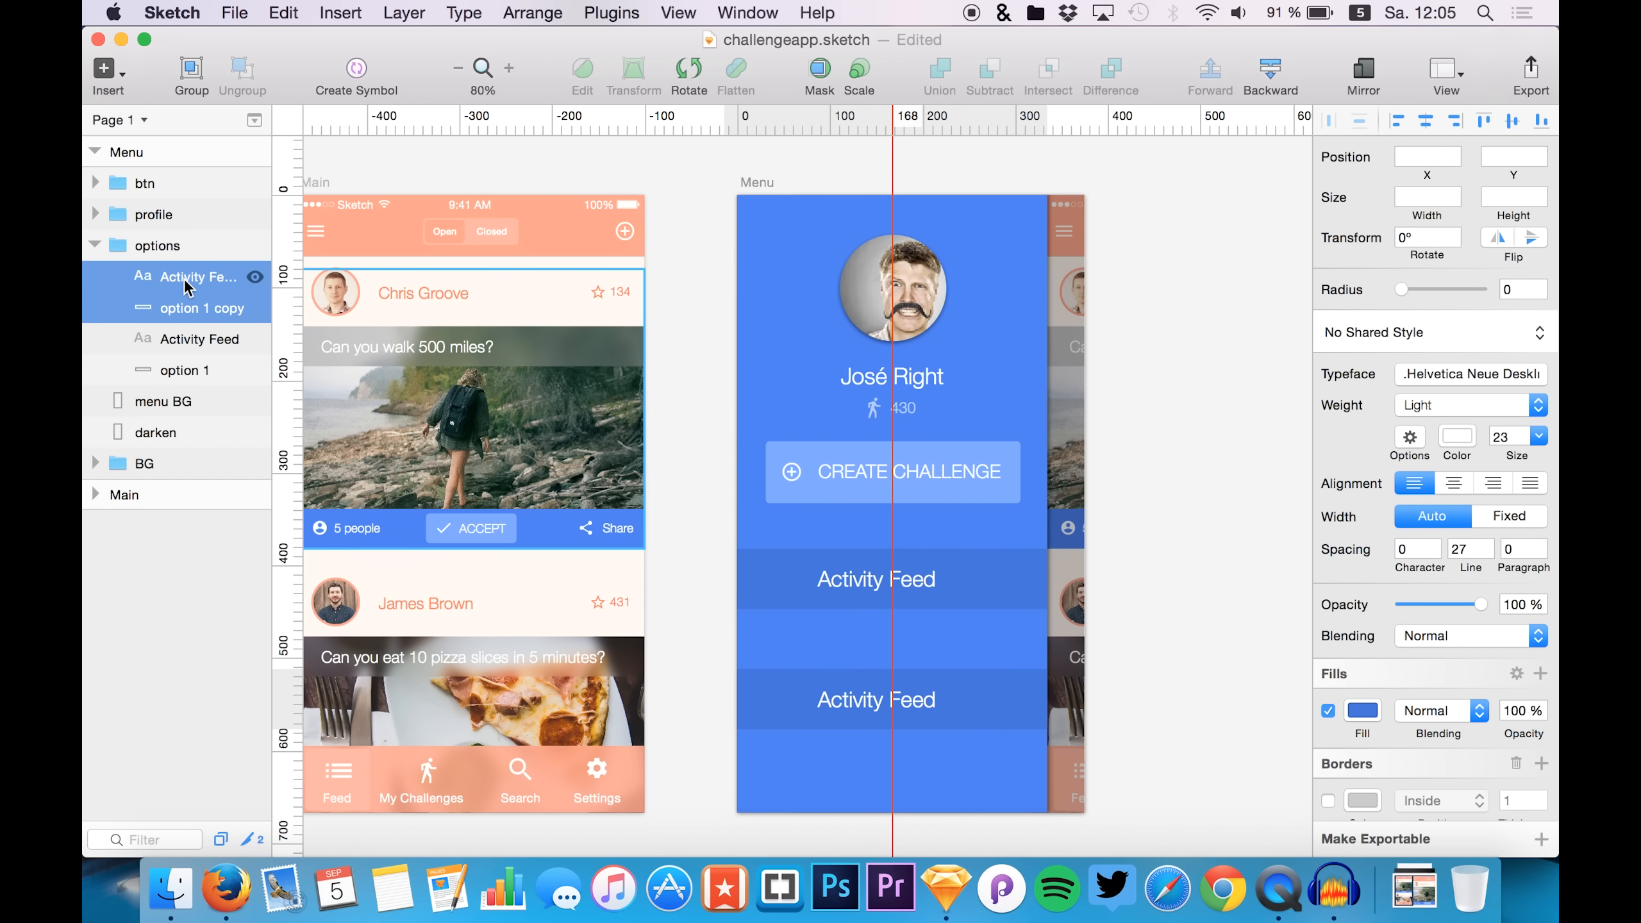
pyautogui.hotkey('shift', 'Up')
pyautogui.press('super+d')
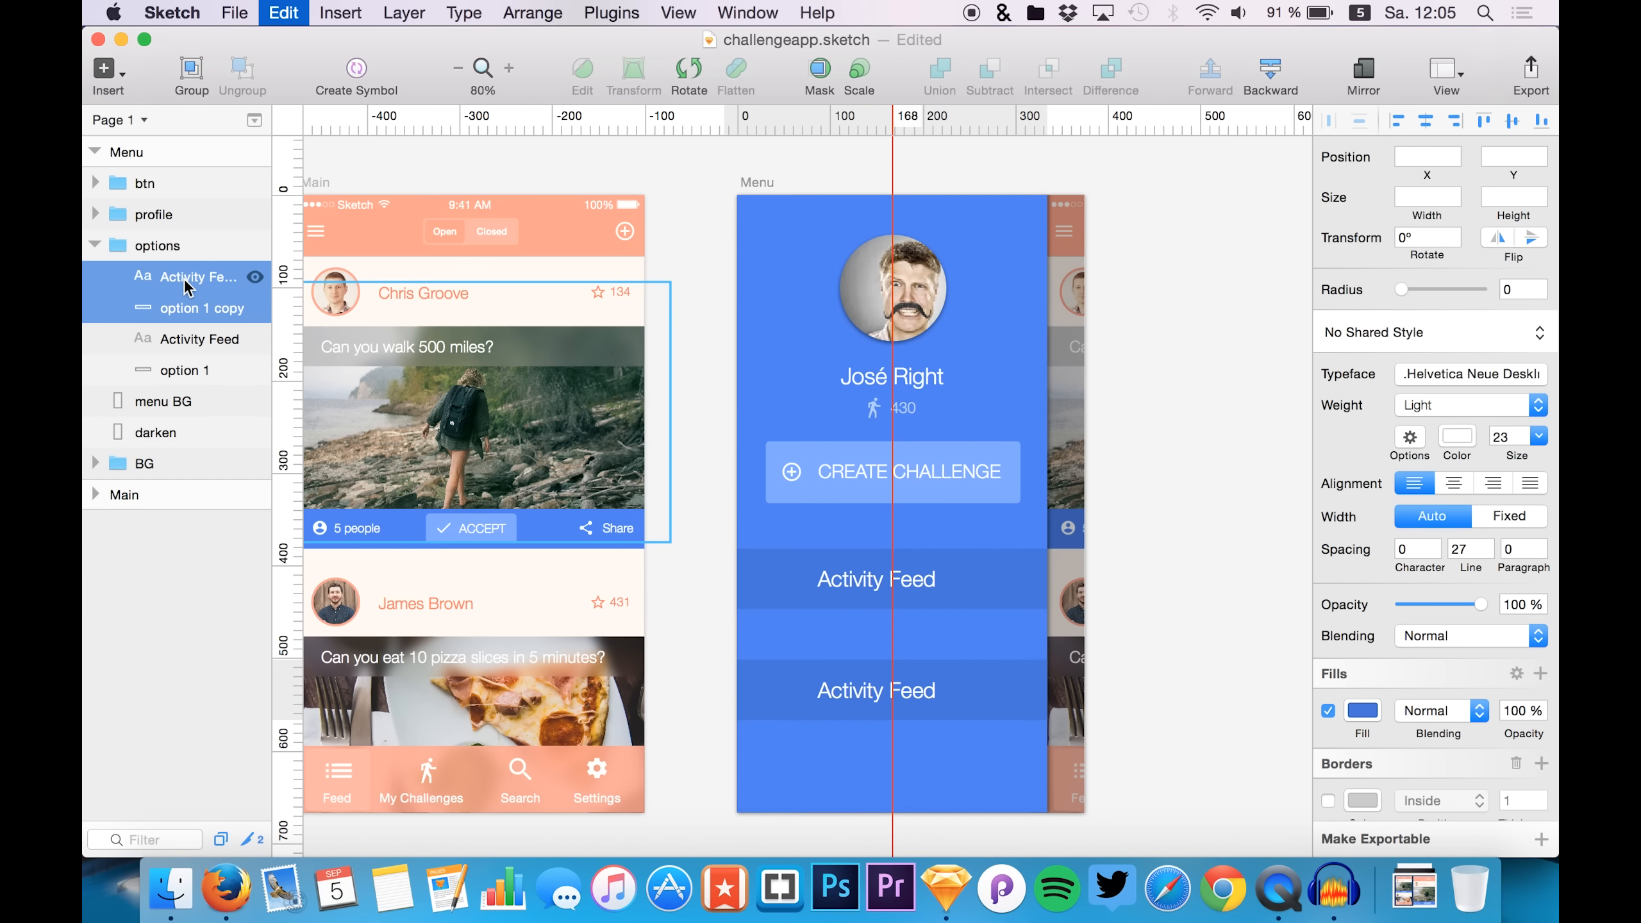
pyautogui.press('super+z')
# - Move the duplicated bar and text directly beneath the first row, with the bar at Y 447
pyautogui.hotkey('shift', 'Up')
pyautogui.hotkey('shift', 'Down')
pyautogui.hotkey('shift', 'Down')
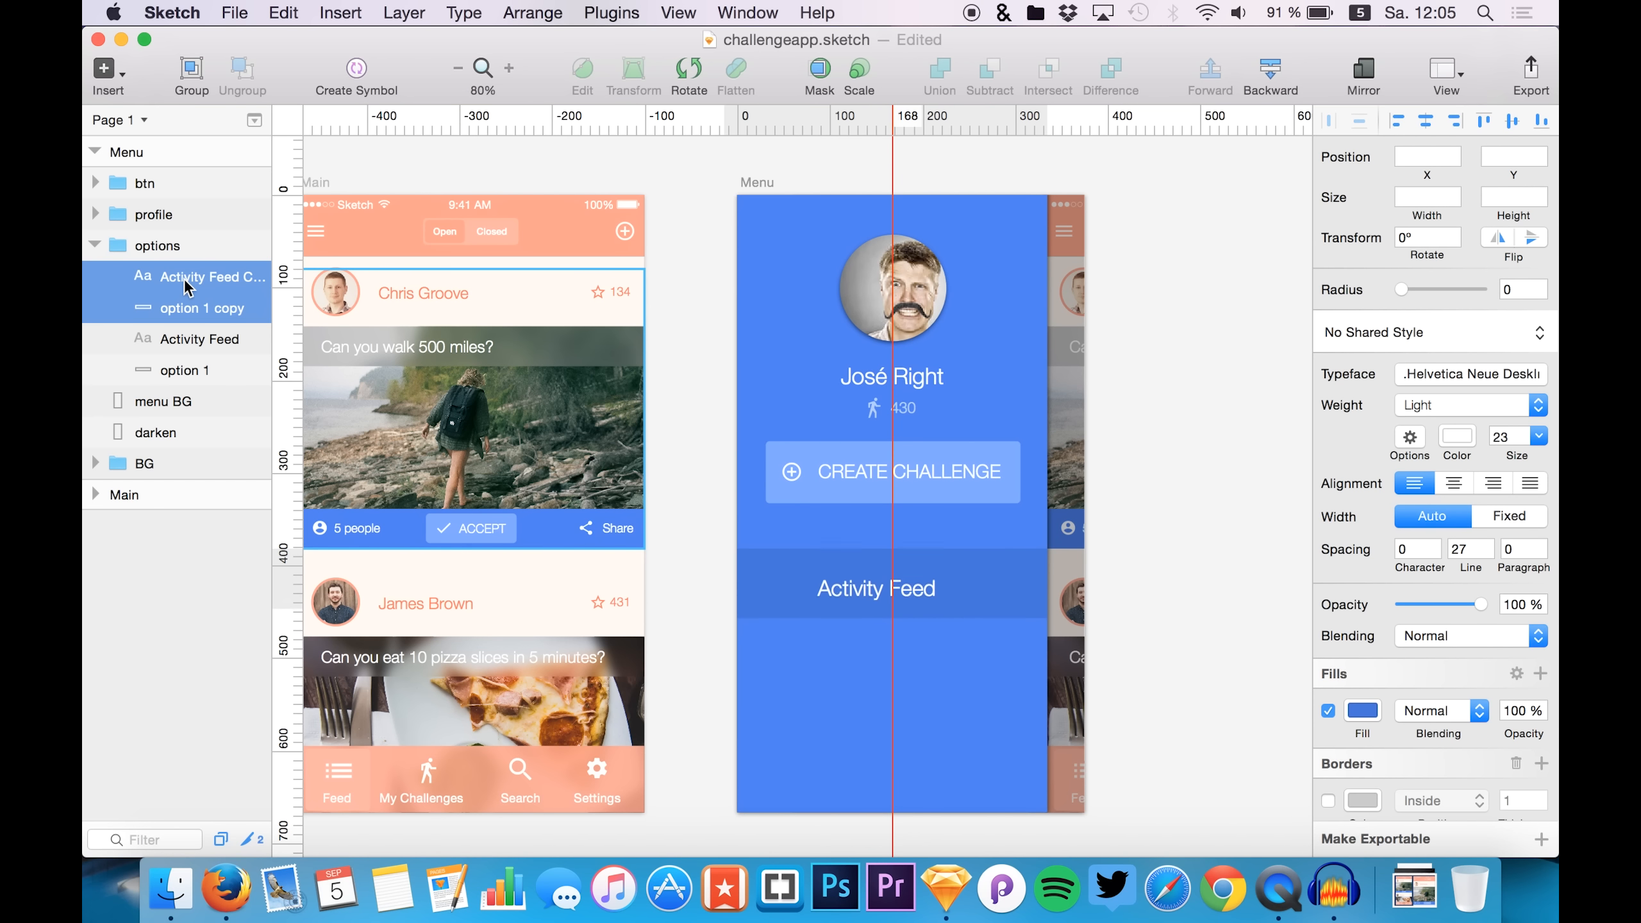
pyautogui.hotkey('shift', 'Down')
pyautogui.hotkey('shift', 'Down')
pyautogui.hotkey('shift', 'Down')
pyautogui.hotkey('shift', 'Down')
pyautogui.hotkey('shift', 'Down')
pyautogui.hotkey('shift', 'Down')
pyautogui.hotkey('shift', 'Down')
pyautogui.hotkey('shift', 'Up')
pyautogui.press('Up')
pyautogui.press('Up')
pyautogui.press('Up')
pyautogui.press('Up')
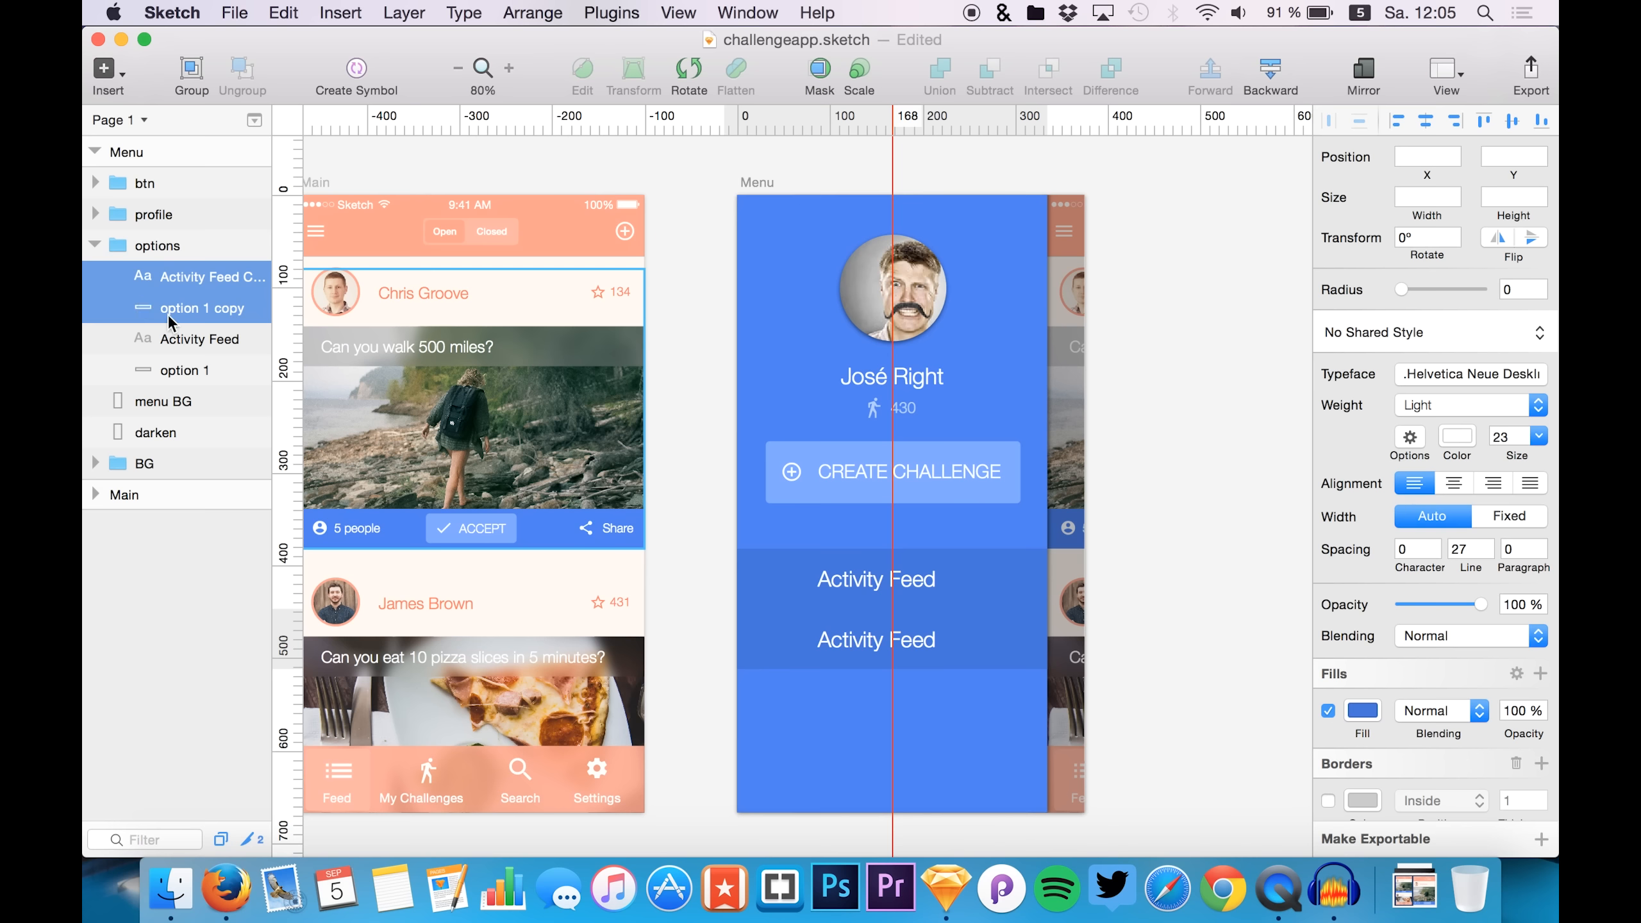
# - Fill the option 1 copy bar with the lighter blue sampled from the menu background
pyautogui.click(193, 339)
pyautogui.click(194, 308)
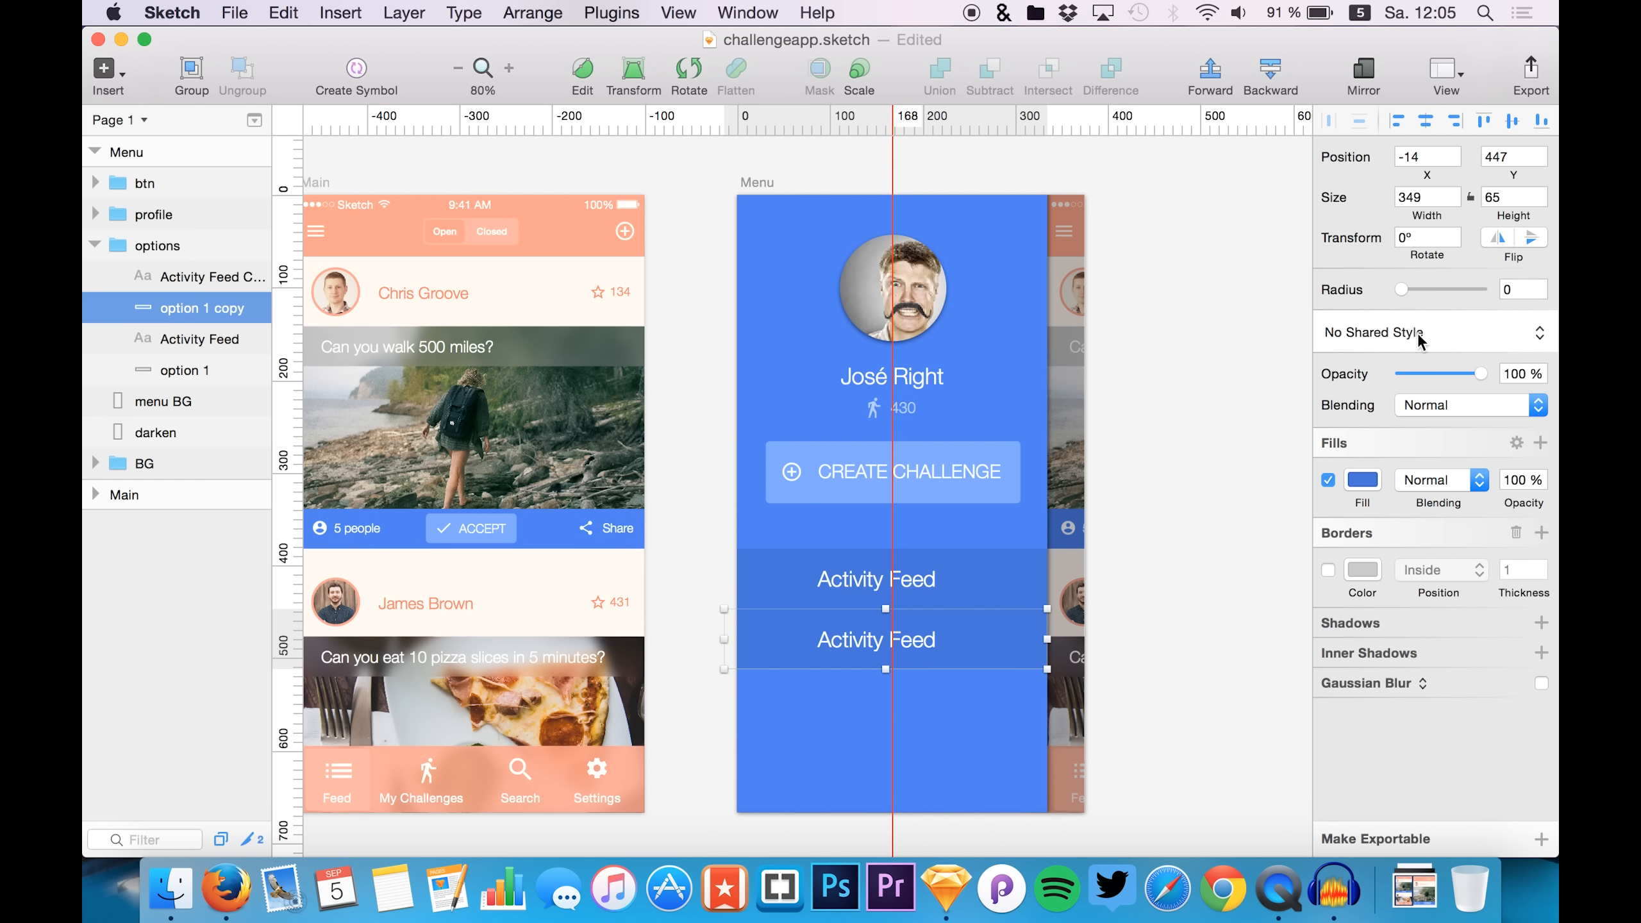
pyautogui.click(1357, 485)
pyautogui.click(1334, 684)
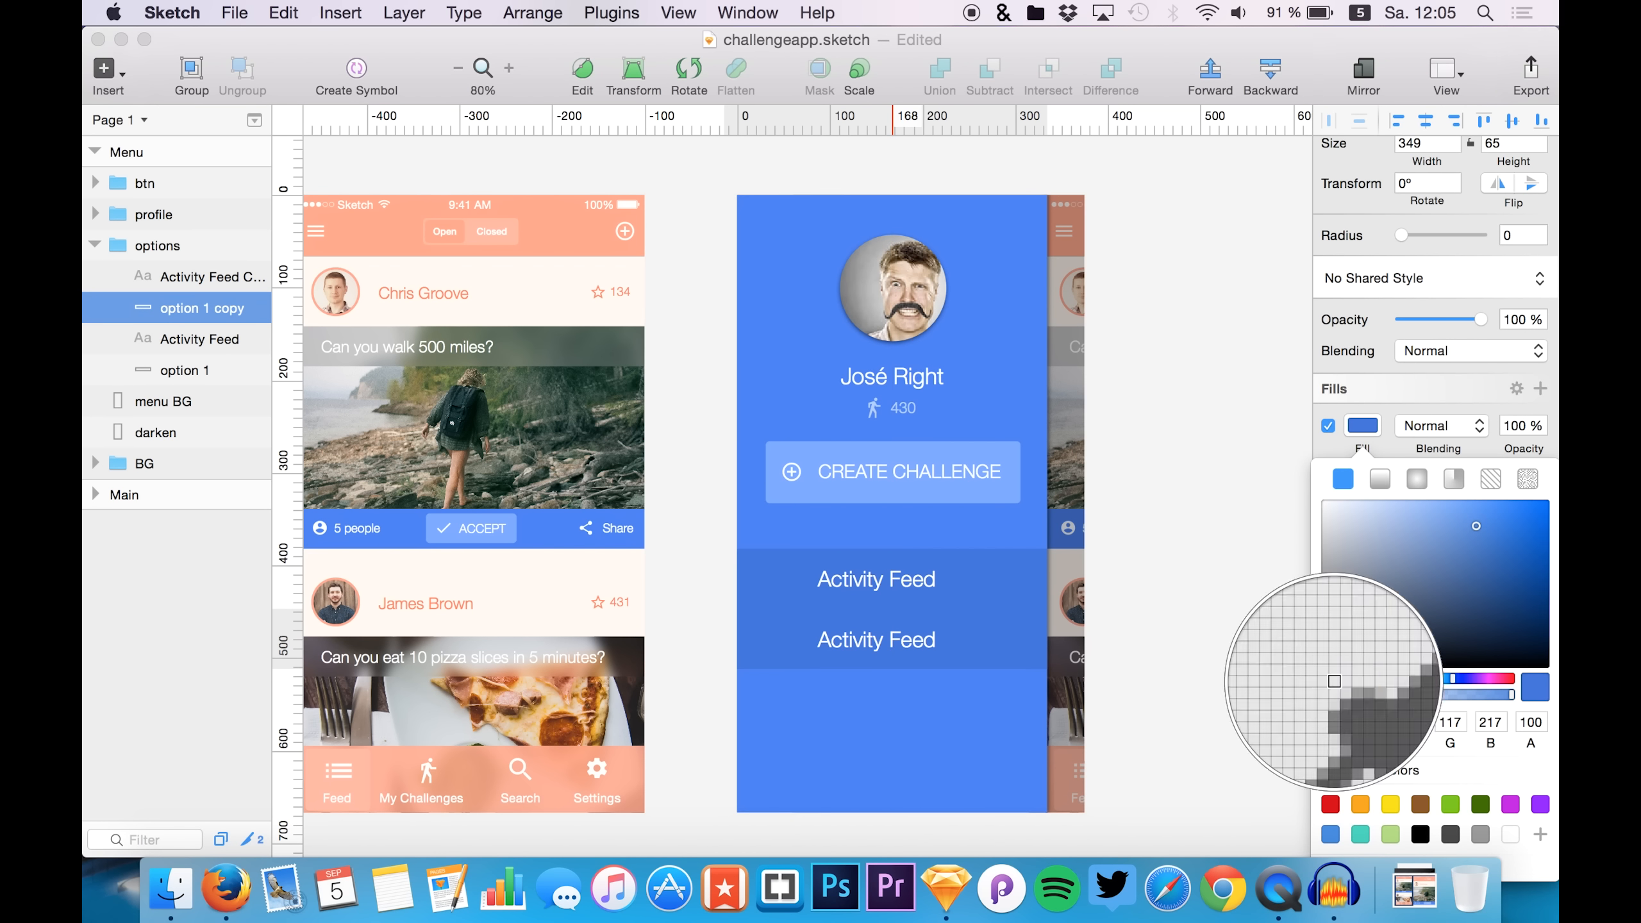
pyautogui.click(1019, 393)
pyautogui.click(227, 331)
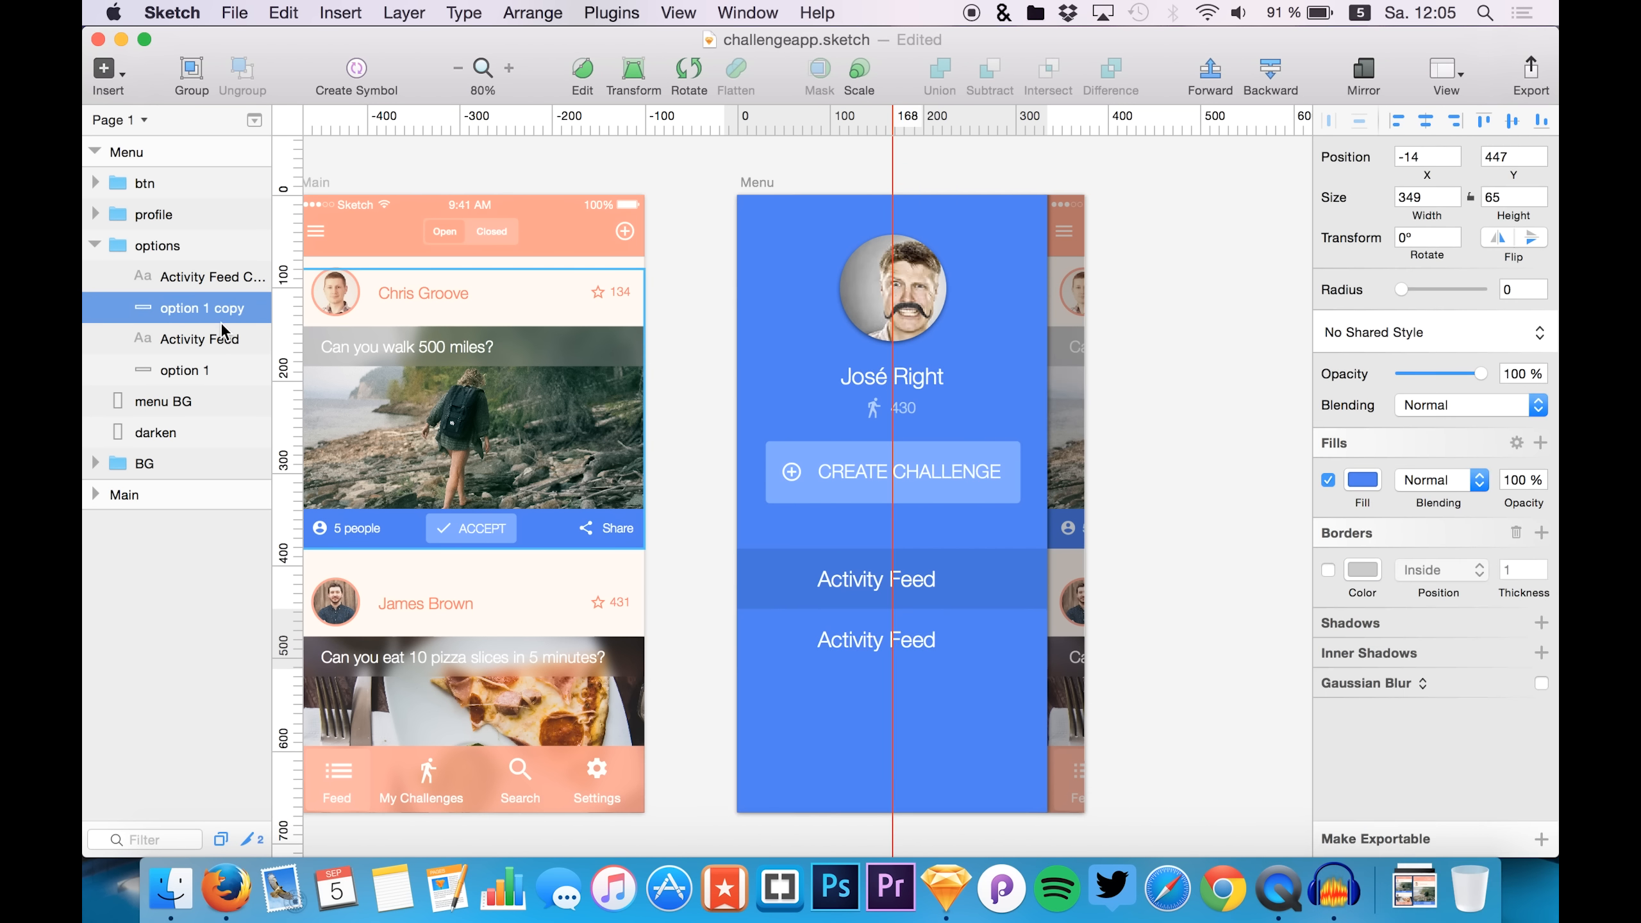
pyautogui.click(192, 278)
pyautogui.keyDown('shift'); pyautogui.click(179, 310); pyautogui.keyUp('shift')
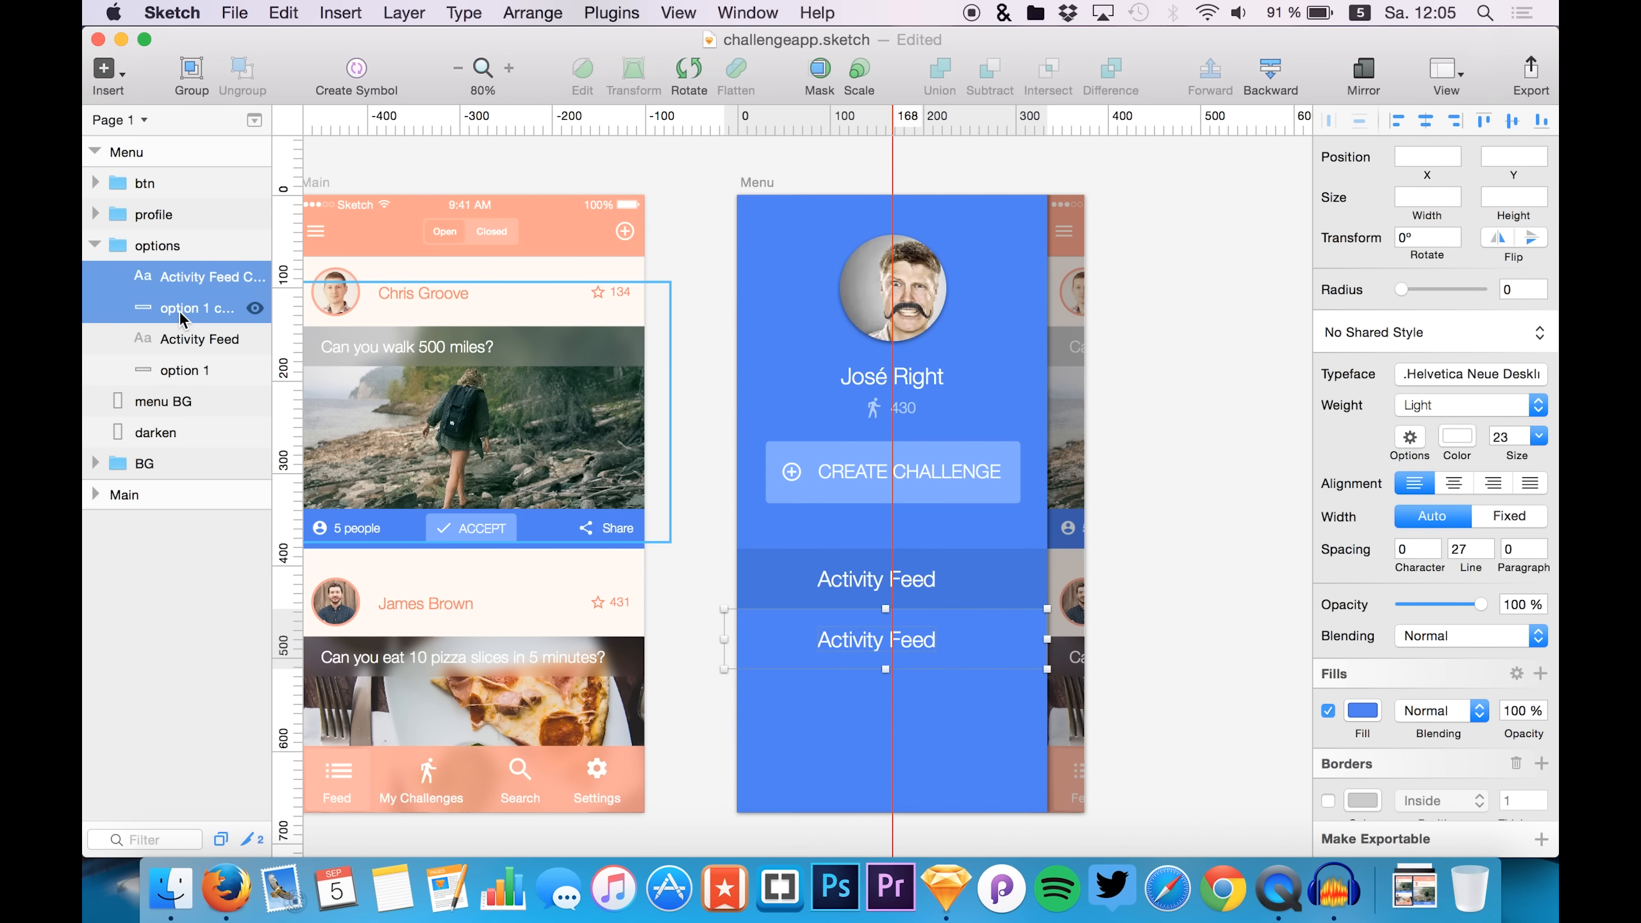
pyautogui.press('super+d')
pyautogui.press('Delete')
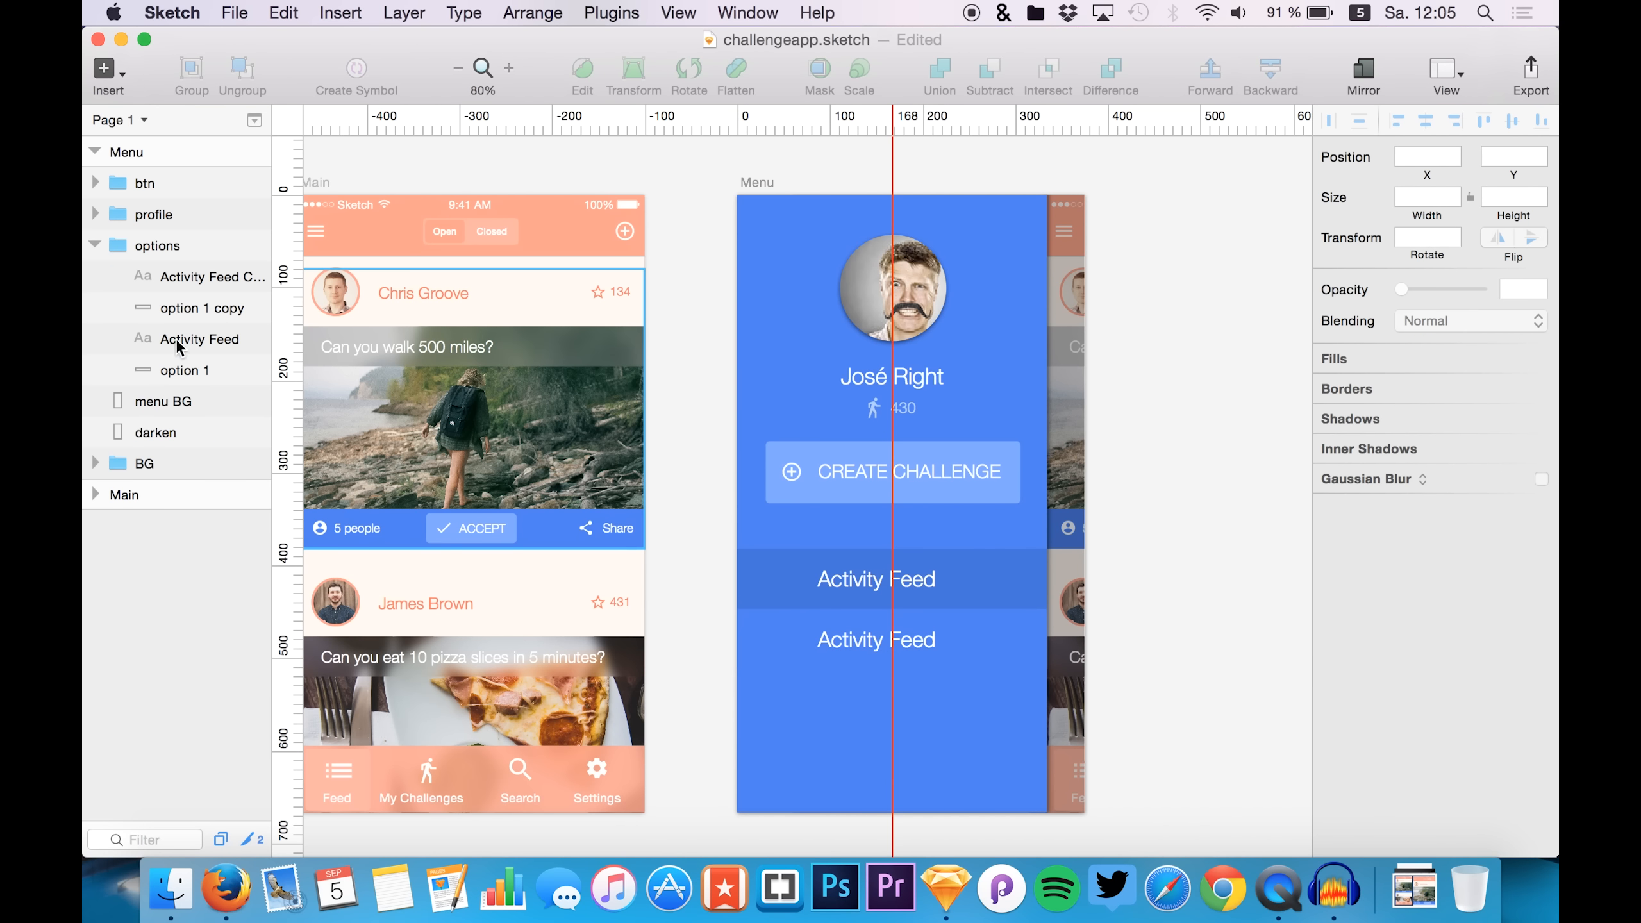
# - Duplicate the dark first row's text and bar and place them as the third row, with the bar at Y 512
pyautogui.click(194, 338)
pyautogui.keyDown('shift'); pyautogui.click(174, 371); pyautogui.keyUp('shift')
pyautogui.press('super+d')
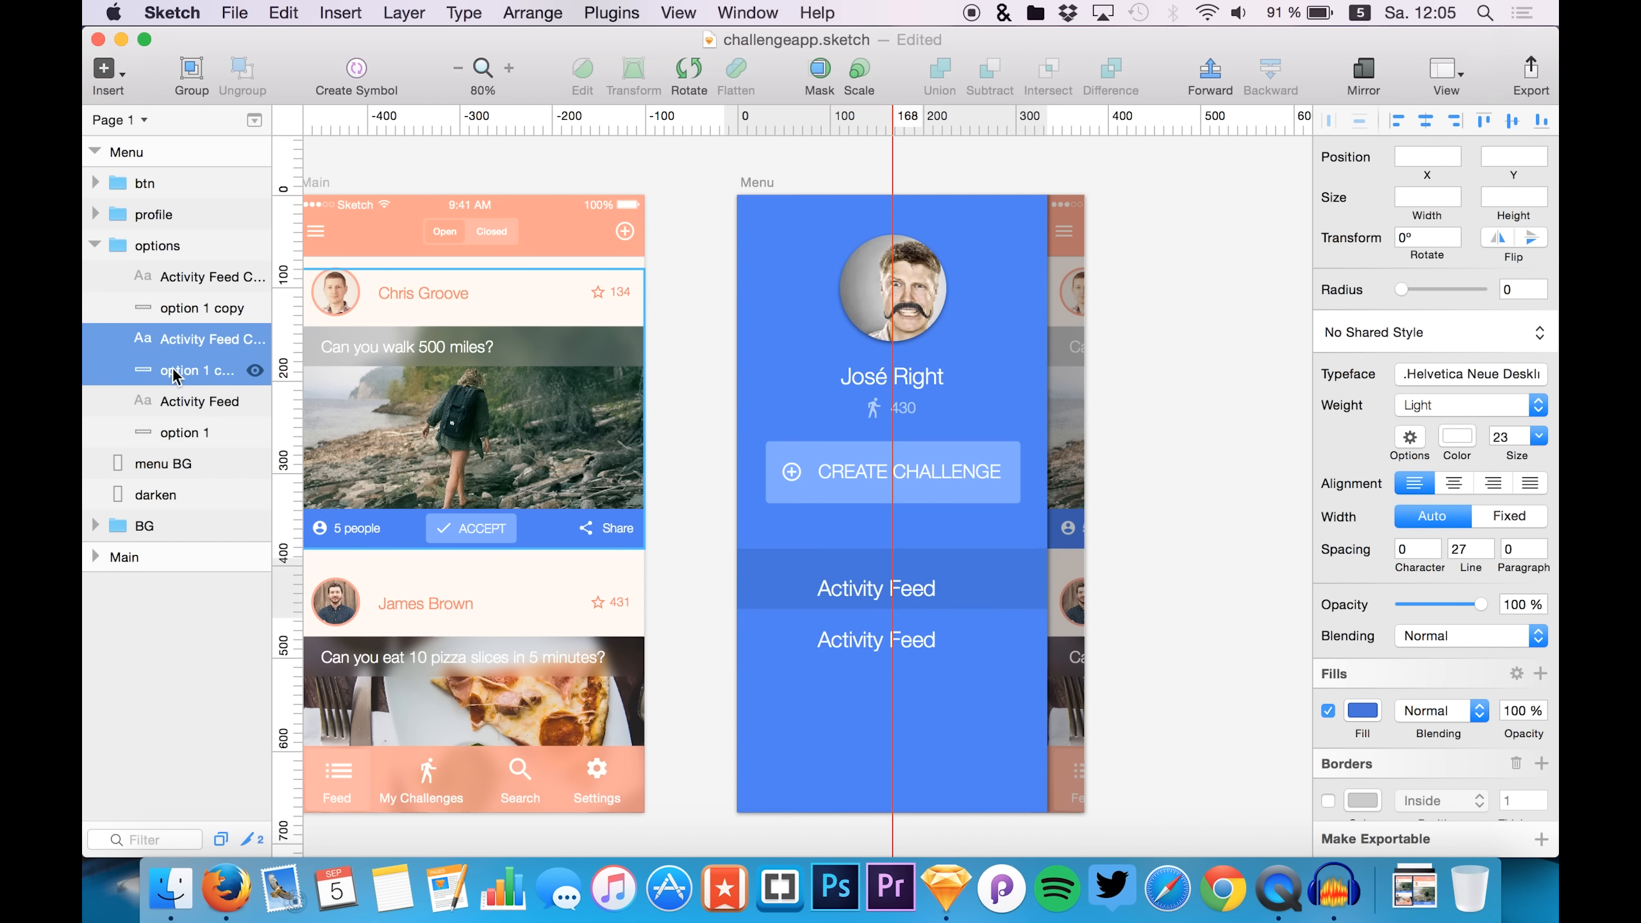
pyautogui.hotkey('shift', 'Down')
pyautogui.hotkey('shift', 'Down')
pyautogui.hotkey('shift', 'Down')
pyautogui.press('Up')
pyautogui.press('Up')
pyautogui.press('Up')
pyautogui.press('Up')
pyautogui.press('Up')
pyautogui.press('Up')
pyautogui.press('Up')
pyautogui.press('Up')
pyautogui.press('Up')
pyautogui.press('Up')
pyautogui.press('Up')
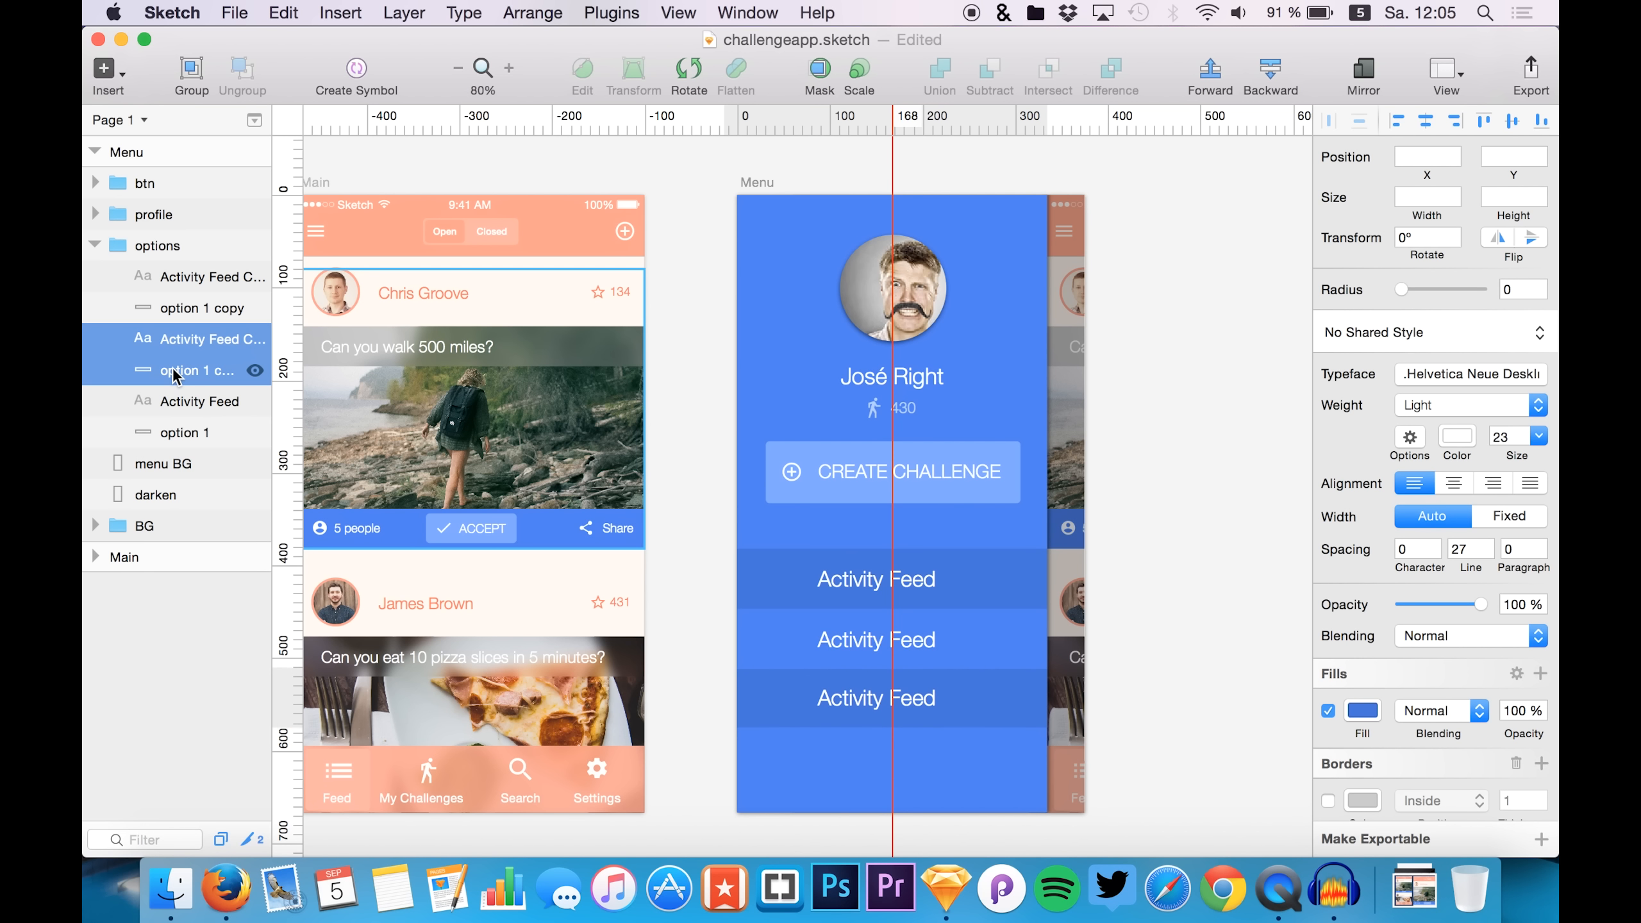
pyautogui.press('Up')
pyautogui.press('Down')
pyautogui.press('Up')
pyautogui.press('Down')
pyautogui.press('Down')
pyautogui.press('Up')
pyautogui.press('Down')
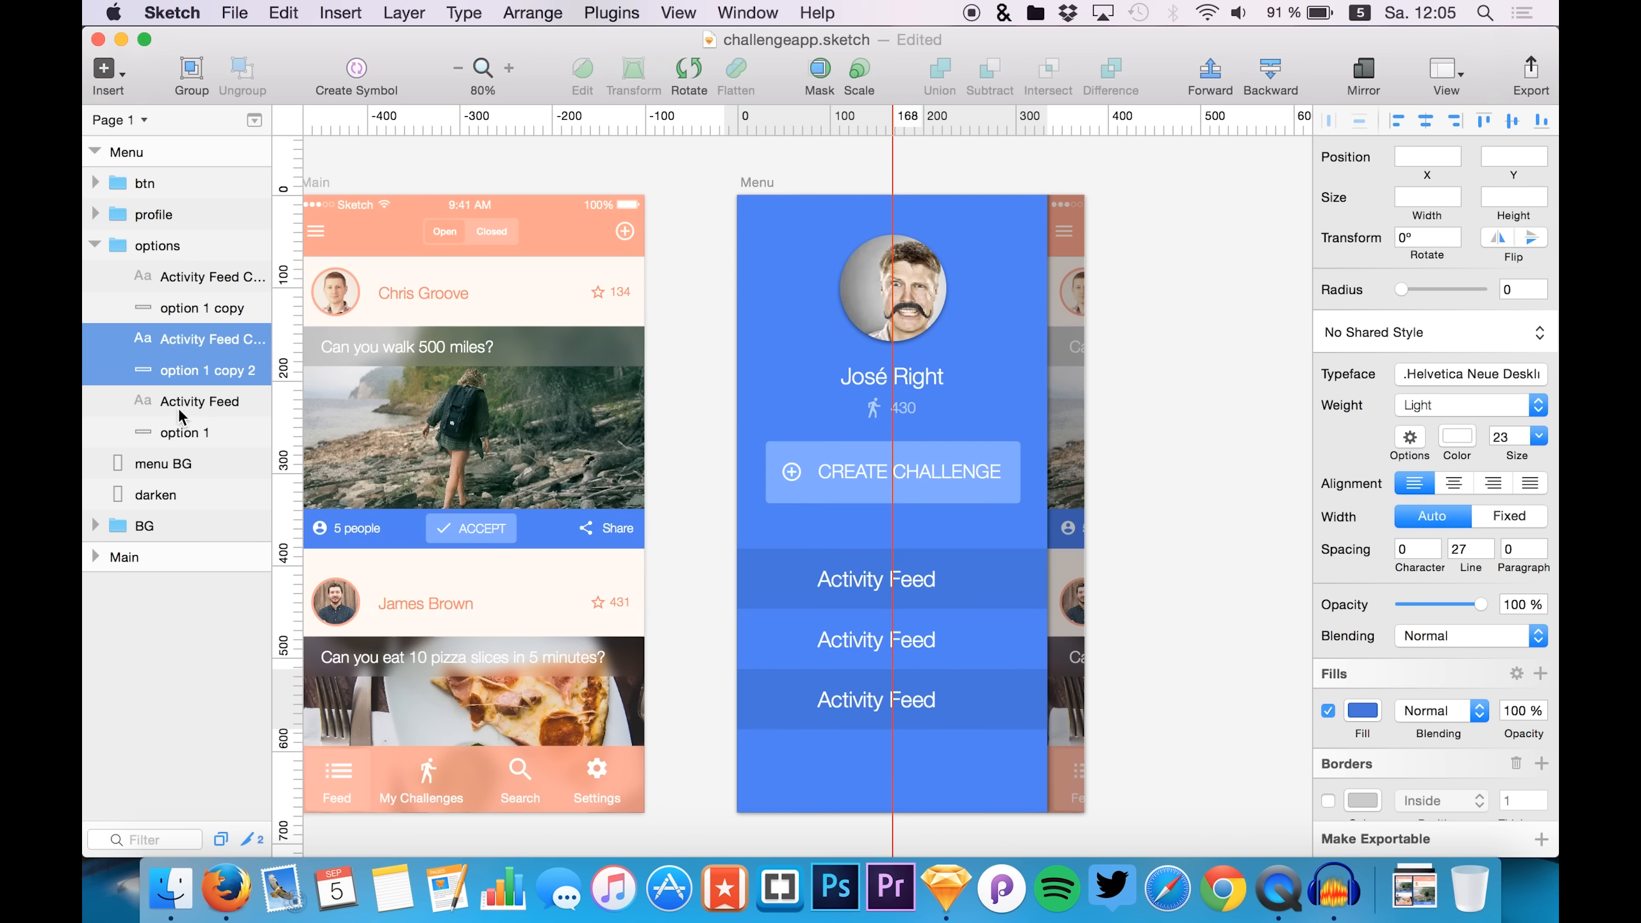
# - Reorder the third row's text and bar layers to the top of the options group
pyautogui.moveTo(180, 378); pyautogui.dragTo(187, 277)
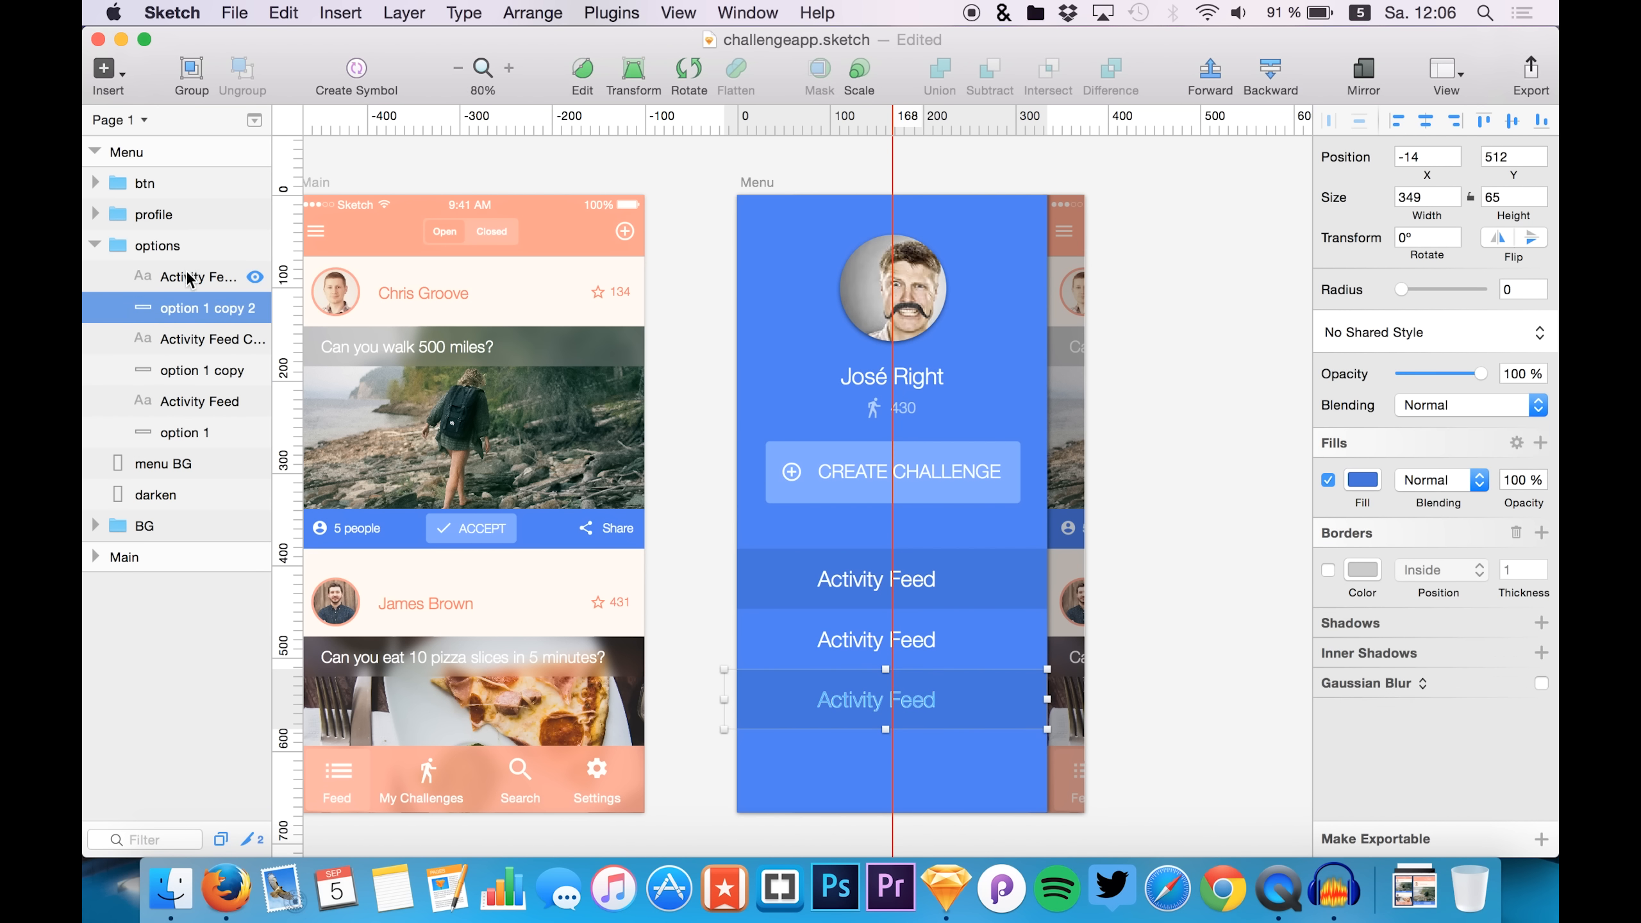
pyautogui.click(188, 277)
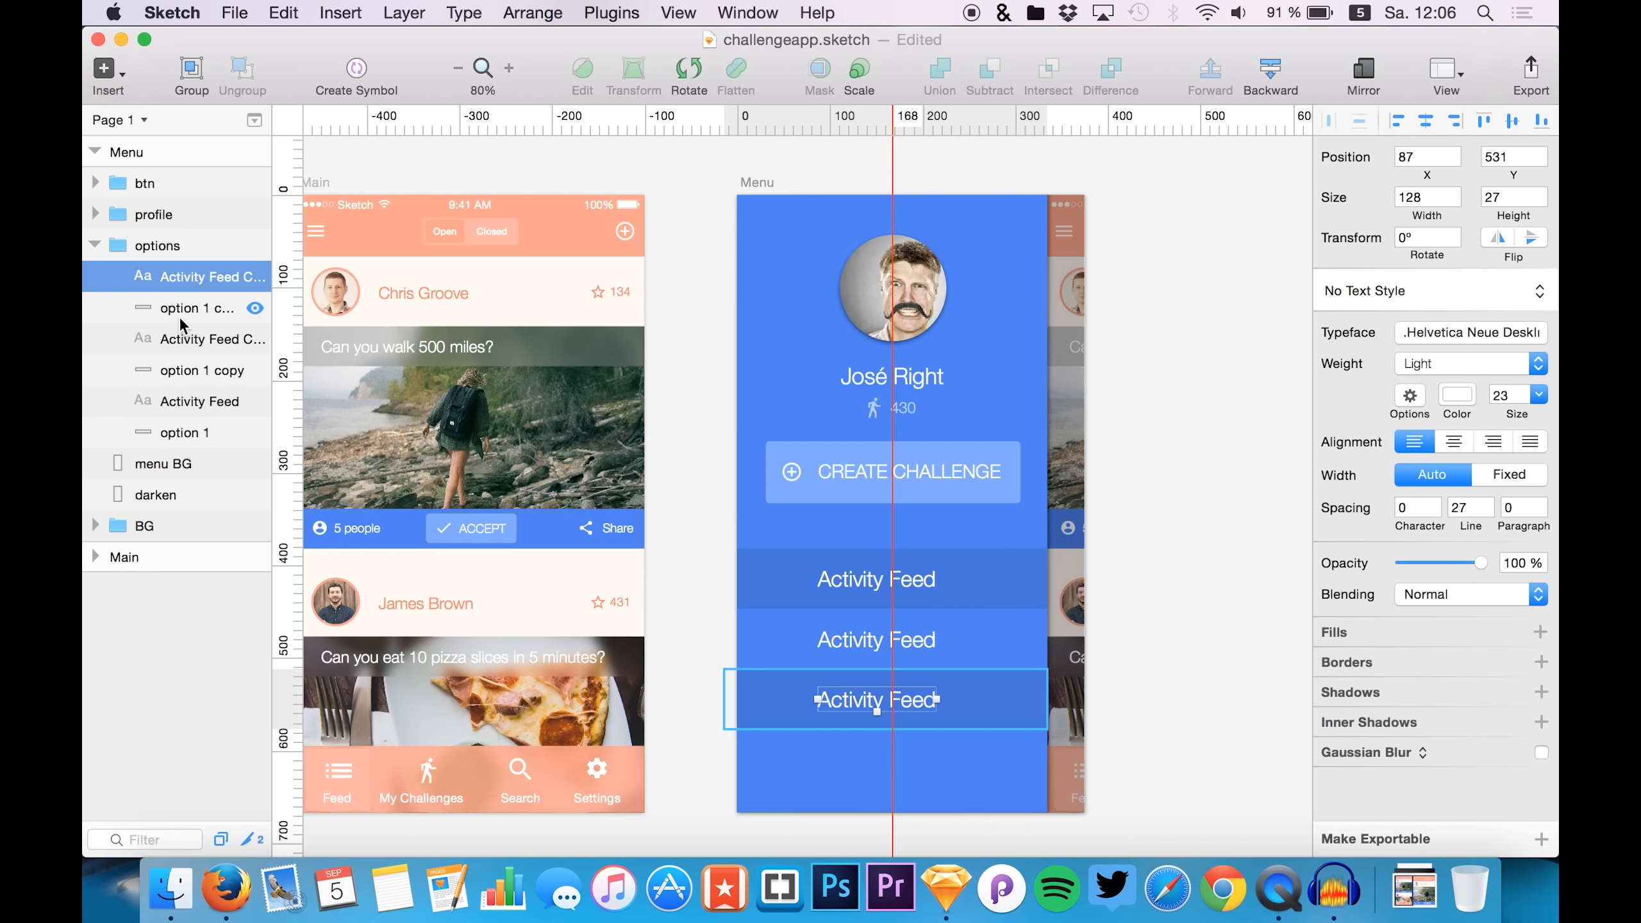
# - Duplicate the light second row's text and bar and move the copied layers to the top of the options group
pyautogui.click(187, 338)
pyautogui.keyDown('shift'); pyautogui.click(193, 372); pyautogui.keyUp('shift')
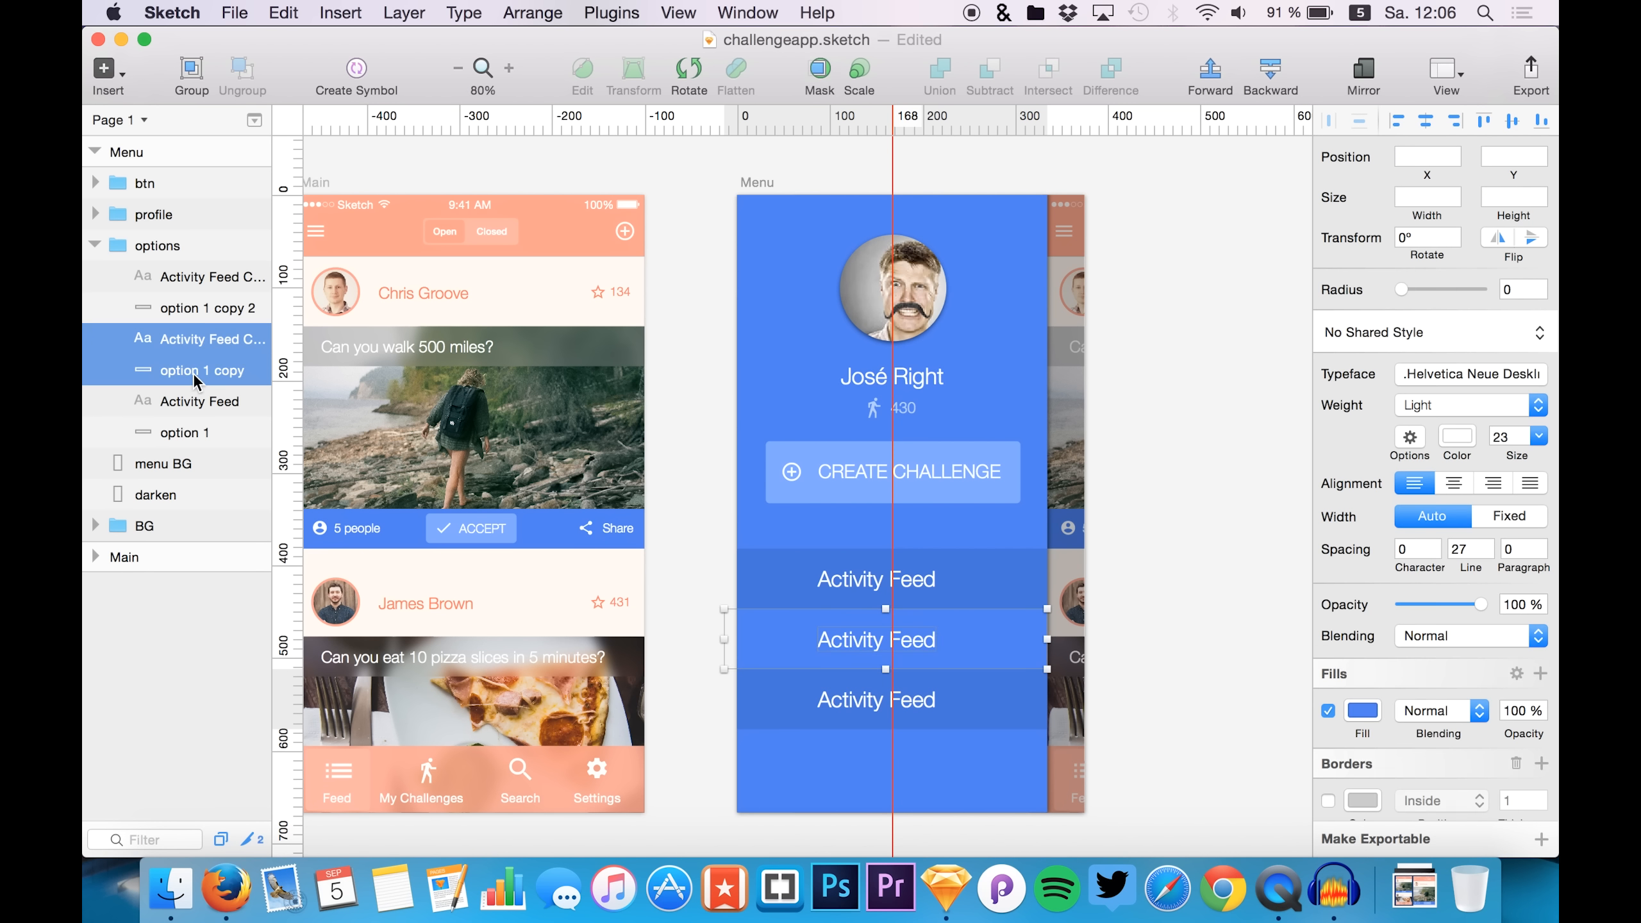
pyautogui.press('super+d')
pyautogui.moveTo(193, 371); pyautogui.dragTo(187, 271)
pyautogui.keyDown('shift'); pyautogui.click(187, 283); pyautogui.keyUp('shift')
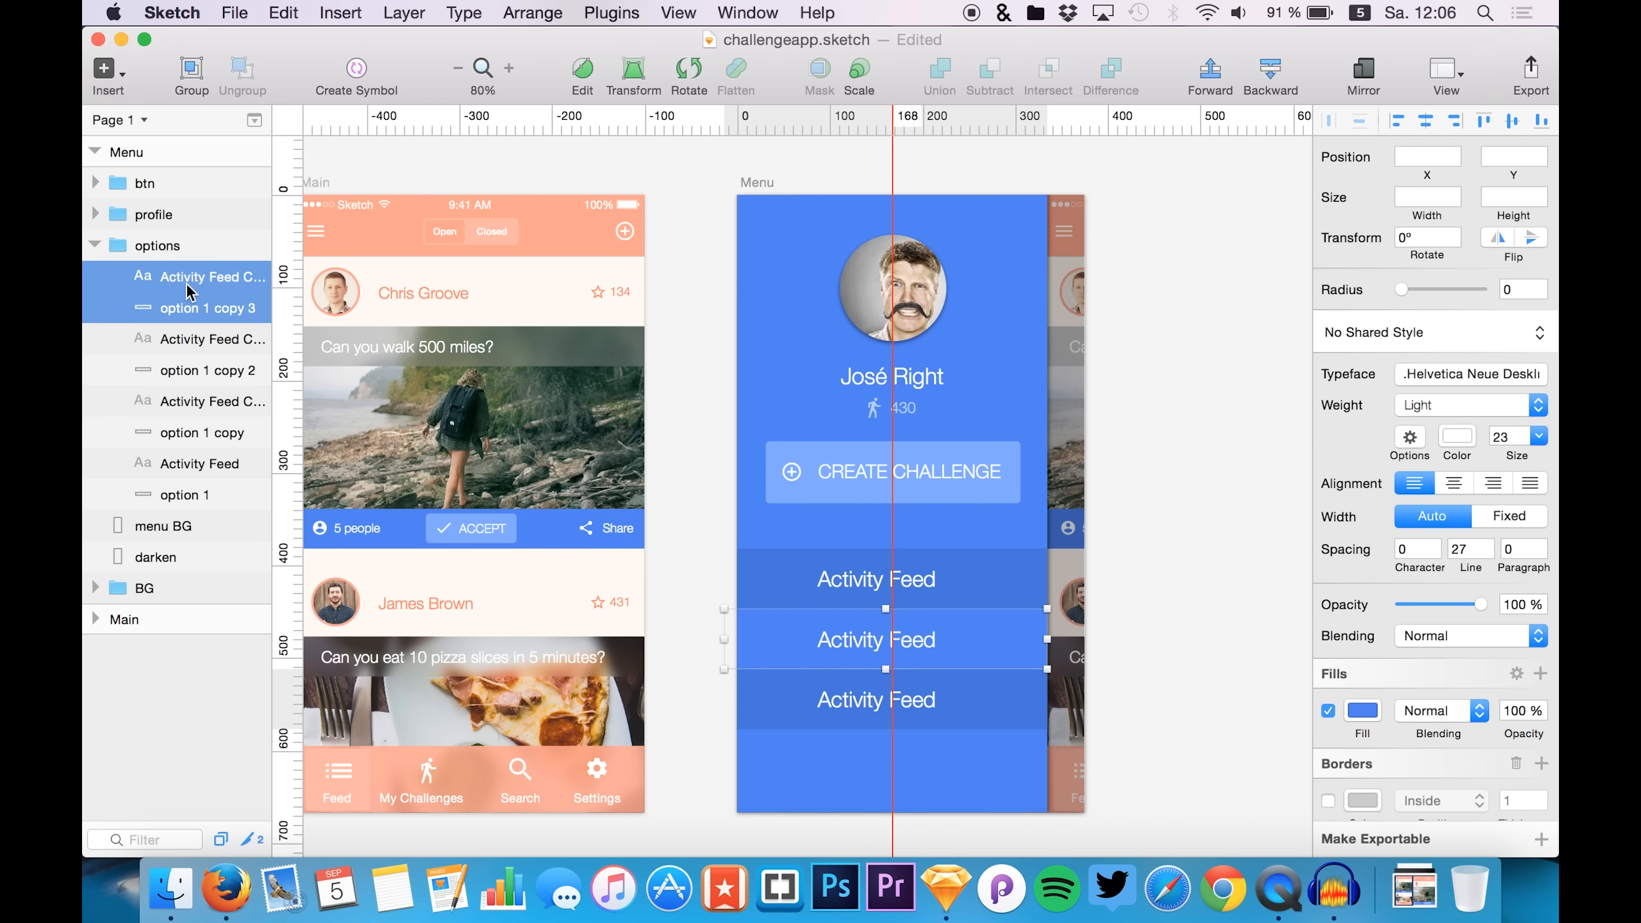
# - Move the copied light row directly beneath the third row to form the fourth menu option
pyautogui.hotkey('shift', 'Down')
pyautogui.hotkey('shift', 'Down')
pyautogui.hotkey('shift', 'Down')
pyautogui.hotkey('shift', 'Down')
pyautogui.hotkey('shift', 'Down')
pyautogui.hotkey('shift', 'Down')
pyautogui.hotkey('shift', 'Down')
pyautogui.hotkey('shift', 'Down')
pyautogui.hotkey('shift', 'Down')
pyautogui.hotkey('shift', 'Down')
pyautogui.hotkey('shift', 'Down')
pyautogui.hotkey('shift', 'Down')
pyautogui.hotkey('shift', 'Down')
pyautogui.hotkey('shift', 'Down')
pyautogui.hotkey('shift', 'Down')
pyautogui.hotkey('shift', 'Down')
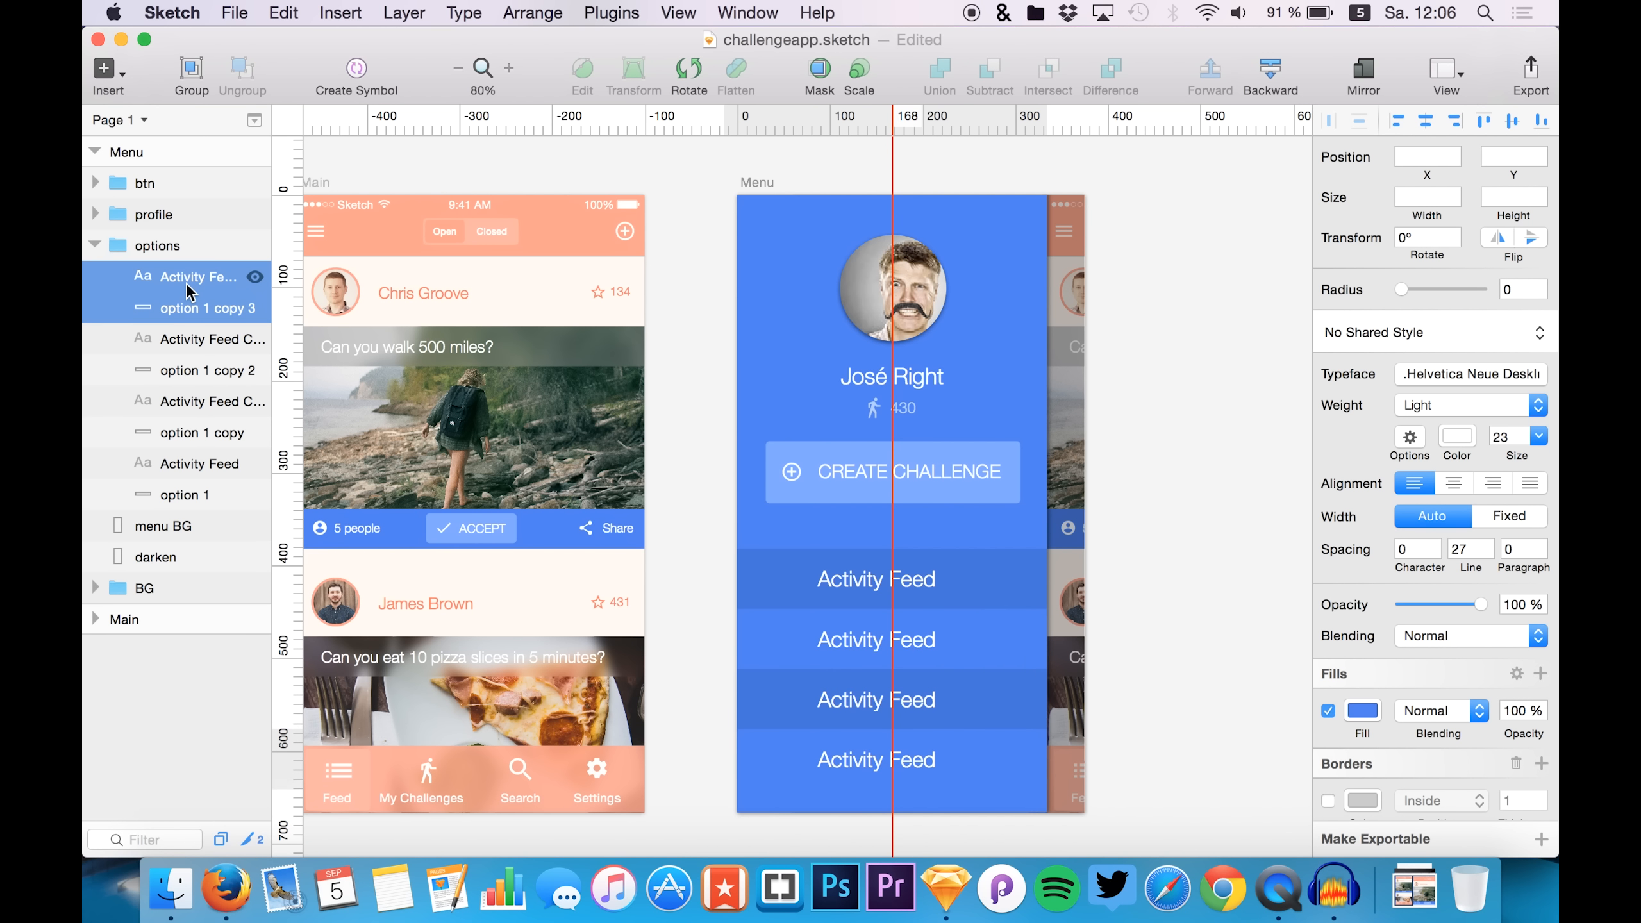
pyautogui.press('Down')
pyautogui.press('Up')
pyautogui.press('Up')
pyautogui.press('Down')
pyautogui.press('Down')
pyautogui.press('Up')
pyautogui.press('Up')
pyautogui.press('Down')
pyautogui.press('Down')
pyautogui.press('Up')
pyautogui.press('Up')
pyautogui.press('Down')
pyautogui.press('Up')
pyautogui.press('Down')
pyautogui.press('Down')
pyautogui.press('Up')
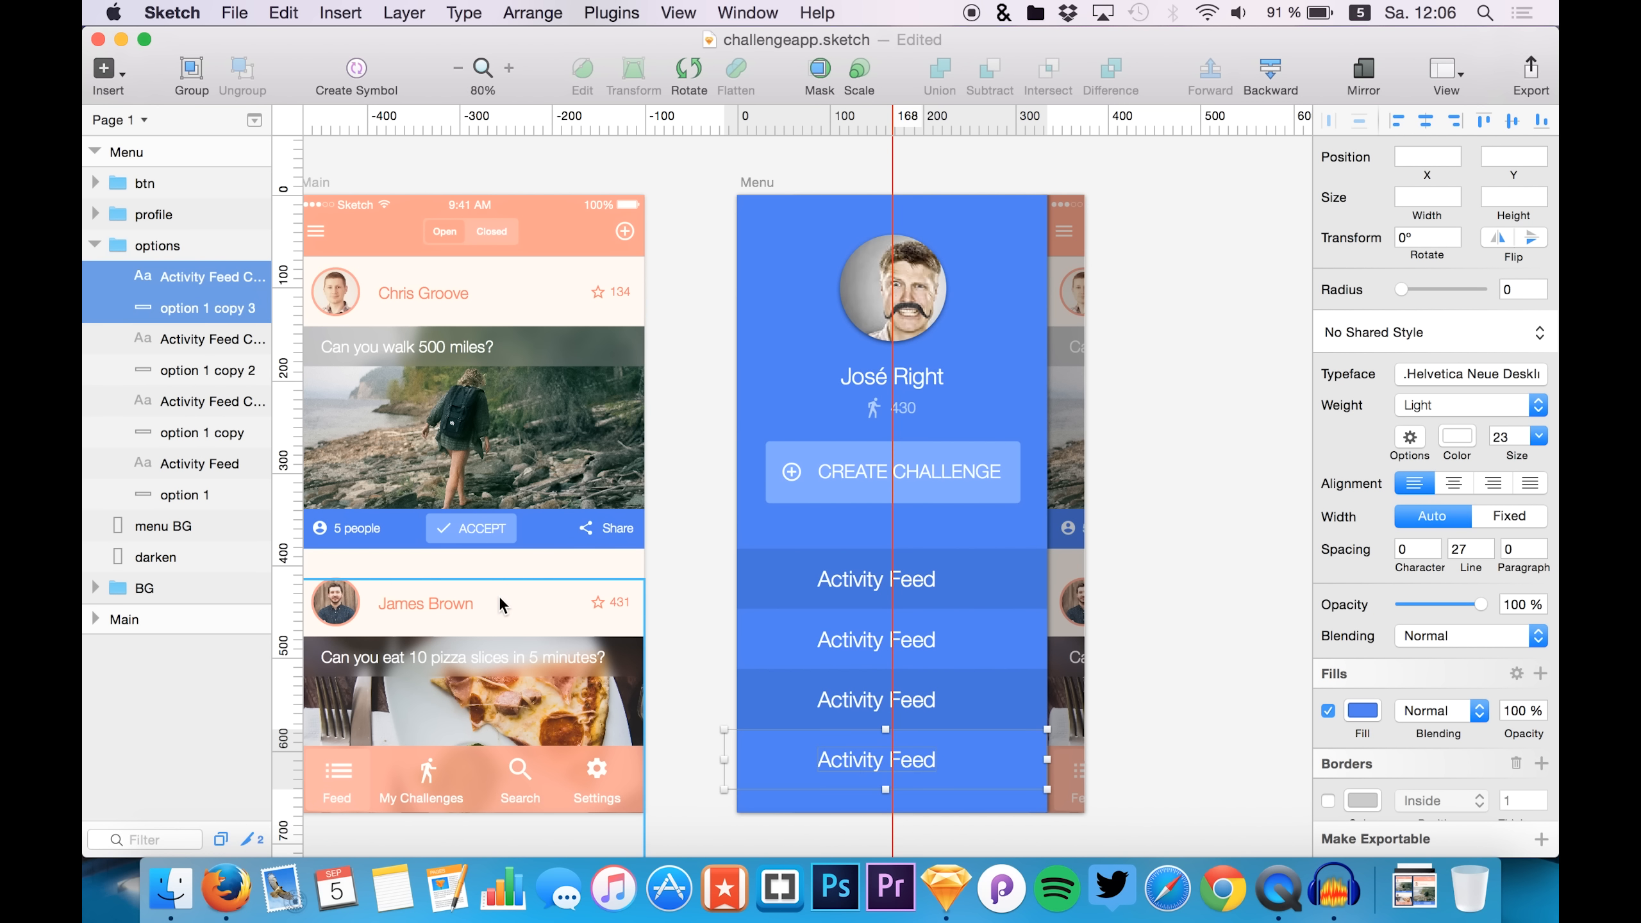
pyautogui.click(696, 811)
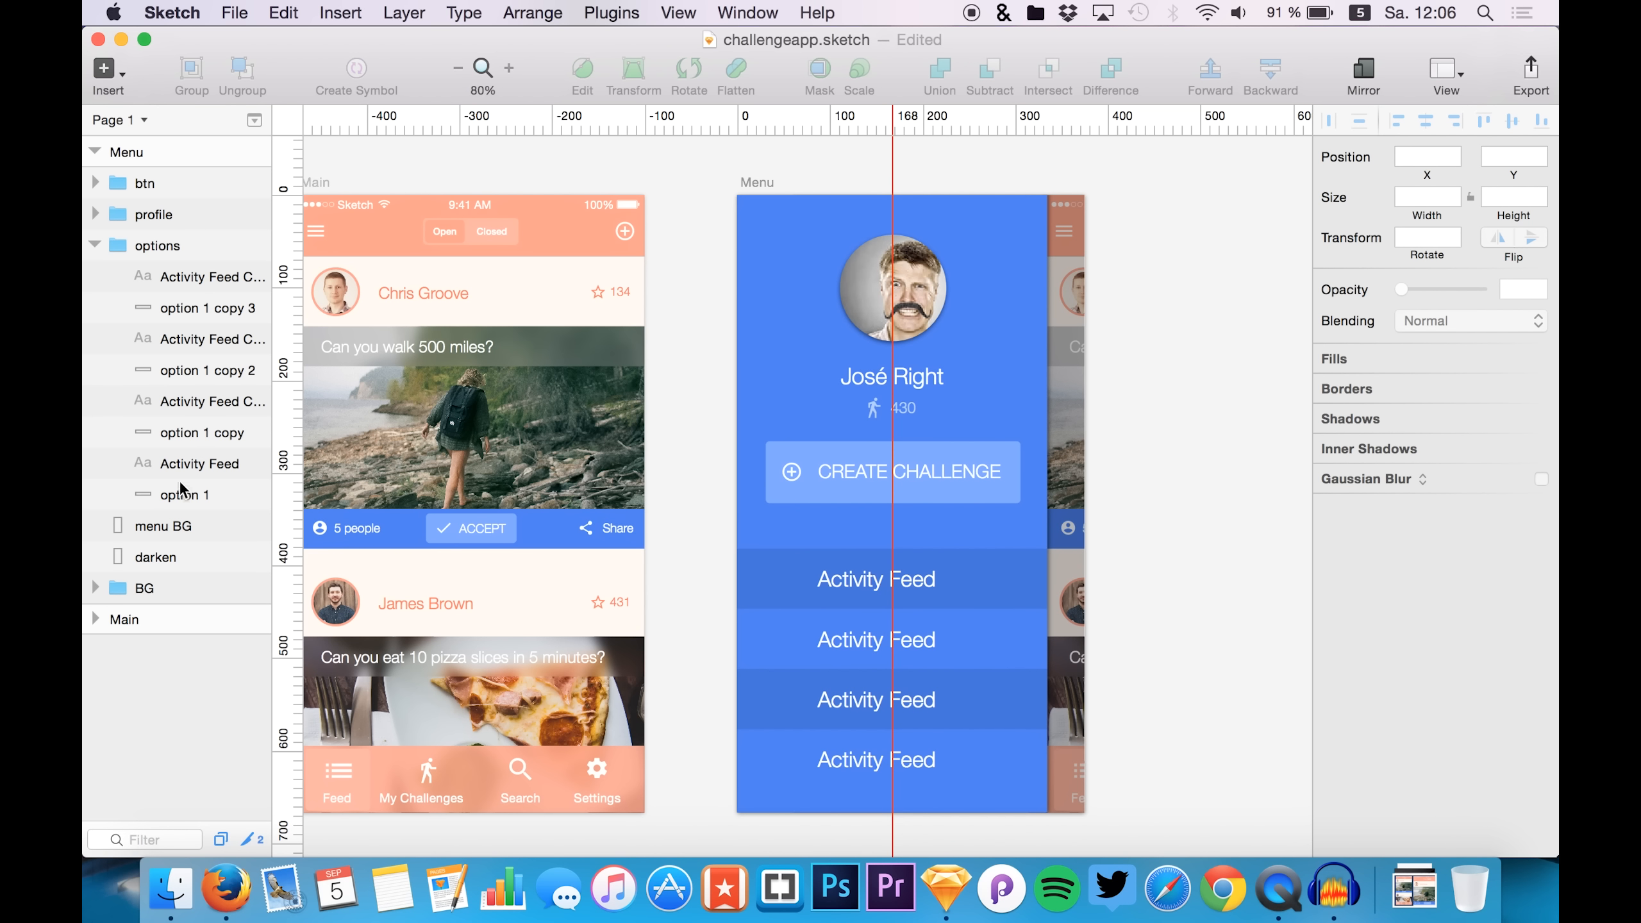
# - Rename the second row's bar layer as option 2
pyautogui.doubleClick(198, 431)
pyautogui.write('options 2')
pyautogui.press('Return')
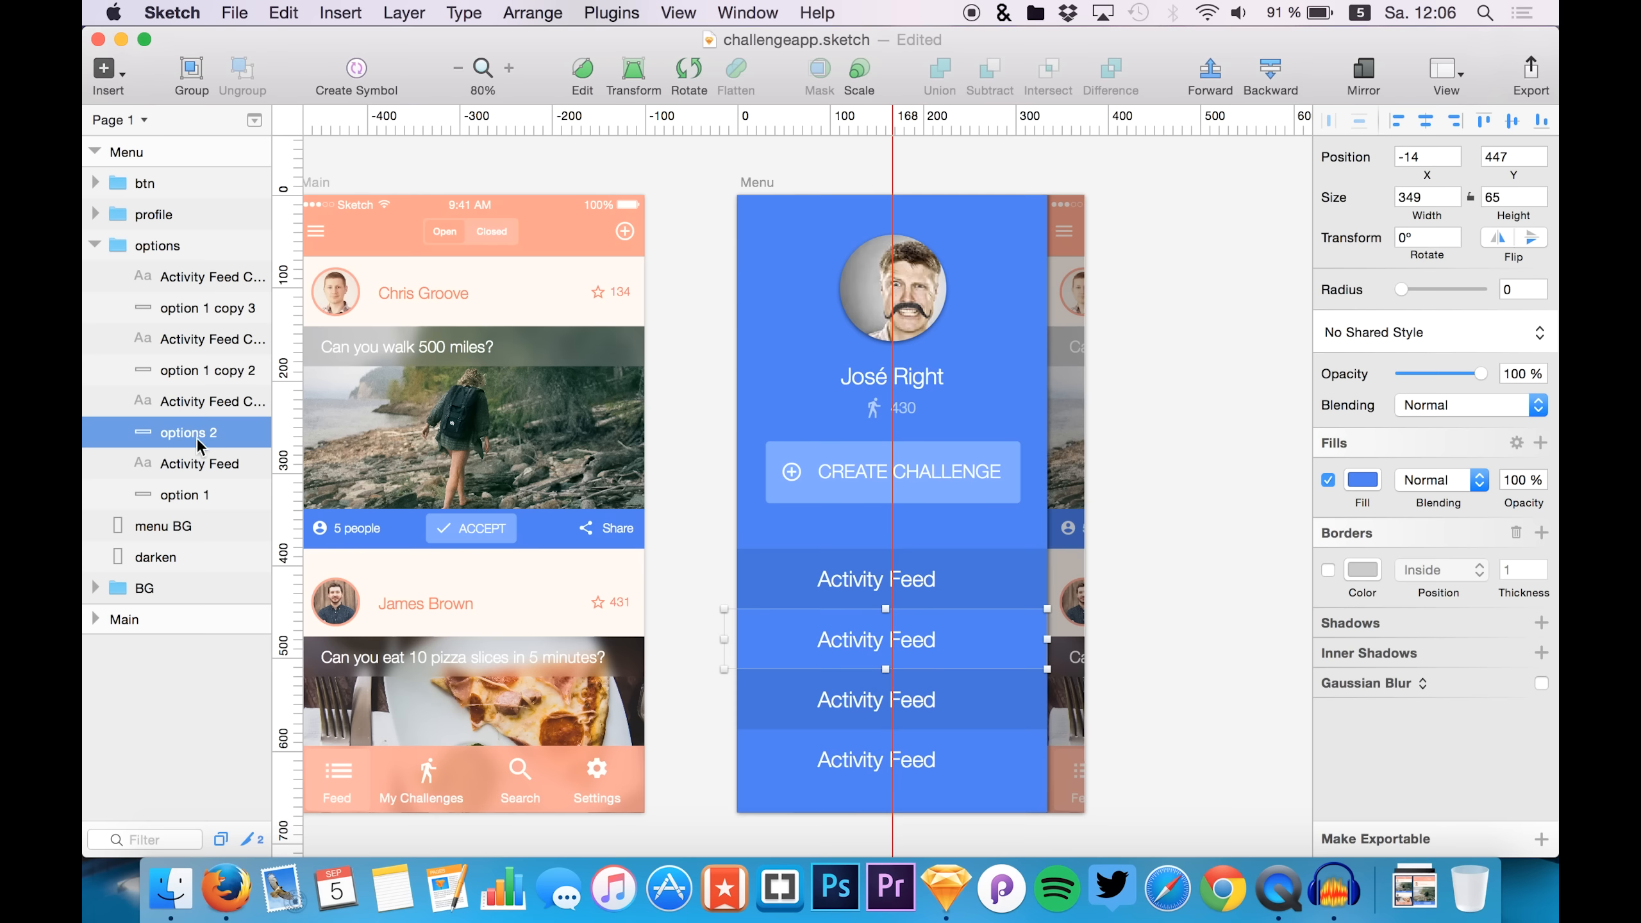
pyautogui.click(195, 451)
pyautogui.click(199, 433)
pyautogui.doubleClick(199, 434)
pyautogui.click(201, 431)
pyautogui.press('Right')
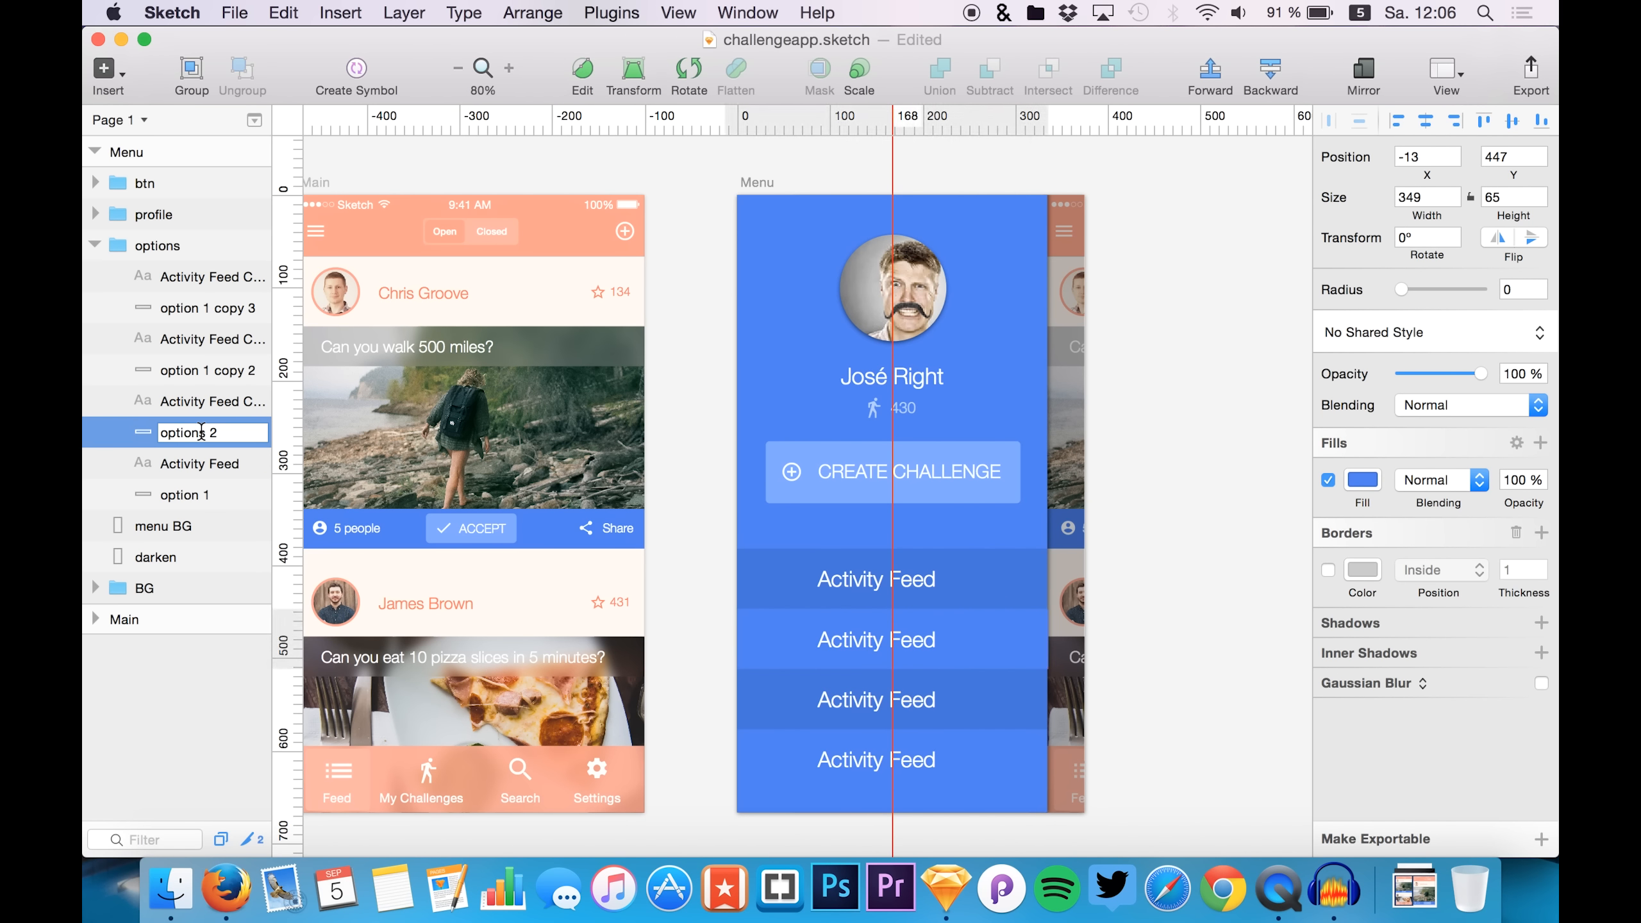
pyautogui.click(196, 463)
pyautogui.click(203, 433)
pyautogui.doubleClick(205, 432)
pyautogui.click(207, 433)
pyautogui.press('BackSpace')
pyautogui.click(214, 371)
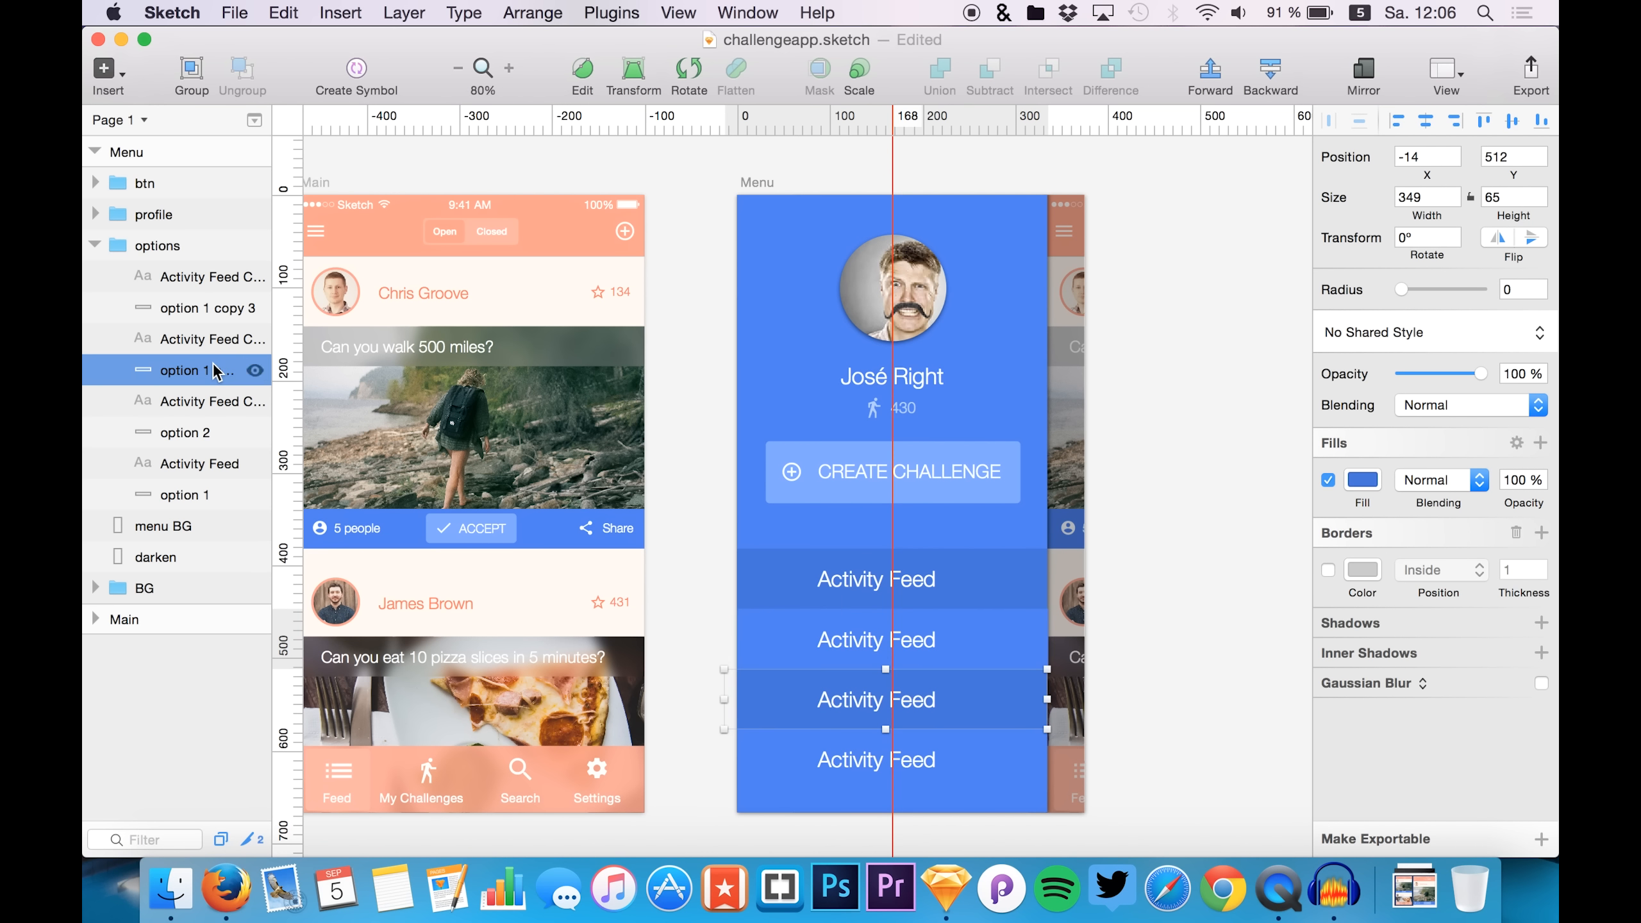
# - Rename the third menu row's bar layer as option 3
pyautogui.click(197, 391)
pyautogui.click(185, 375)
pyautogui.doubleClick(186, 371)
pyautogui.write('o')
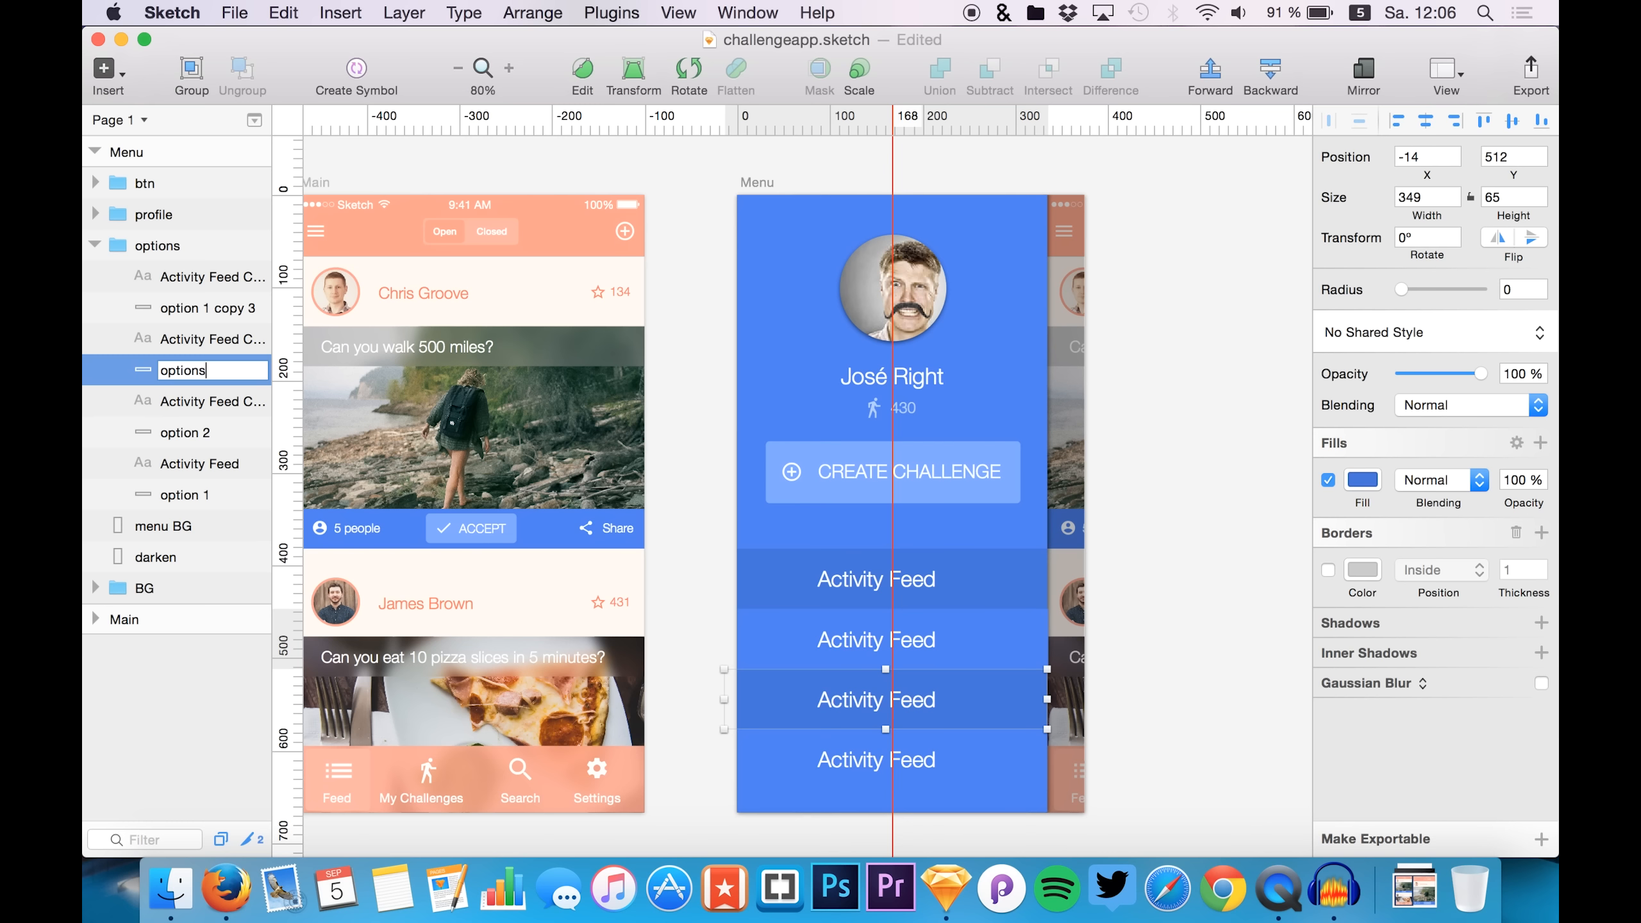
pyautogui.write('ption 3')
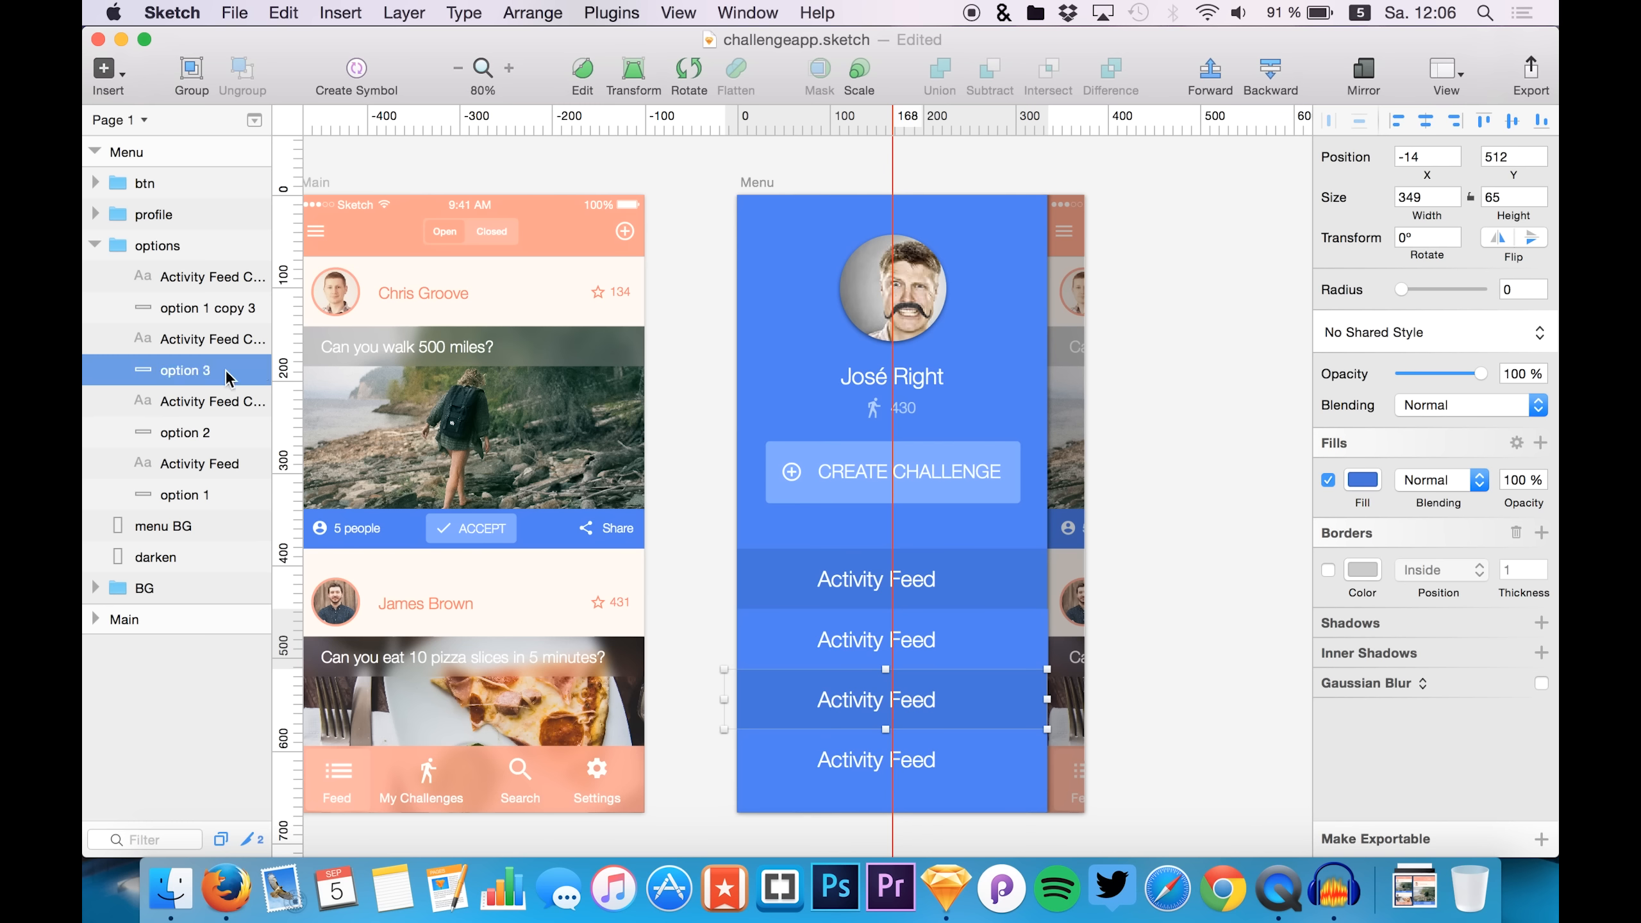
# - Rename the fourth menu row's bar layer as option 4
pyautogui.doubleClick(201, 308)
pyautogui.write('op')
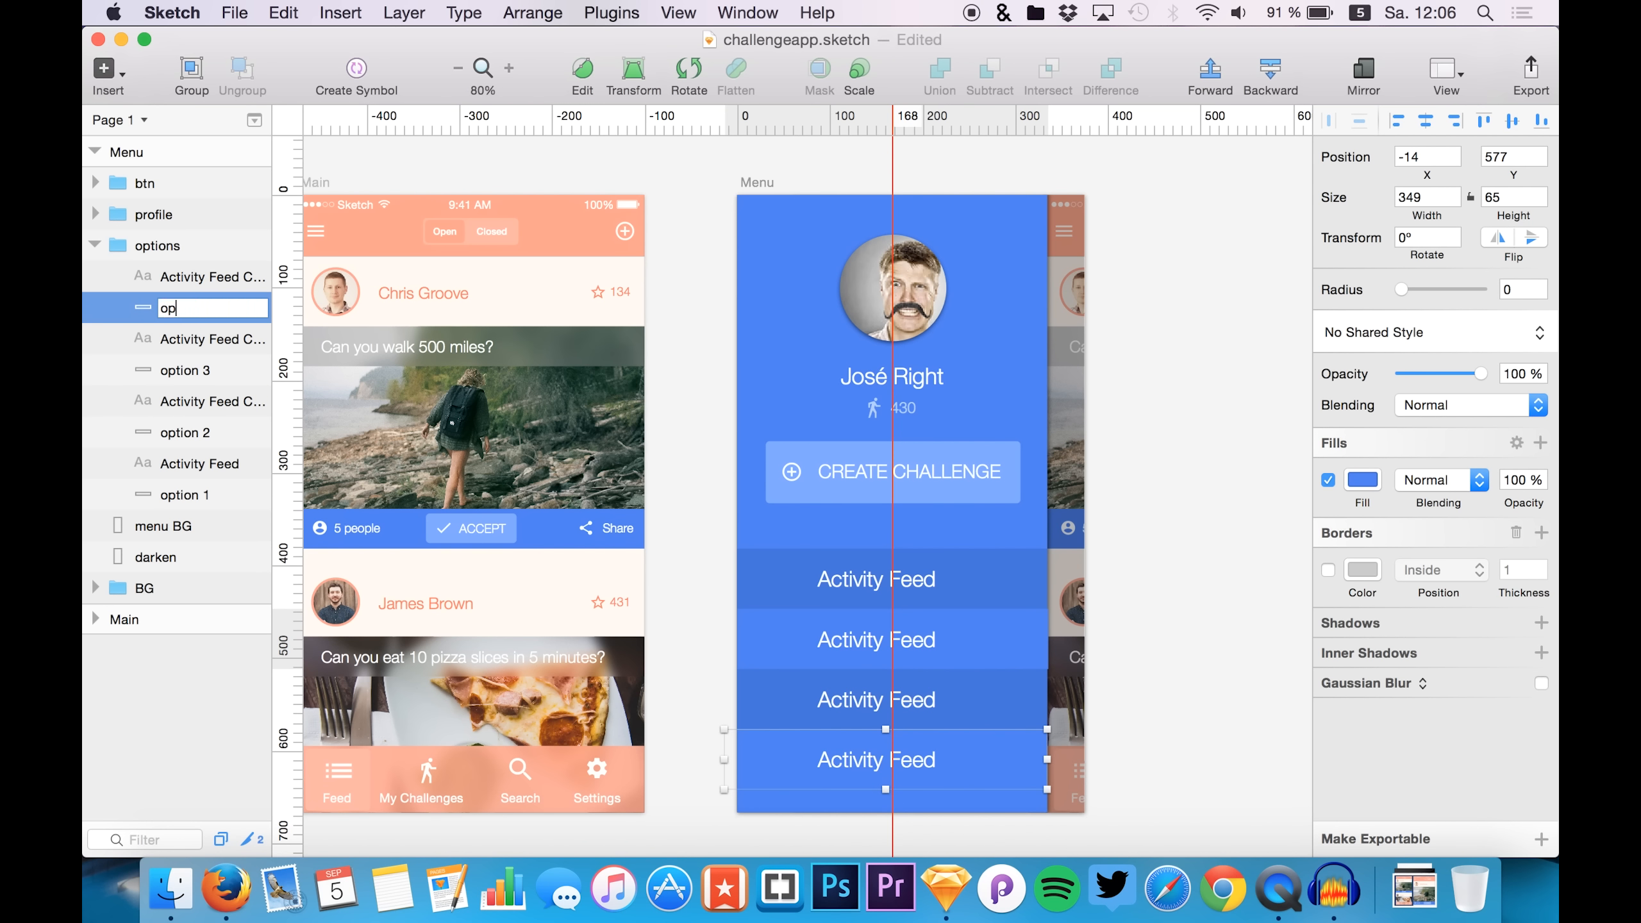
pyautogui.write('tion 4')
pyautogui.press('Return')
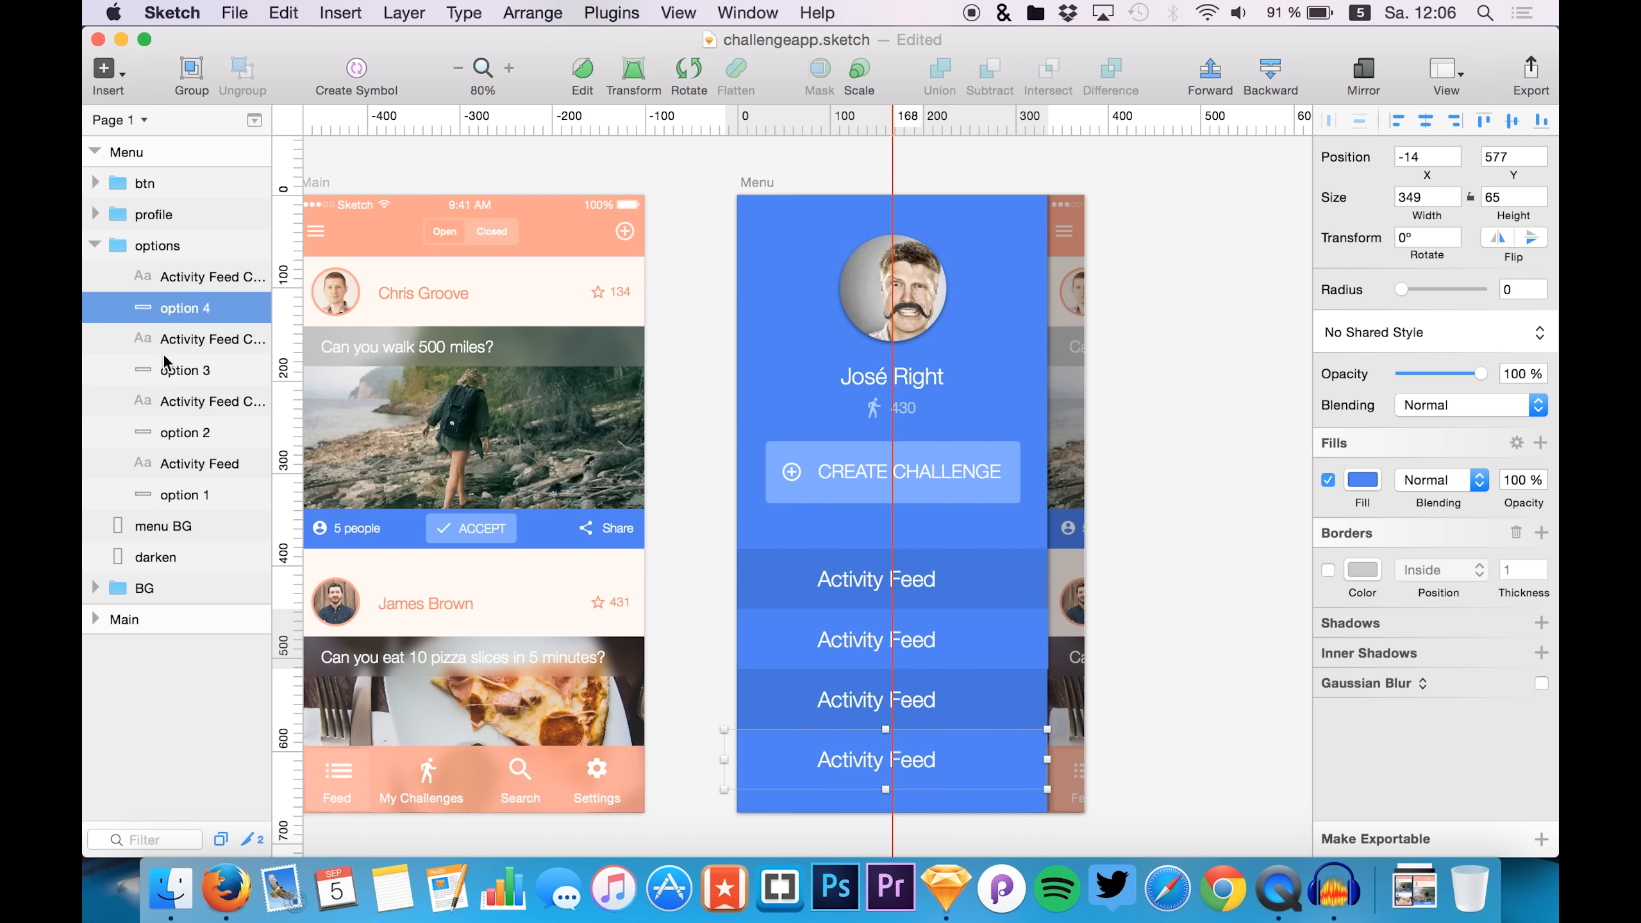
# - Change the second menu row's text to "My Challenges"
pyautogui.click(865, 649)
pyautogui.doubleClick(861, 649)
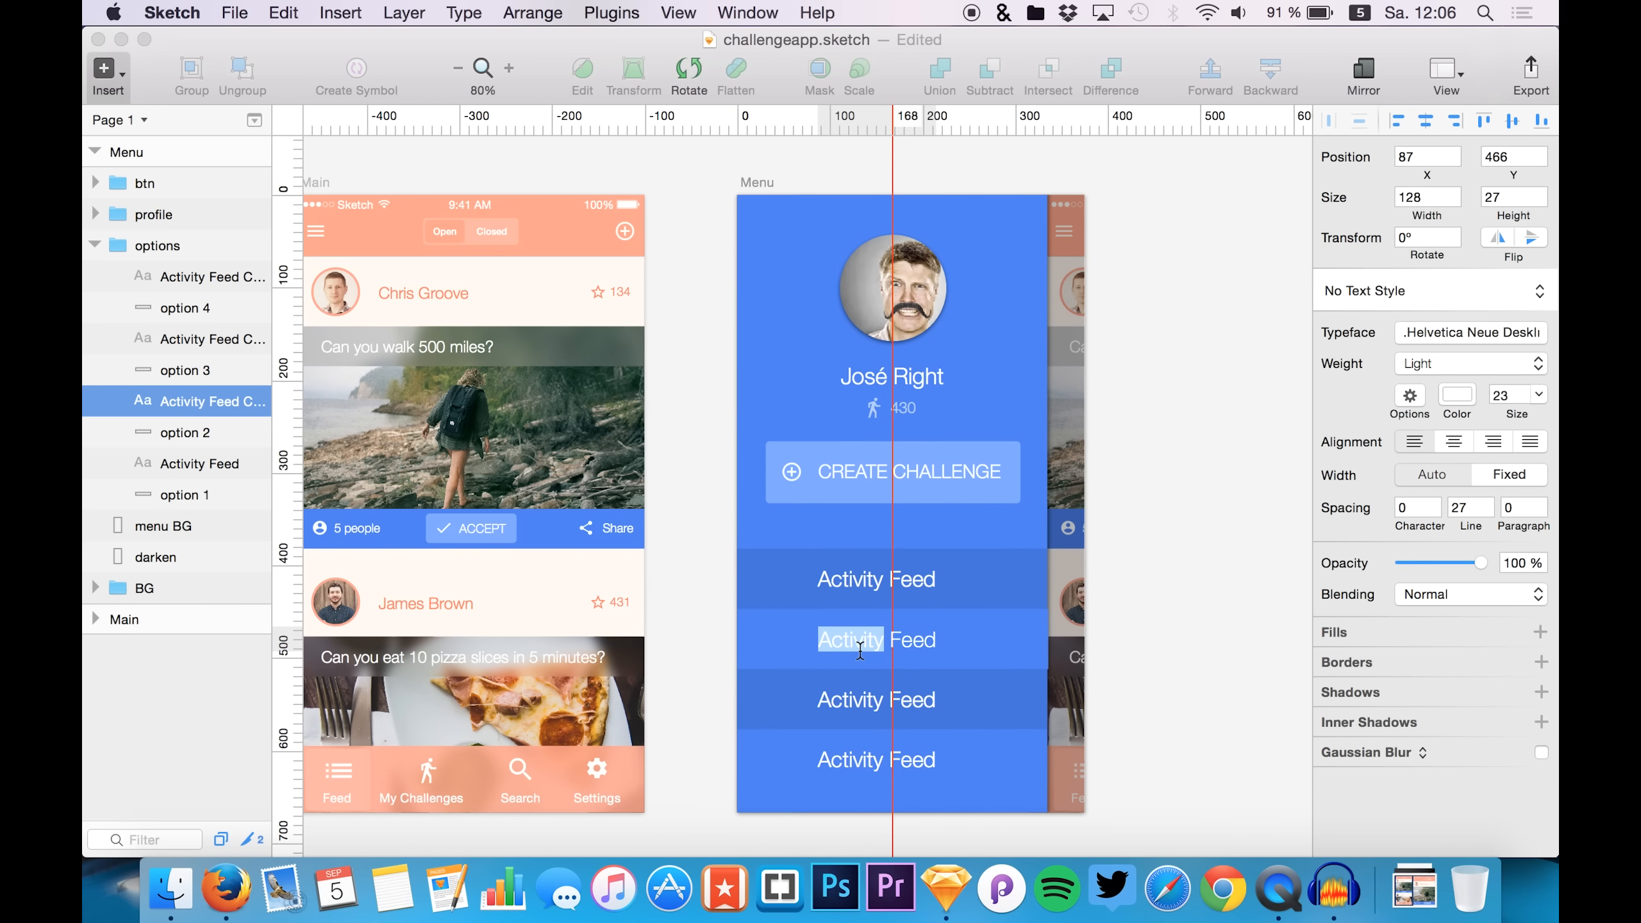
pyautogui.tripleClick(861, 648)
pyautogui.write('My Challenges')
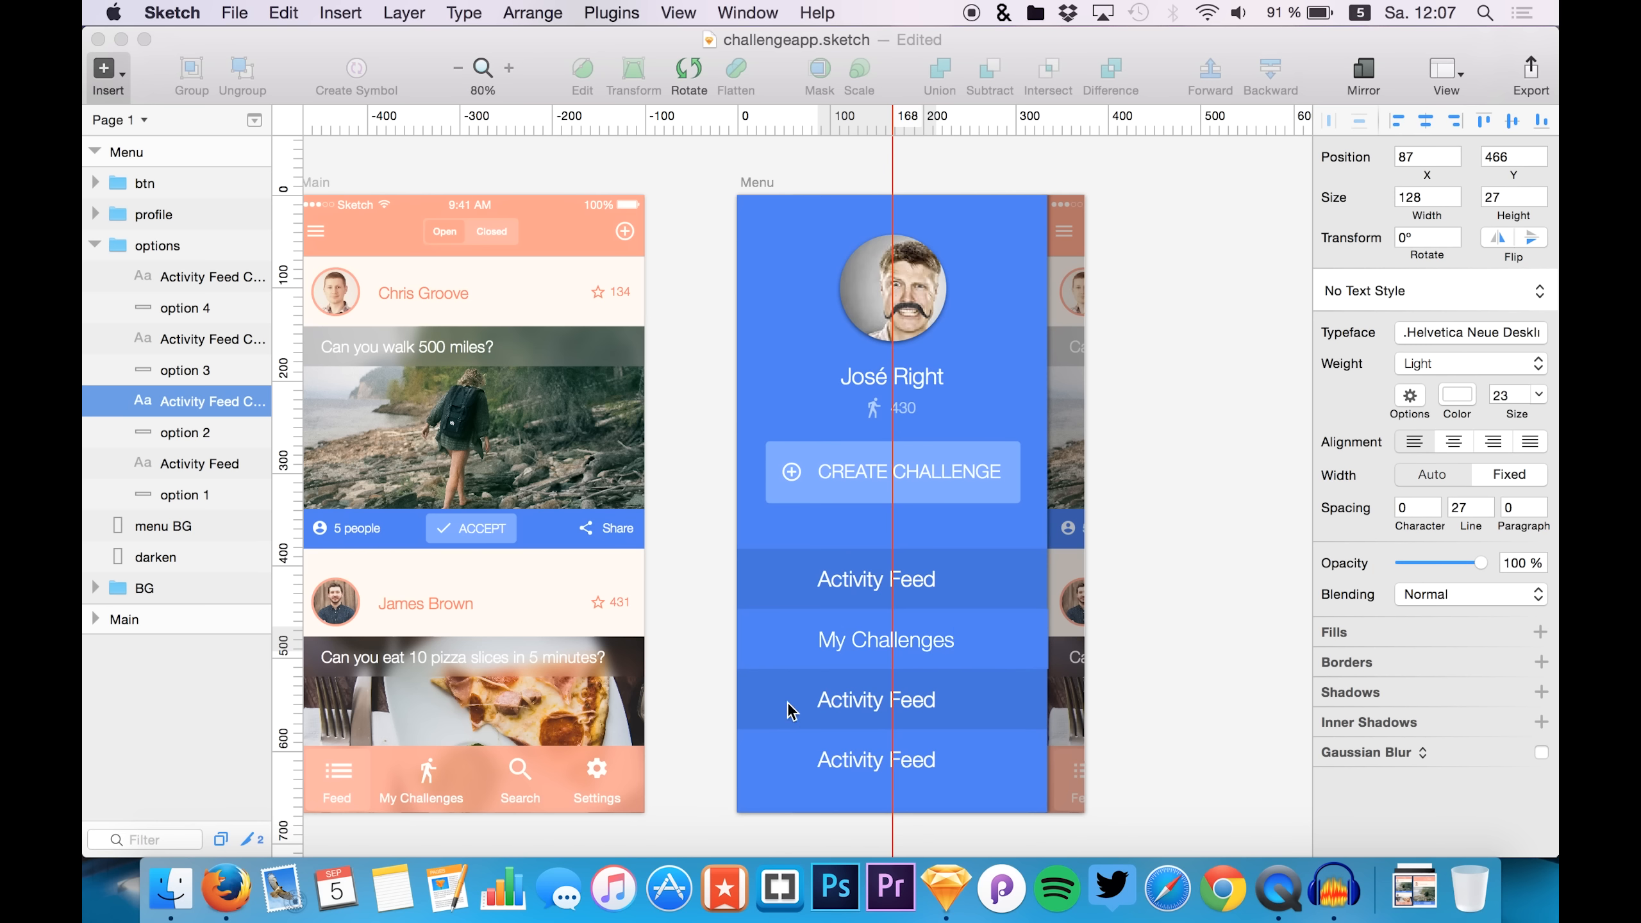
pyautogui.click(186, 356)
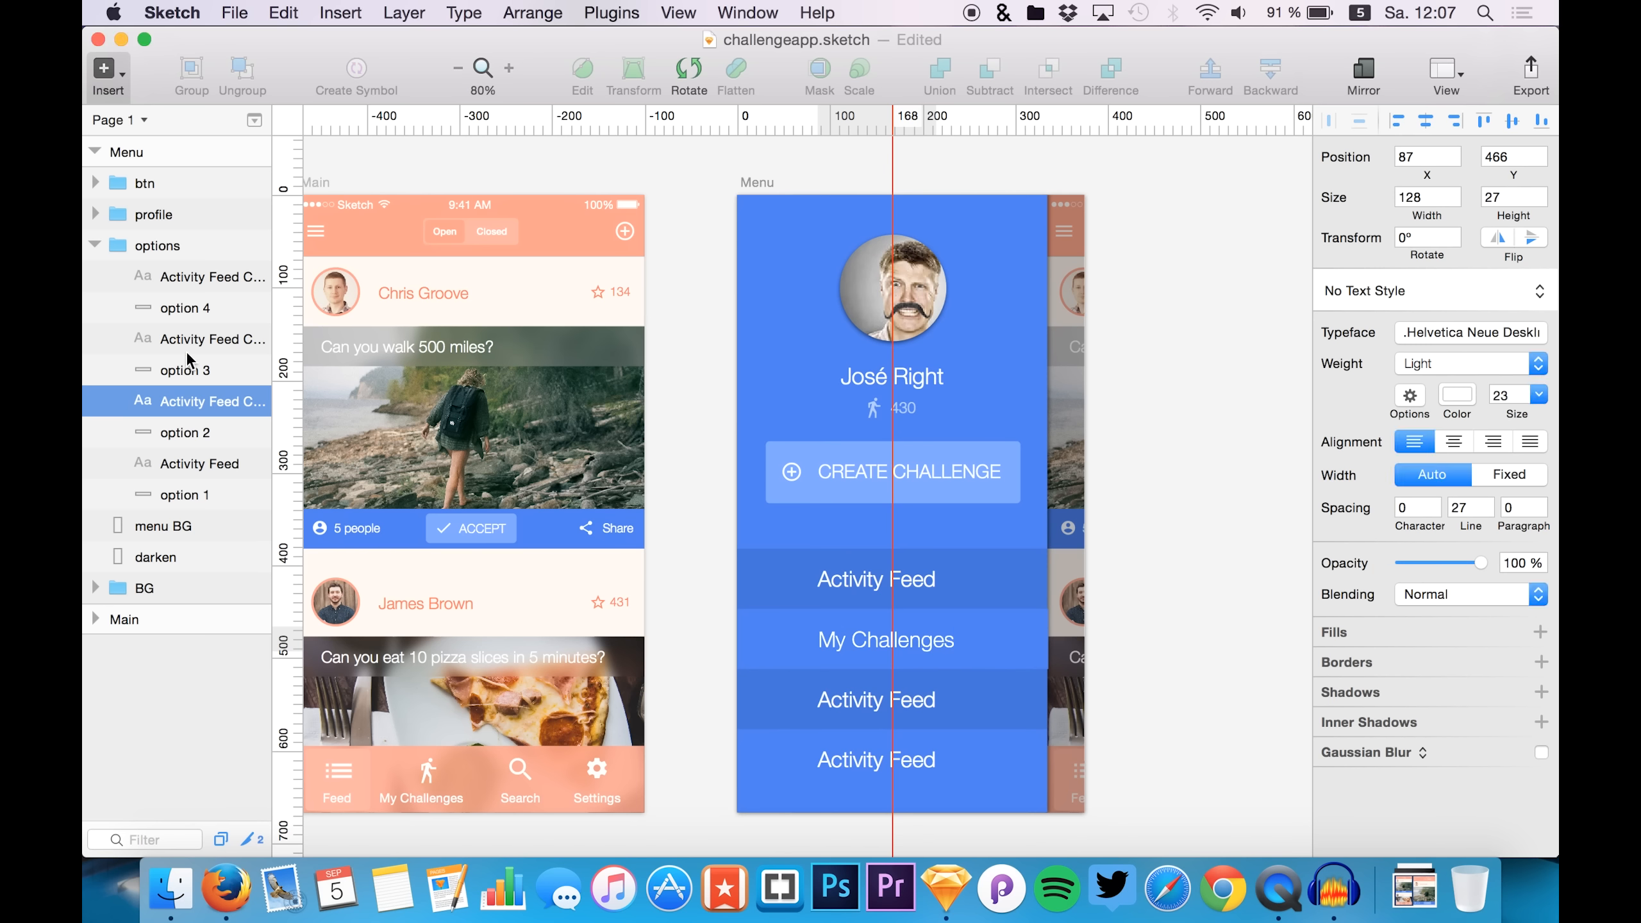
# - Replace the third menu row's text with "Discussions"
pyautogui.click(873, 711)
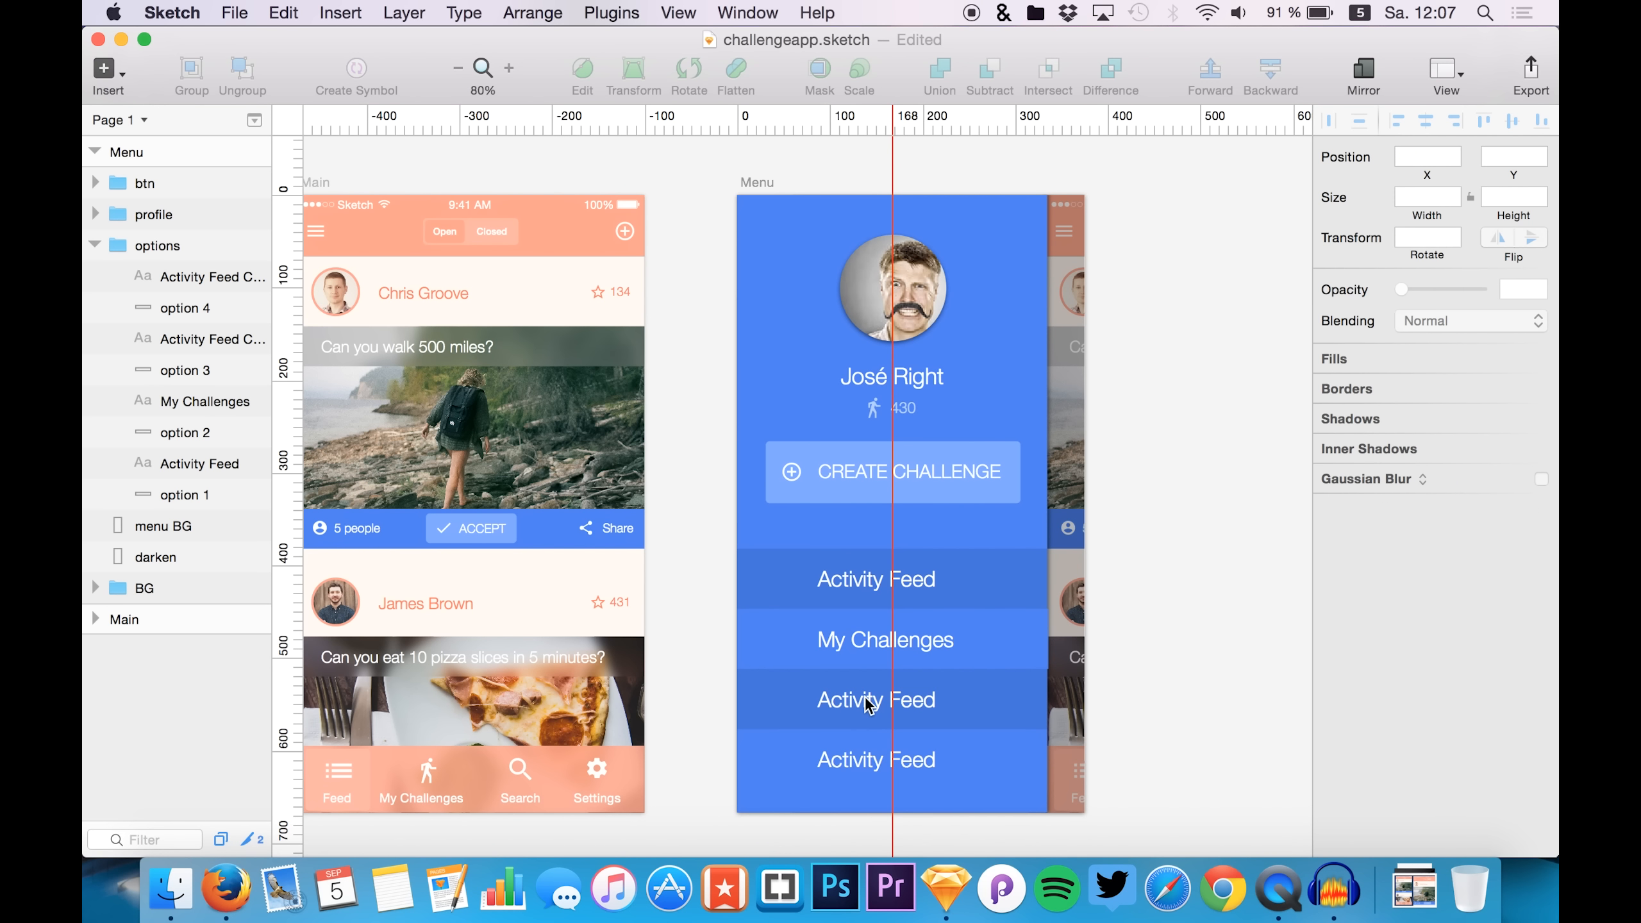
pyautogui.click(875, 702)
pyautogui.doubleClick(876, 702)
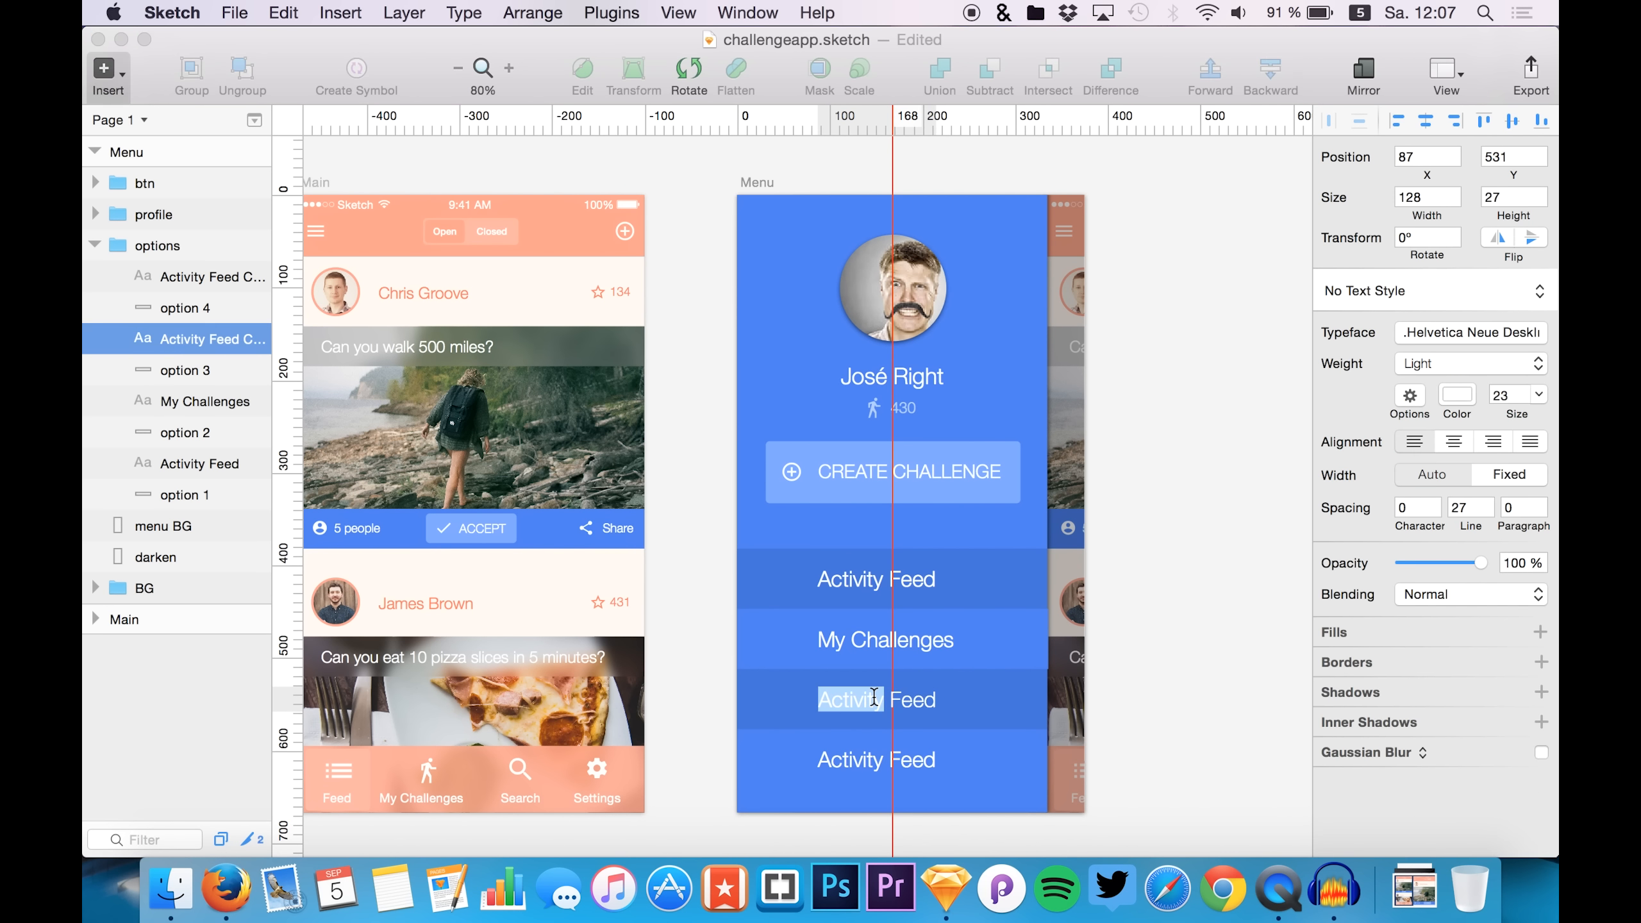
pyautogui.press('super+a')
pyautogui.write('D')
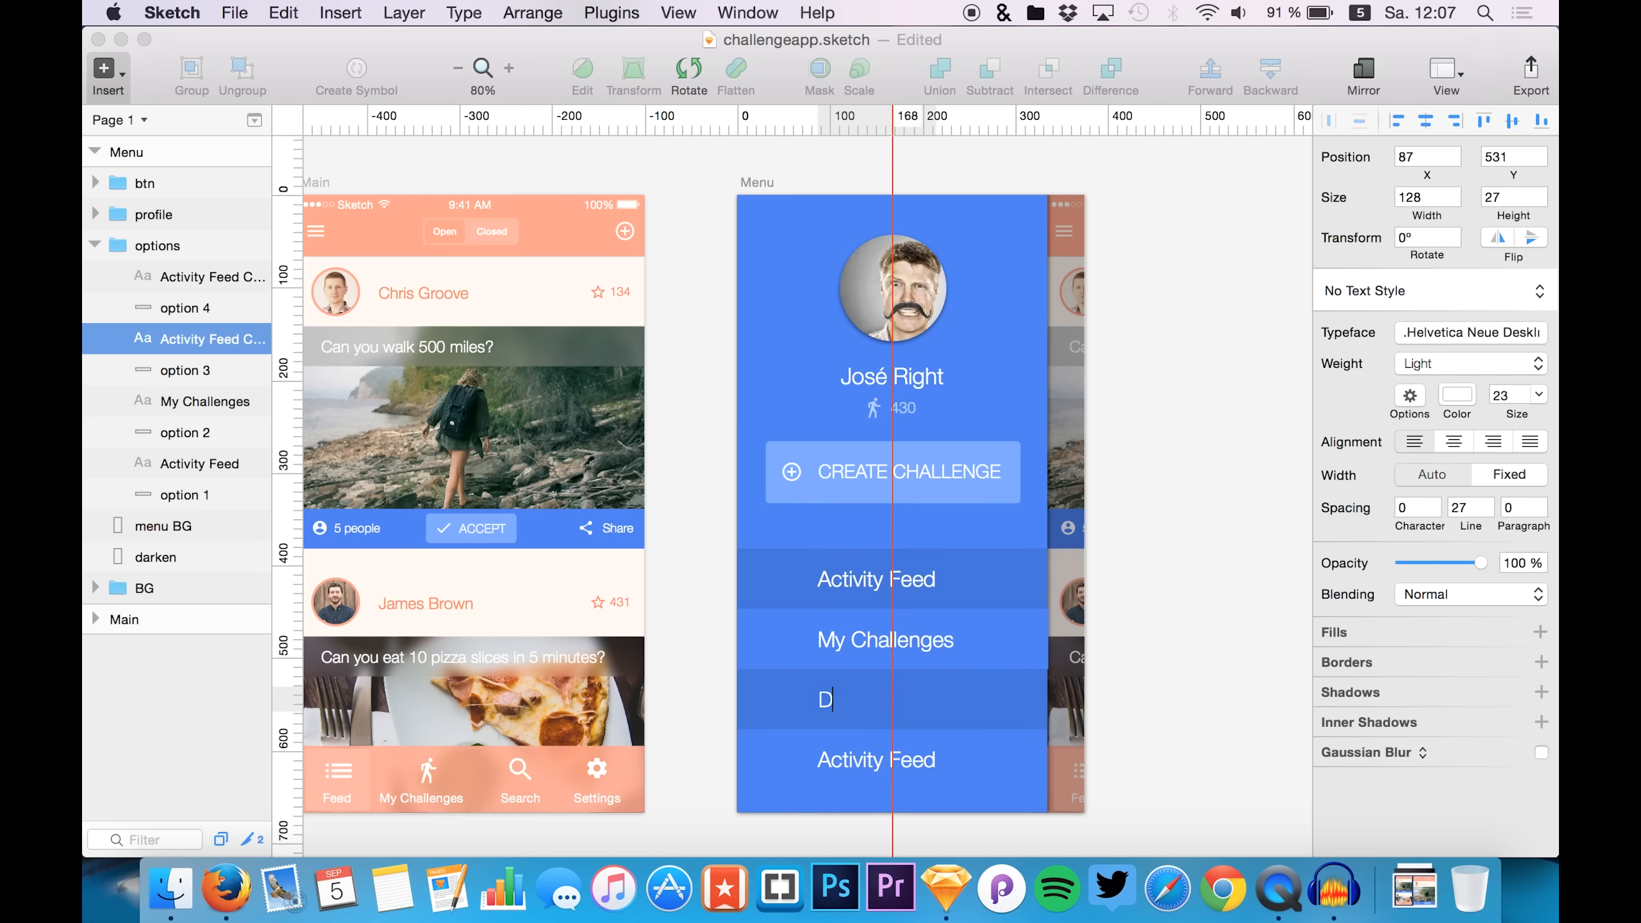
pyautogui.write('iscussions')
# - Change the fourth menu row's label to "My Stats"
pyautogui.click(856, 769)
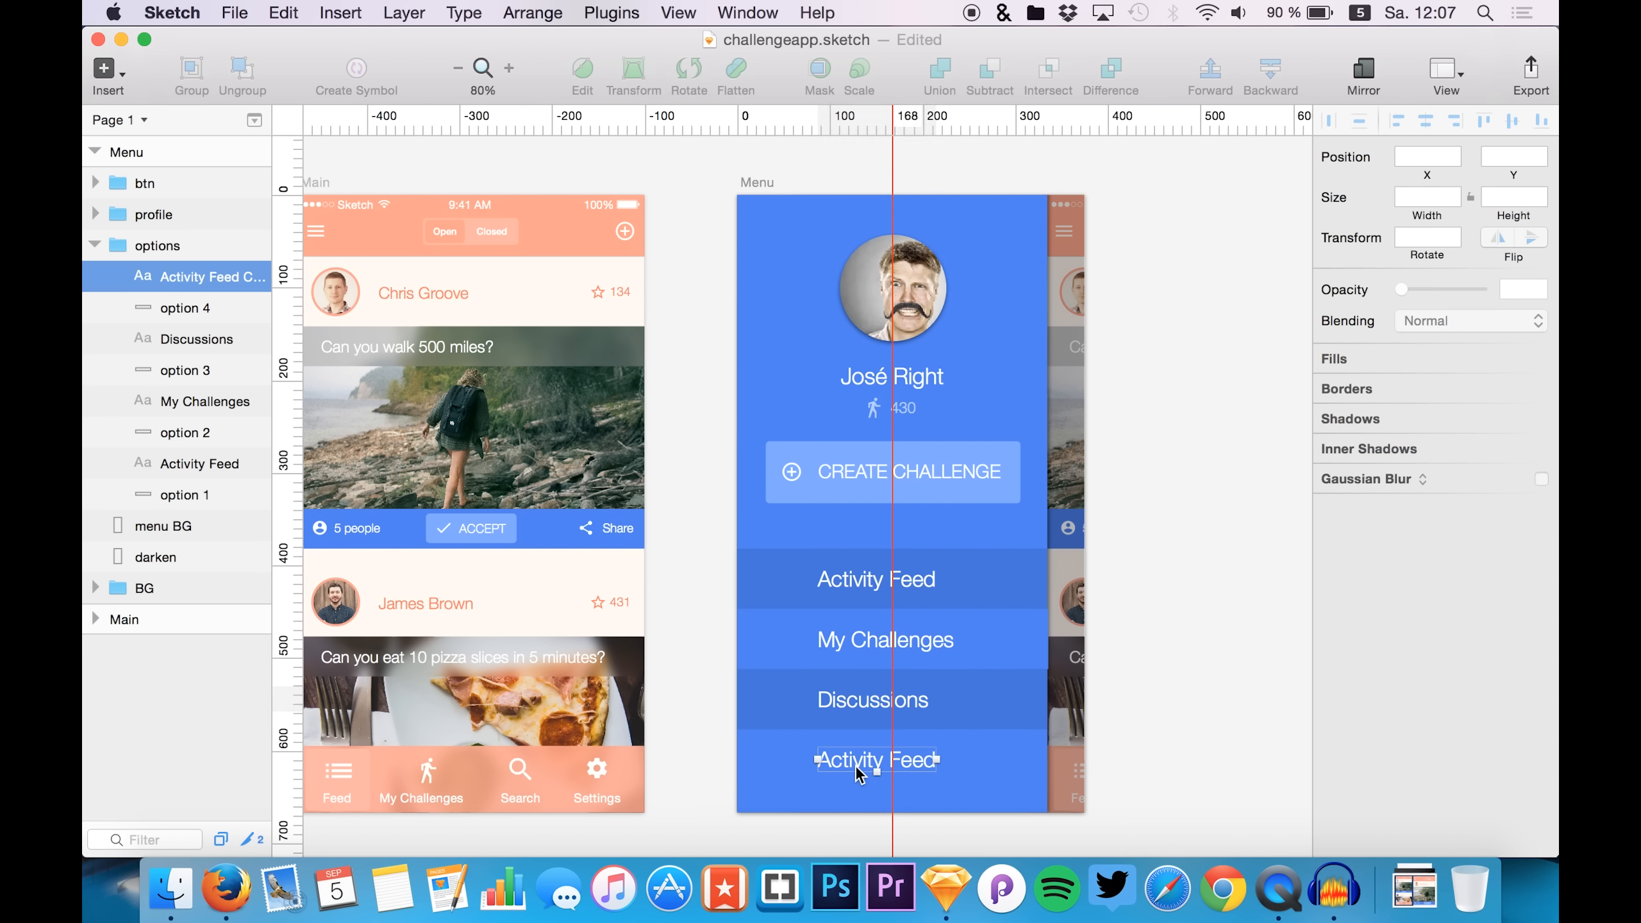
pyautogui.doubleClick(845, 764)
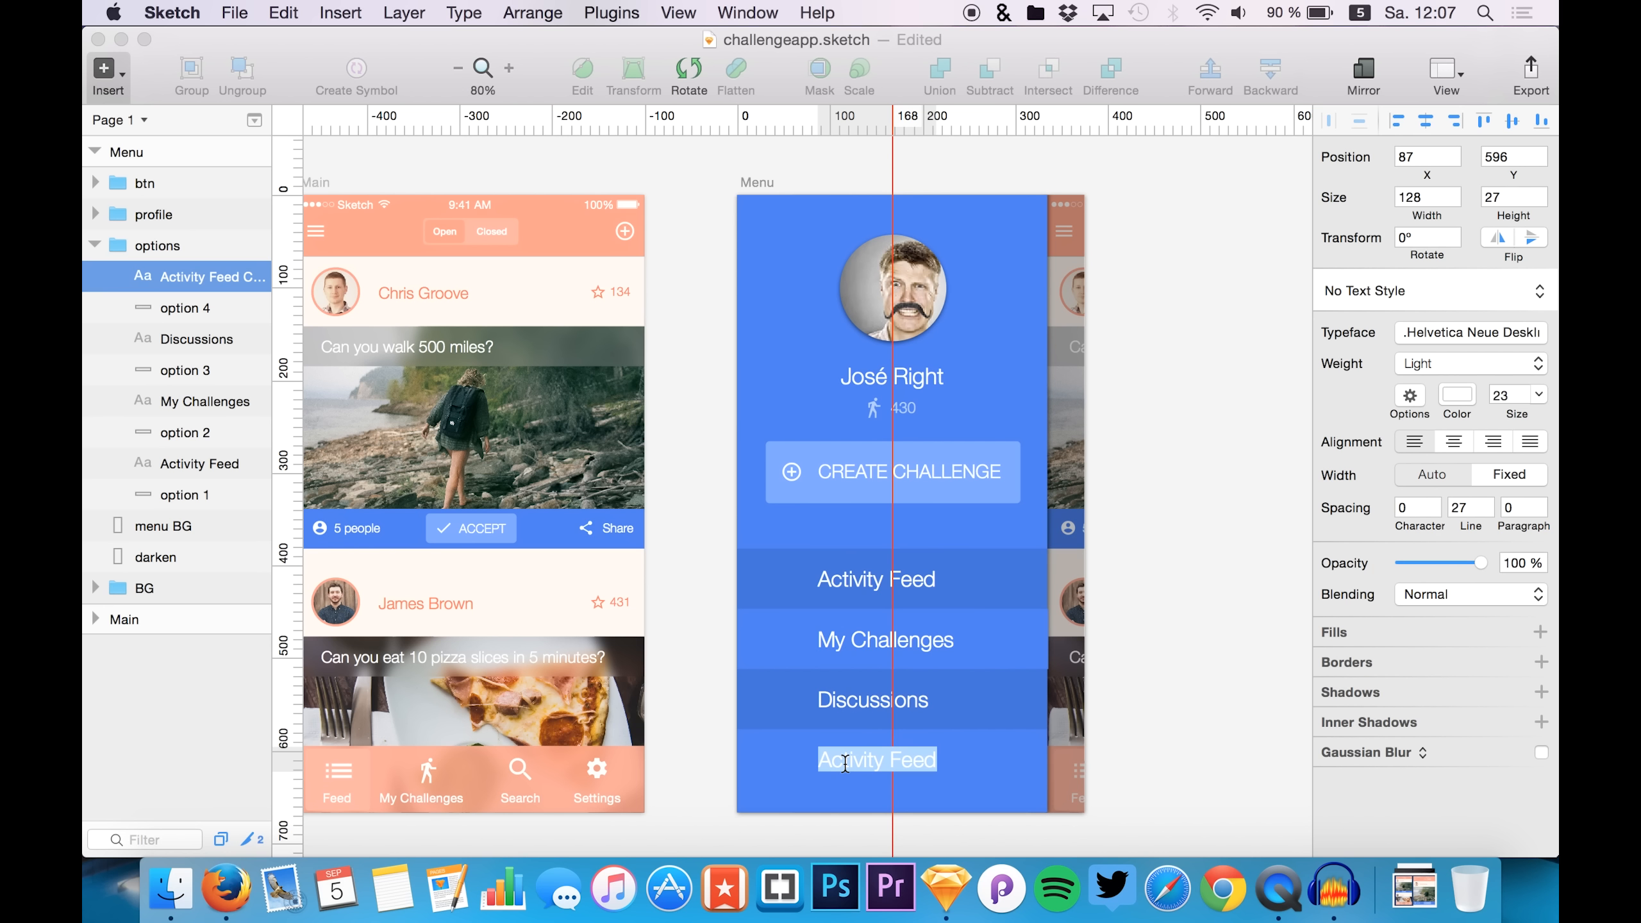
pyautogui.write('MY s')
pyautogui.press('BackSpace')
pyautogui.write('Stas')
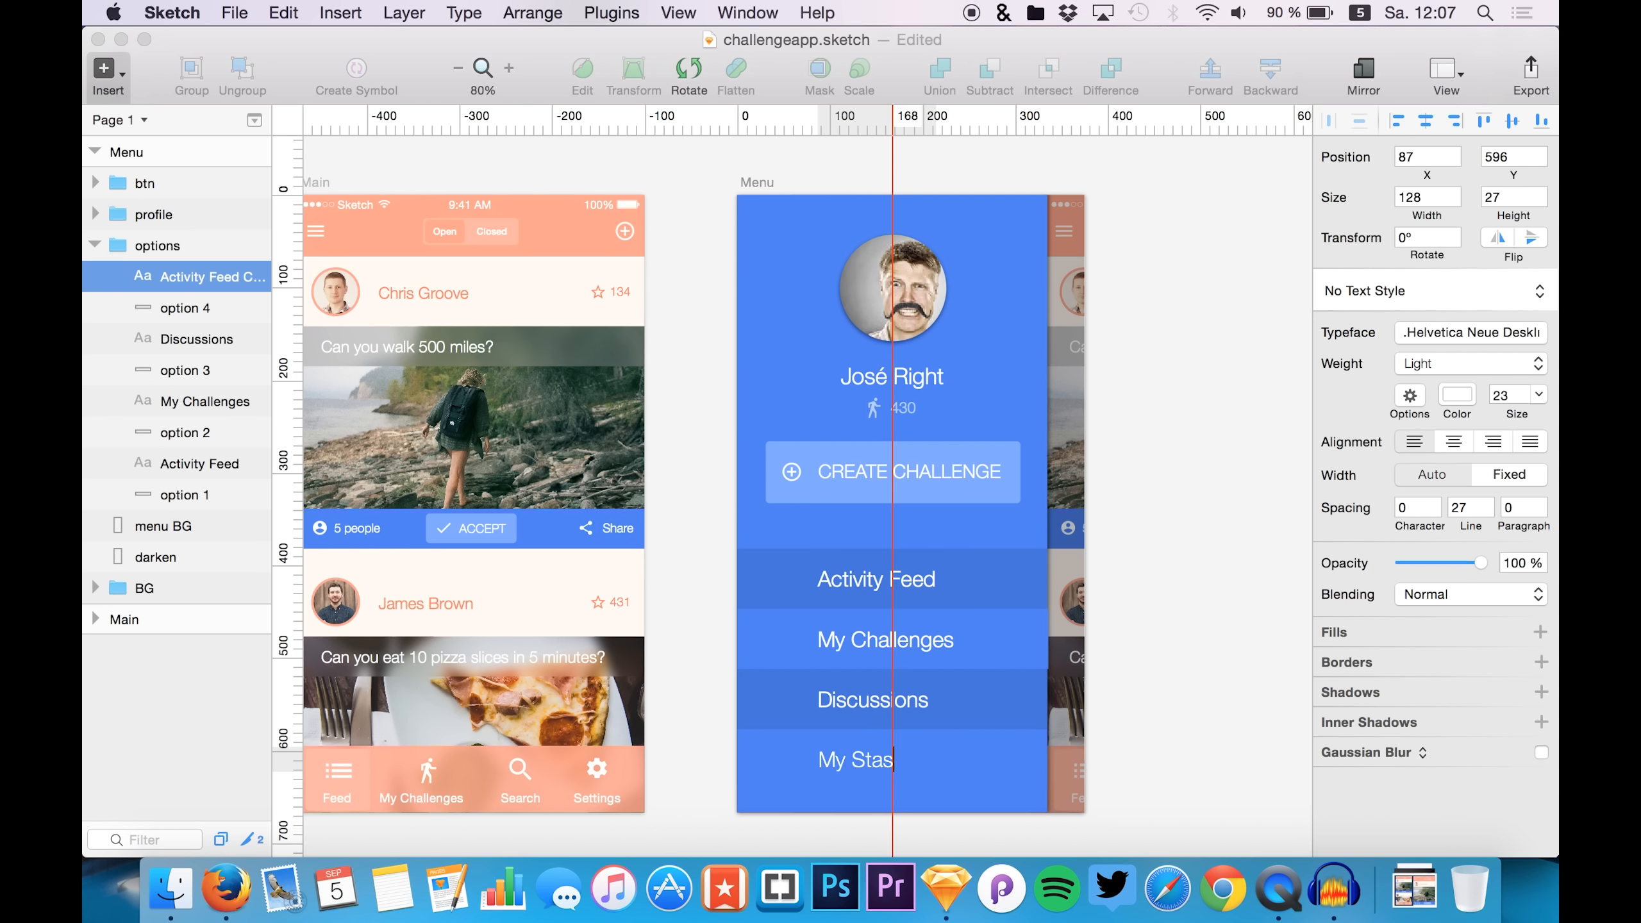
pyautogui.click(184, 308)
pyautogui.click(152, 556)
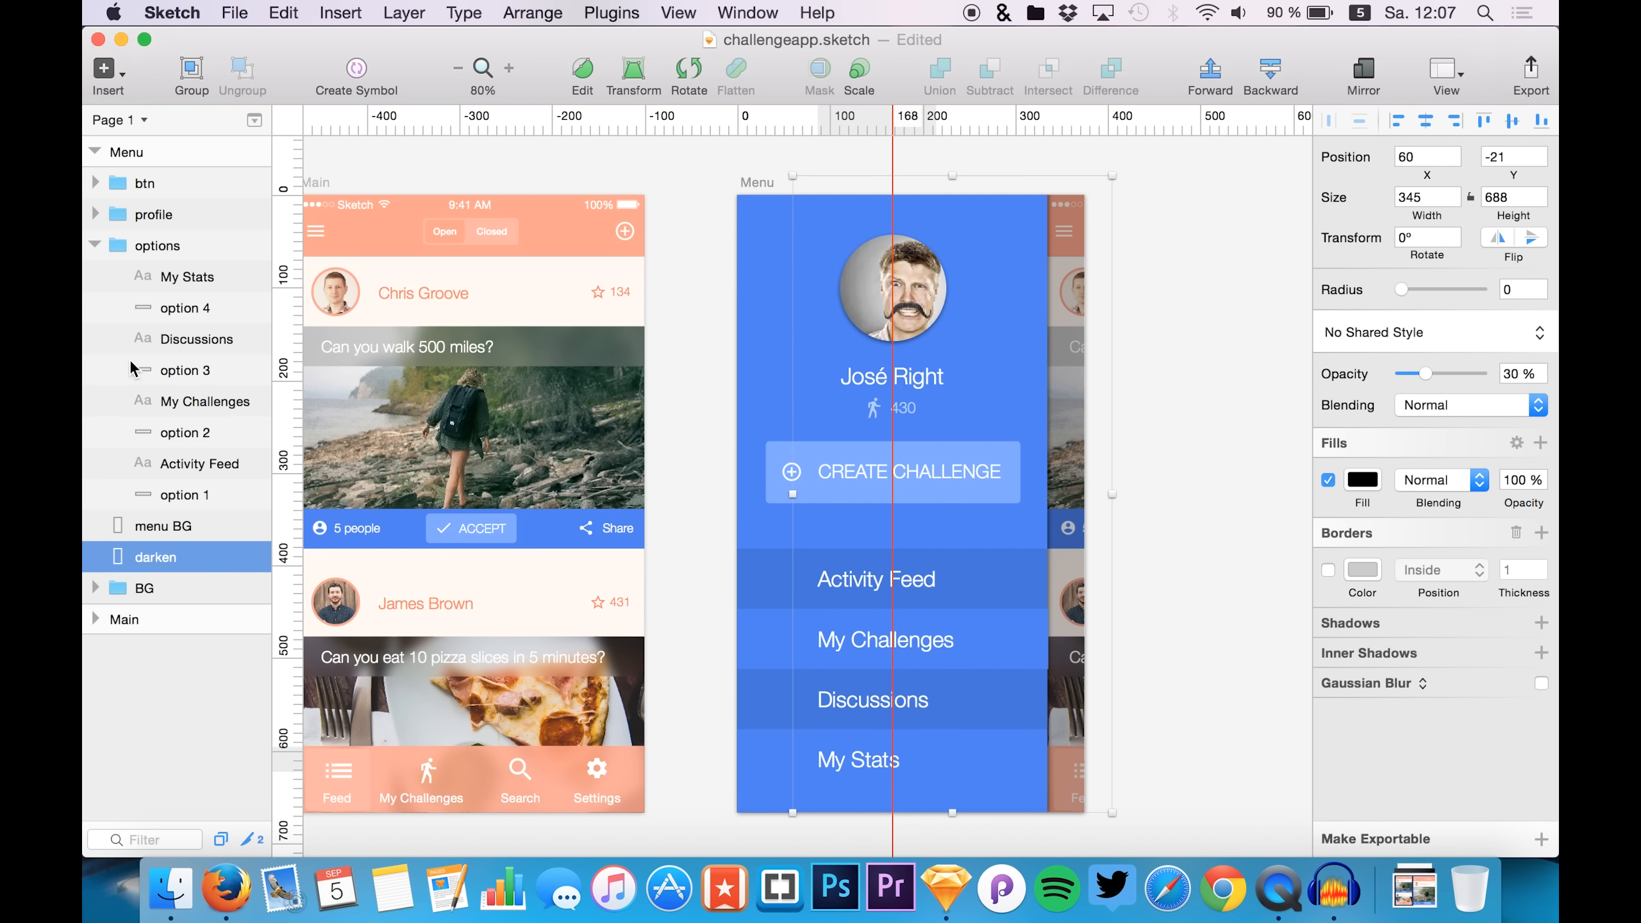
pyautogui.click(173, 277)
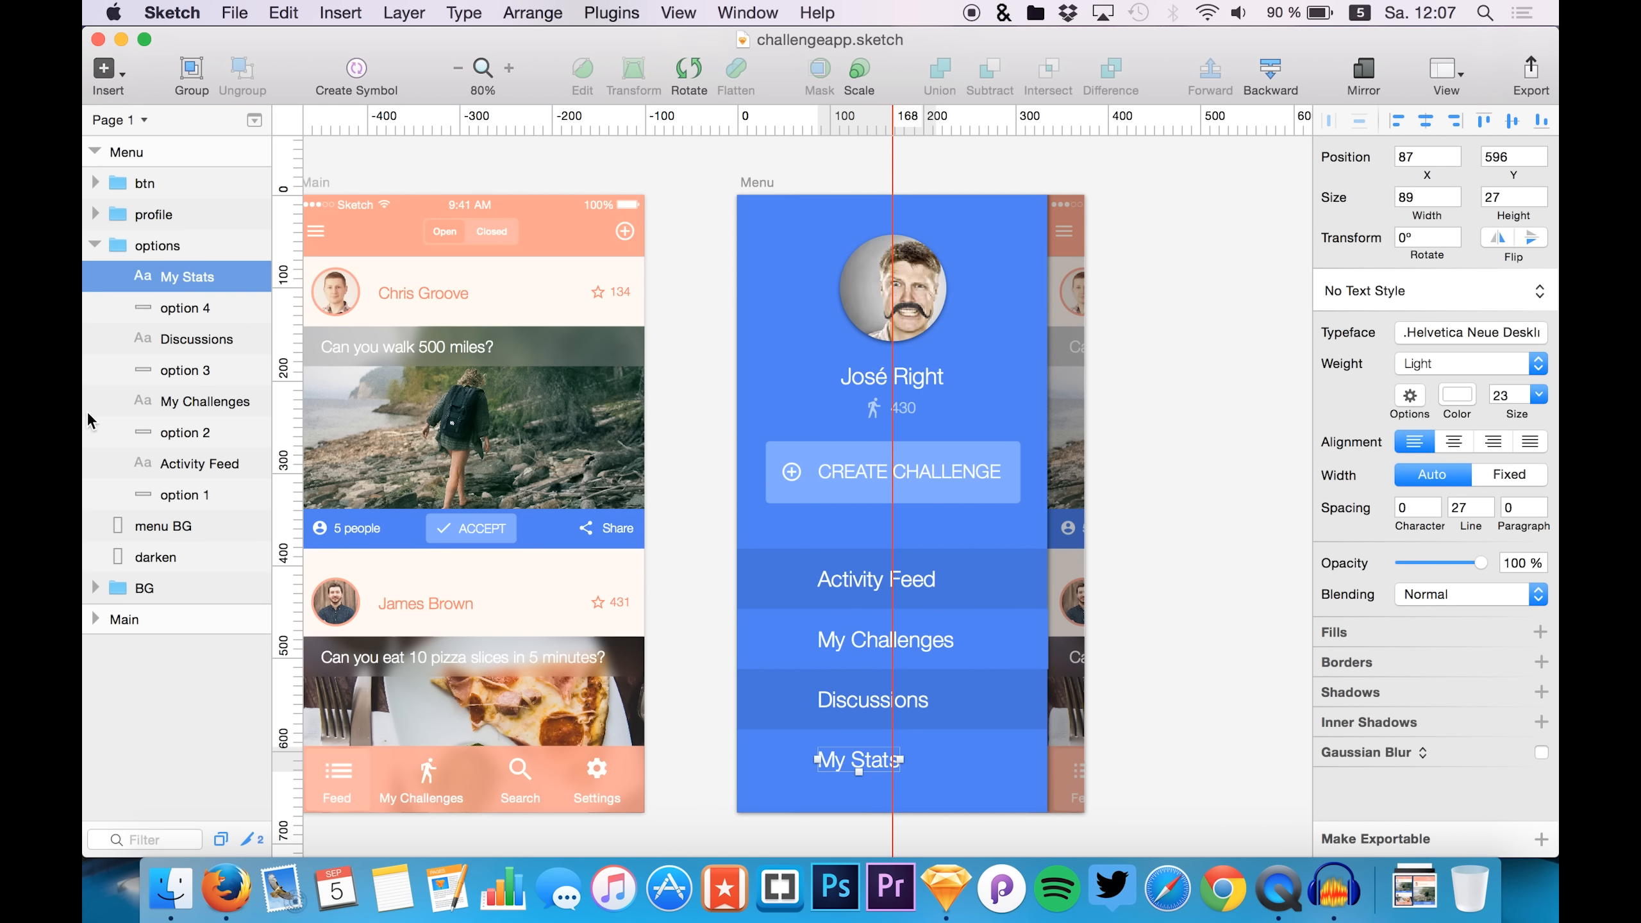
pyautogui.click(191, 309)
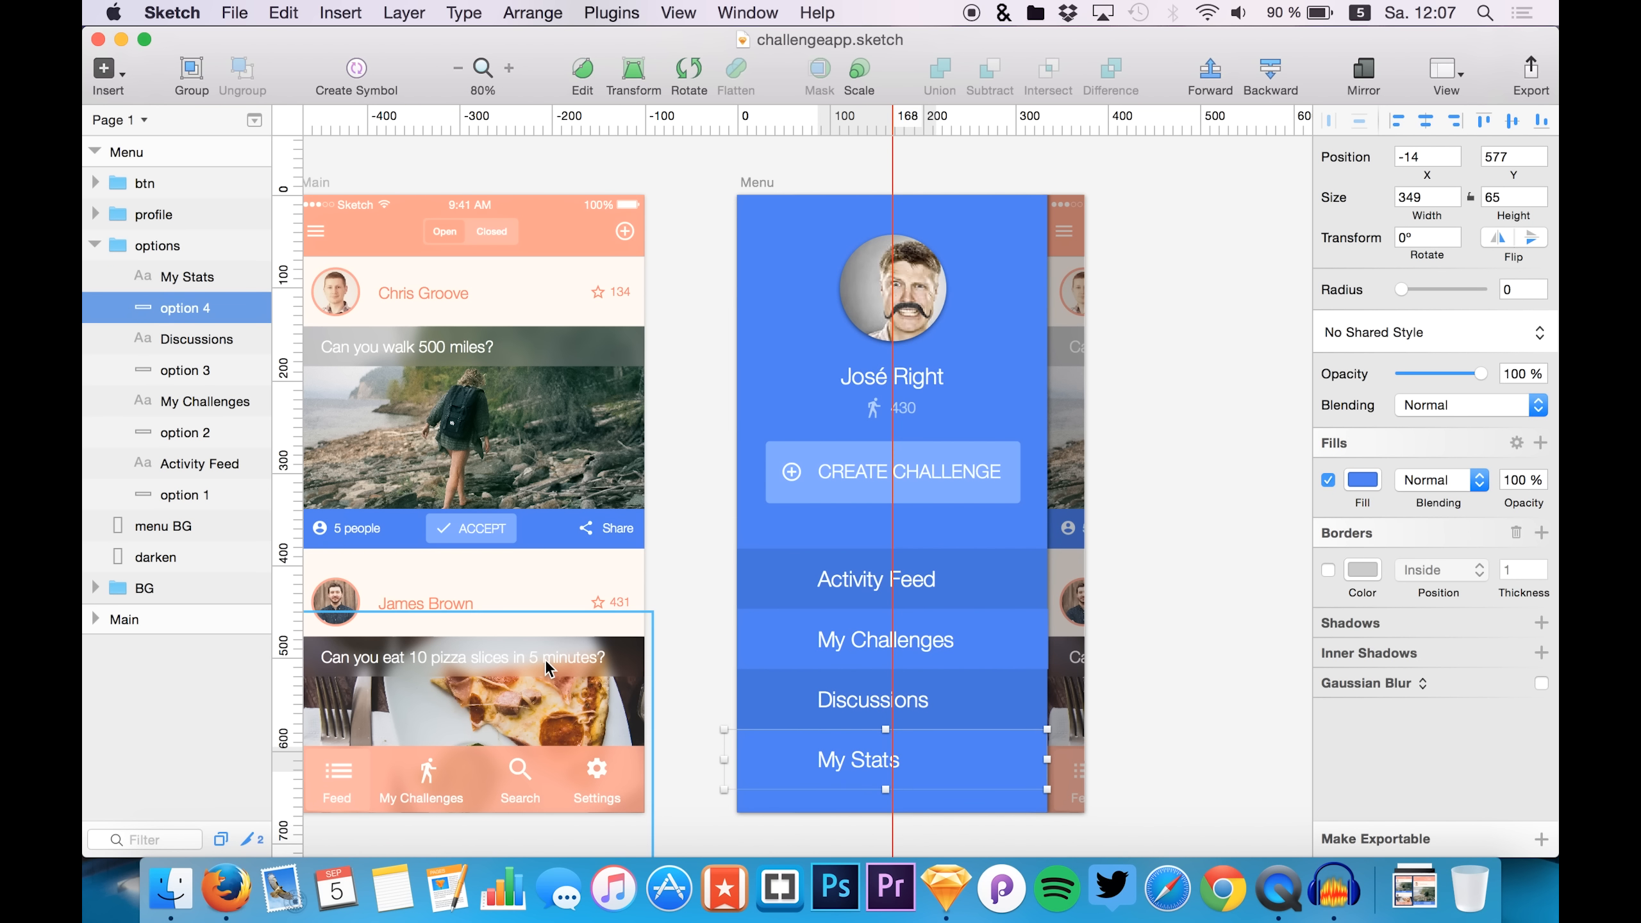
pyautogui.scroll(5, 834, 812)
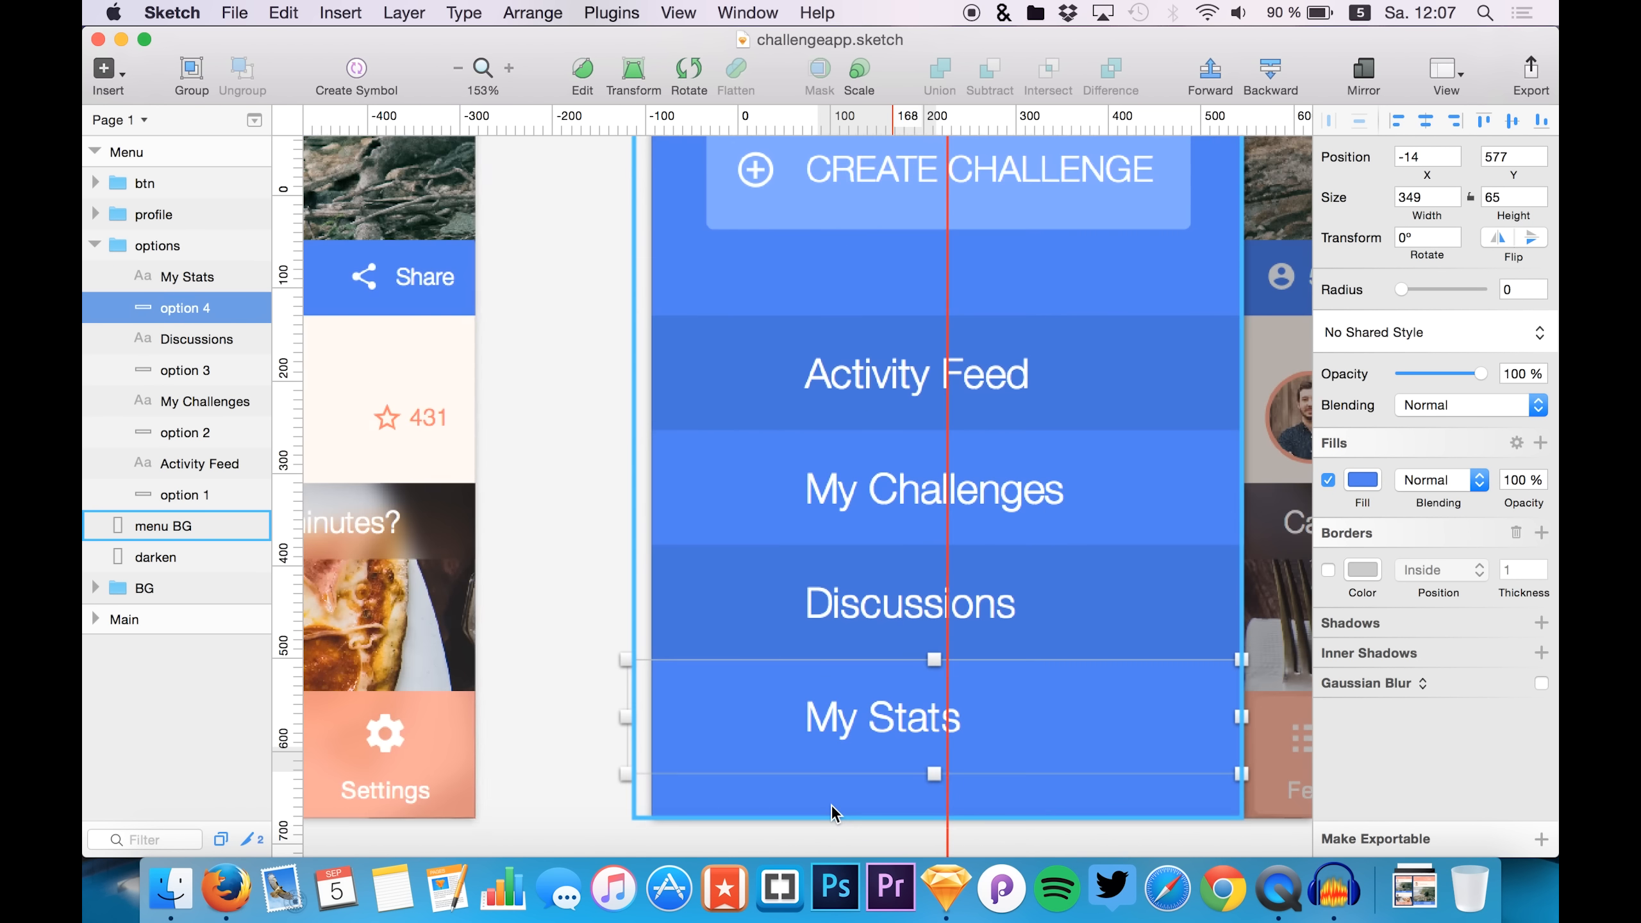
pyautogui.scroll(-2, 831, 804)
pyautogui.click(795, 597)
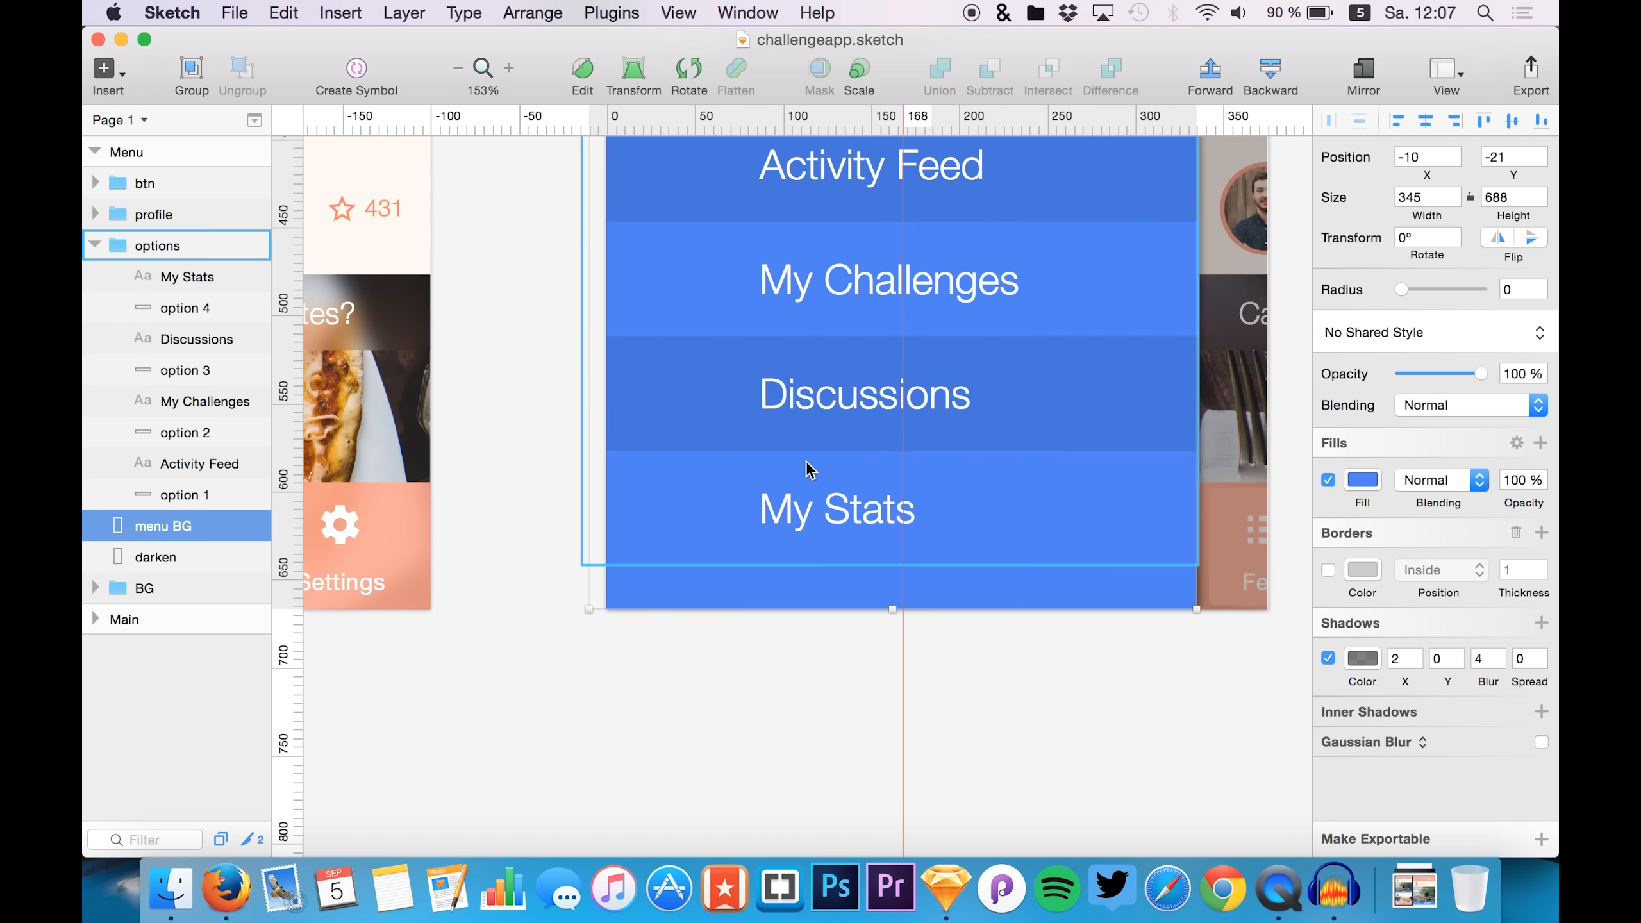
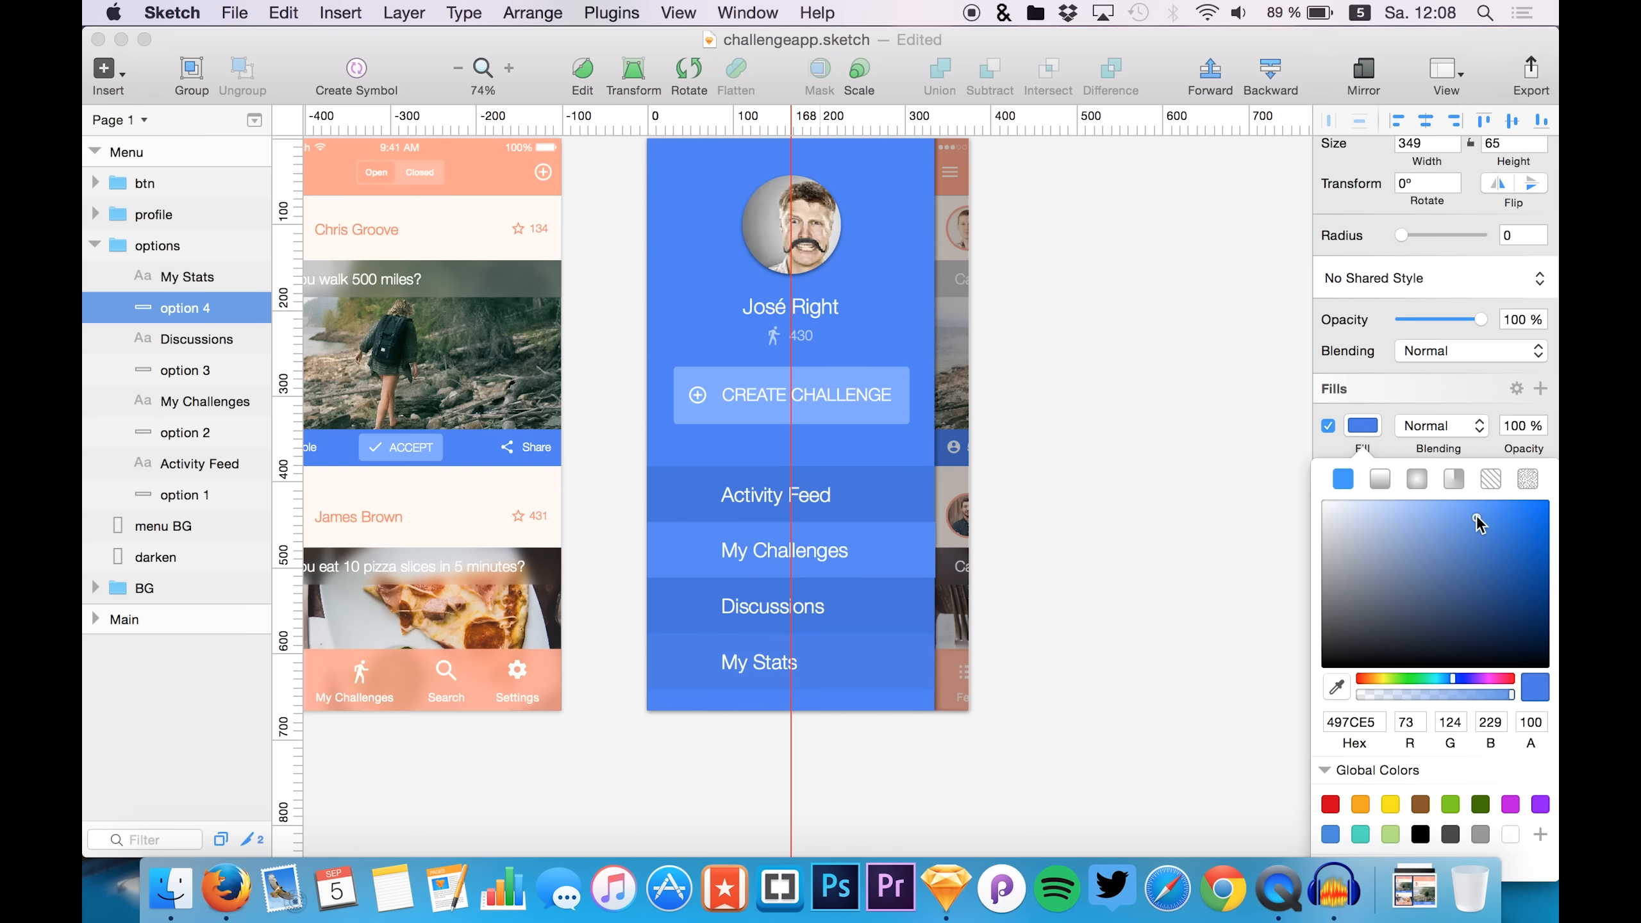
# - Adjust the fill of the option 4 bar to the lighter blue 568CFD
pyautogui.moveTo(1477, 518)
pyautogui.mouseDown()
pyautogui.moveTo(1472, 556)
pyautogui.moveTo(1470, 523)
pyautogui.moveTo(1482, 532)
pyautogui.mouseUp()
pyautogui.moveTo(1476, 531); pyautogui.dragTo(1476, 527)
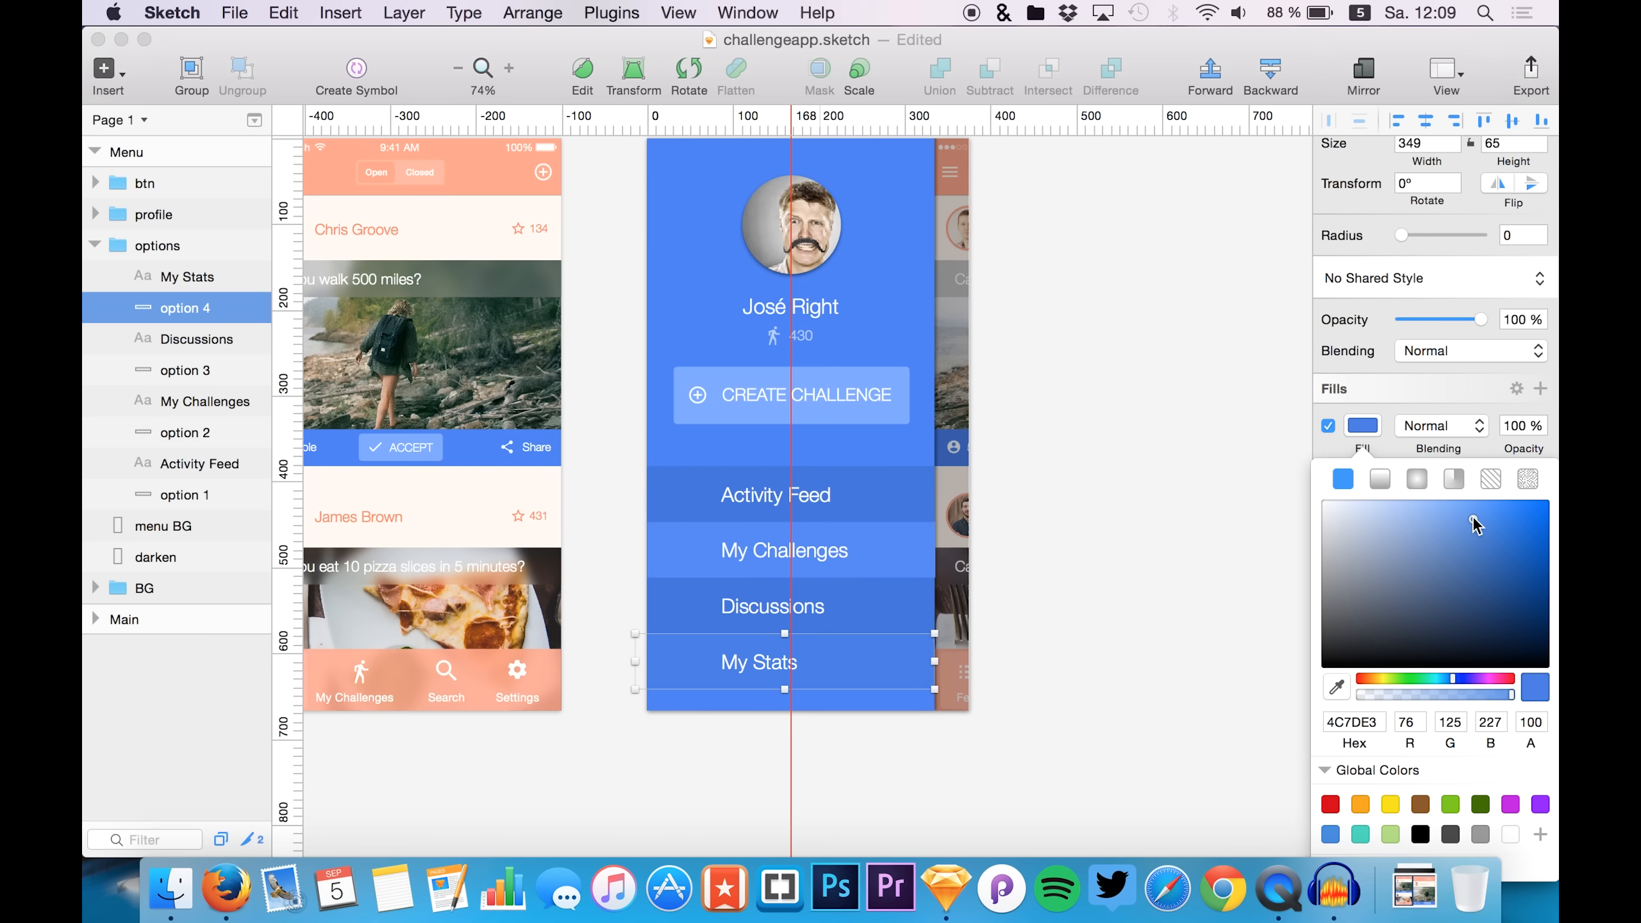
pyautogui.moveTo(1473, 526); pyautogui.dragTo(1474, 513)
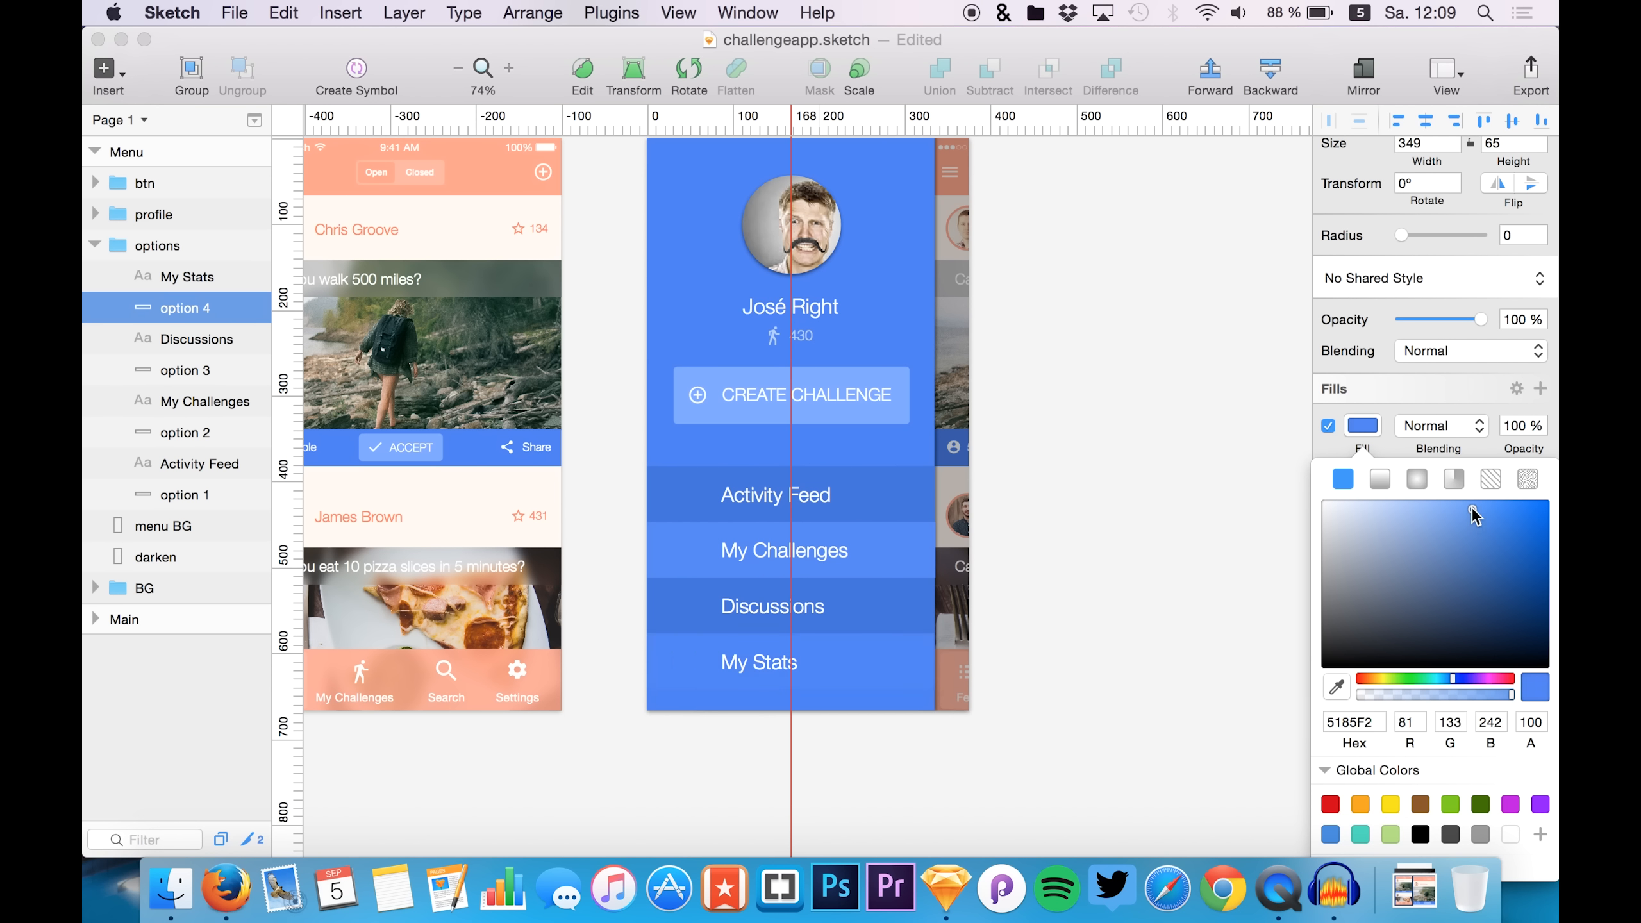
pyautogui.moveTo(1473, 511); pyautogui.dragTo(1473, 508)
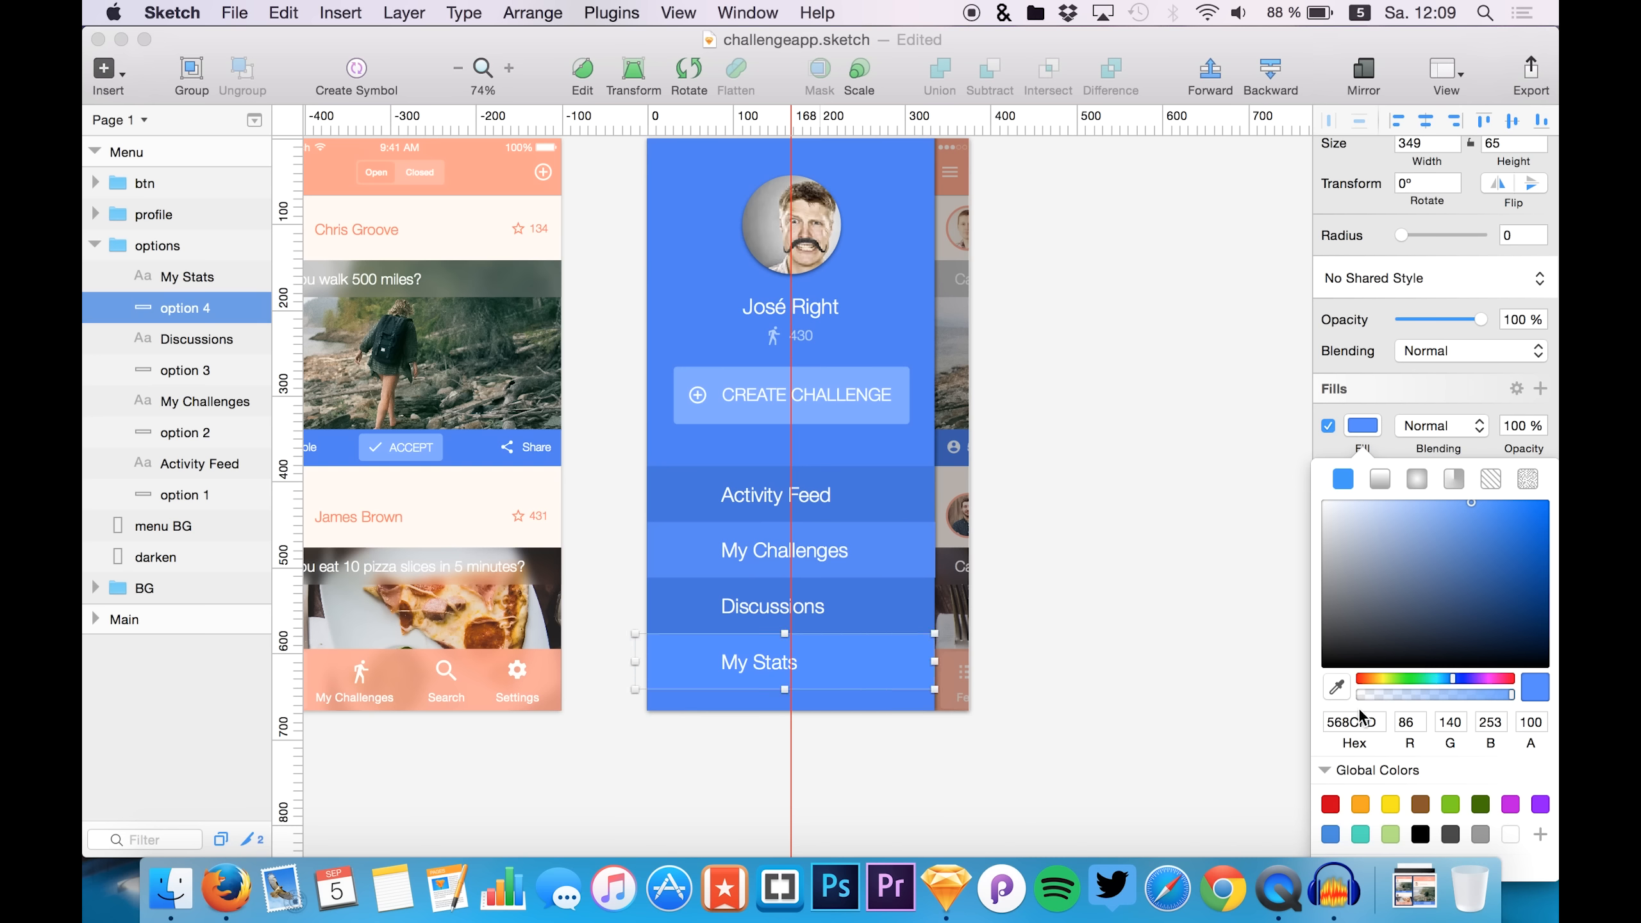
# - Copy the option 4 bar's hex colour 568CFD and apply it as the fill of the option 2 bar
pyautogui.click(1342, 720)
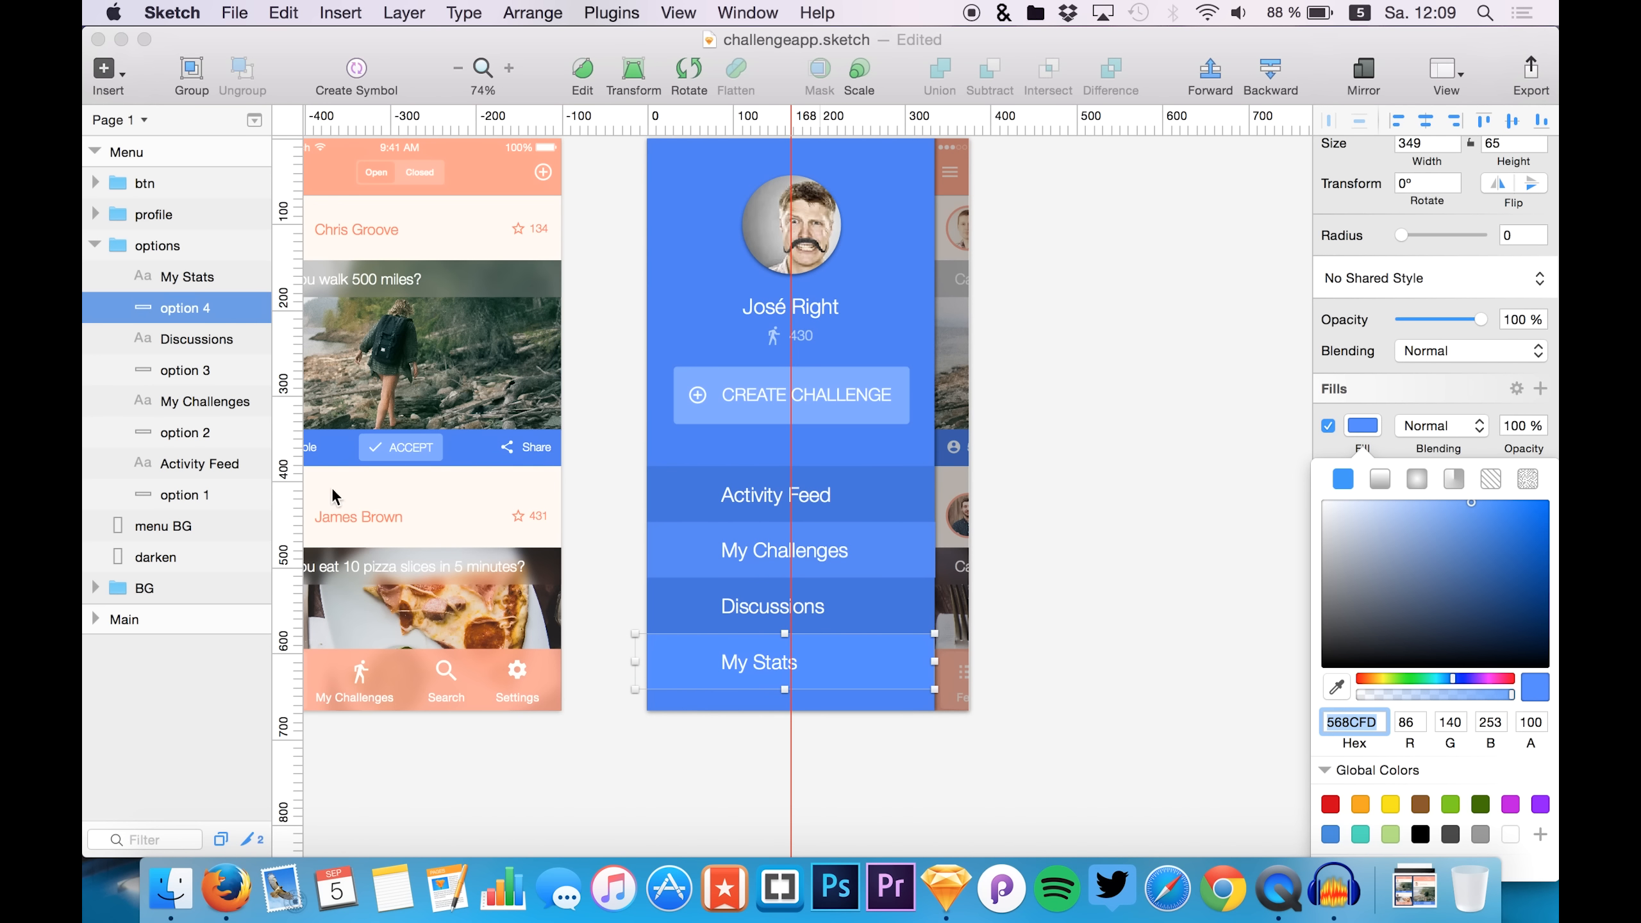
pyautogui.click(206, 432)
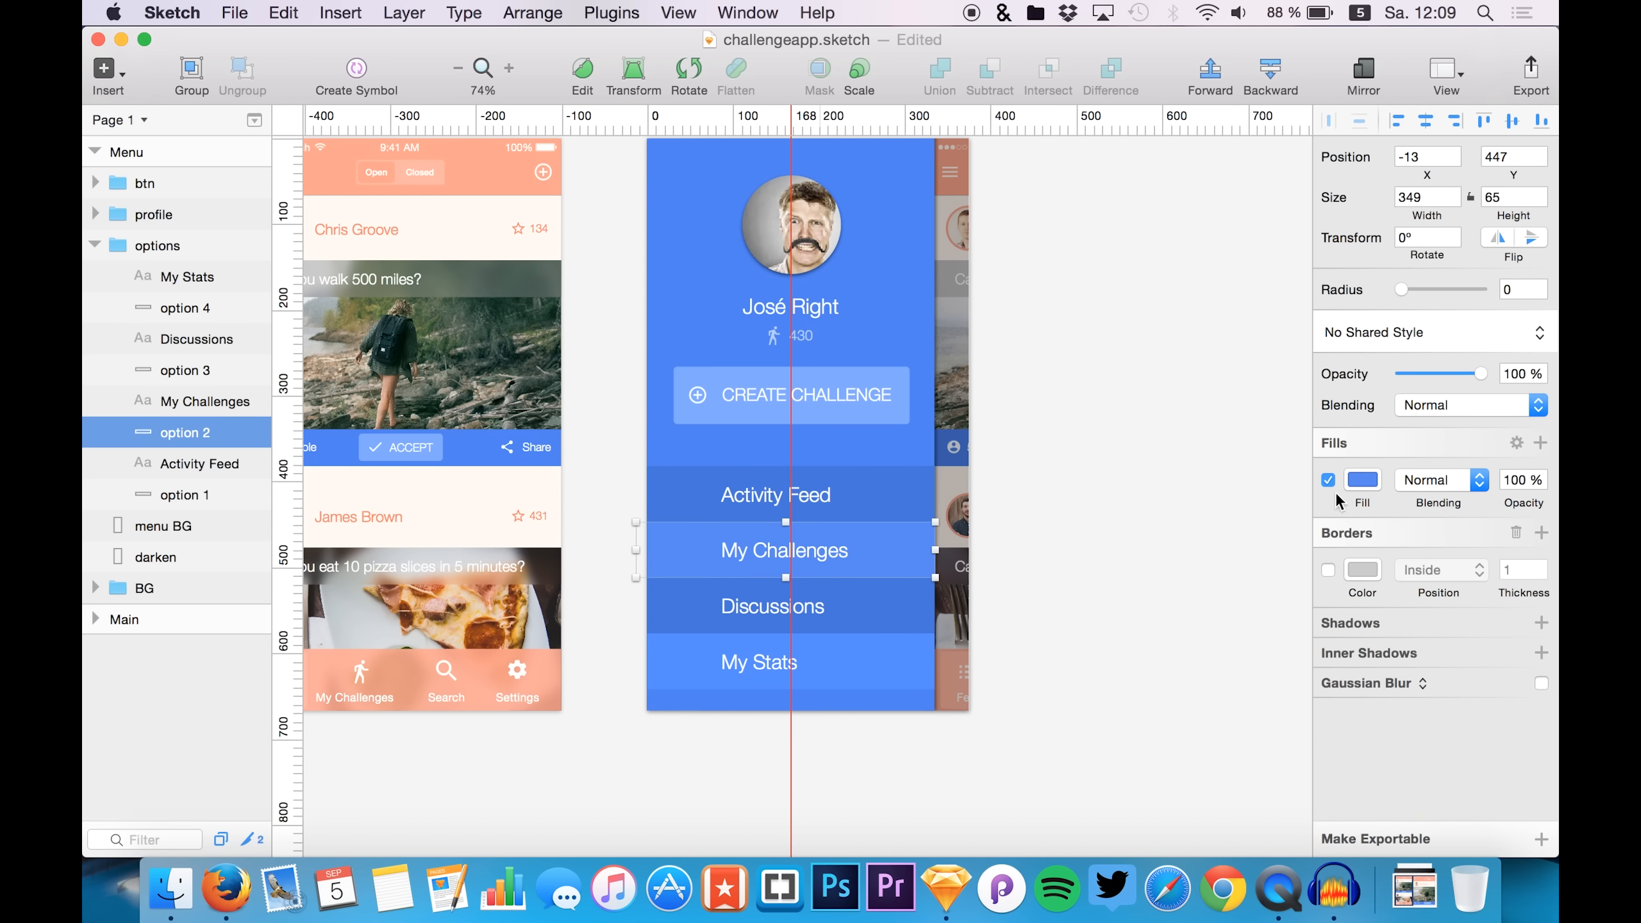
pyautogui.click(1362, 478)
pyautogui.click(1357, 721)
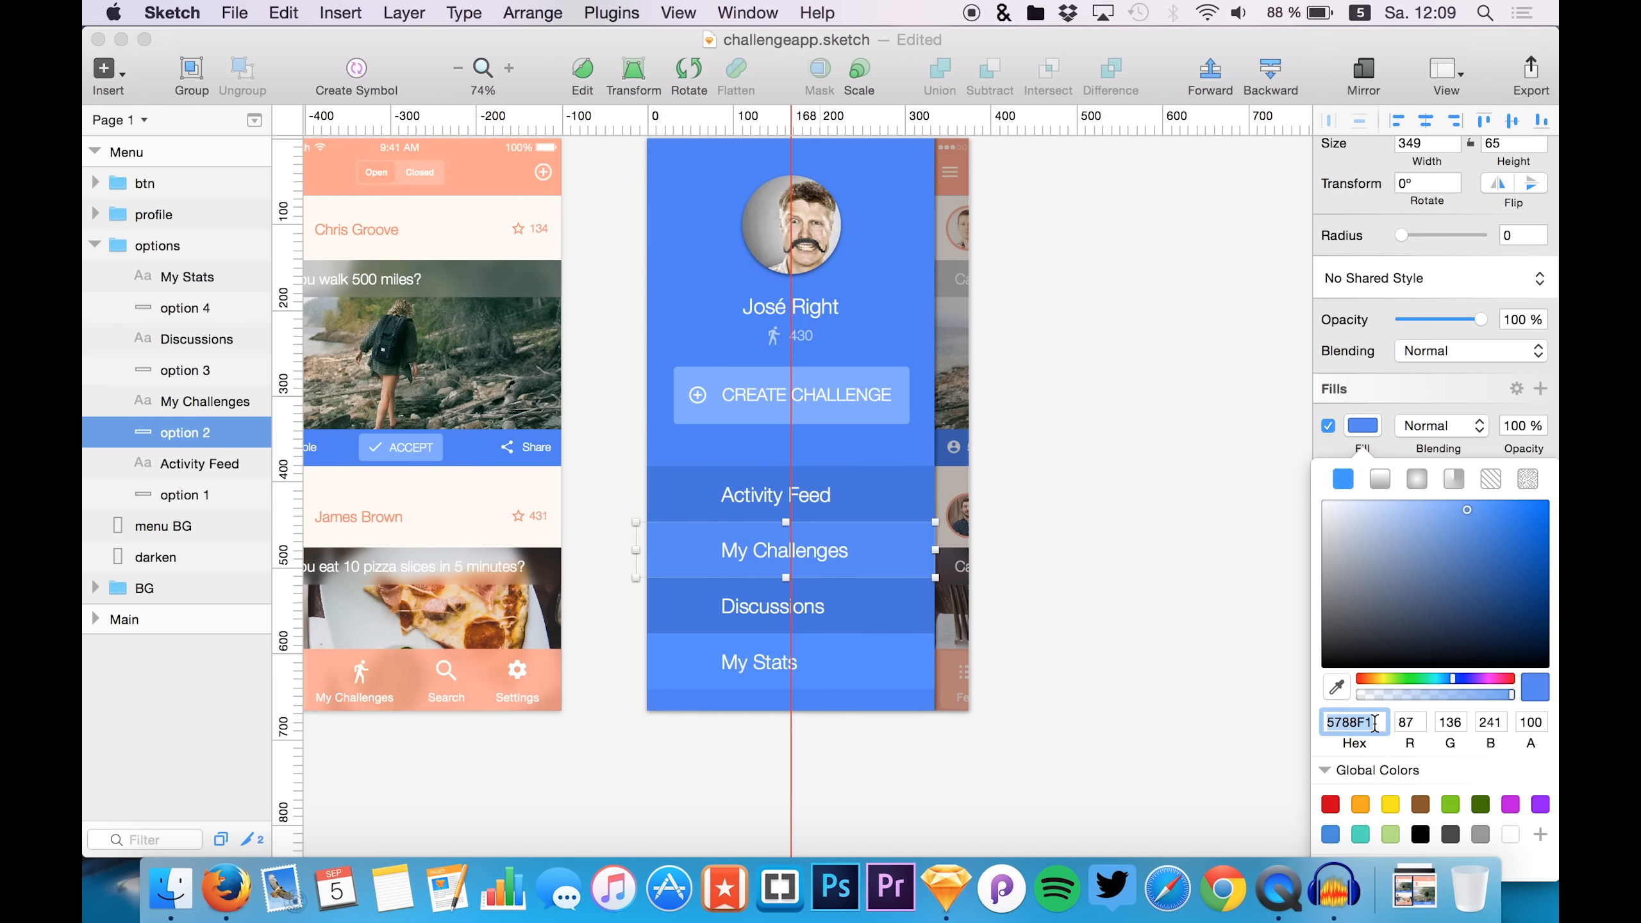
pyautogui.press('Return')
pyautogui.click(202, 716)
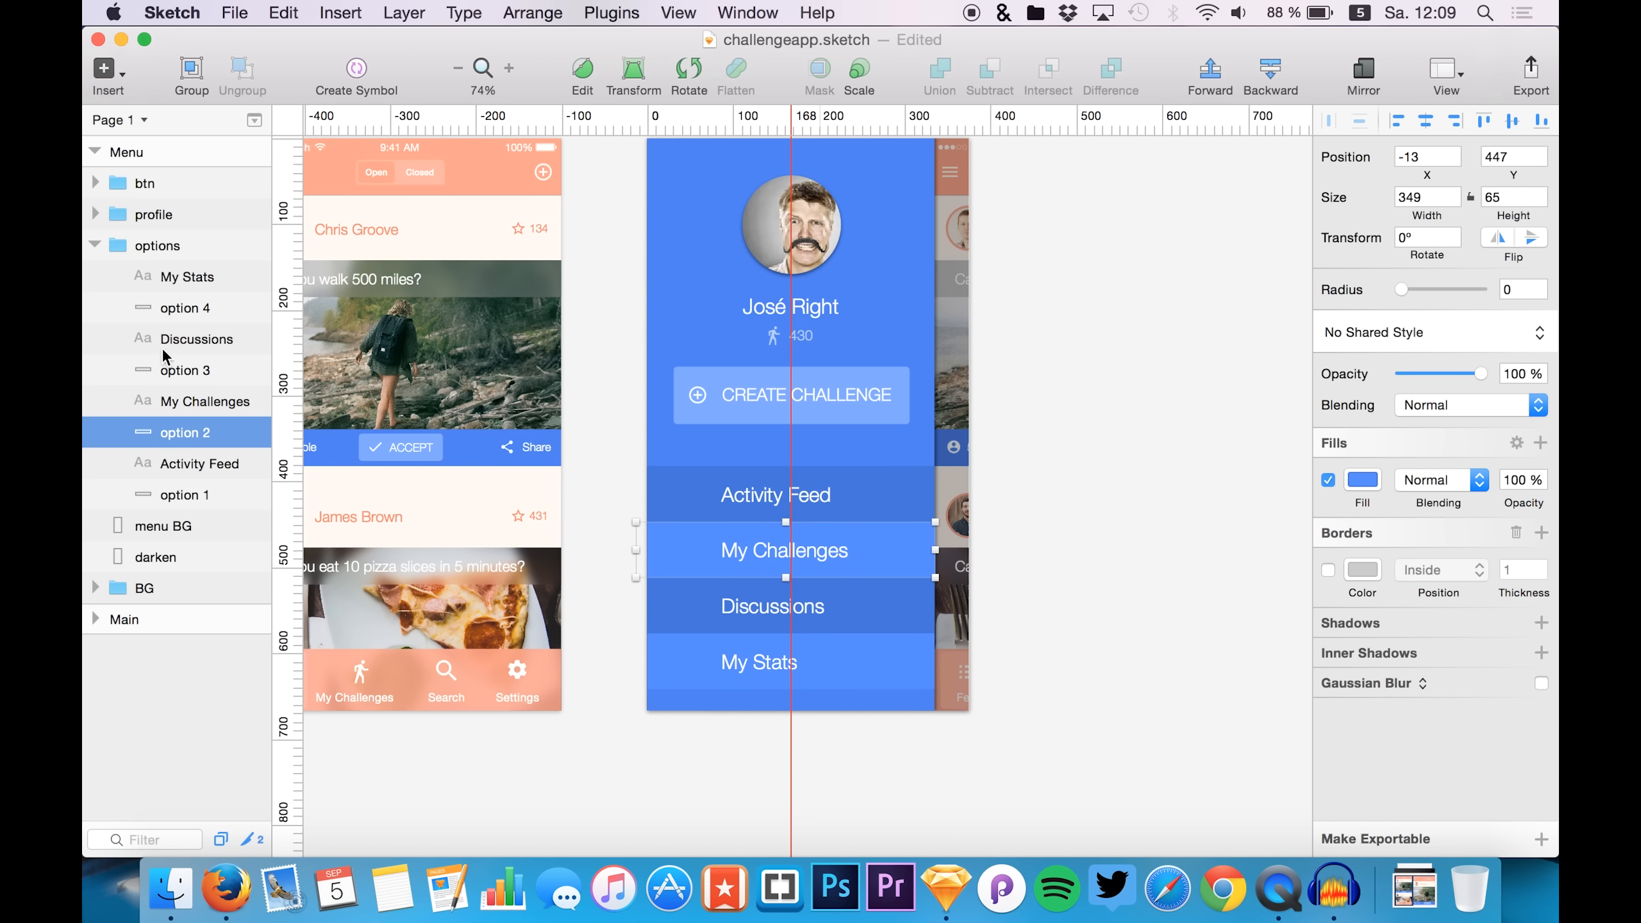
# - Select the option 1 bar layer and save the document
pyautogui.click(159, 279)
pyautogui.click(199, 501)
pyautogui.press('super+s')
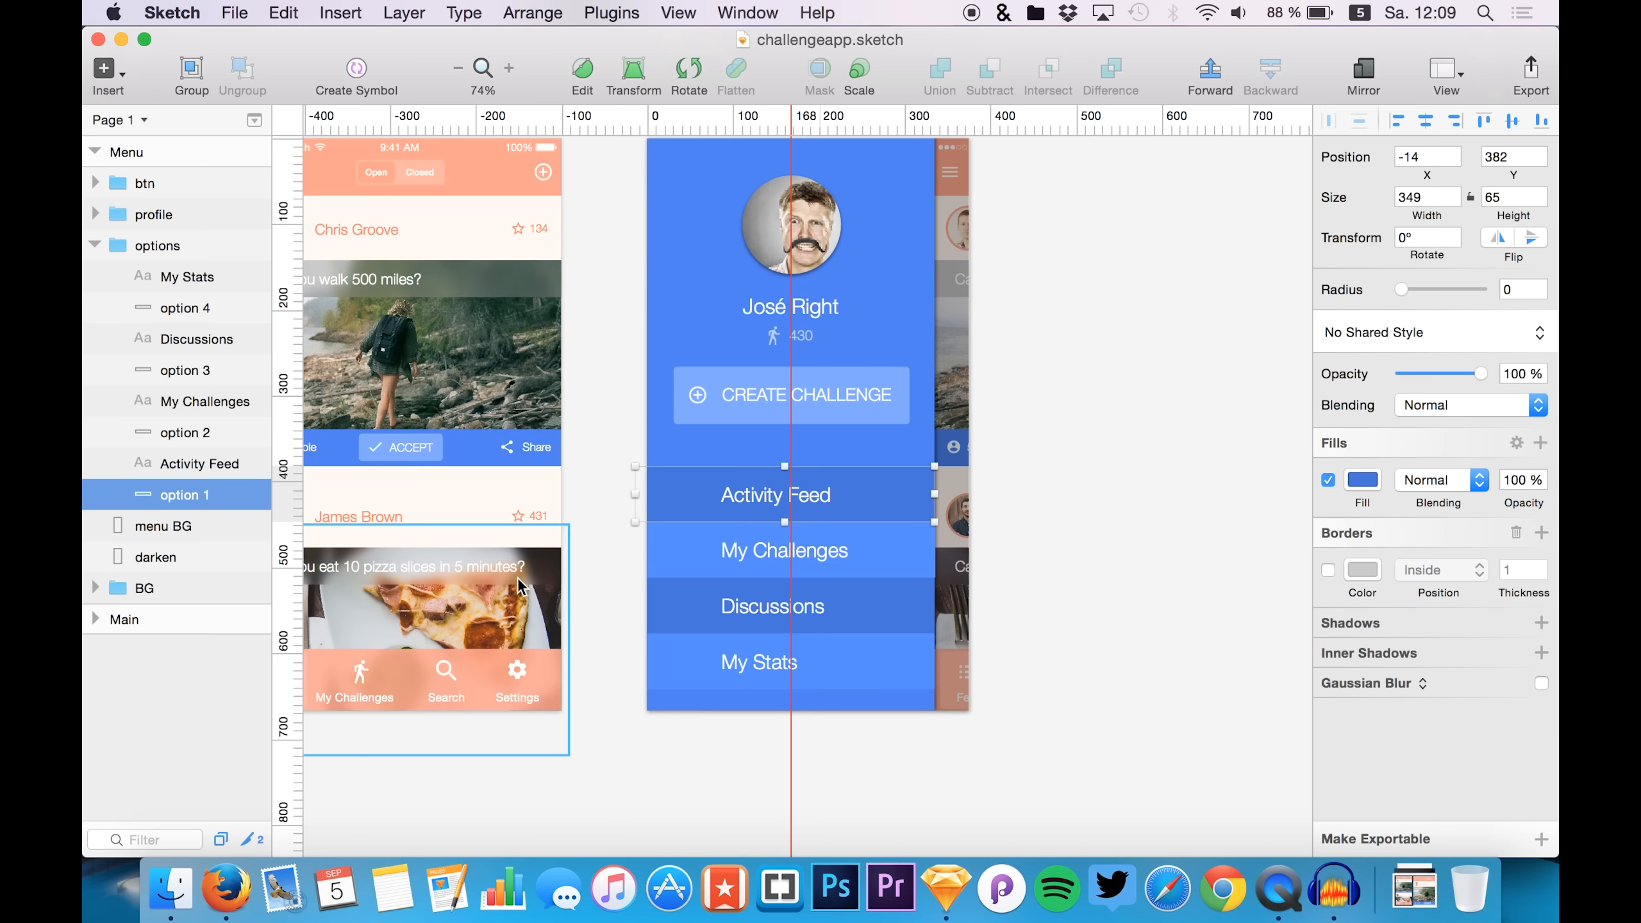
# - Select and copy the Feed list icon and the My Challenges walking icon from the Main artboard's tab bar
pyautogui.hscroll(-5, 564, 634)
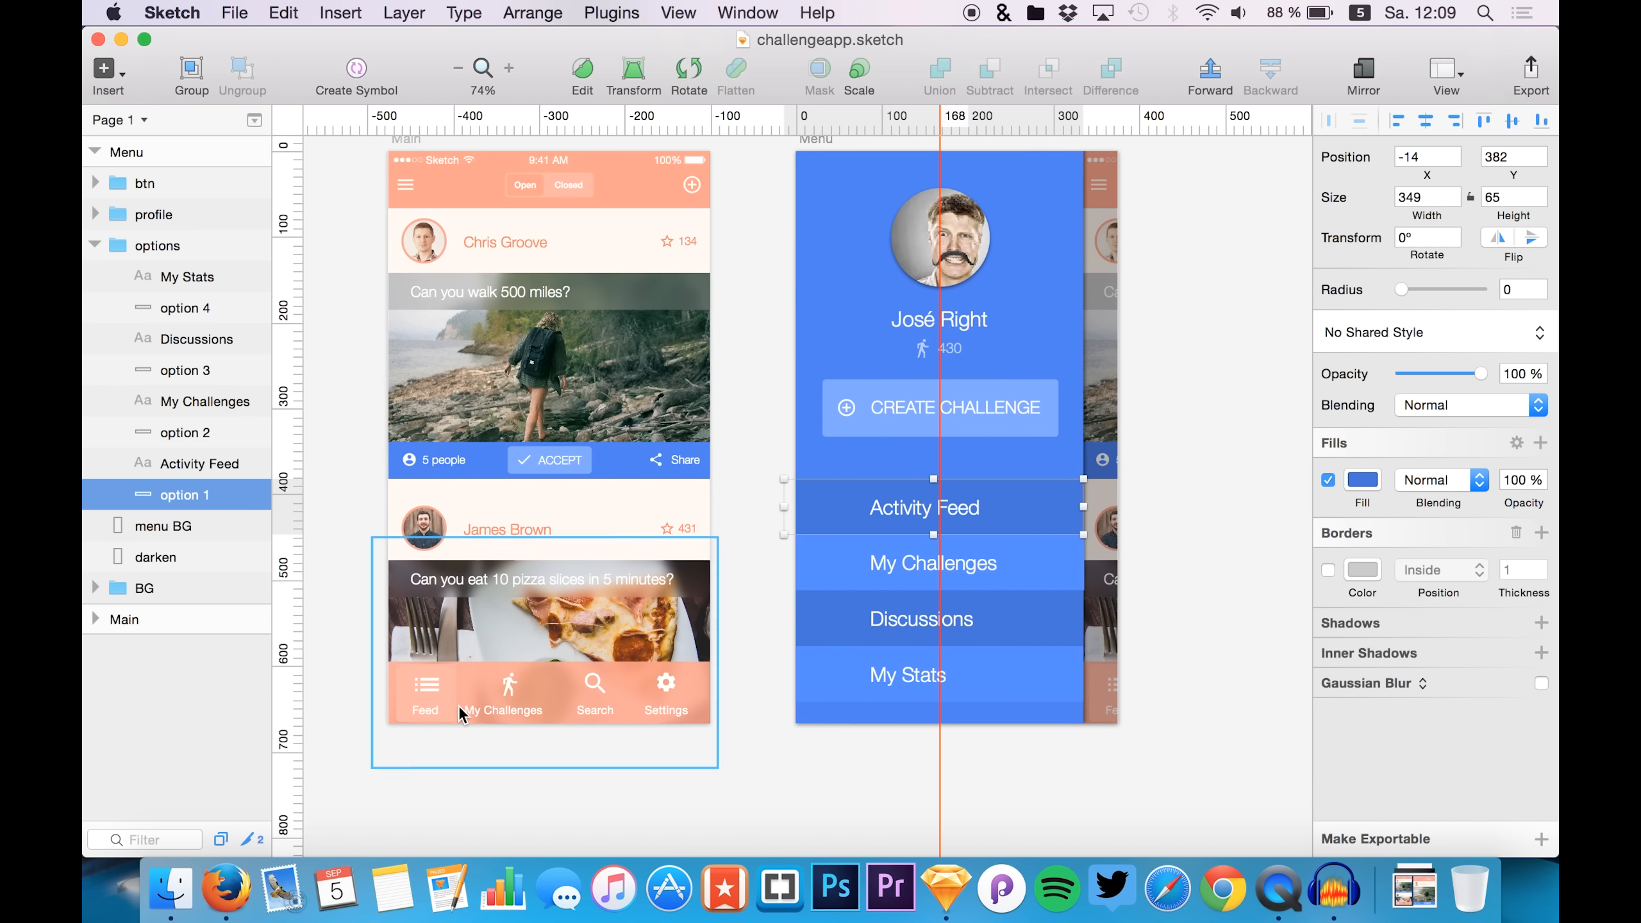
pyautogui.keyDown('super'); pyautogui.click(430, 684); pyautogui.keyUp('super')
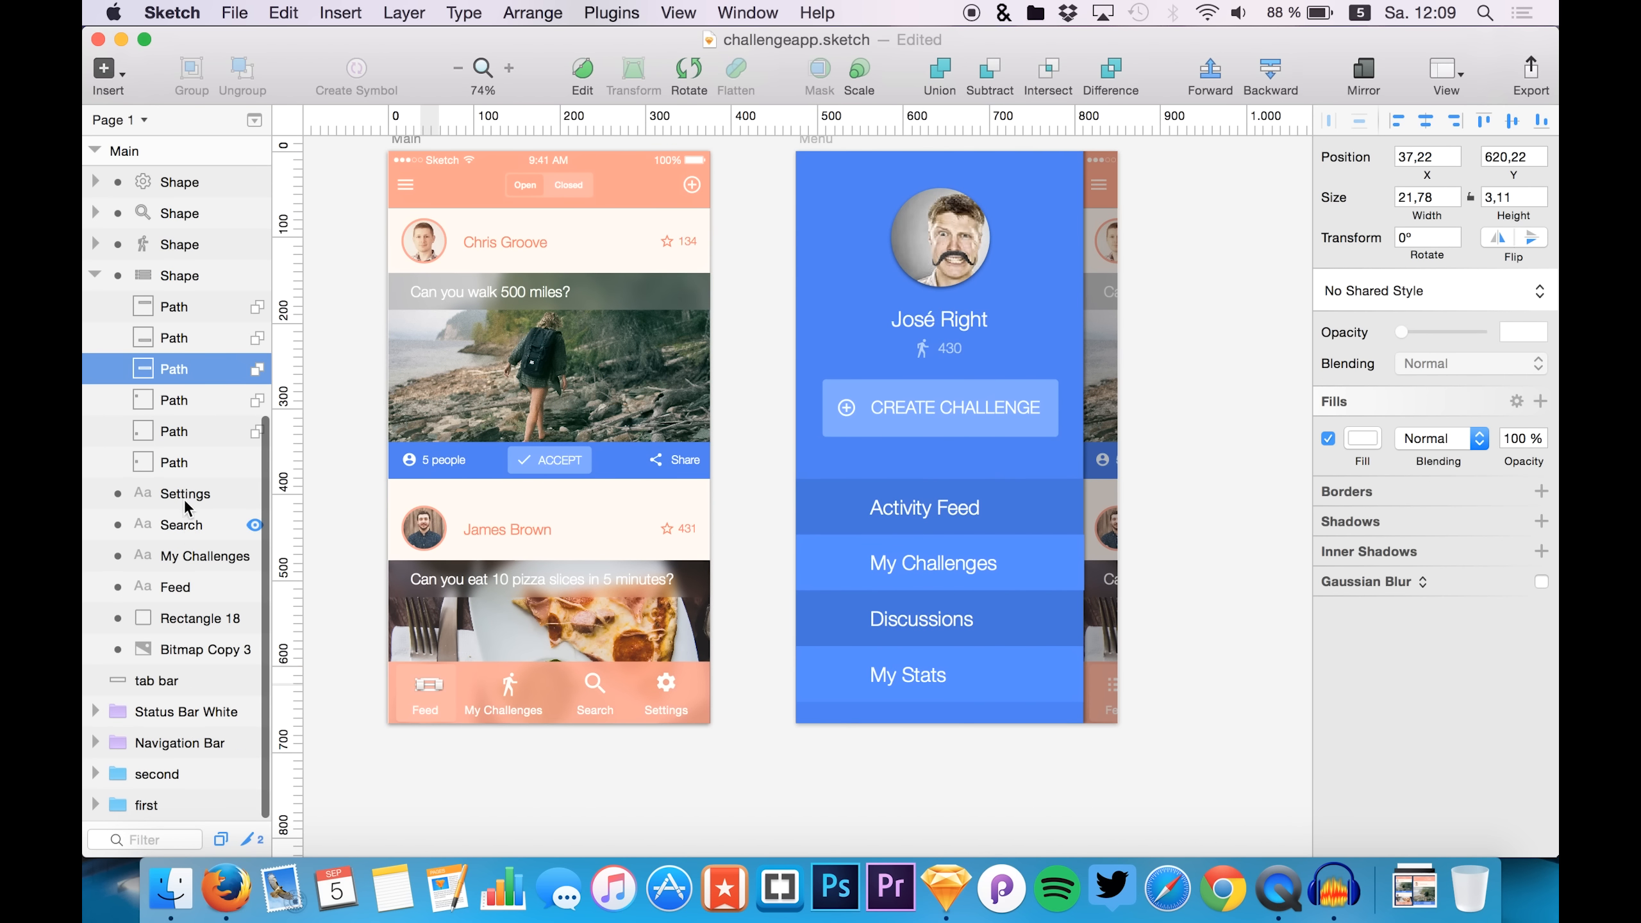
pyautogui.click(153, 275)
pyautogui.click(95, 275)
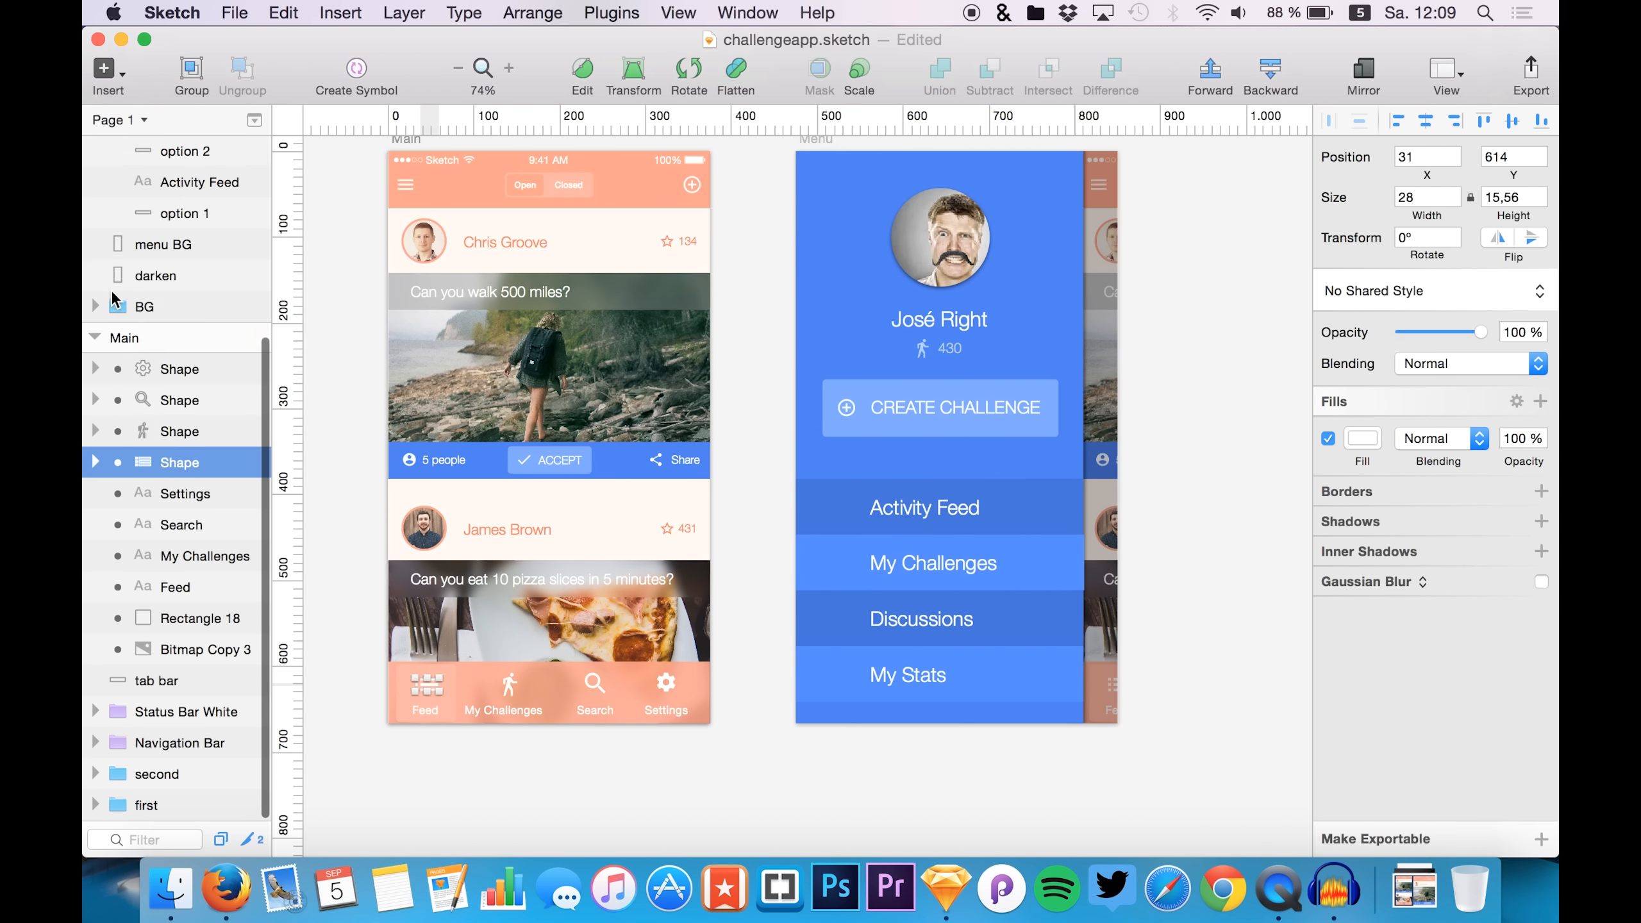
pyautogui.scroll(3, 184, 440)
pyautogui.scroll(-3, 177, 443)
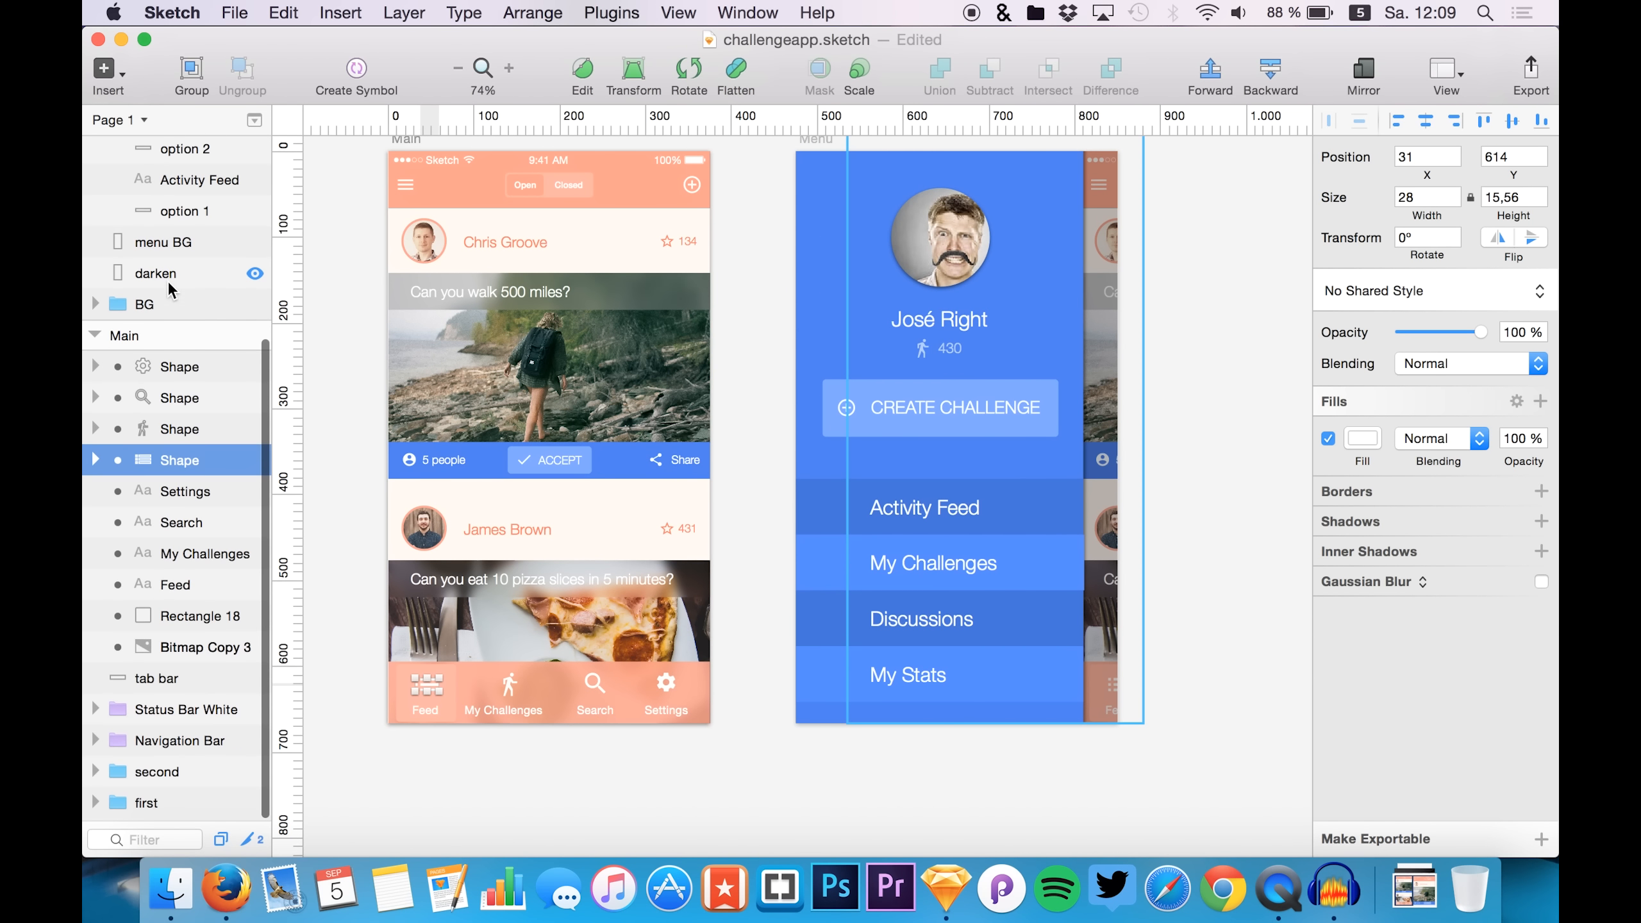
pyautogui.keyDown('shift'); pyautogui.click(177, 436); pyautogui.keyUp('shift')
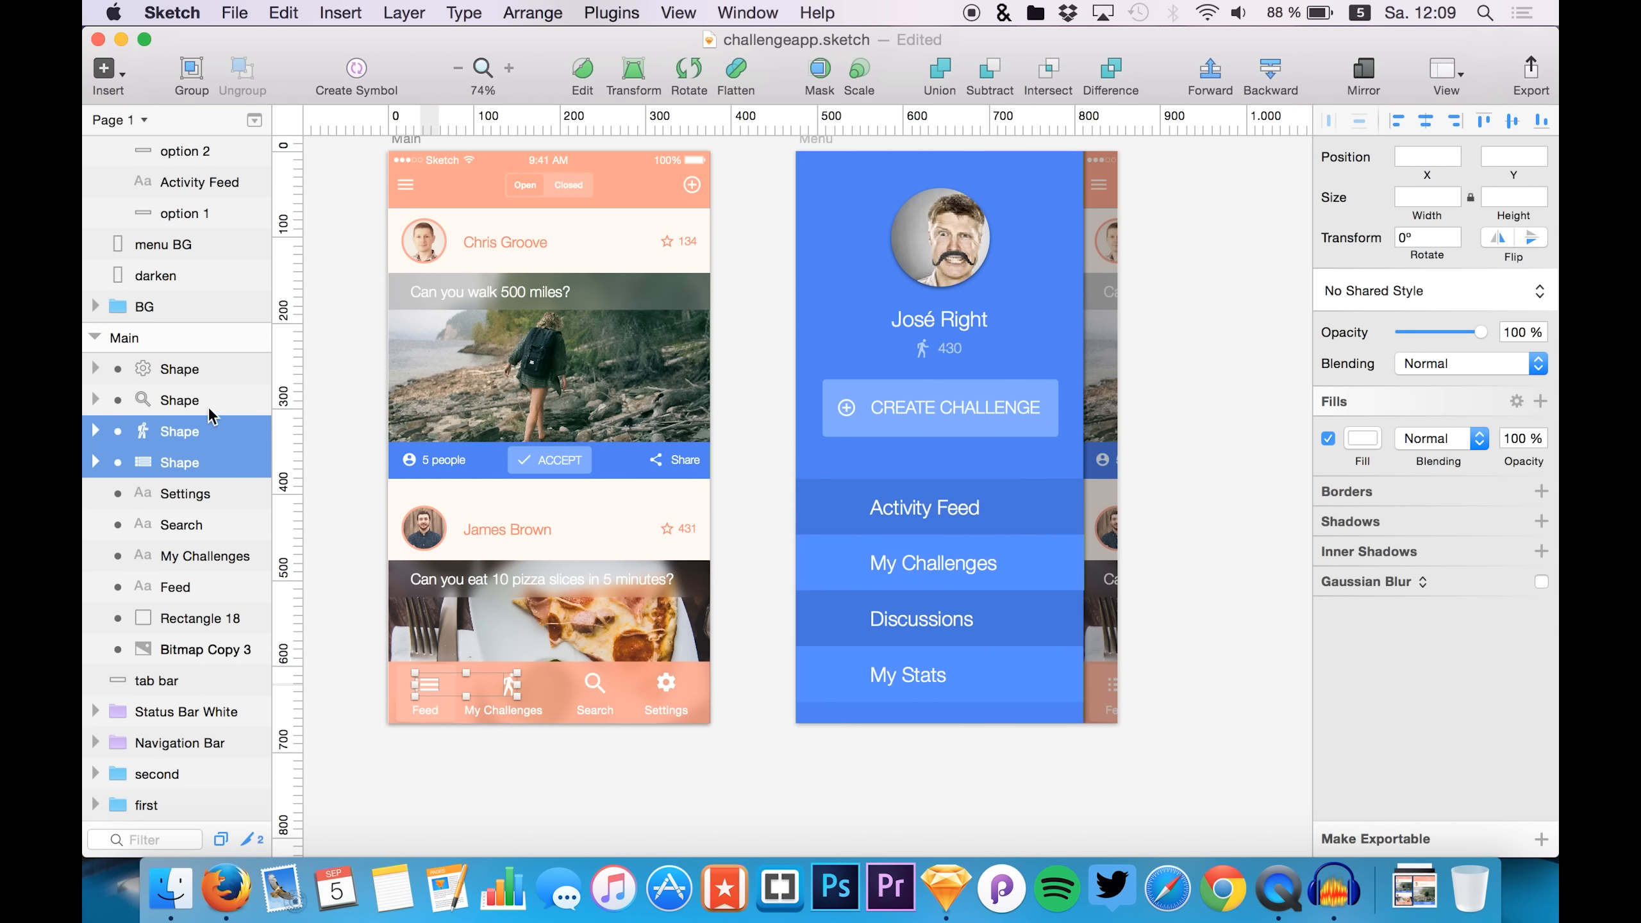
# - Paste the copied icons directly above the Activity Feed text layer in the Menu artboard's options group
pyautogui.click(95, 338)
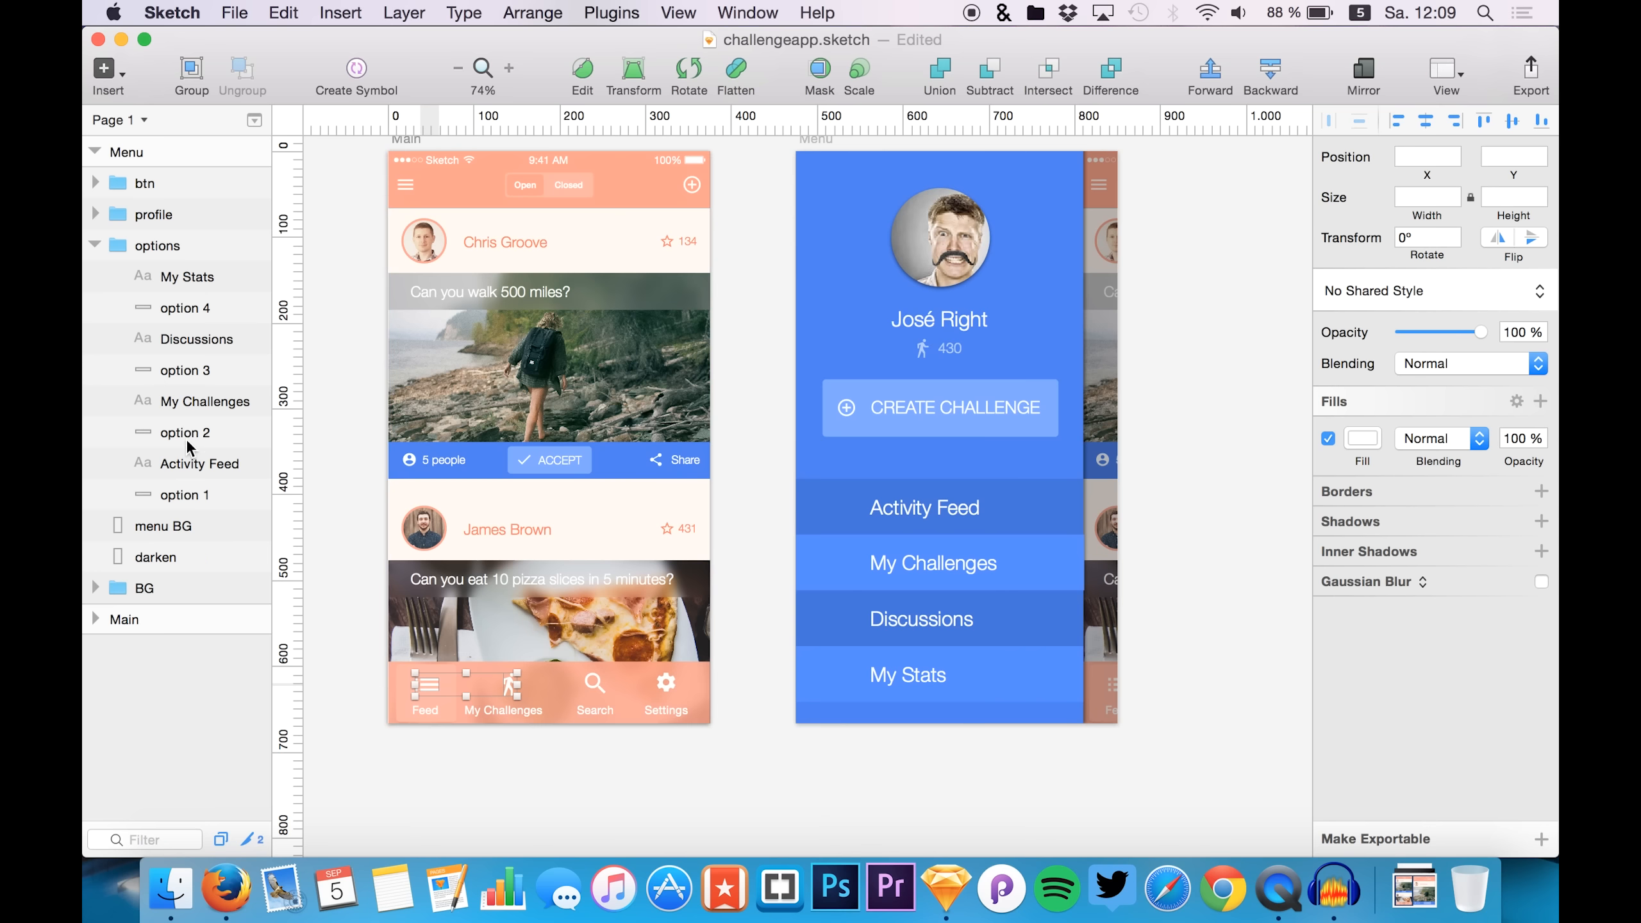
pyautogui.click(173, 464)
pyautogui.press('cmd+v')
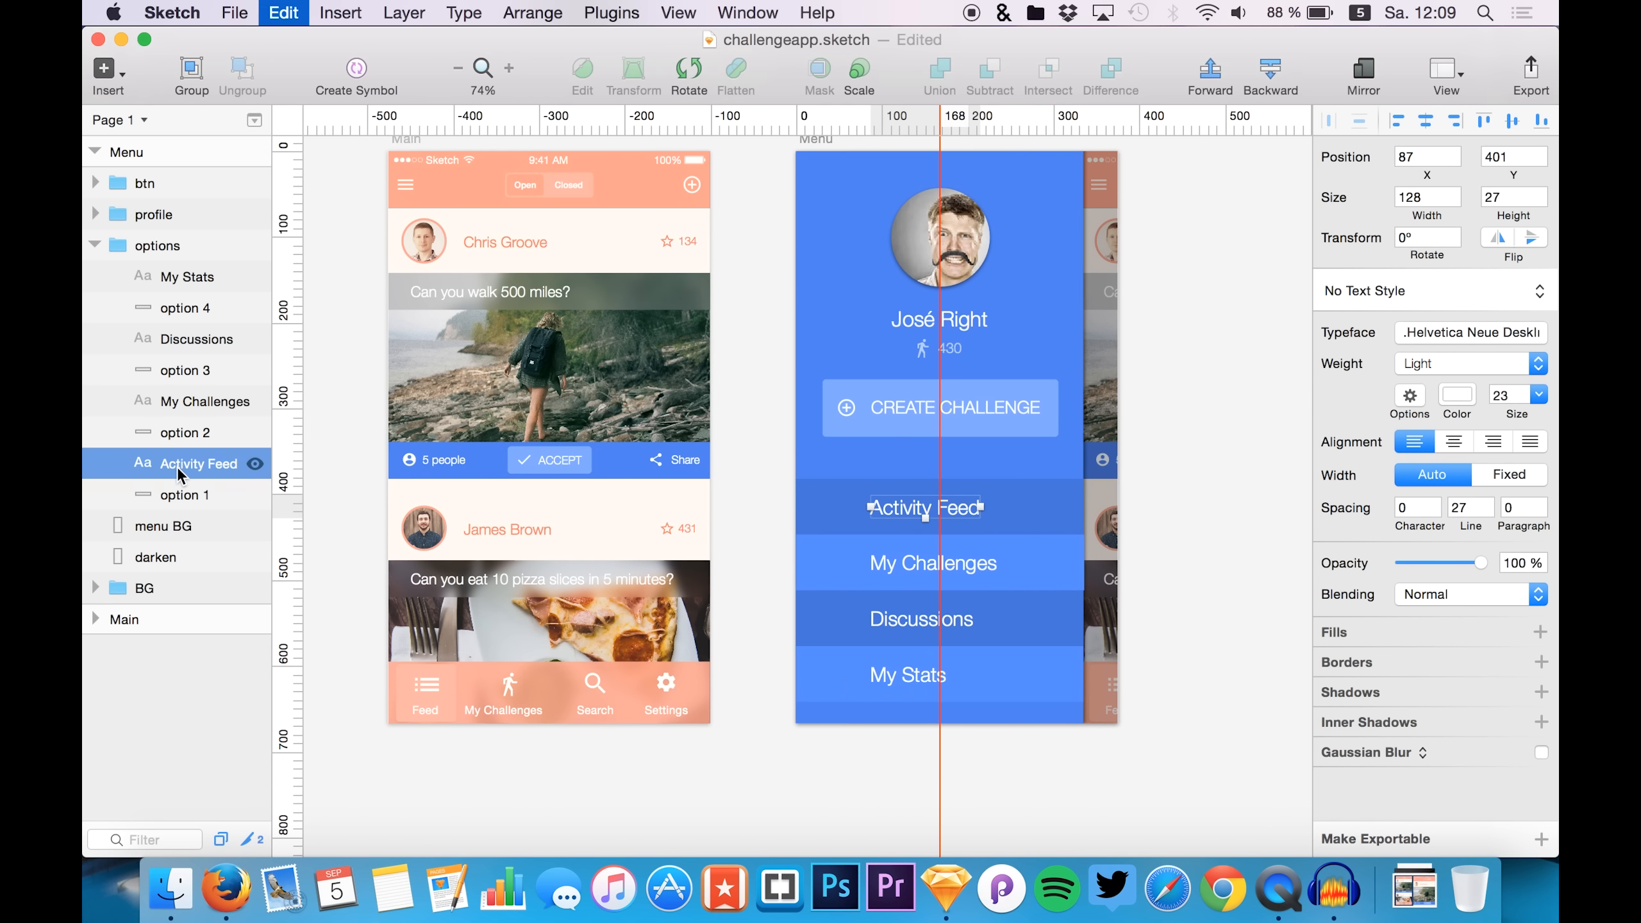
# - Move the pasted walking icon layer directly above the My Challenges text layer, then select the pasted list icon
pyautogui.click(191, 529)
pyautogui.moveTo(194, 463); pyautogui.dragTo(174, 388)
pyautogui.click(191, 494)
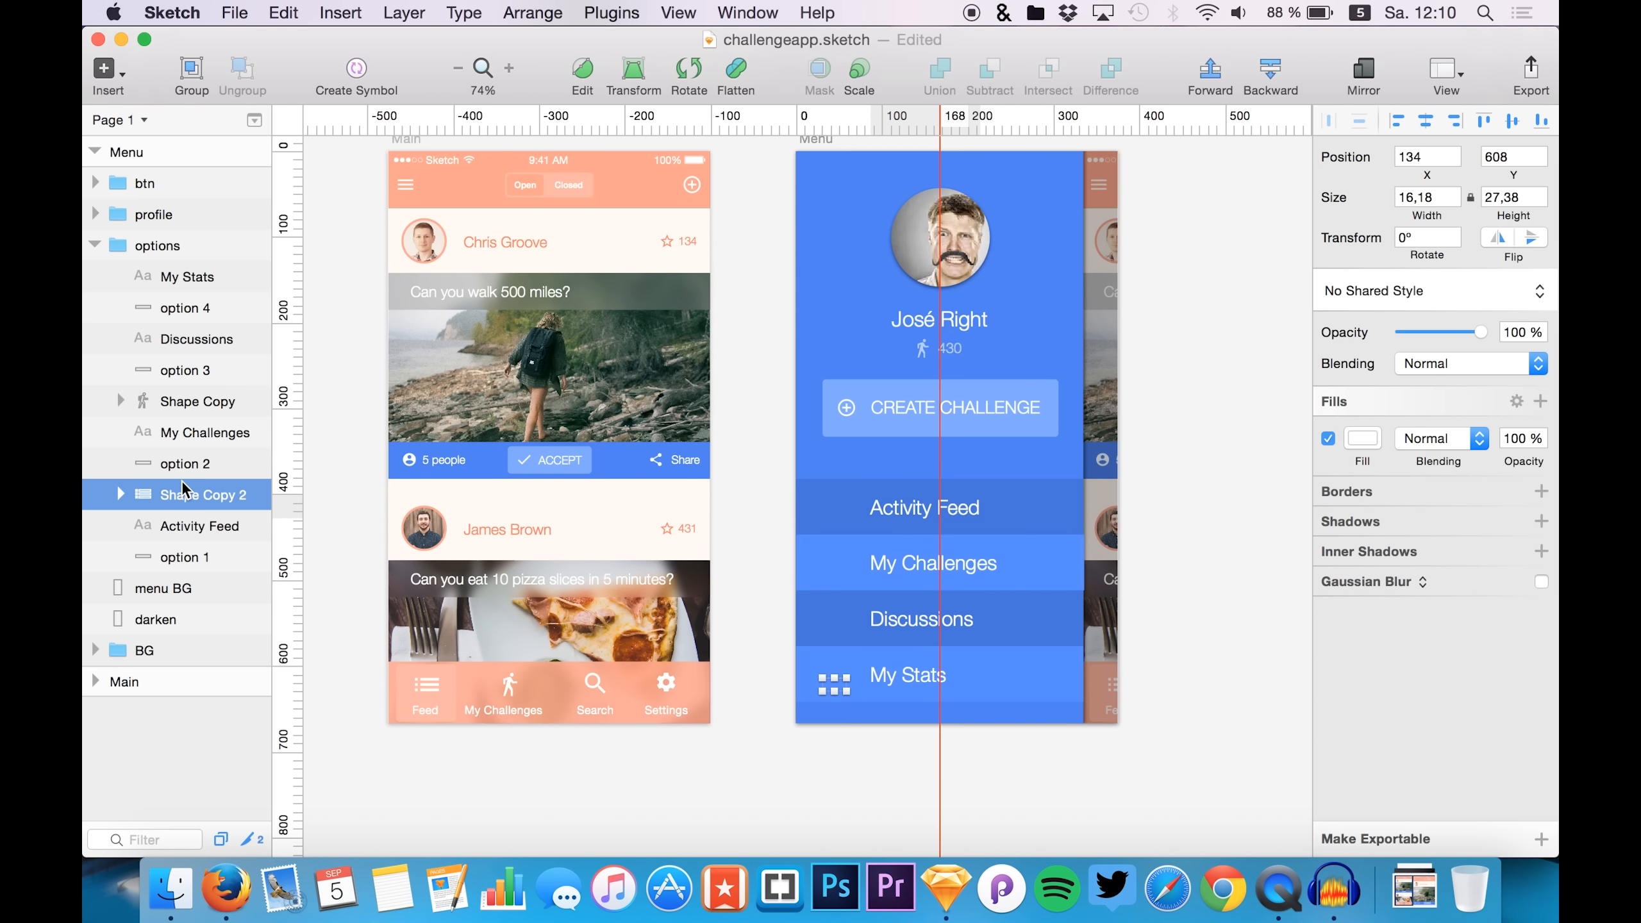
# - Move the pasted list icon up into the Activity Feed row, beside its text label
pyautogui.hotkey('shift', 'Up')
pyautogui.hotkey('shift', 'Up')
pyautogui.hotkey('shift', 'Up')
pyautogui.hotkey('shift', 'Up')
pyautogui.hotkey('shift', 'Up')
pyautogui.hotkey('shift', 'Up')
pyautogui.hotkey('shift', 'Up')
pyautogui.hotkey('shift', 'Up')
pyautogui.hotkey('shift', 'Up')
pyautogui.hotkey('shift', 'Up')
pyautogui.hotkey('shift', 'Up')
pyautogui.hotkey('shift', 'Up')
pyautogui.hotkey('shift', 'Up')
pyautogui.hotkey('shift', 'Up')
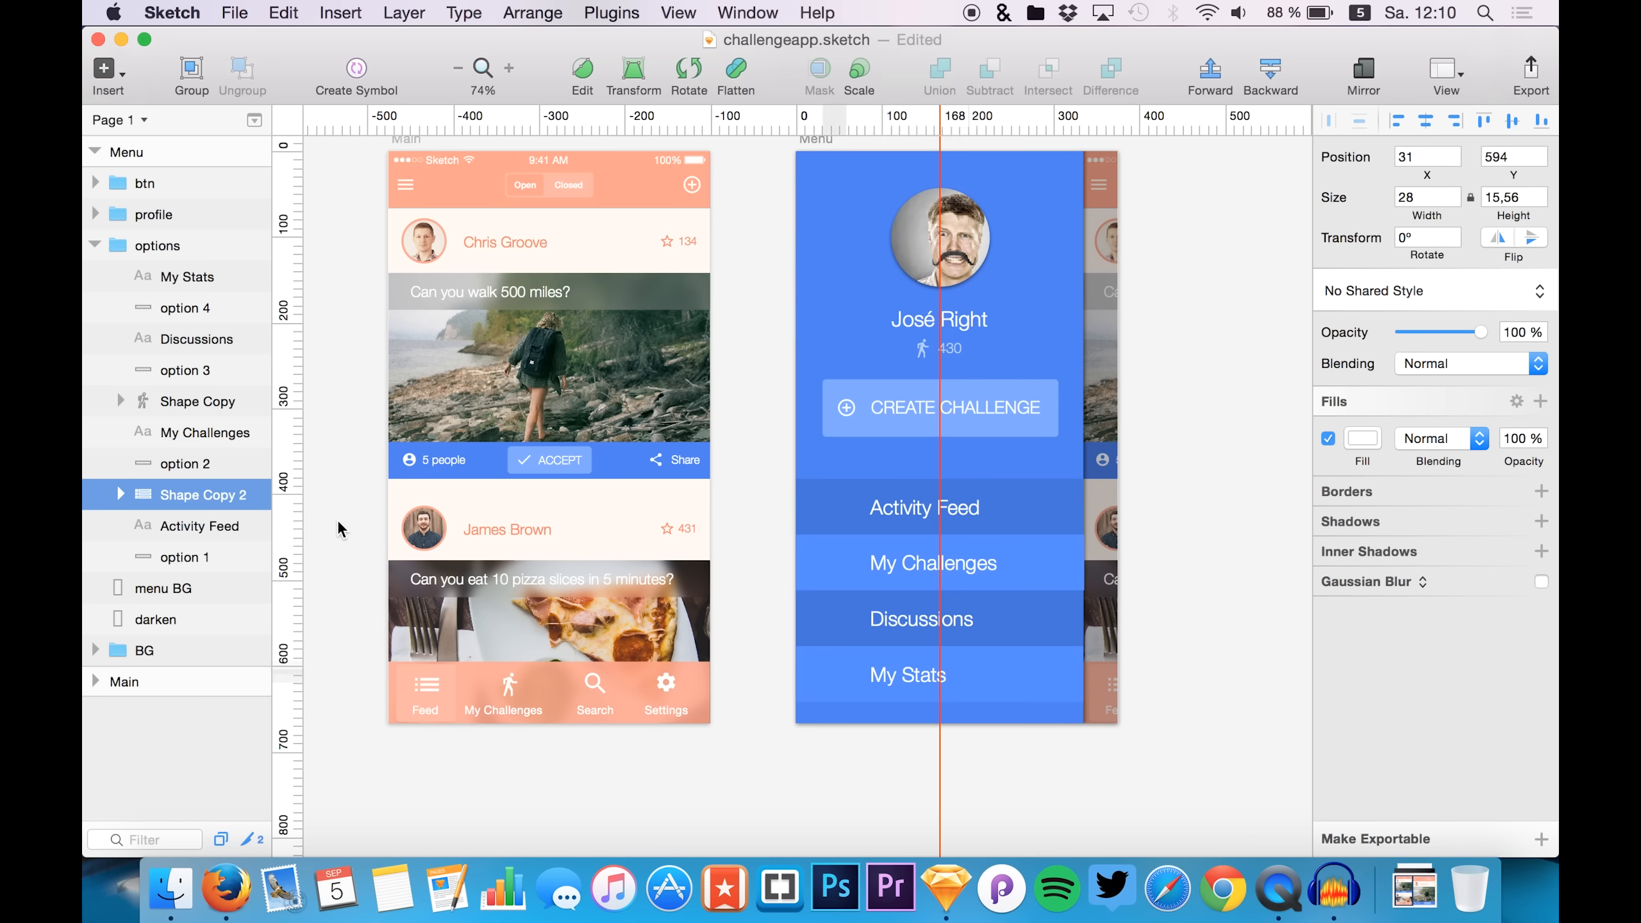
pyautogui.hotkey('shift', 'Up')
pyautogui.hotkey('shift', 'Up')
pyautogui.hotkey('shift', 'Up')
pyautogui.hotkey('shift', 'Up')
pyautogui.hotkey('shift', 'Up')
pyautogui.hotkey('shift', 'Up')
pyautogui.hotkey('shift', 'Up')
# - Move the pasted walking icon beside the My Challenges label at X 37, Y 466, and save the document
pyautogui.click(181, 414)
pyautogui.hotkey('shift', 'Left')
pyautogui.hotkey('shift', 'Left')
pyautogui.hotkey('shift', 'Left')
pyautogui.hotkey('shift', 'Left')
pyautogui.hotkey('shift', 'Left')
pyautogui.hotkey('shift', 'Left')
pyautogui.hotkey('shift', 'Left')
pyautogui.hotkey('shift', 'Left')
pyautogui.hotkey('shift', 'Left')
pyautogui.hotkey('shift', 'Left')
pyautogui.hotkey('shift', 'Up')
pyautogui.hotkey('shift', 'Up')
pyautogui.hotkey('shift', 'Up')
pyautogui.hotkey('shift', 'Up')
pyautogui.hotkey('shift', 'Up')
pyautogui.hotkey('shift', 'Up')
pyautogui.hotkey('shift', 'Up')
pyautogui.hotkey('shift', 'Up')
pyautogui.hotkey('shift', 'Up')
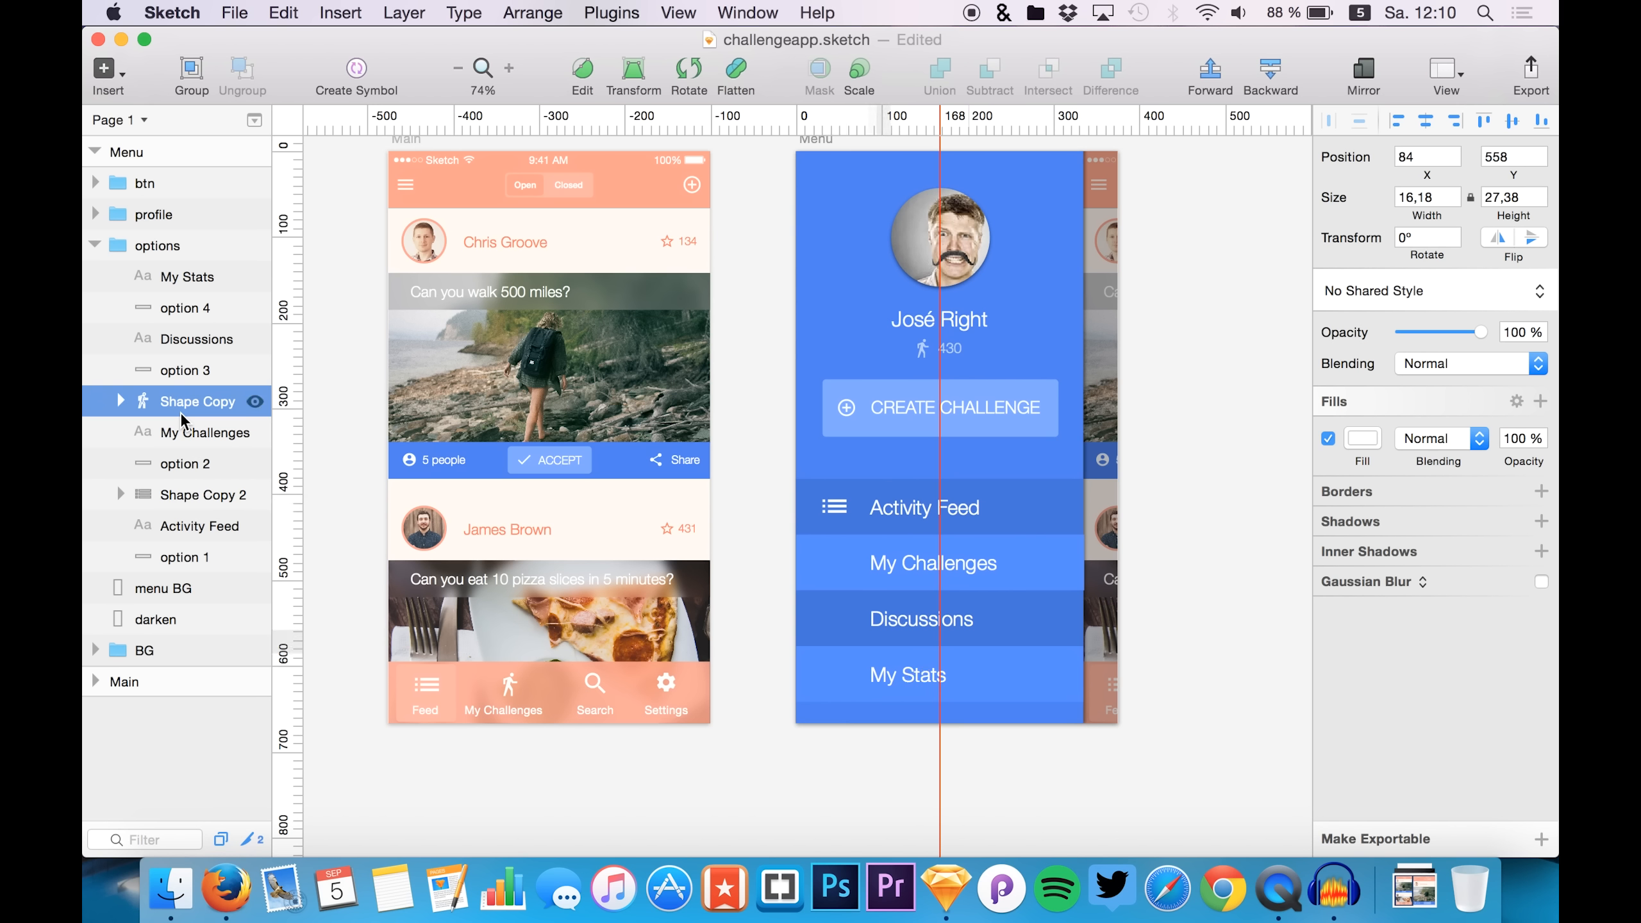
pyautogui.hotkey('shift', 'Up')
pyautogui.hotkey('shift', 'Up')
pyautogui.hotkey('shift', 'Up')
pyautogui.press('Right')
pyautogui.press('Right')
pyautogui.press('Right')
pyautogui.press('Right')
pyautogui.press('Right')
pyautogui.press('Right')
pyautogui.press('Right')
pyautogui.press('Right')
pyautogui.press('Right')
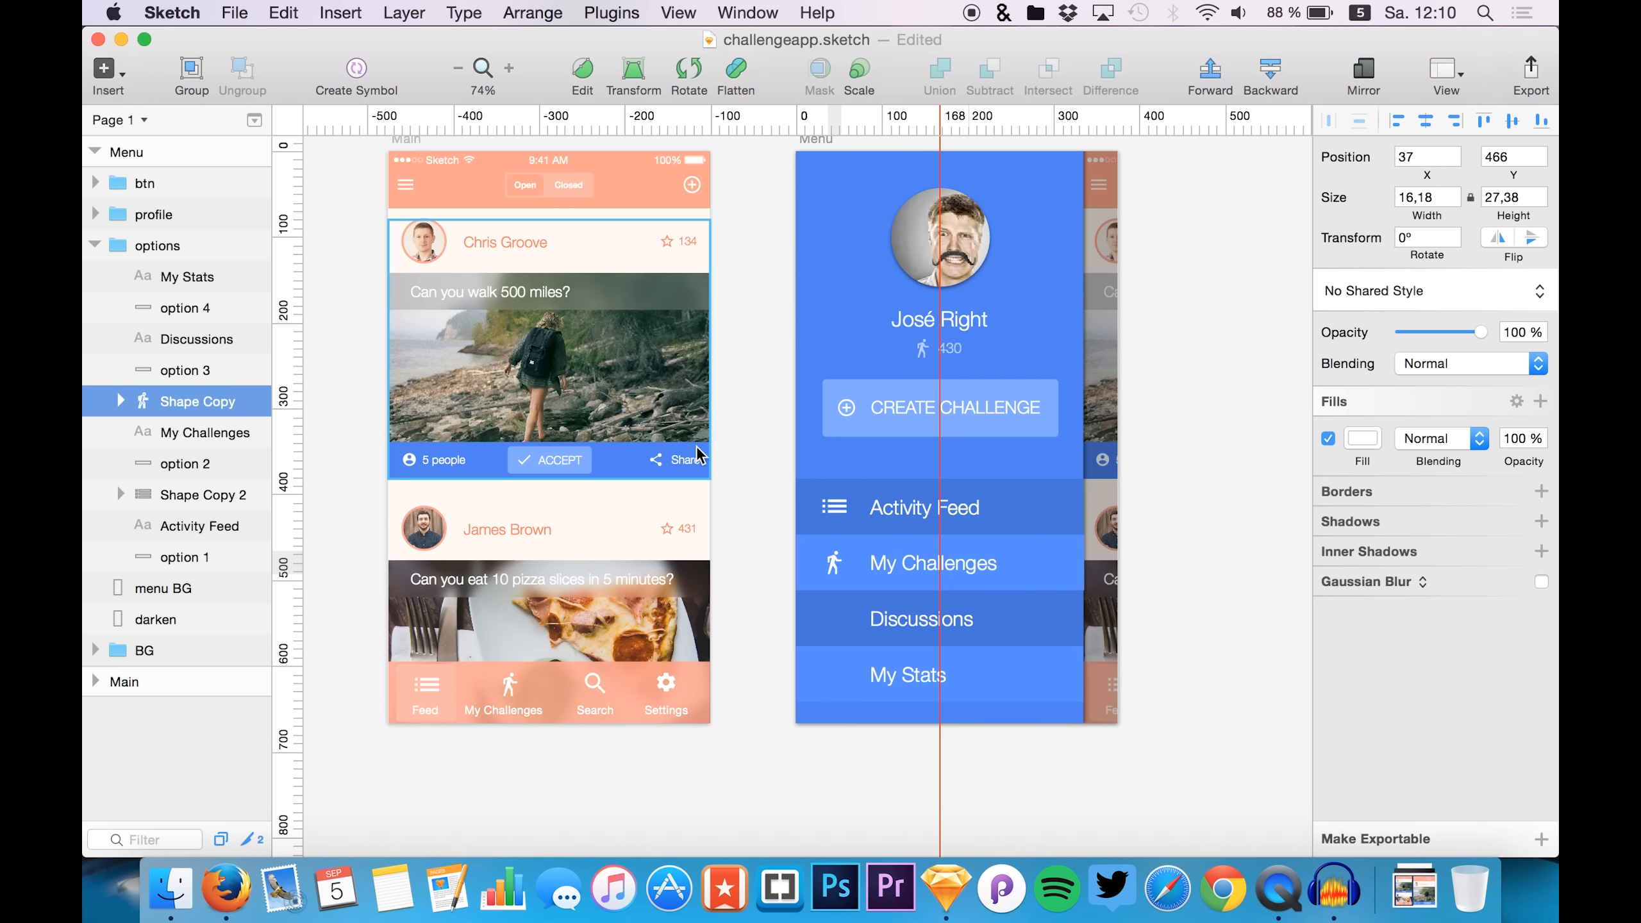
pyautogui.press('super+s')
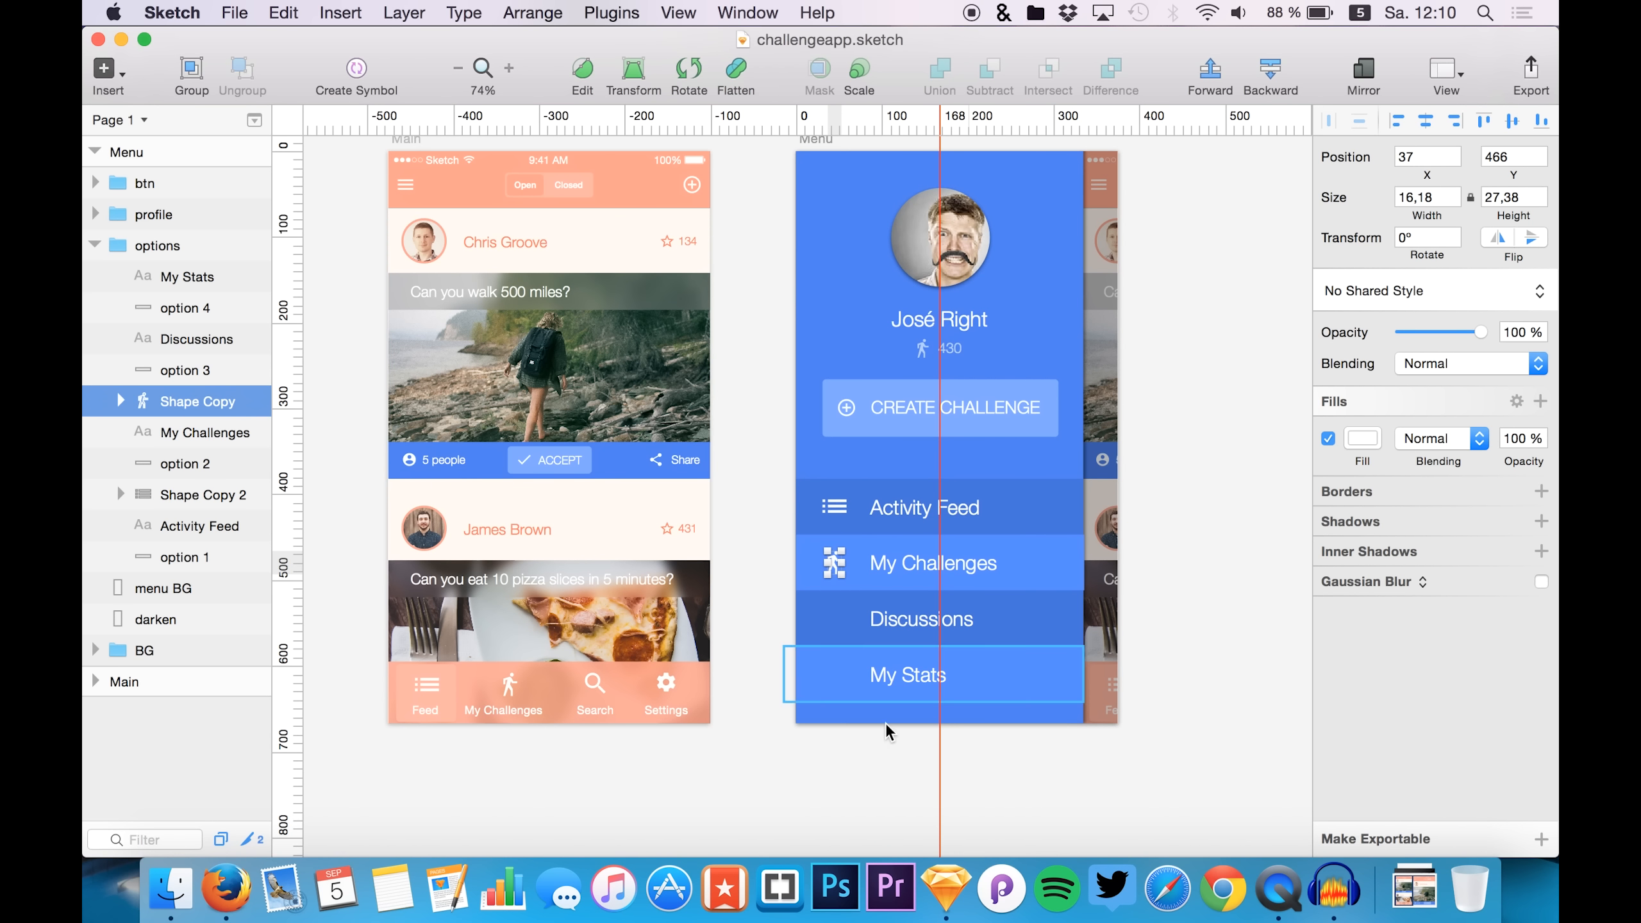
pyautogui.click(874, 747)
# - Switch to Material Design Icons.sketch and look through the icon categories for a speech bubble icon for Discussions
pyautogui.hotkey('ctrl', 'Up')
pyautogui.click(942, 614)
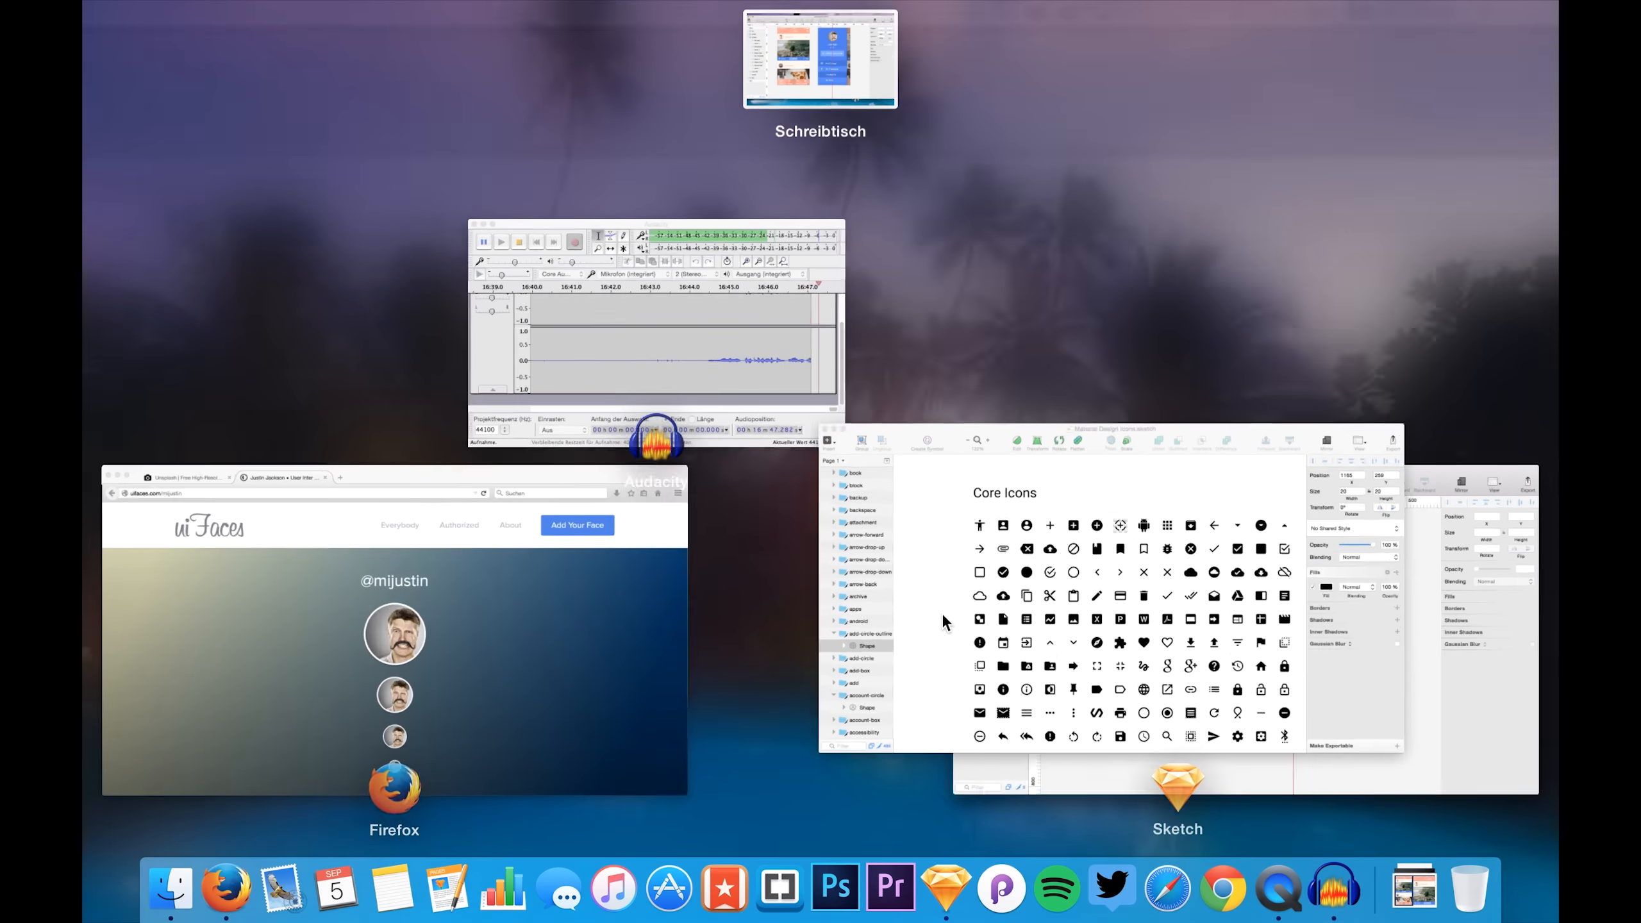
pyautogui.scroll(-5, 734, 397)
pyautogui.hscroll(6, 734, 397)
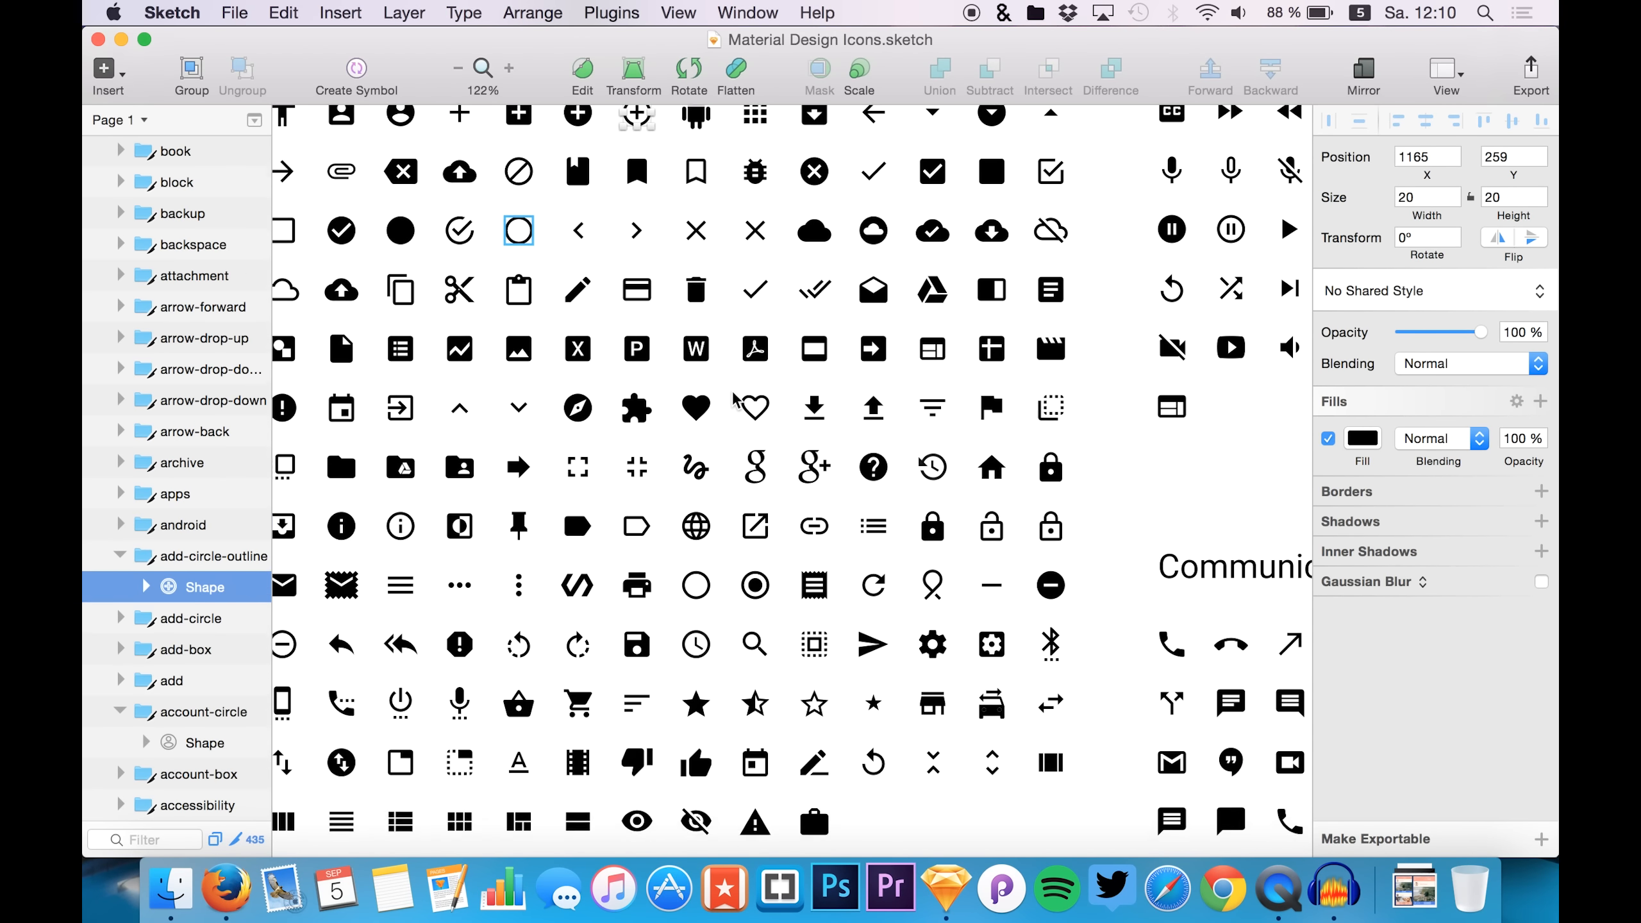
pyautogui.scroll(-2, 734, 398)
pyautogui.hscroll(-4, 735, 398)
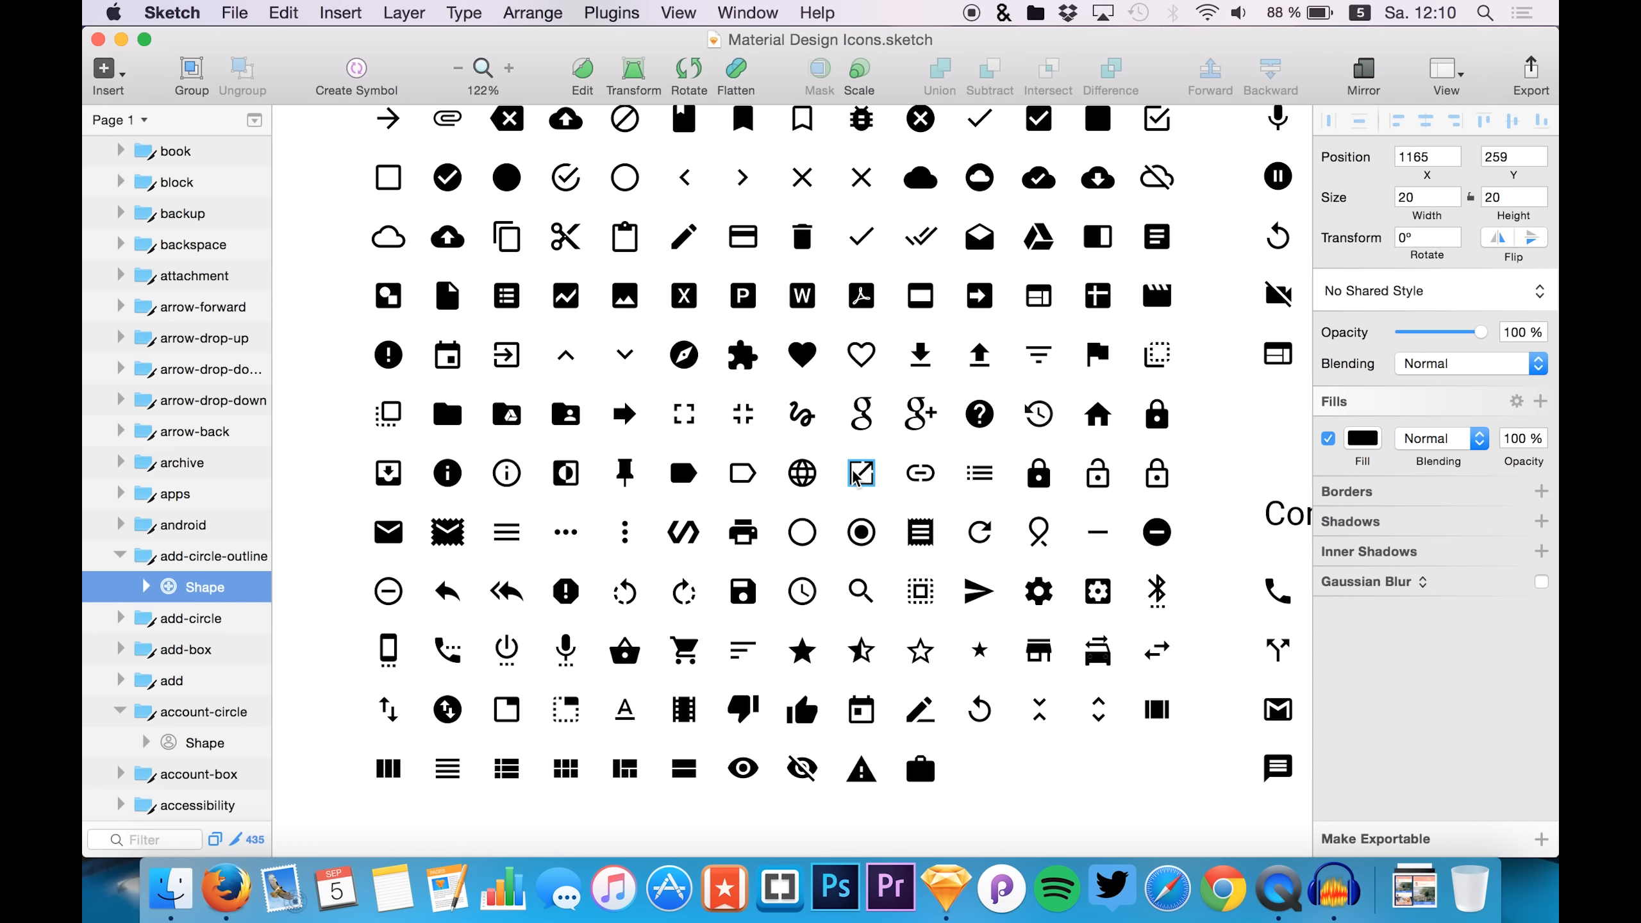
pyautogui.scroll(-1, 800, 477)
pyautogui.hscroll(1, 800, 477)
pyautogui.scroll(-15, 801, 477)
pyautogui.hscroll(20, 813, 491)
pyautogui.scroll(10, 812, 492)
pyautogui.scroll(10, 812, 491)
pyautogui.hscroll(-6, 812, 491)
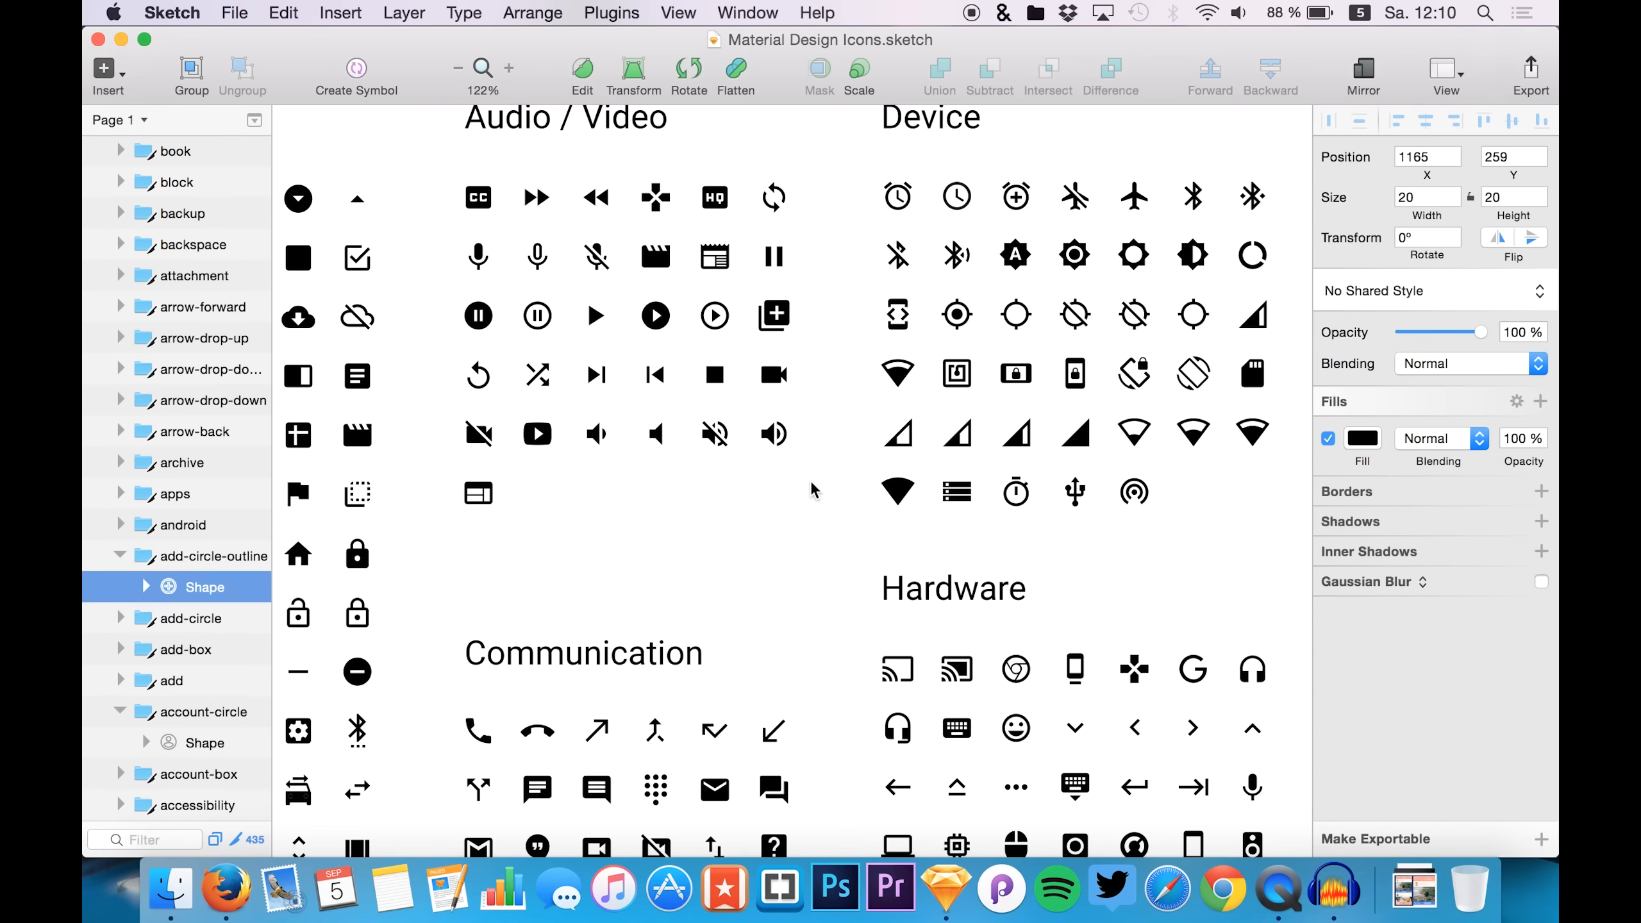
pyautogui.scroll(-20, 812, 491)
pyautogui.hscroll(-10, 812, 491)
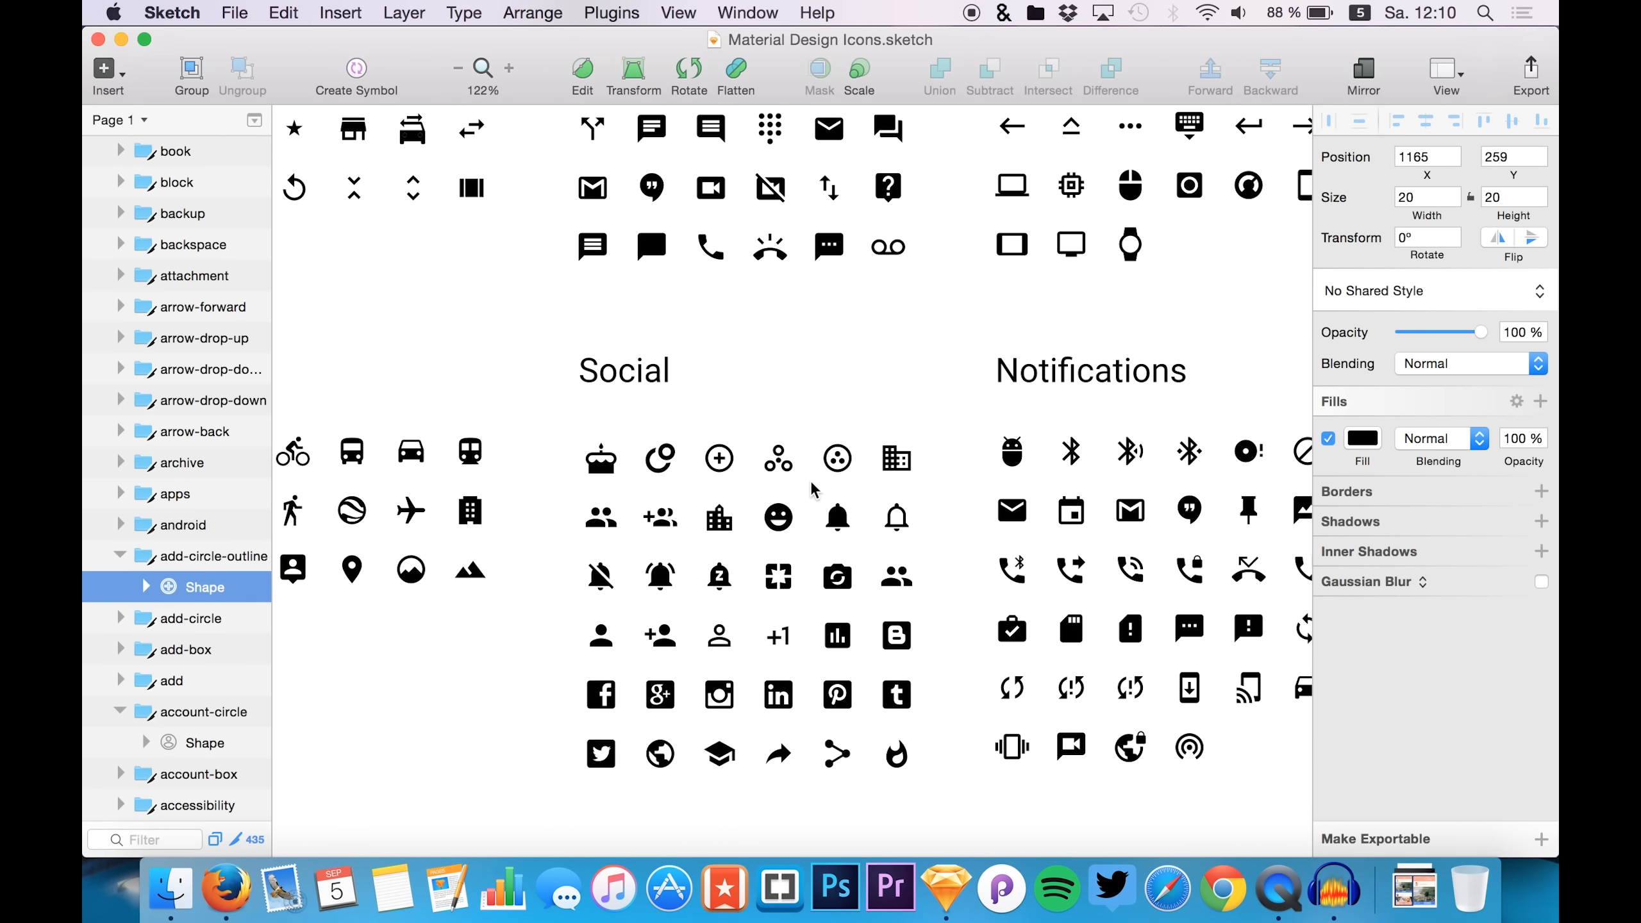
pyautogui.hscroll(10, 813, 491)
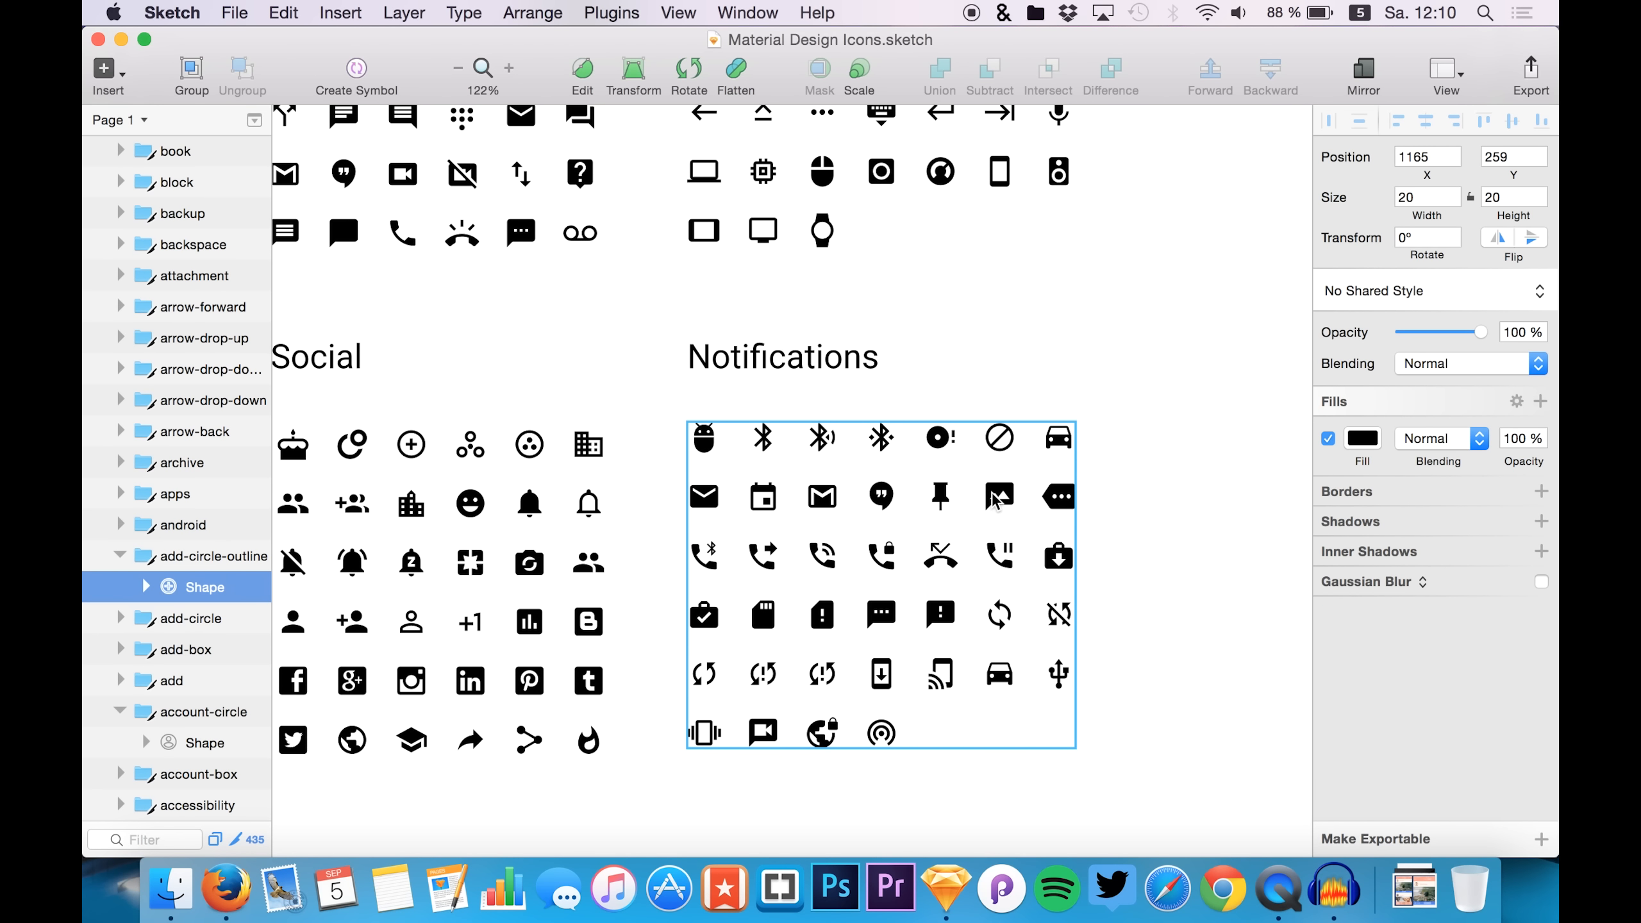
# - Turn the sms icon under Notifications into a plain speech bubble by deleting its three dot paths
pyautogui.doubleClick(879, 620)
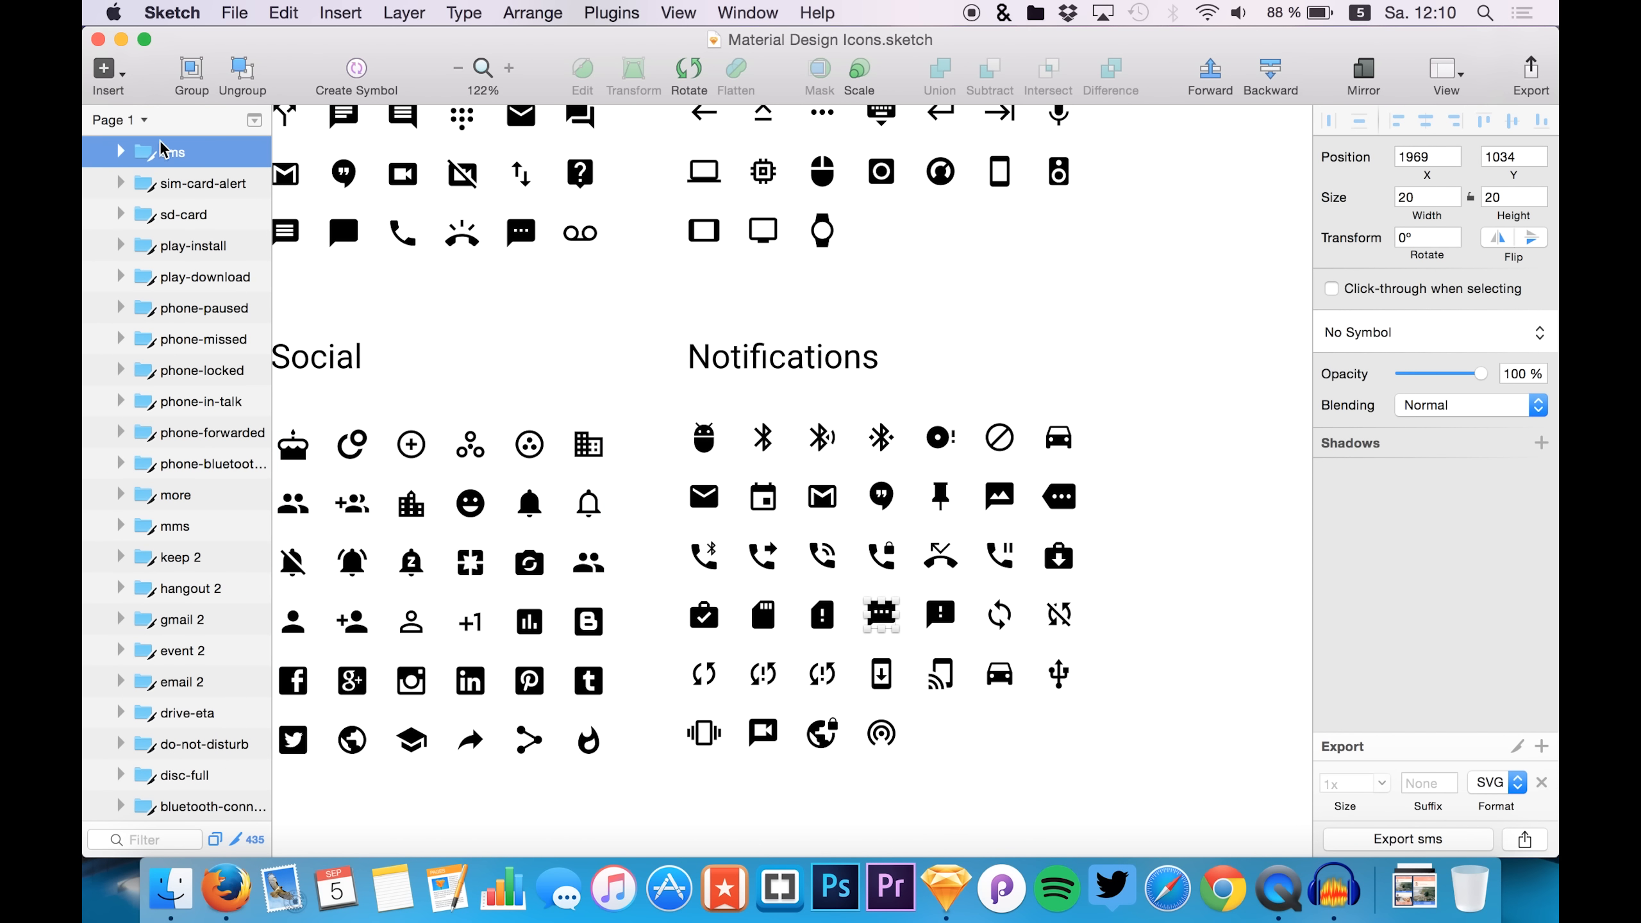
pyautogui.click(120, 155)
pyautogui.click(145, 182)
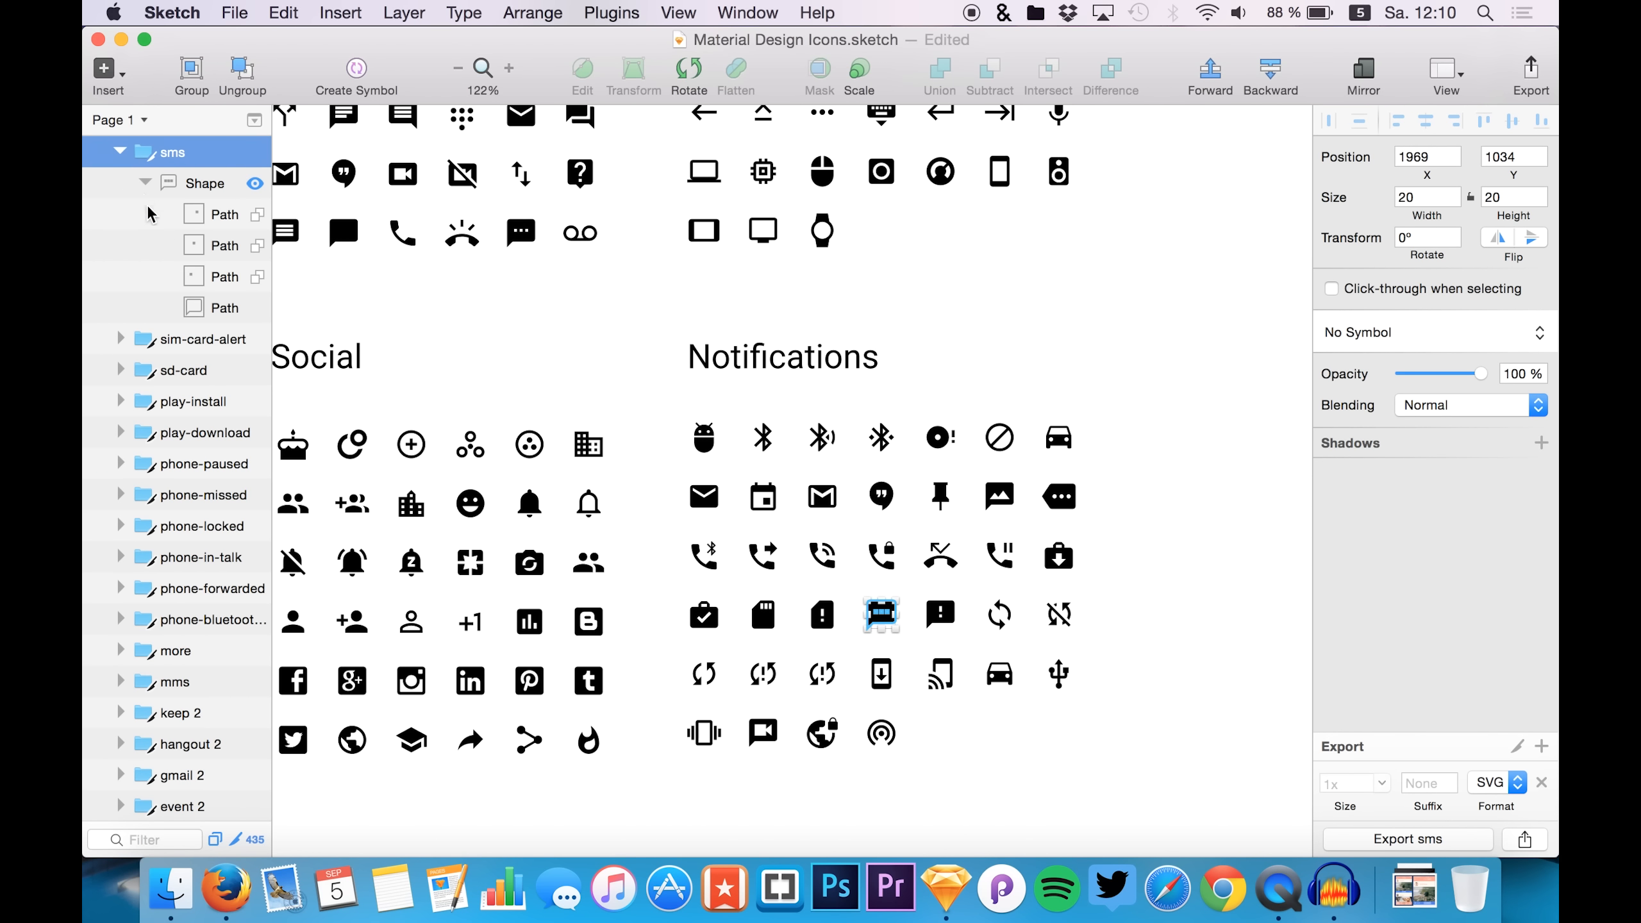
pyautogui.click(208, 243)
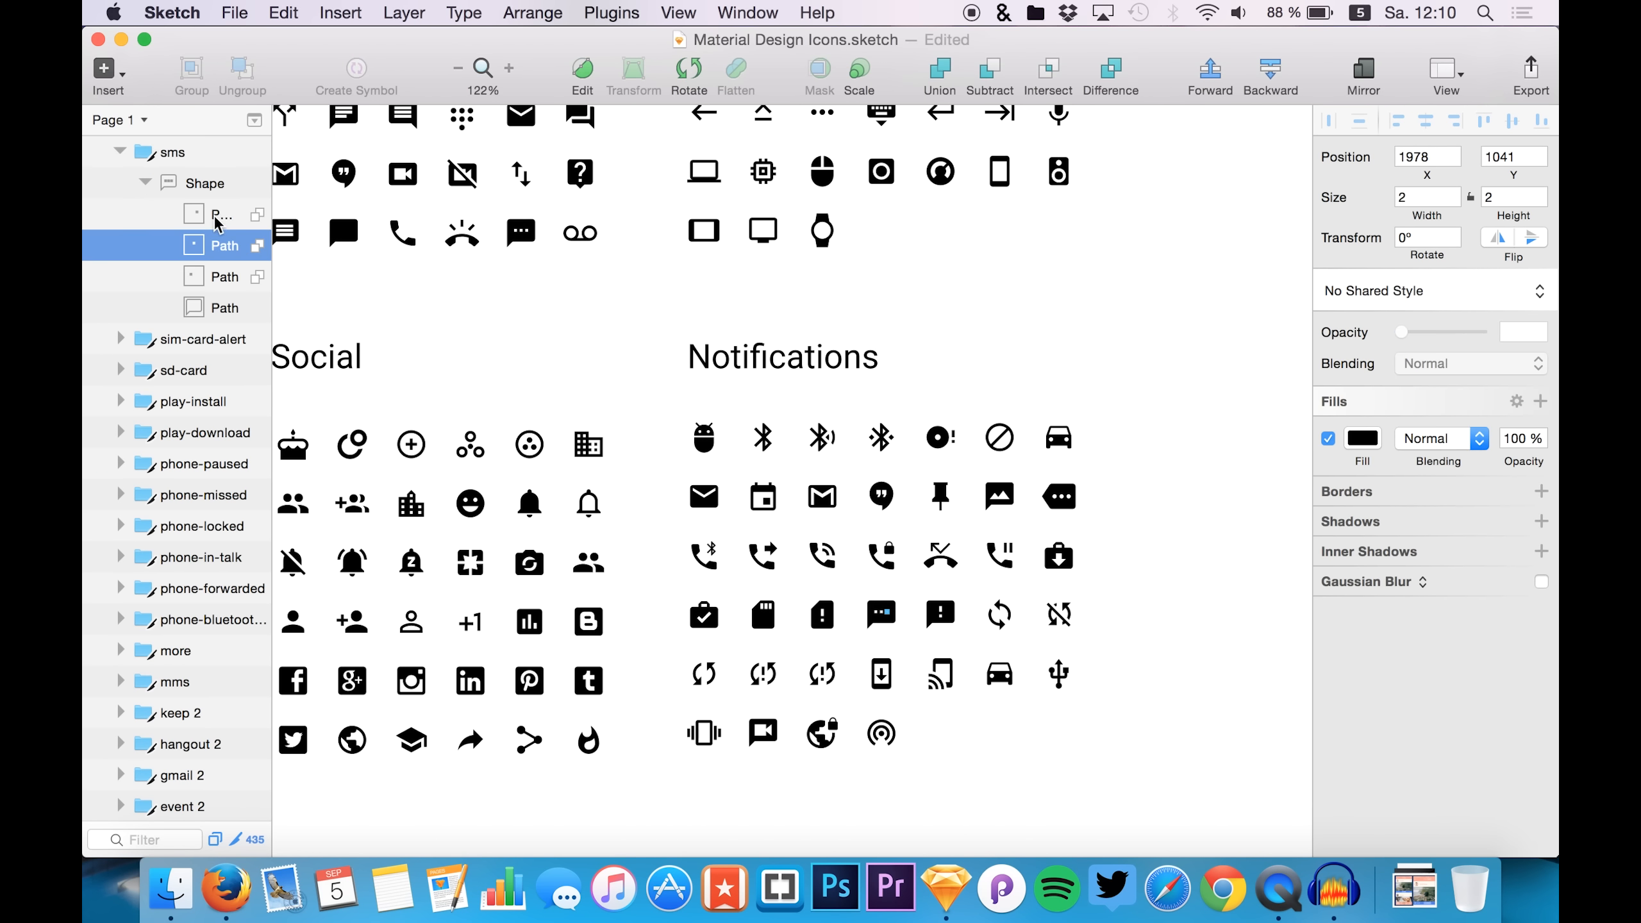
pyautogui.click(214, 217)
pyautogui.press('Delete')
pyautogui.click(214, 218)
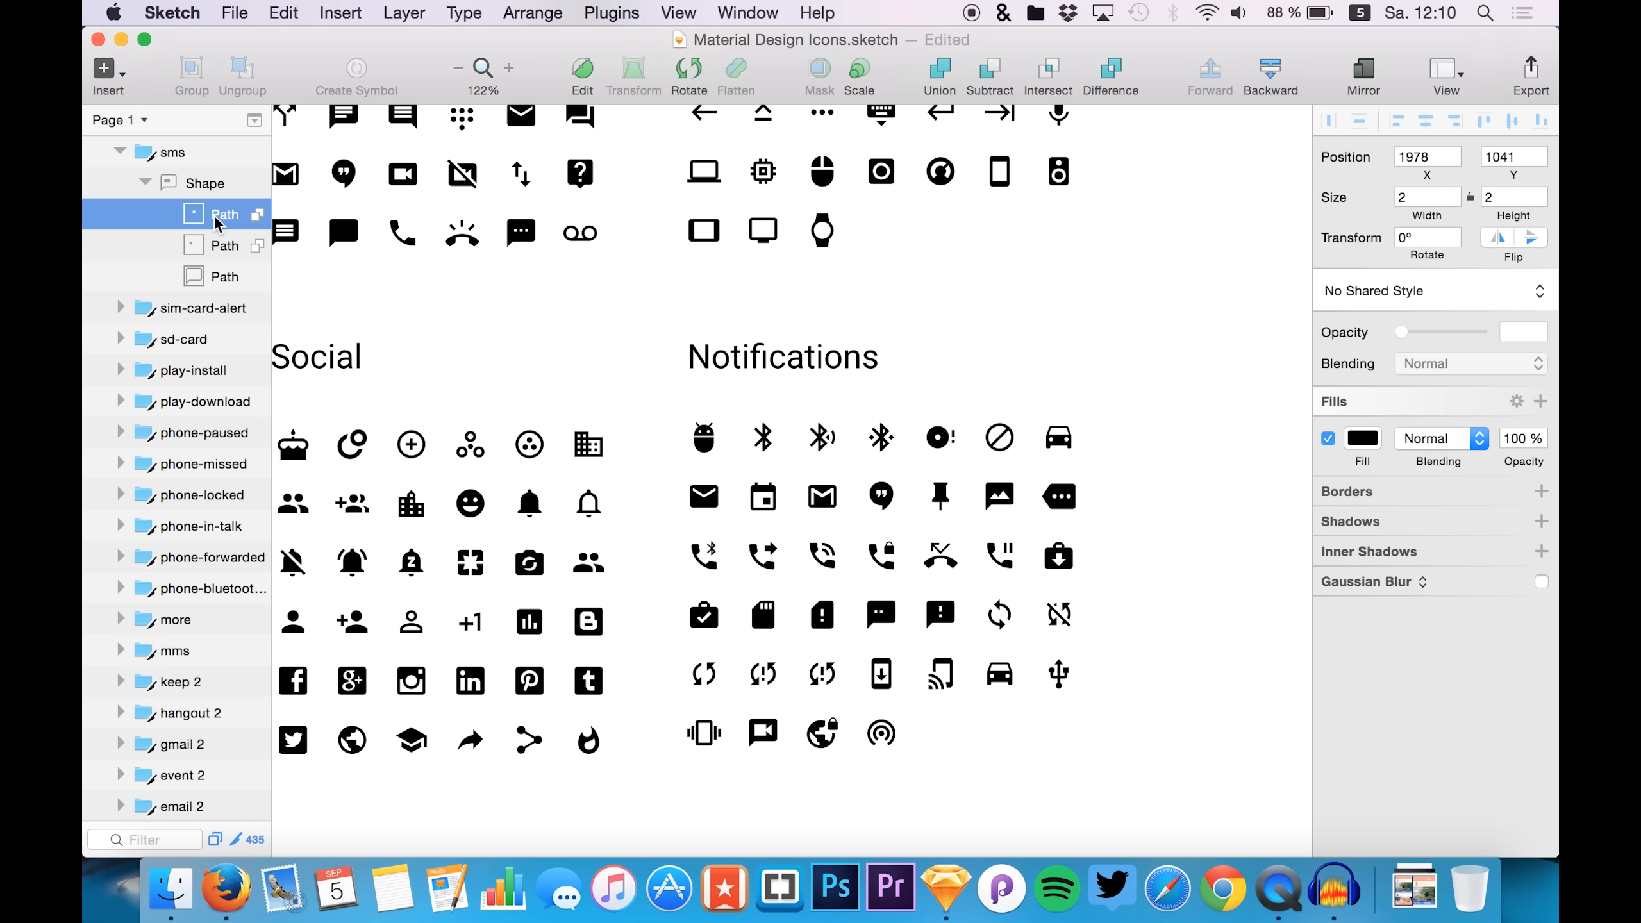
pyautogui.press('Delete')
pyautogui.click(211, 215)
pyautogui.press('Delete')
# - Copy the plain bubble shape from the sms group and paste it directly above the Discussions text layer in challengeapp.sketch
pyautogui.click(160, 185)
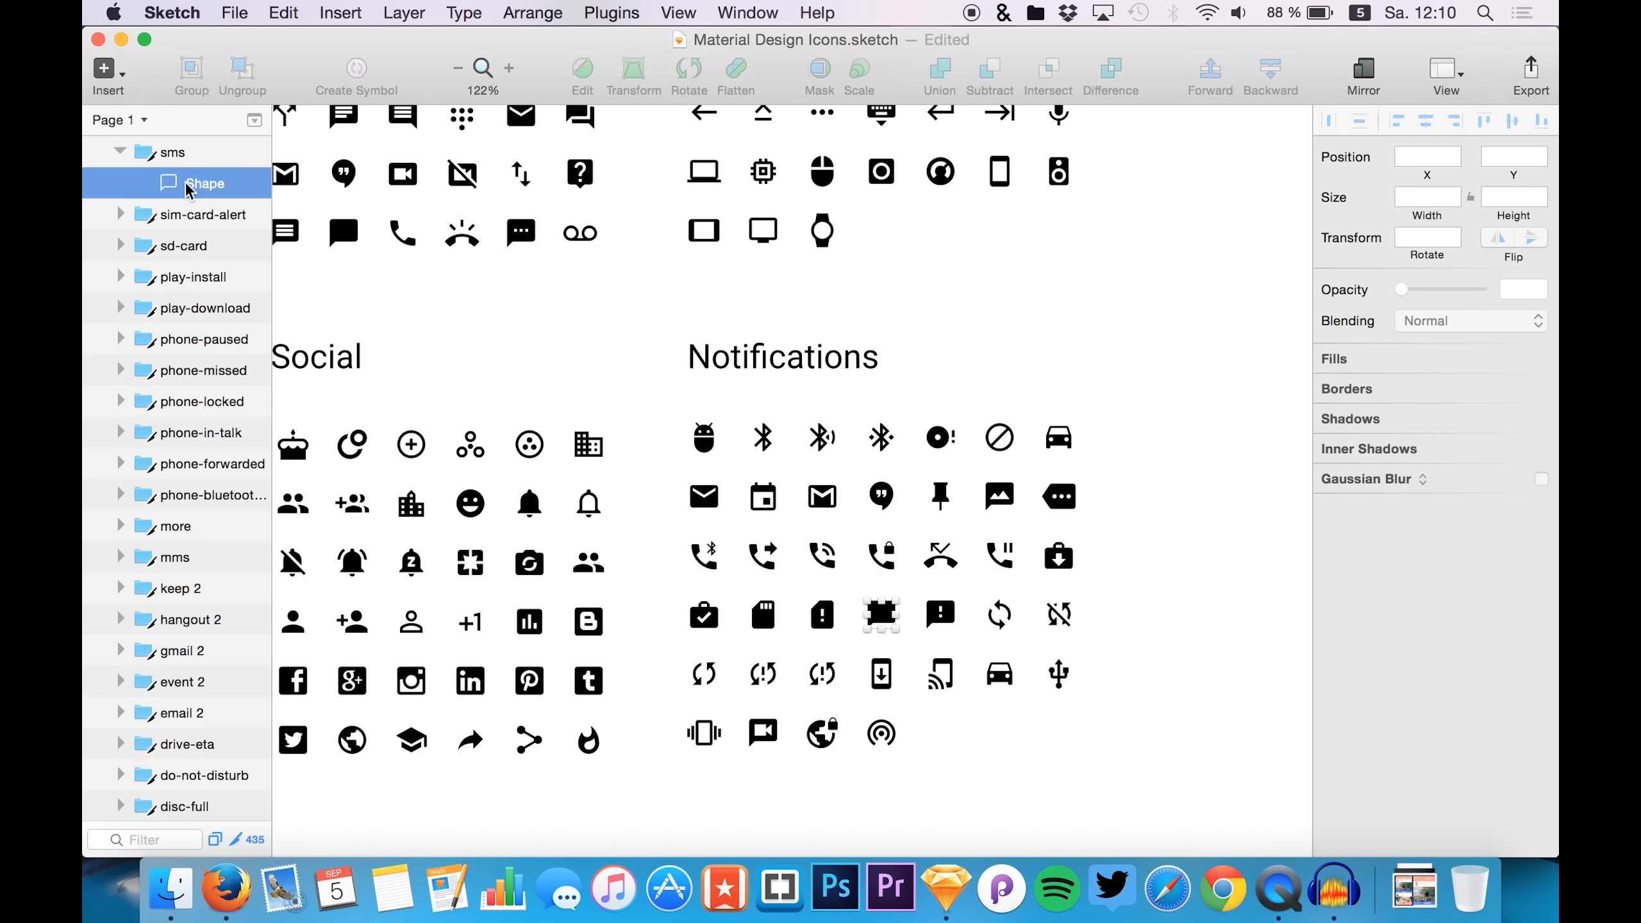
pyautogui.press('F4')
pyautogui.press('F4')
pyautogui.press('F3')
pyautogui.click(878, 569)
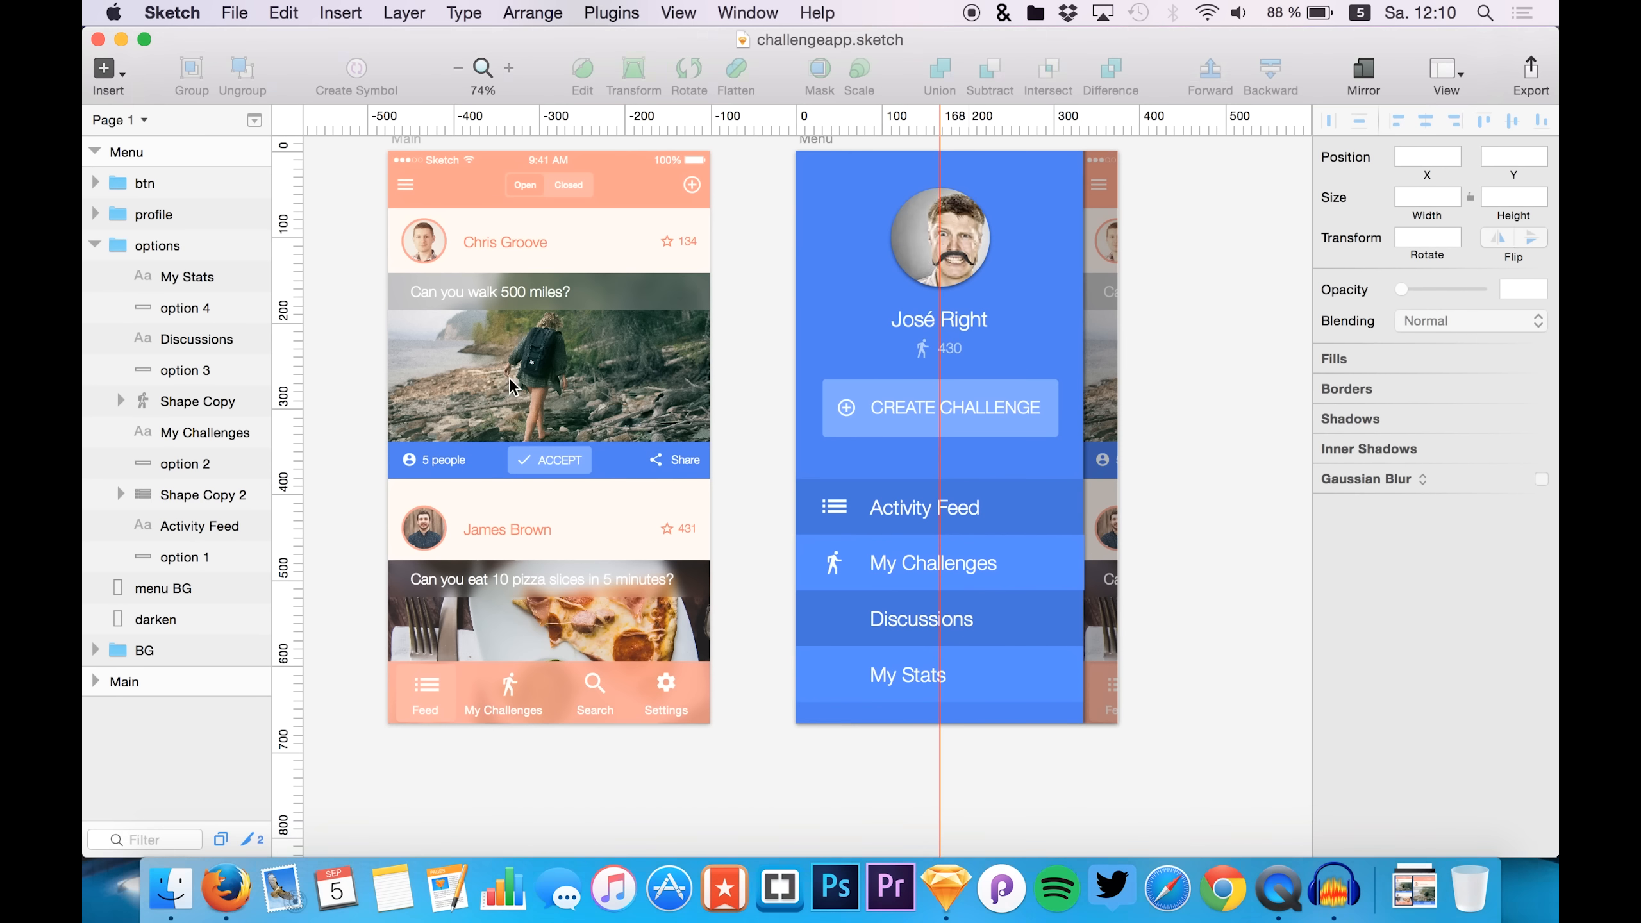
pyautogui.click(184, 338)
pyautogui.press('super+v')
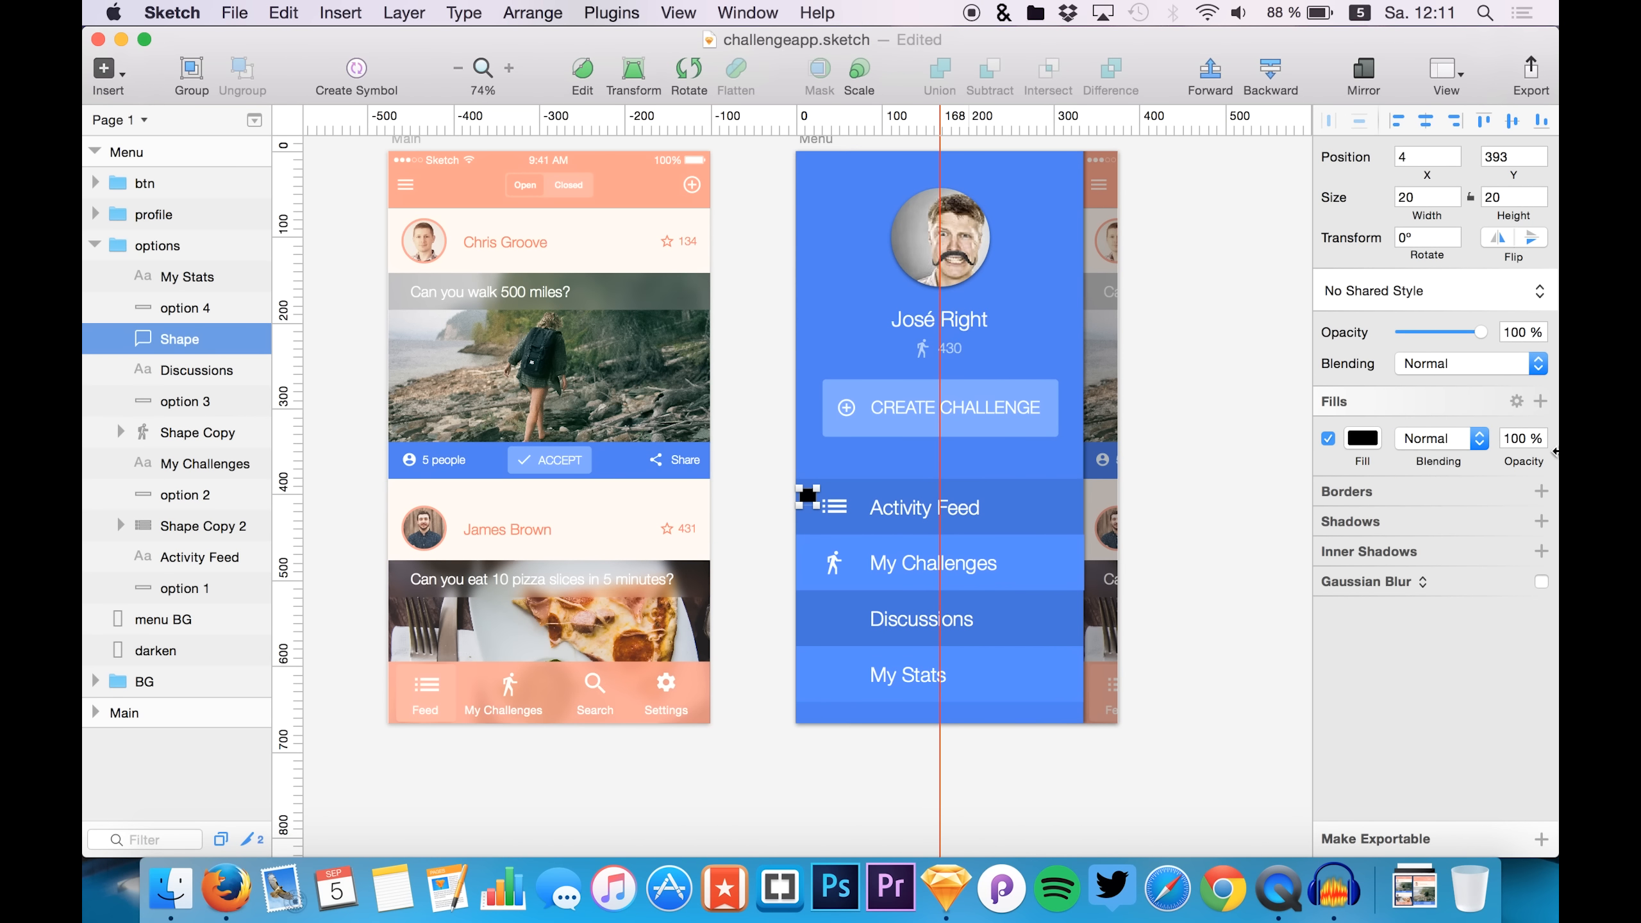
# - Set the pasted speech bubble's fill colour to white (FFFFFF)
pyautogui.click(1365, 439)
pyautogui.click(1510, 847)
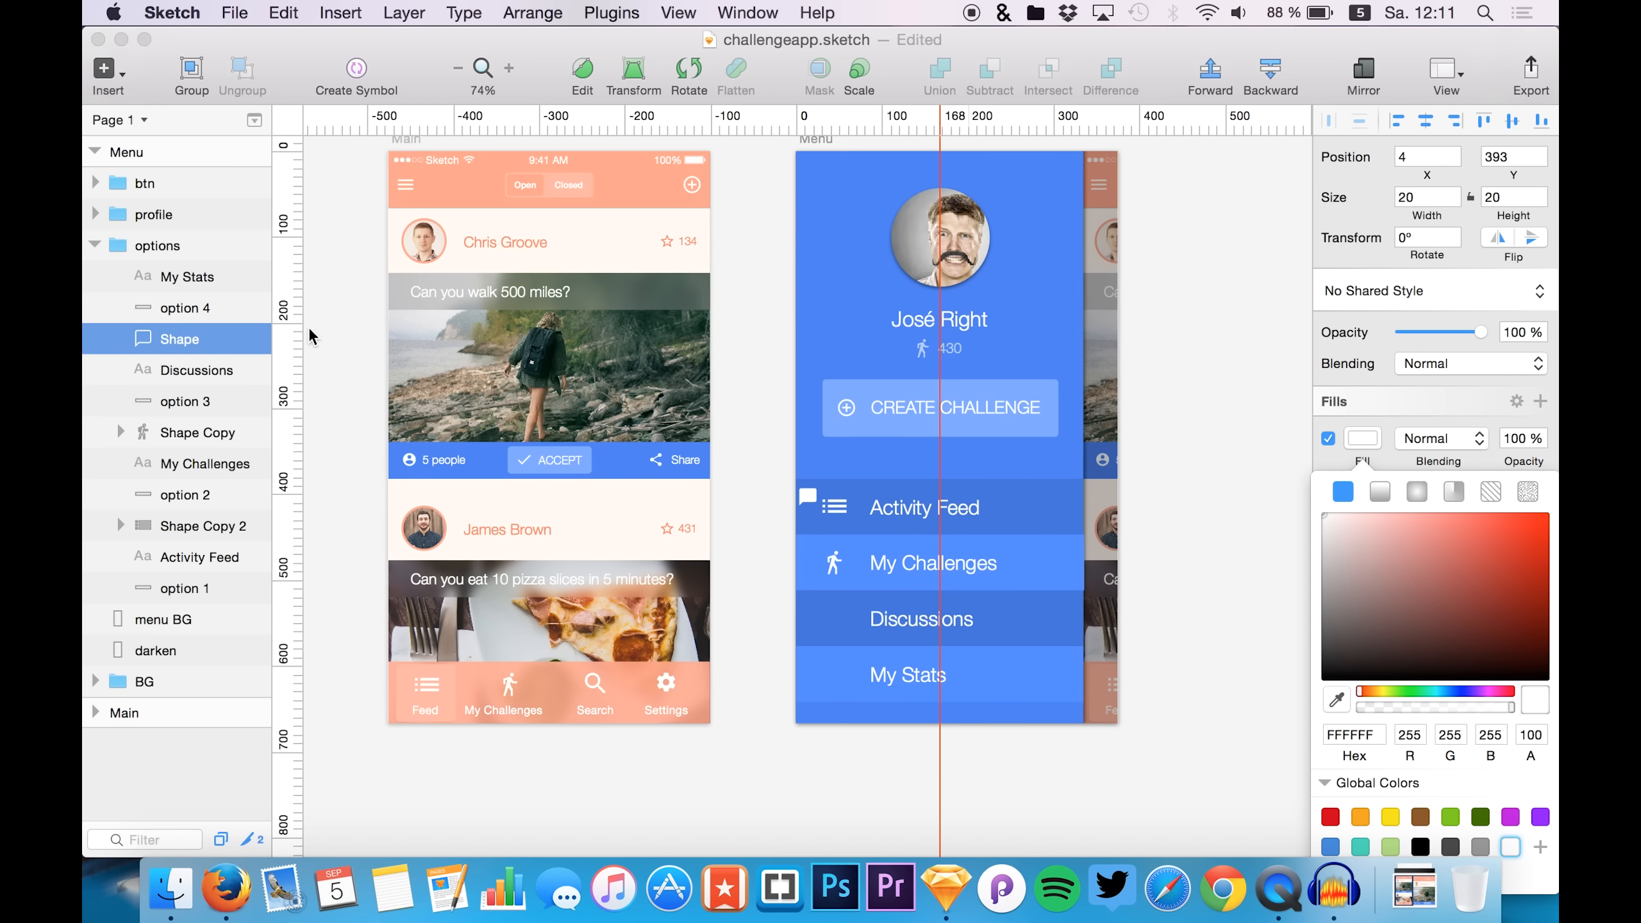
pyautogui.click(186, 370)
# - Position the speech bubble icon beside the Discussions label at X 35,18, Y 536, and save the document
pyautogui.click(182, 343)
pyautogui.moveTo(803, 412); pyautogui.dragTo(835, 540)
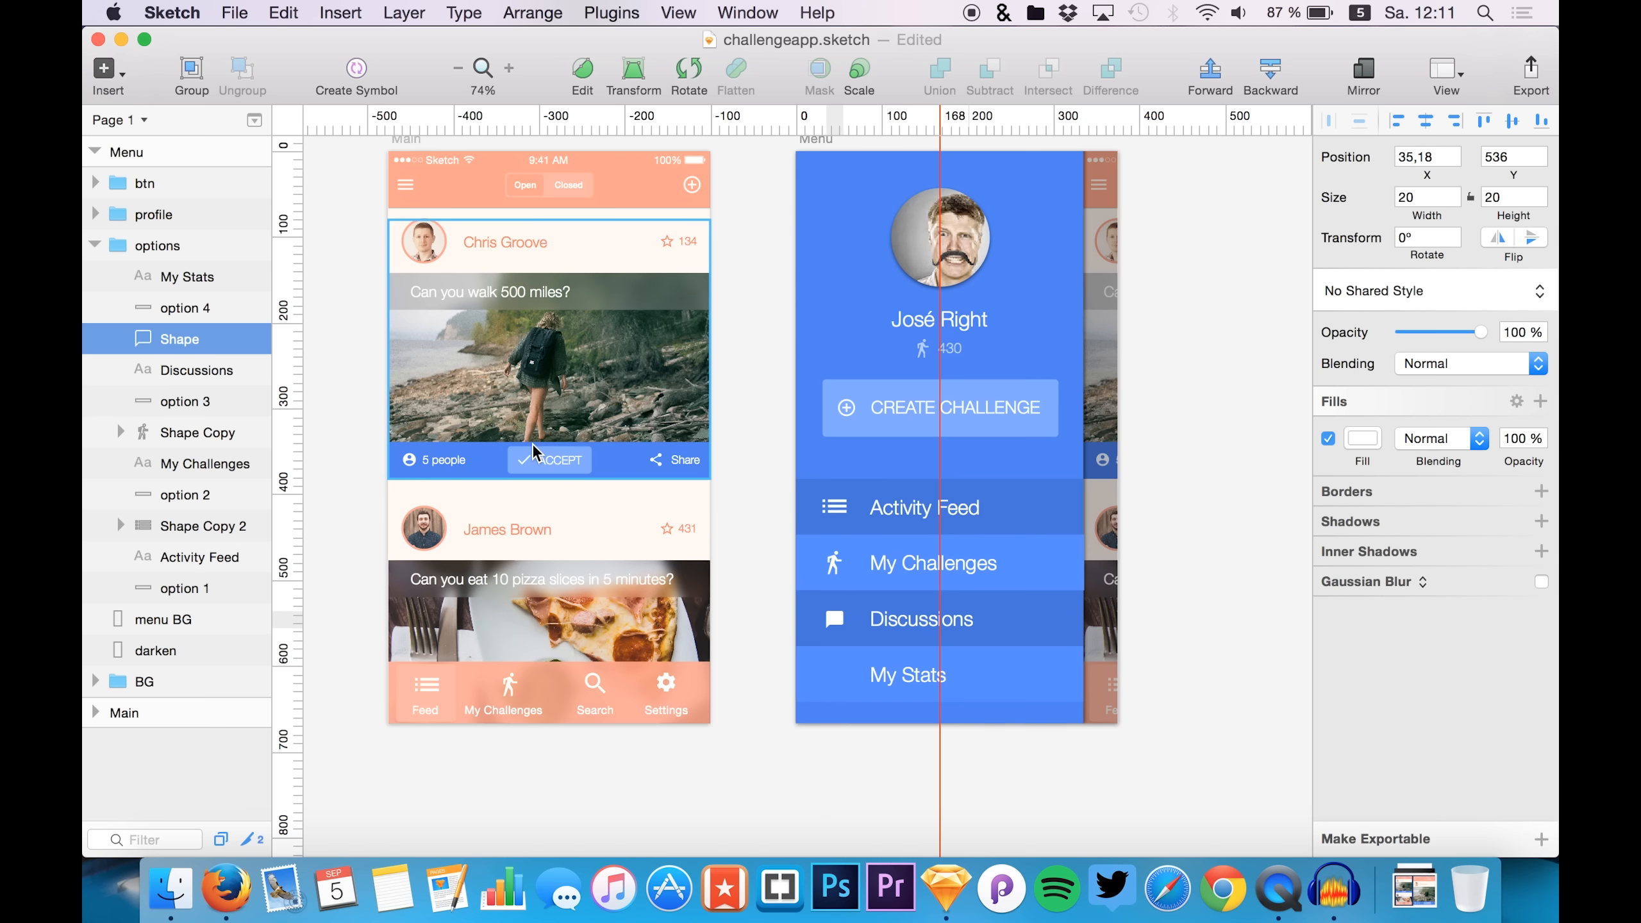
pyautogui.click(585, 538)
pyautogui.press('super+s')
# - Switch to Material Design Icons.sketch and examine the Core Icons set for an icon that suits the My Stats option
pyautogui.hotkey('ctrl', 'Up')
pyautogui.click(877, 593)
pyautogui.hscroll(-10, 577, 562)
pyautogui.scroll(10, 577, 562)
pyautogui.scroll(10, 575, 562)
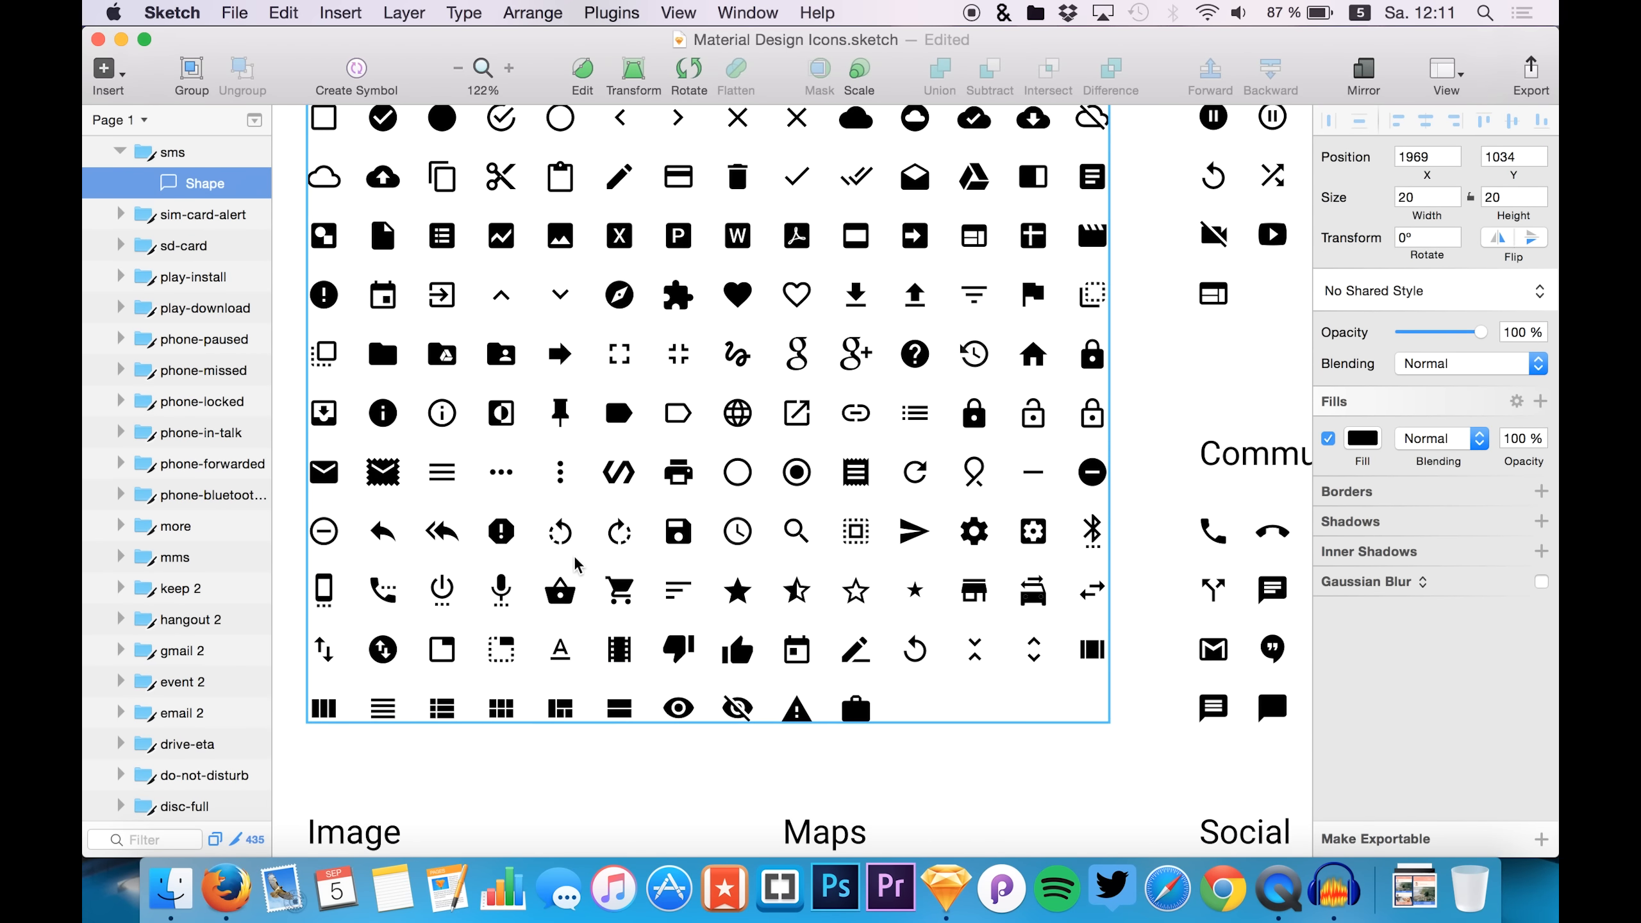
pyautogui.scroll(-6, 575, 562)
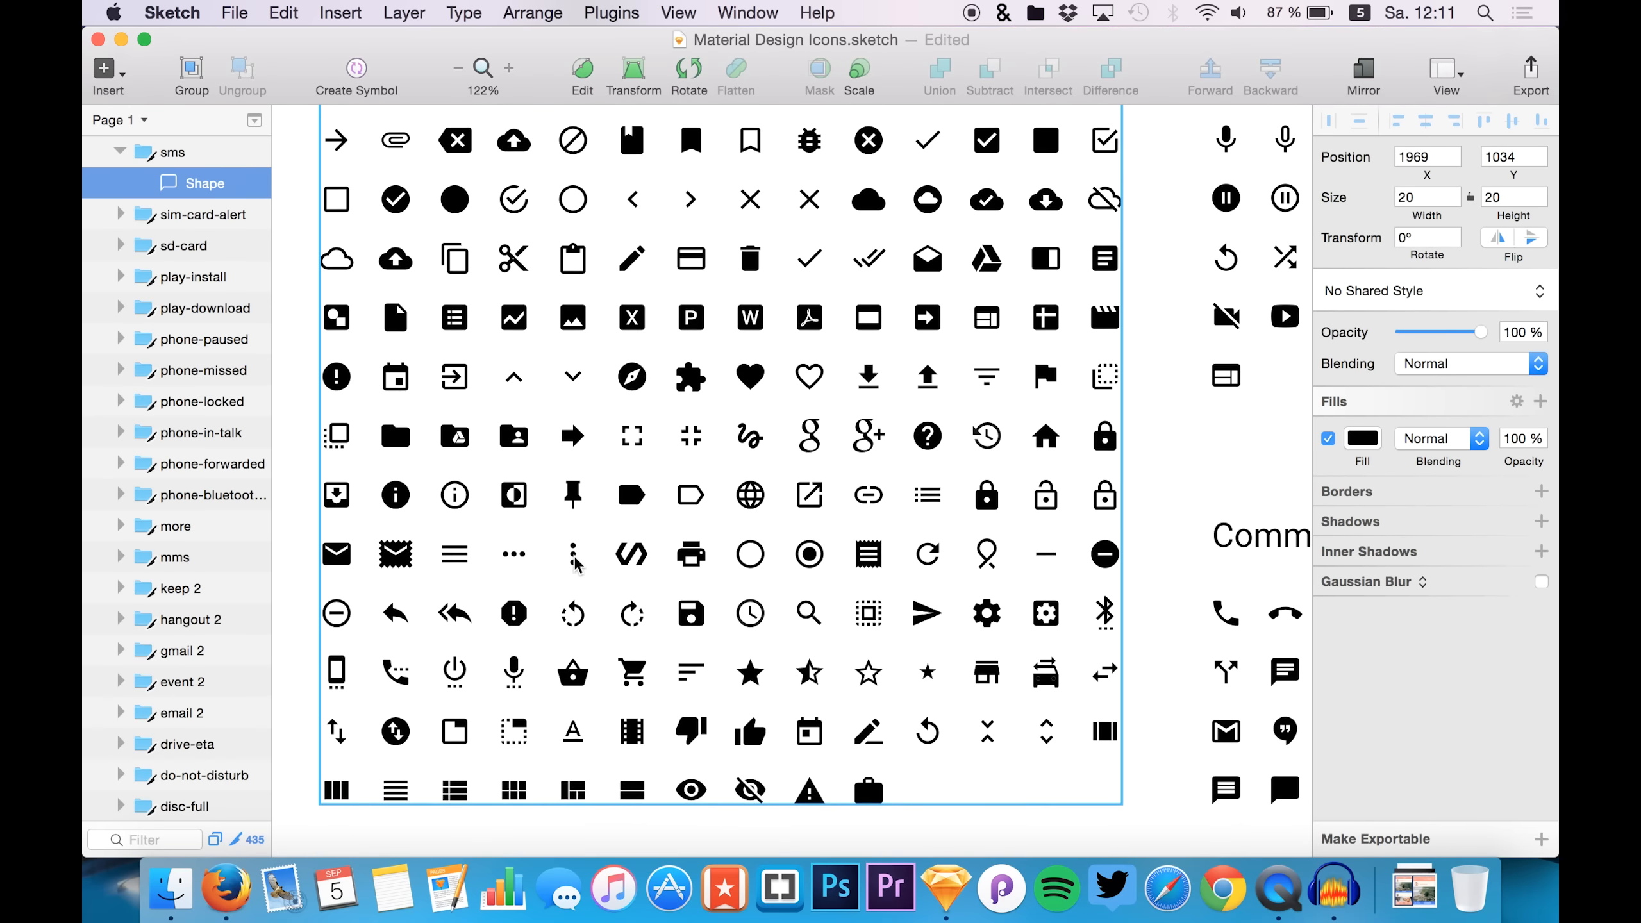
pyautogui.scroll(2, 840, 561)
pyautogui.scroll(-1, 1137, 560)
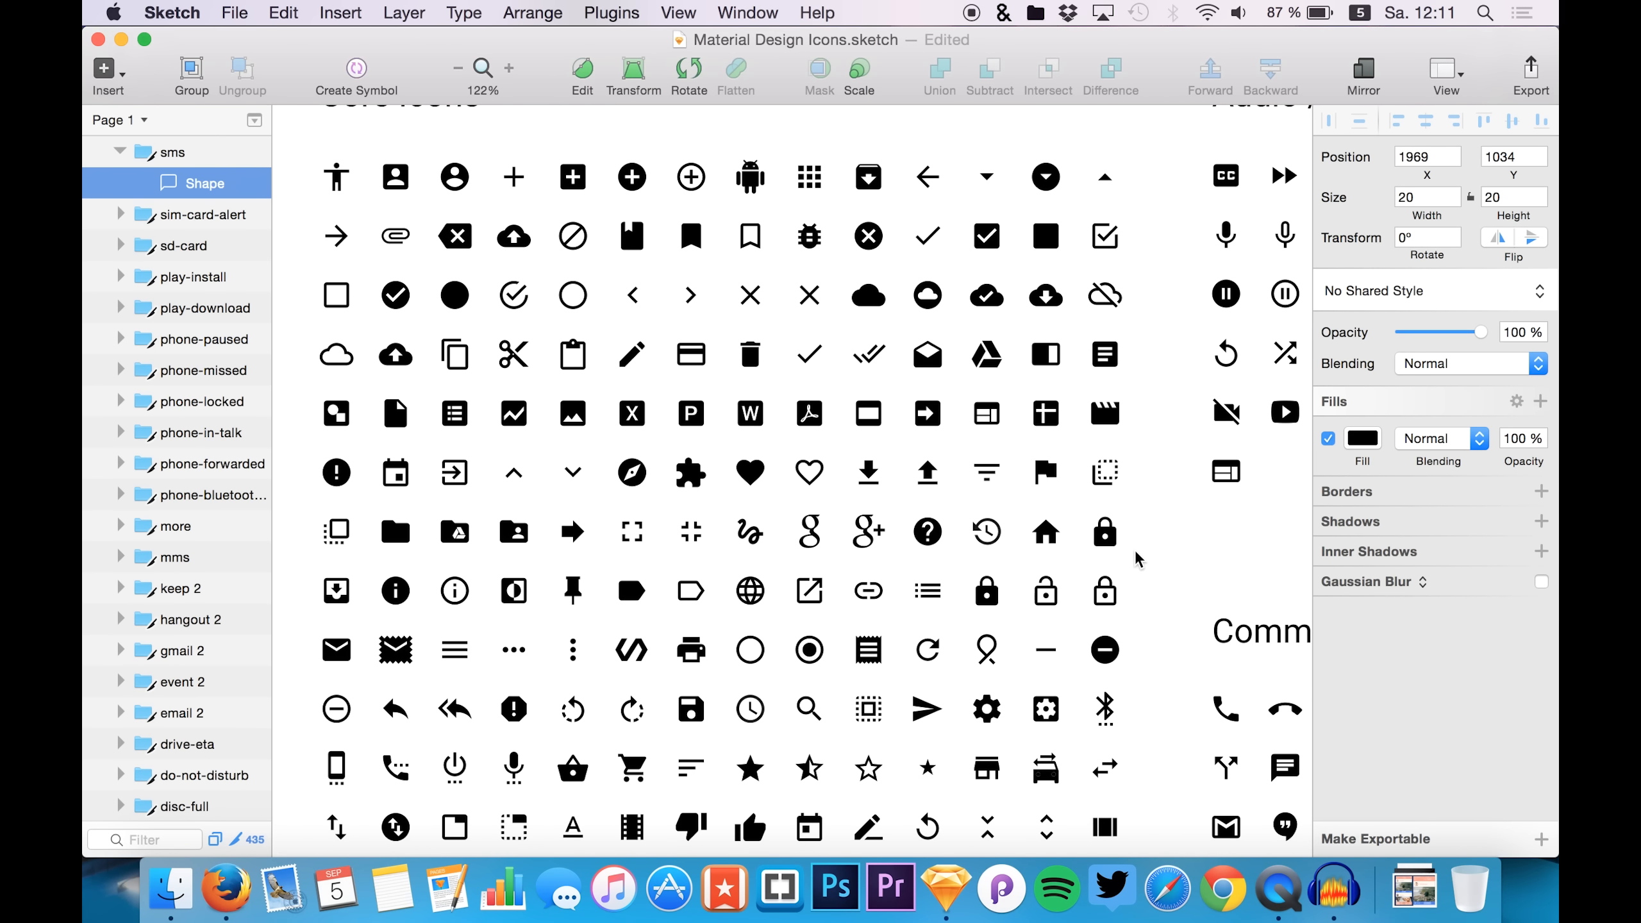
pyautogui.scroll(-2, 1137, 556)
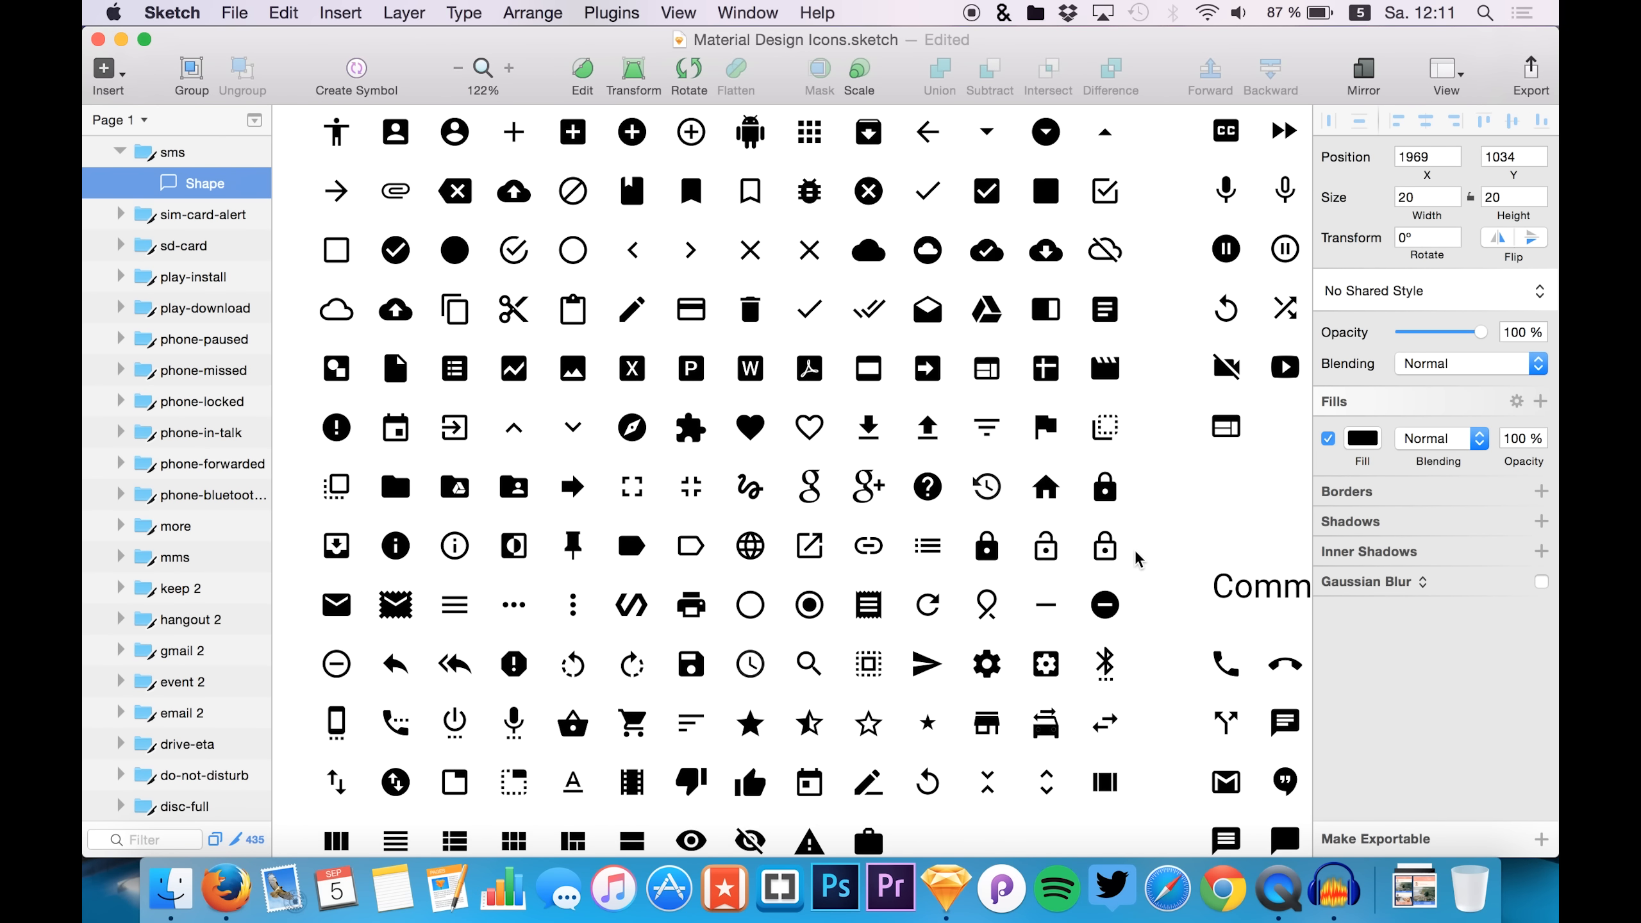
pyautogui.scroll(-2, 1137, 543)
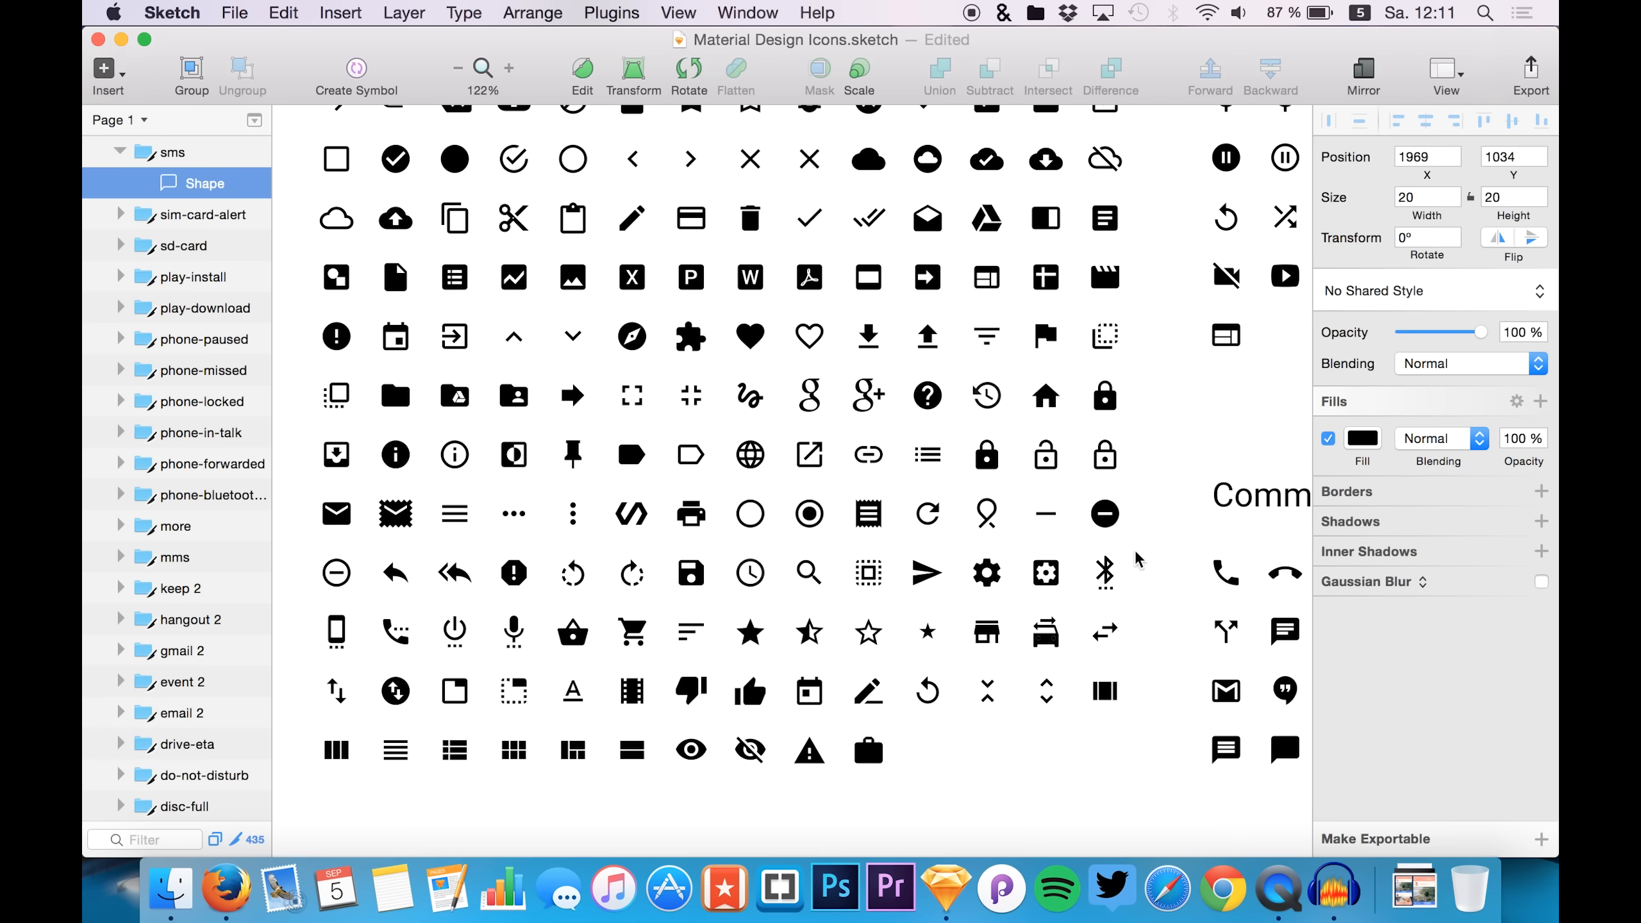
pyautogui.scroll(1, 1135, 602)
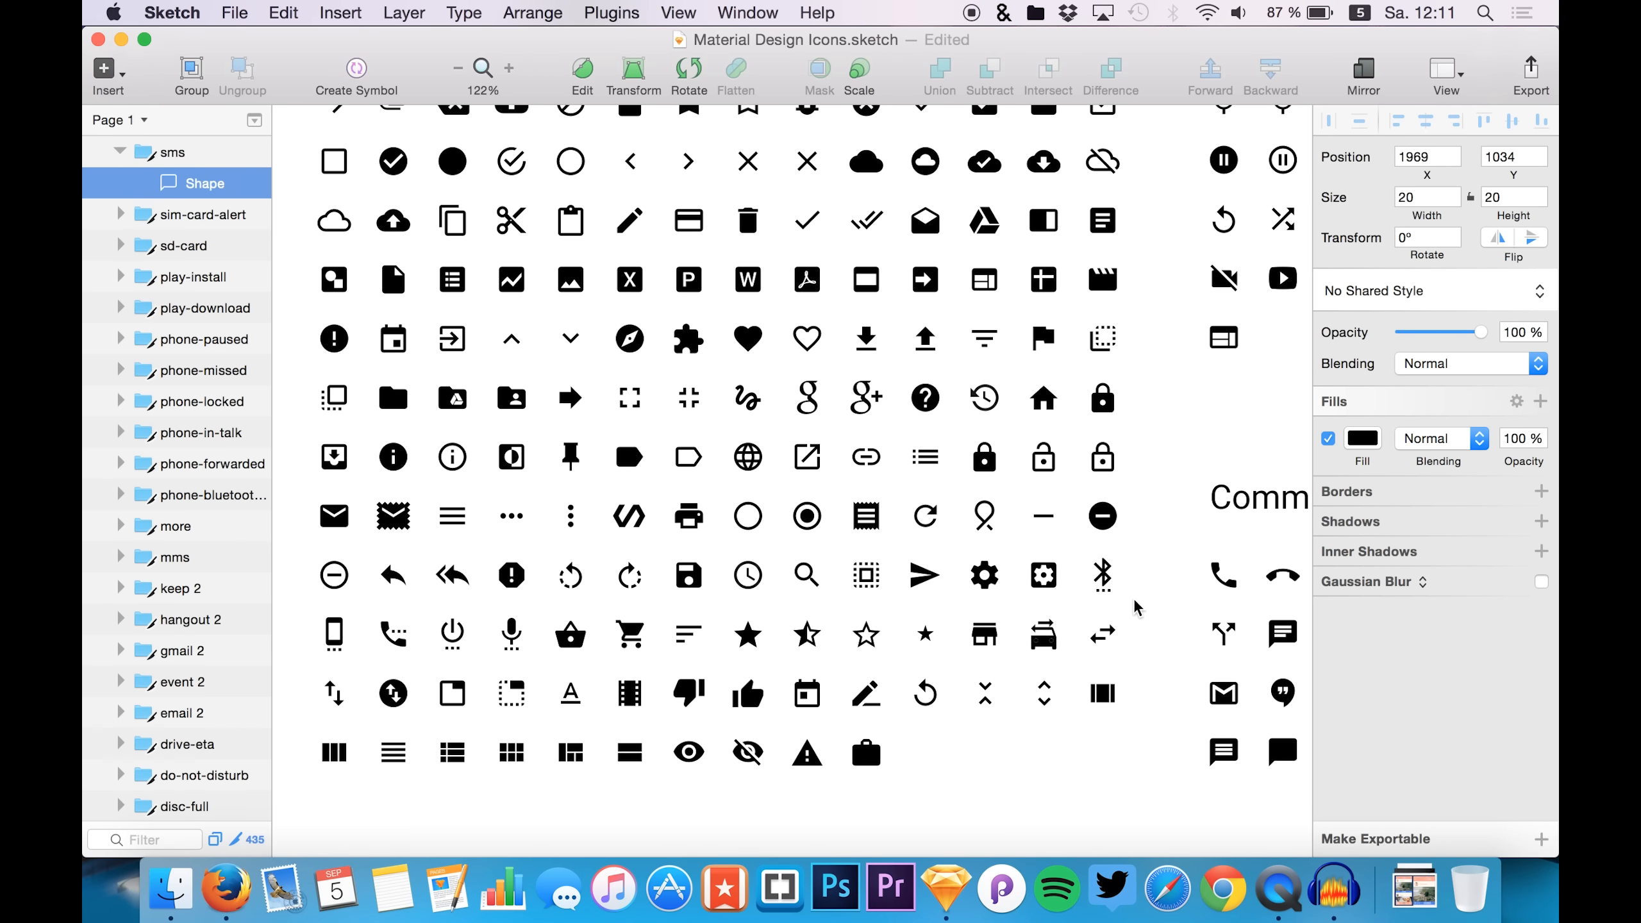
pyautogui.scroll(4, 1137, 608)
pyautogui.hscroll(-3, 1137, 608)
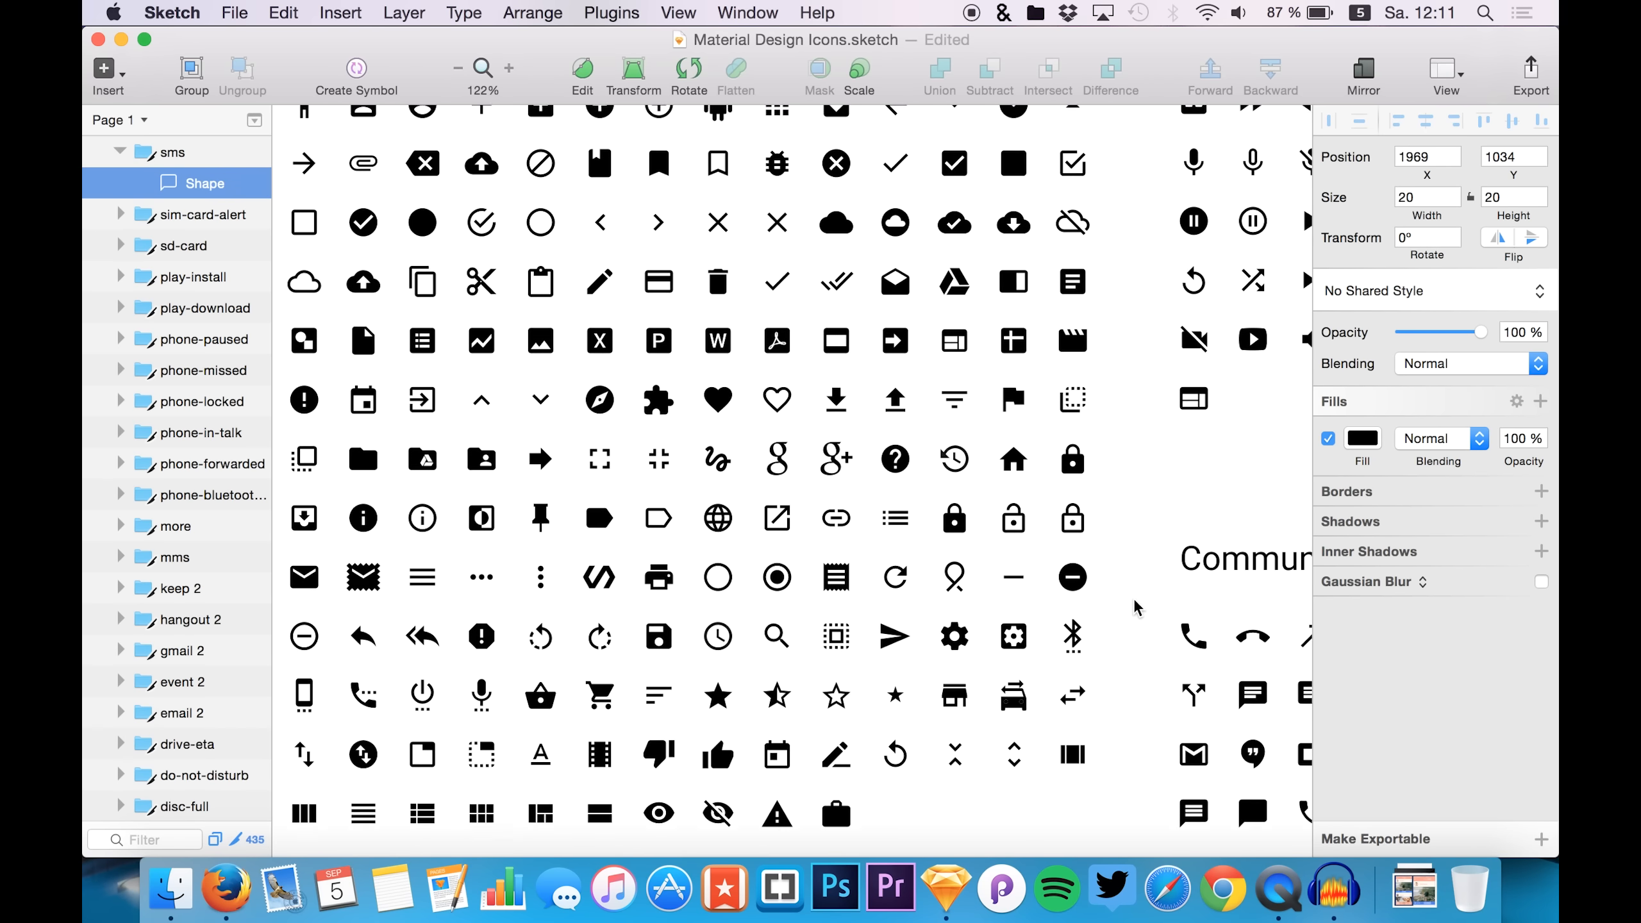
pyautogui.scroll(3, 1138, 608)
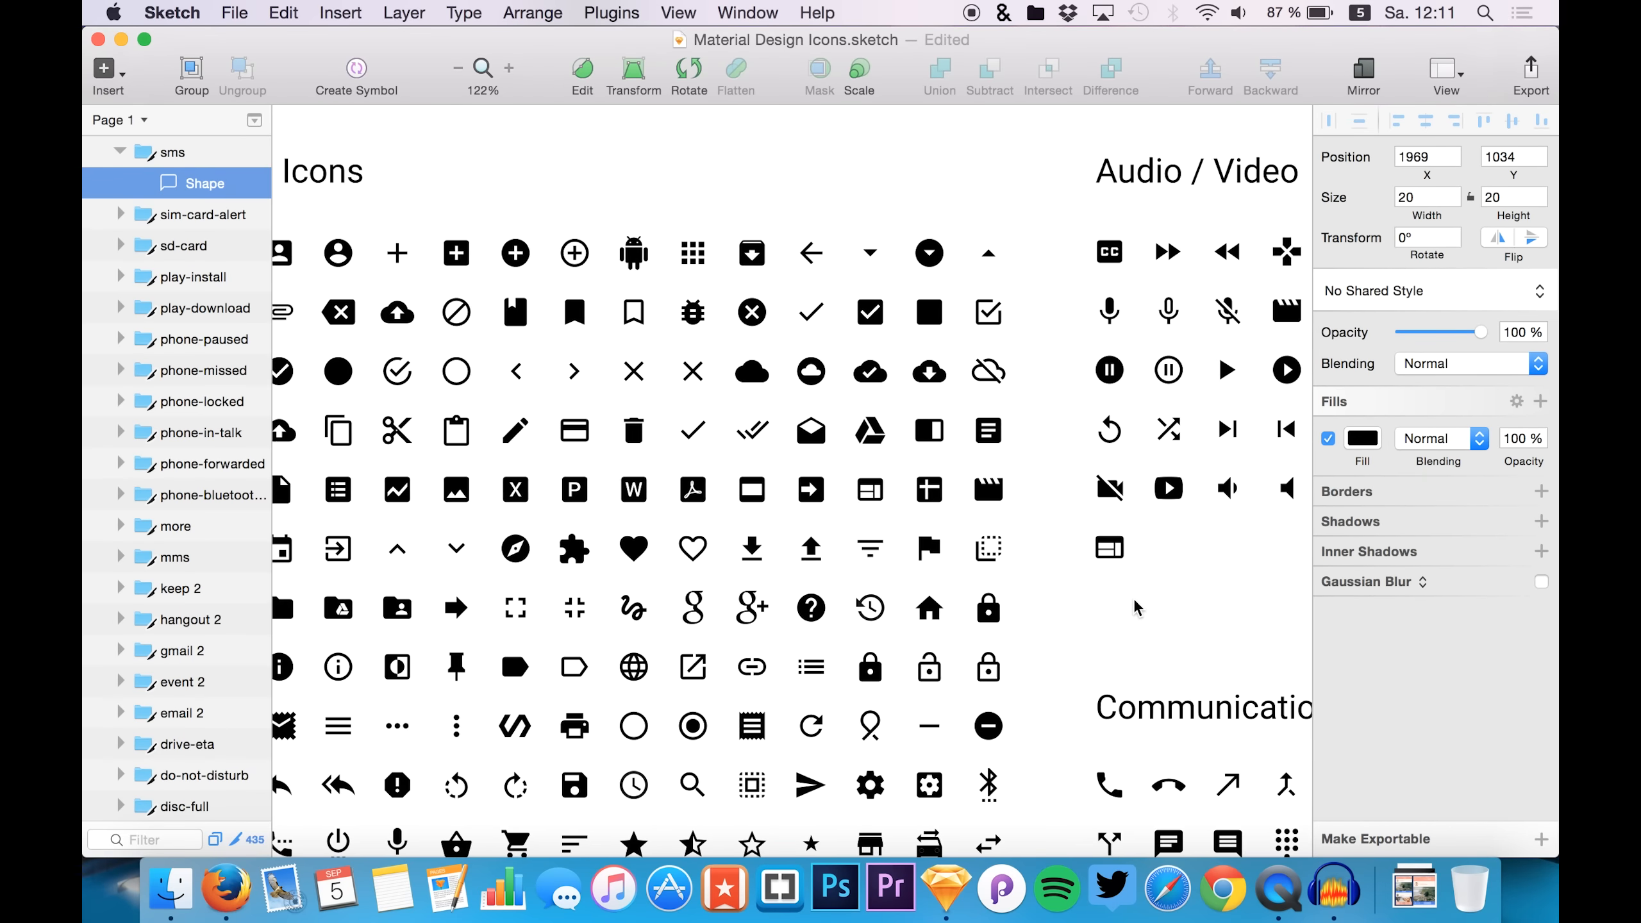
# - Examine the Communication, Hardware, Audio / Video and Device icon sets for a symbol representing statistics
pyautogui.scroll(-5, 1138, 608)
pyautogui.hscroll(8, 1138, 608)
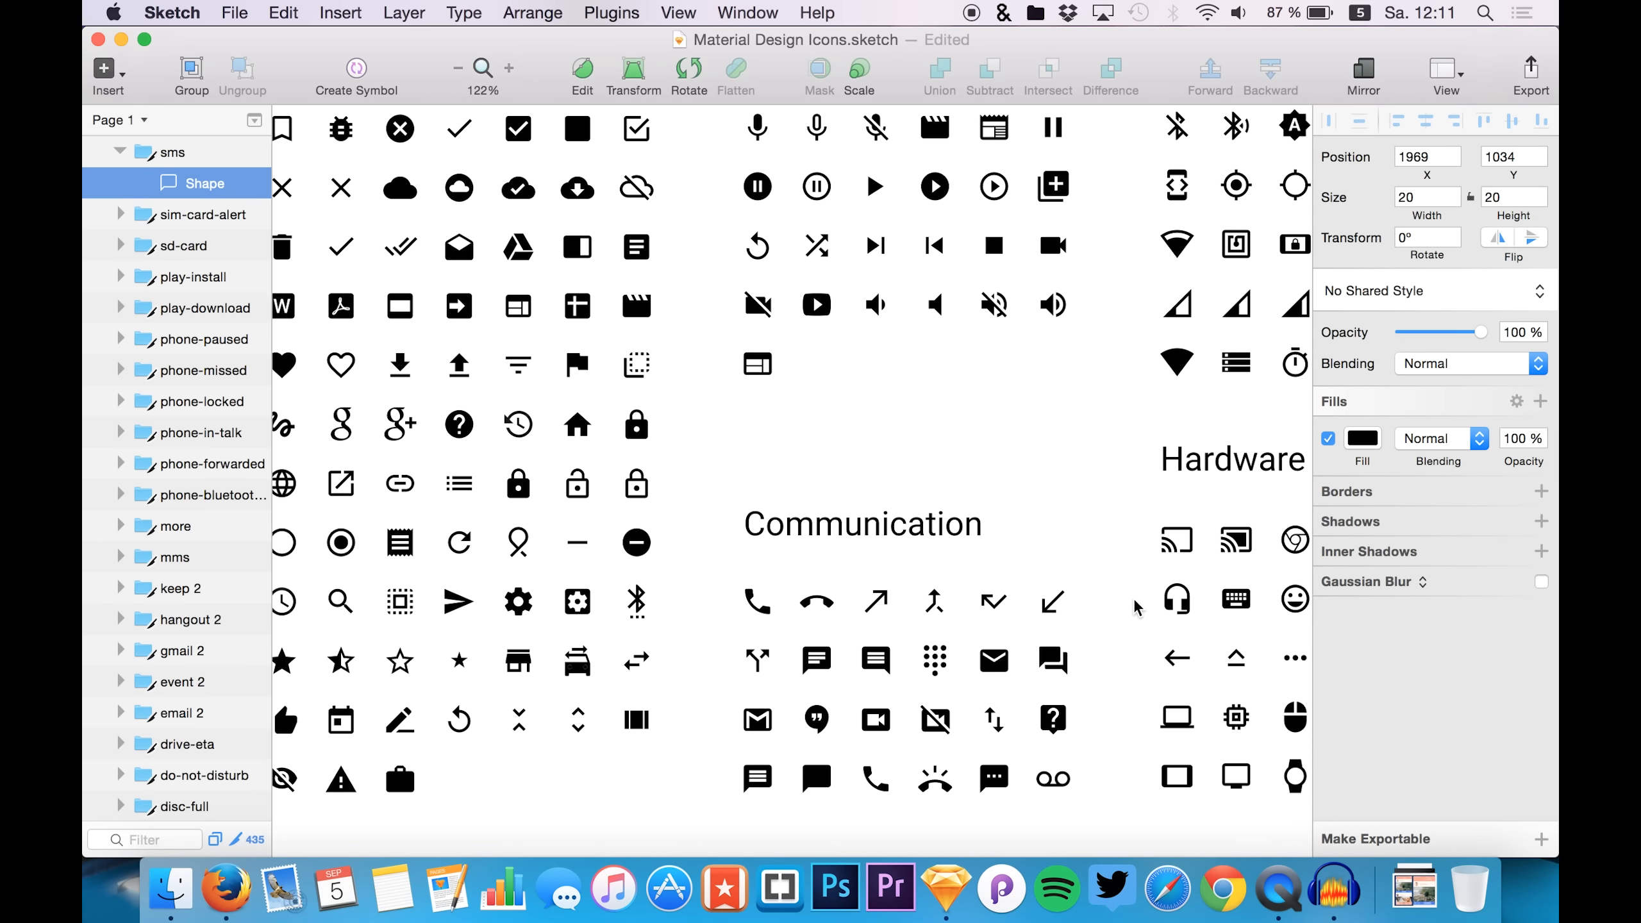
pyautogui.hscroll(5, 1137, 608)
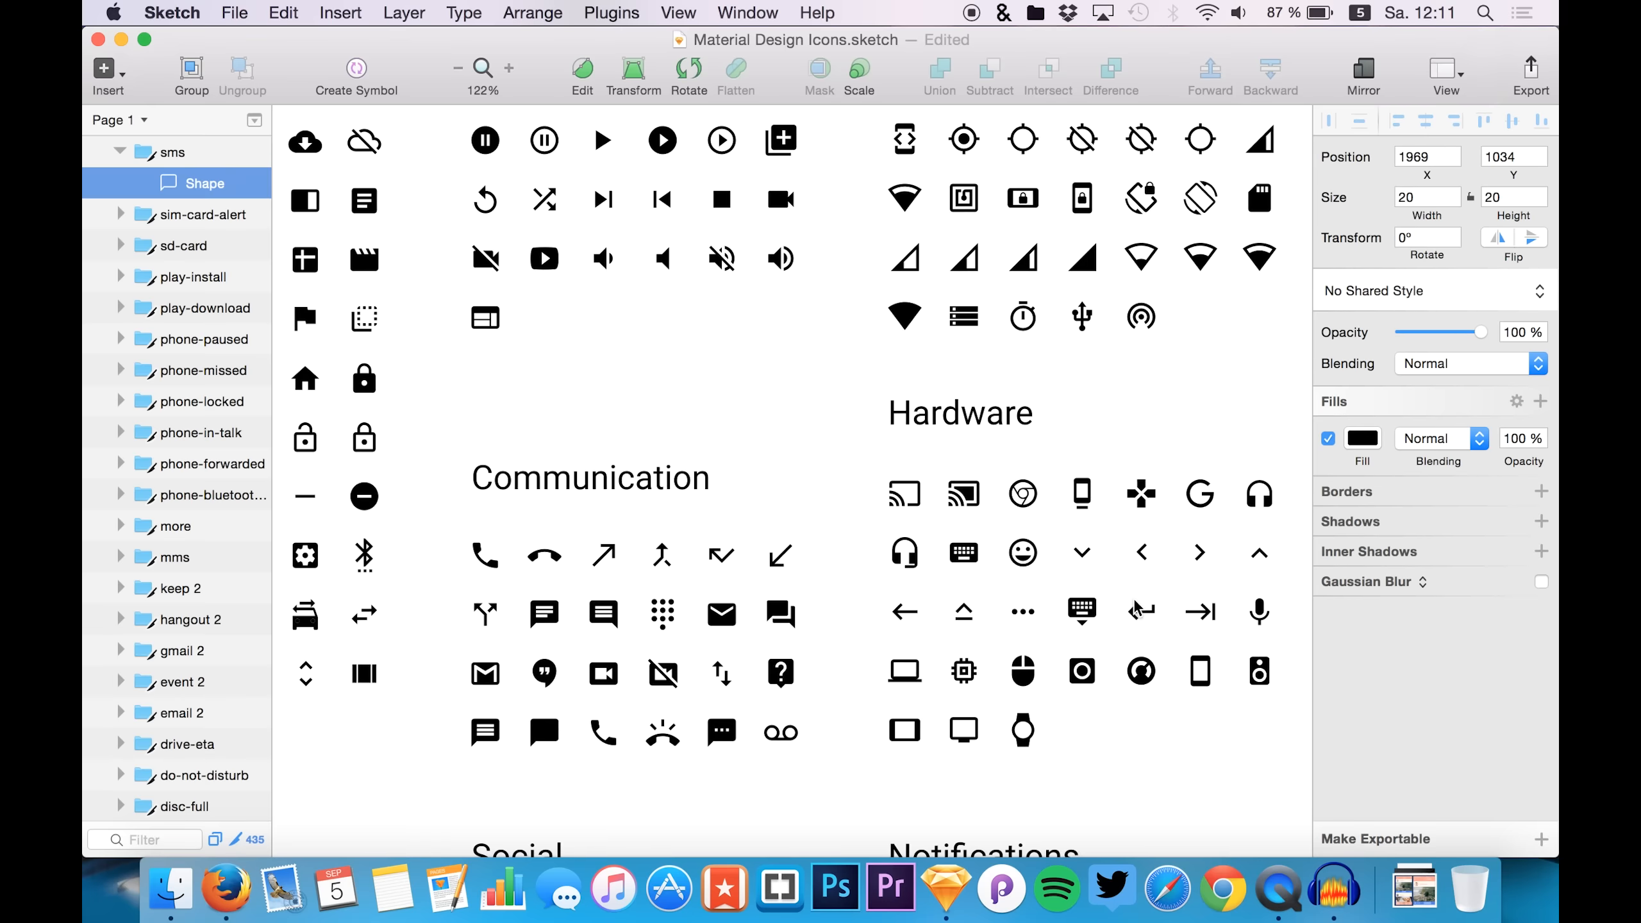
pyautogui.scroll(8, 1137, 608)
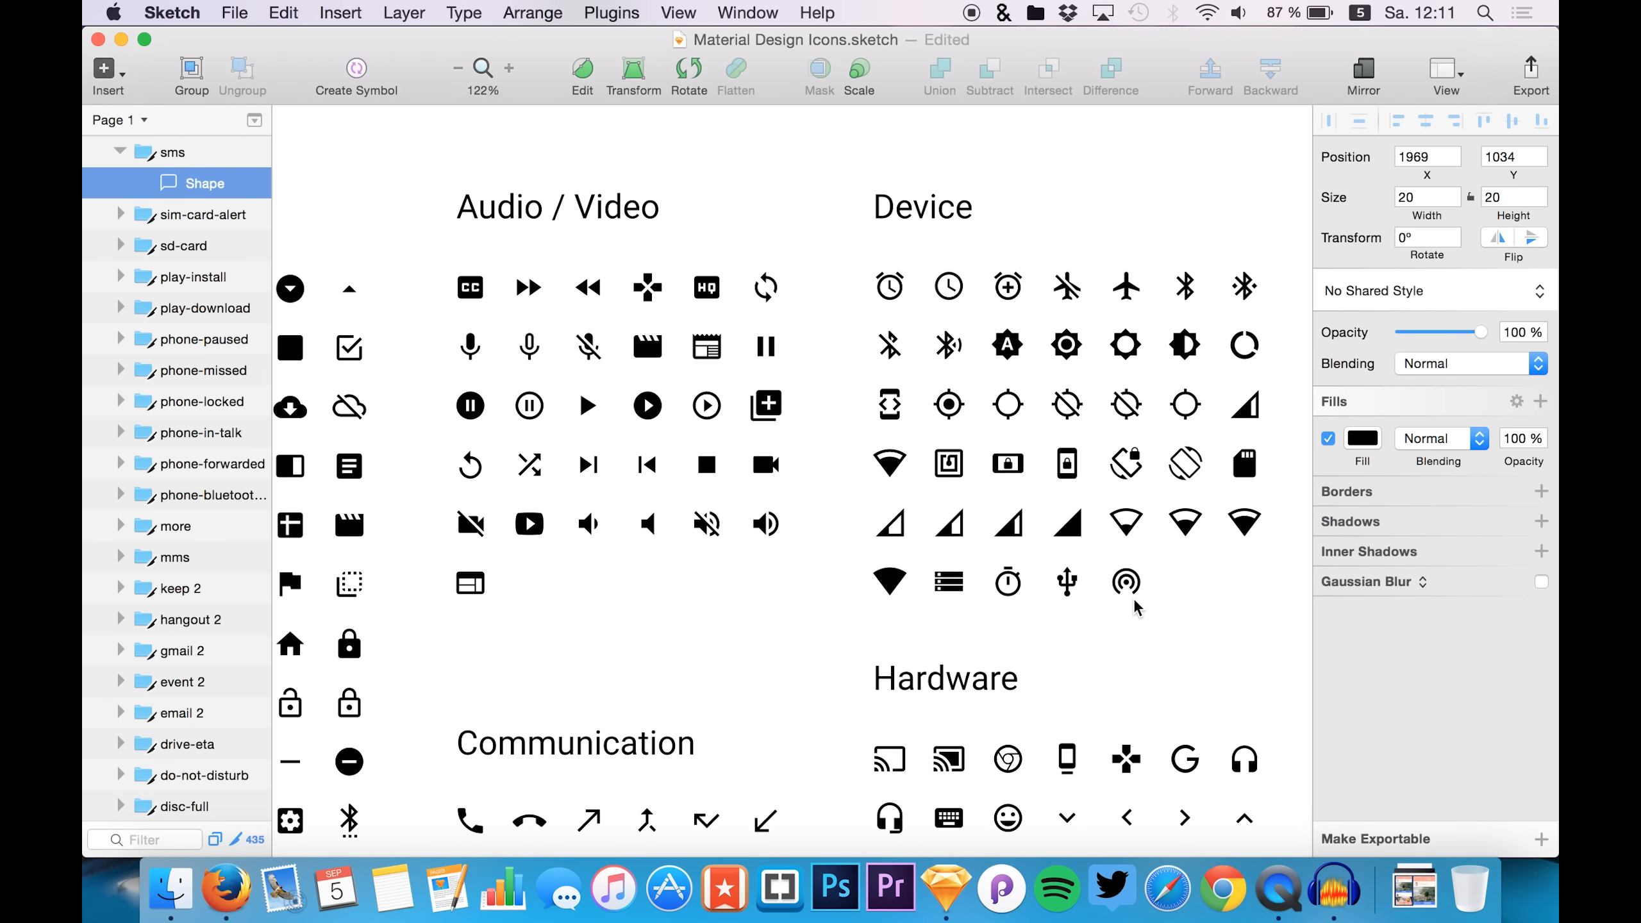
pyautogui.hscroll(-15, 1137, 608)
pyautogui.scroll(-3, 1137, 607)
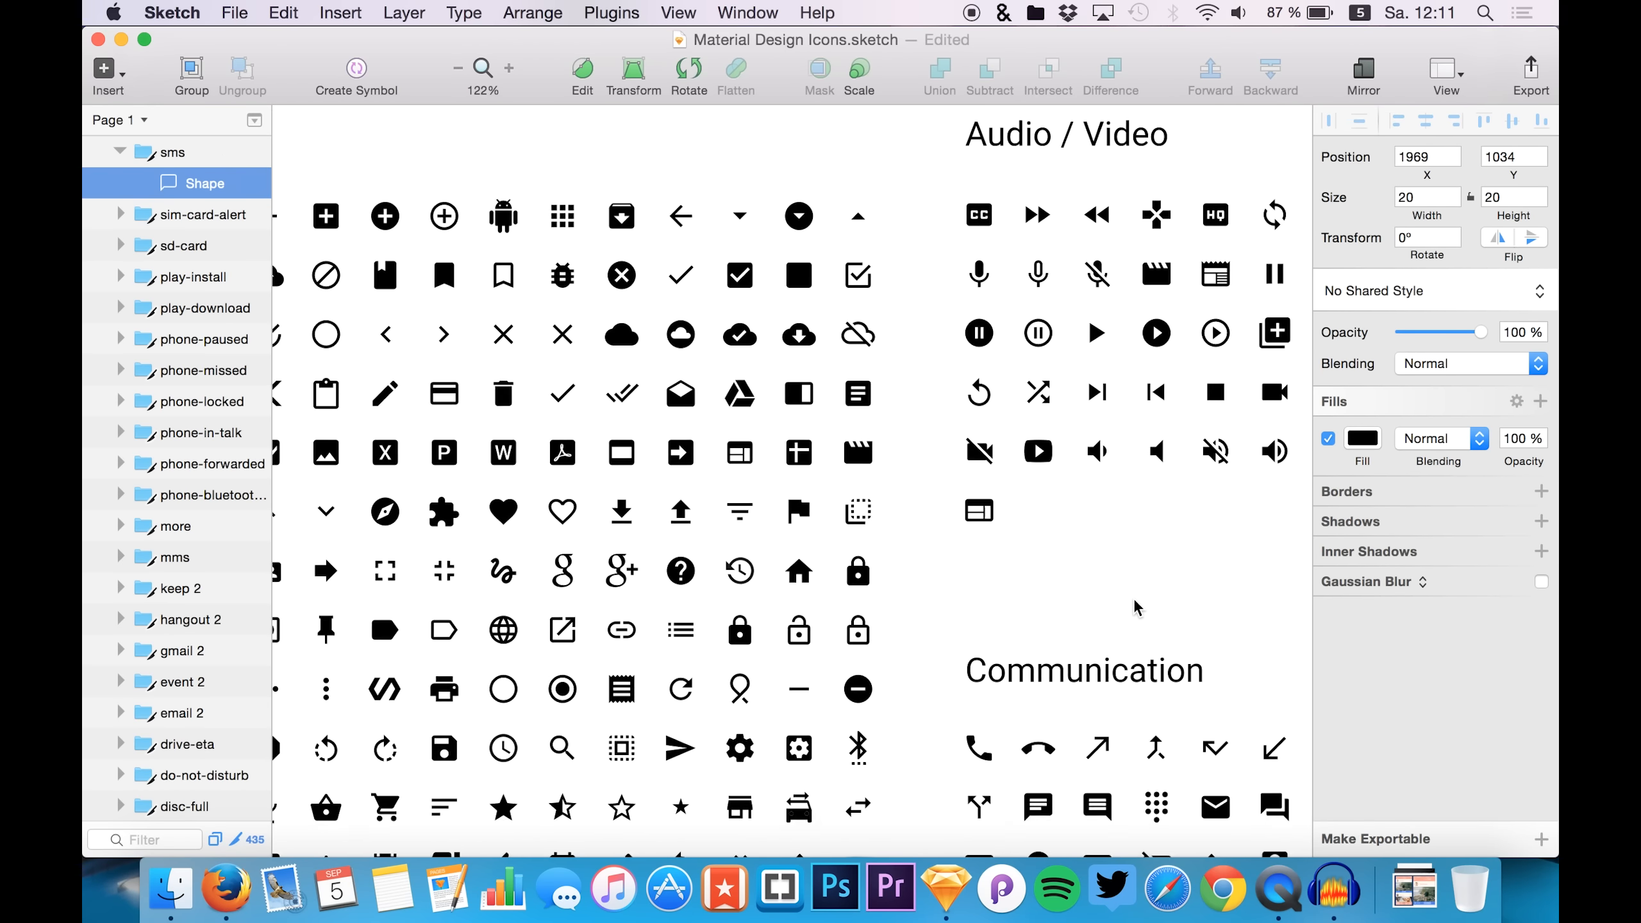
pyautogui.scroll(-4, 1138, 608)
pyautogui.hscroll(-4, 1138, 608)
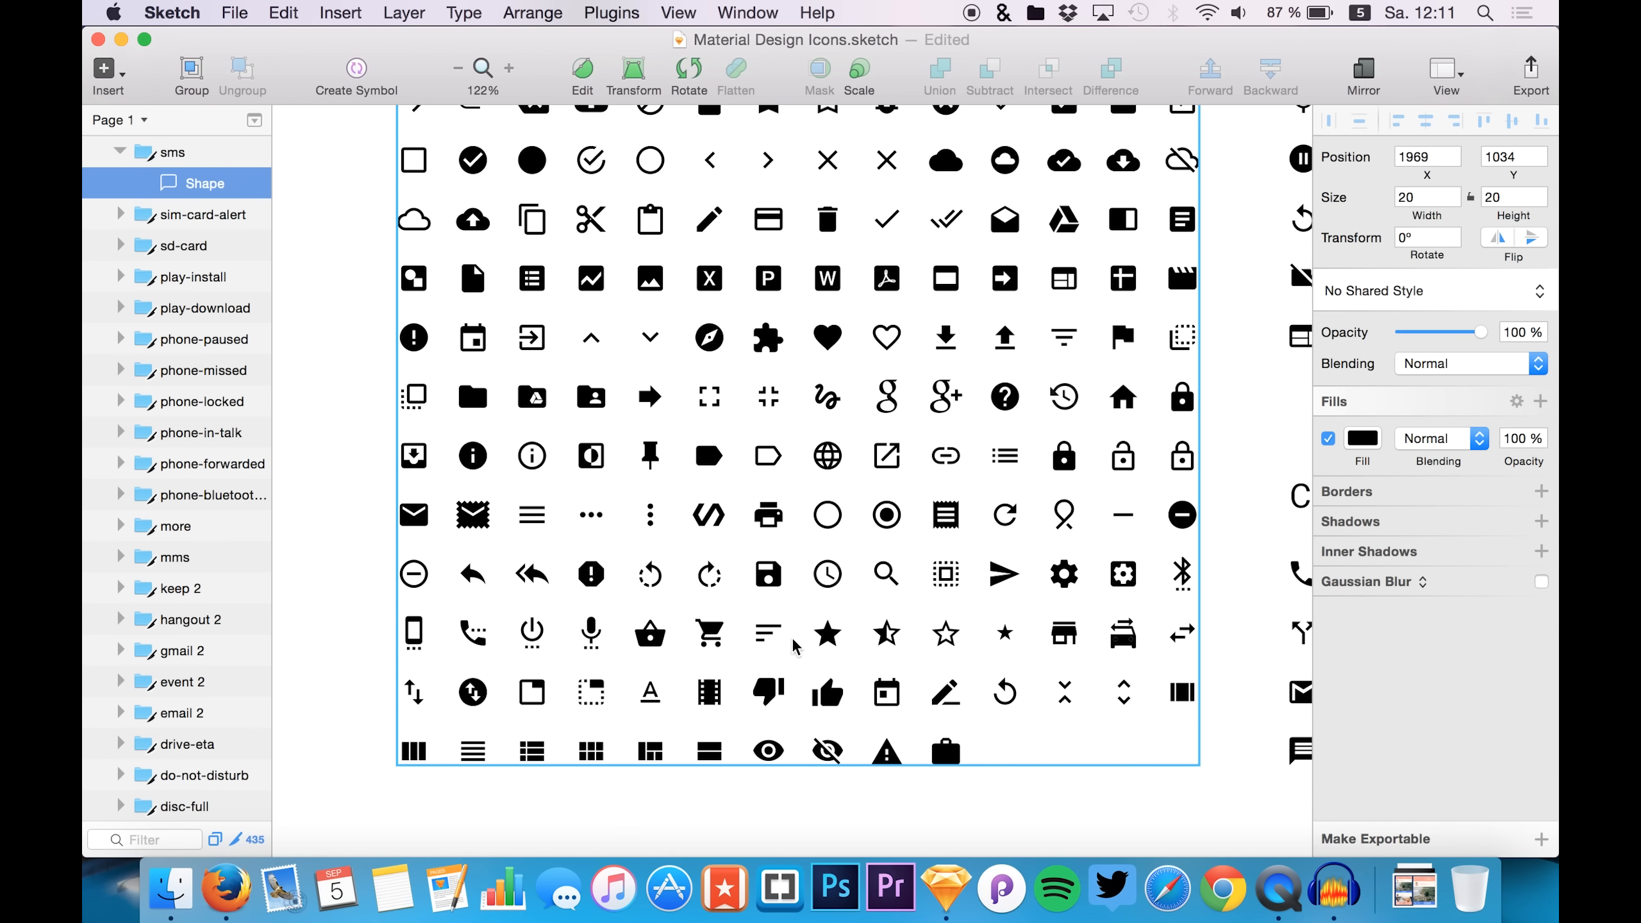
pyautogui.scroll(-12, 743, 627)
pyautogui.hscroll(3, 775, 637)
pyautogui.scroll(7, 795, 646)
pyautogui.hscroll(13, 799, 645)
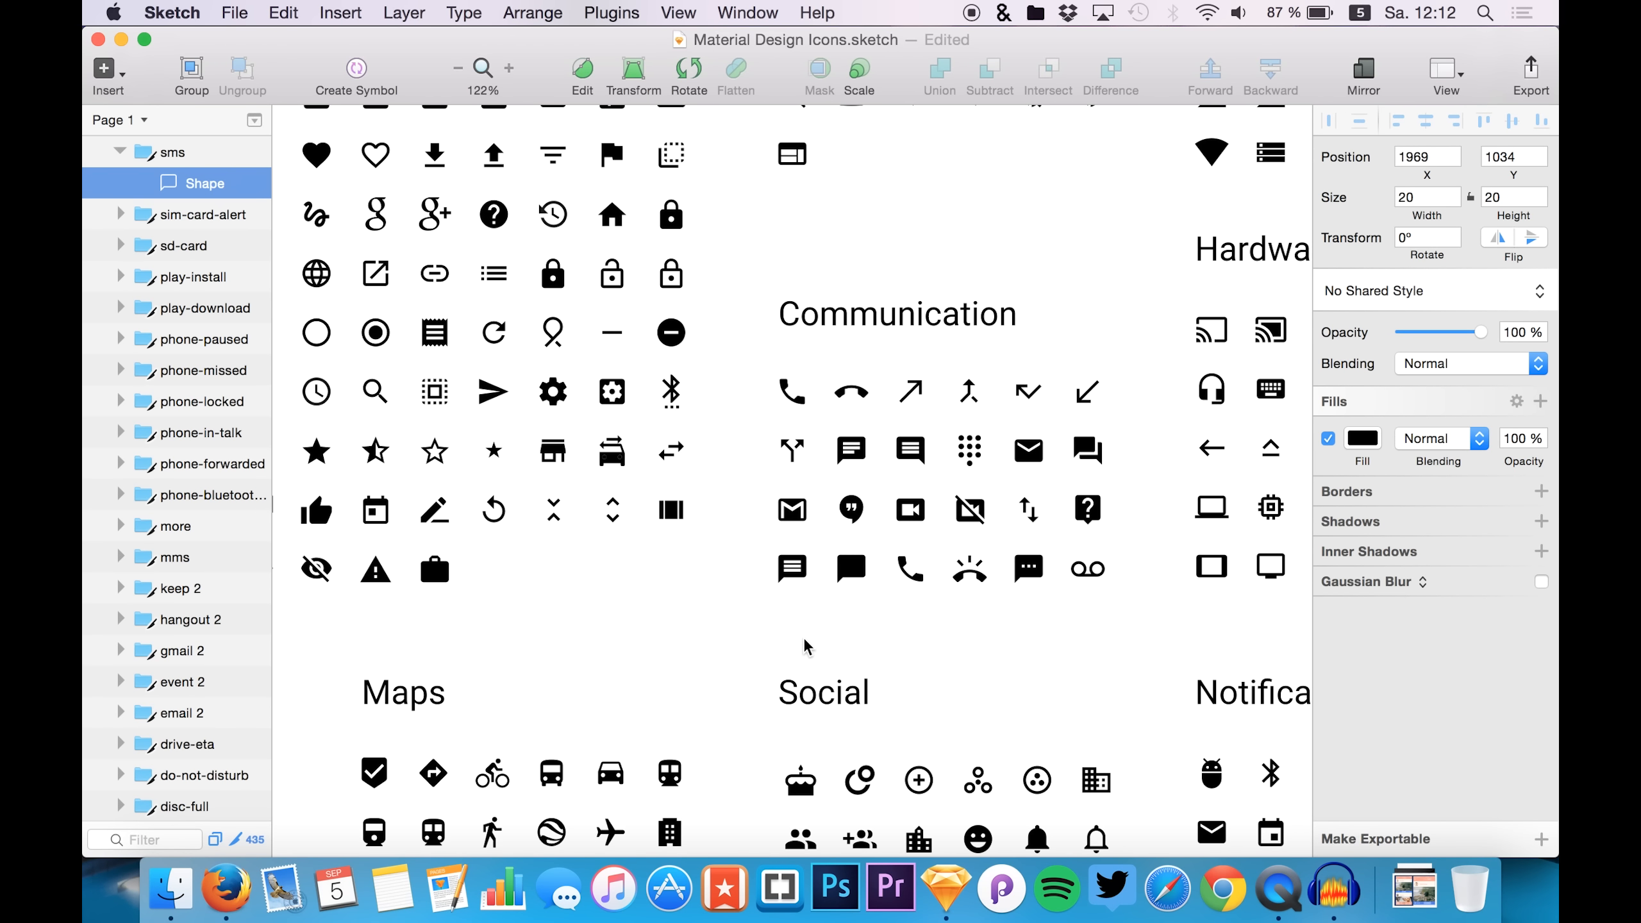
pyautogui.scroll(2, 807, 648)
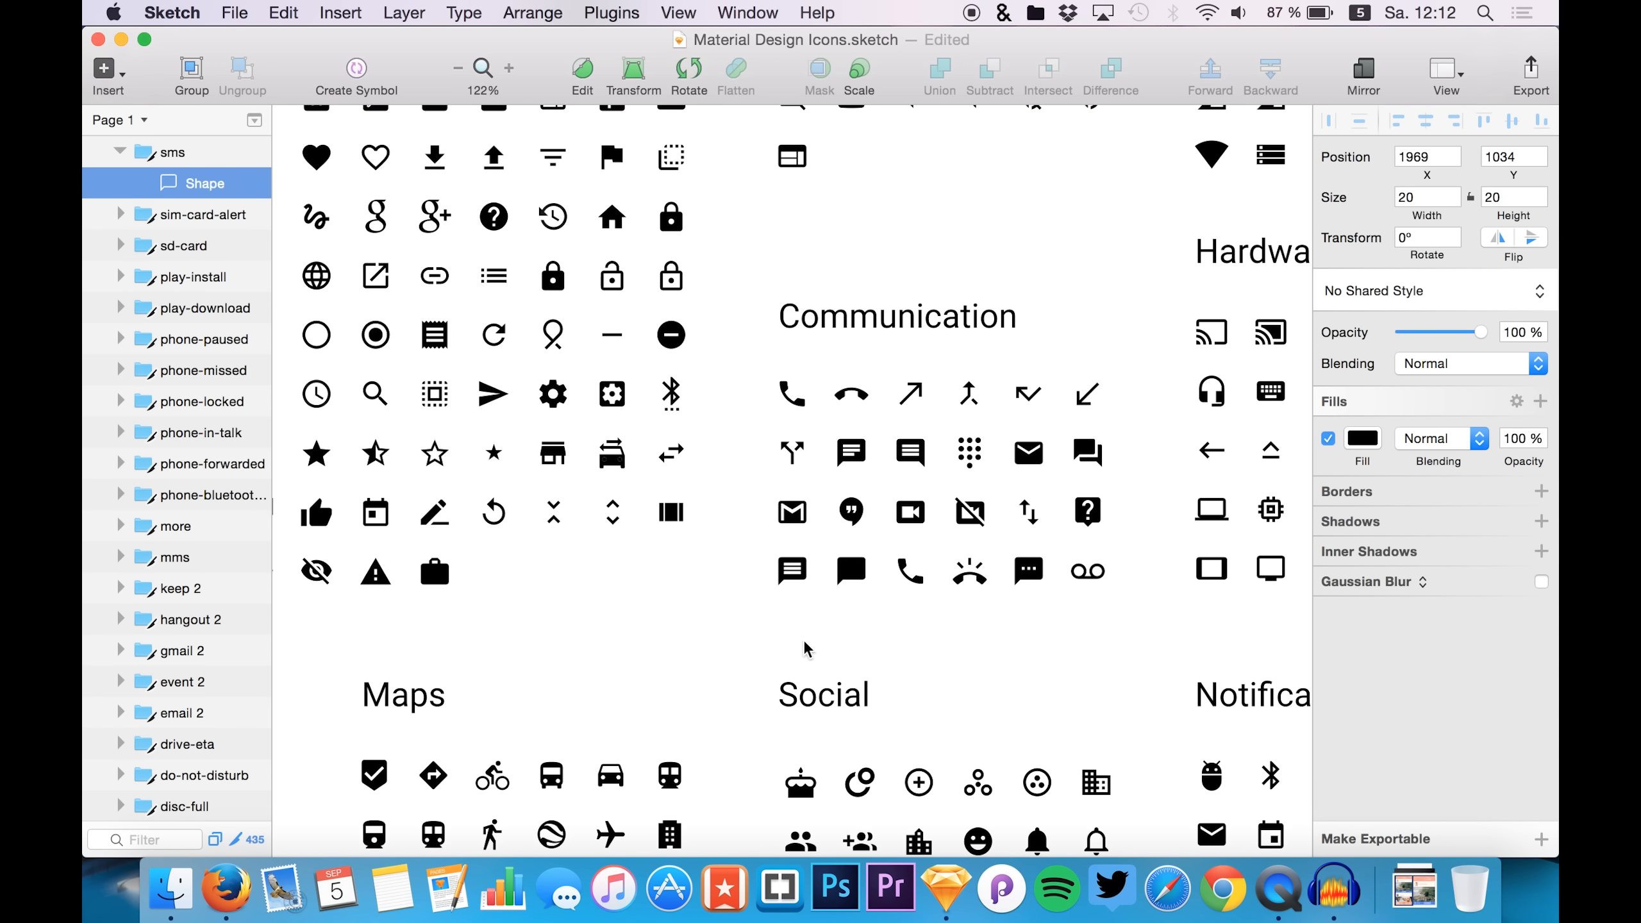
# - Check the Core Icons set again from its first row for a suitable My Stats icon
pyautogui.scroll(11, 806, 648)
pyautogui.hscroll(-3, 807, 648)
pyautogui.hscroll(-5, 789, 611)
pyautogui.hscroll(-5, 784, 601)
pyautogui.scroll(1, 784, 602)
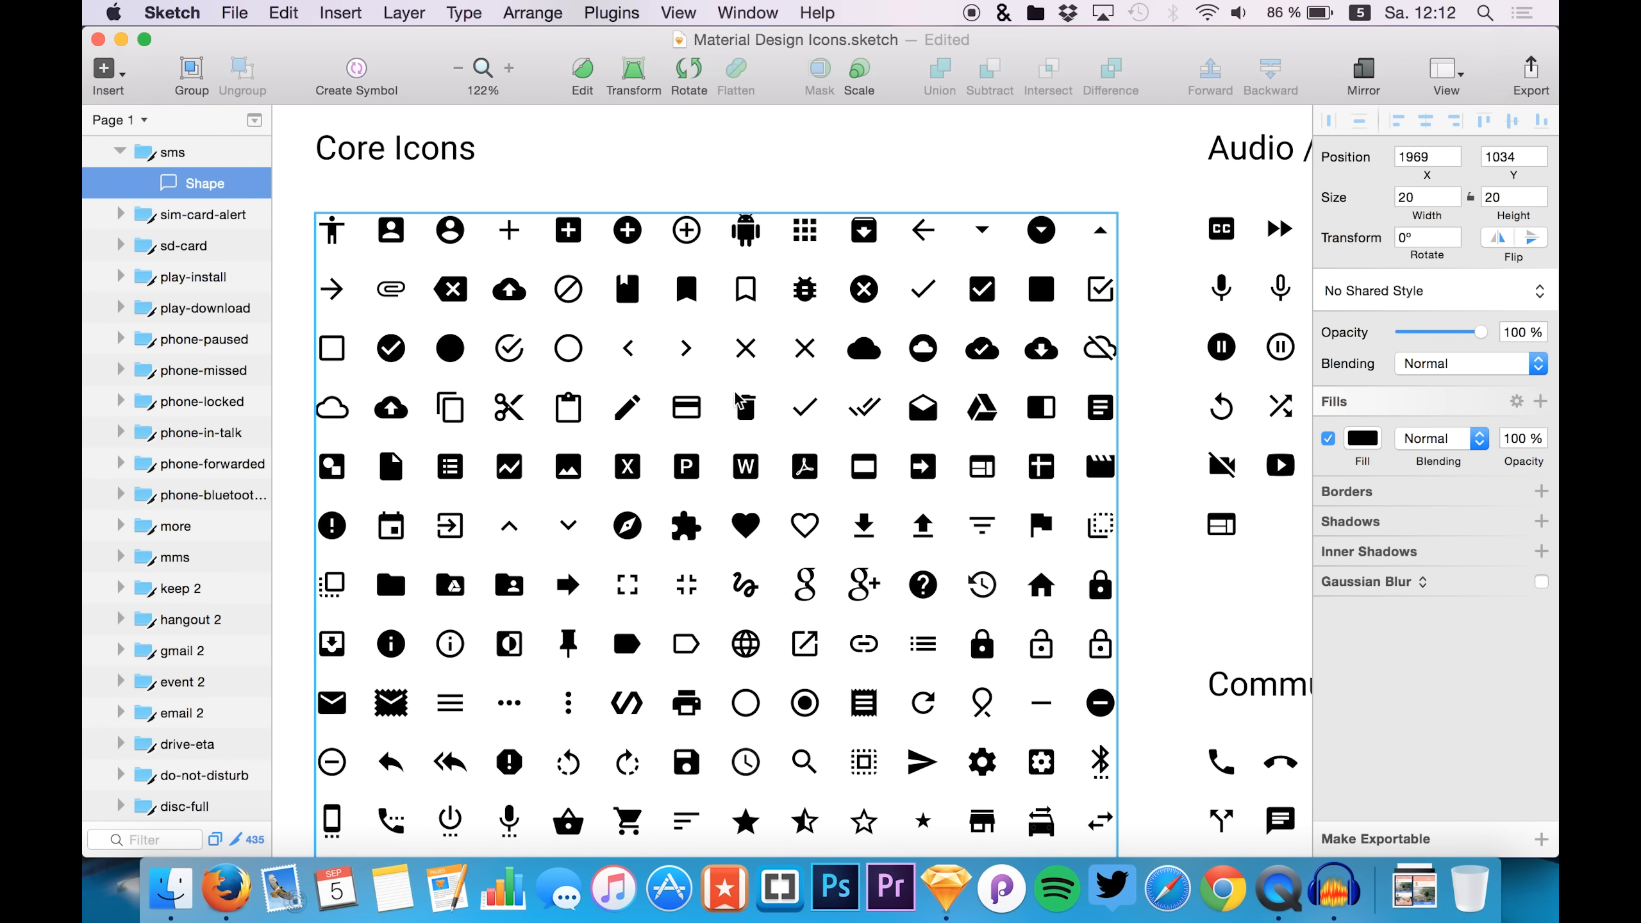
pyautogui.scroll(-3, 840, 459)
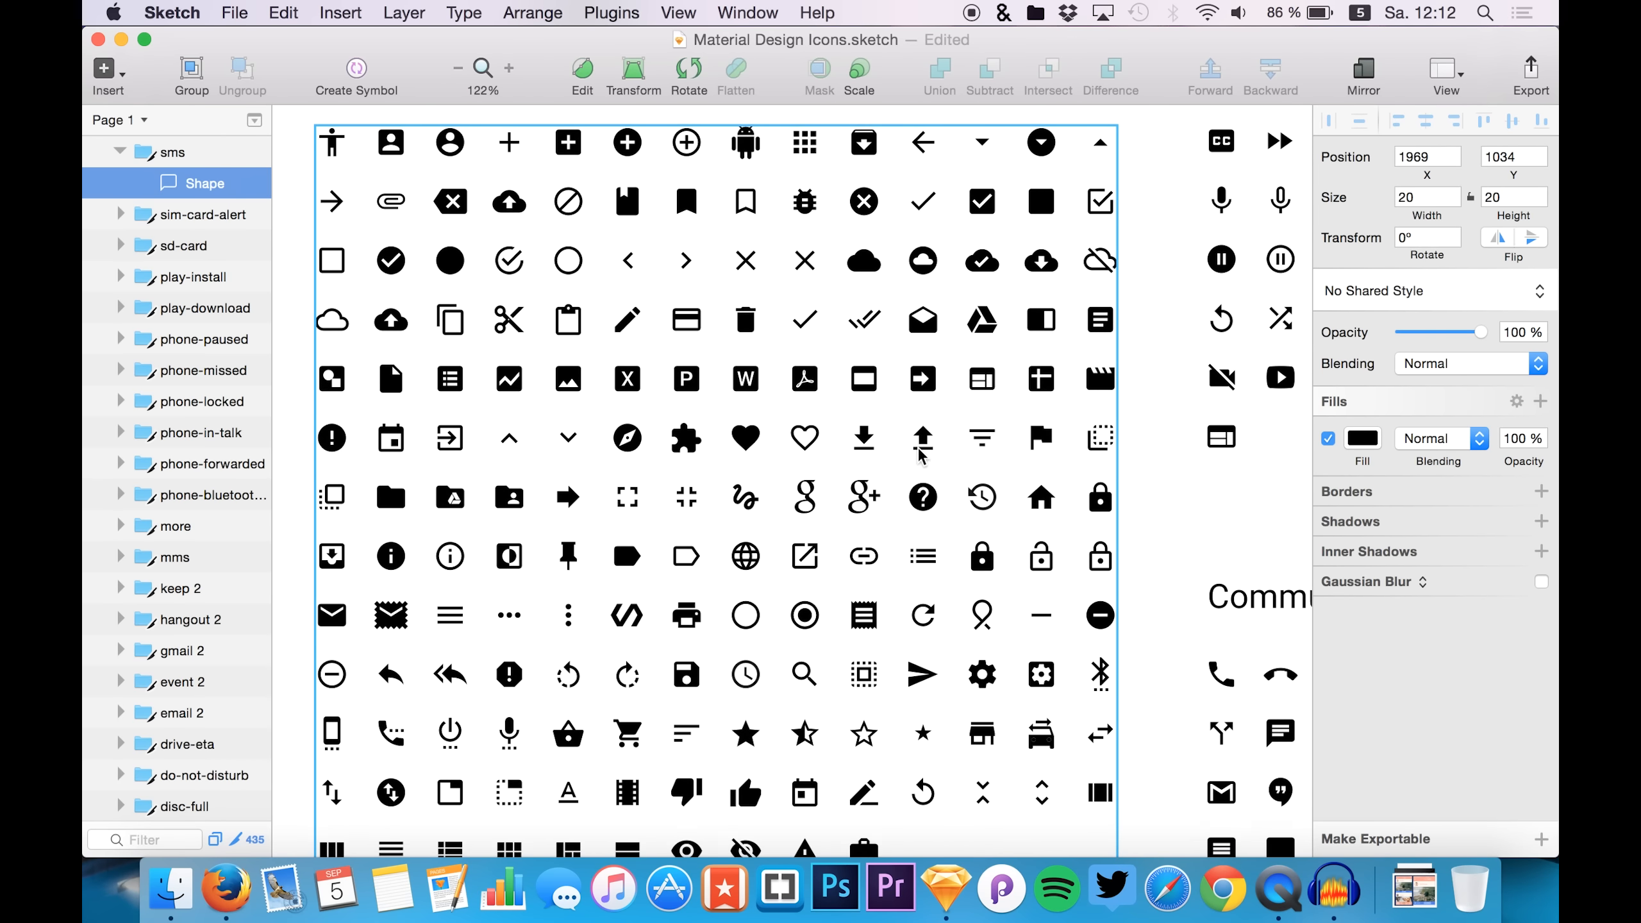
pyautogui.scroll(-3, 920, 455)
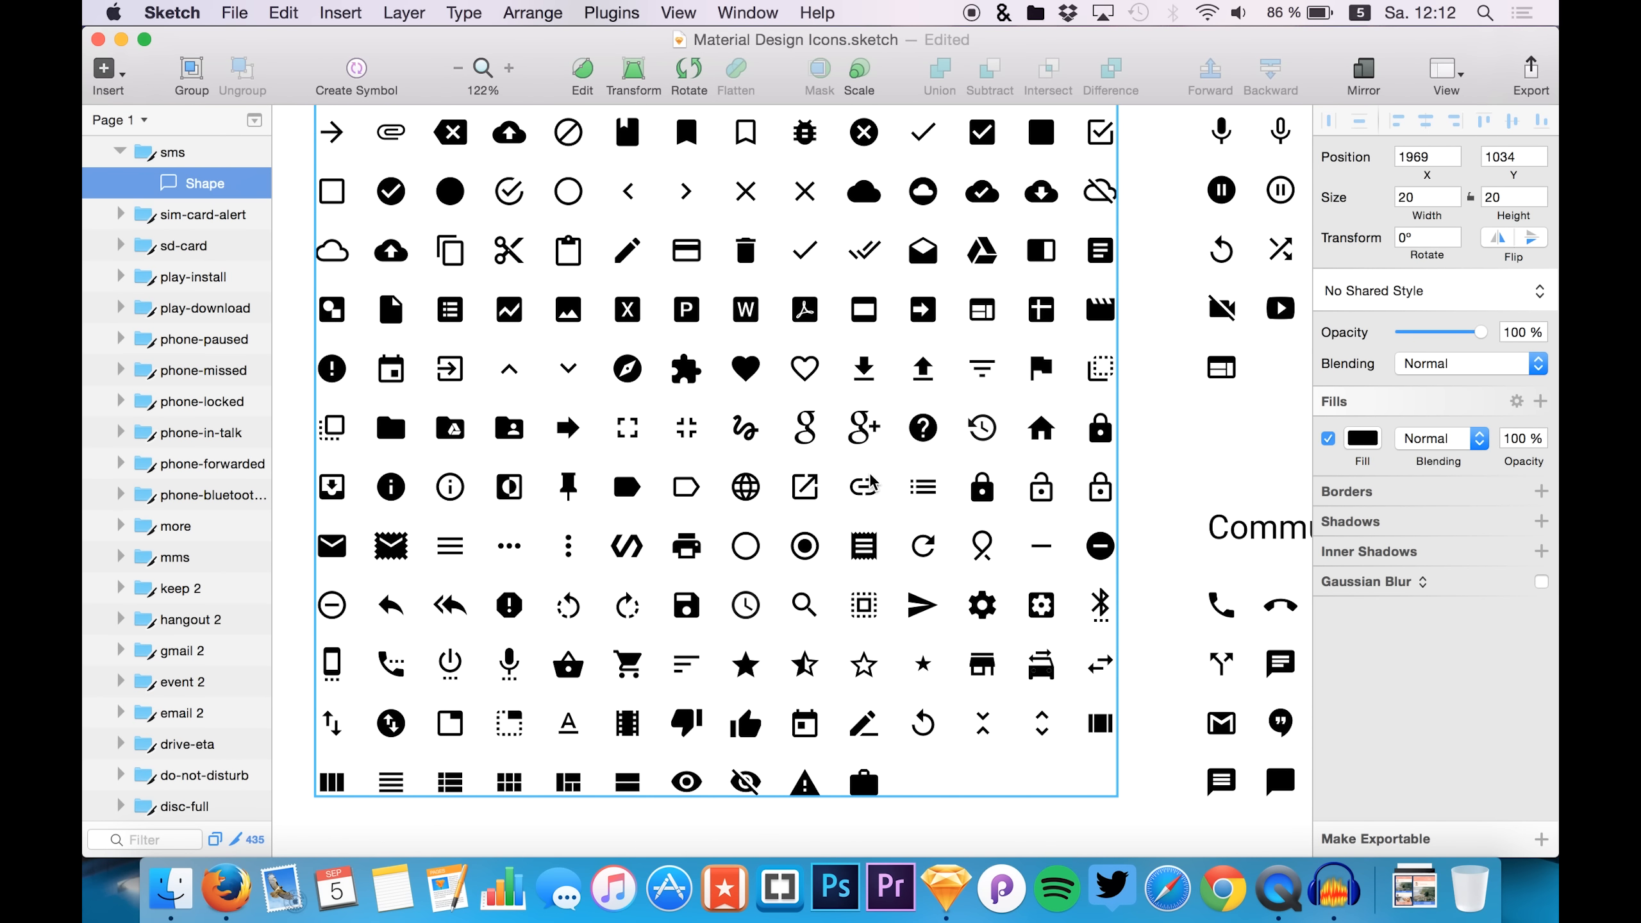
pyautogui.scroll(-2, 789, 646)
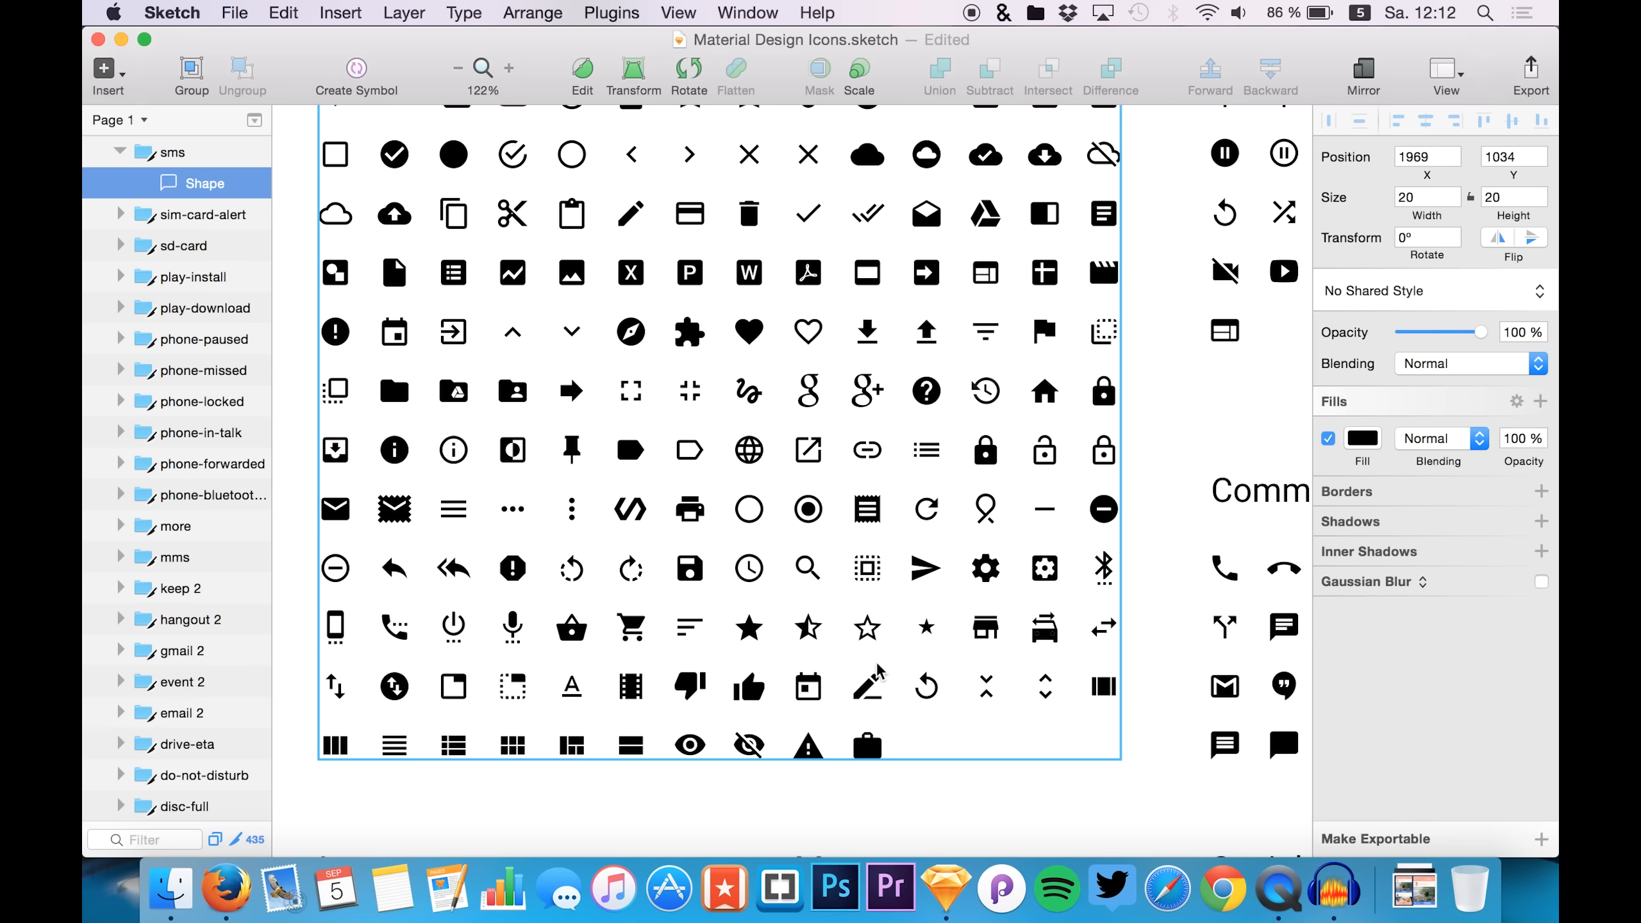
# - Examine the Image, Maps, Social, Notifications, Hardware, Device and Audio / Video icon sets for a statistics symbol
pyautogui.click(829, 725)
pyautogui.scroll(-7, 840, 727)
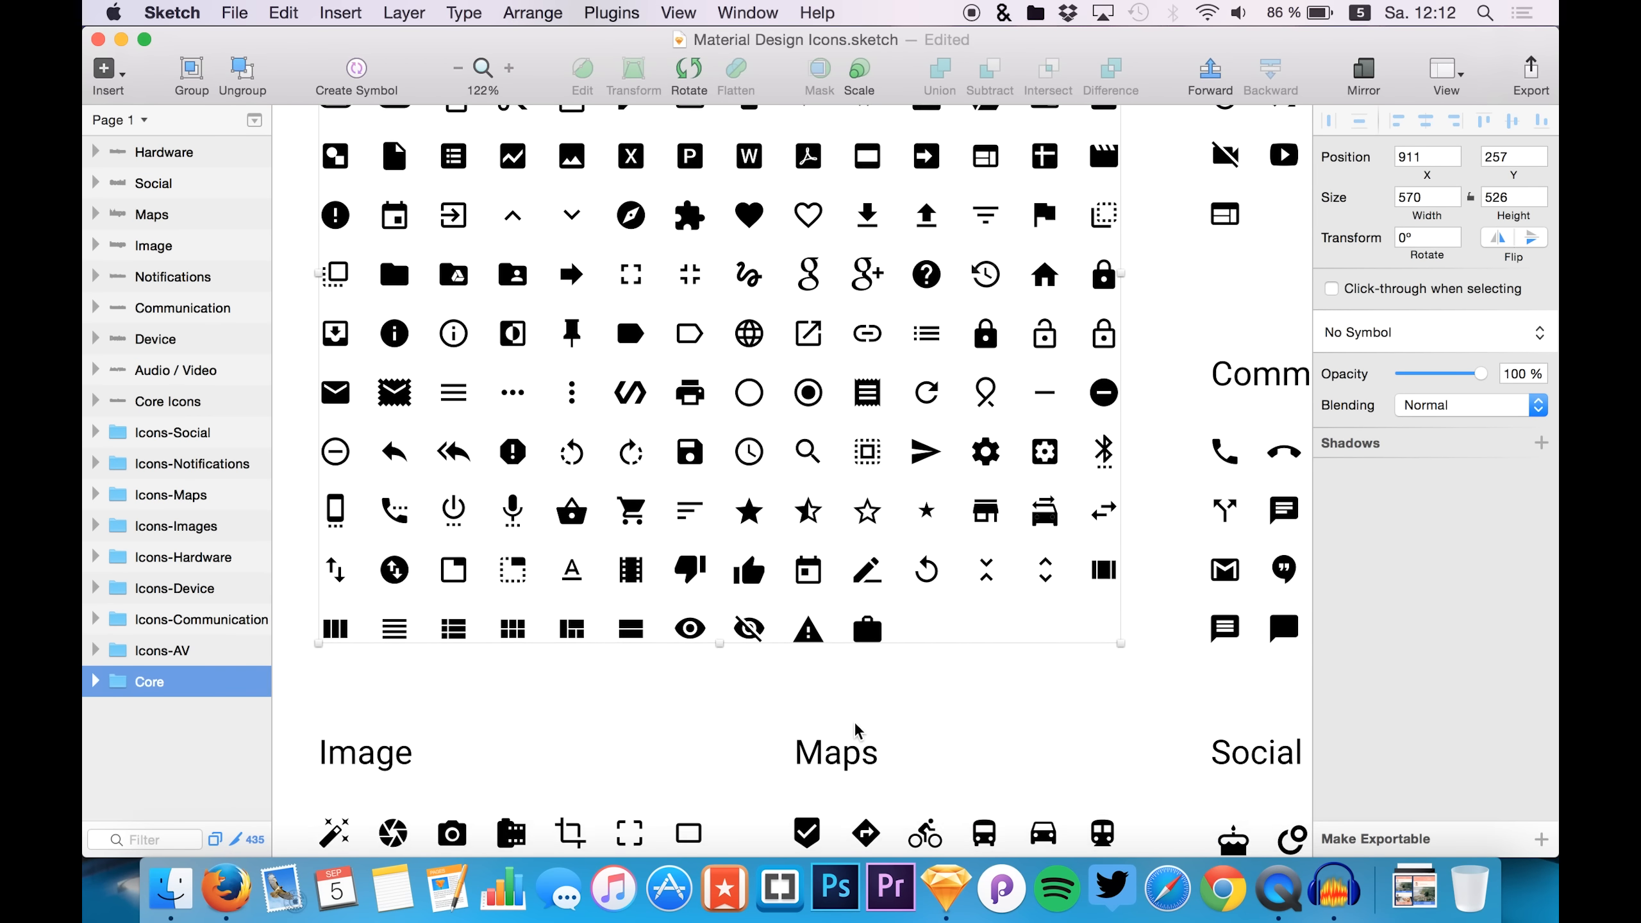
pyautogui.scroll(-12, 855, 724)
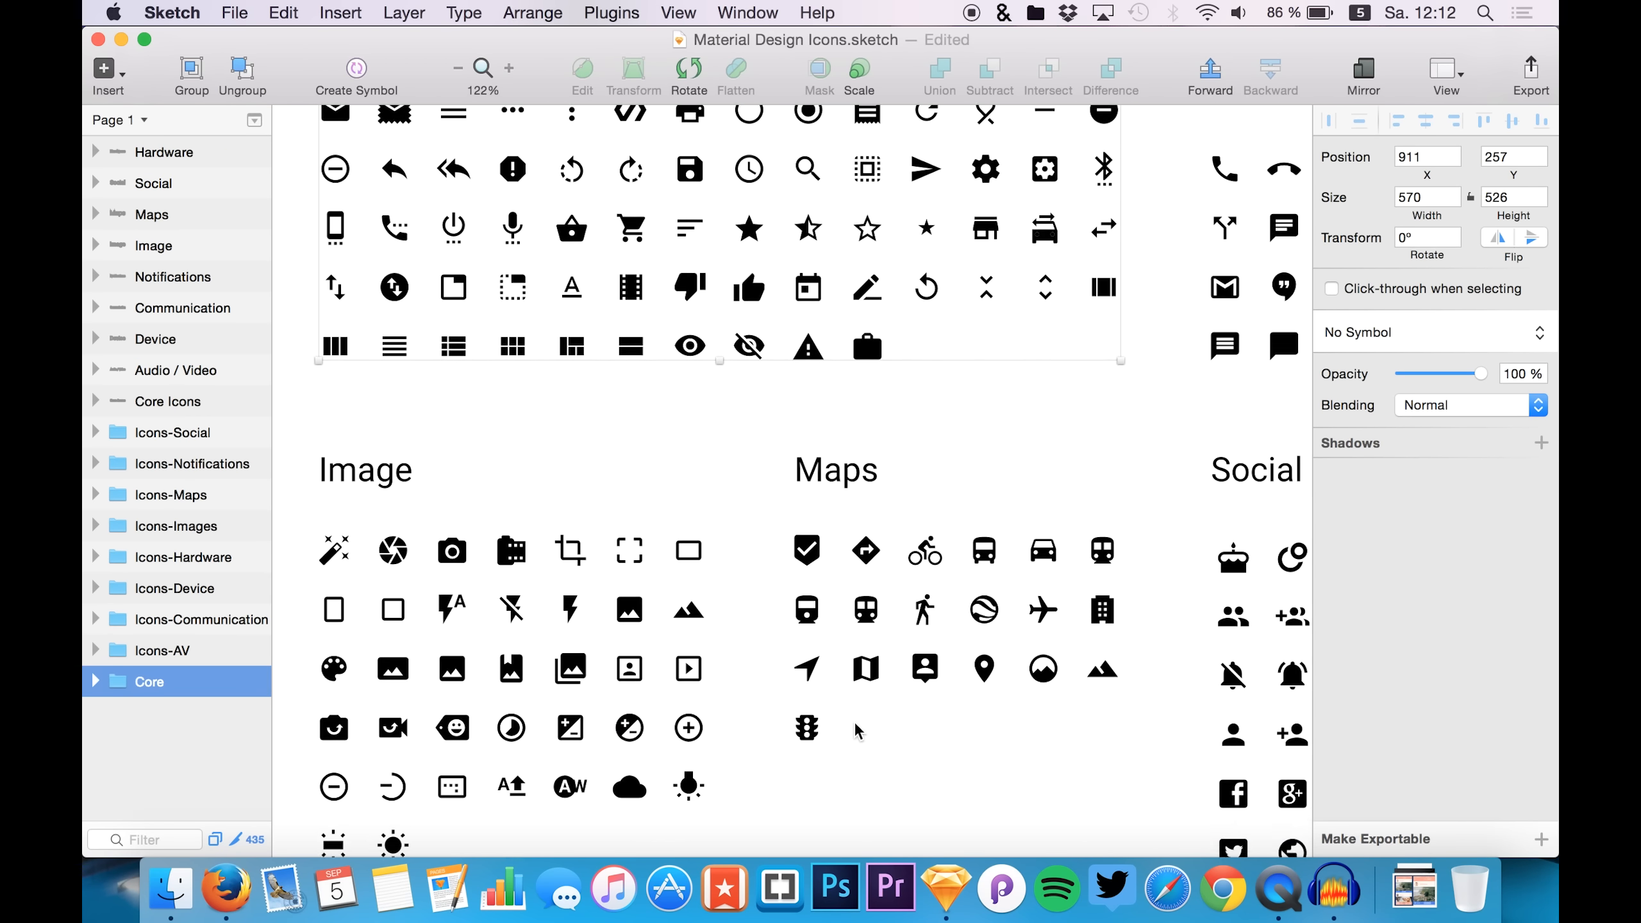
pyautogui.hscroll(20, 854, 721)
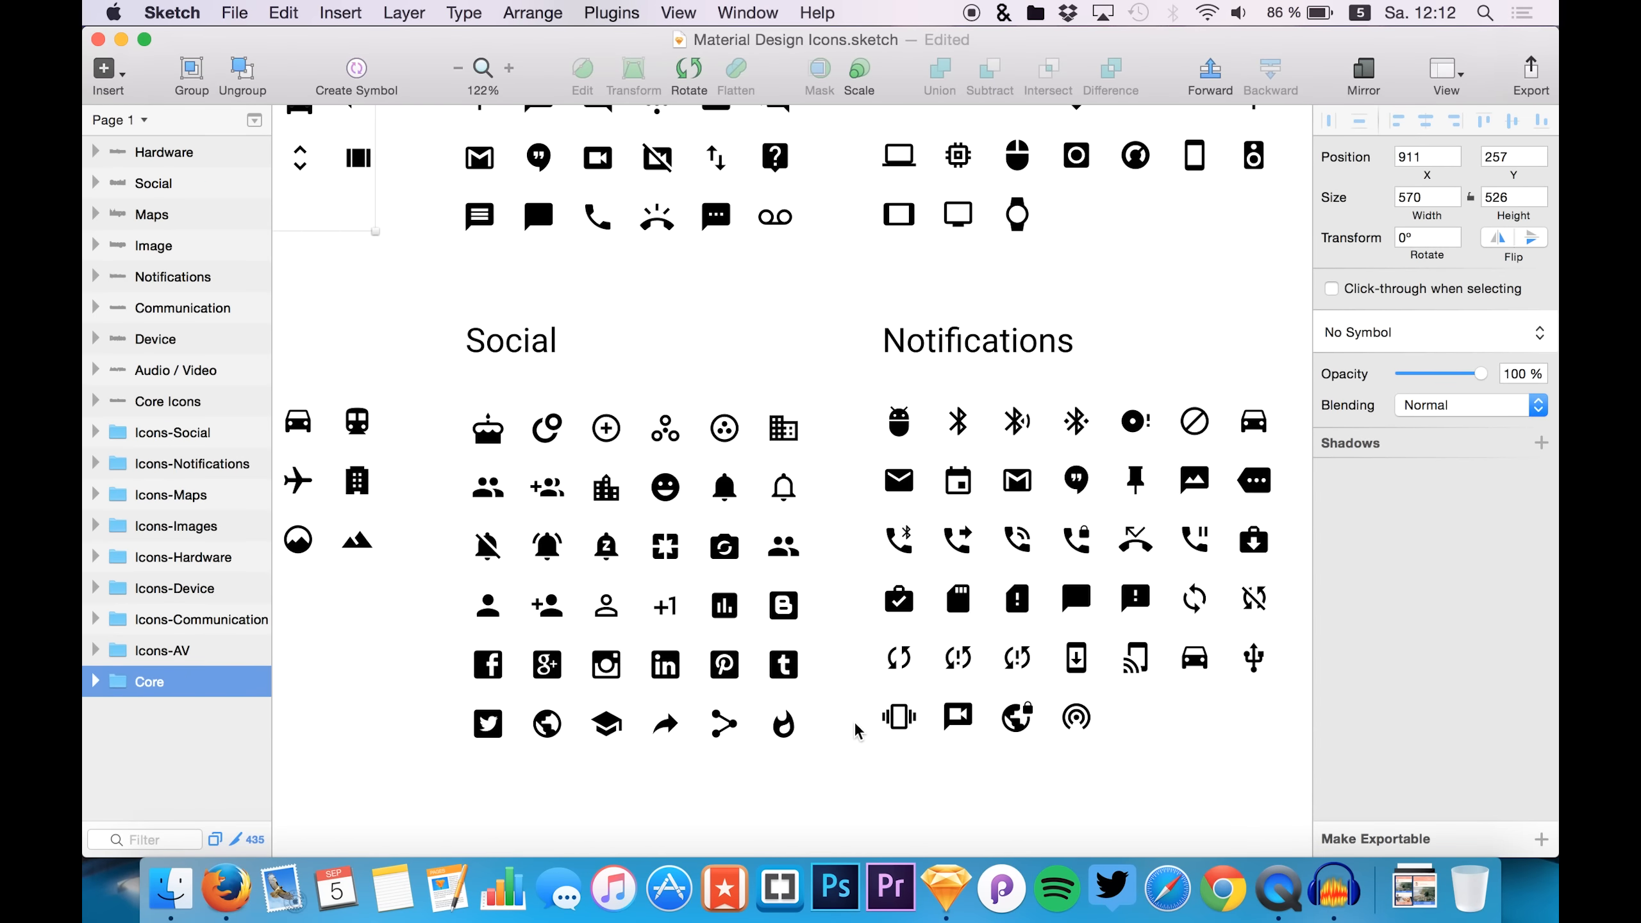
pyautogui.scroll(20, 855, 724)
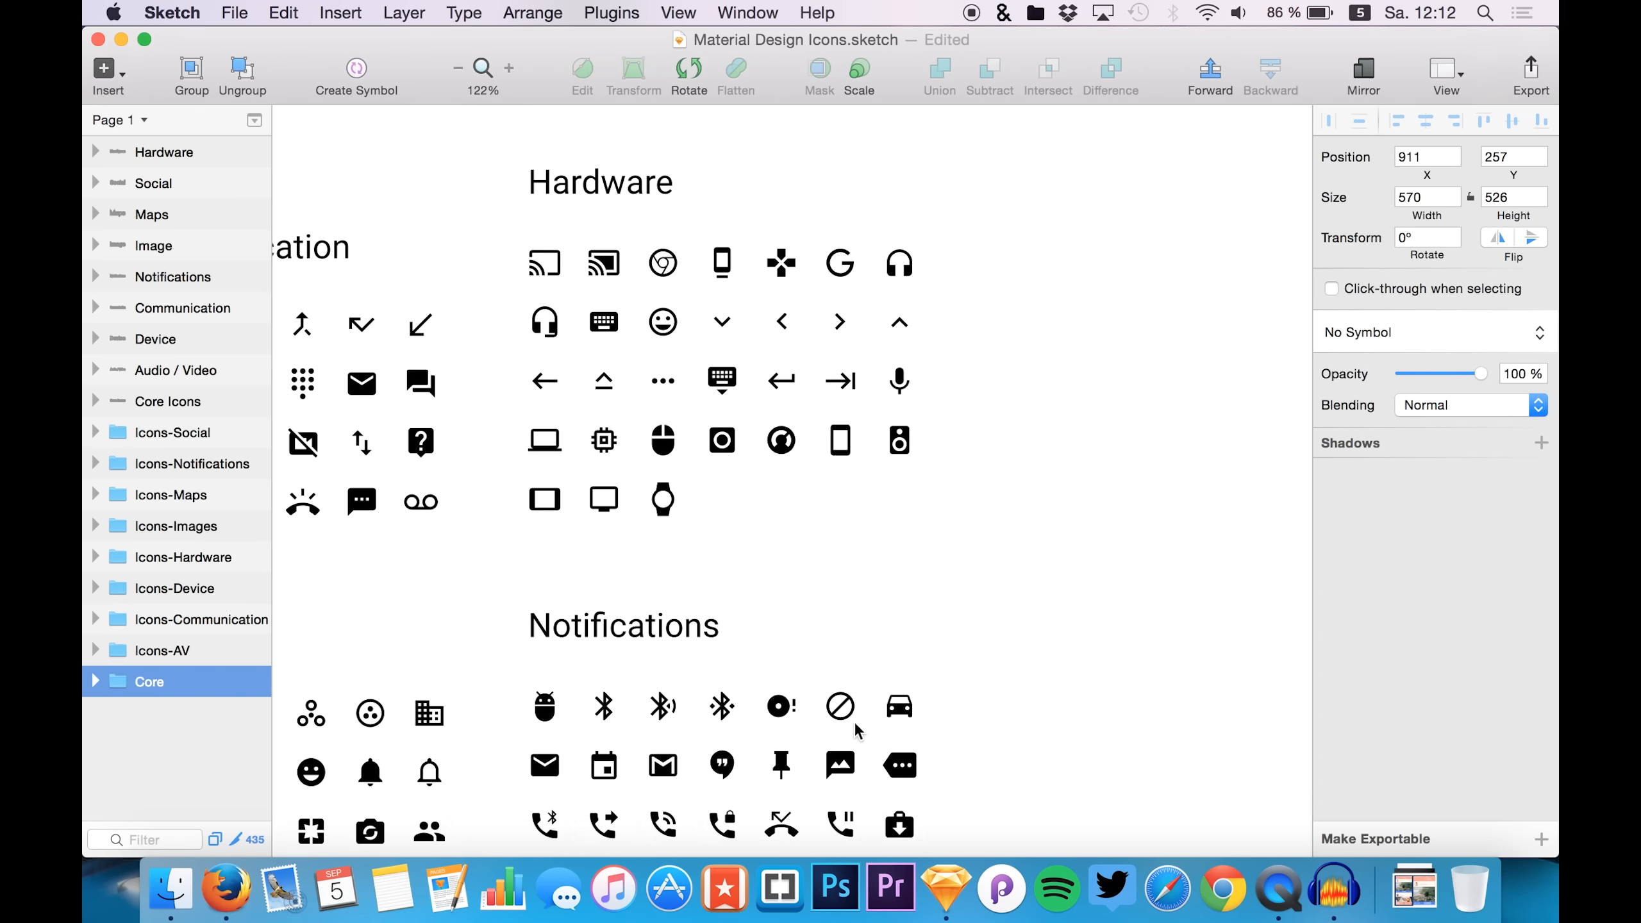
pyautogui.scroll(2, 855, 730)
pyautogui.hscroll(-2, 854, 731)
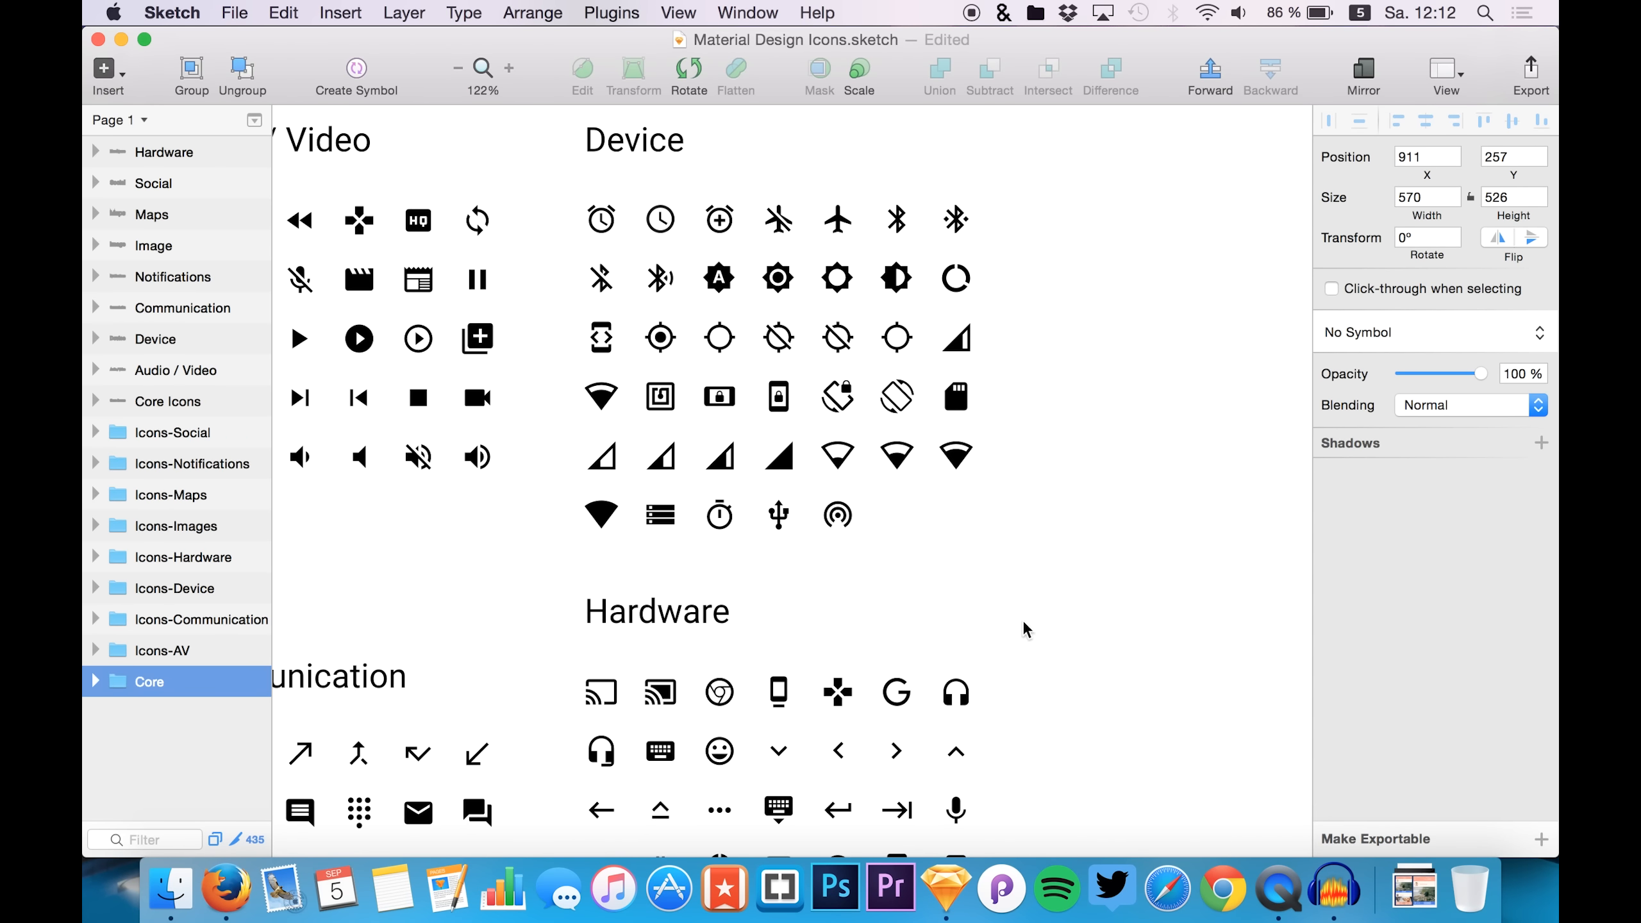
pyautogui.hscroll(-10, 905, 616)
pyautogui.scroll(1, 905, 617)
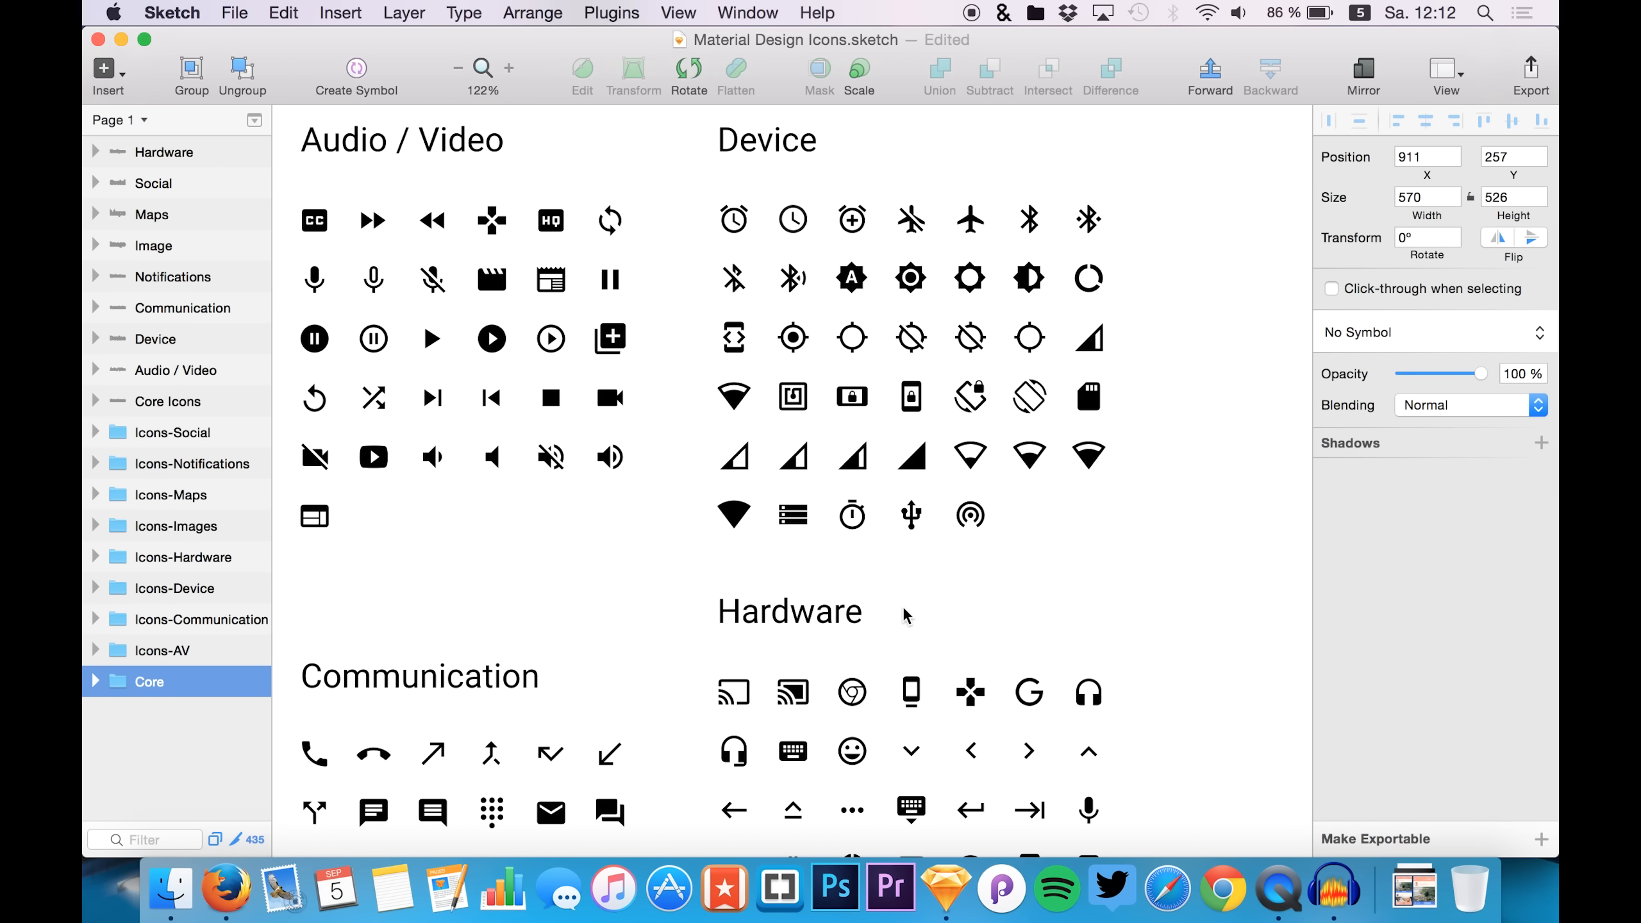
pyautogui.hscroll(-7, 905, 616)
pyautogui.scroll(1, 904, 616)
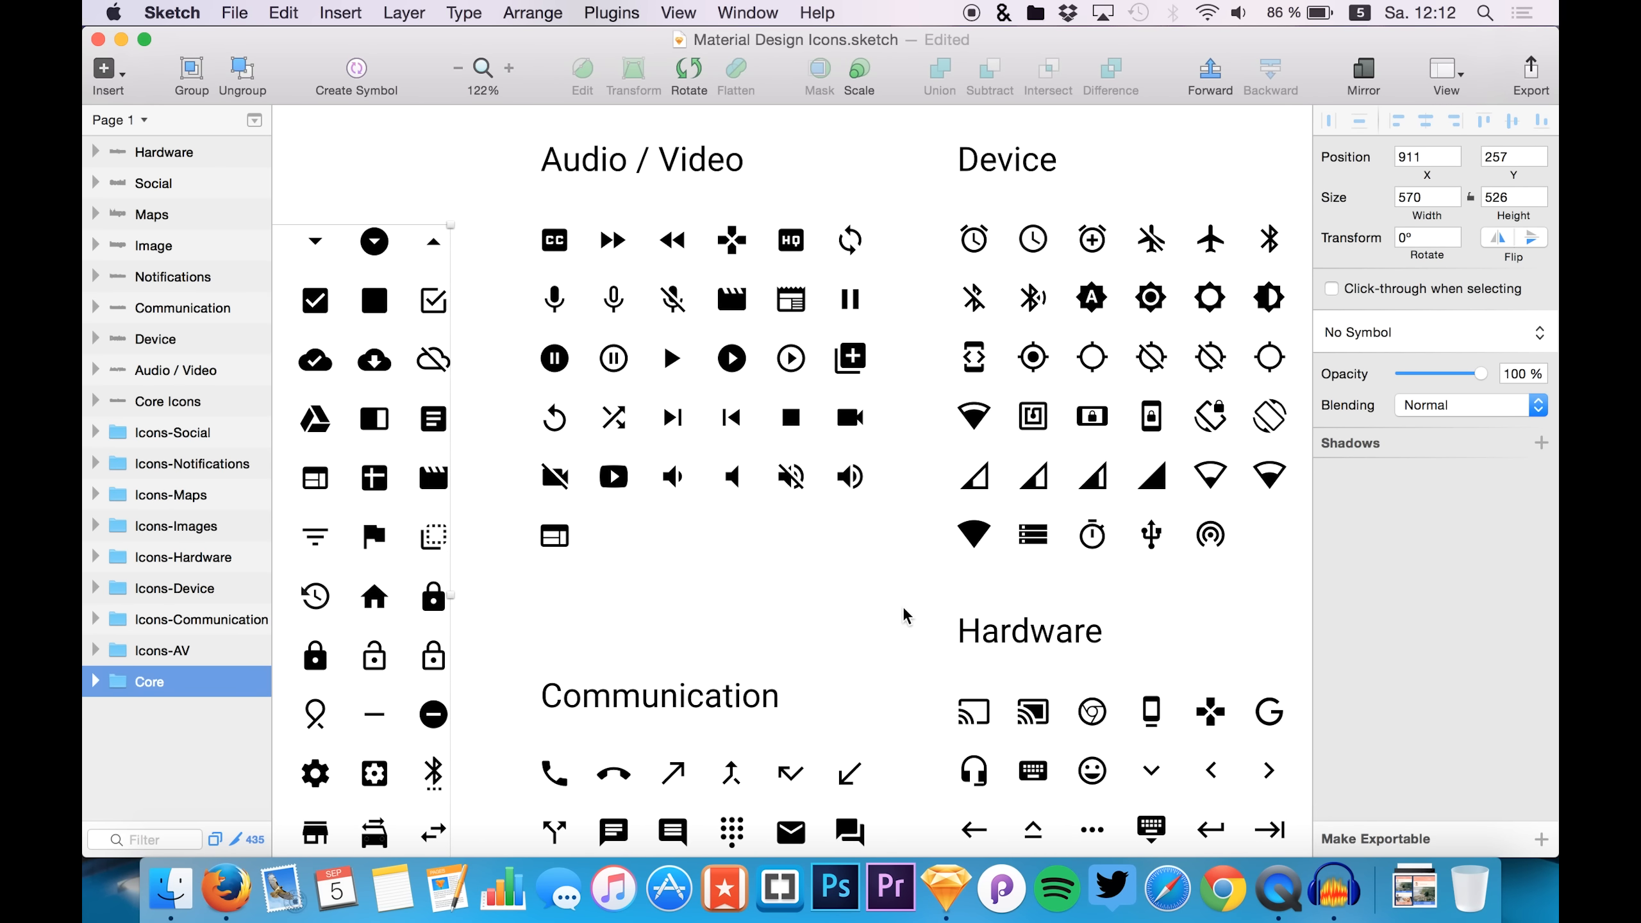
# - Go through all rows of the Core Icons set once more for a My Stats icon
pyautogui.hscroll(-13, 905, 616)
pyautogui.scroll(-3, 905, 616)
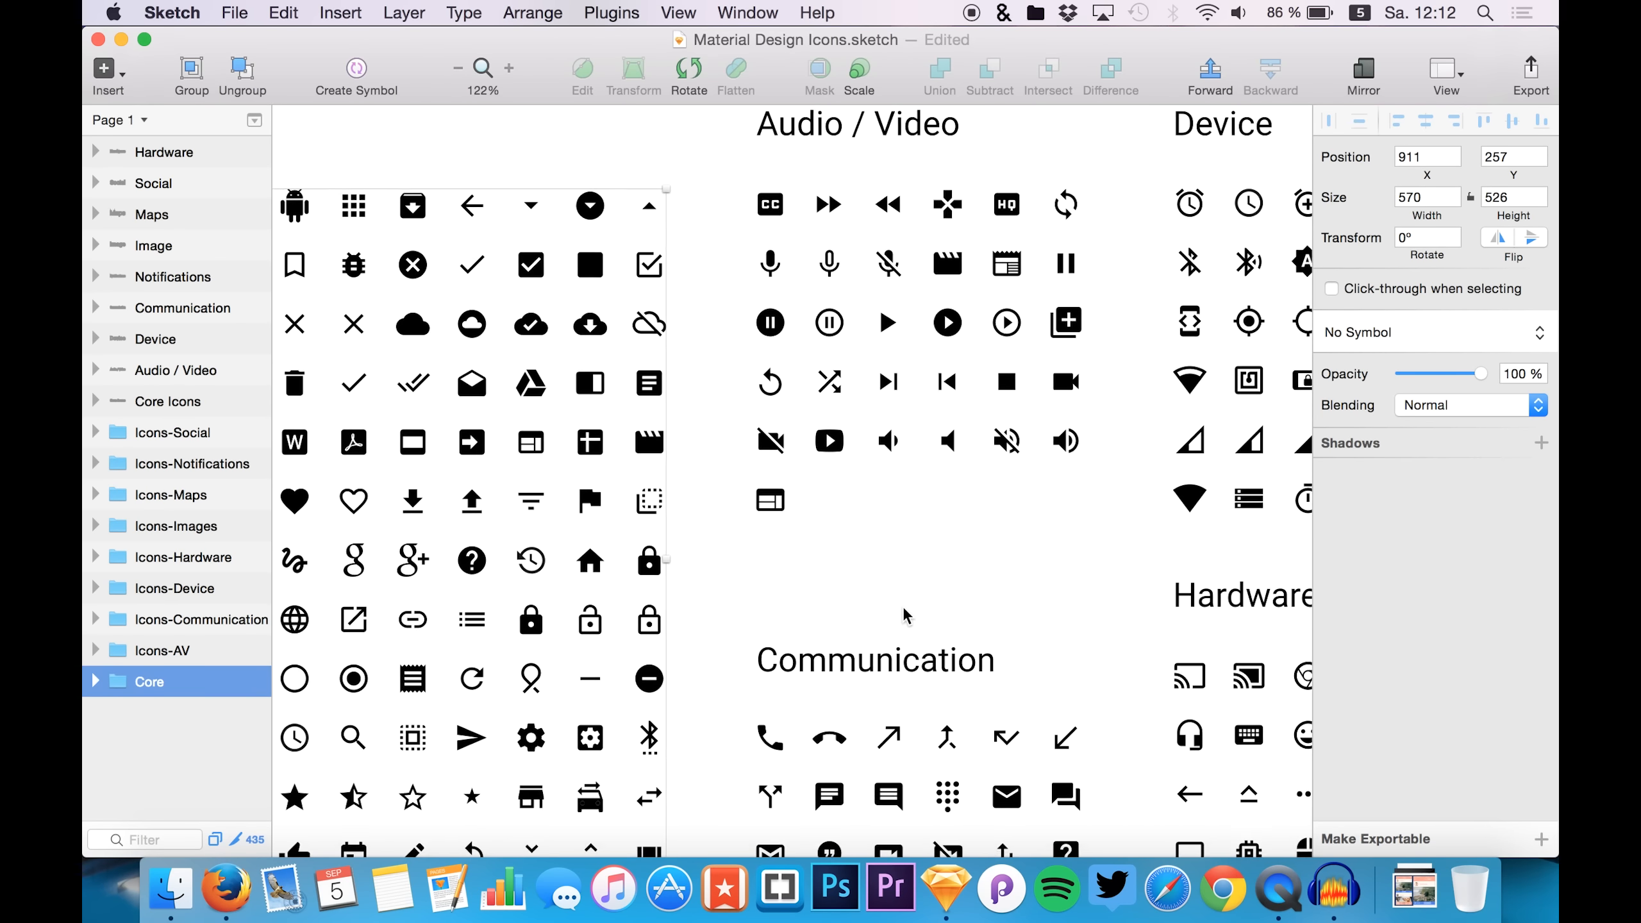
pyautogui.hscroll(-5, 904, 617)
pyautogui.scroll(-1, 905, 616)
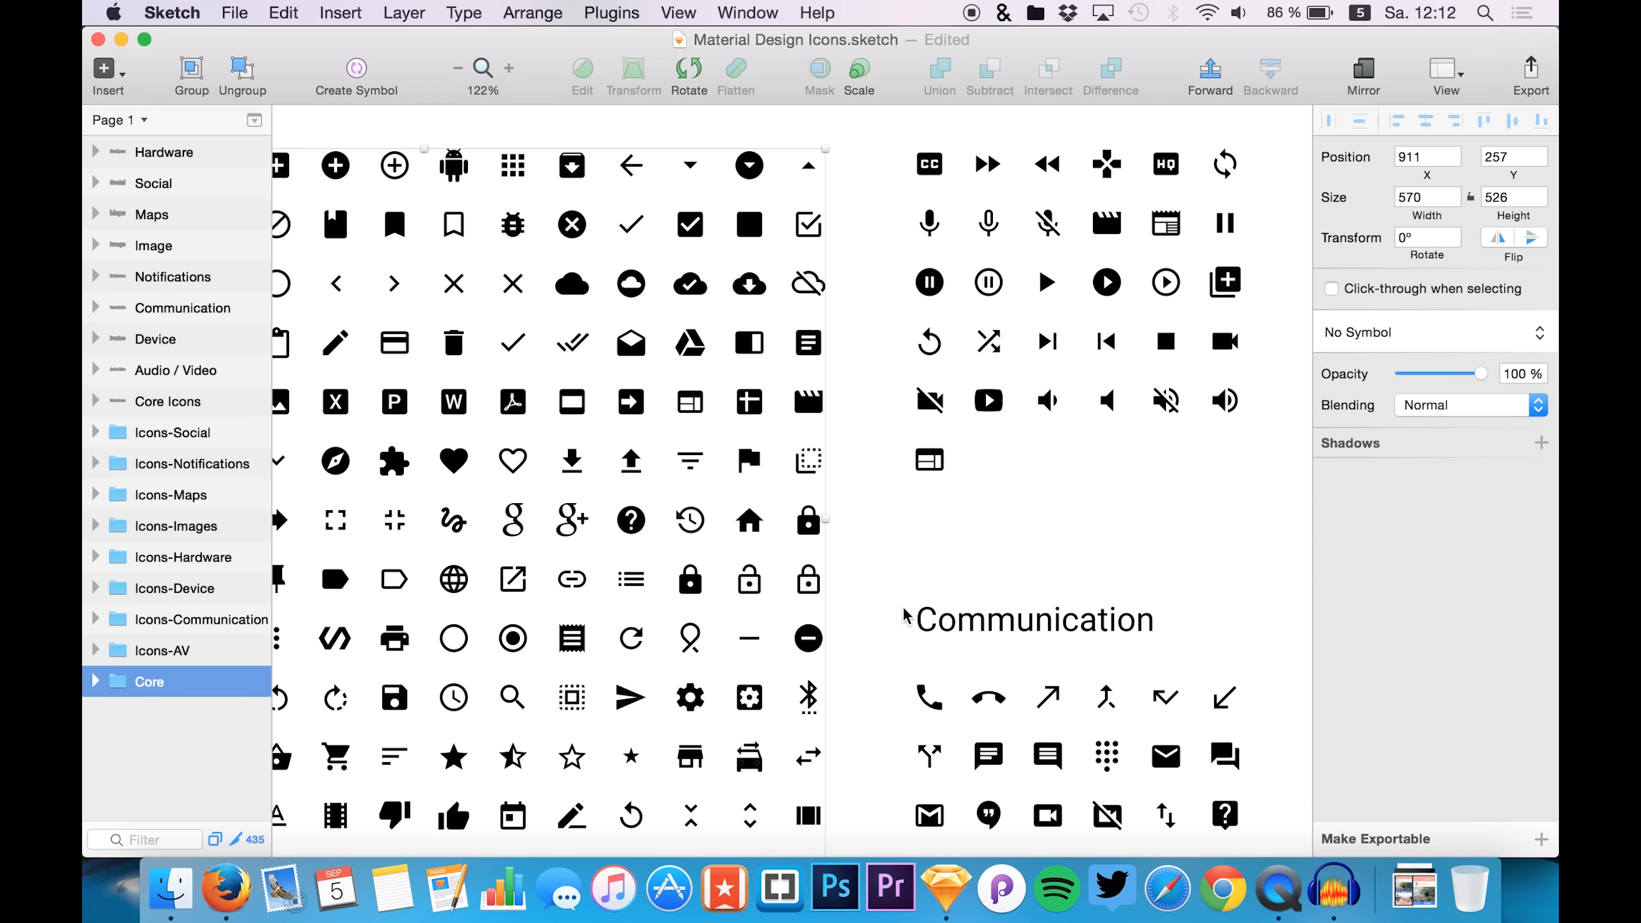
pyautogui.hscroll(-15, 905, 616)
pyautogui.scroll(-1, 904, 616)
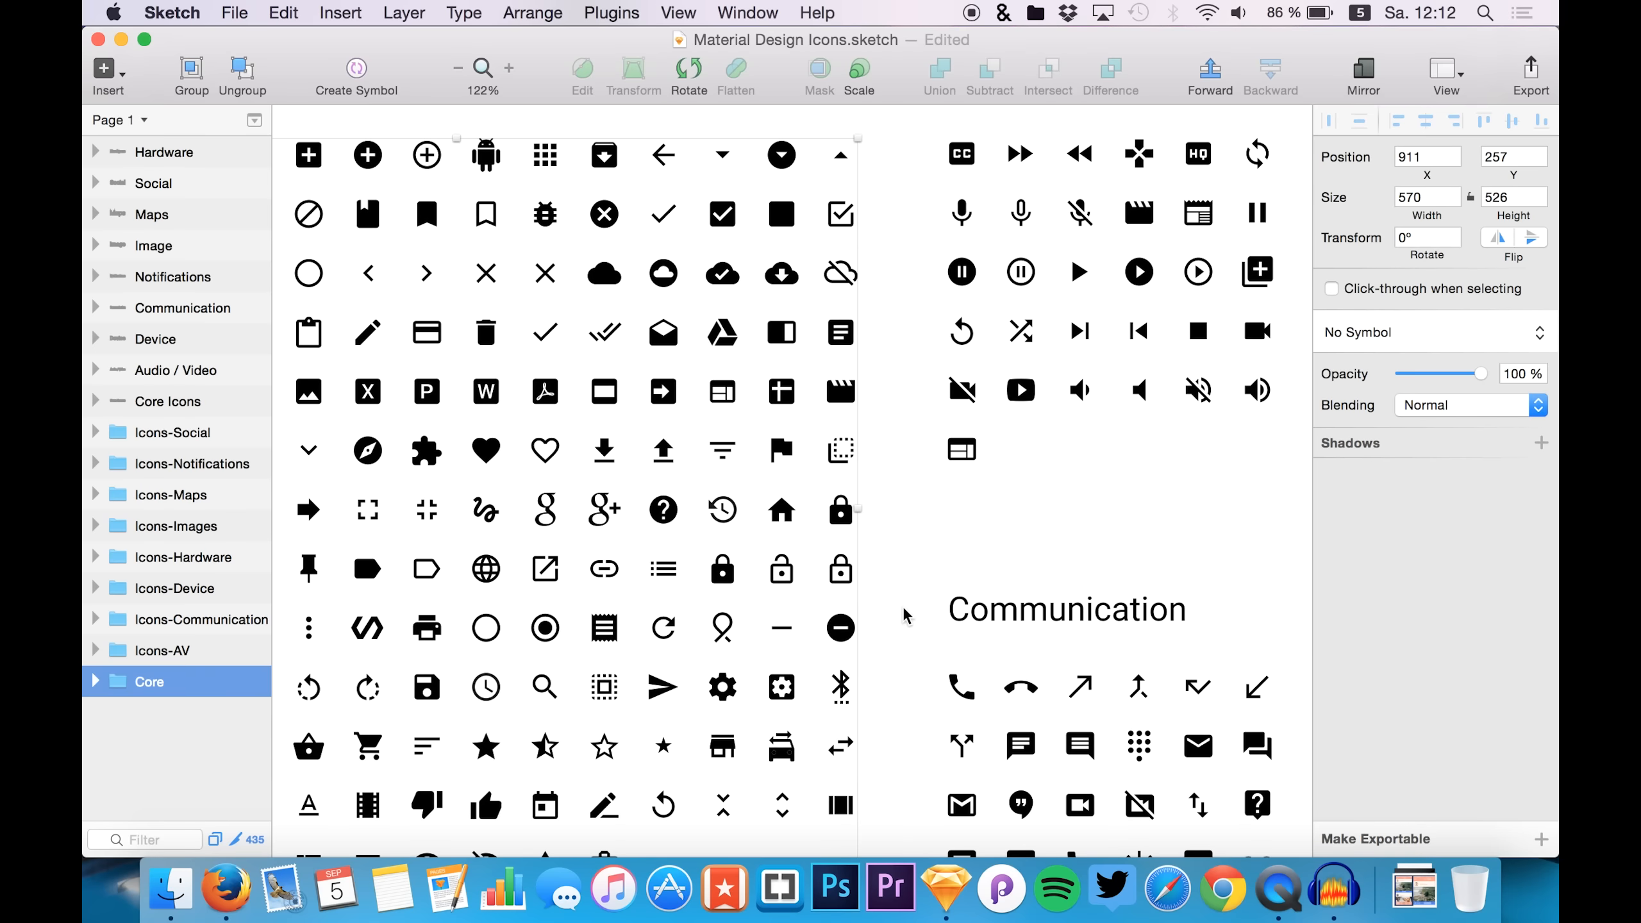
pyautogui.hscroll(-2, 904, 611)
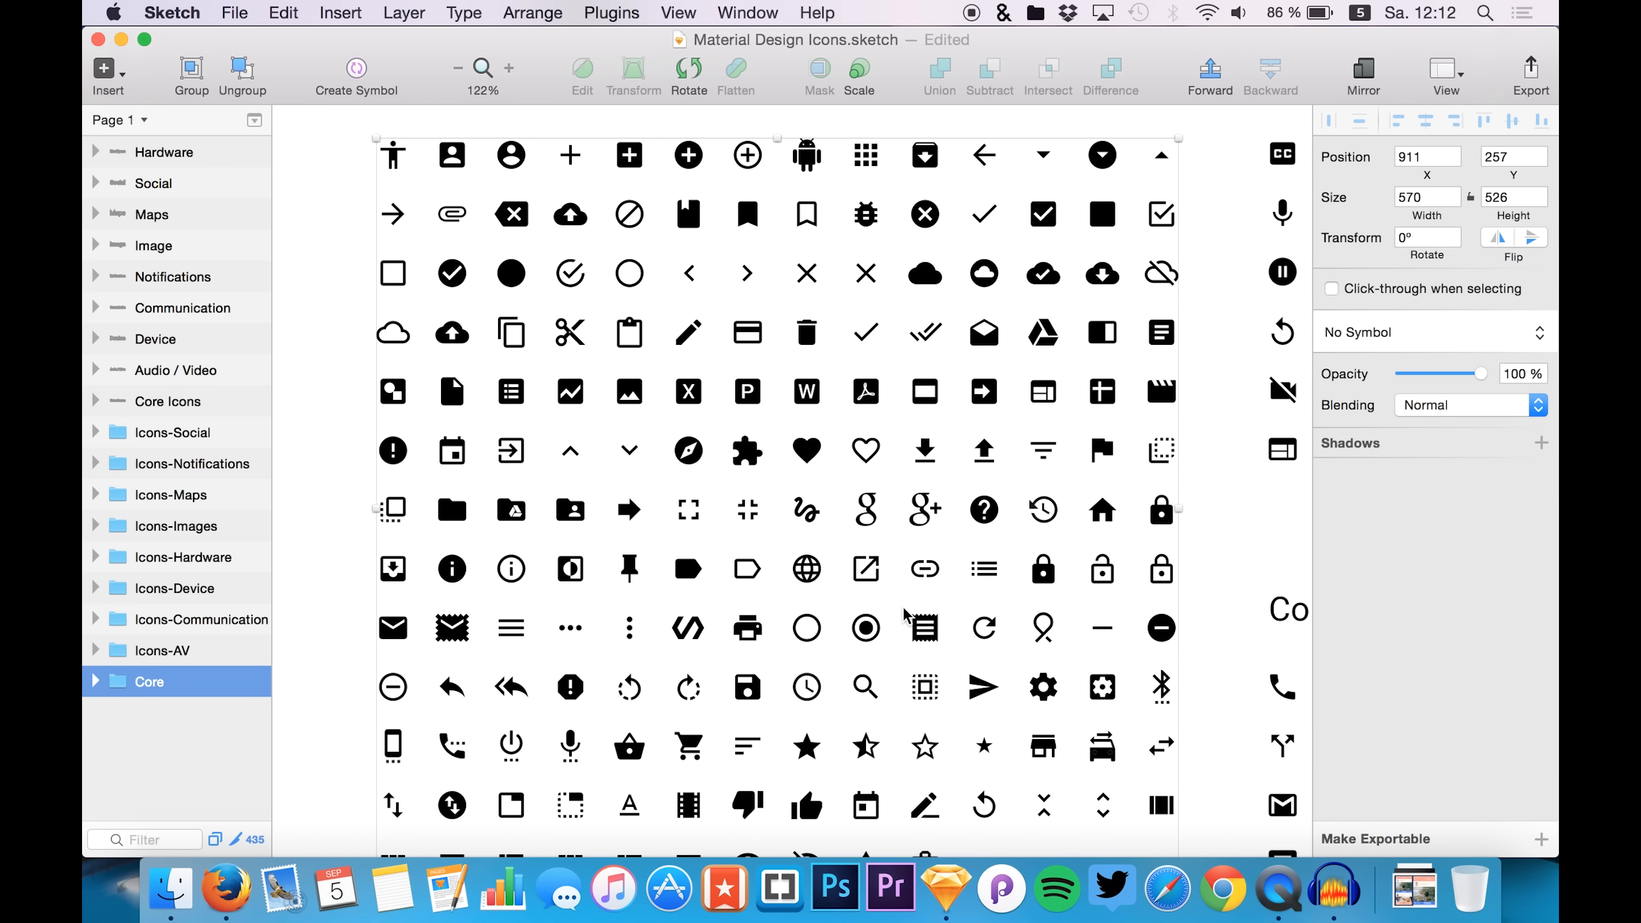
pyautogui.scroll(-4, 905, 616)
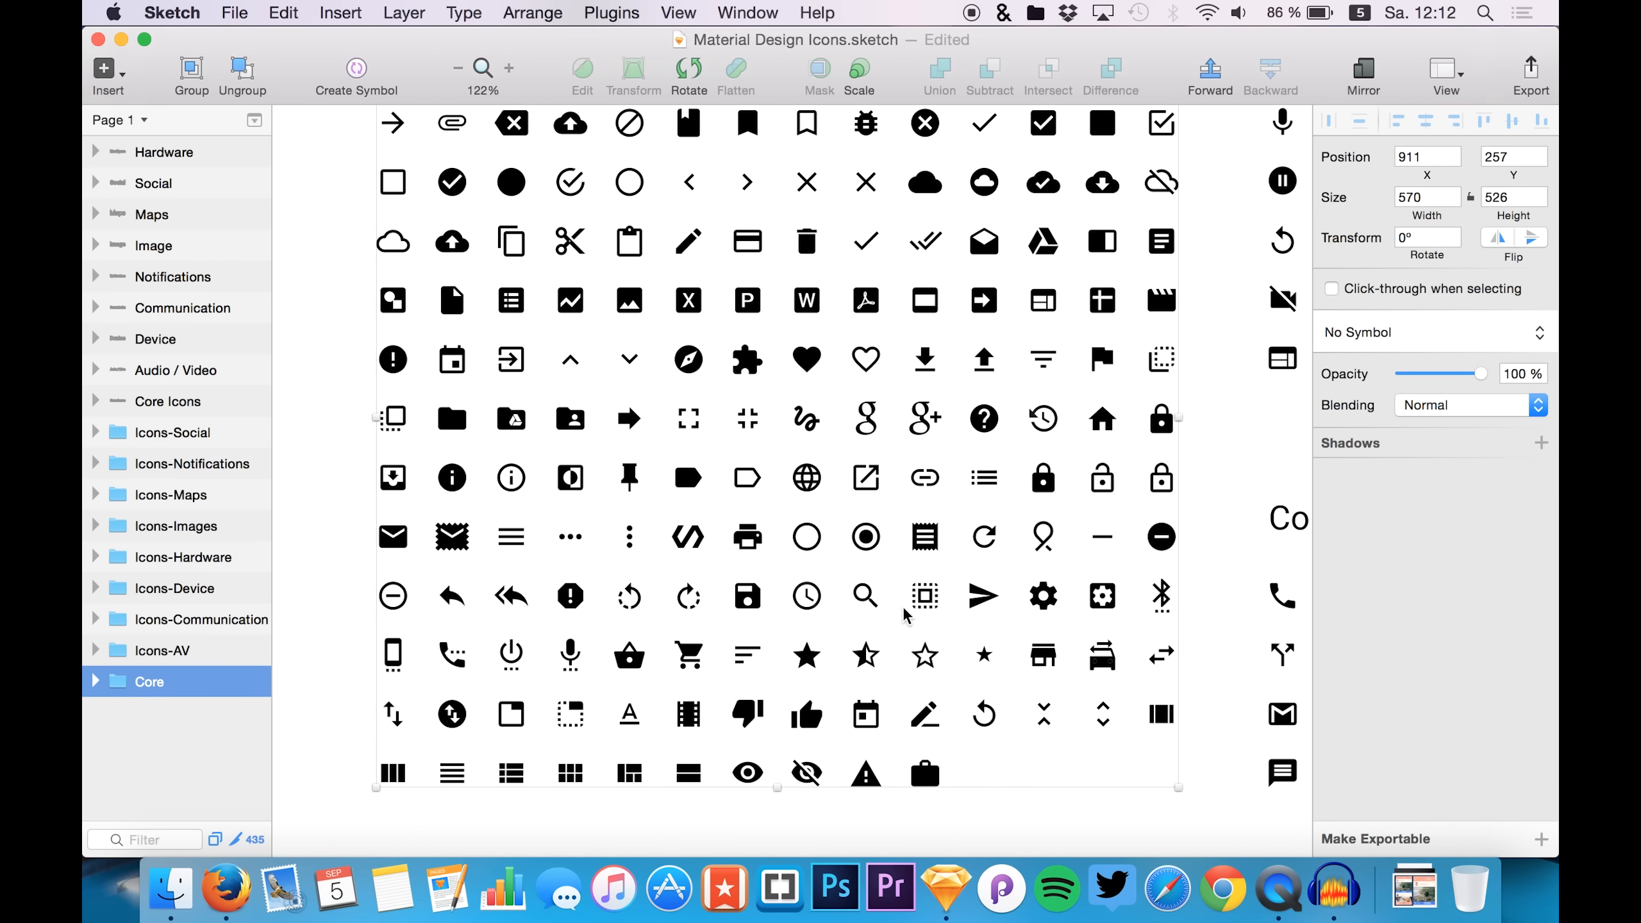
pyautogui.scroll(-1, 905, 616)
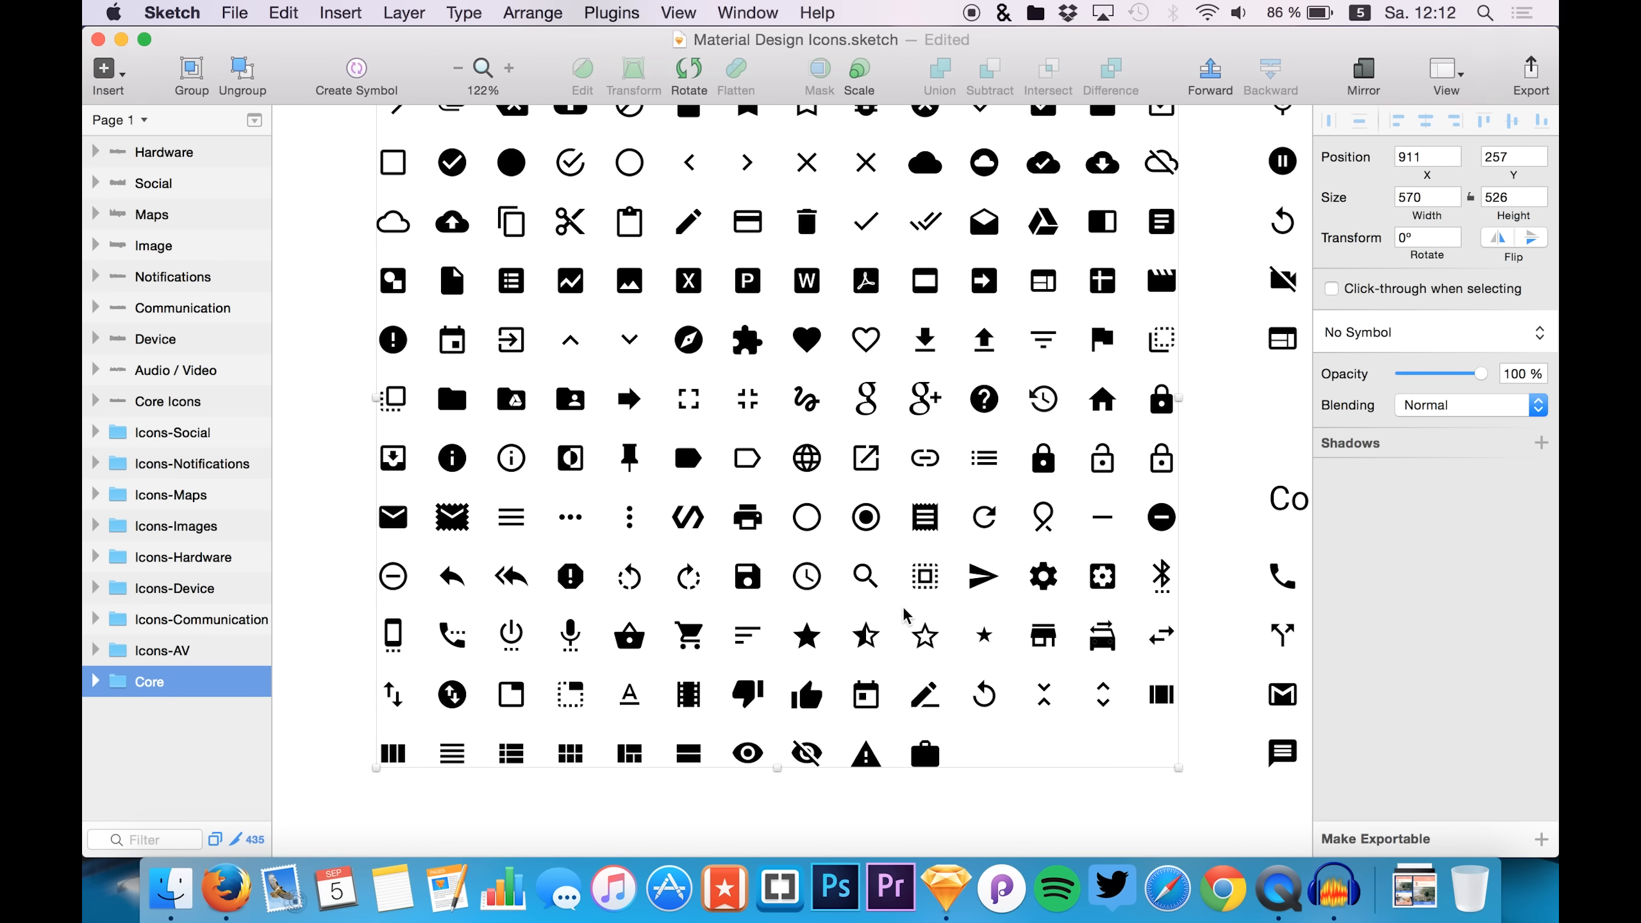
# - Examine the Image, Maps, Social, Notifications, Communication and Hardware icon sets for a symbol suited to My Stats
pyautogui.scroll(-20, 905, 612)
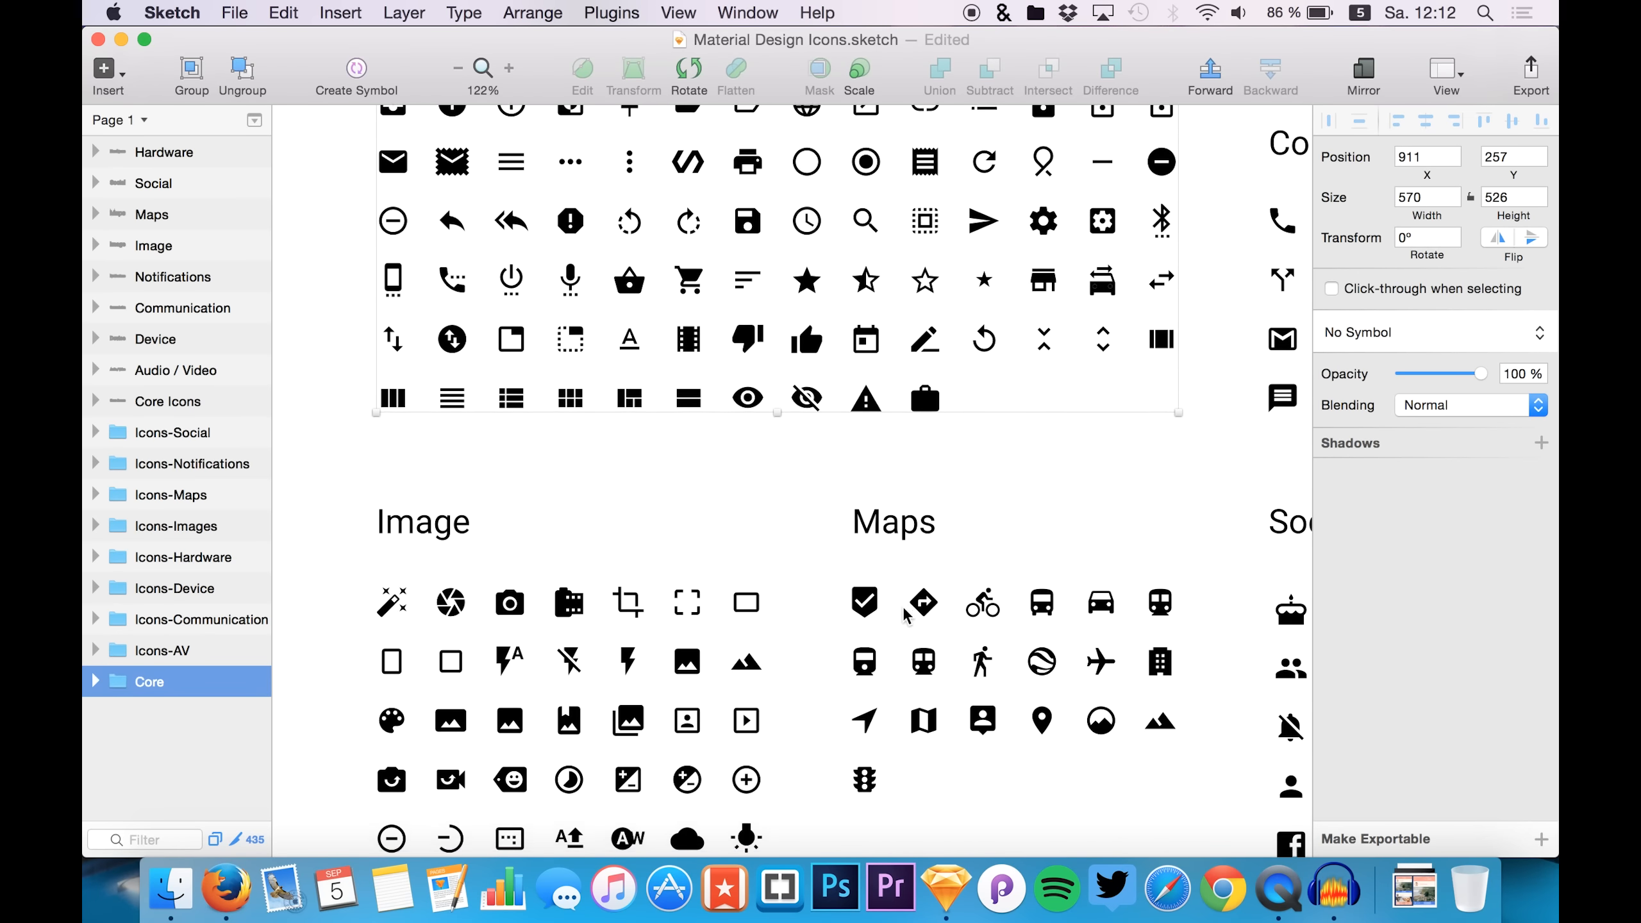
pyautogui.scroll(-6, 904, 616)
pyautogui.hscroll(15, 905, 616)
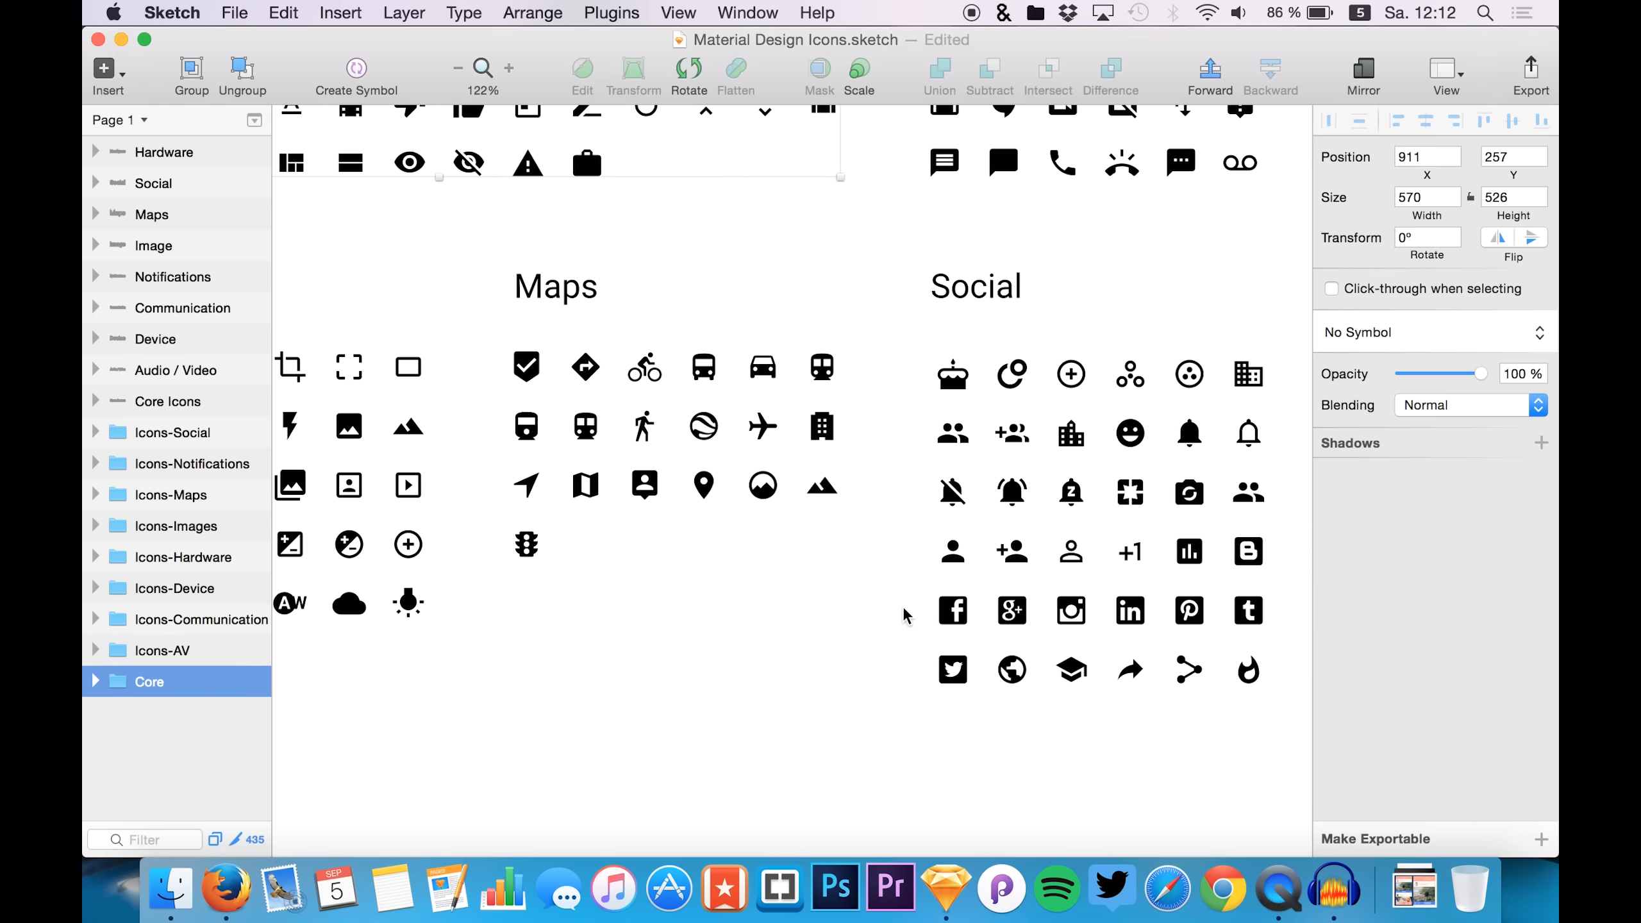
pyautogui.hscroll(4, 766, 614)
pyautogui.hscroll(6, 736, 592)
pyautogui.scroll(3, 723, 587)
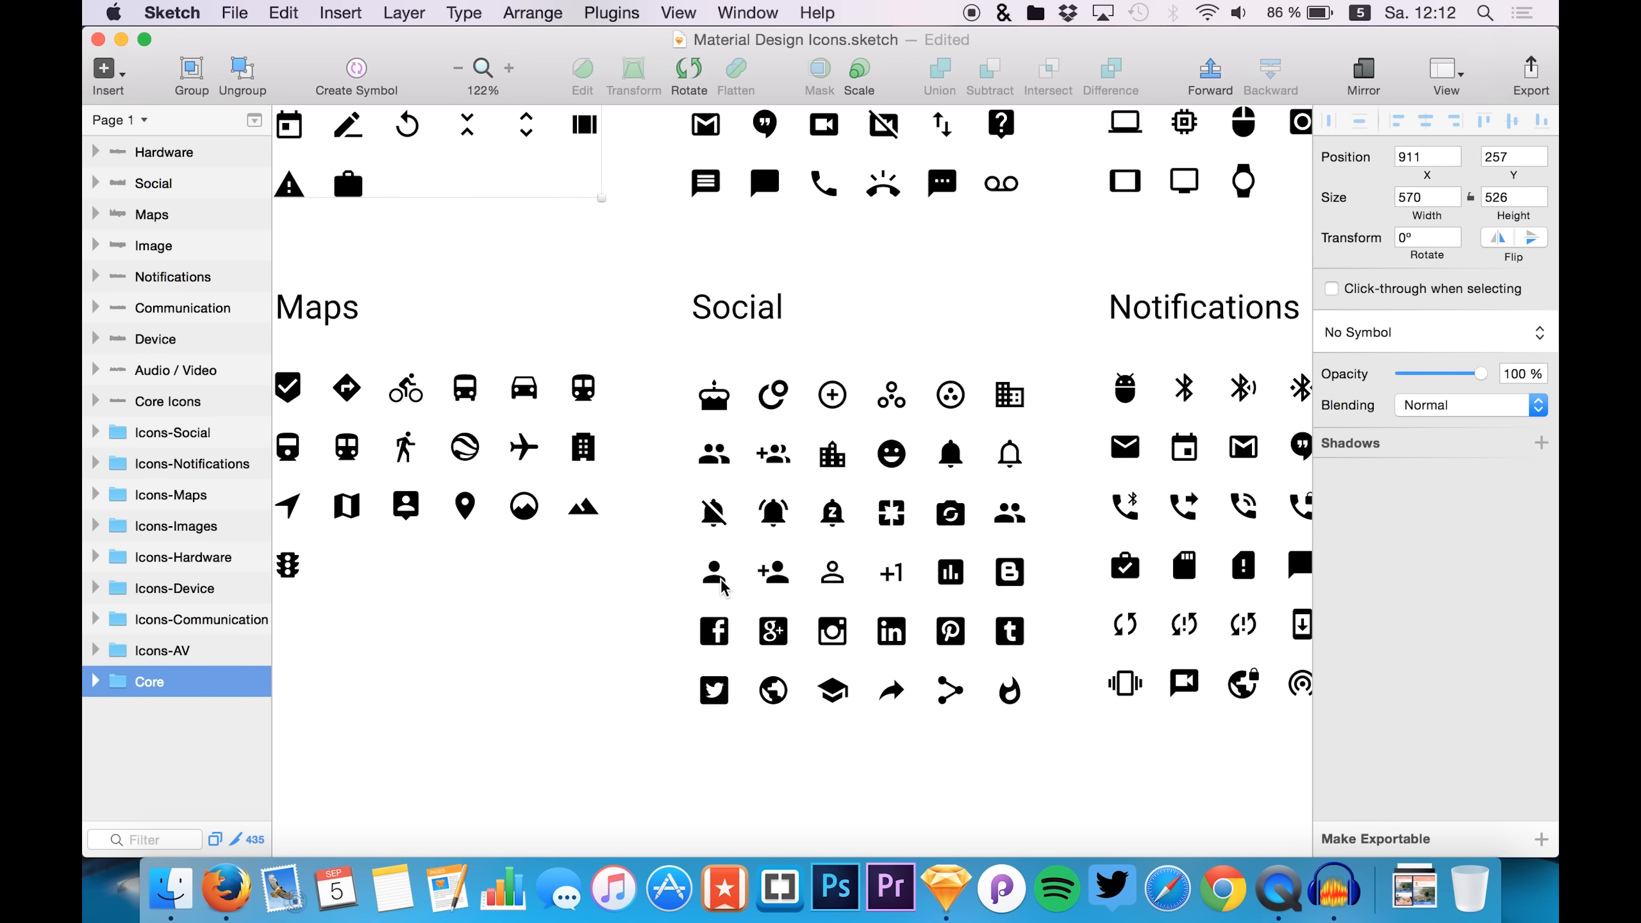
pyautogui.scroll(10, 723, 588)
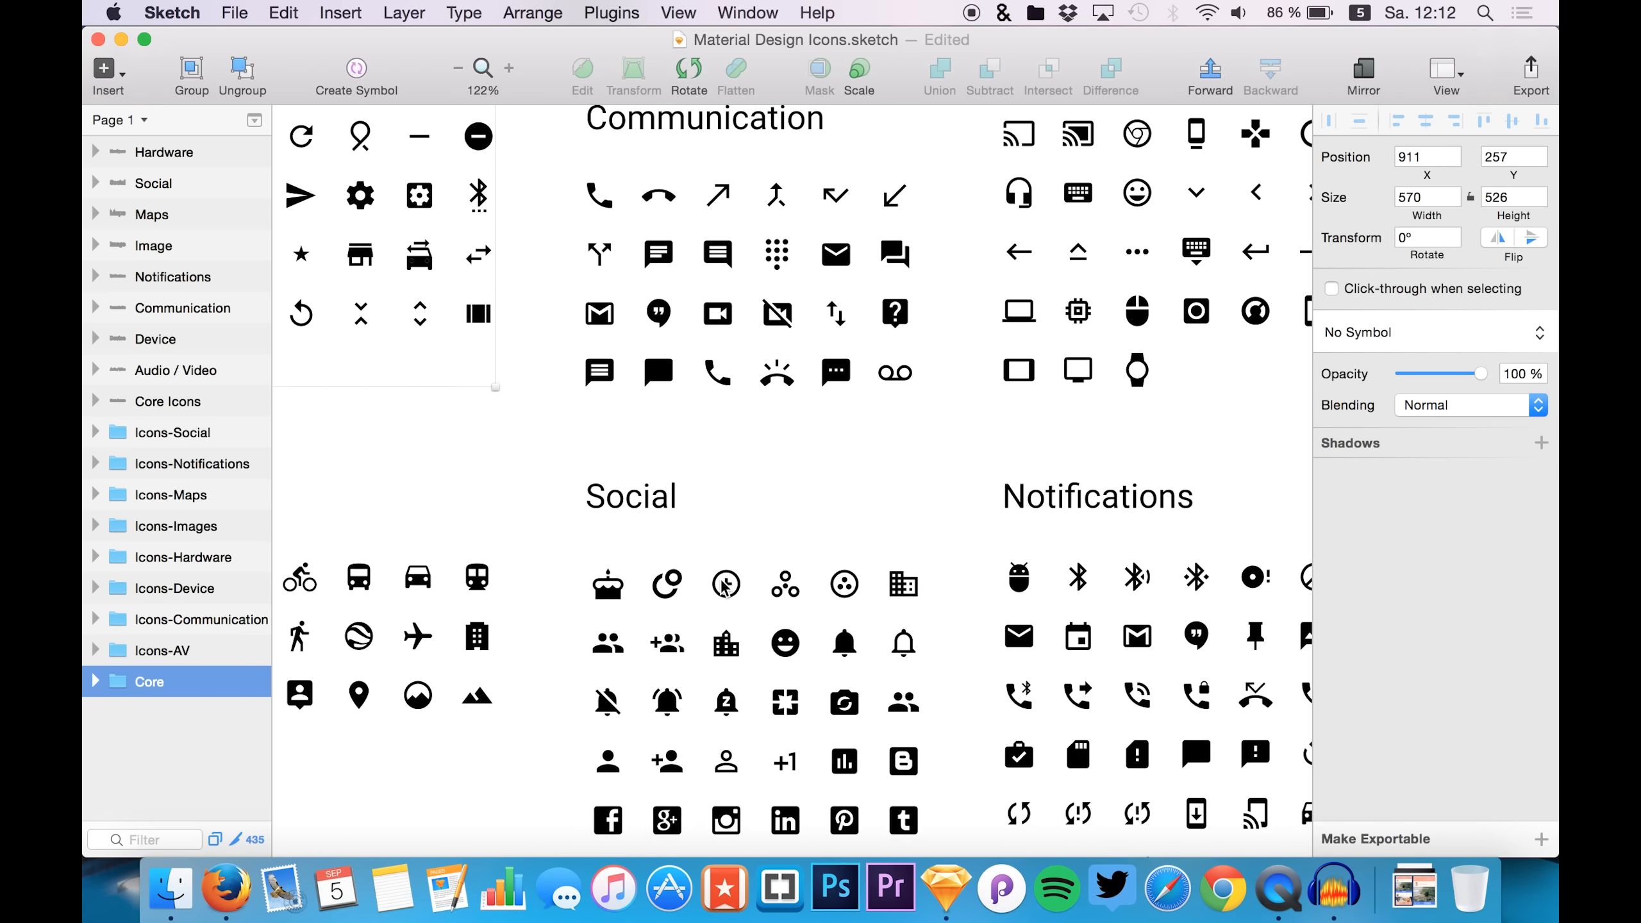
pyautogui.scroll(-3, 722, 587)
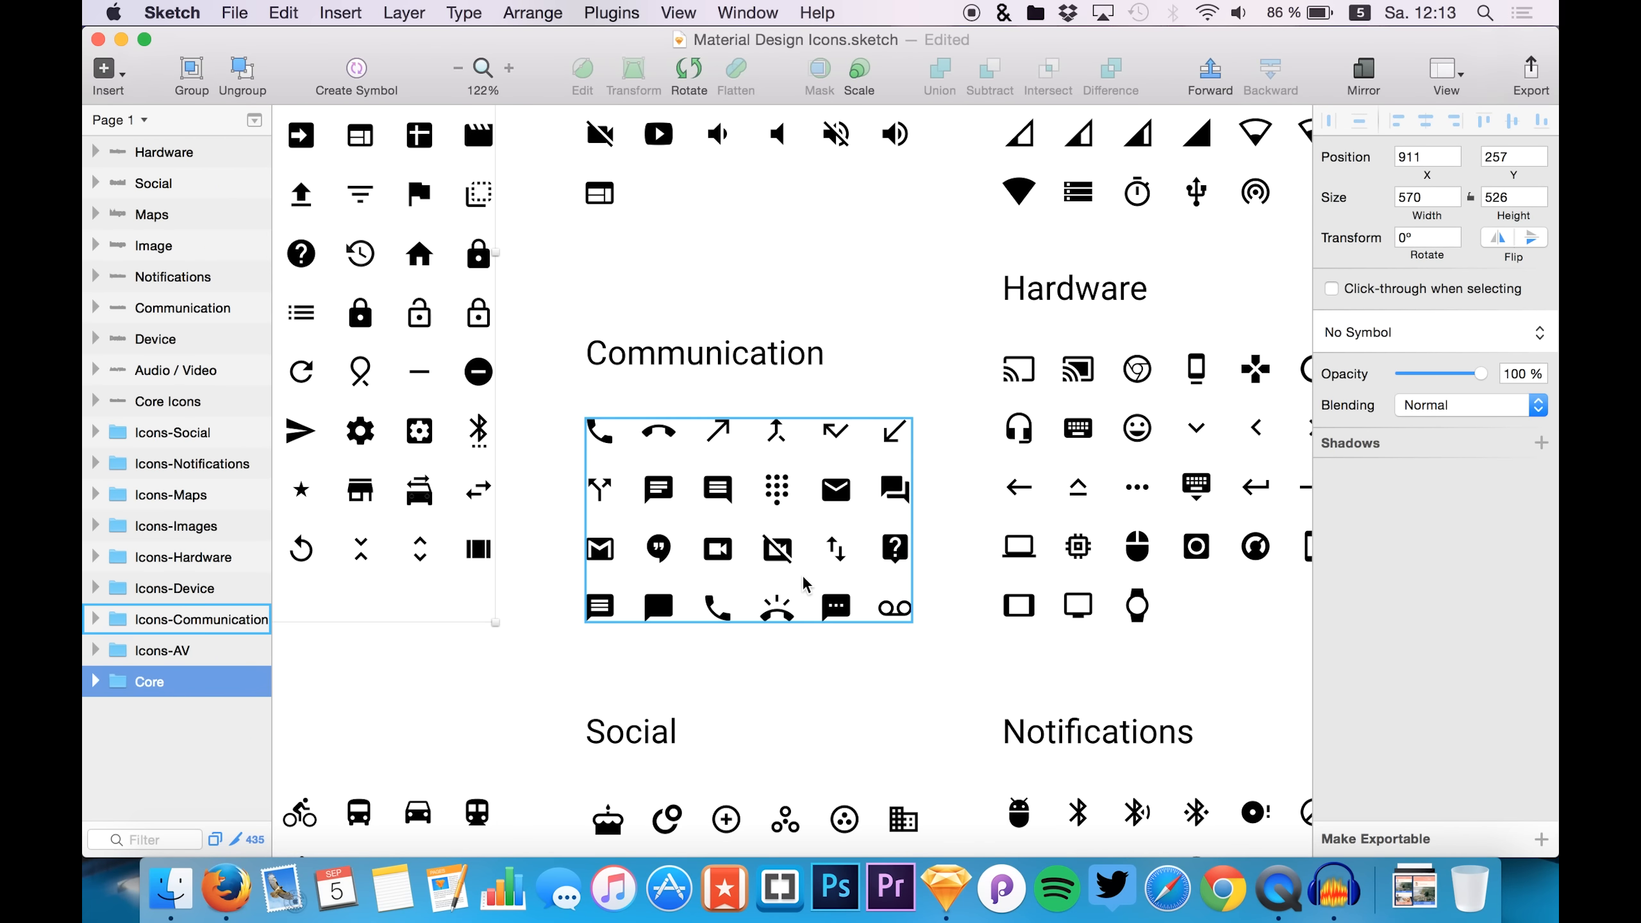
pyautogui.hscroll(-4, 822, 579)
pyautogui.scroll(1, 822, 579)
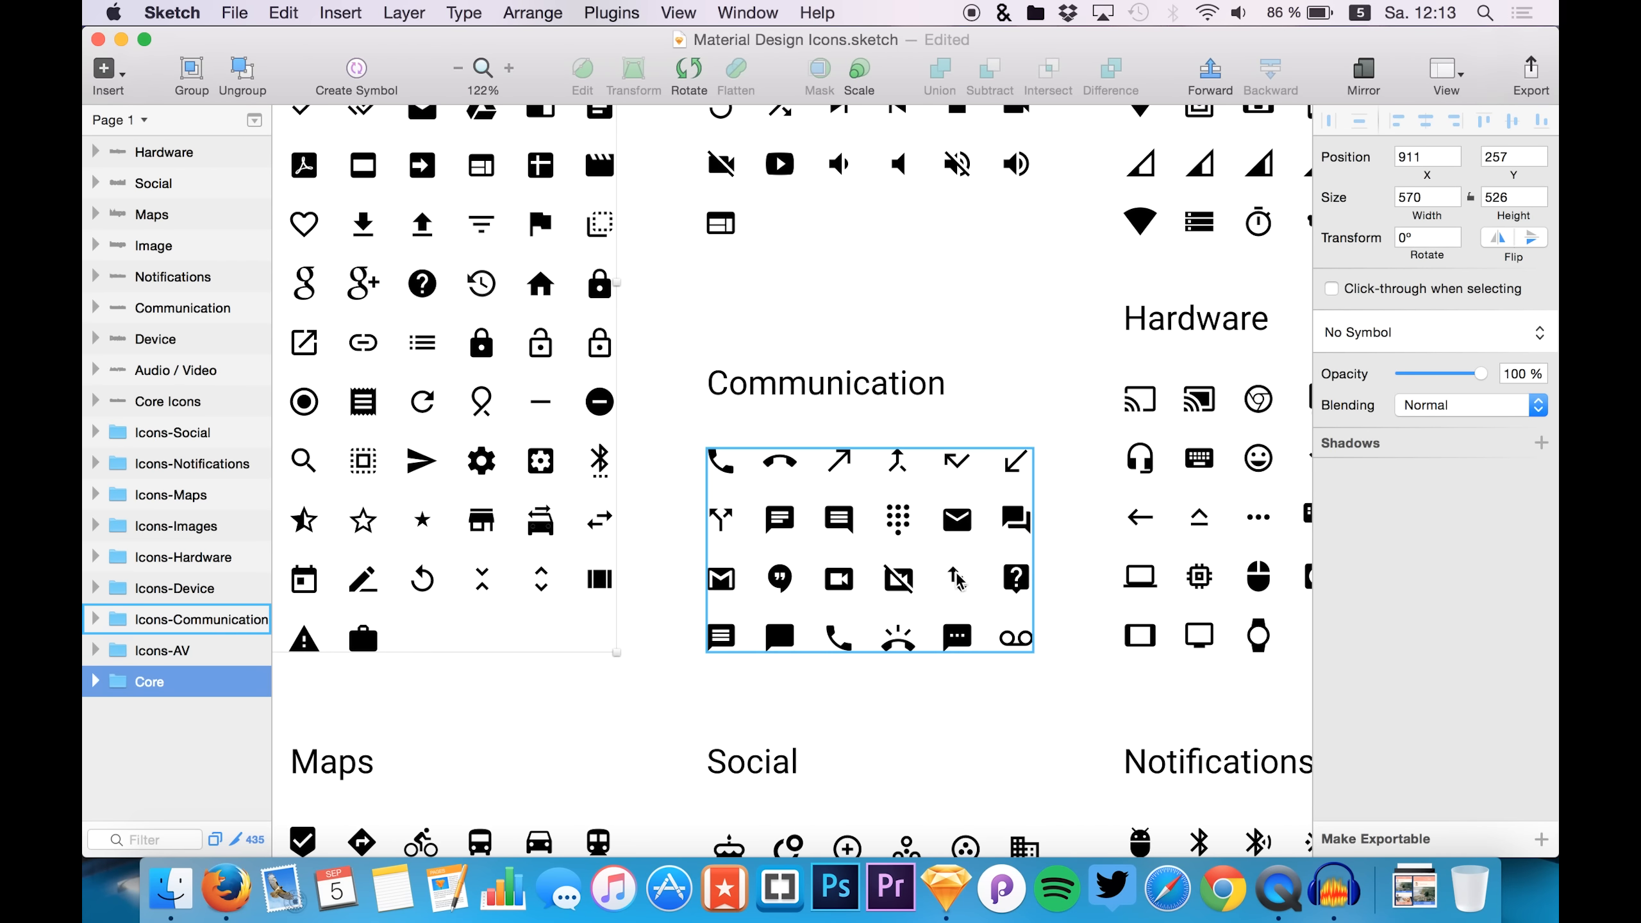
pyautogui.hscroll(6, 958, 580)
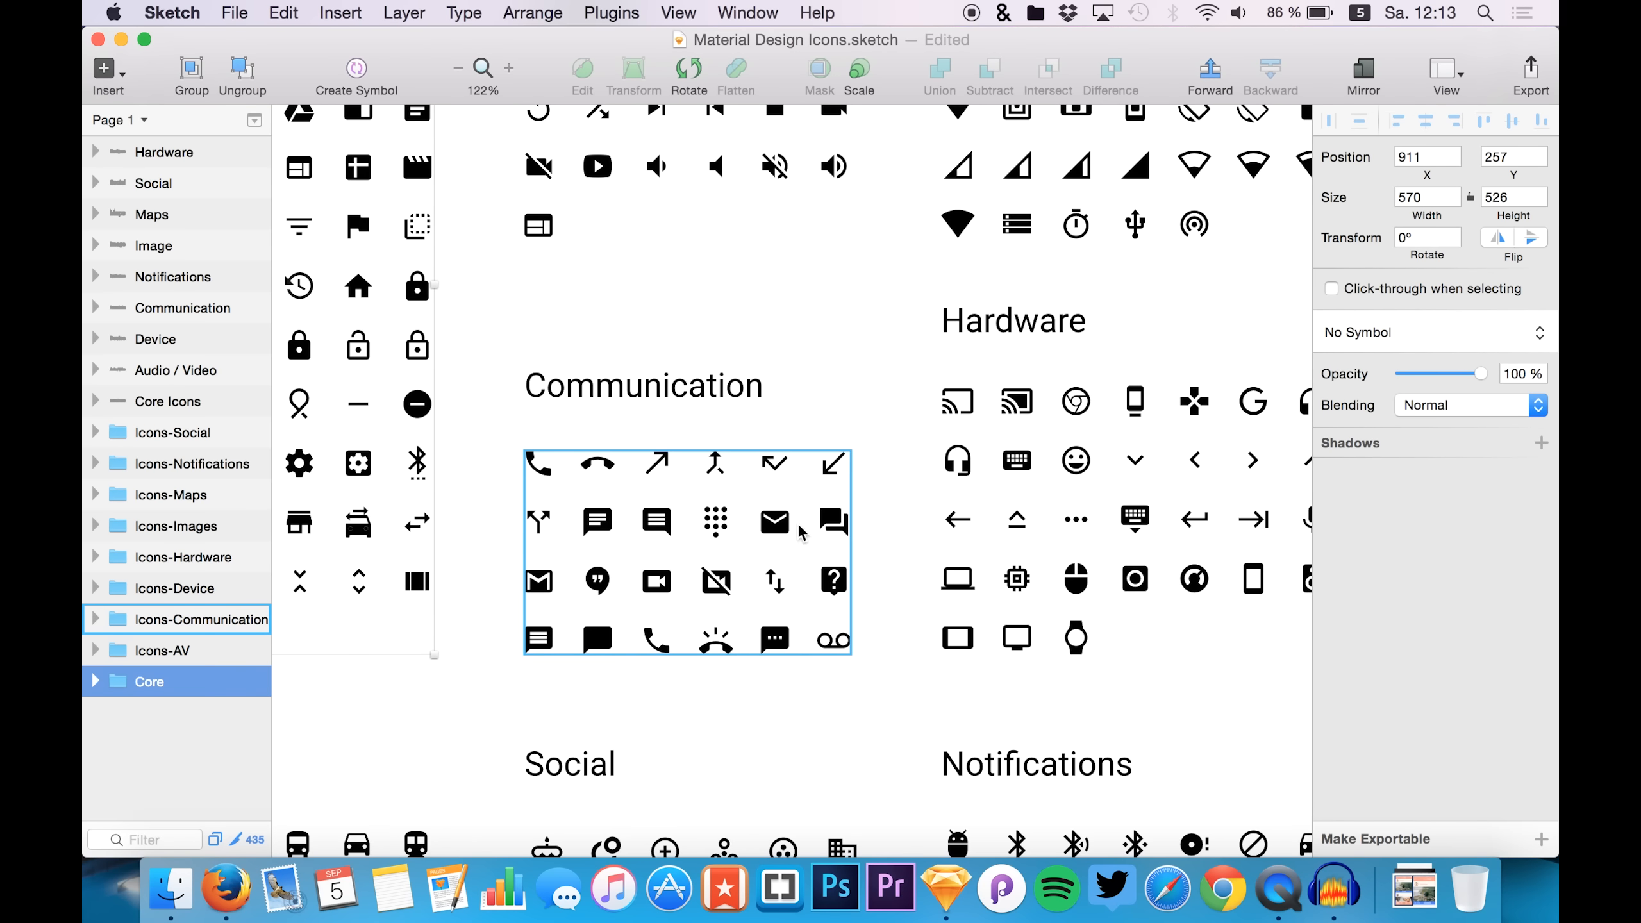
# - Copy the call-missed arrow shape from the Communication icons into the challengeapp file above the My Stats text layer and fill it white (FFFFFF)
pyautogui.doubleClick(774, 465)
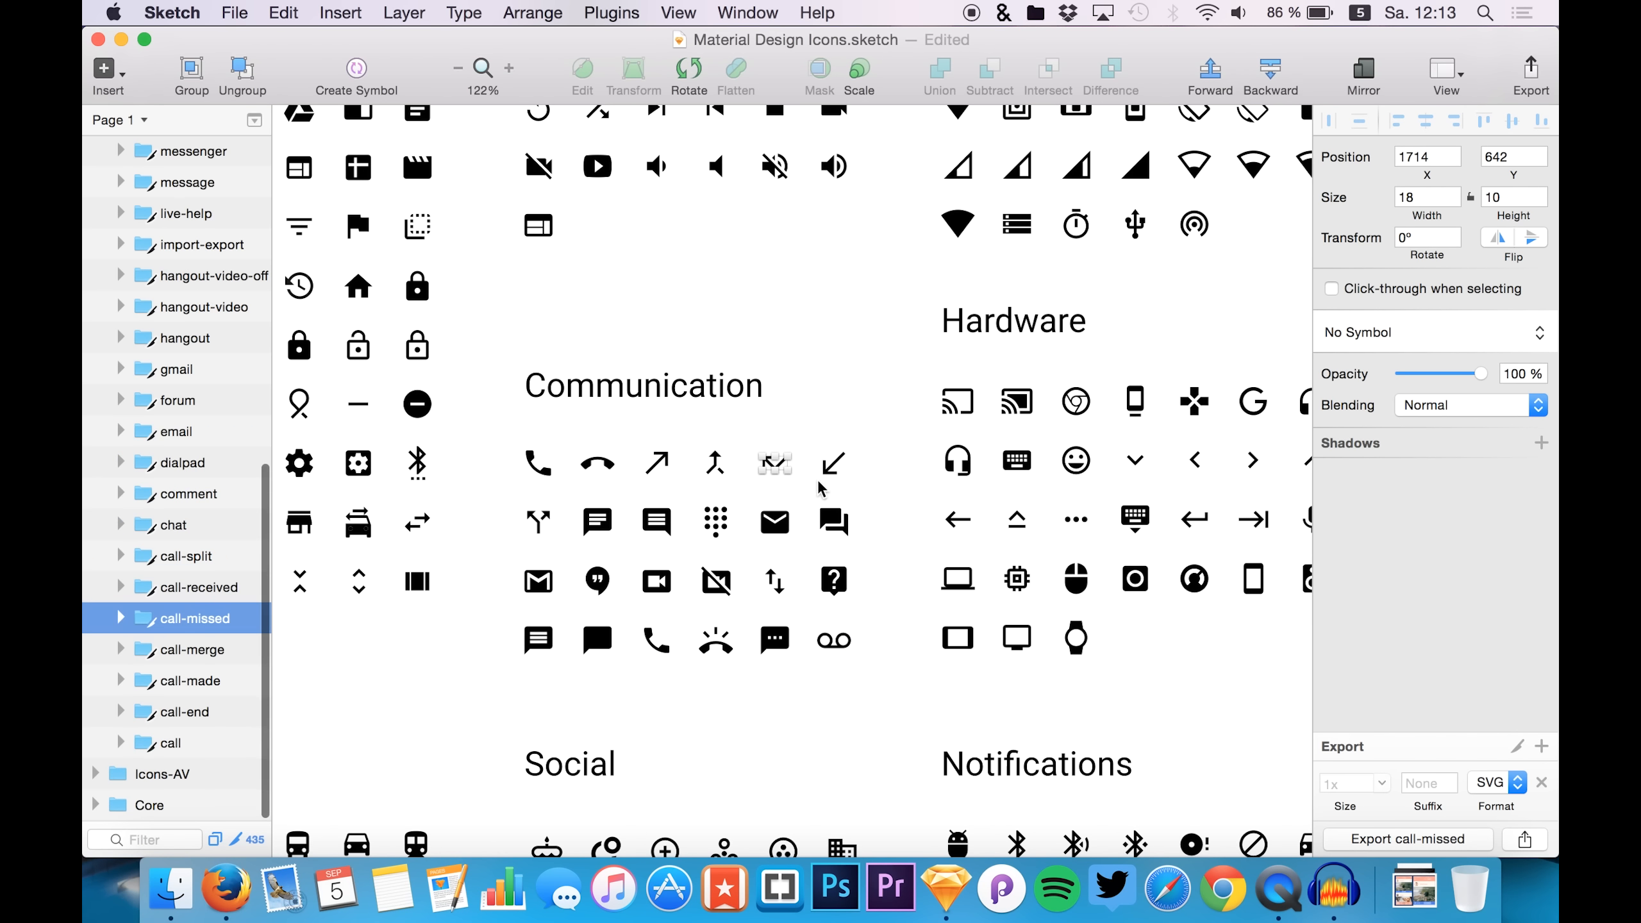
pyautogui.click(120, 617)
pyautogui.click(161, 649)
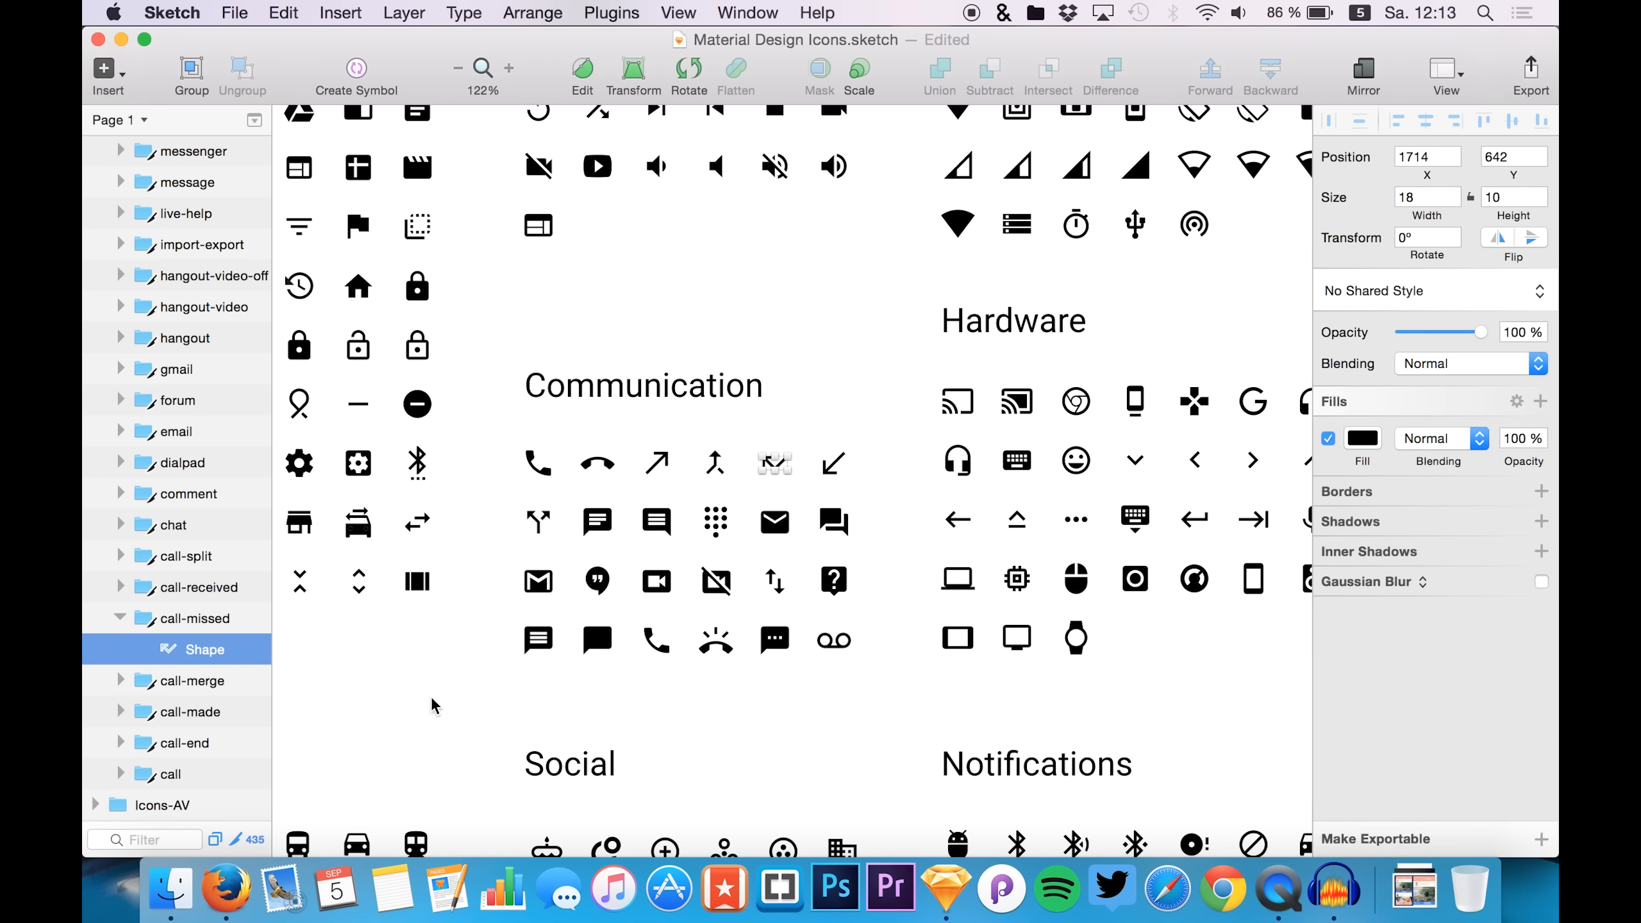
pyautogui.hotkey('ctrl', 'Up')
pyautogui.click(955, 572)
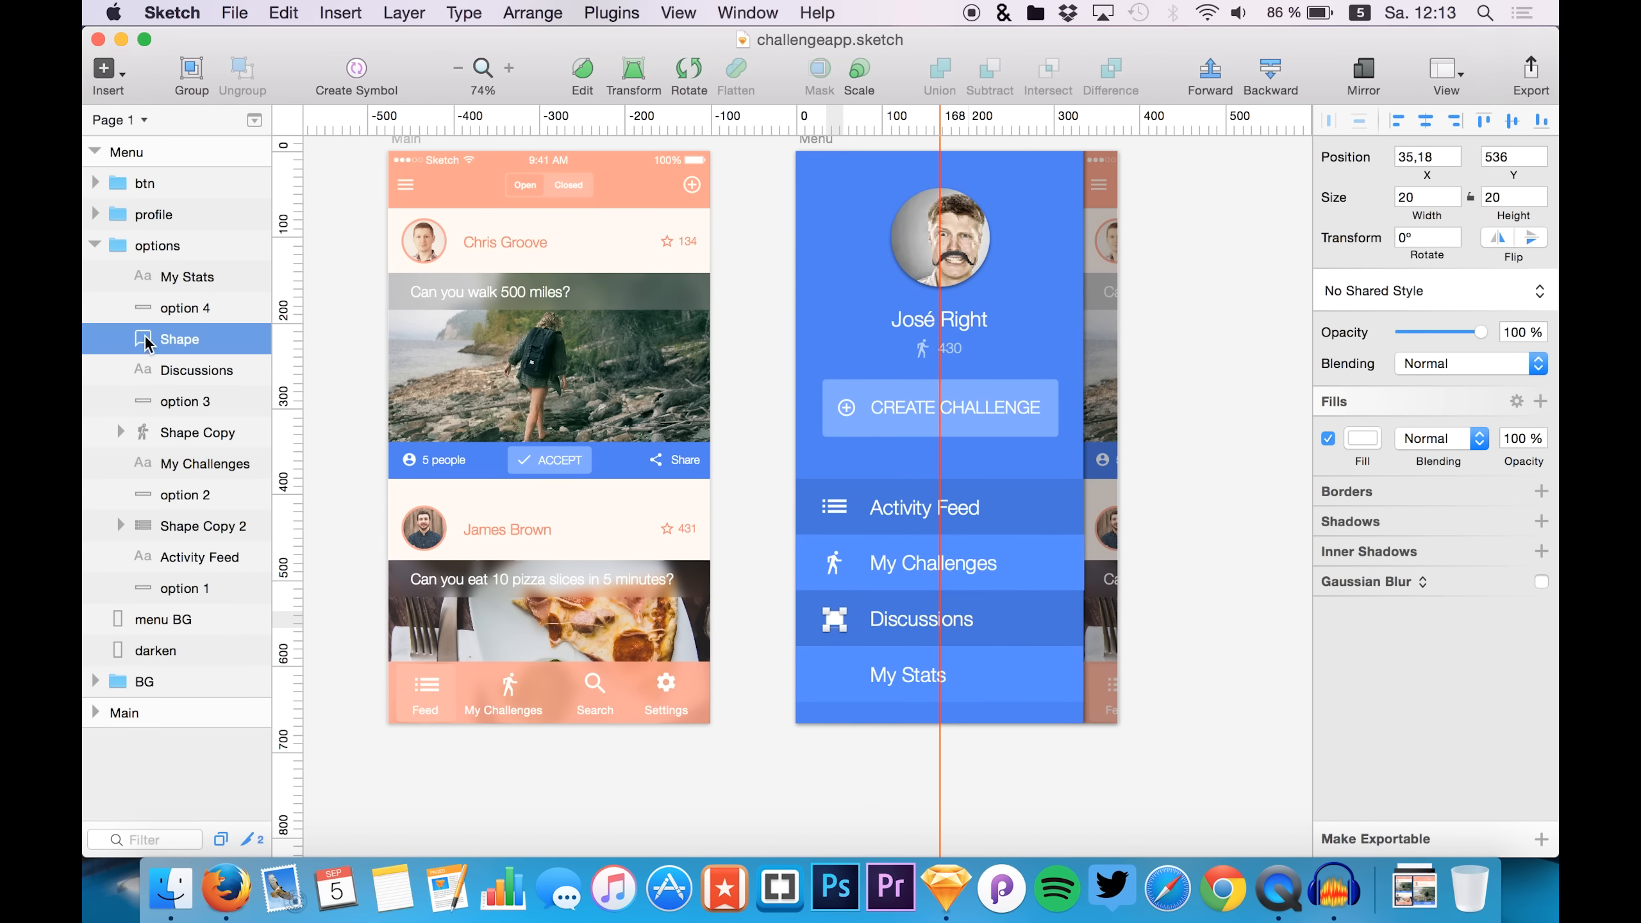
pyautogui.click(163, 291)
pyautogui.press('super+v')
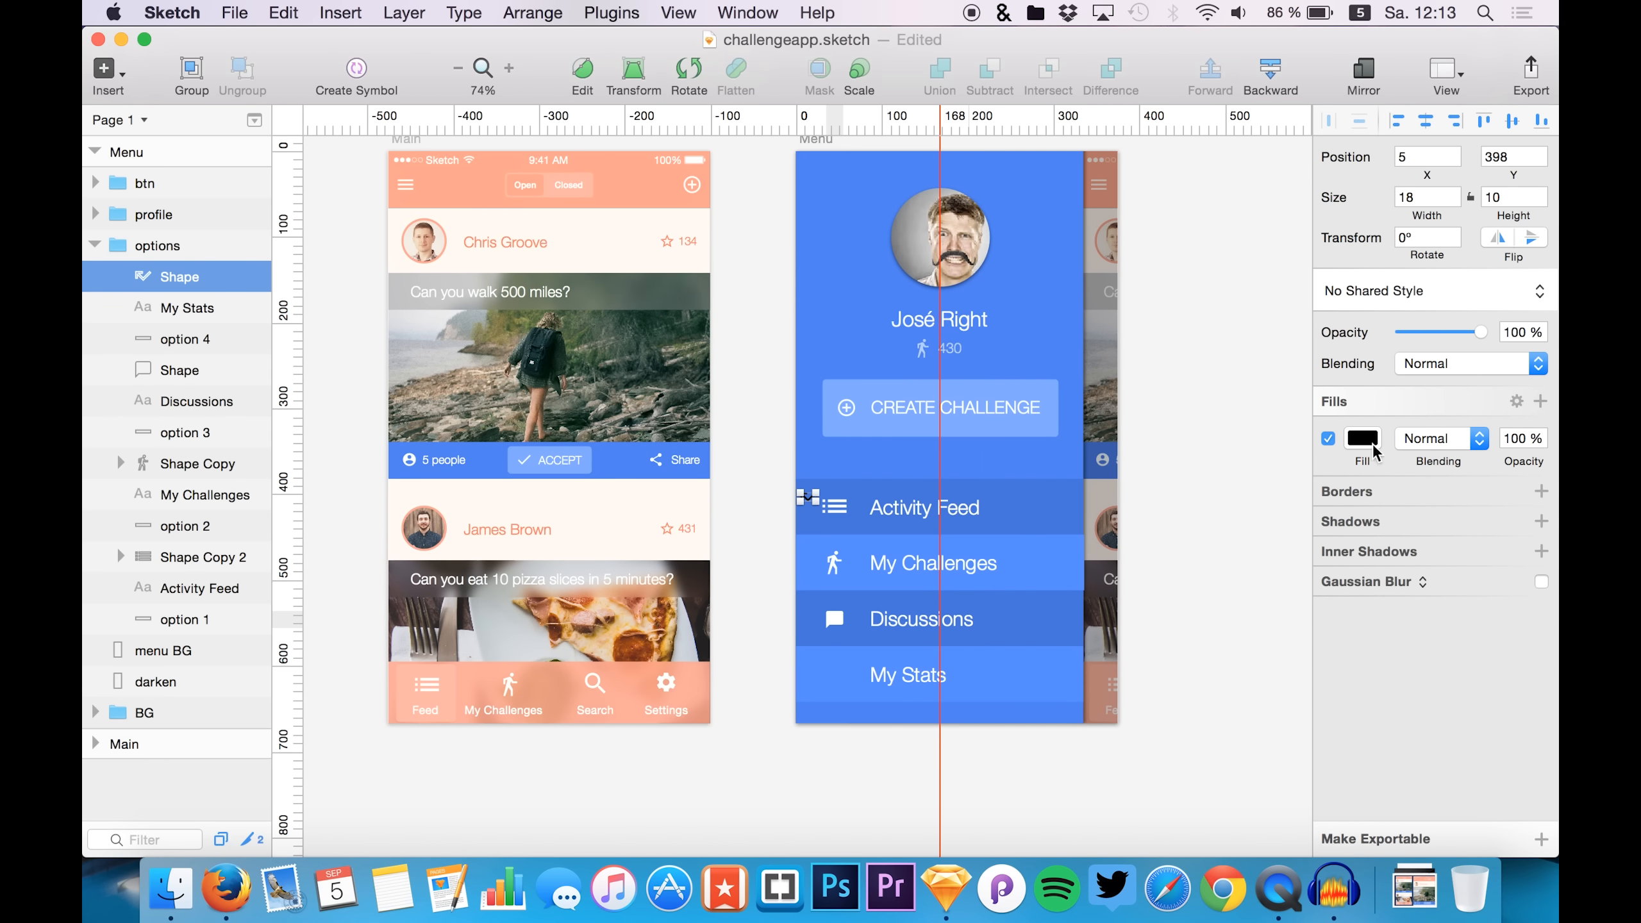
pyautogui.click(1364, 439)
pyautogui.click(1511, 847)
pyautogui.press('super+space')
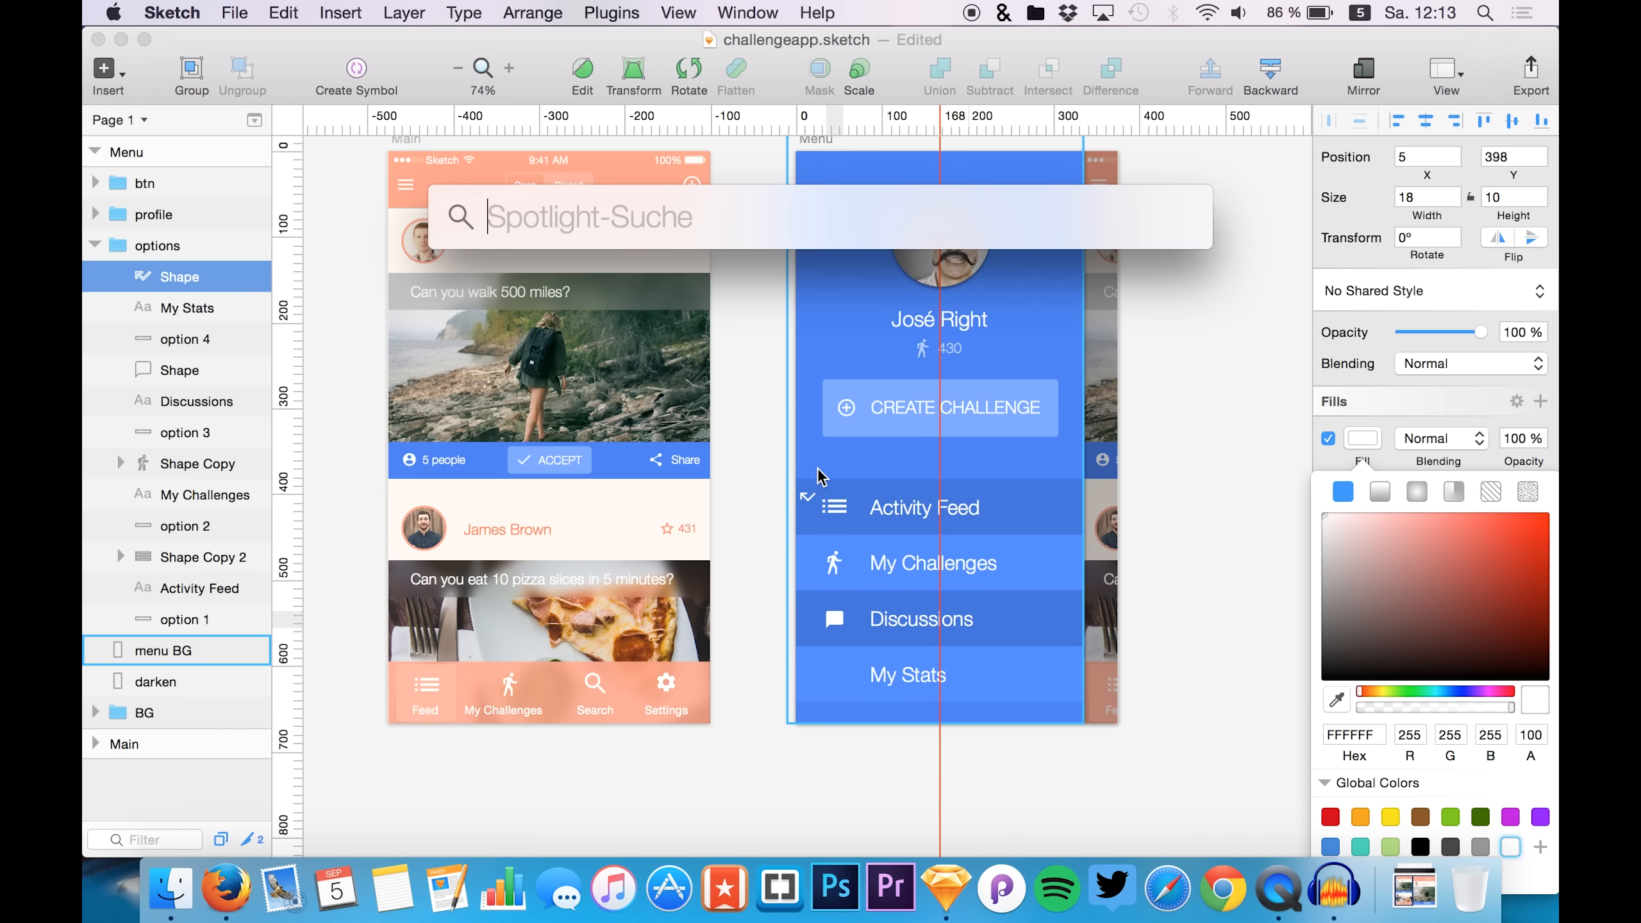
# - Move the white arrow into the My Stats row in front of the label and duplicate it in place
pyautogui.moveTo(809, 498); pyautogui.dragTo(818, 511)
pyautogui.moveTo(837, 615); pyautogui.dragTo(858, 643)
pyautogui.scroll(10, 852, 647)
pyautogui.scroll(1, 844, 645)
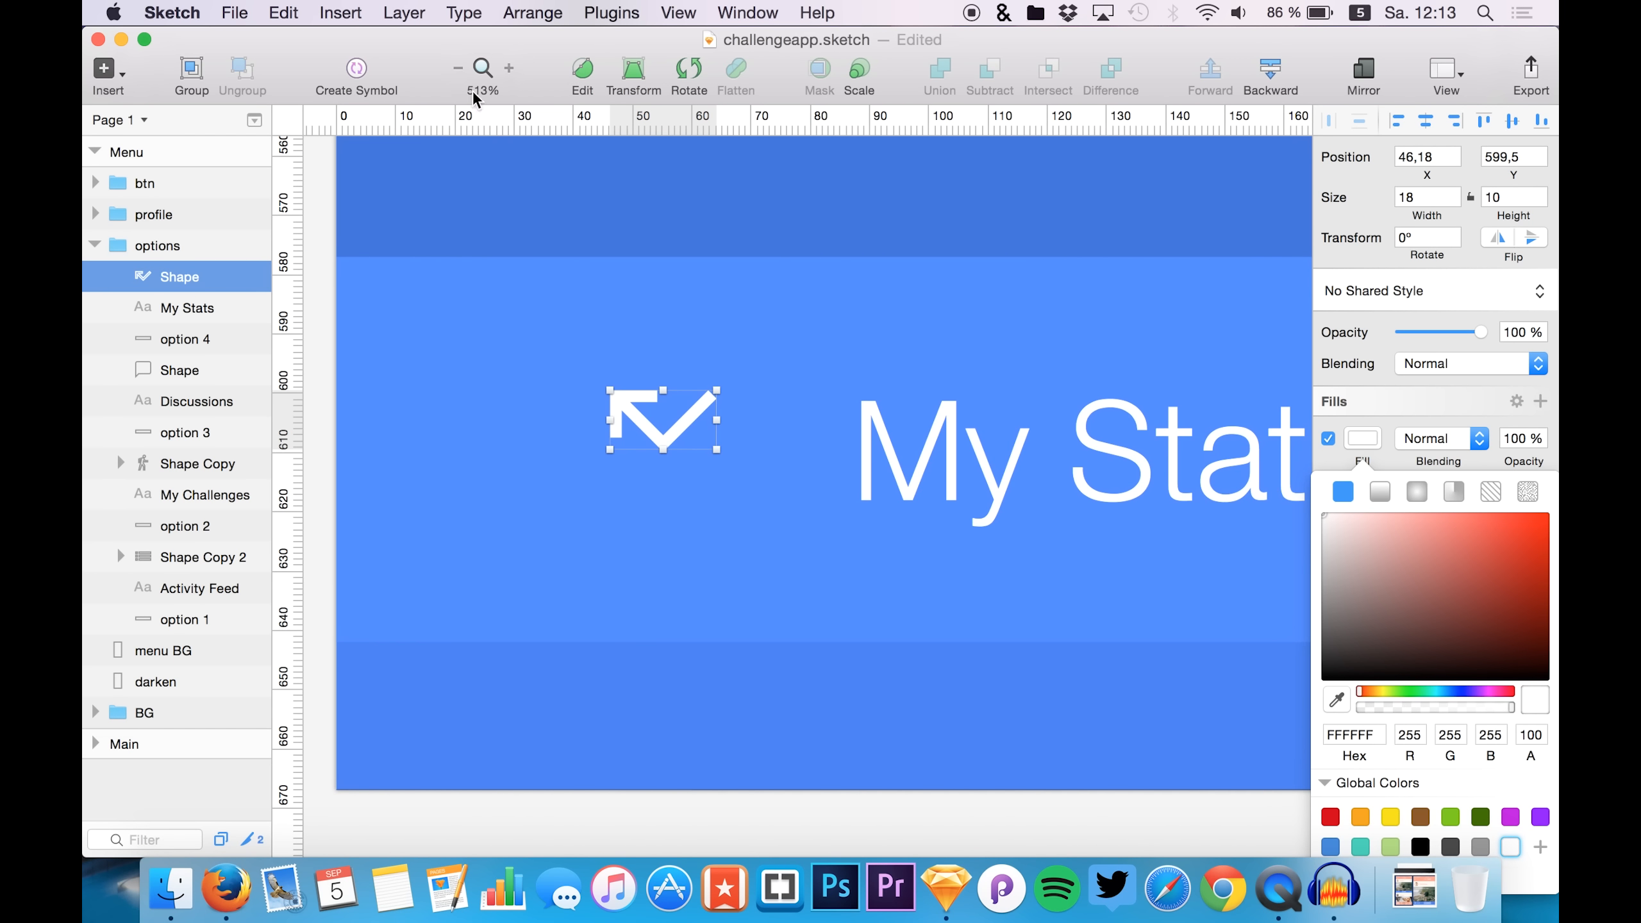
pyautogui.press('super+d')
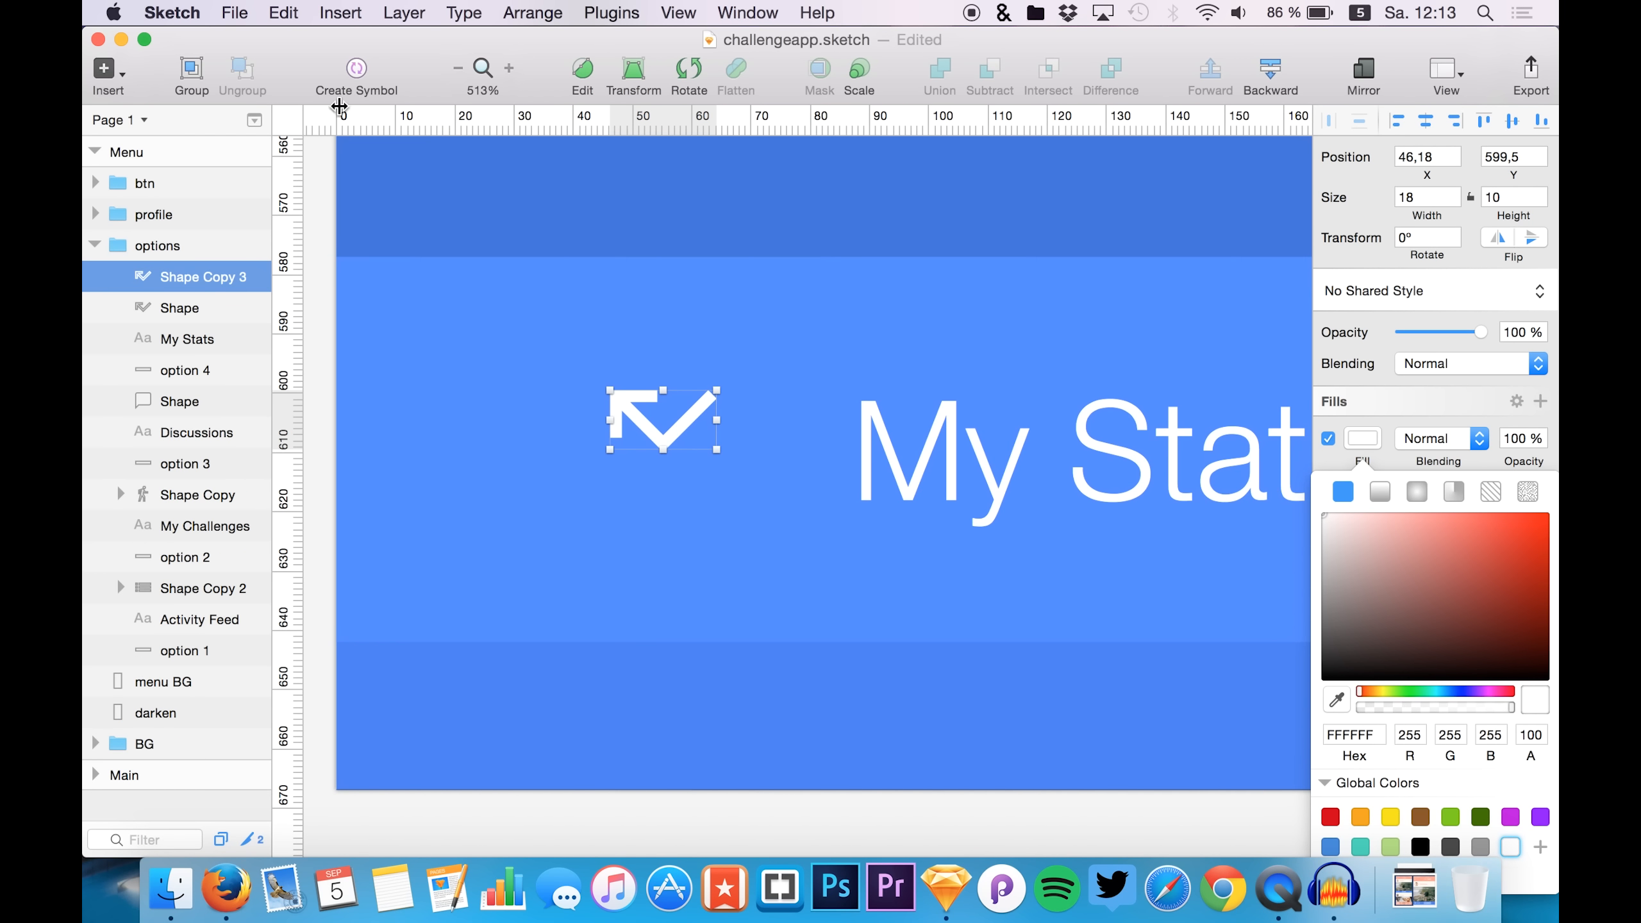
pyautogui.click(689, 68)
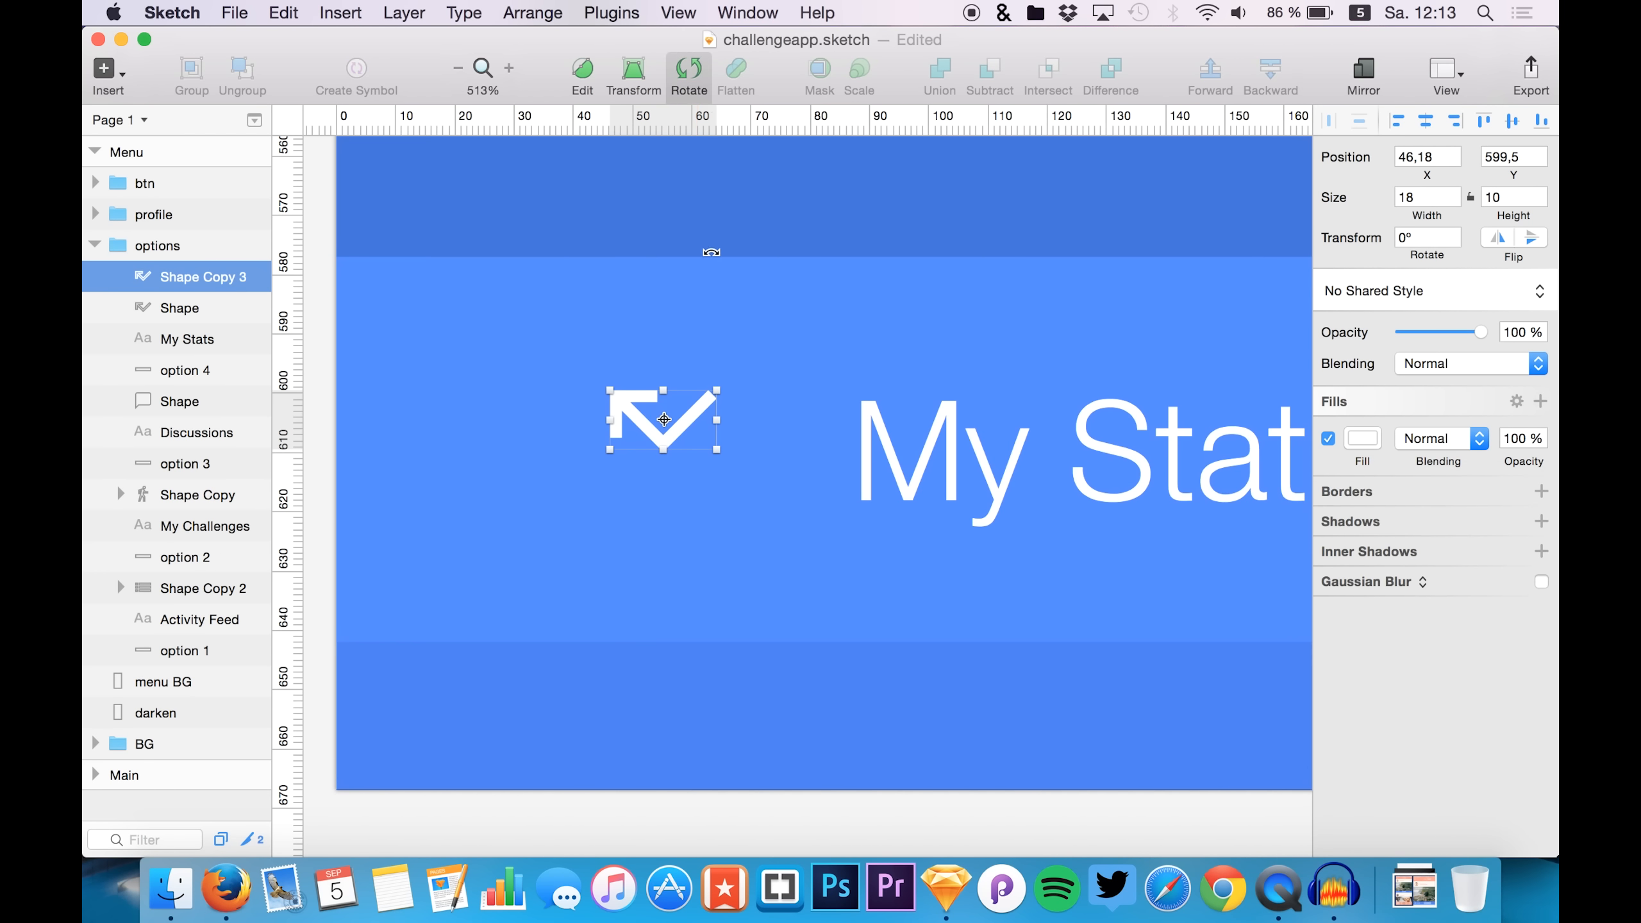
pyautogui.moveTo(658, 283); pyautogui.dragTo(917, 532)
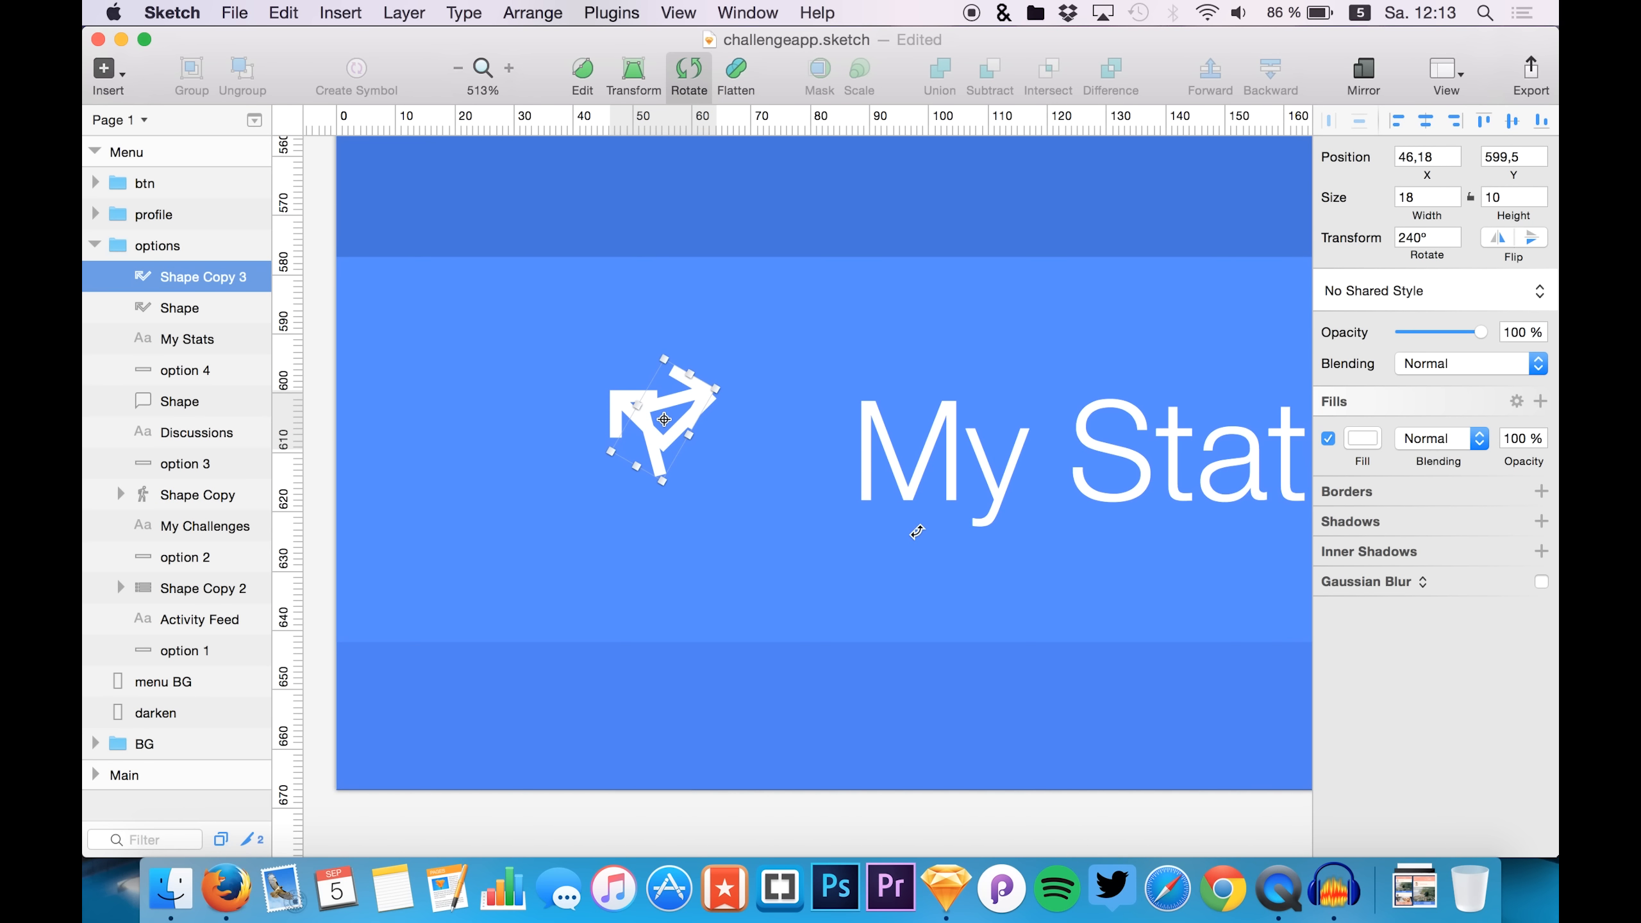
pyautogui.press('Escape')
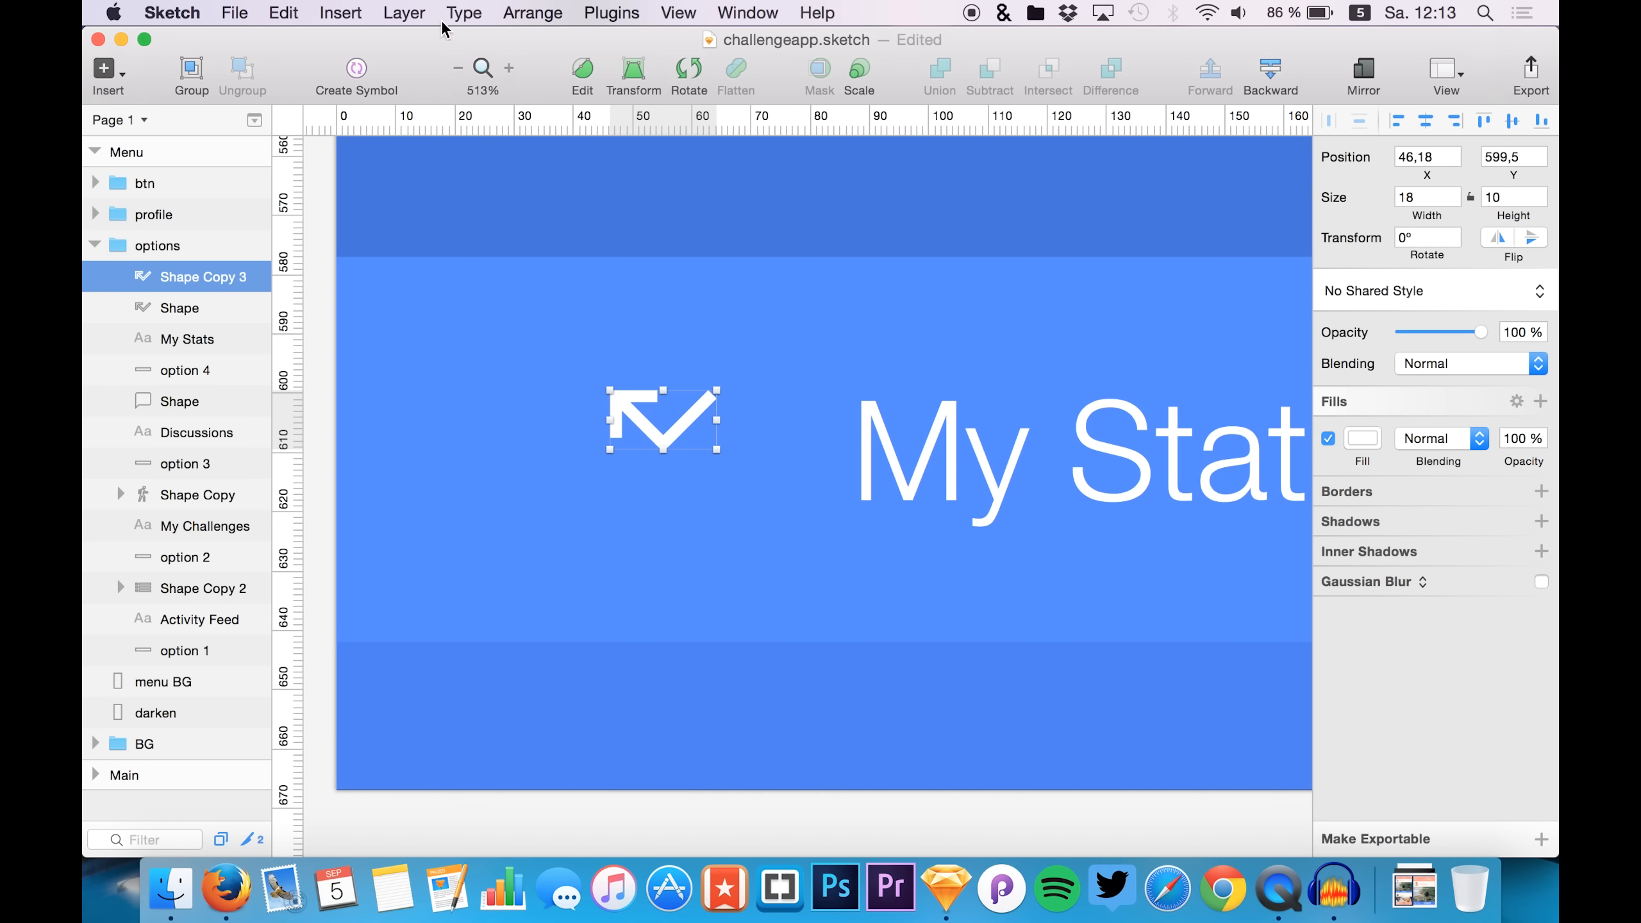
# - Flip the duplicated arrow shape horizontally
pyautogui.click(521, 14)
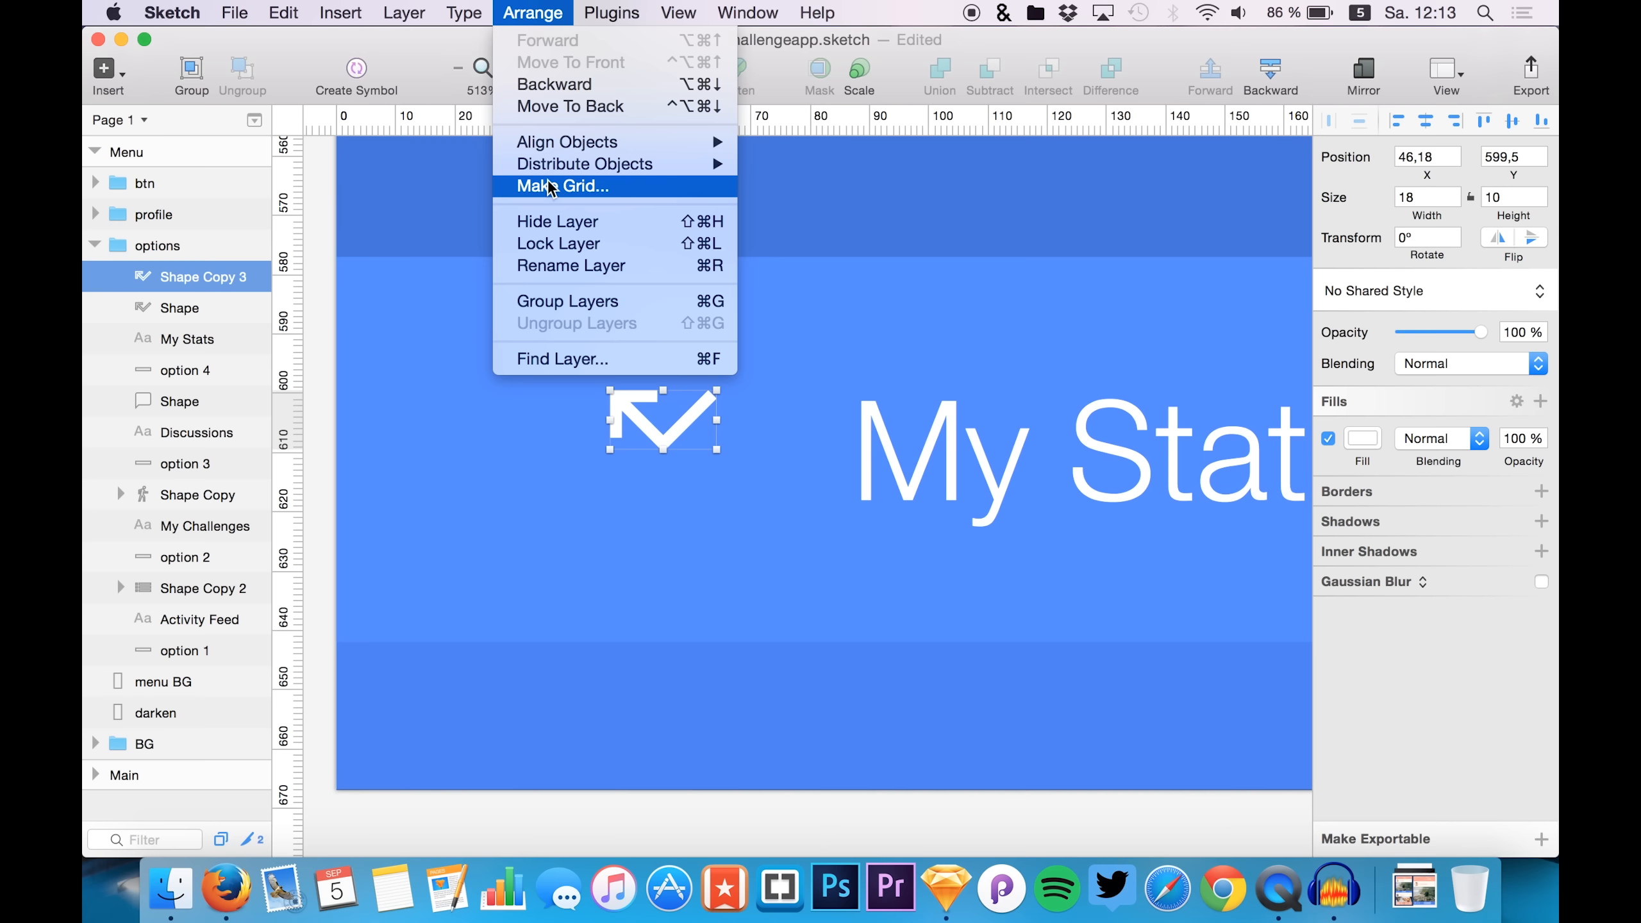
pyautogui.moveTo(452, 11)
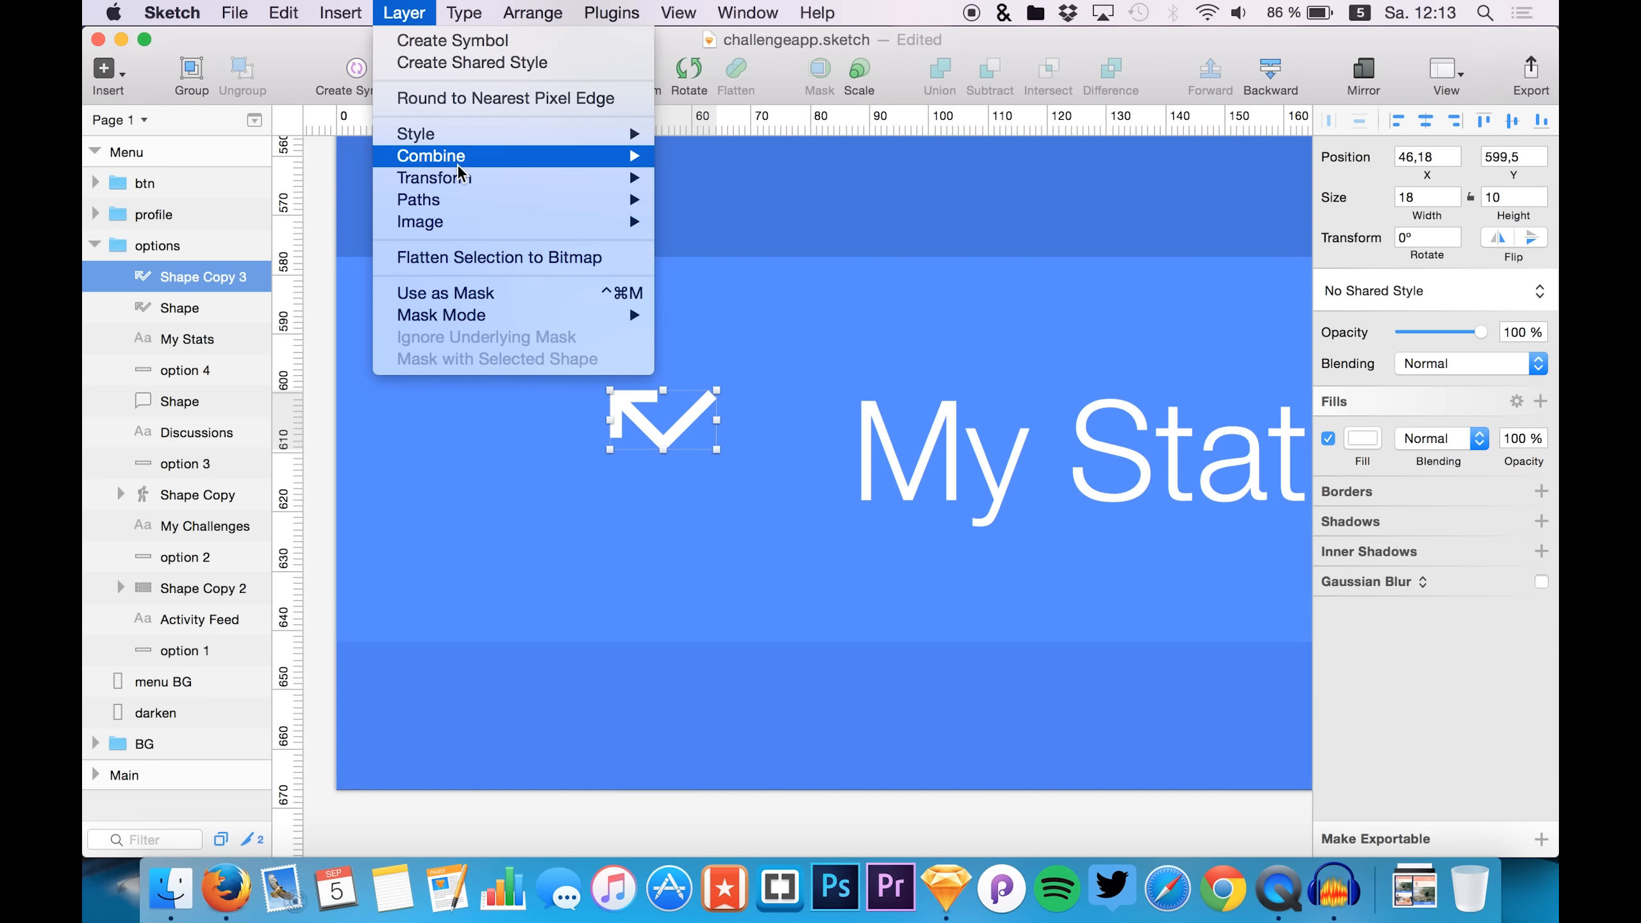
pyautogui.moveTo(491, 178)
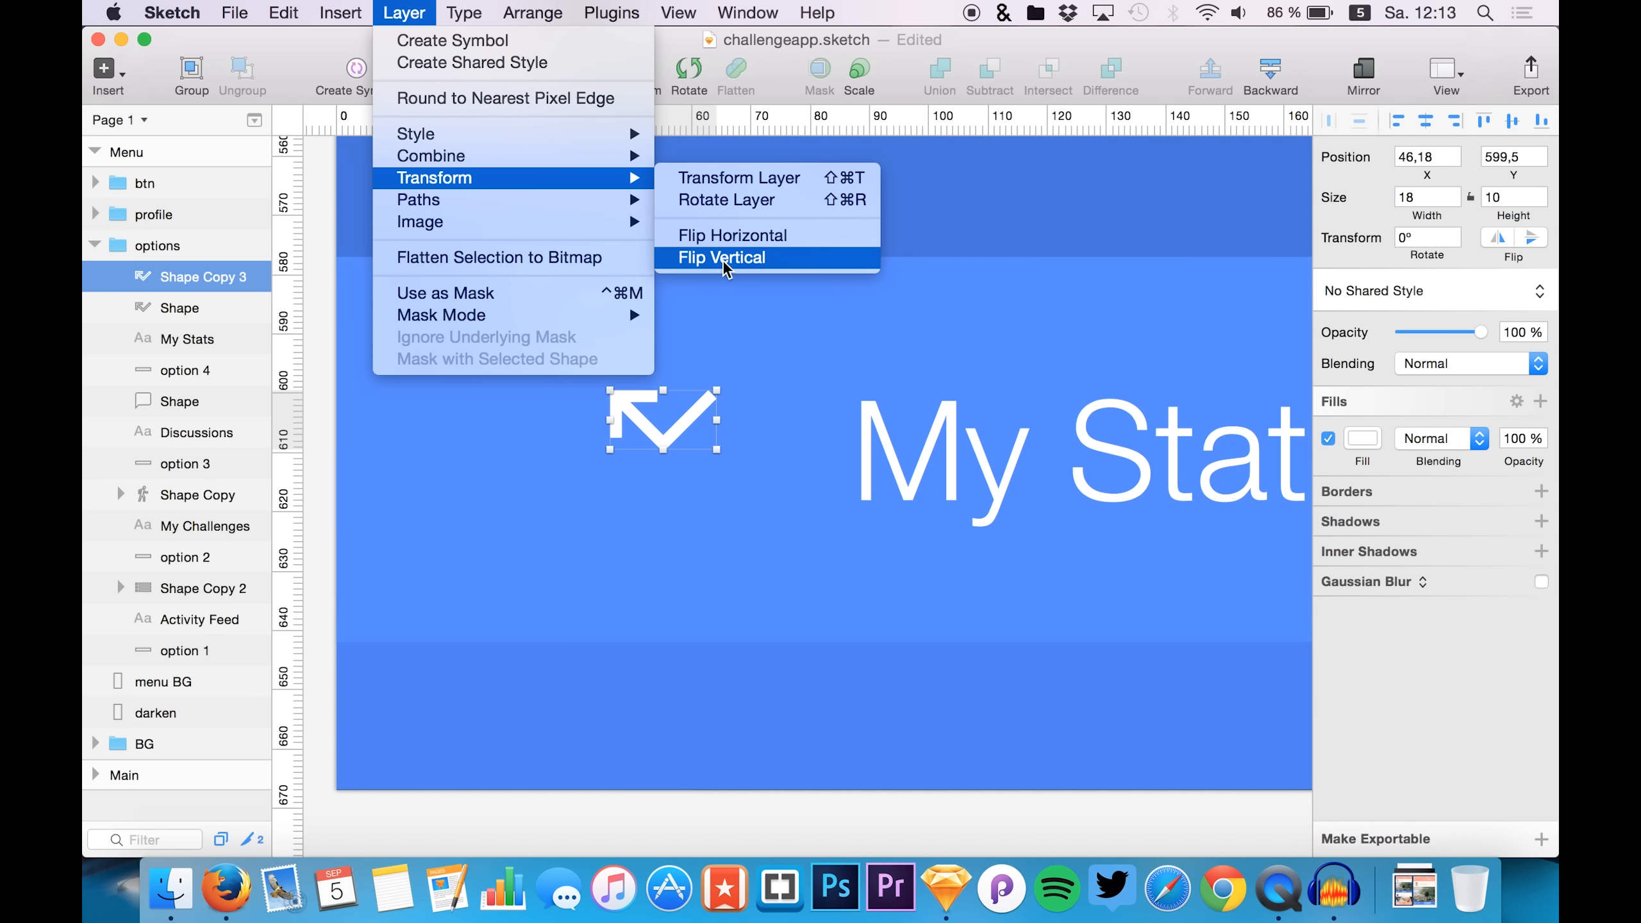
pyautogui.click(741, 242)
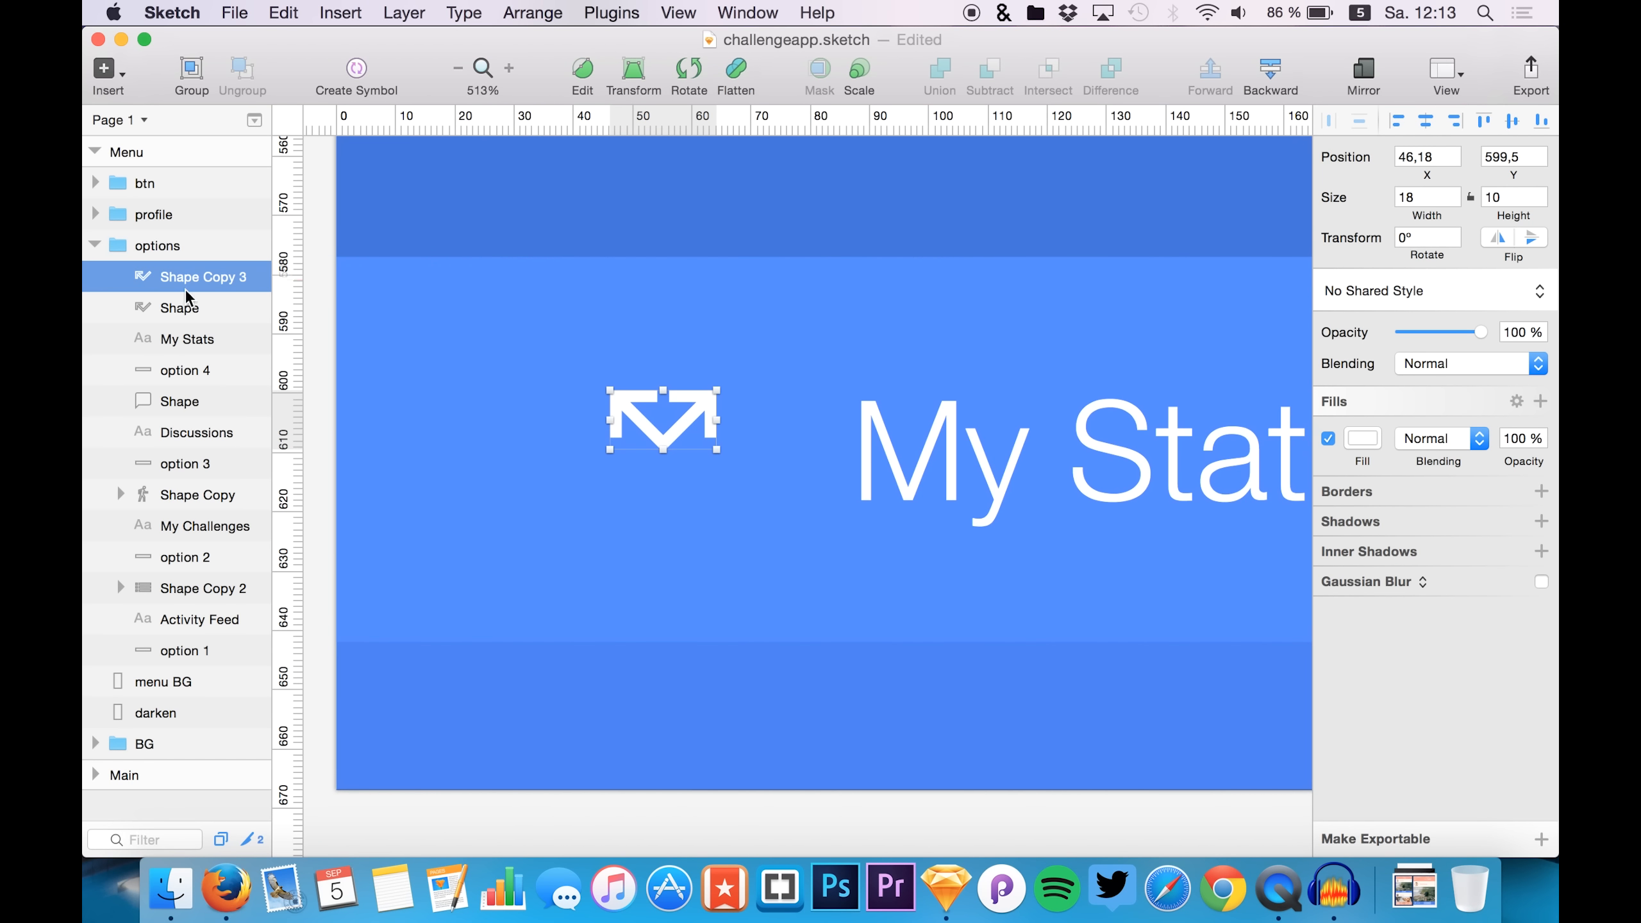
# - Move the original arrow shape left to X 31 so it joins the flipped copy as a continuous zigzag
pyautogui.click(245, 309)
pyautogui.press('alt')
pyautogui.moveTo(594, 358); pyautogui.dragTo(500, 365)
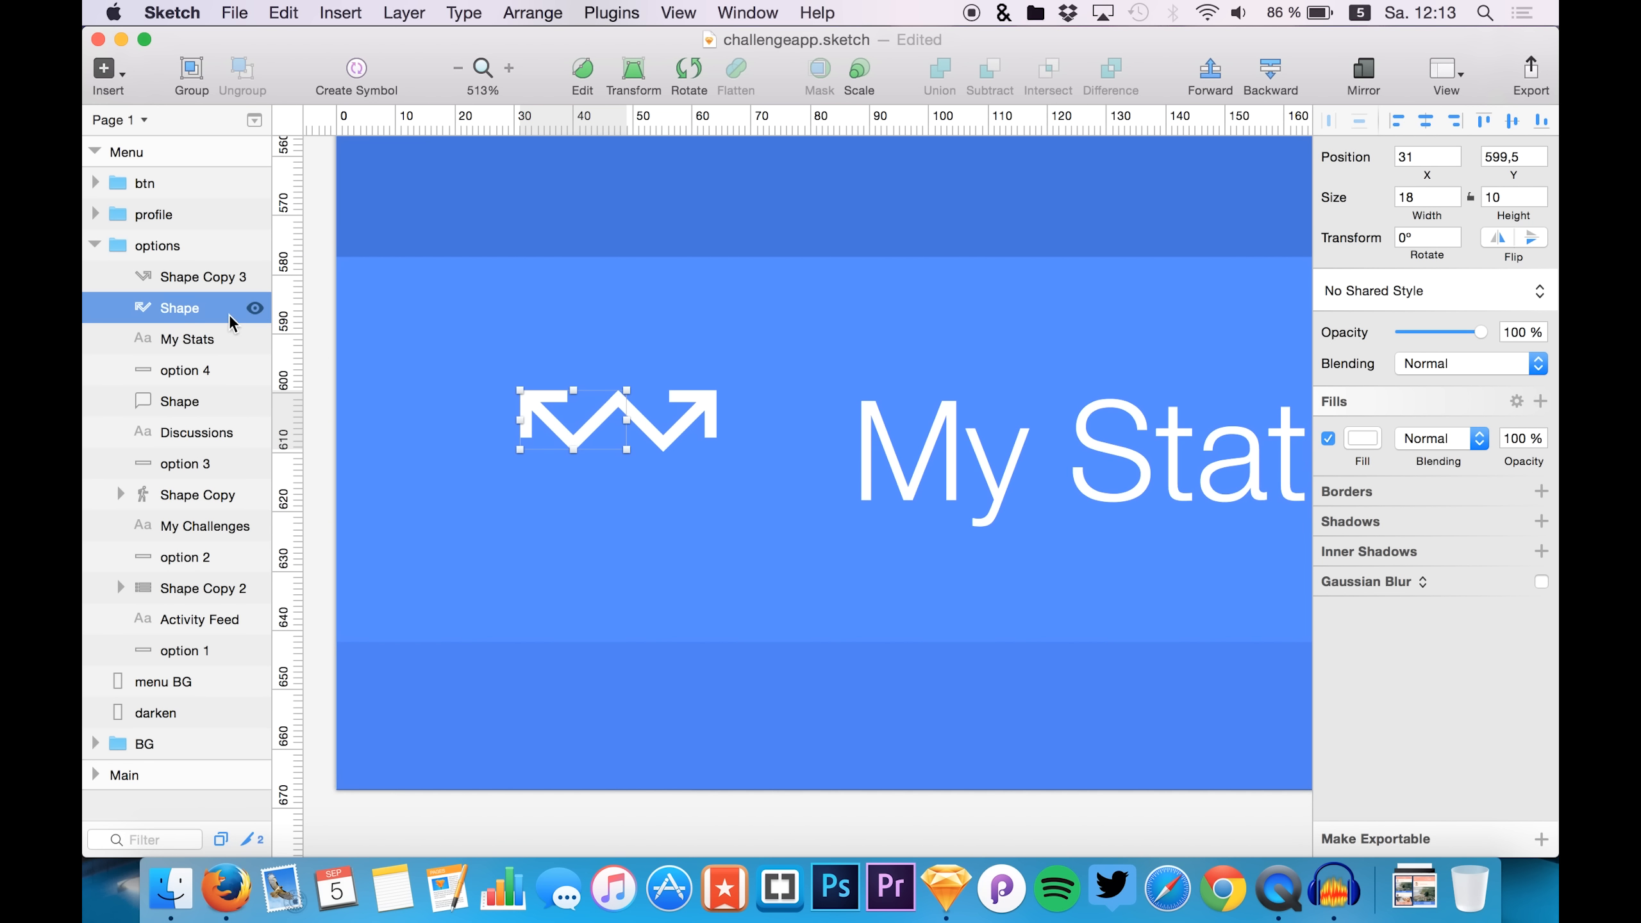
# - Delete the arrowhead's outer anchor points from the left half of the zigzag, leaving a plain V-shaped stroke
pyautogui.scroll(10, 585, 390)
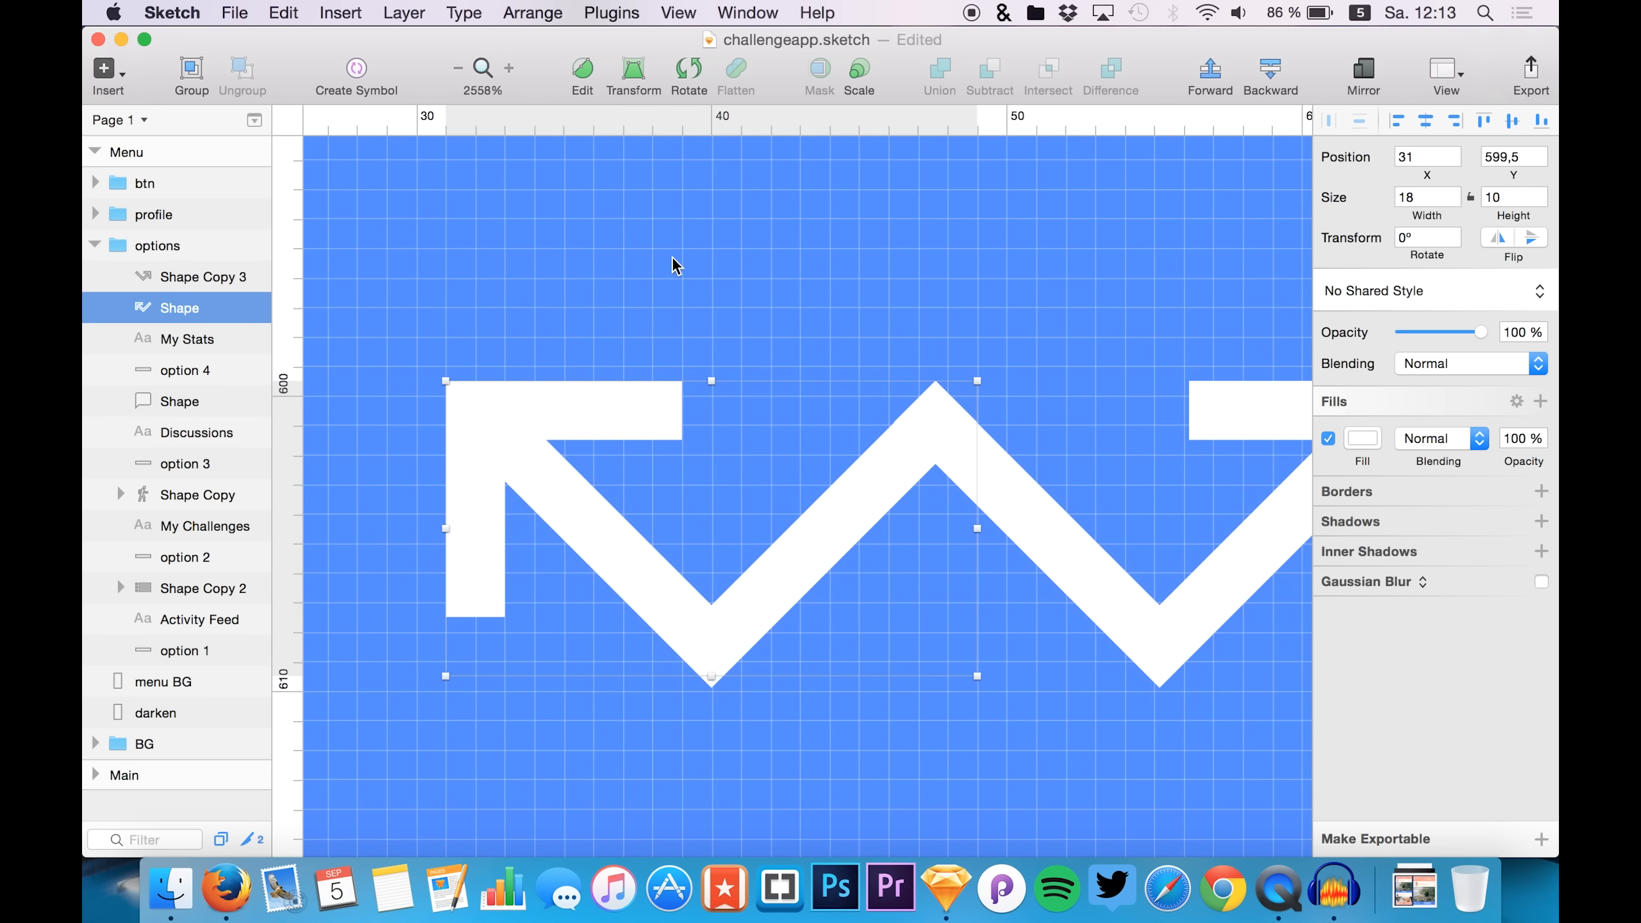
pyautogui.click(581, 71)
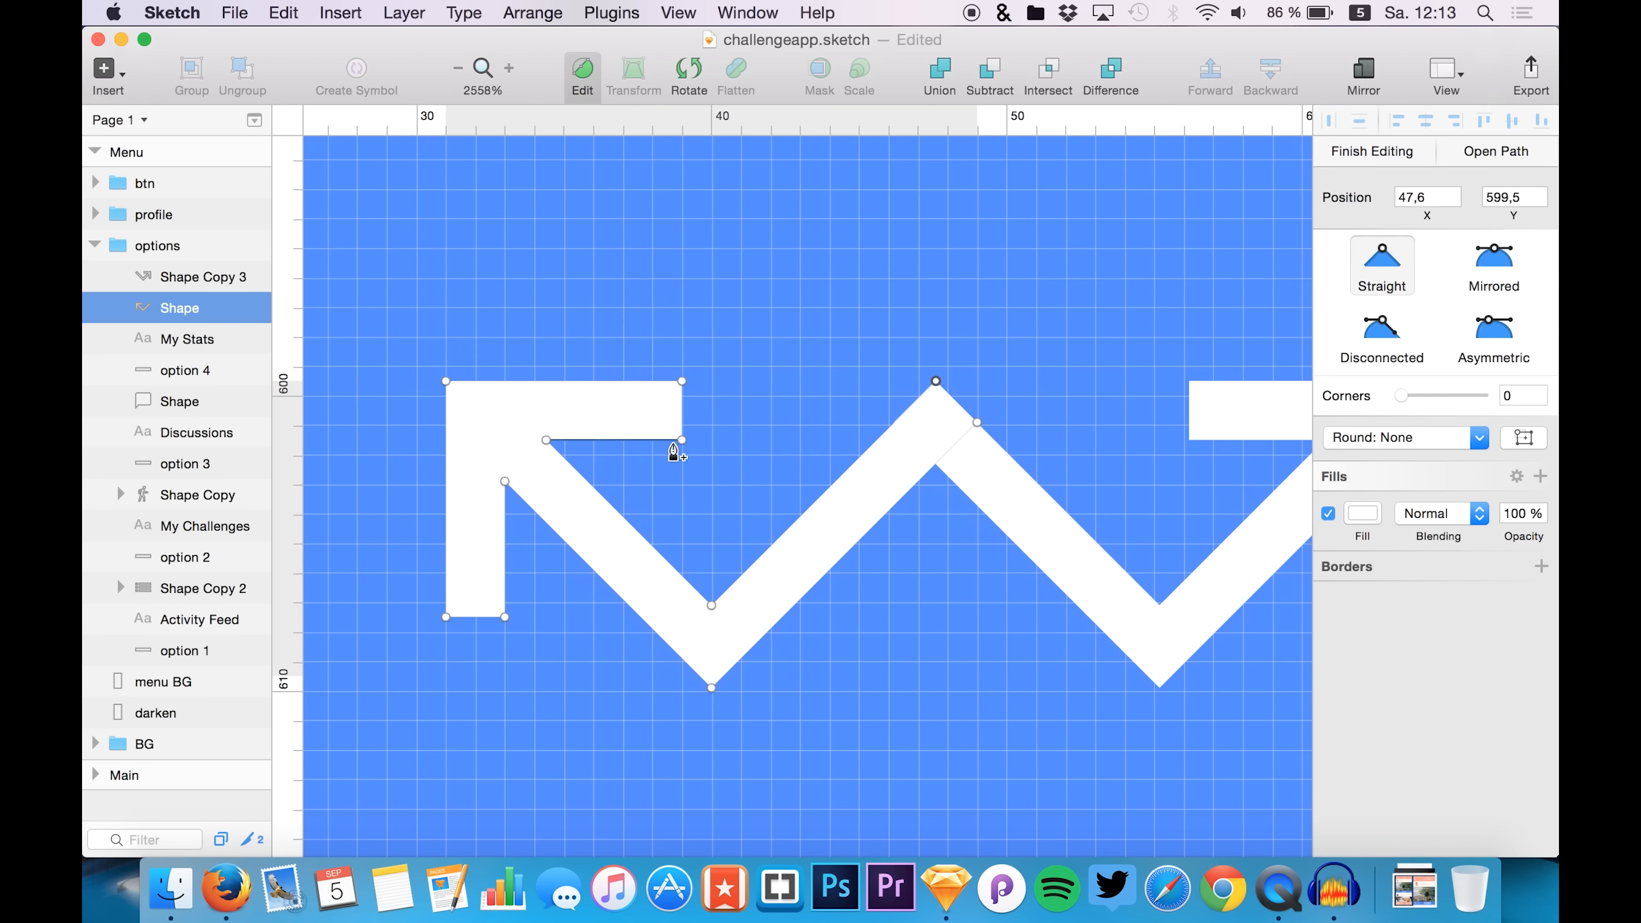
pyautogui.press('BackSpace')
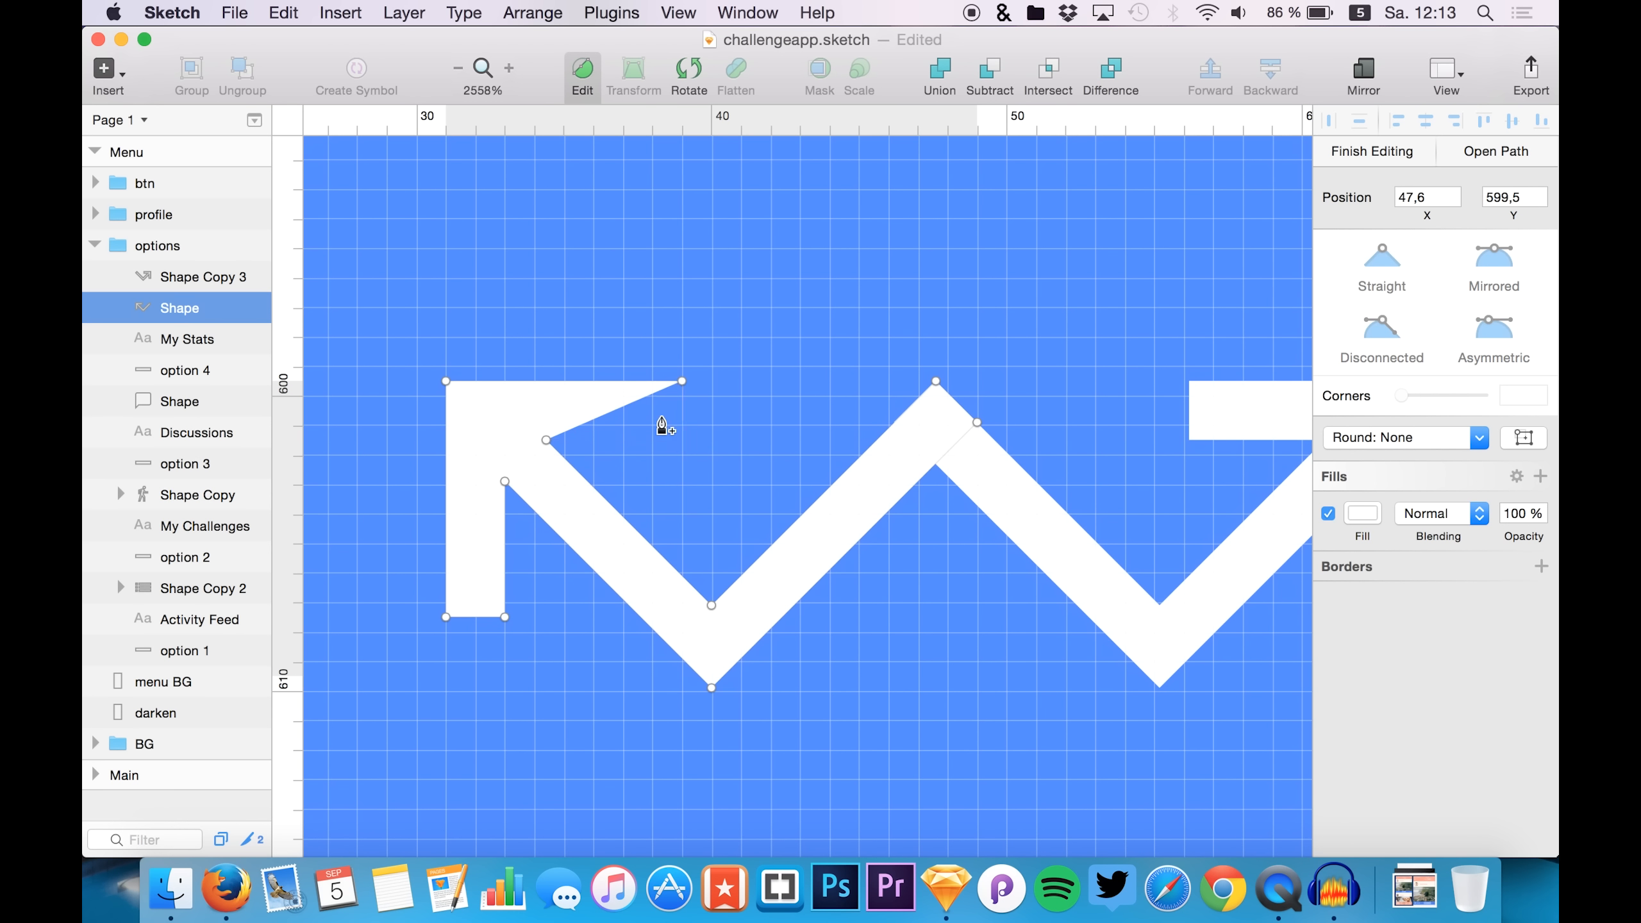
pyautogui.click(682, 382)
pyautogui.press('BackSpace')
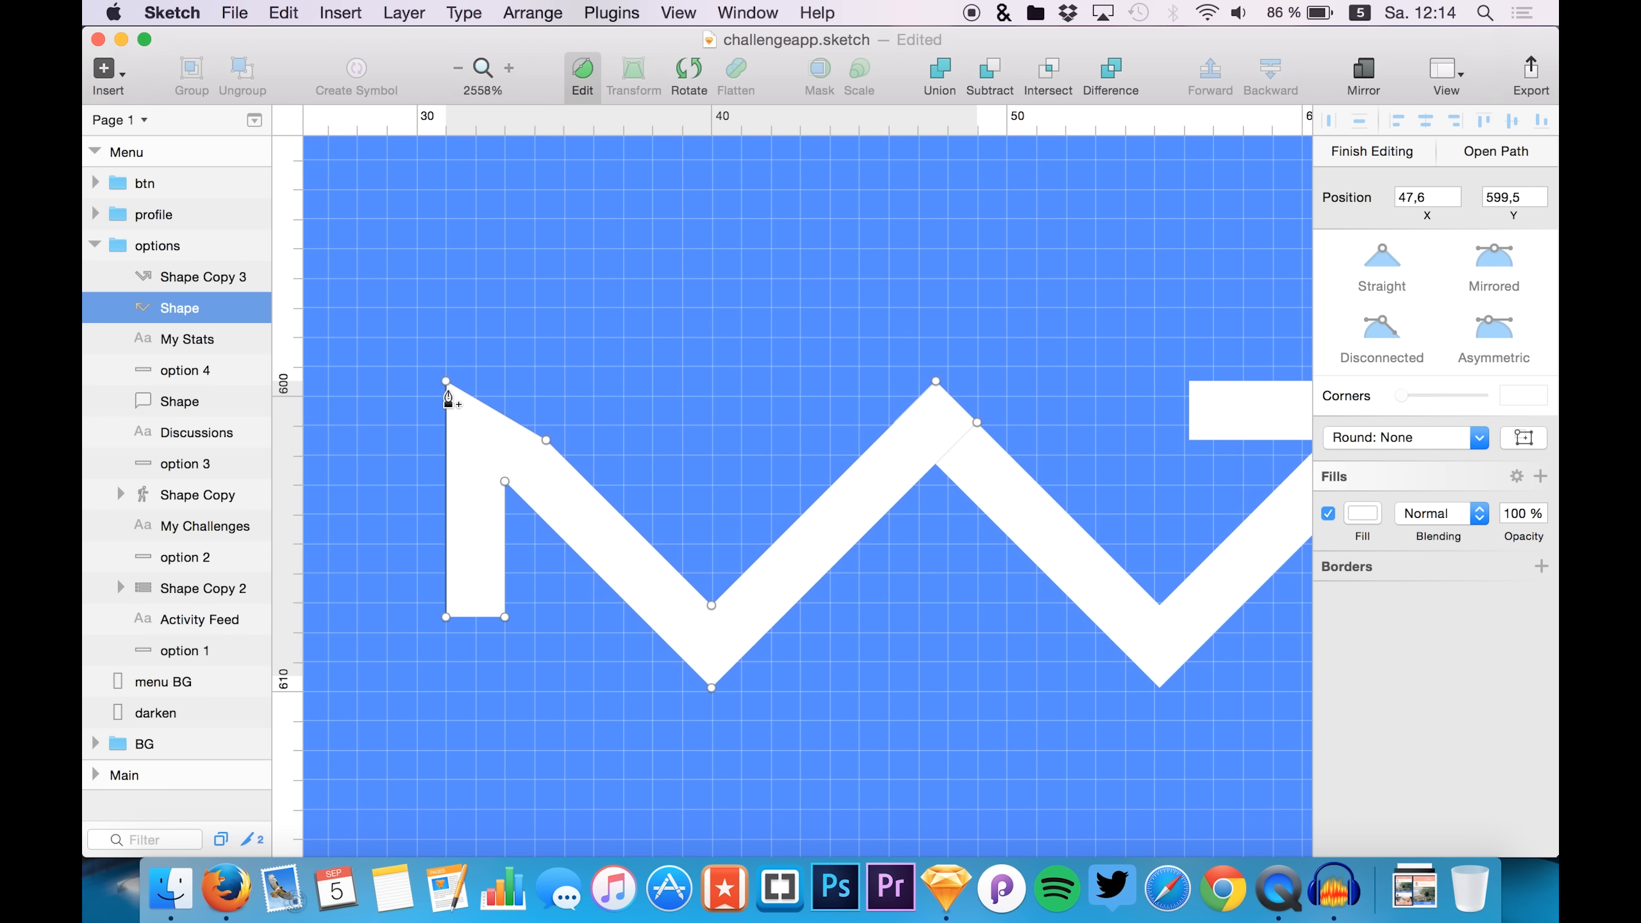
pyautogui.click(505, 618)
pyautogui.press('BackSpace')
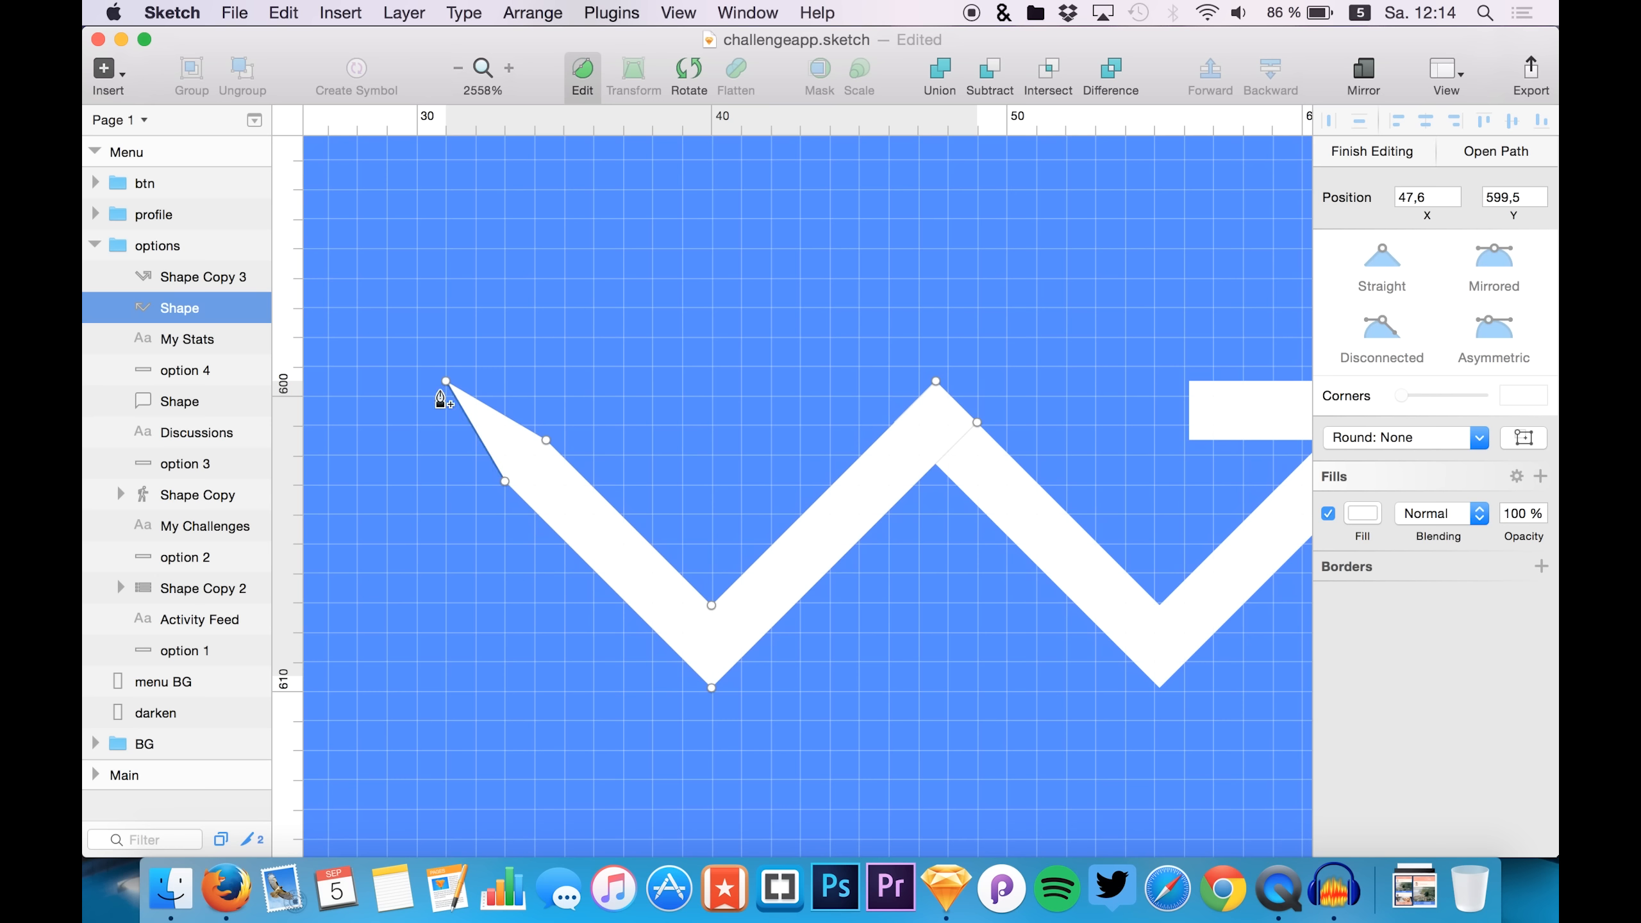
pyautogui.click(446, 382)
pyautogui.press('BackSpace')
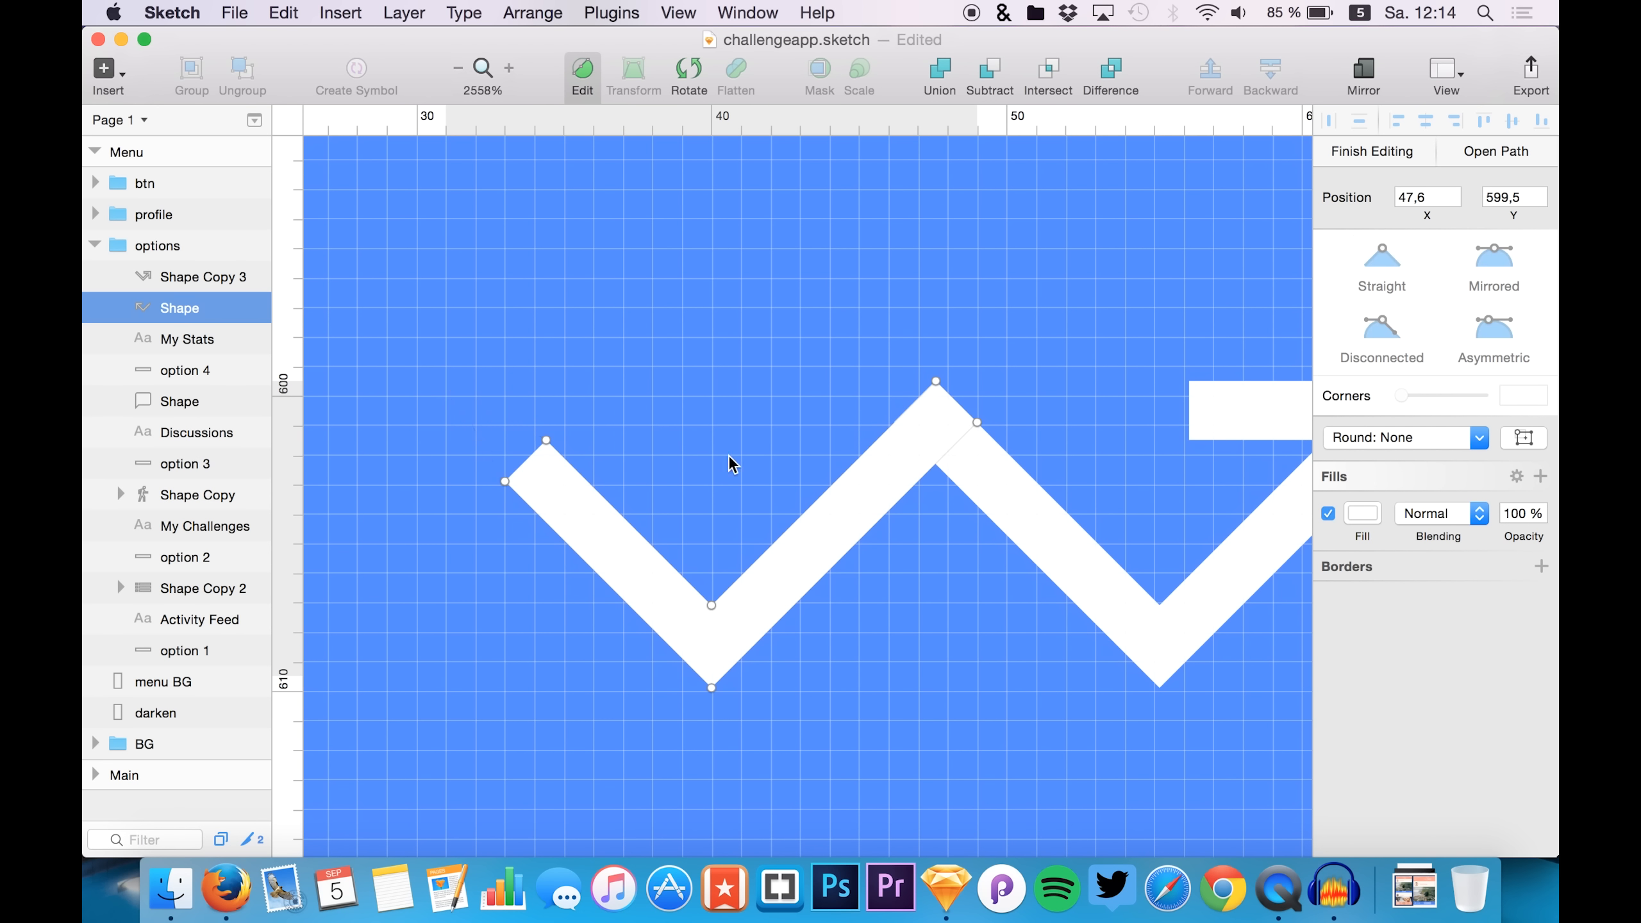
# - Remove the two end points of the left half's descending stroke so only its rising stroke remains, and finish editing the path
pyautogui.hscroll(5, 732, 460)
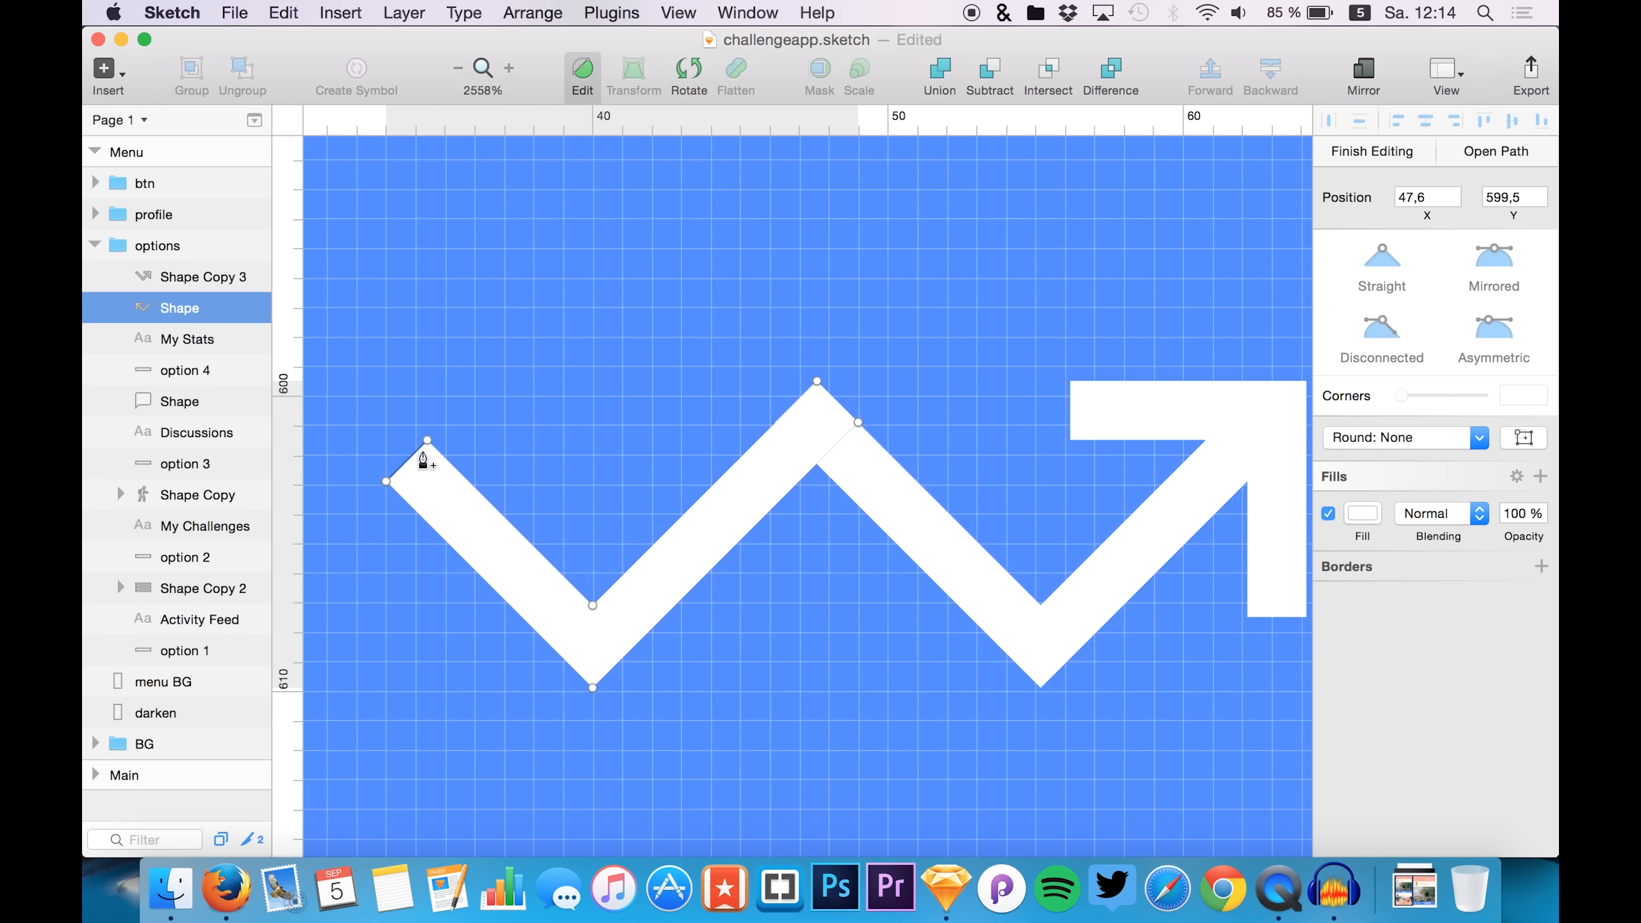
pyautogui.click(427, 440)
pyautogui.press('BackSpace')
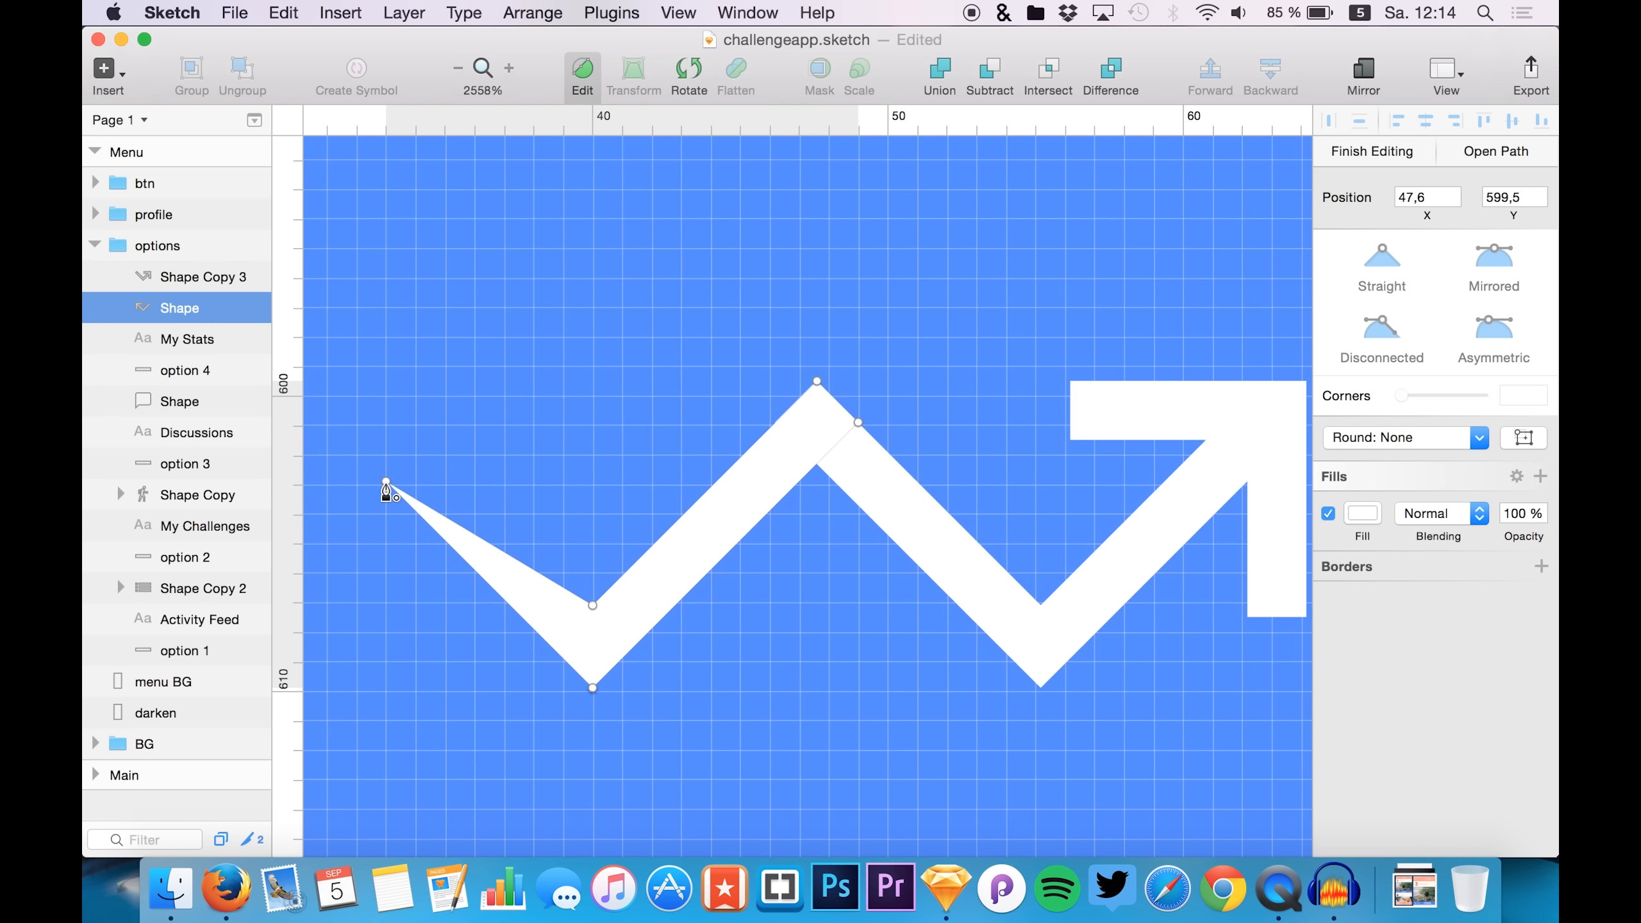
pyautogui.click(386, 482)
pyautogui.press('BackSpace')
pyautogui.hscroll(3, 678, 496)
pyautogui.scroll(2, 678, 496)
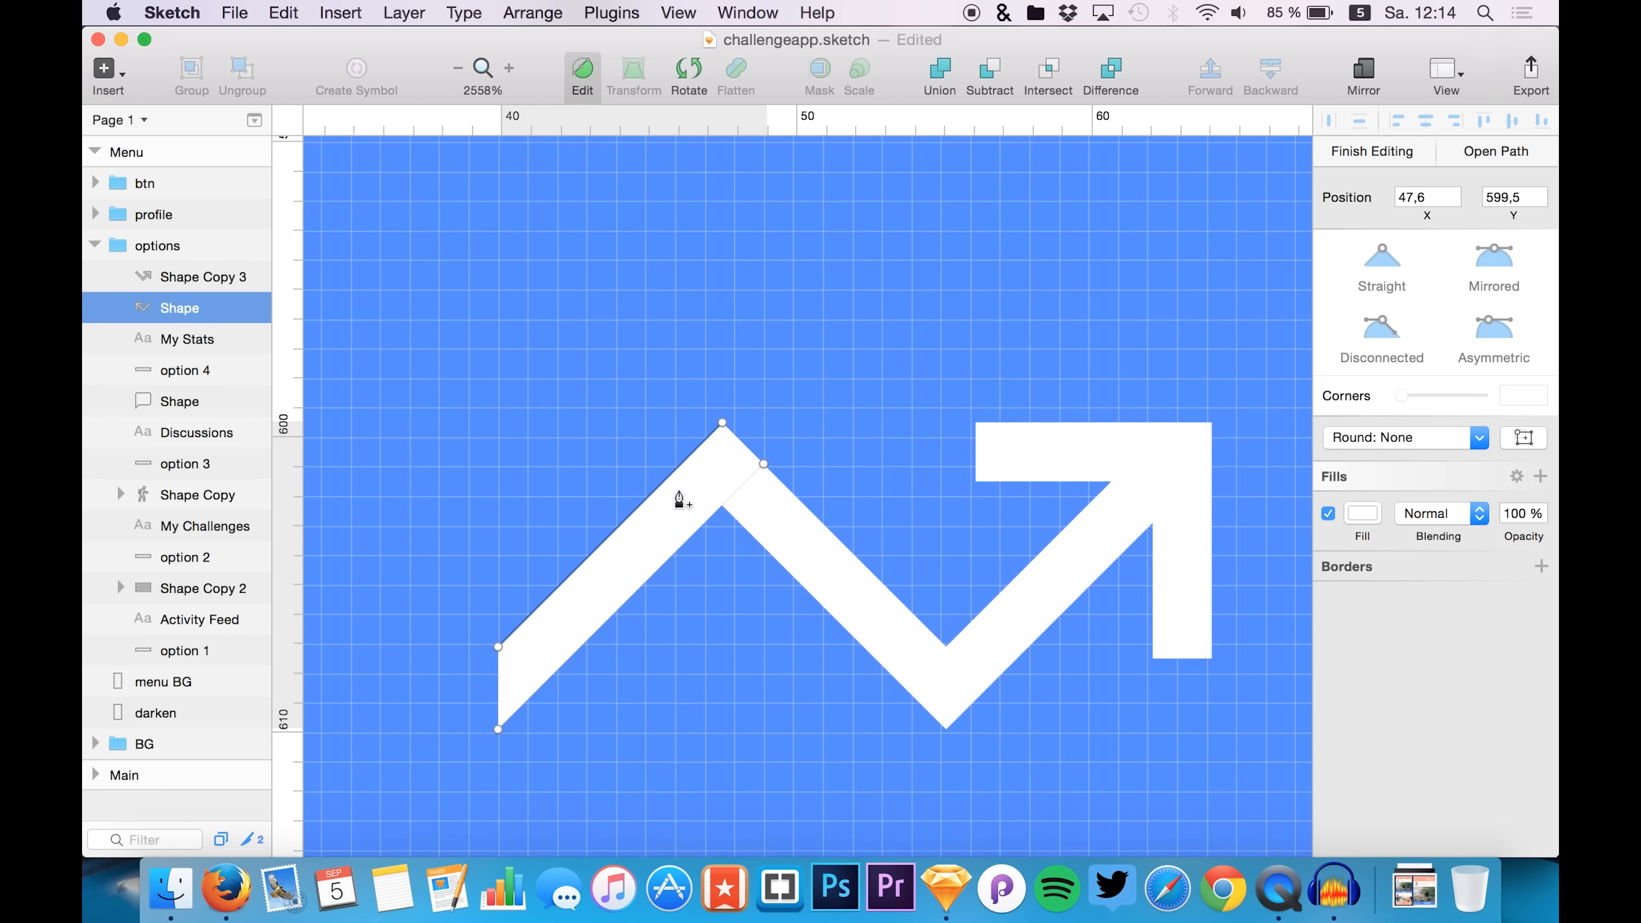
pyautogui.click(580, 73)
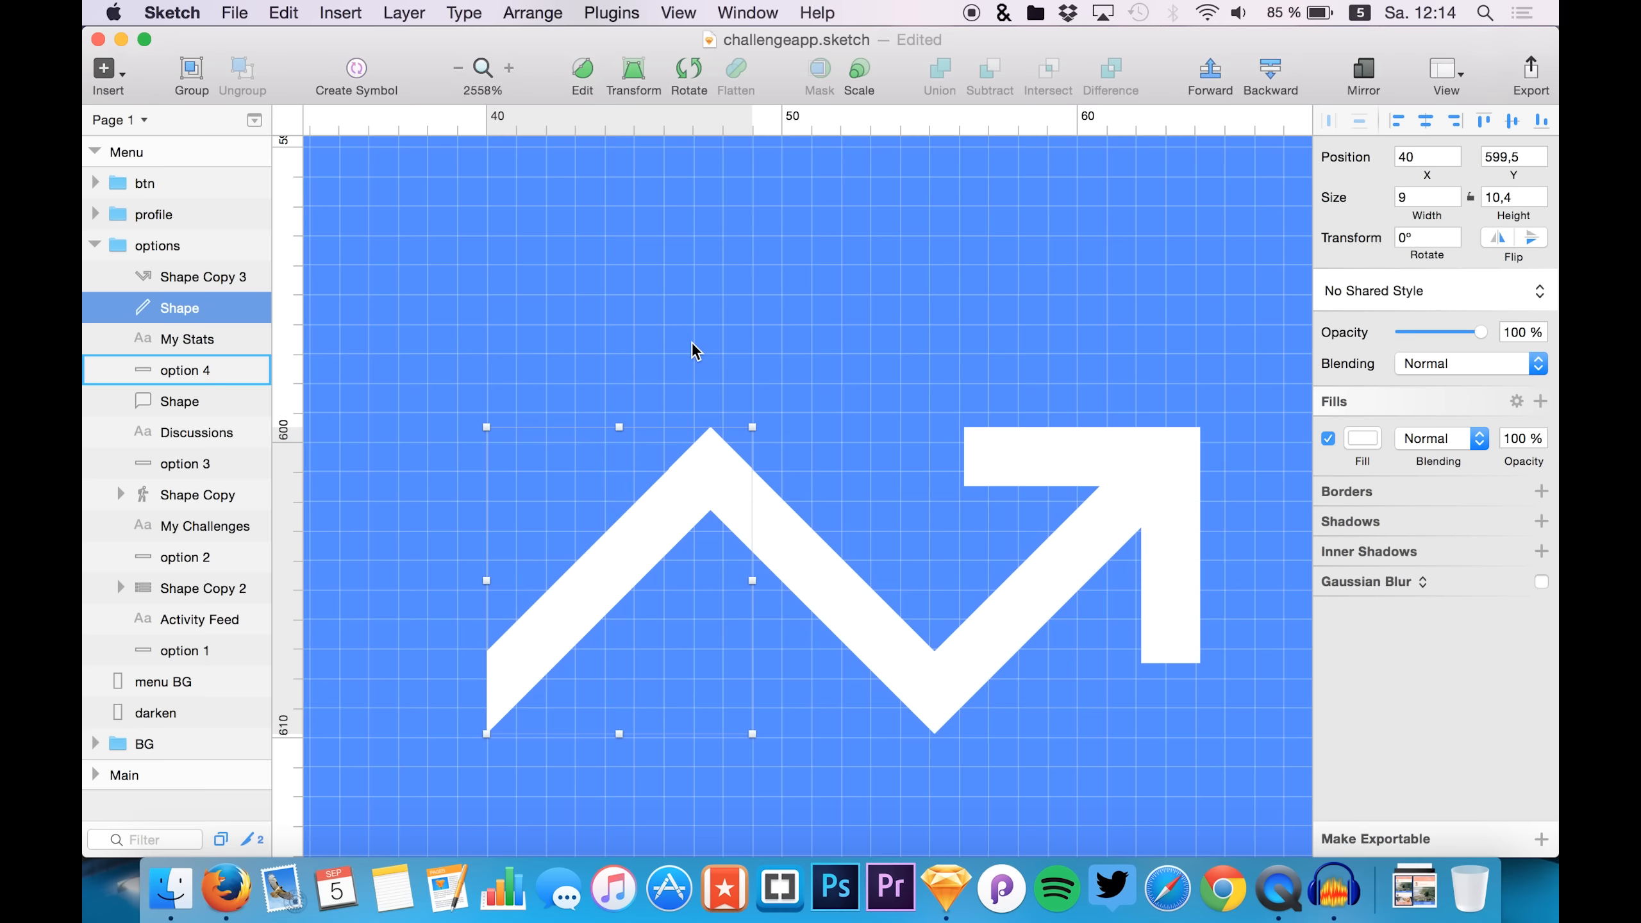
# - Group the two shapes of the zigzag arrow and start renaming the group
pyautogui.scroll(-10, 678, 346)
pyautogui.scroll(-8, 632, 362)
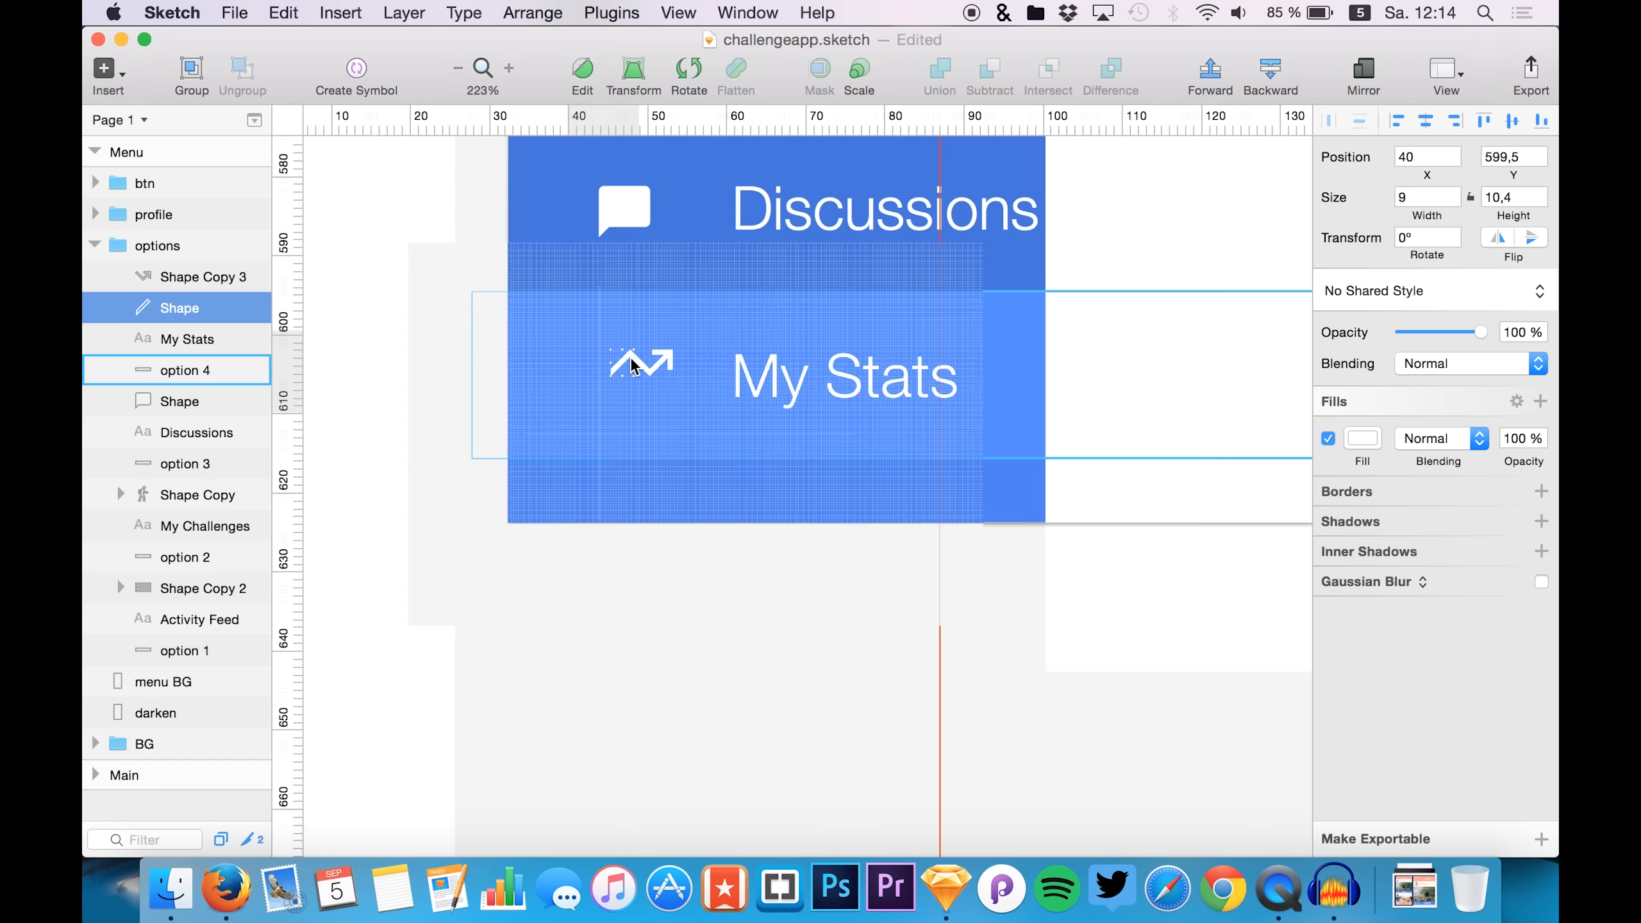
pyautogui.scroll(3, 632, 367)
pyautogui.hscroll(3, 632, 366)
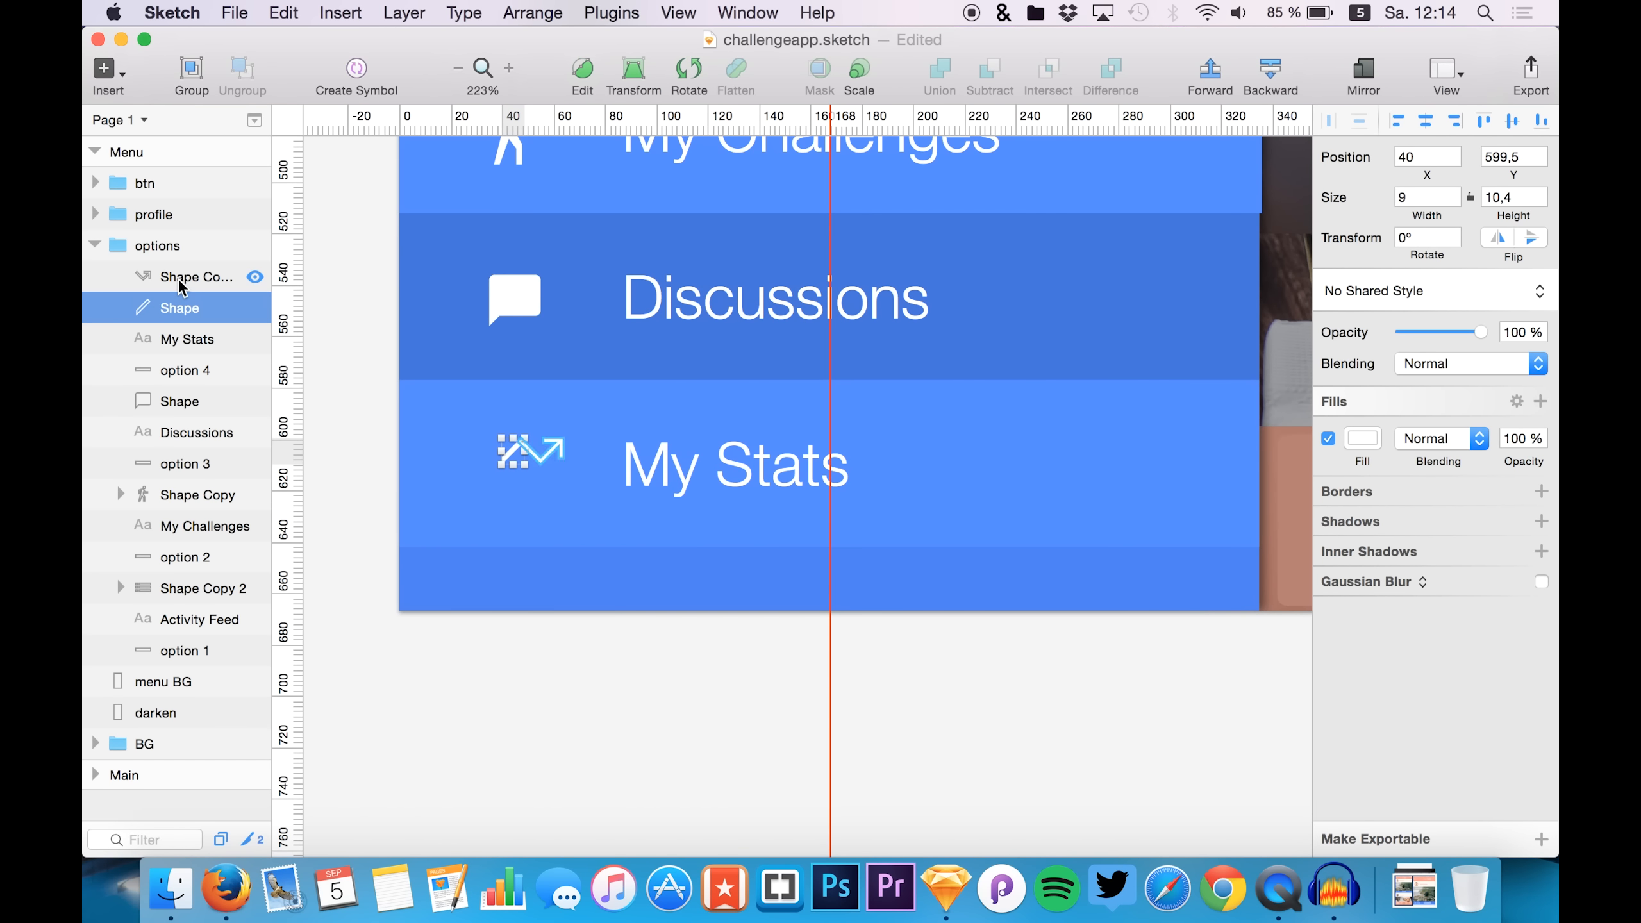
pyautogui.keyDown('shift'); pyautogui.click(181, 286); pyautogui.keyUp('shift')
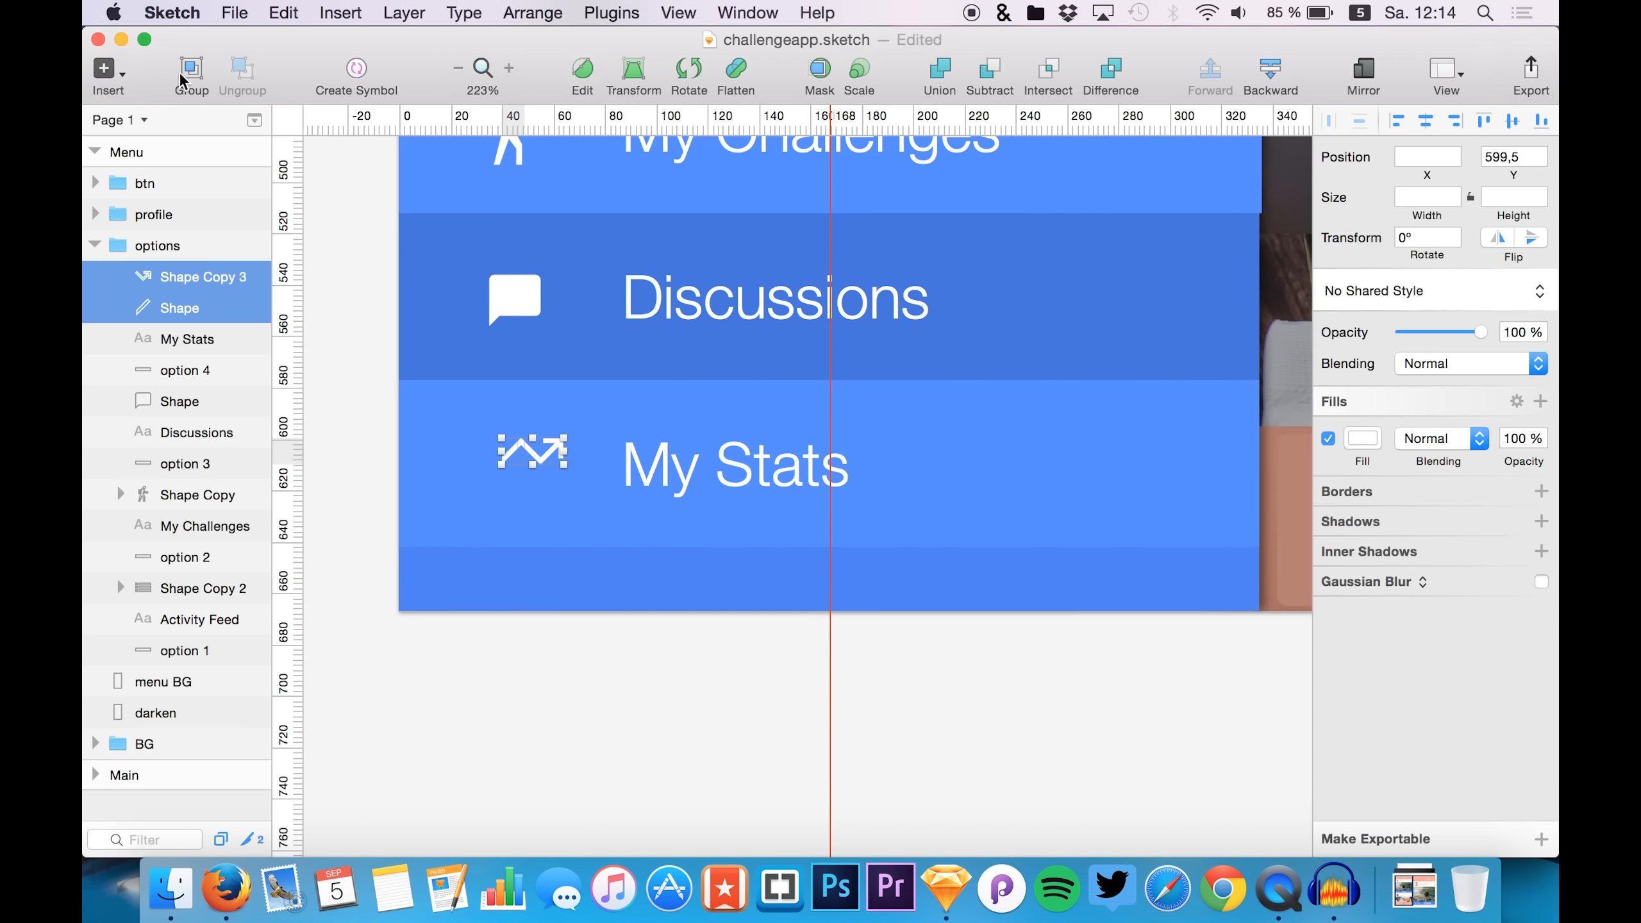
pyautogui.click(186, 80)
pyautogui.doubleClick(184, 278)
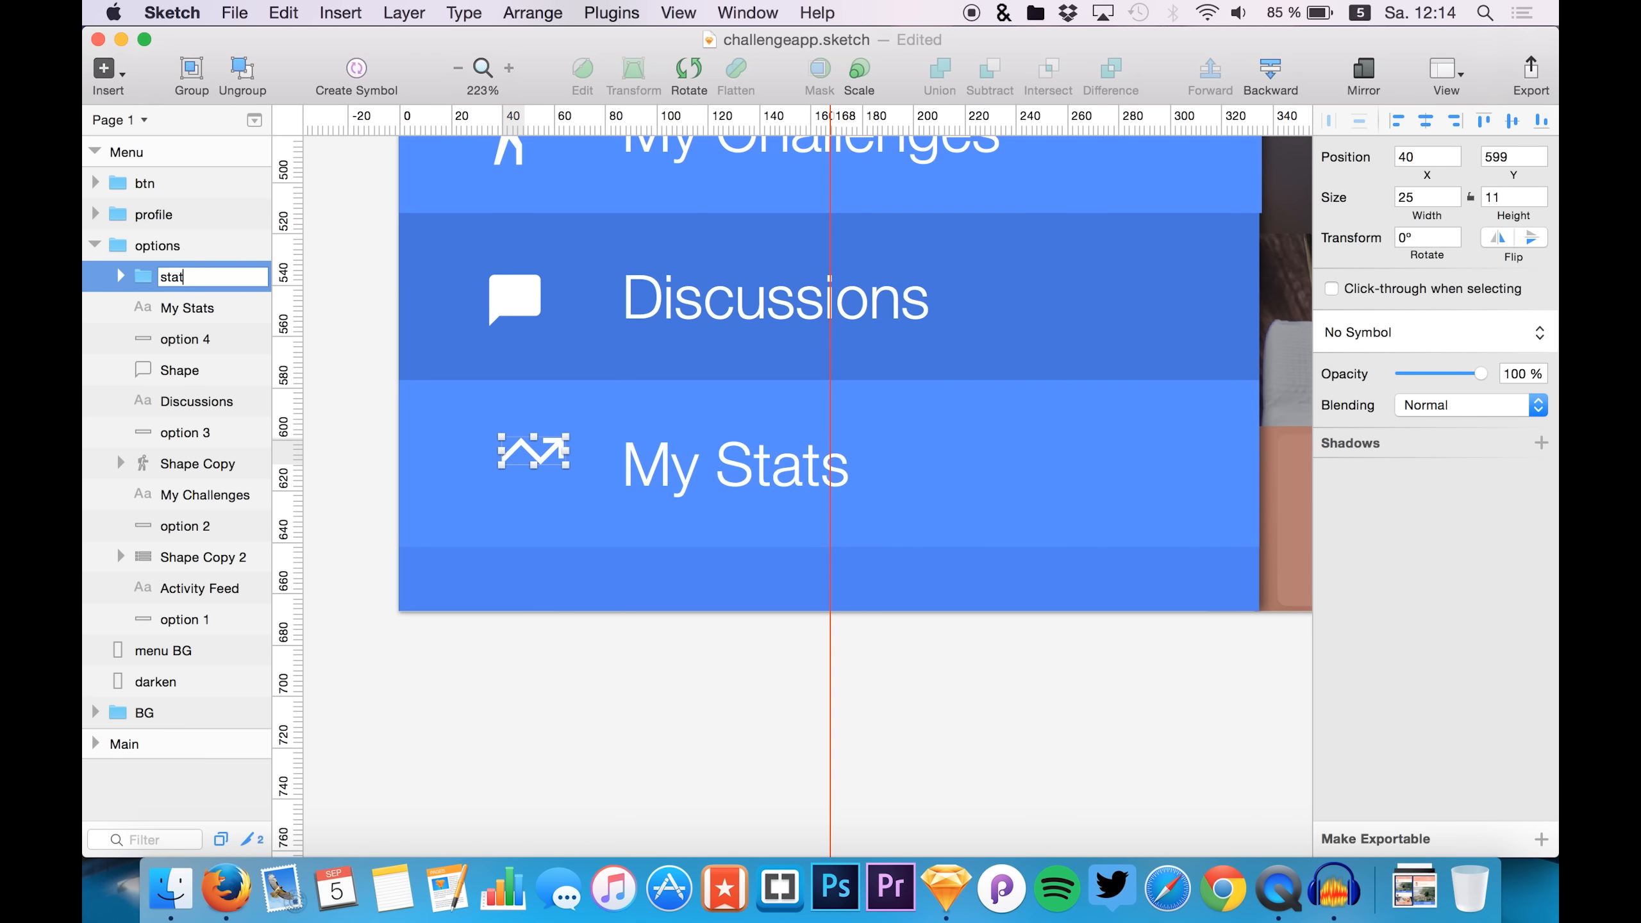